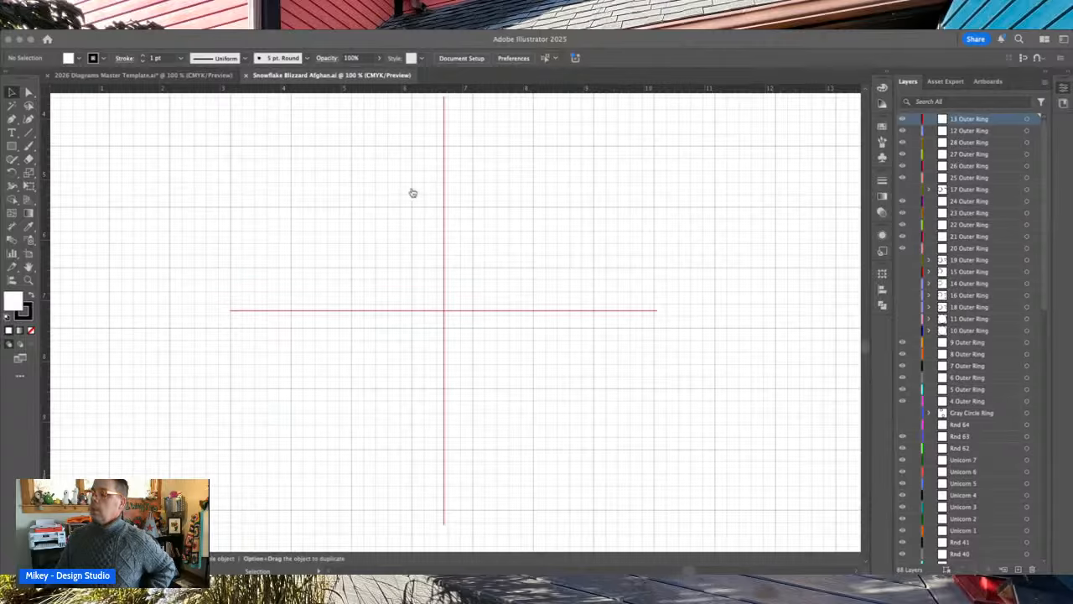
# - Copy the Ch 6 centre ring from the 2026 Diagrams Master Template document and paste it into the Snowflake Blizzard Afghan document
pyautogui.click(24, 436)
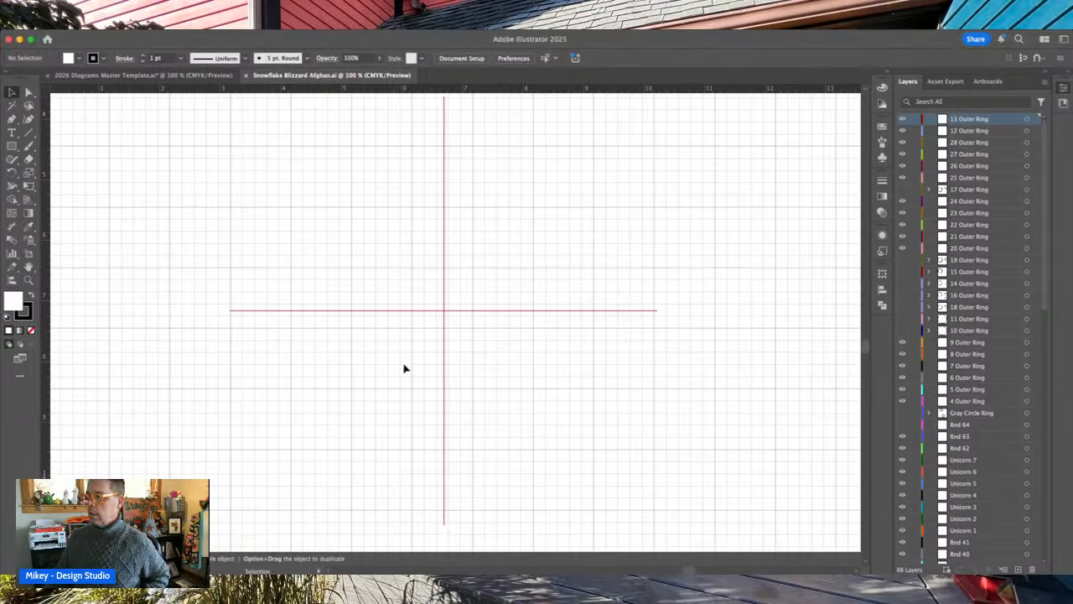
pyautogui.click(99, 76)
pyautogui.hscroll(-5, 388, 297)
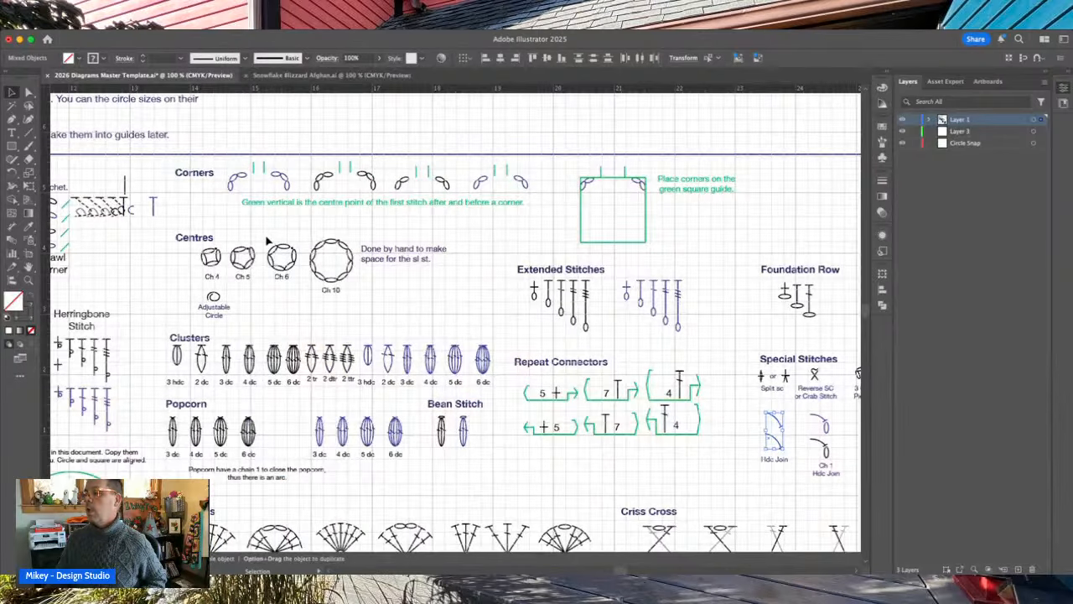
pyautogui.click(296, 271)
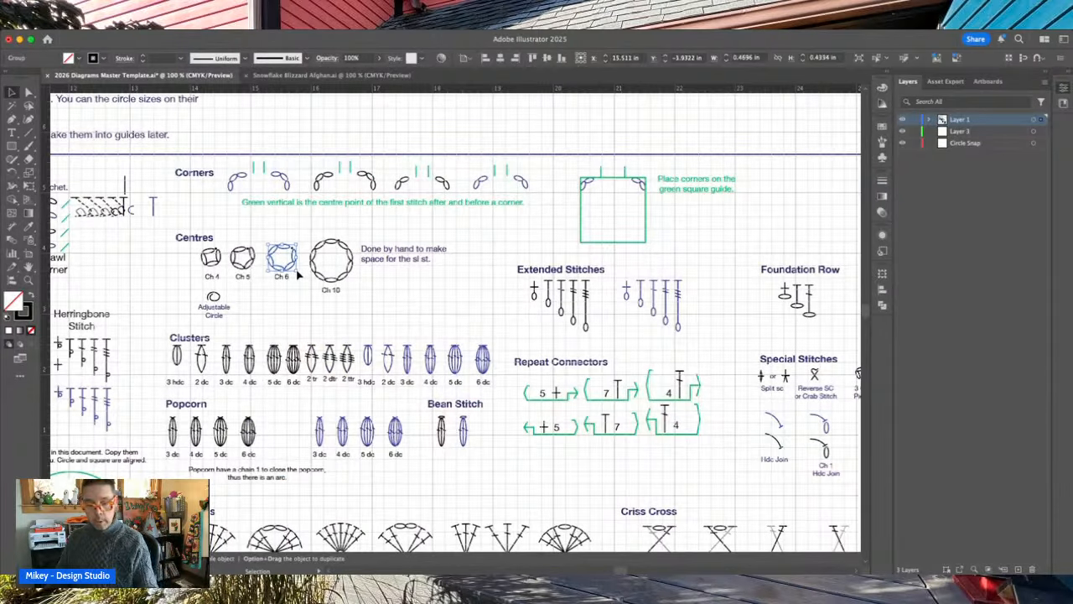
pyautogui.click(285, 76)
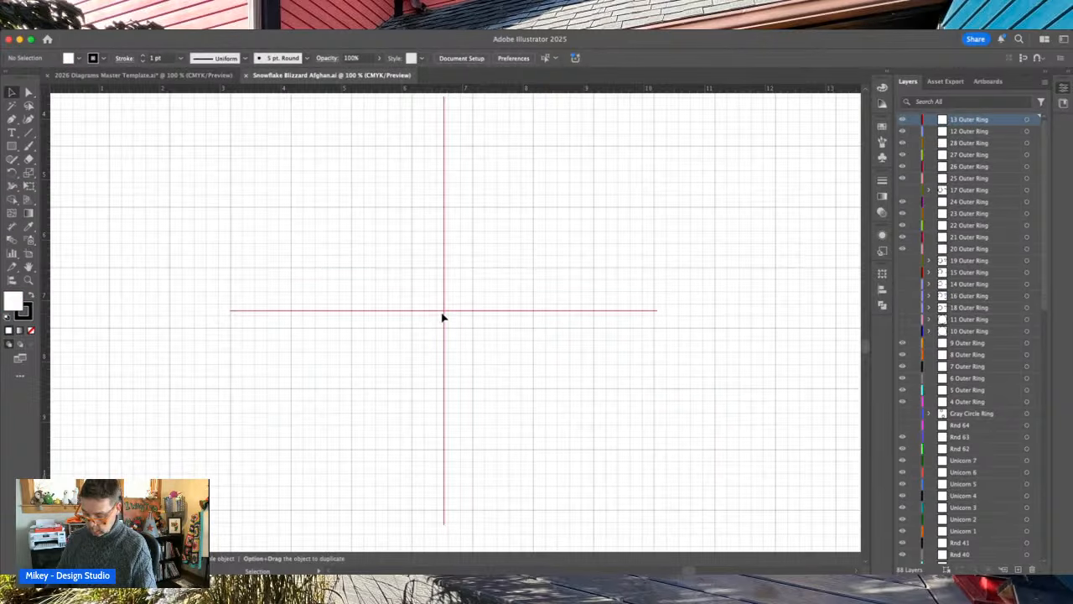
pyautogui.press('super+v')
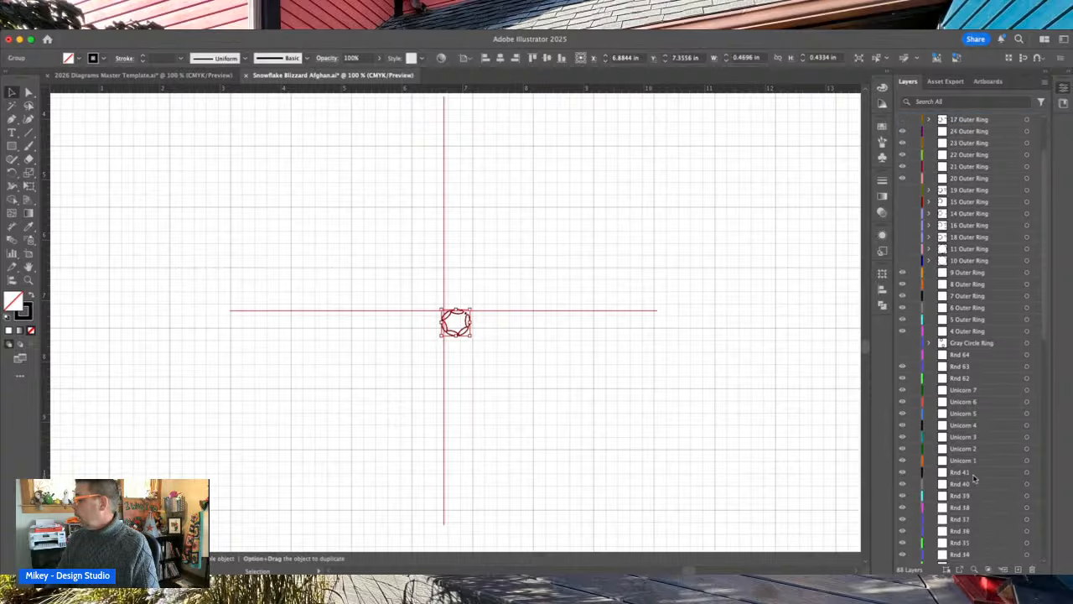
# - Move the pasted chain ring onto the Rnd 1 layer and centre it where the two red guide lines cross
pyautogui.scroll(-10, 972, 476)
pyautogui.click(964, 499)
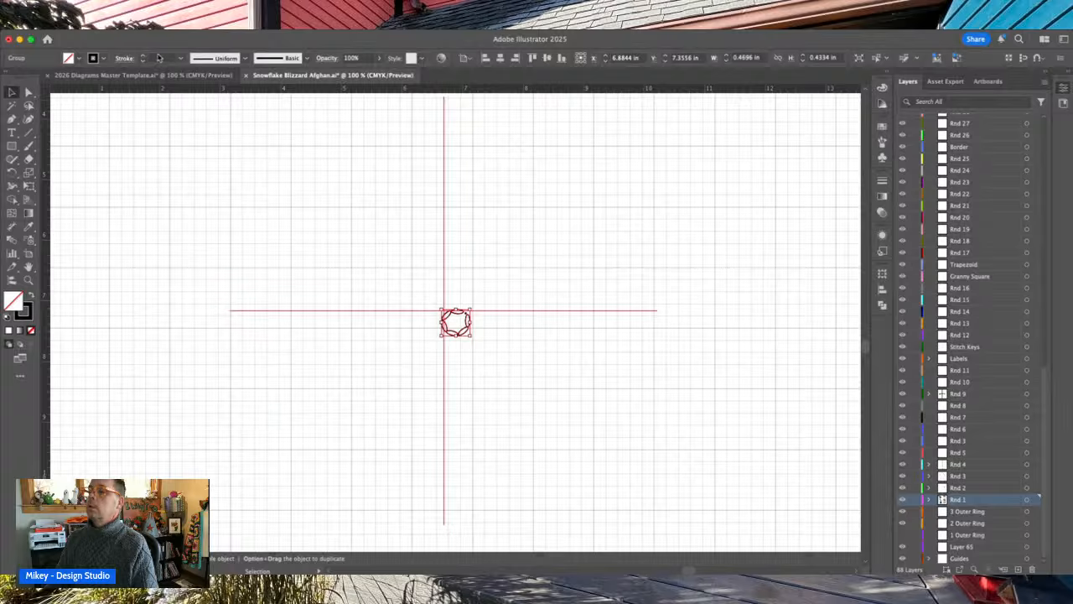
pyautogui.click(482, 245)
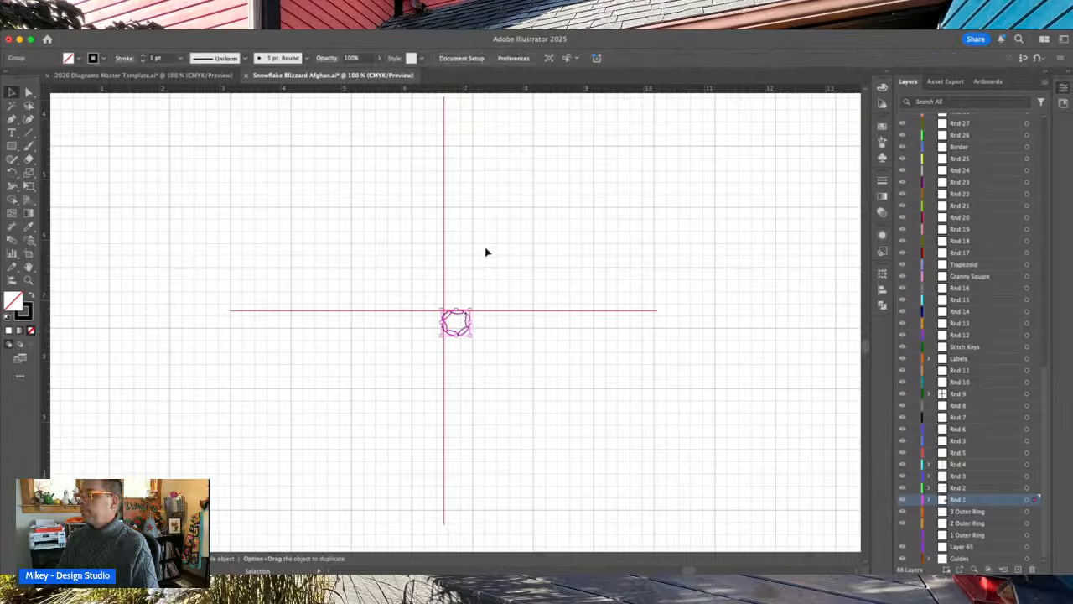
pyautogui.moveTo(468, 329); pyautogui.dragTo(456, 317)
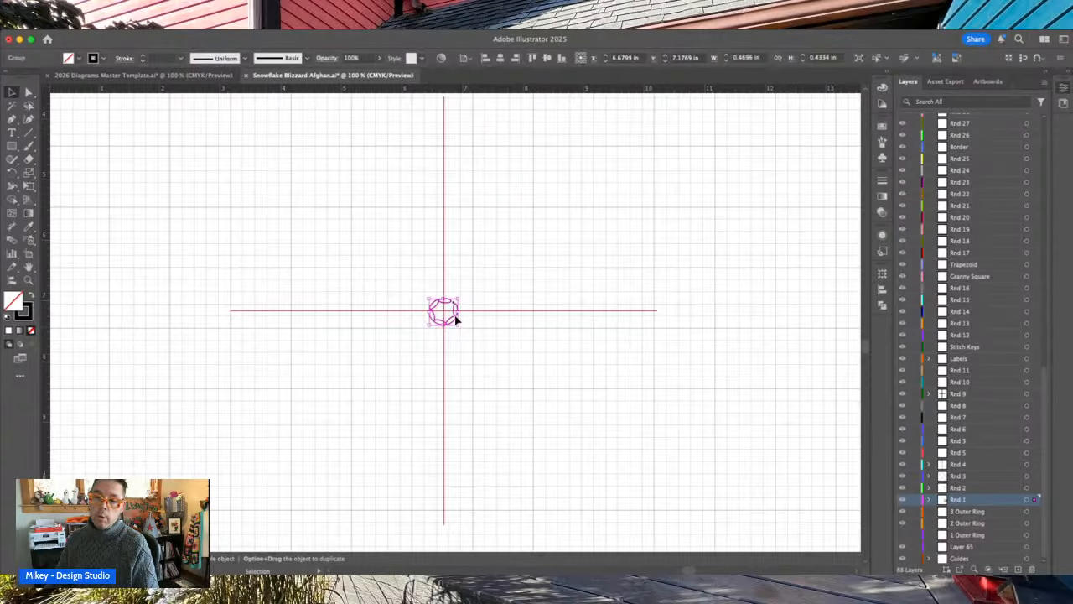
pyautogui.press('super+equal')
pyautogui.press('super+equal')
pyautogui.press('super+equal')
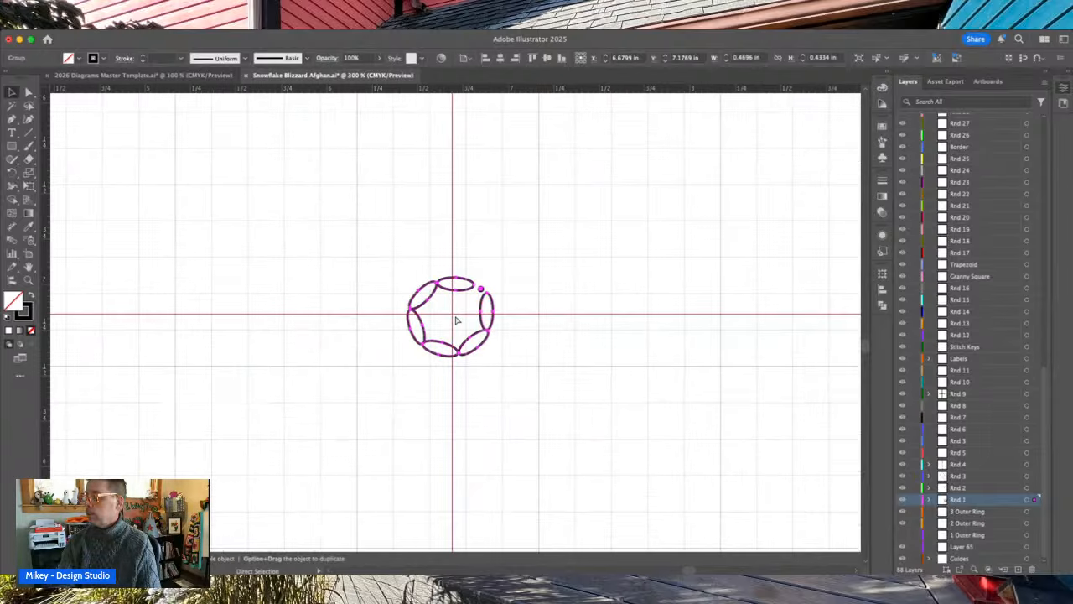
pyautogui.click(527, 282)
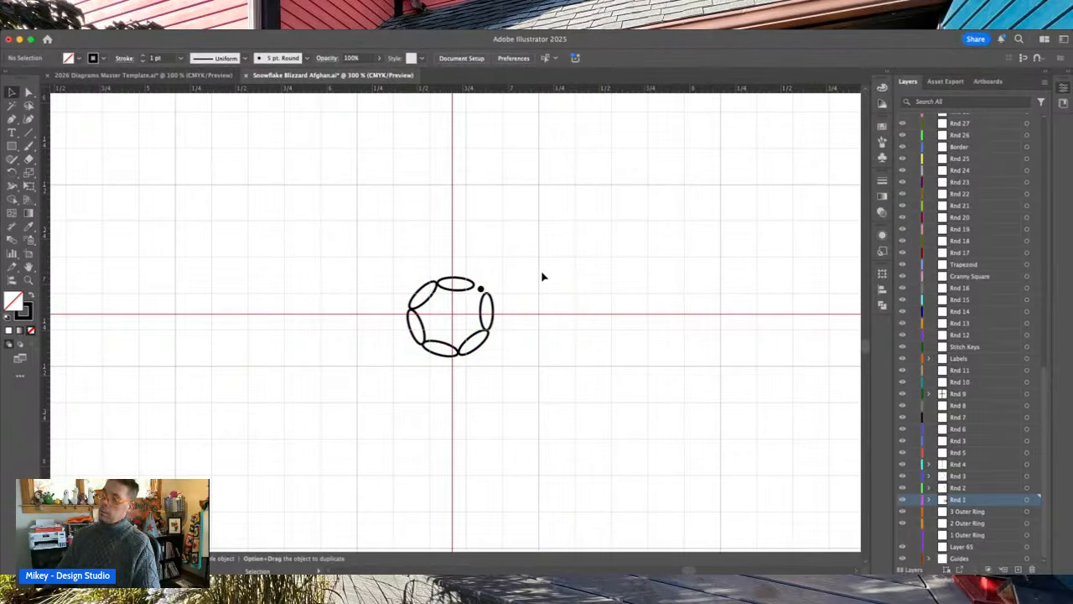
# - Copy the black plus-shaped stitch from the master template's Row 2 set and place it above the chain ring, centred on the vertical guide
pyautogui.click(96, 76)
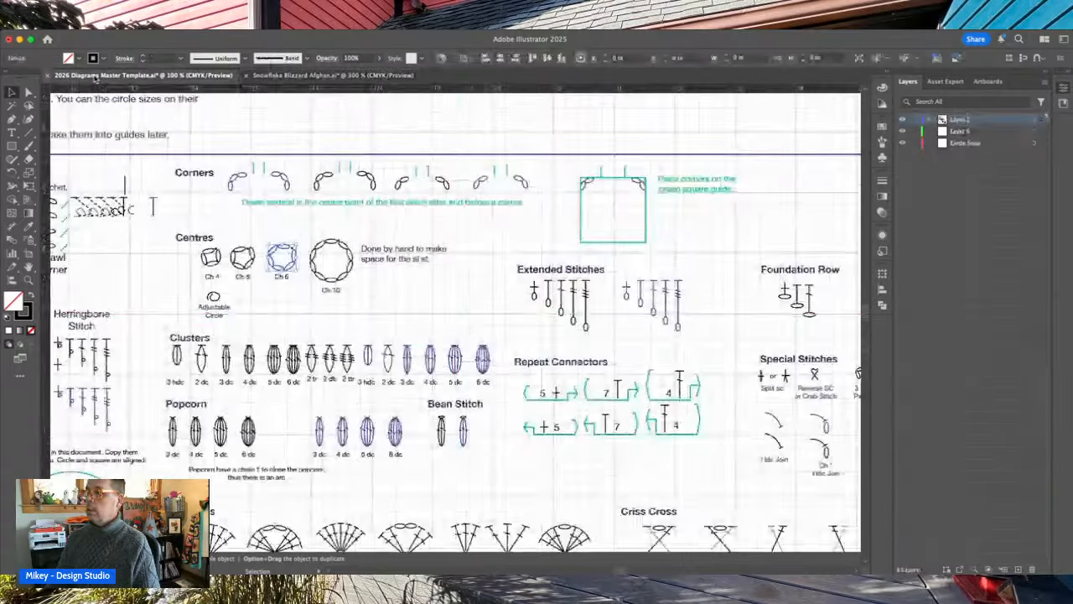
pyautogui.hscroll(-10, 499, 268)
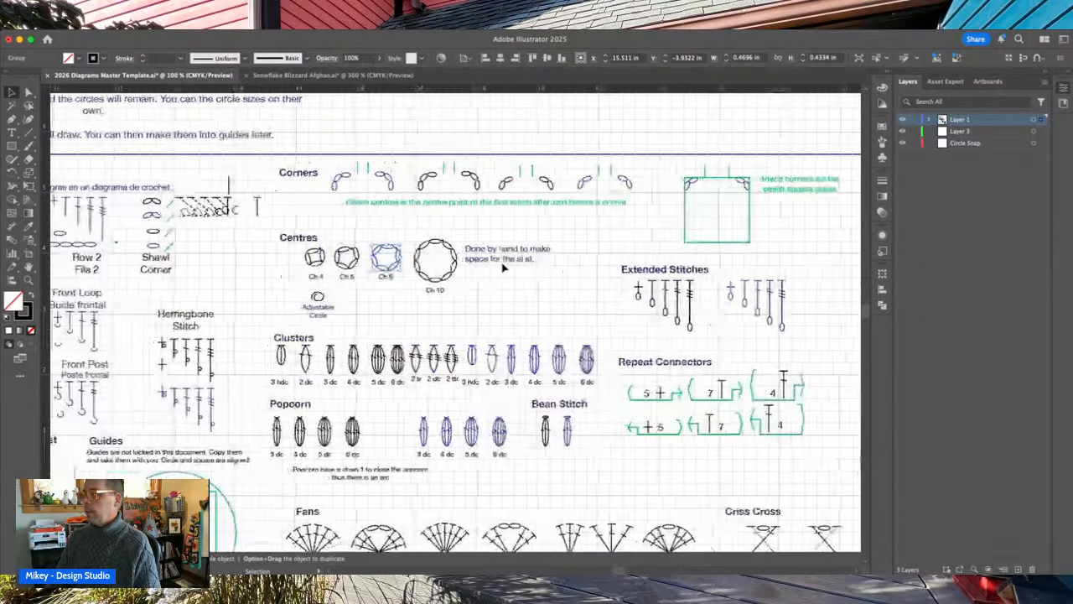
pyautogui.hscroll(-5, 295, 251)
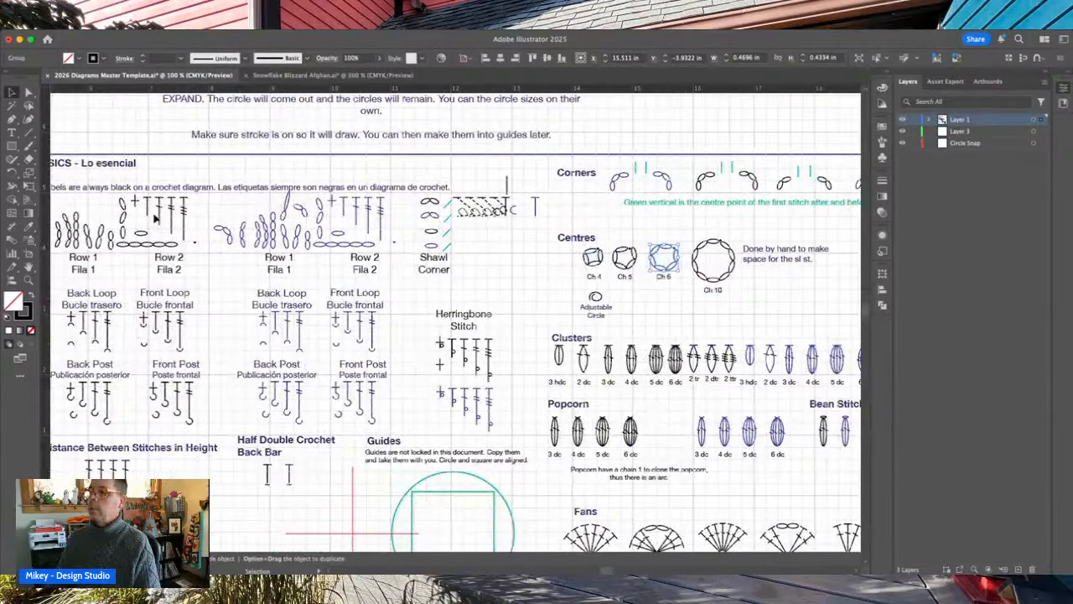
pyautogui.click(134, 200)
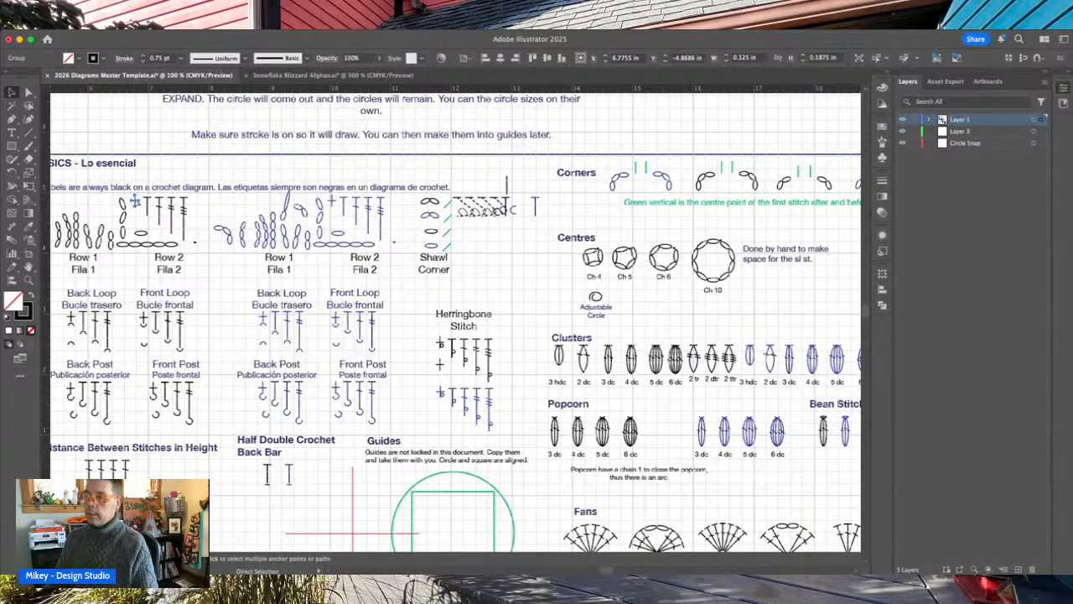
pyautogui.click(271, 77)
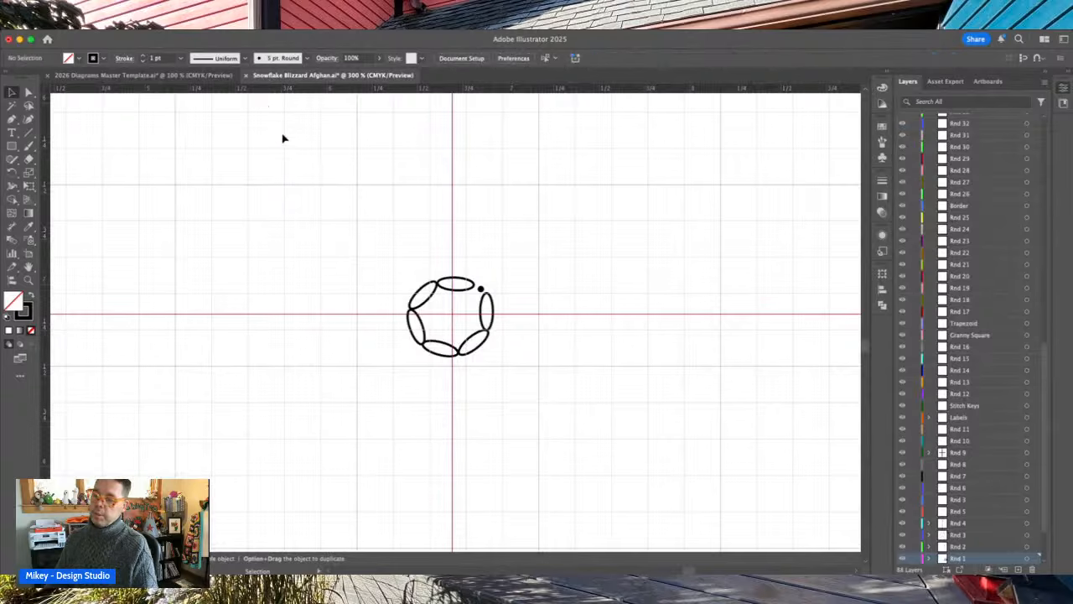
pyautogui.press('super+v')
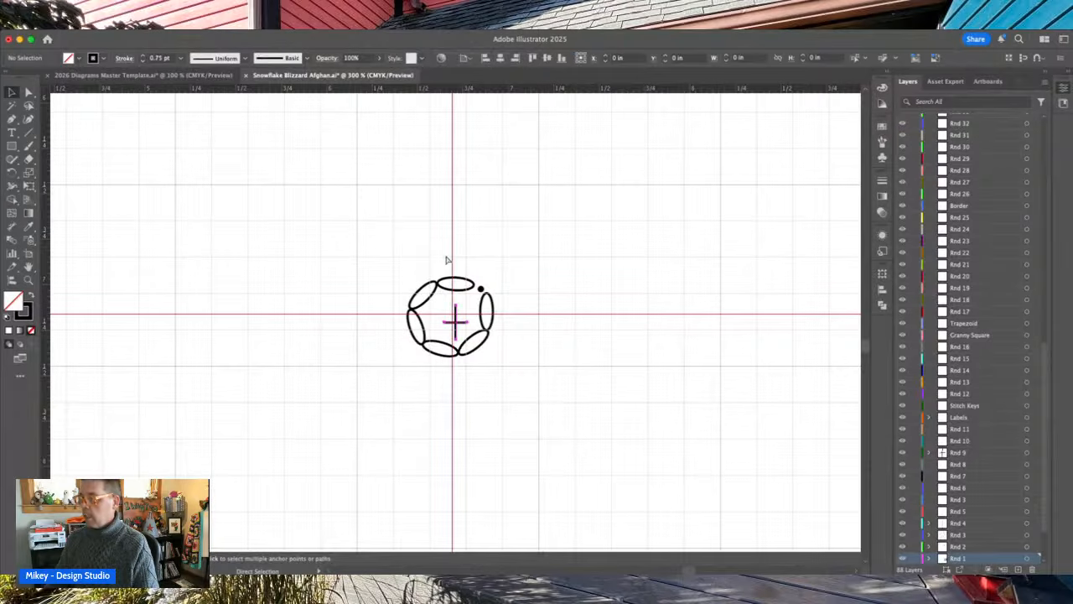
pyautogui.moveTo(456, 329); pyautogui.dragTo(452, 252)
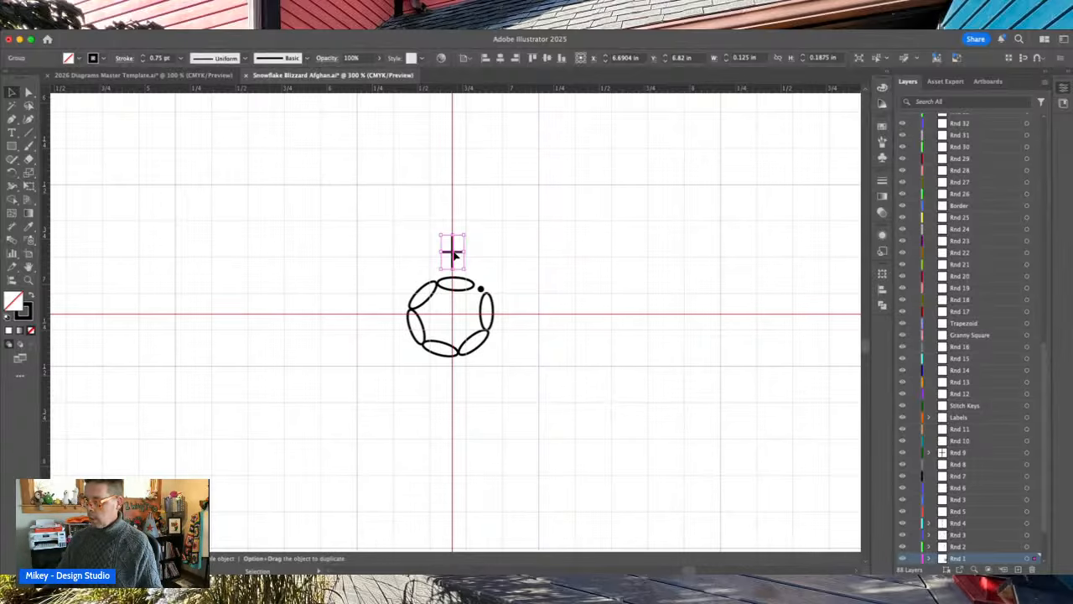
pyautogui.hscroll(-1, 453, 256)
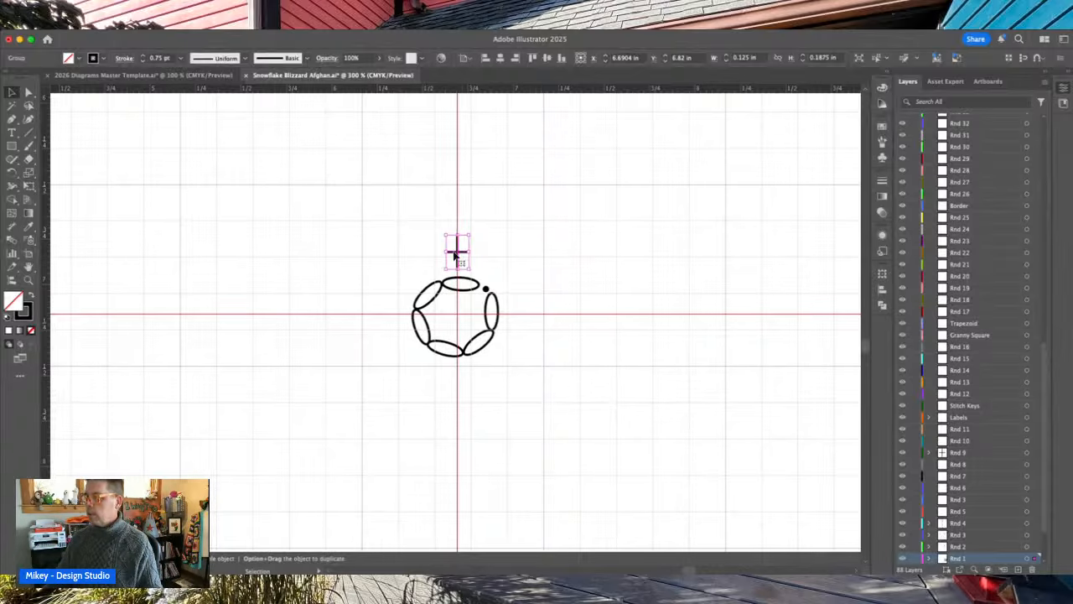
# - Rotate a copy of the plus stitch about the guide crossing and repeat the transformation until twelve evenly spaced stitches surround the ring
pyautogui.click(14, 174)
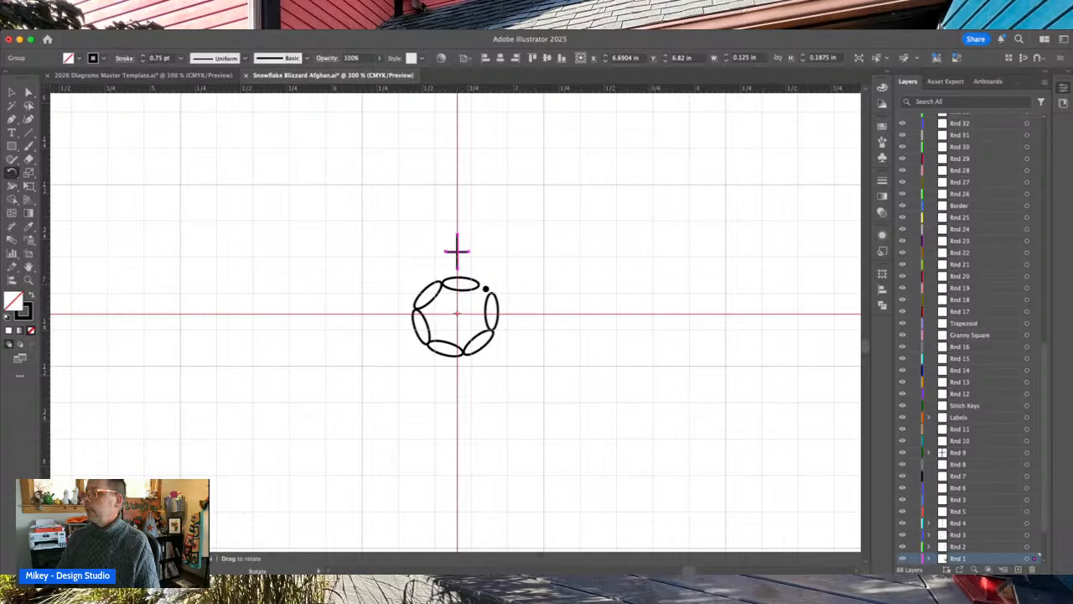
pyautogui.moveTo(457, 314); pyautogui.dragTo(458, 316)
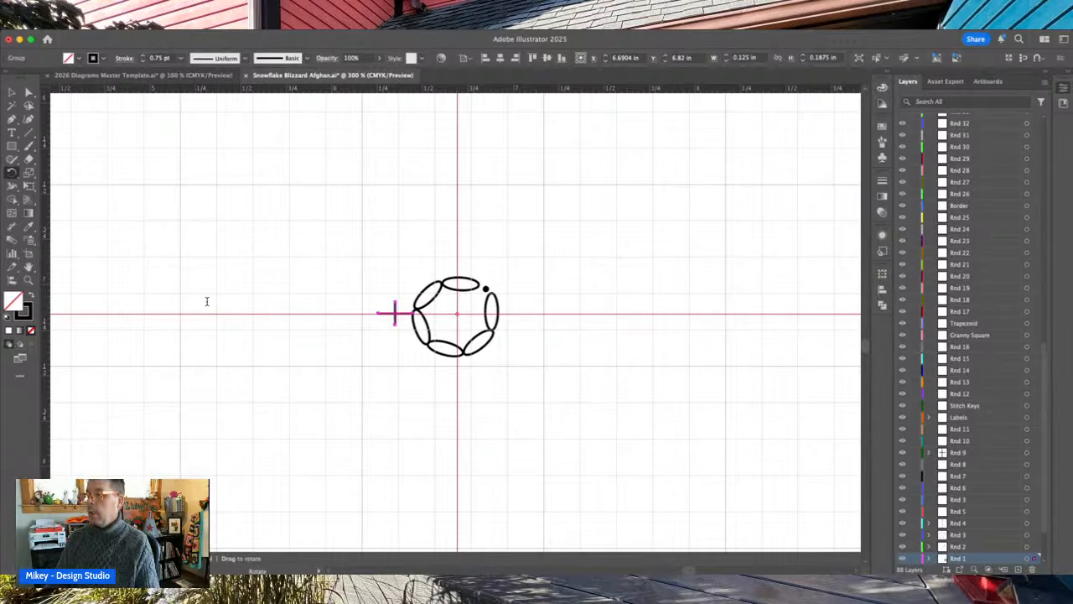
pyautogui.click(179, 375)
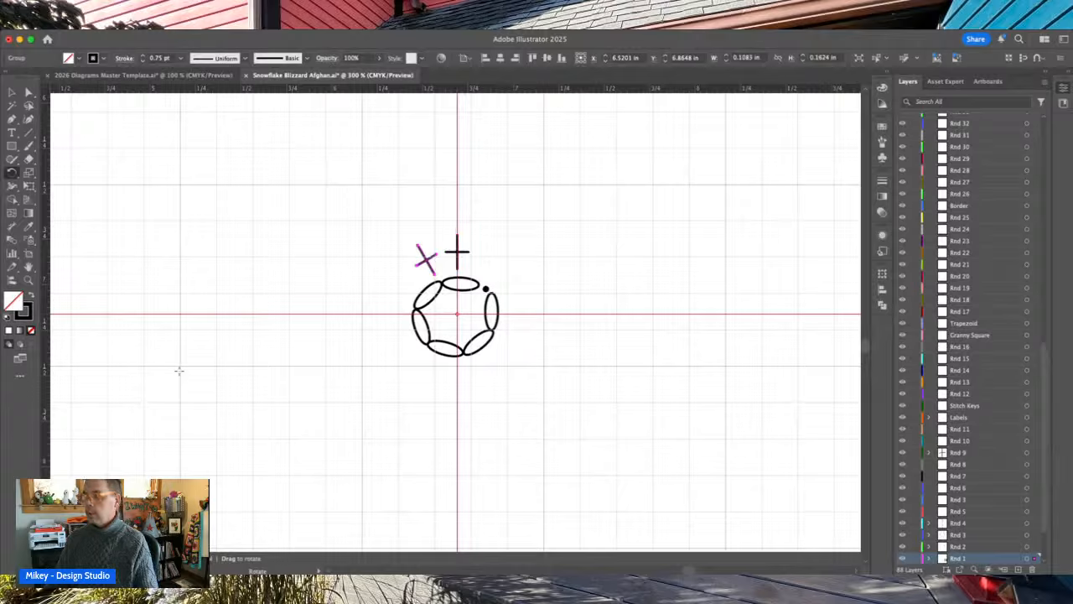
pyautogui.press('super+d')
pyautogui.press('super+d')
pyautogui.press('super+d')
pyautogui.press('super+d')
pyautogui.press('super+d')
pyautogui.press('super+d')
pyautogui.press('super+d')
pyautogui.press('super+d')
pyautogui.press('super+d')
pyautogui.press('super+d')
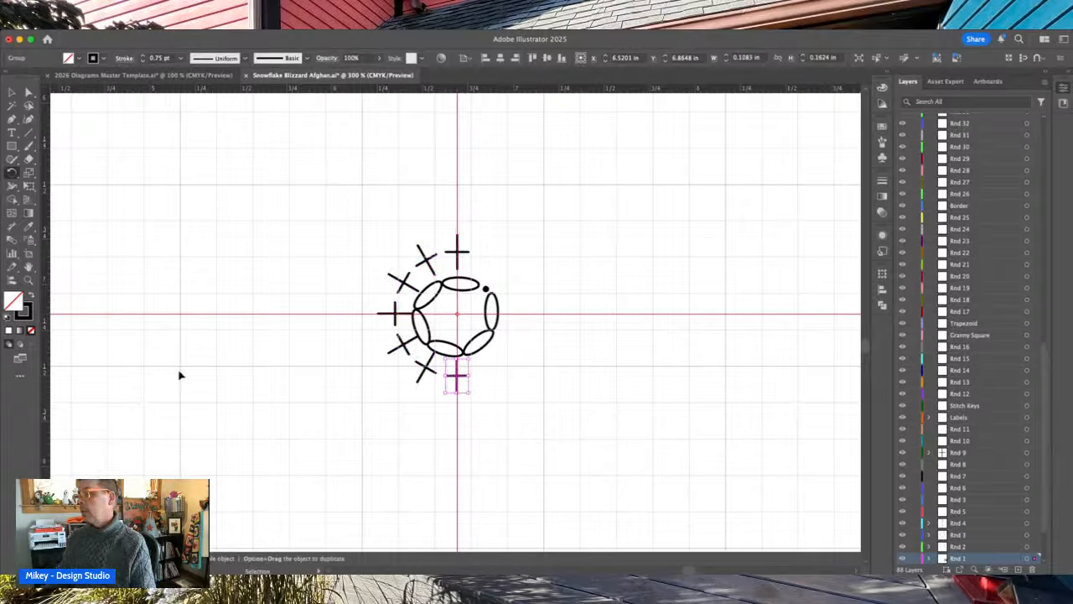
pyautogui.press('r')
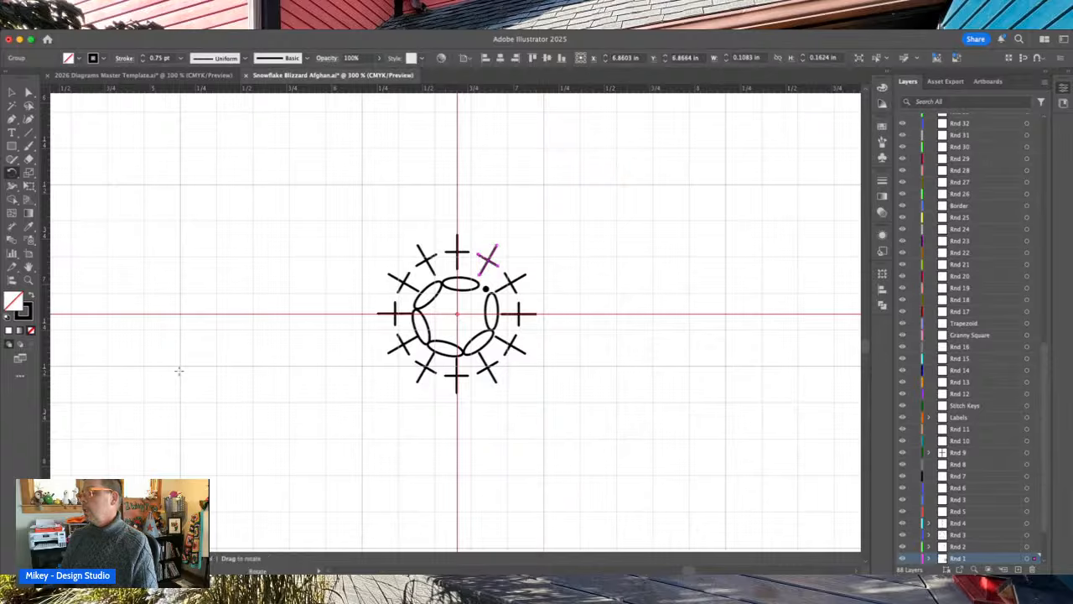
pyautogui.press('v')
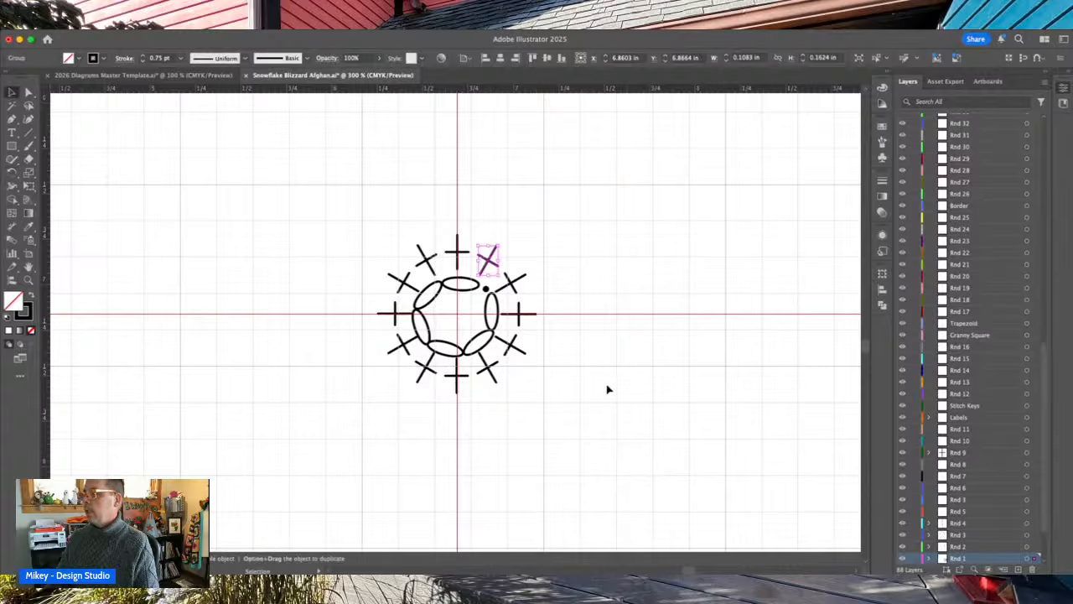
# - Scale the chain ring down to about 0.44 by 0.41 in and re-centre it inside the circle of plus stitches
pyautogui.click(494, 336)
pyautogui.click(490, 335)
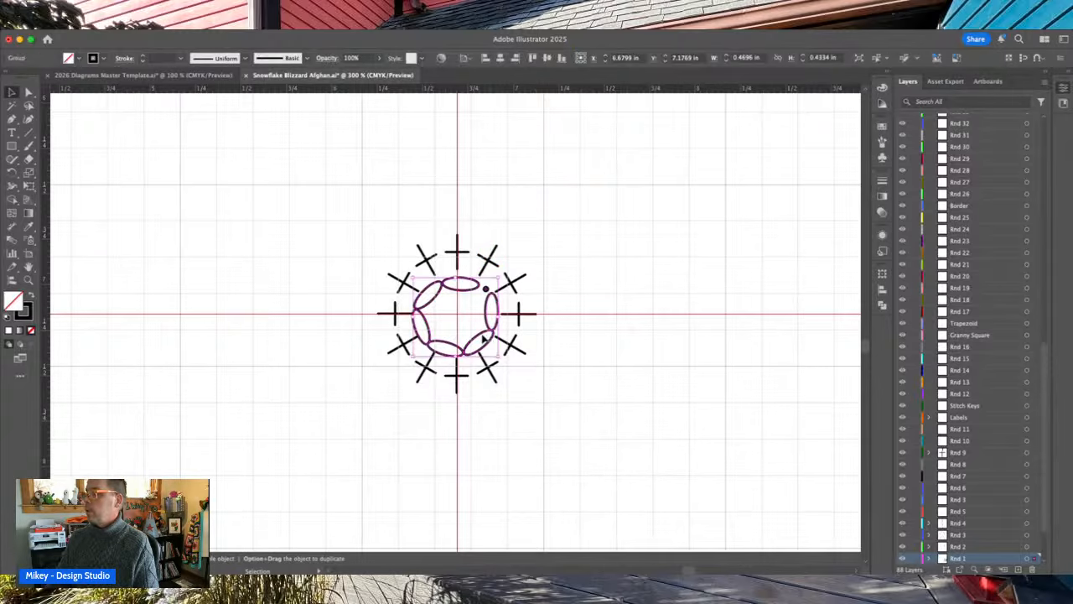
pyautogui.moveTo(412, 356); pyautogui.dragTo(417, 352)
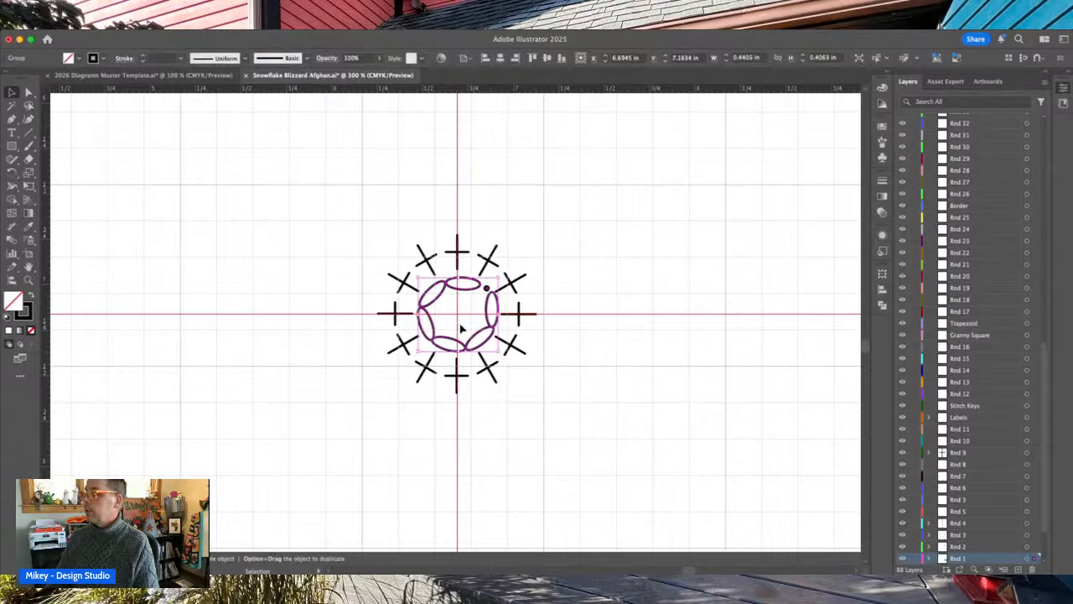
pyautogui.moveTo(457, 314); pyautogui.dragTo(457, 316)
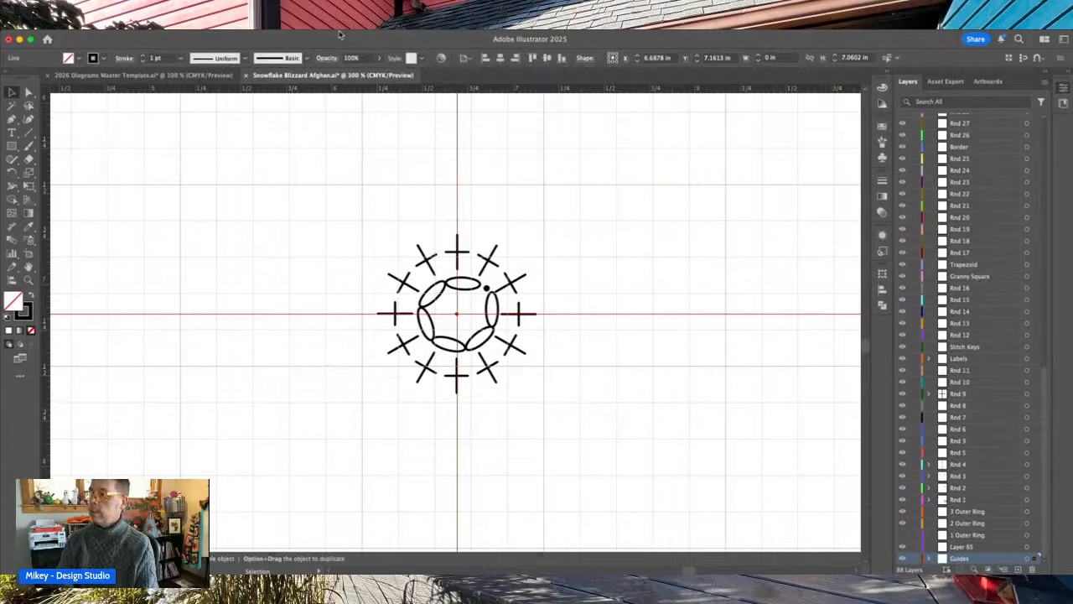
pyautogui.click(367, 68)
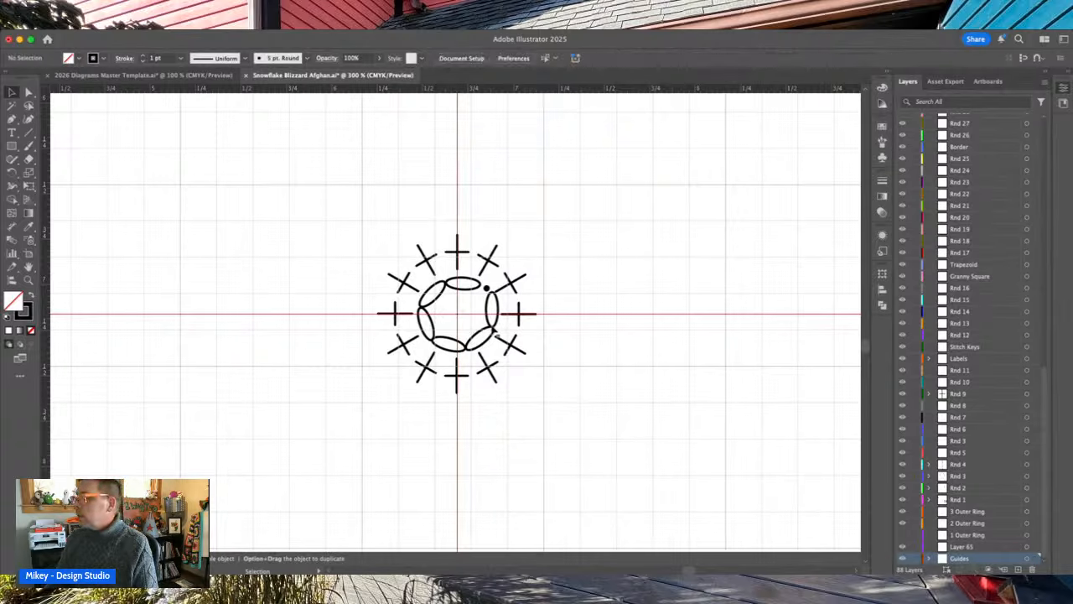
pyautogui.moveTo(495, 330); pyautogui.dragTo(493, 331)
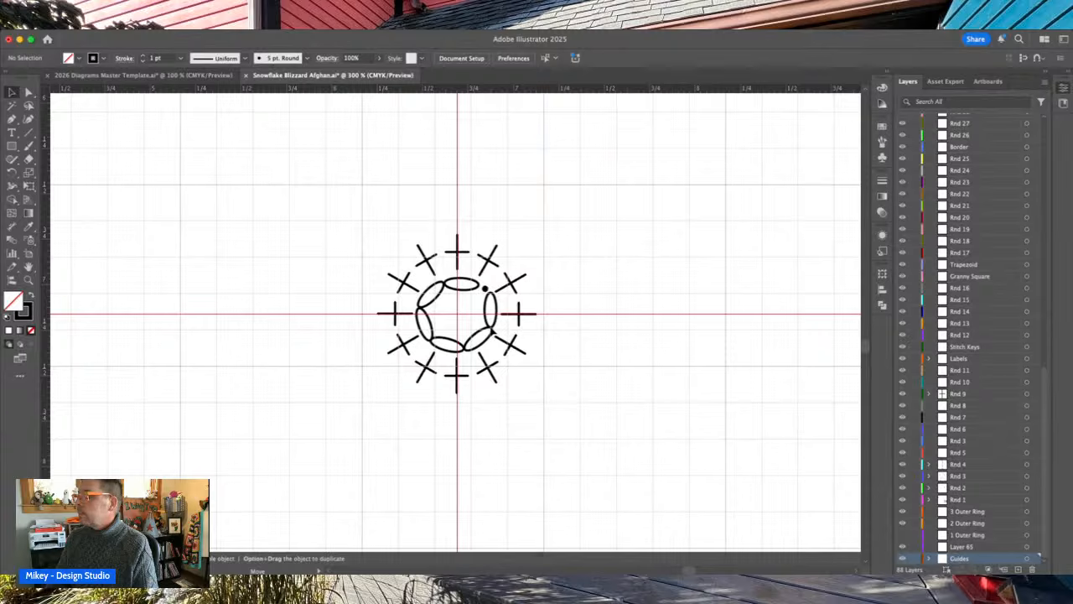
pyautogui.click(494, 328)
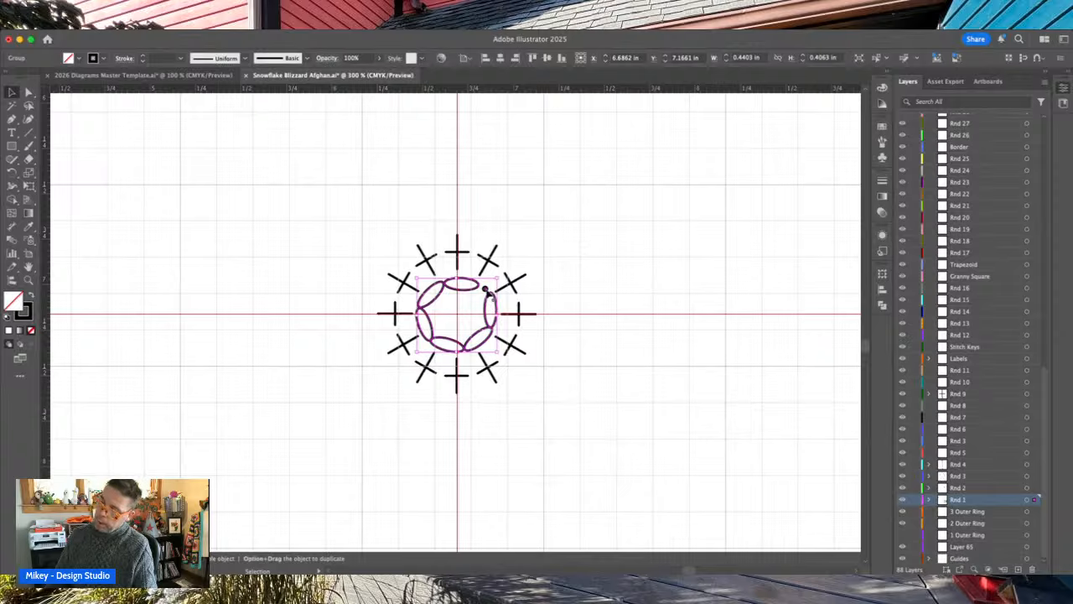
pyautogui.click(603, 261)
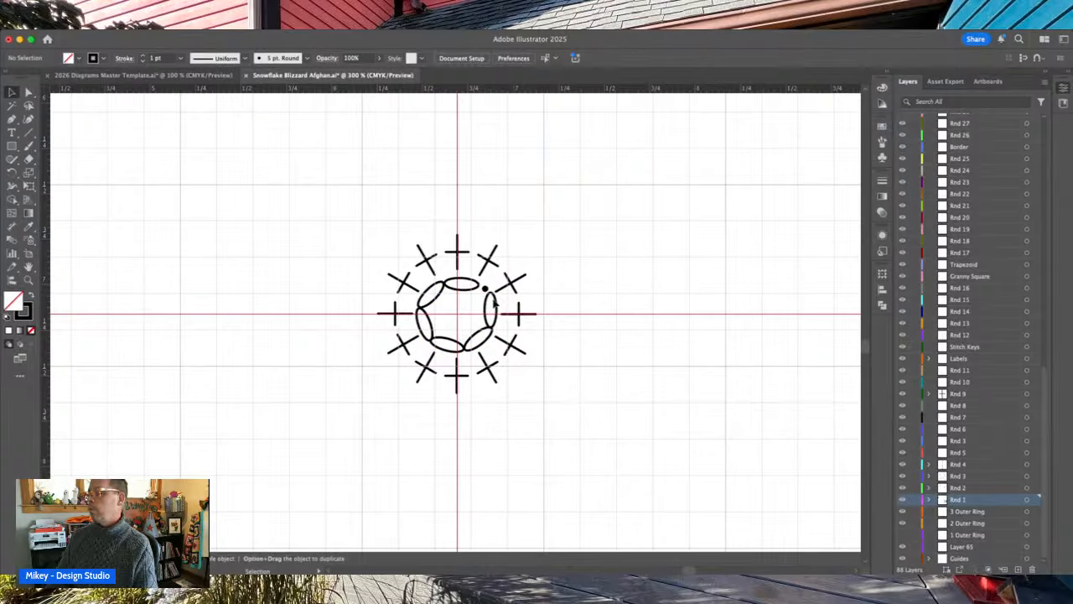
pyautogui.click(493, 305)
pyautogui.moveTo(502, 275)
pyautogui.mouseDown()
pyautogui.moveTo(516, 319)
pyautogui.moveTo(506, 273)
pyautogui.mouseUp()
pyautogui.click(623, 271)
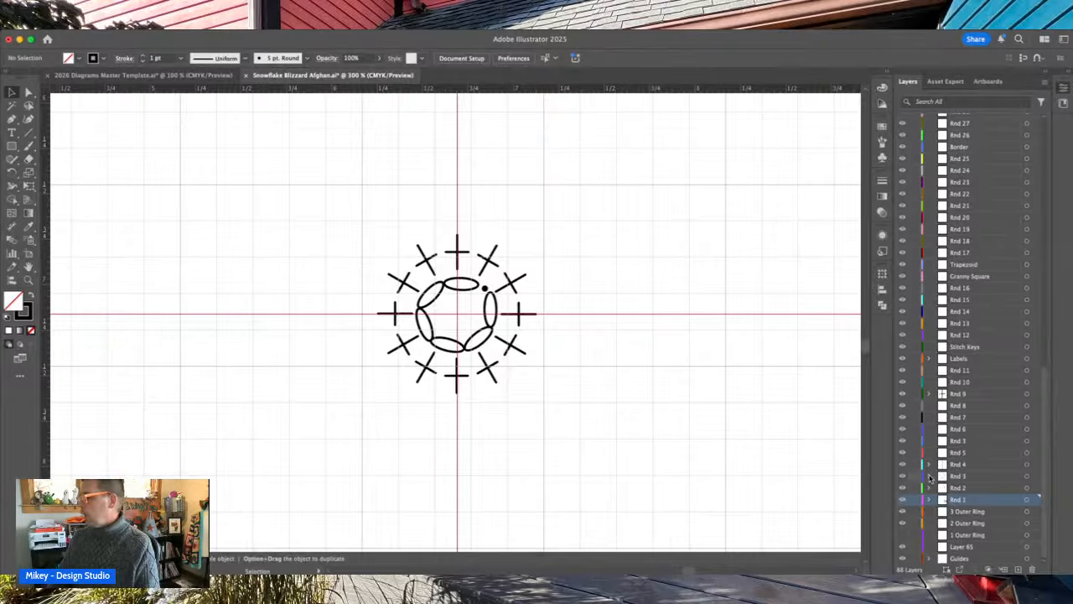
# - Draw an unfilled circle about 1.5 in in diameter on the Guides layer, above and to the left of the stitch ring
pyautogui.click(964, 558)
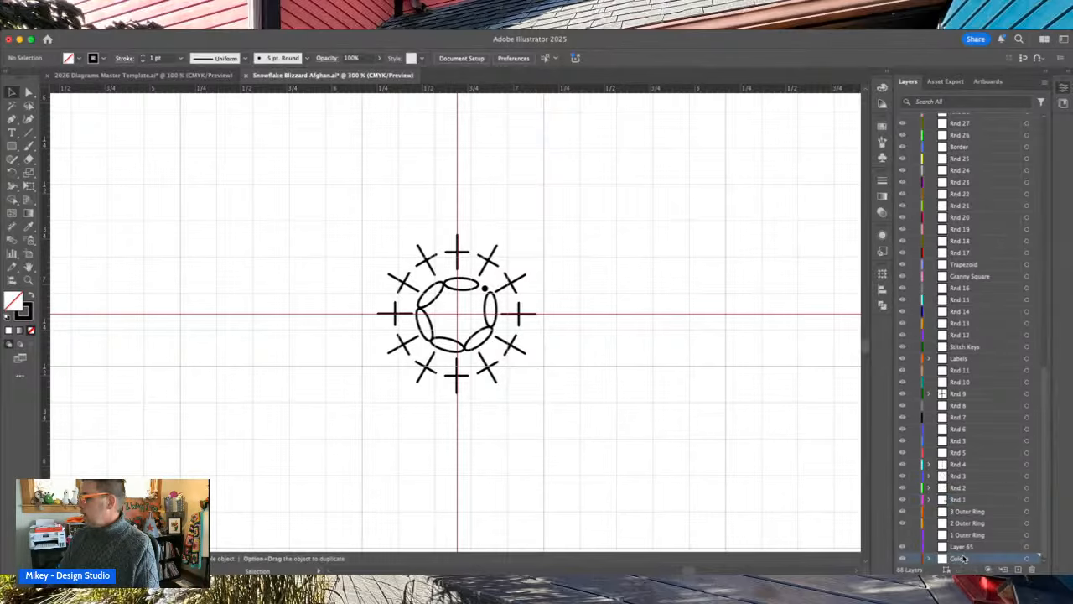
pyautogui.click(12, 146)
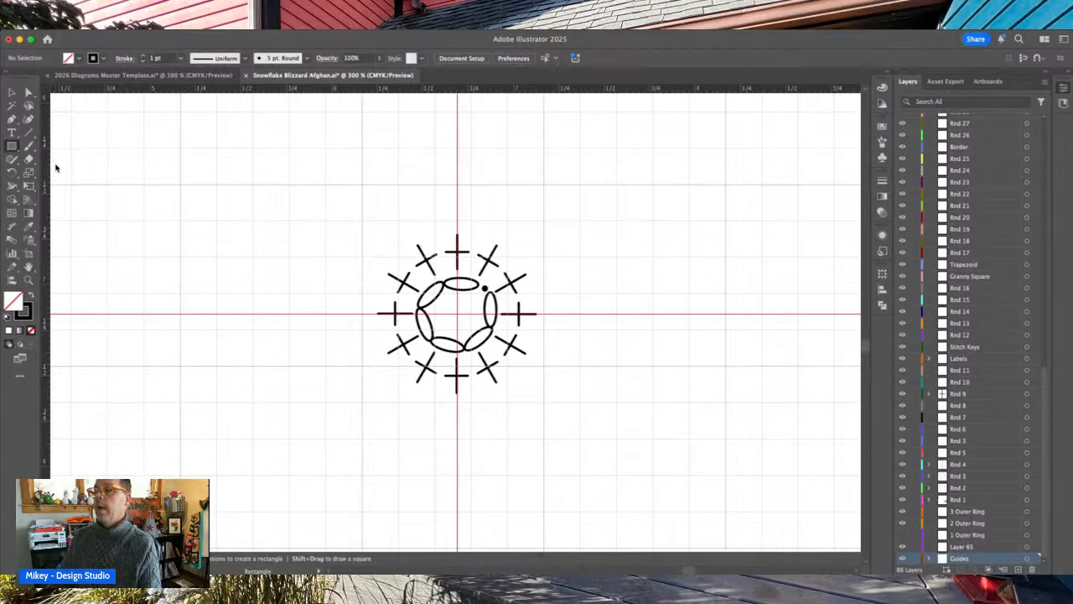
pyautogui.press('l')
pyautogui.moveTo(289, 242)
pyautogui.mouseDown()
pyautogui.moveTo(471, 424)
pyautogui.moveTo(426, 380)
pyautogui.mouseUp()
pyautogui.press('v')
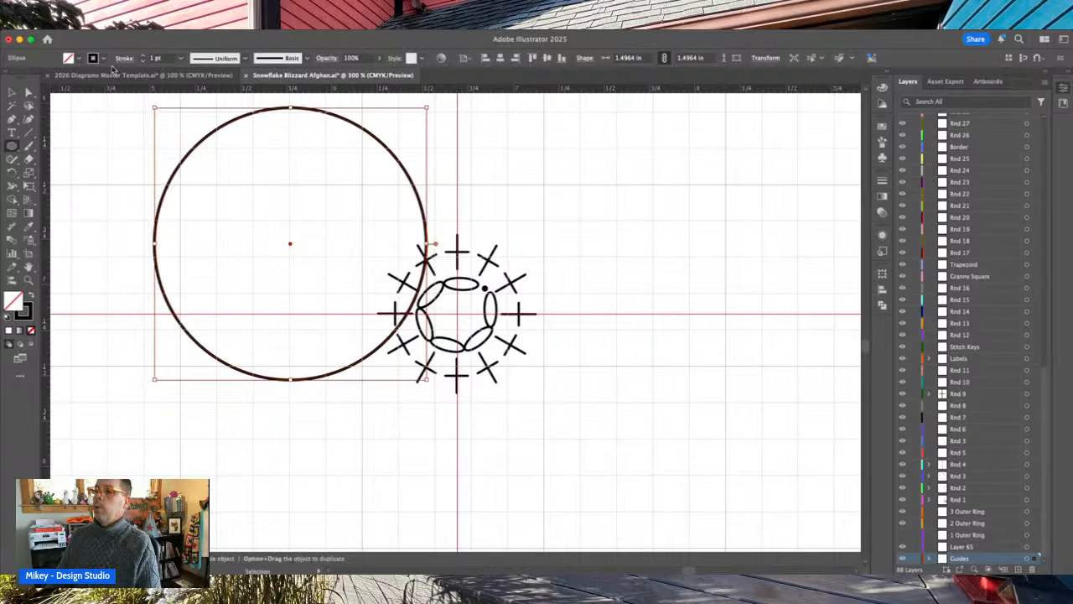
# - Give the large circle a green stroke and centre it on the crossing of the red guides, around the stitch ring
pyautogui.click(32, 114)
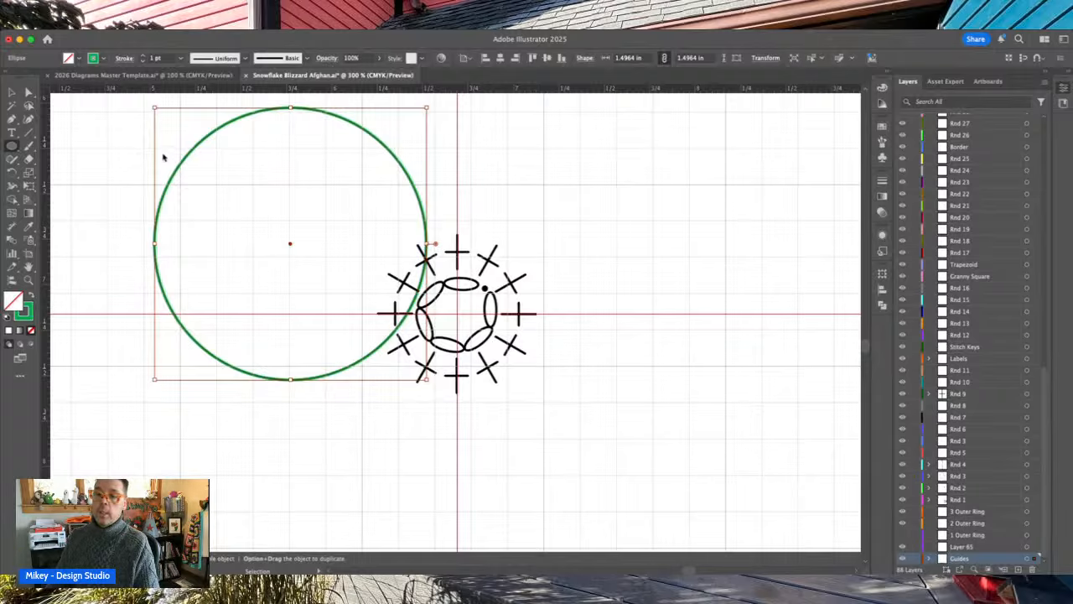
pyautogui.press('l')
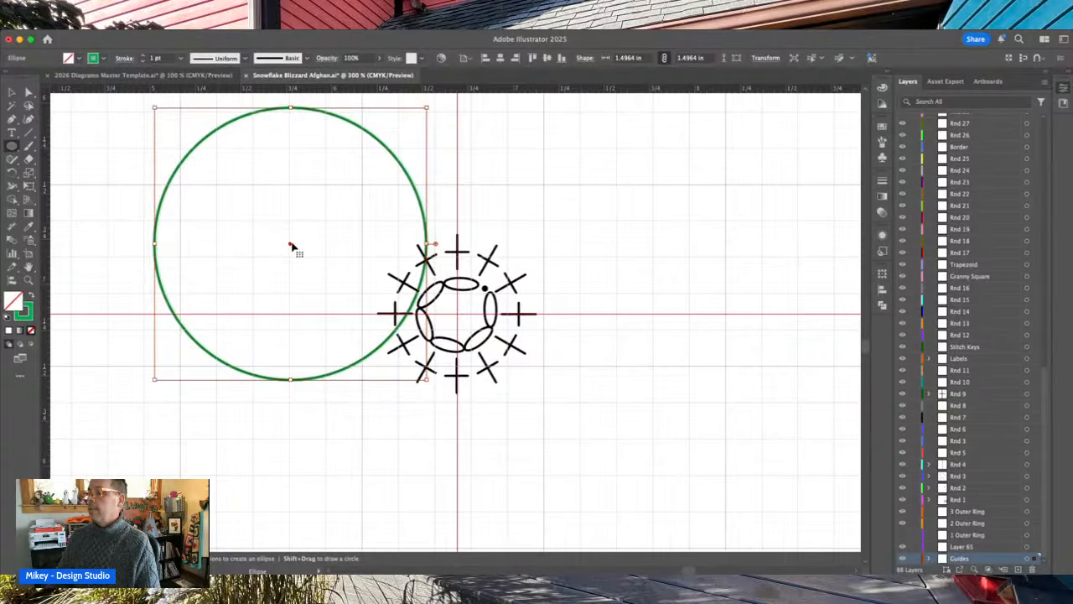
pyautogui.moveTo(291, 246); pyautogui.dragTo(456, 315)
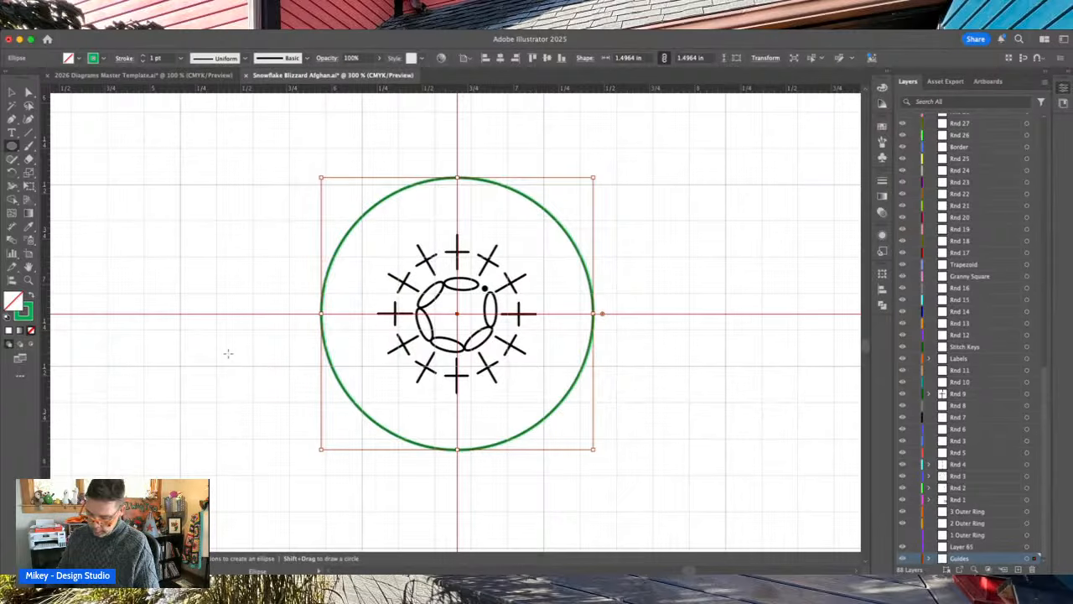
pyautogui.press('v')
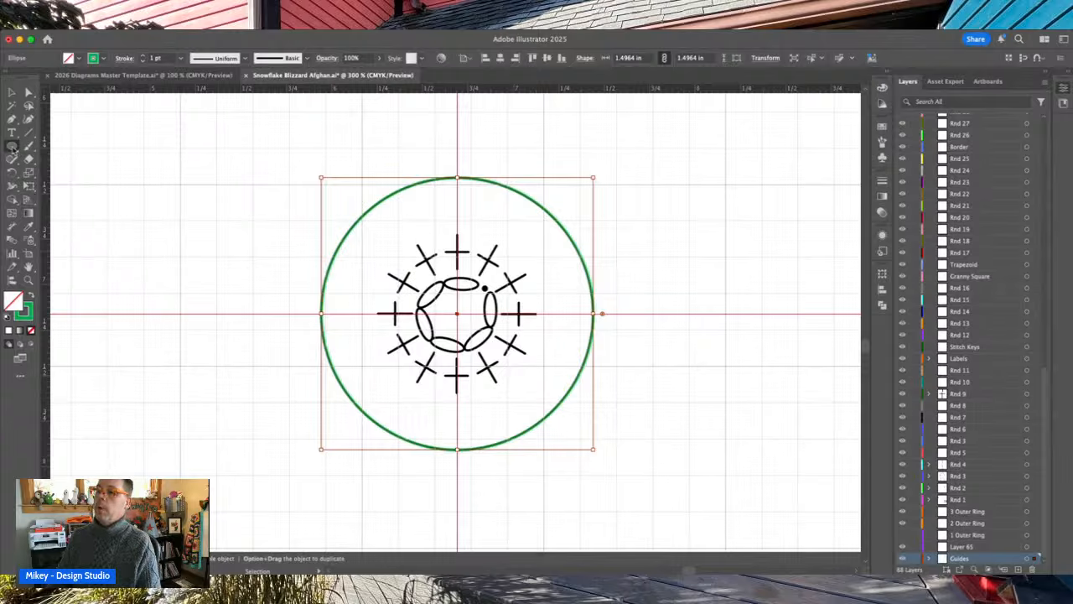
# - Draw an unfilled green hexagon about 1 in wide with level top and bottom edges, and set it to the left of the circle
pyautogui.click(11, 145)
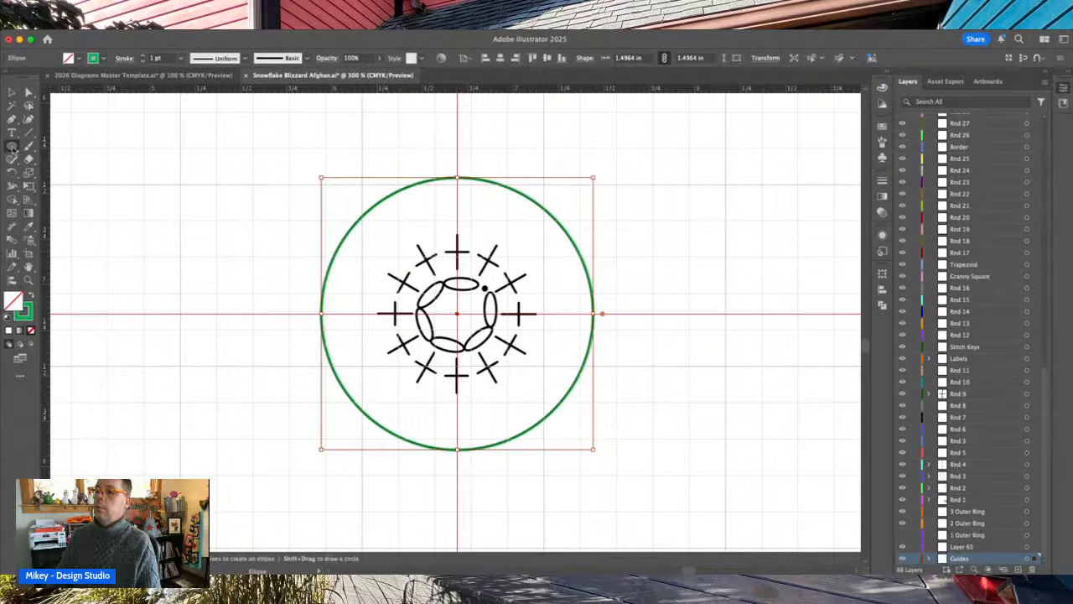
pyautogui.click(67, 191)
pyautogui.moveTo(209, 192); pyautogui.dragTo(266, 266)
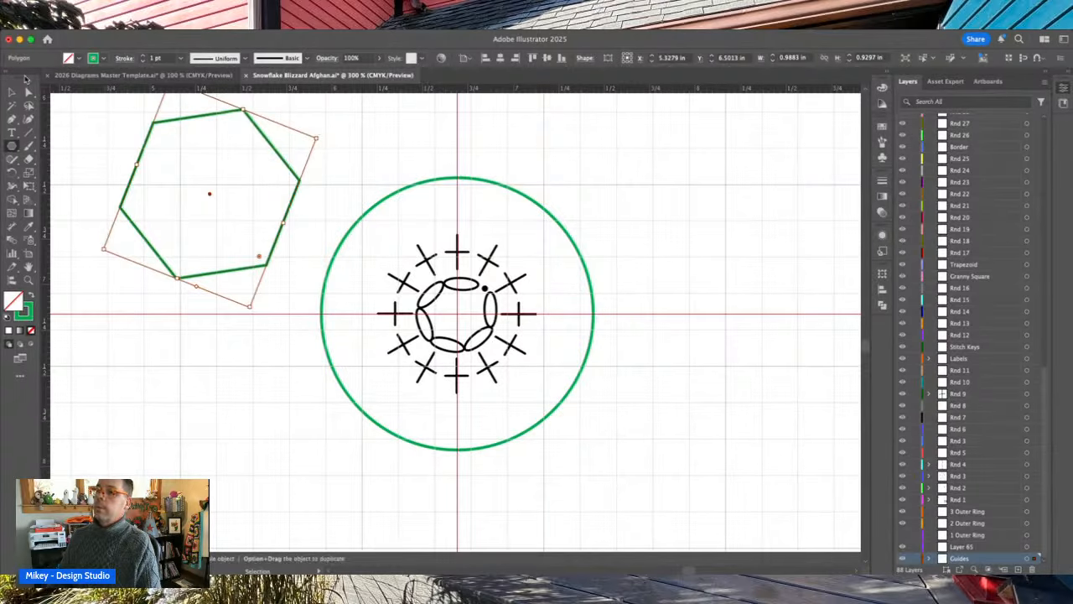
pyautogui.press('v')
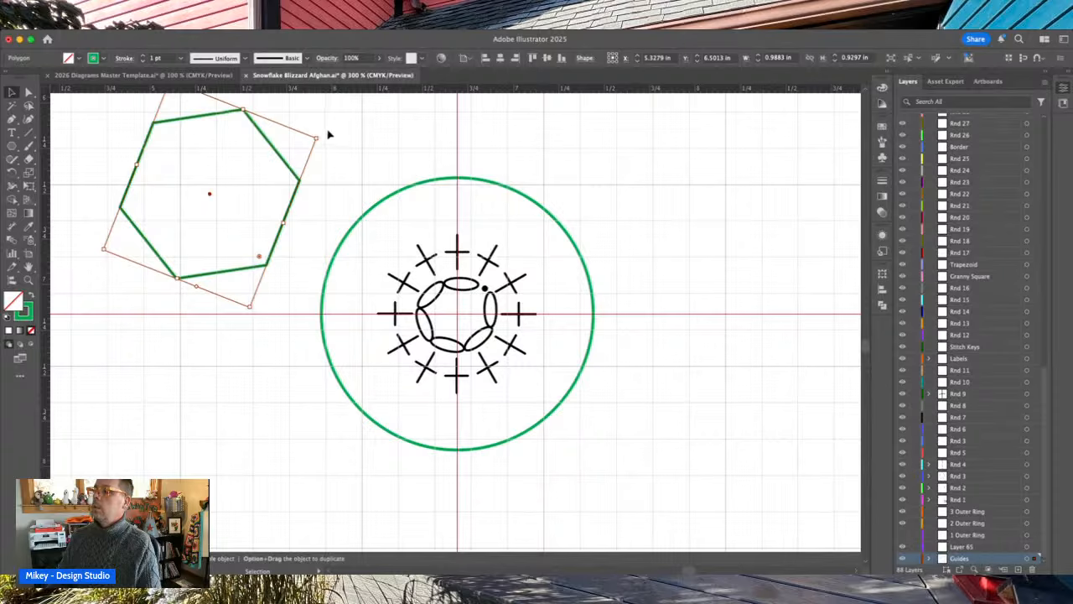
pyautogui.moveTo(319, 137); pyautogui.dragTo(329, 152)
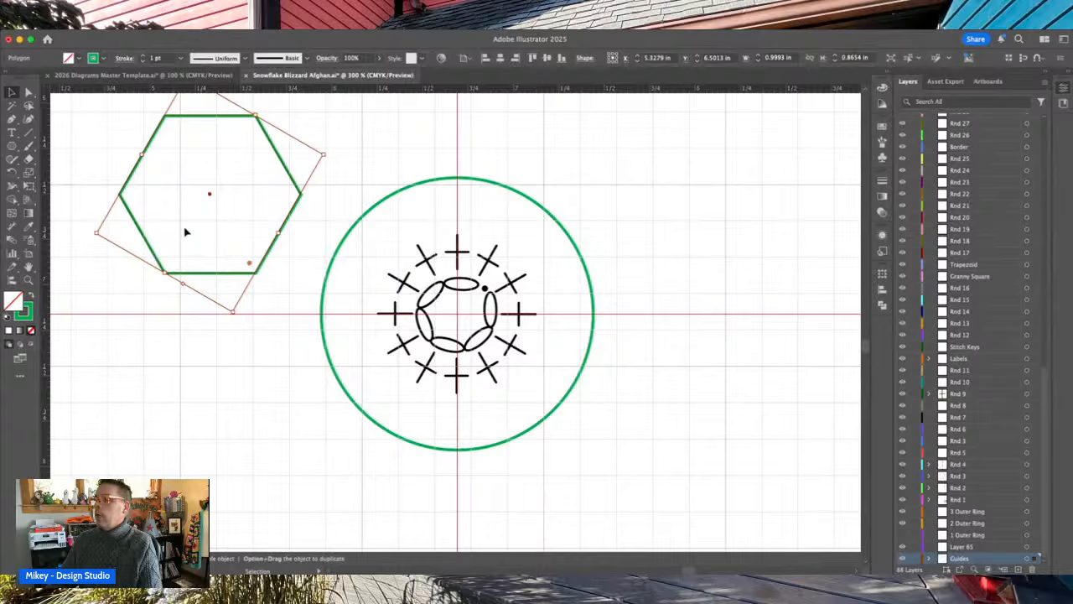
pyautogui.click(307, 245)
pyautogui.moveTo(218, 279); pyautogui.dragTo(134, 407)
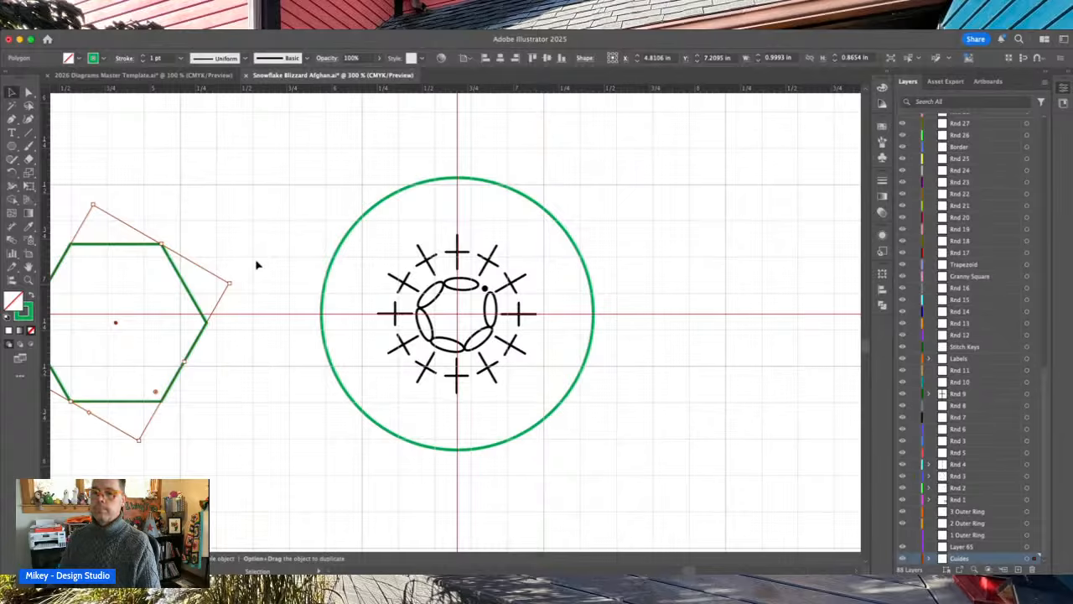
pyautogui.hscroll(2, 257, 265)
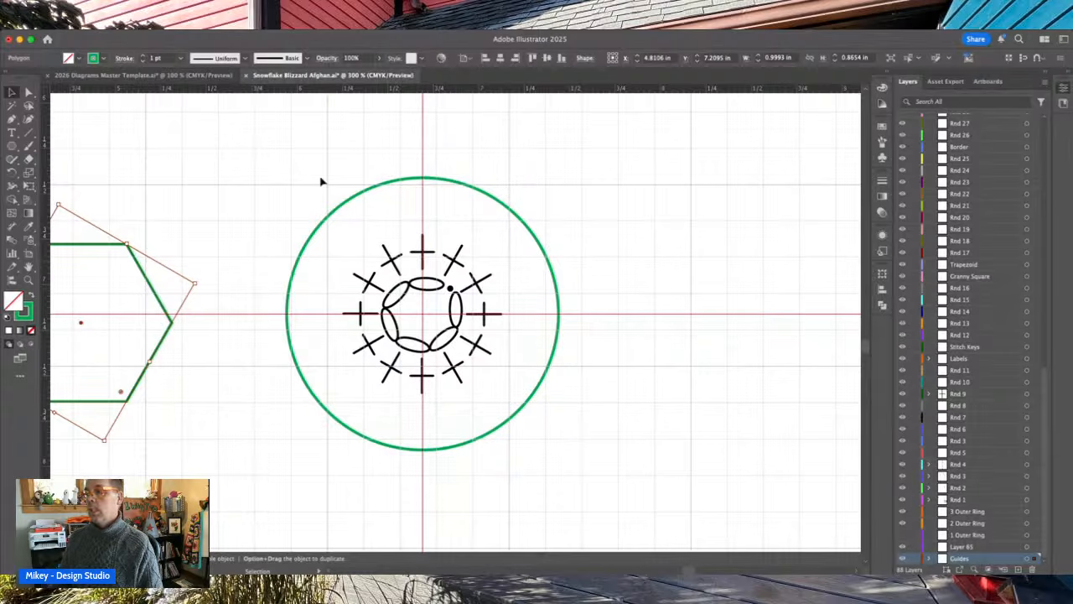
pyautogui.click(243, 163)
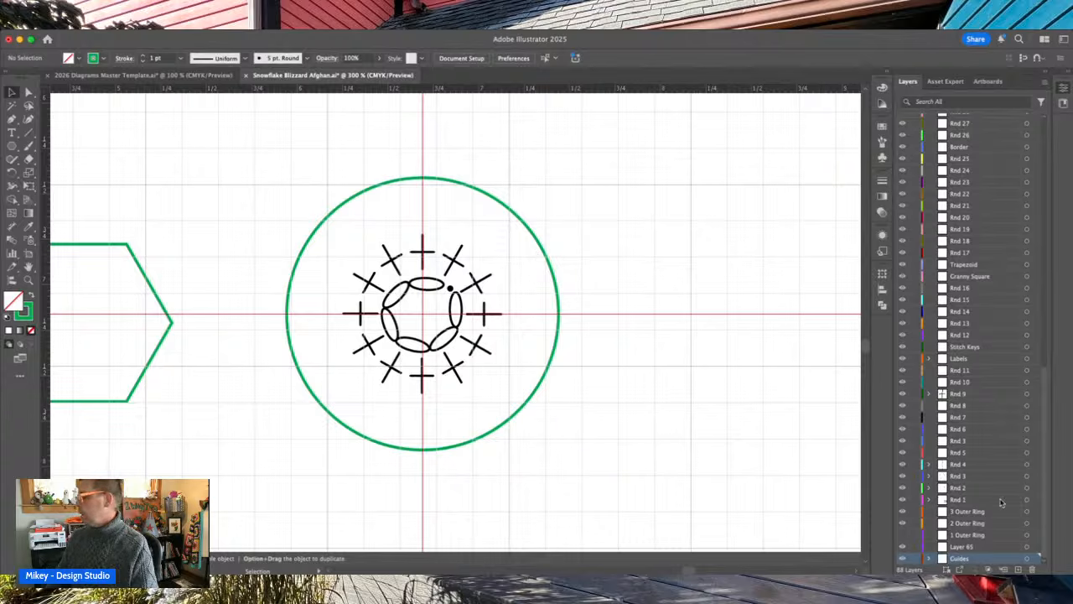
# - Copy the ring's topmost plus stitch straight up inside the green circle, recolour it dark blue, and assign it to the Rnd 2 layer
pyautogui.click(962, 488)
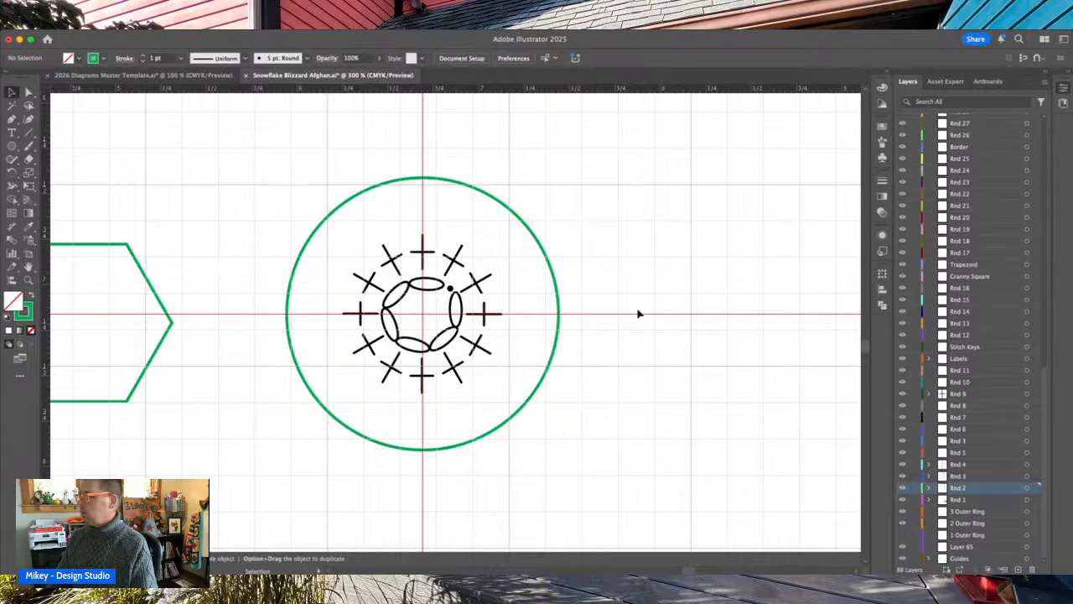
pyautogui.click(426, 255)
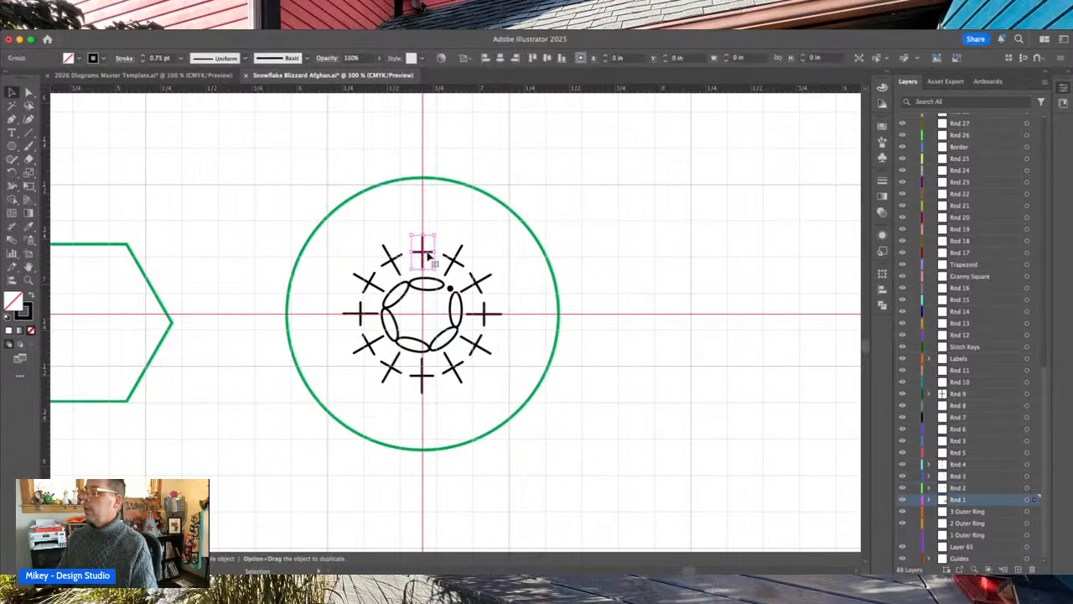
pyautogui.moveTo(427, 256); pyautogui.dragTo(432, 214)
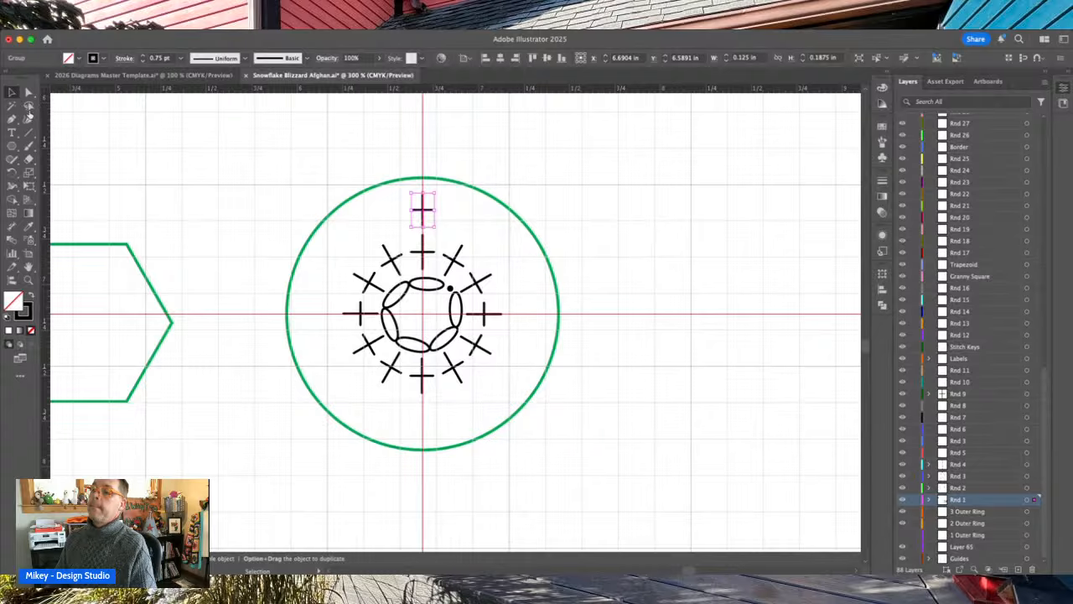
pyautogui.click(30, 111)
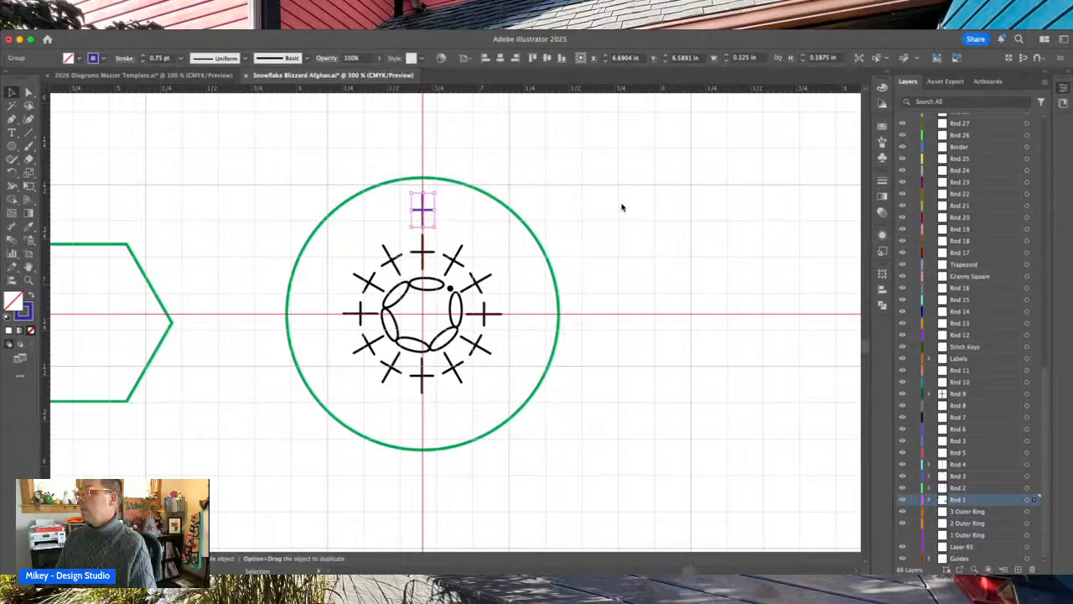
pyautogui.click(971, 488)
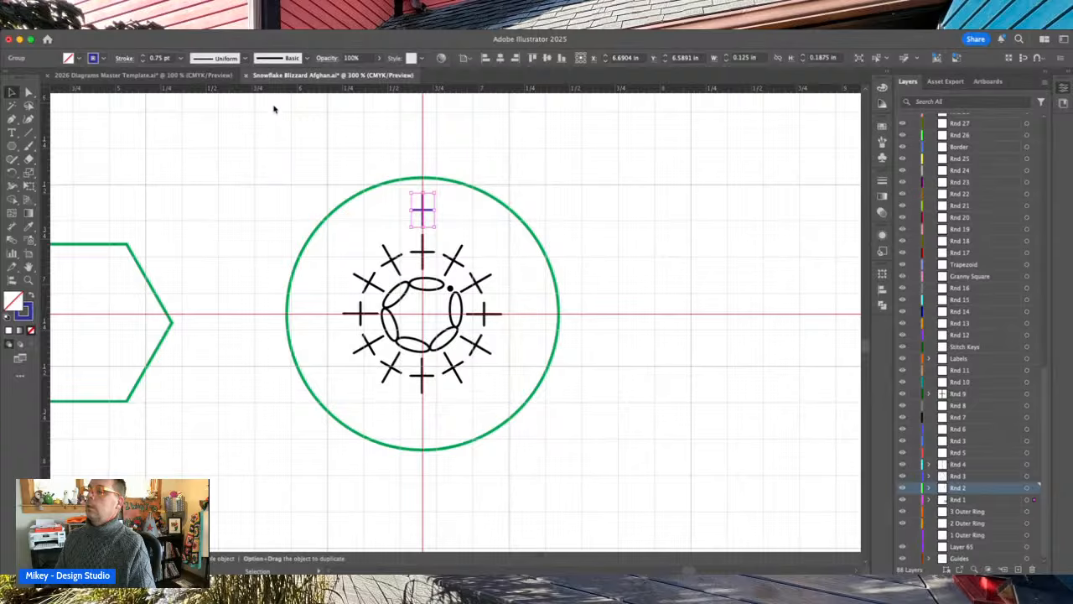
pyautogui.click(632, 193)
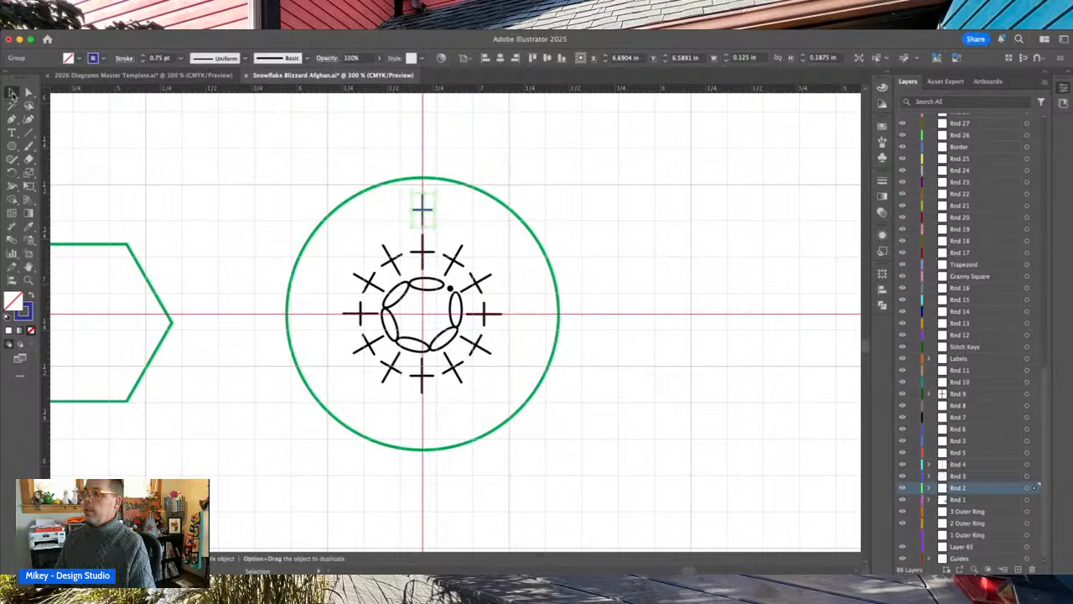
pyautogui.click(560, 170)
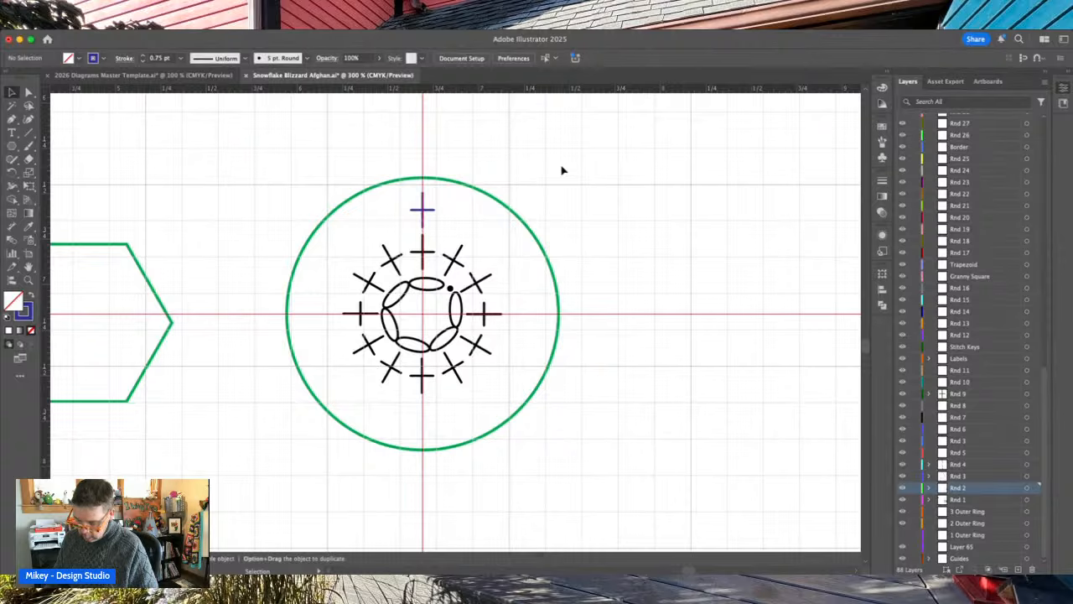
# - Rotate a copy of the blue plus stitch counterclockwise about the guide crossing so it aligns with the neighbouring black stitch
pyautogui.click(427, 214)
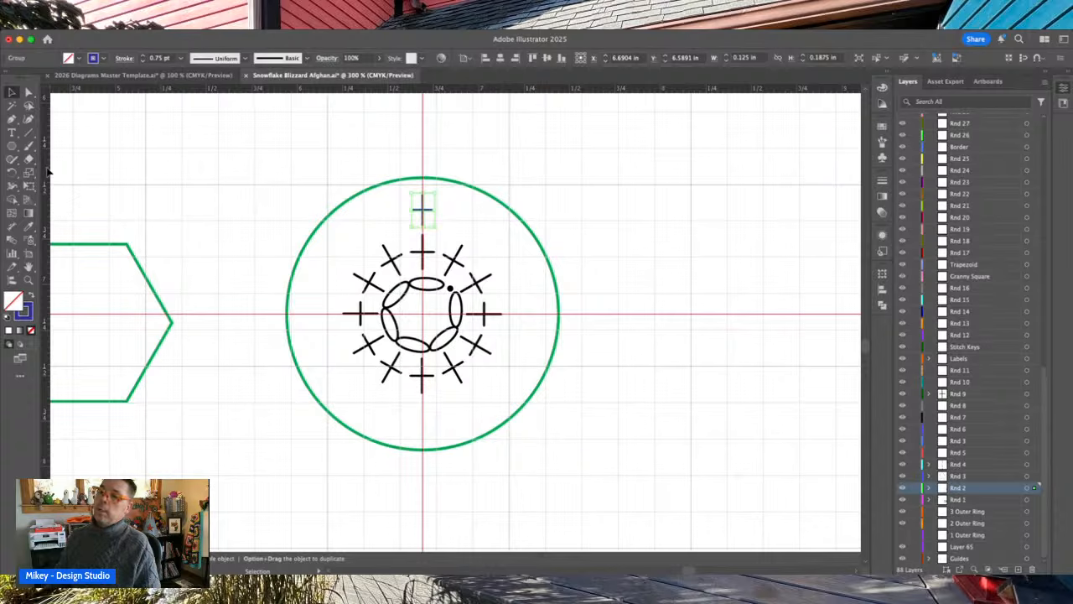
pyautogui.click(11, 174)
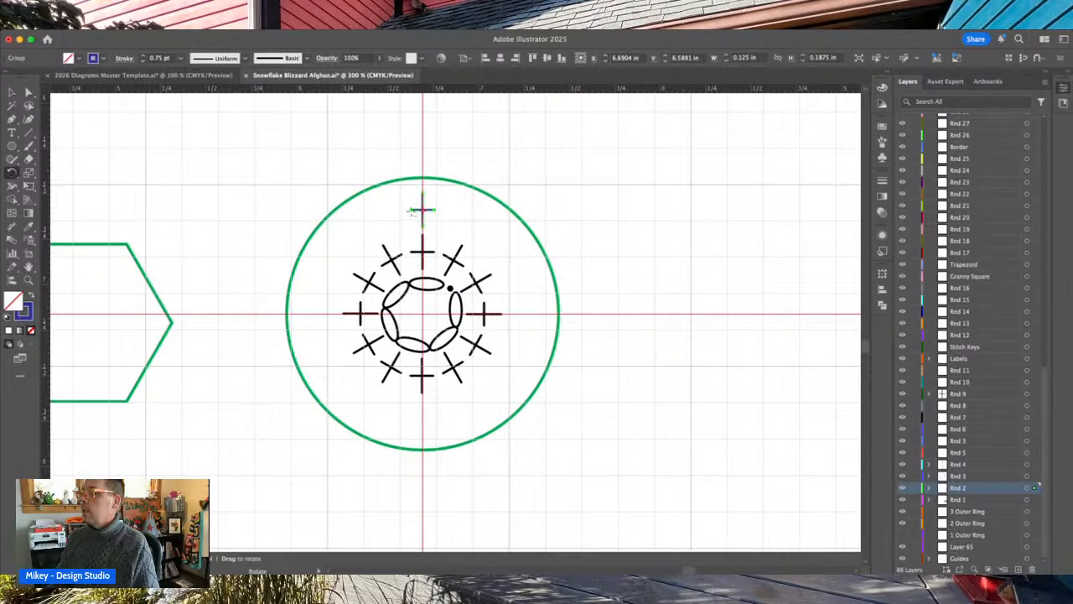
pyautogui.keyDown('alt'); pyautogui.click(423, 313); pyautogui.keyUp('alt')
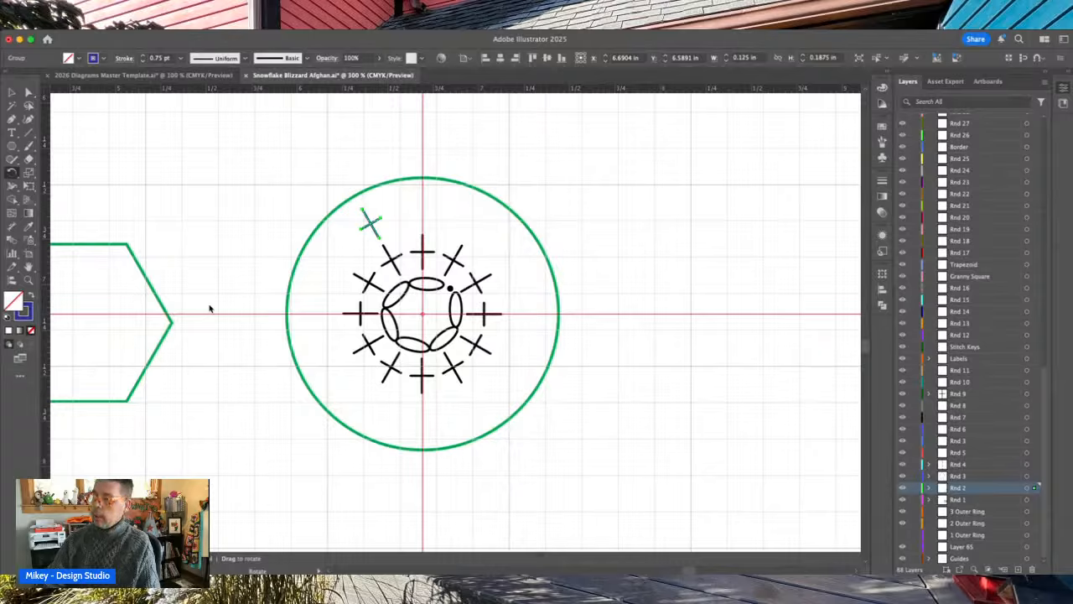
pyautogui.click(185, 379)
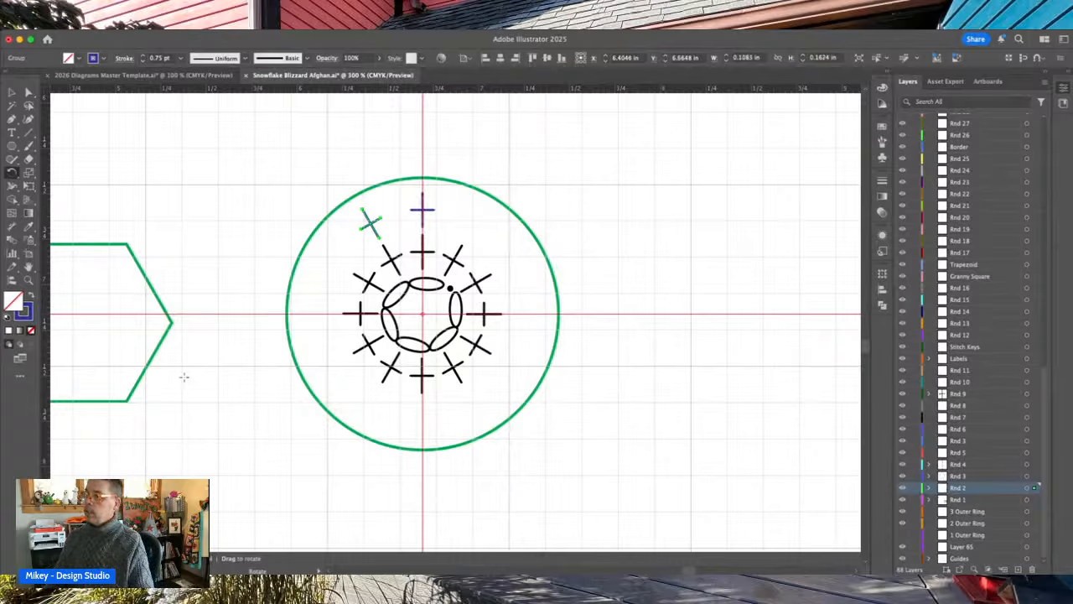
pyautogui.click(12, 92)
pyautogui.click(264, 201)
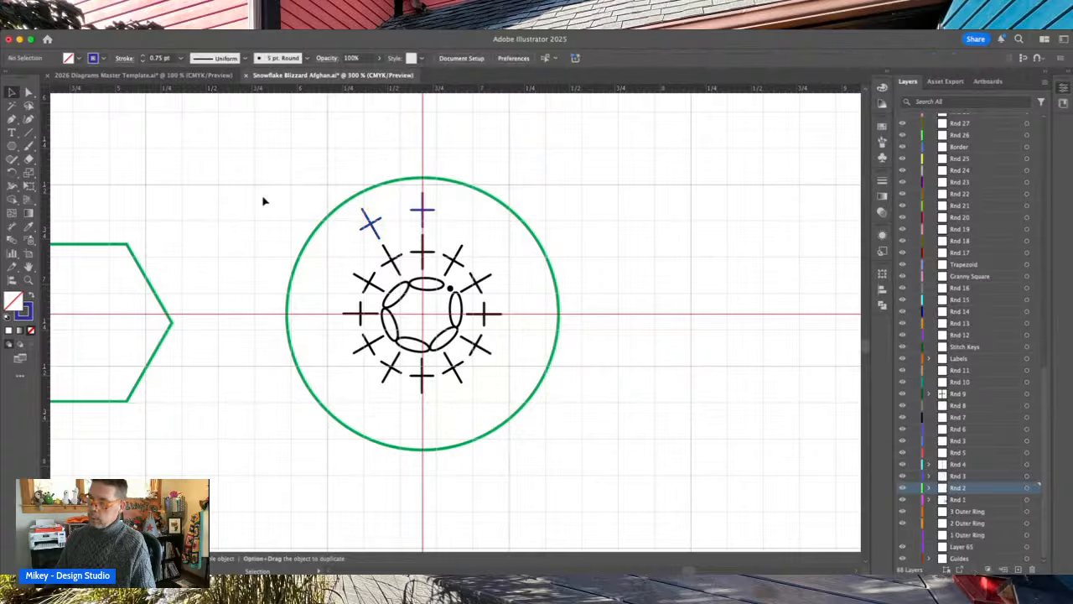
# - Copy the blue row of five chain ovals from the master template's Row 2 set and place it above the green circle
pyautogui.click(107, 77)
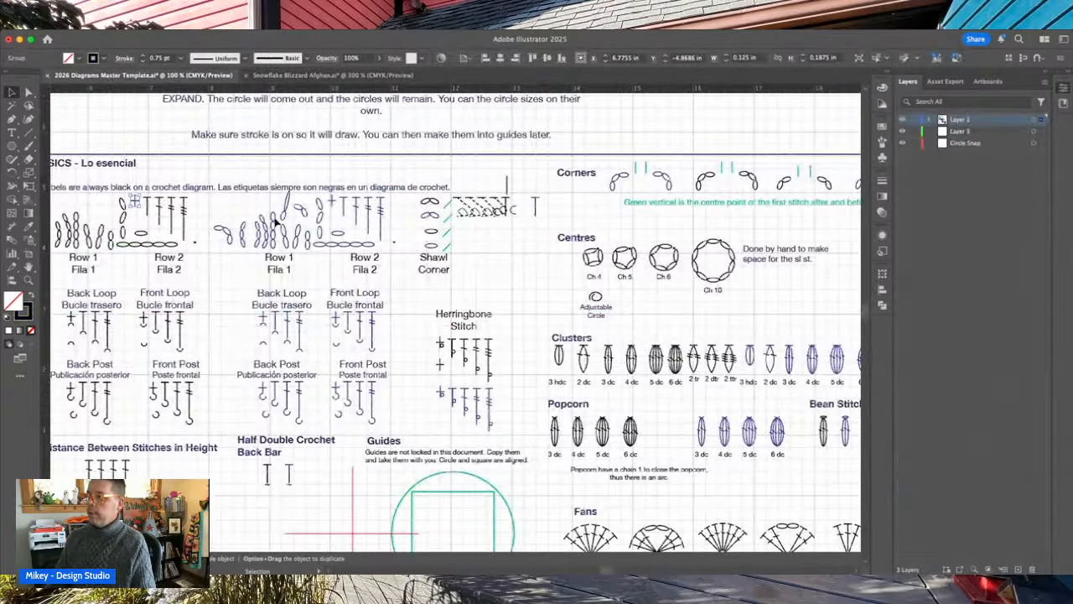
pyautogui.hscroll(-5, 226, 239)
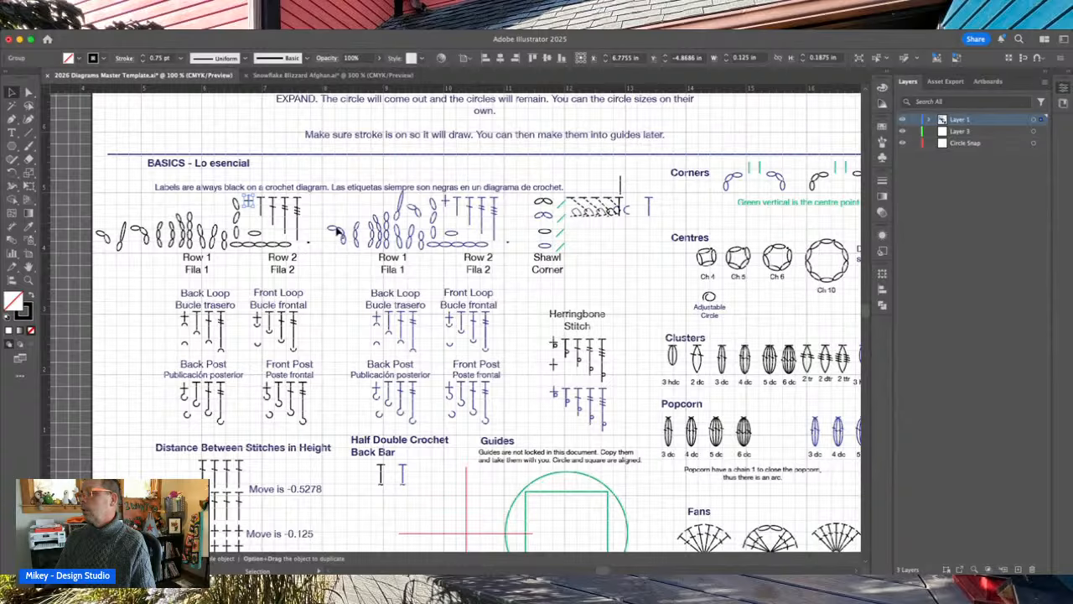
pyautogui.hscroll(3, 482, 281)
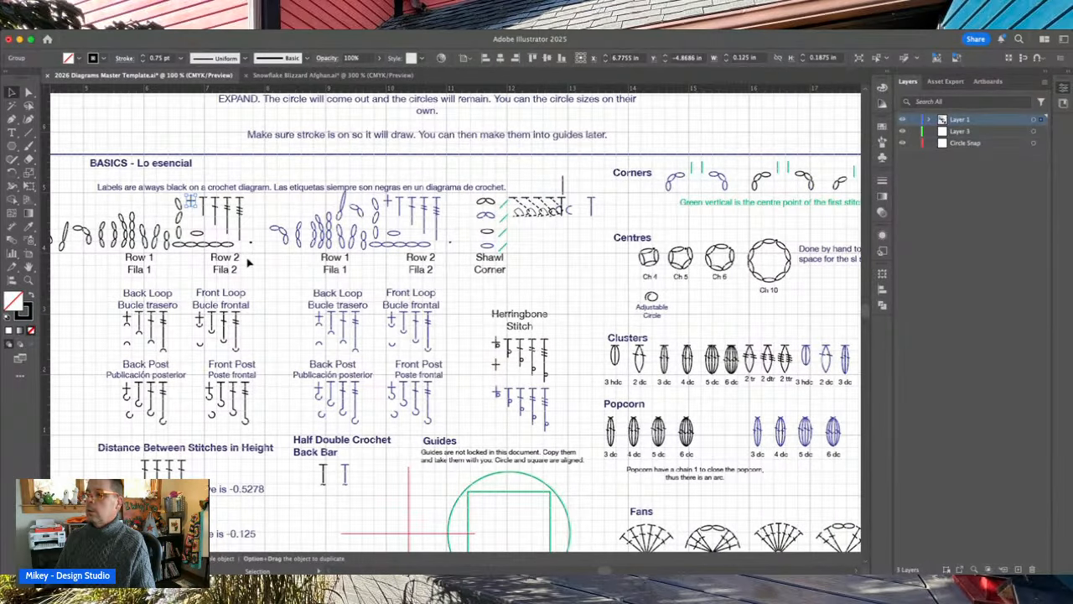
pyautogui.hscroll(-6, 249, 262)
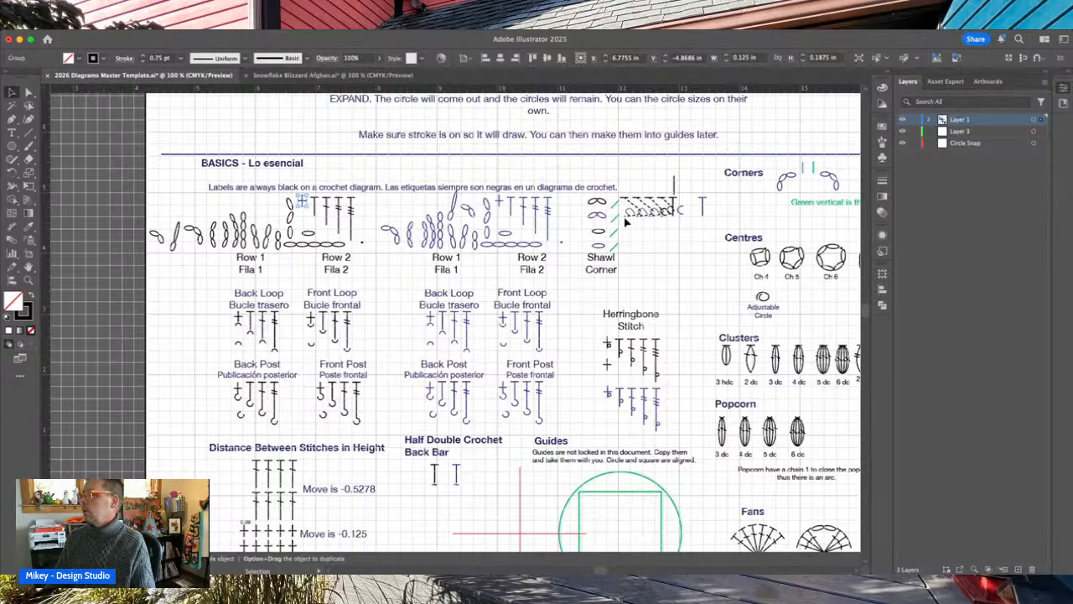
pyautogui.click(488, 247)
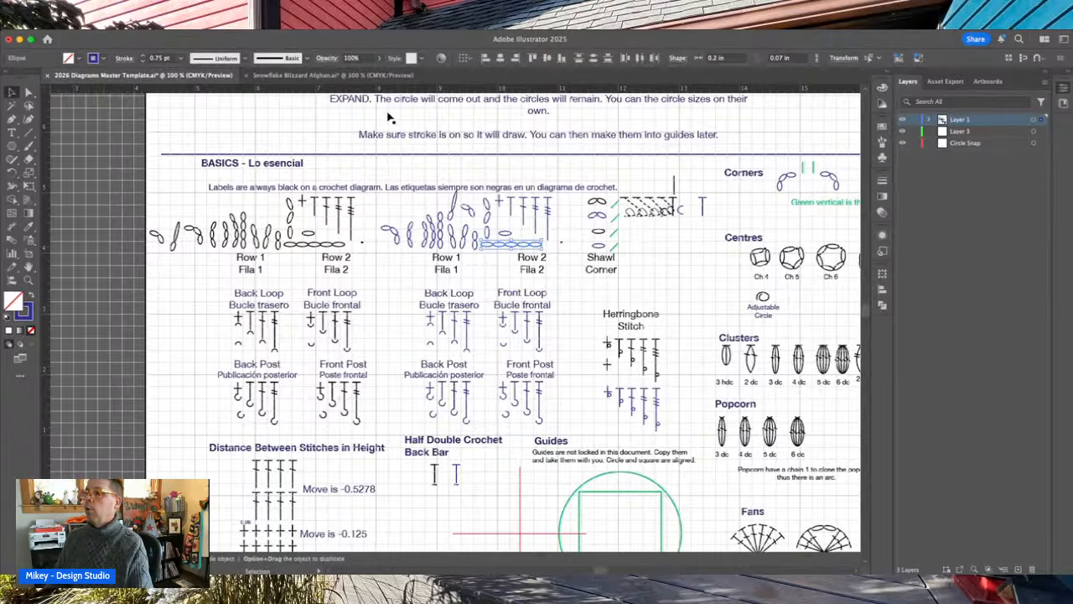
pyautogui.click(282, 75)
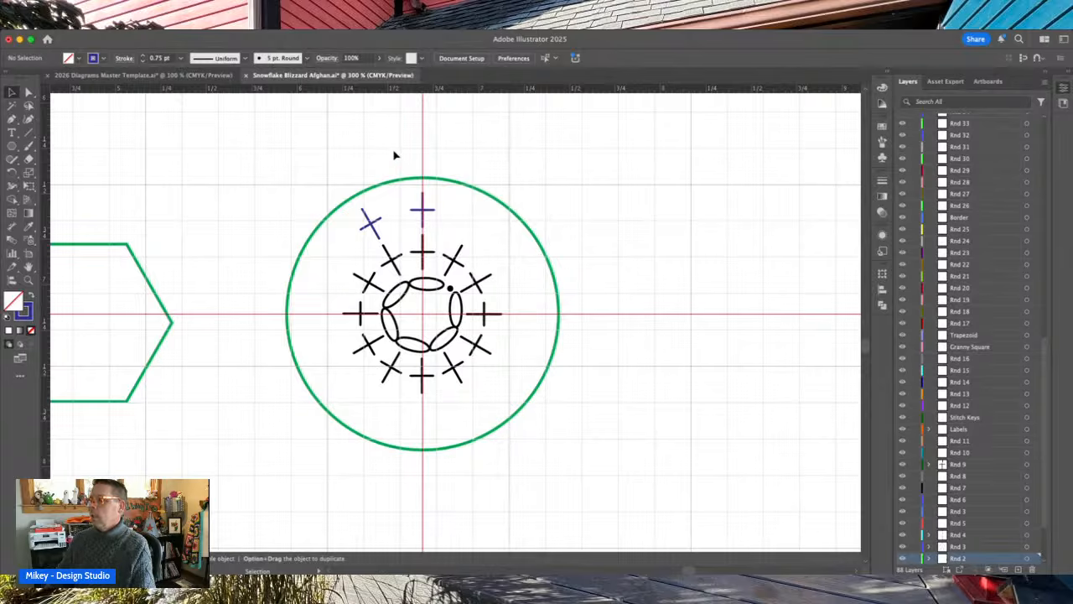
pyautogui.press('a')
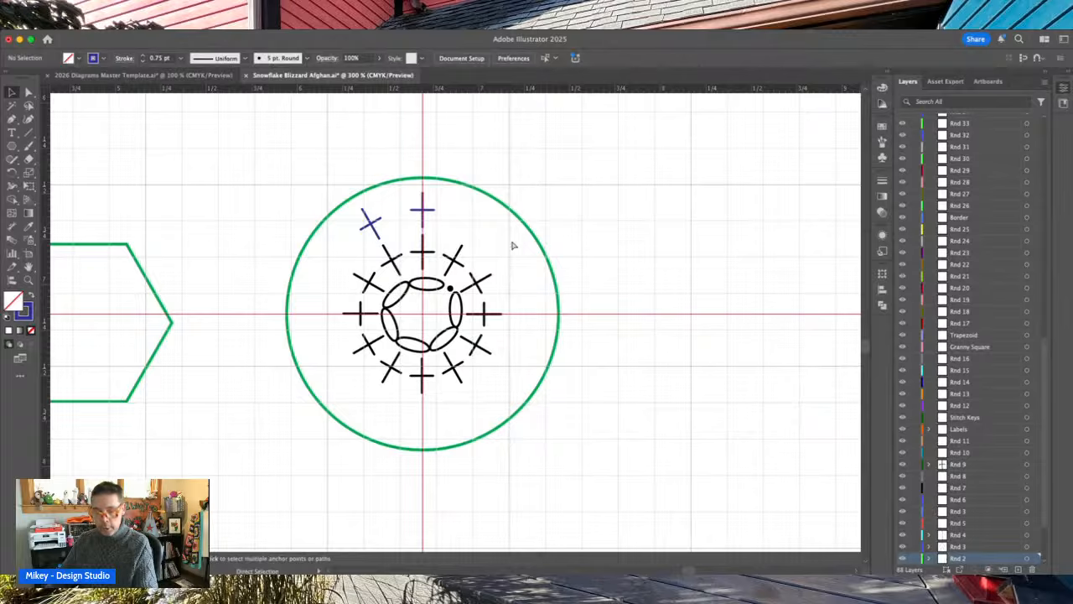
pyautogui.press('v')
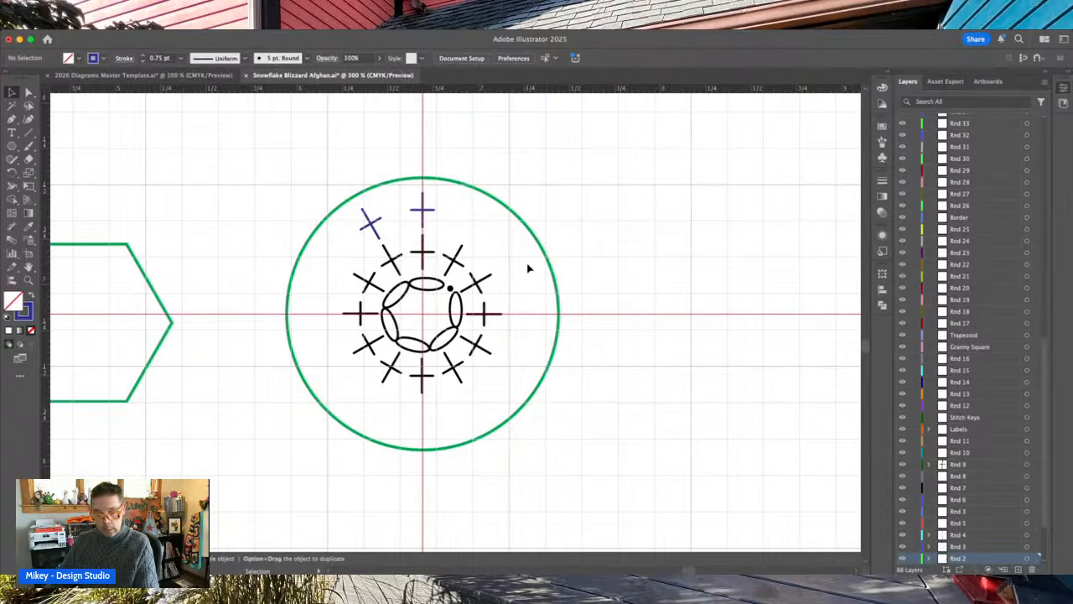
pyautogui.press('super+v')
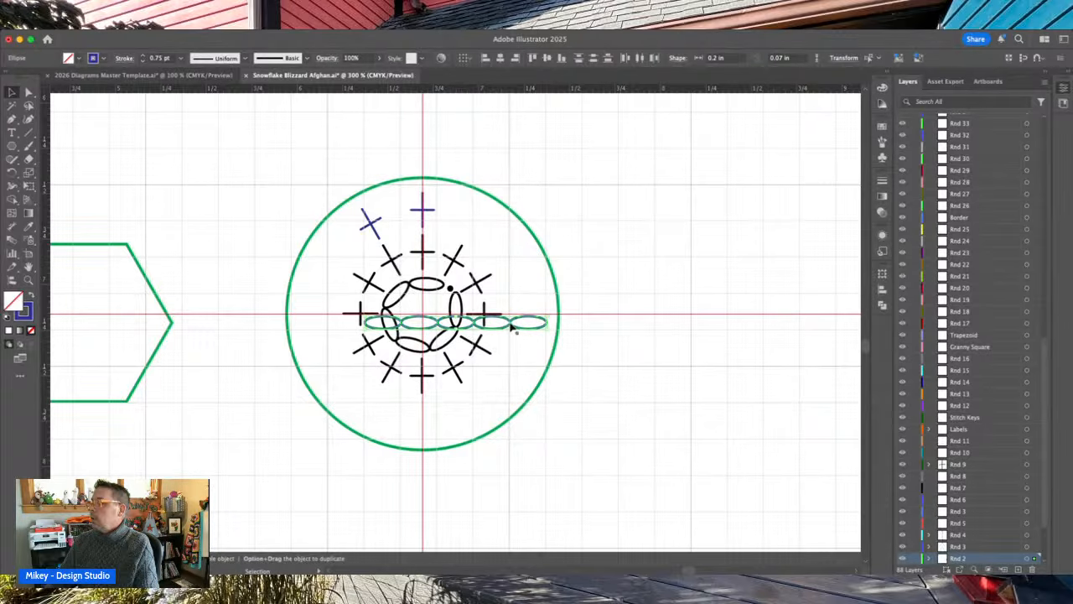
pyautogui.moveTo(513, 329); pyautogui.dragTo(445, 159)
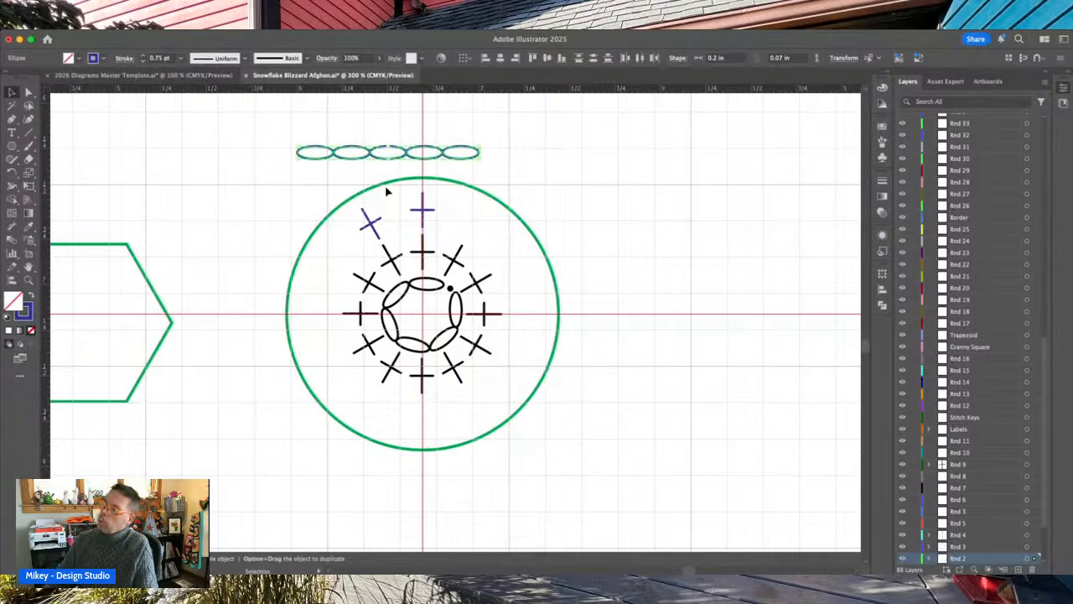
pyautogui.click(614, 170)
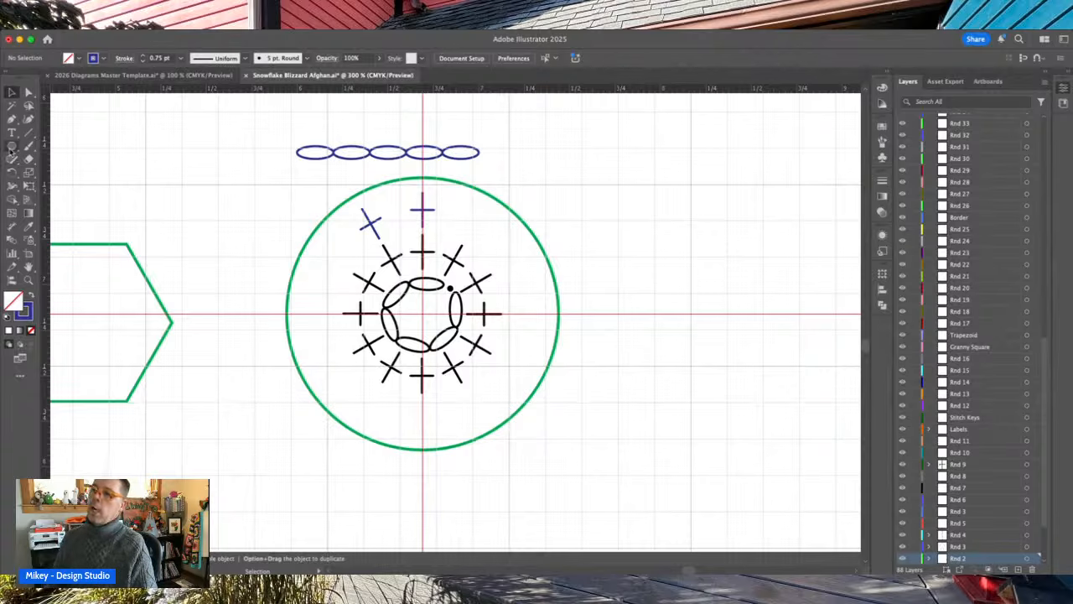
# - Draw an unfilled circle about 0.36 in wide spanning the two blue plus stitches at the top of the green circle
pyautogui.click(12, 146)
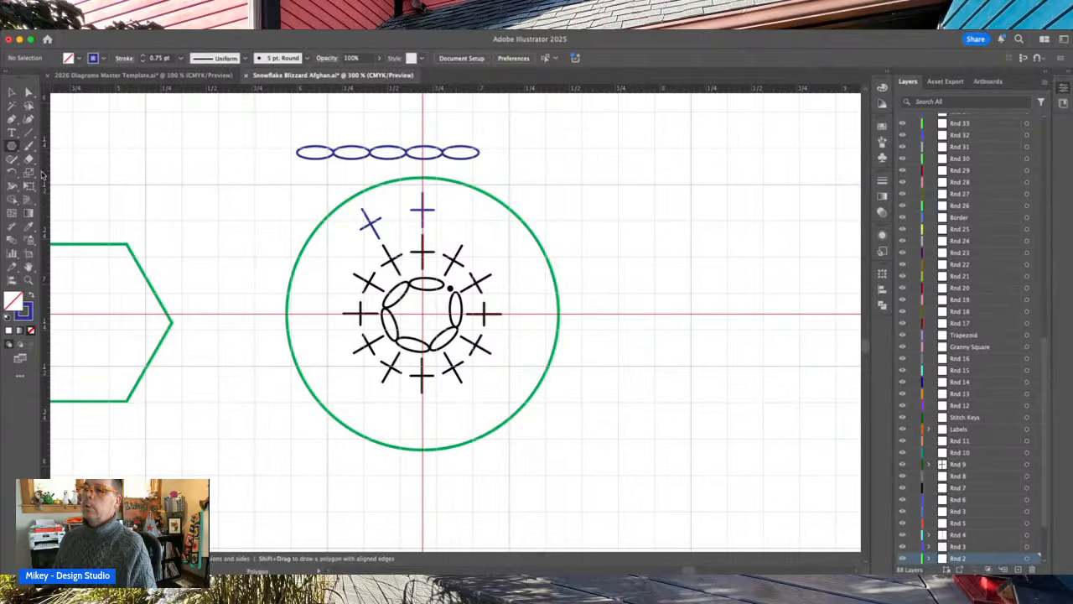
pyautogui.press('l')
pyautogui.moveTo(366, 176); pyautogui.dragTo(435, 198)
pyautogui.press('super+z')
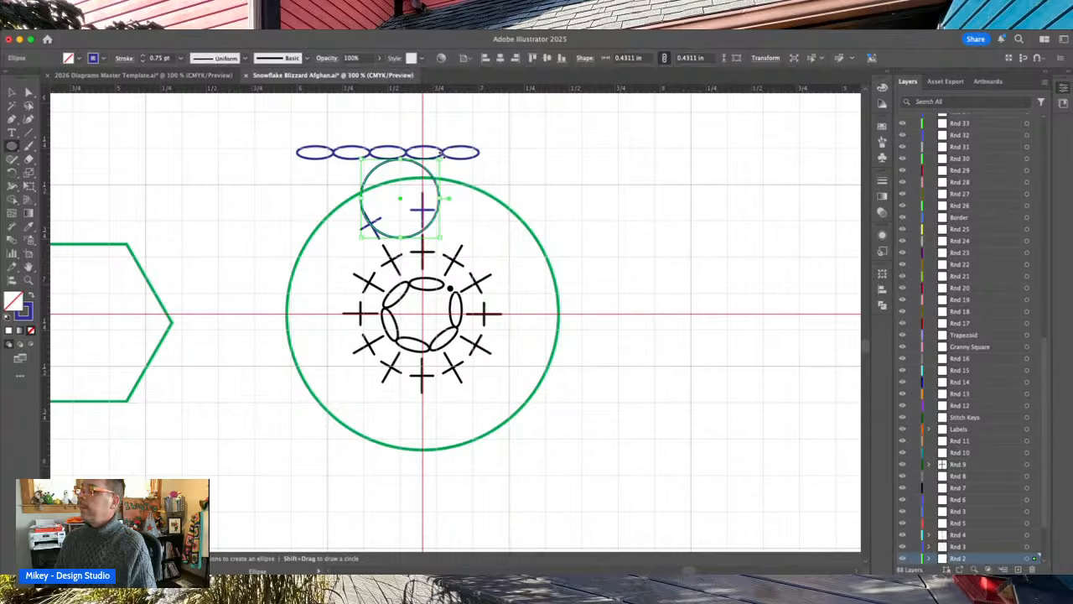
pyautogui.moveTo(440, 159); pyautogui.dragTo(425, 162)
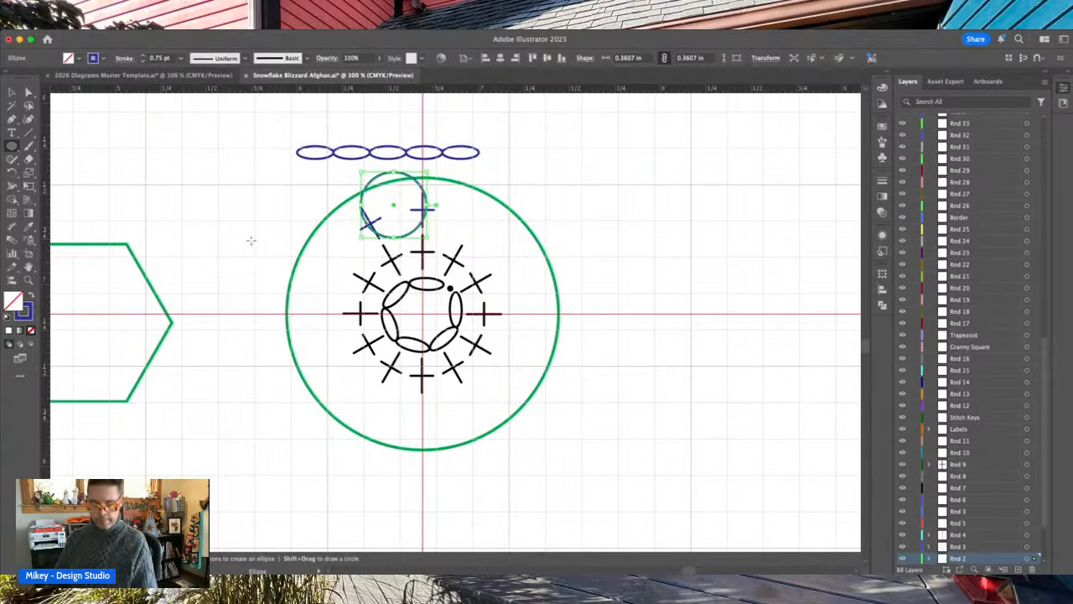
# - Shrink the row of five blue chain ovals until each oval is about 0.10 in wide and 0.04 in high
pyautogui.press('super+equal')
pyautogui.press('super+equal')
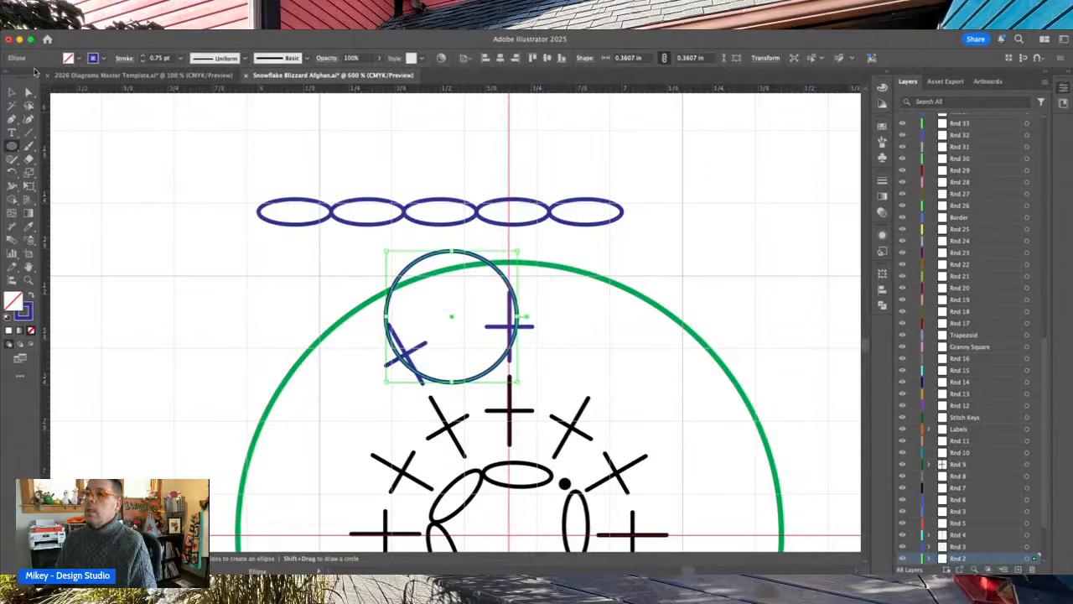
pyautogui.press('v')
pyautogui.moveTo(326, 171); pyautogui.dragTo(445, 213)
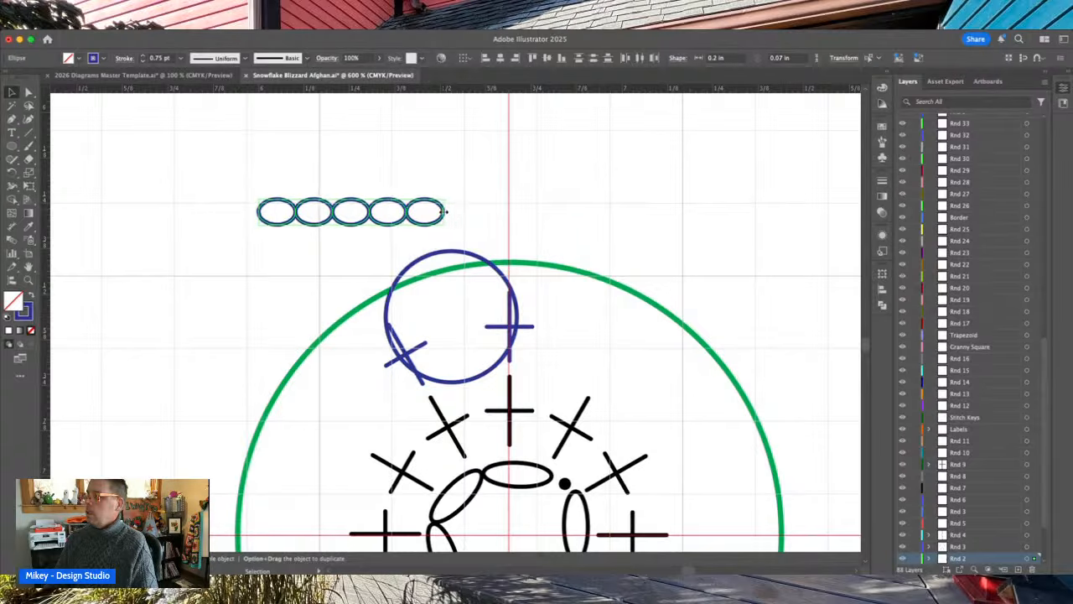
pyautogui.moveTo(352, 223); pyautogui.dragTo(356, 215)
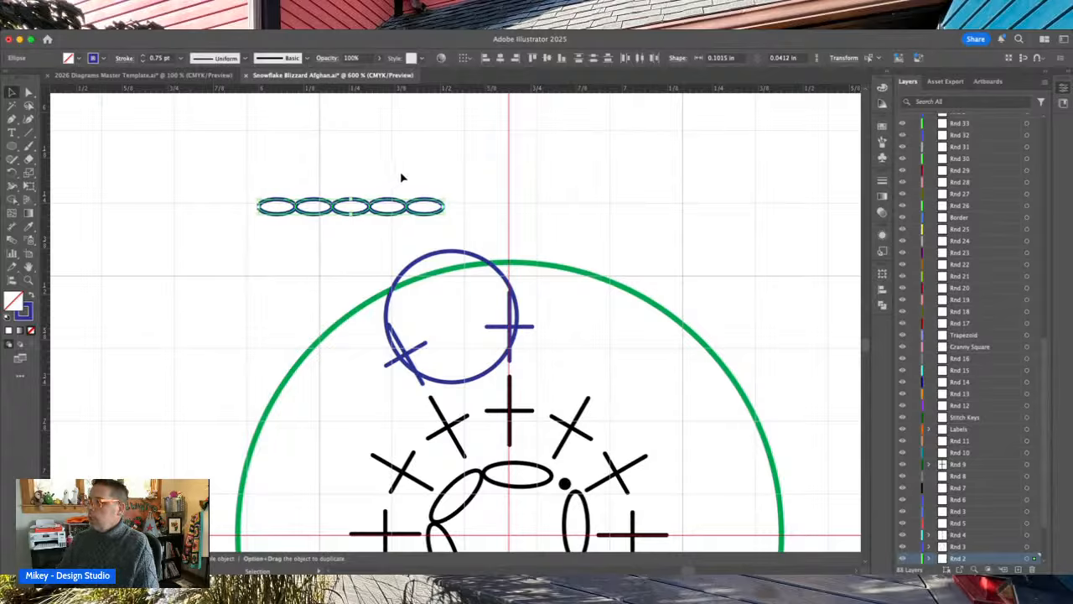
pyautogui.click(398, 188)
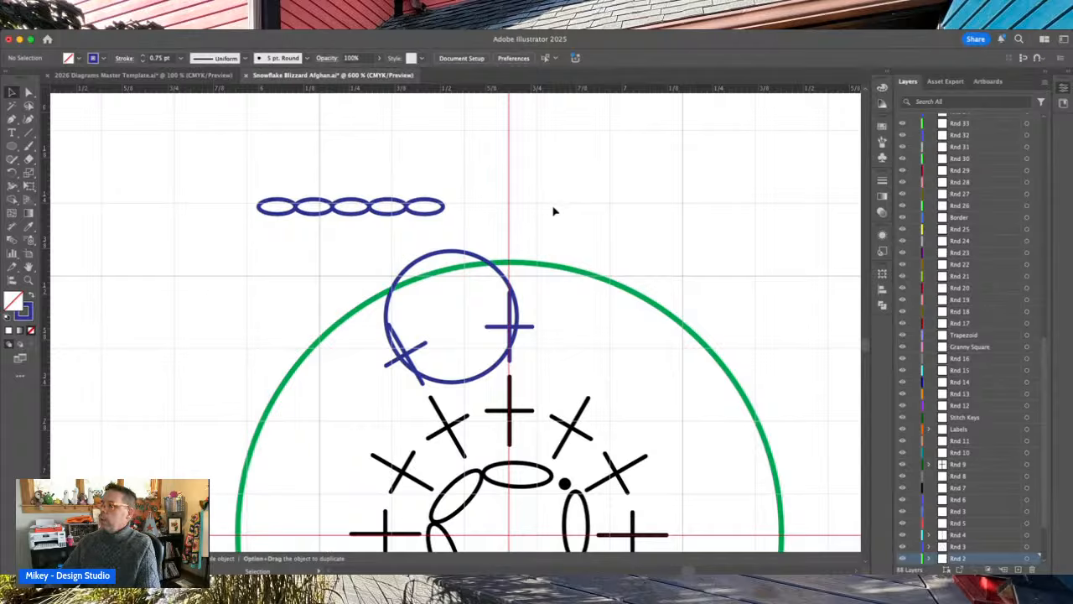
# - Recolour the small circle's outline green and assign it to the Guides layer
pyautogui.click(503, 282)
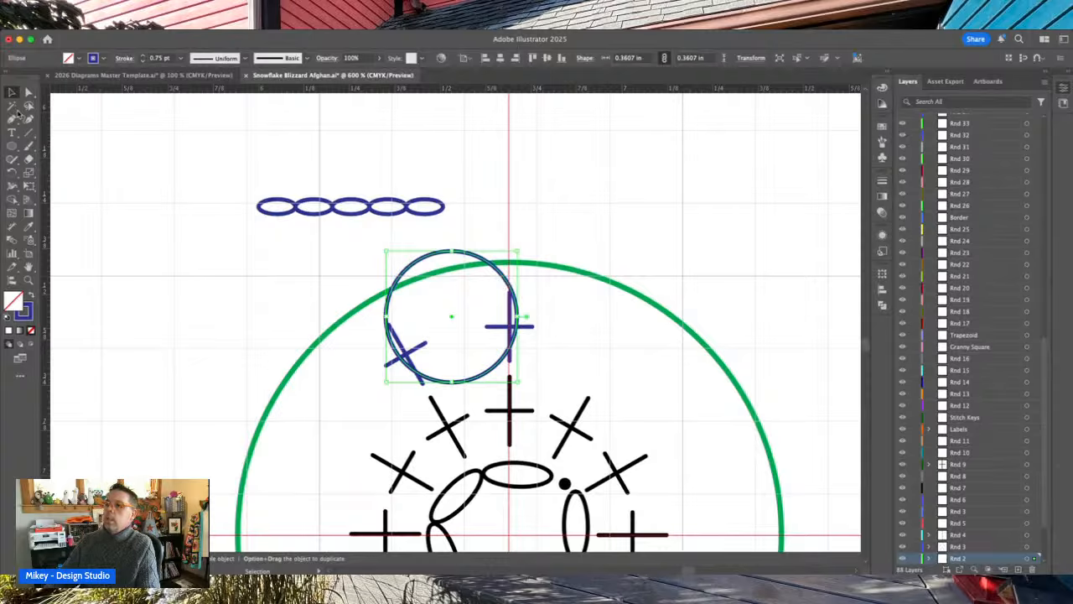
pyautogui.press('super+z')
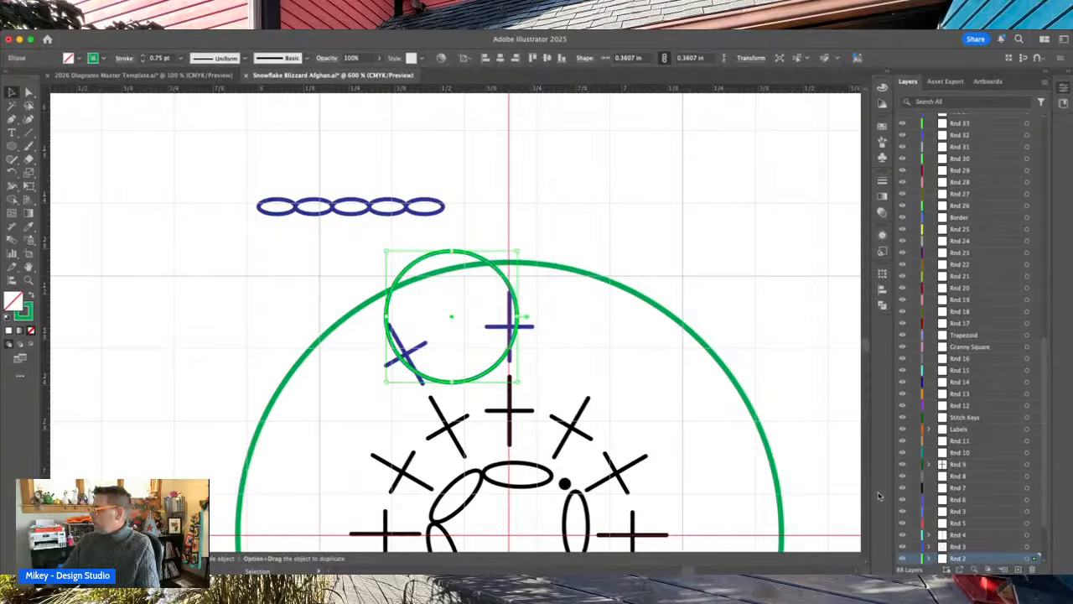
pyautogui.scroll(-2, 985, 520)
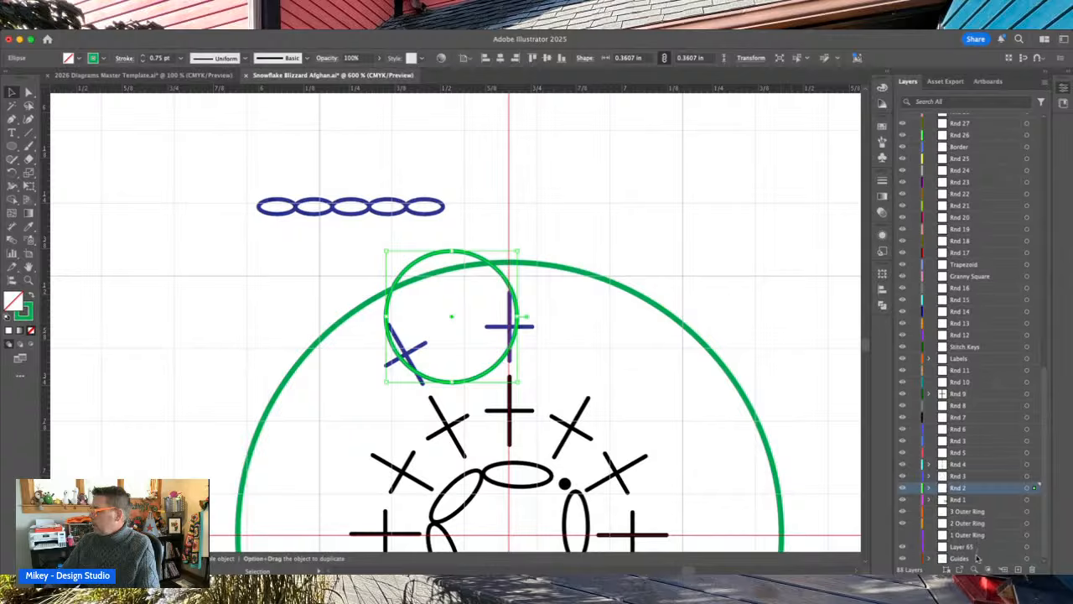
pyautogui.click(978, 558)
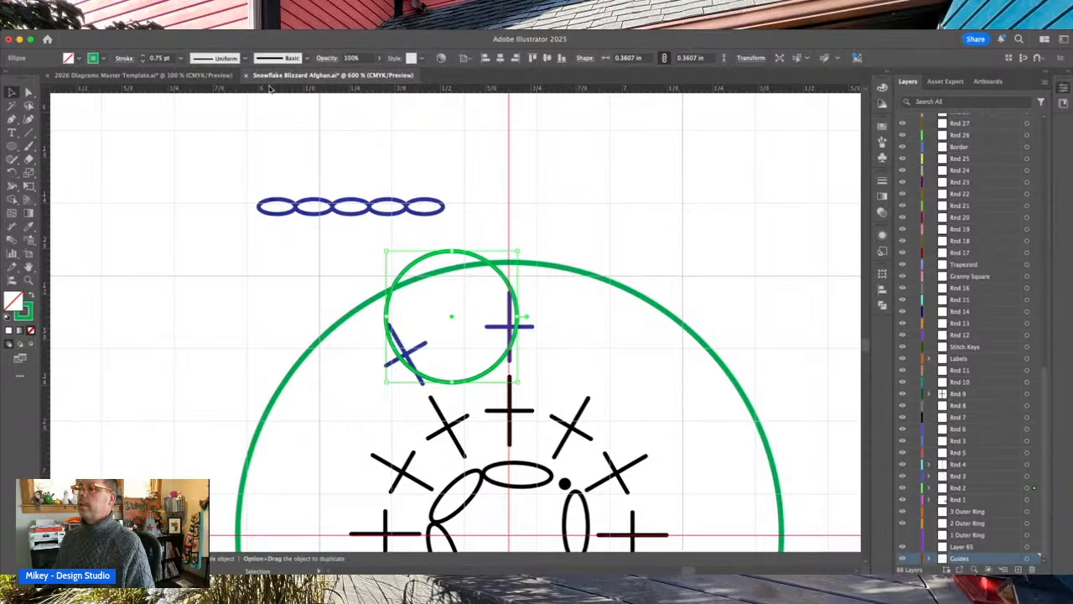
pyautogui.click(527, 188)
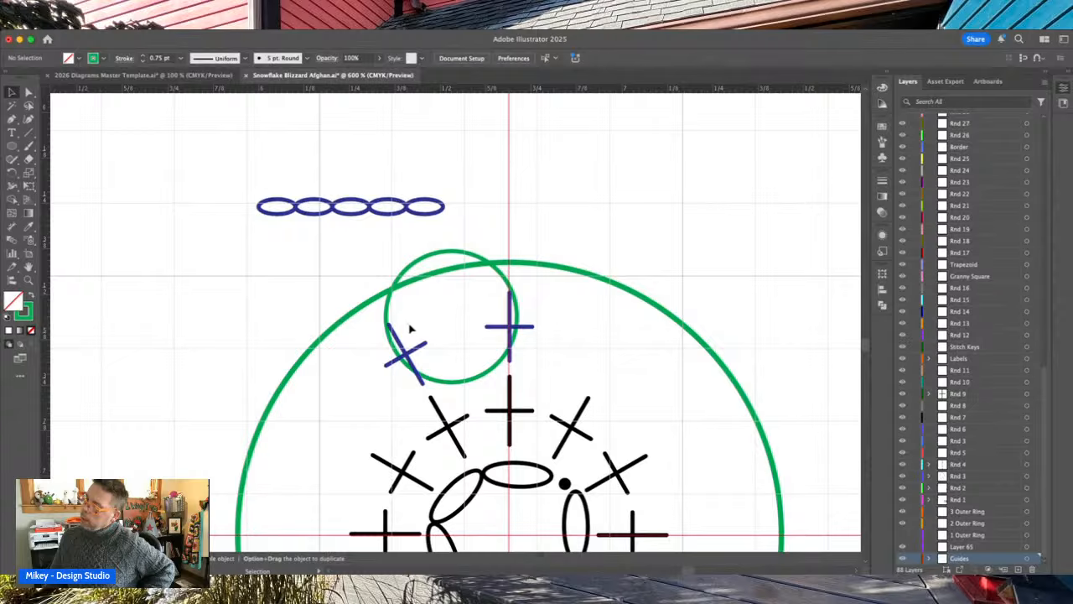
# - Place a copy of the small circle and its two plus stitches left of the chain row, rotated clockwise until the stitches mirror each other
pyautogui.moveTo(367, 333); pyautogui.dragTo(238, 246)
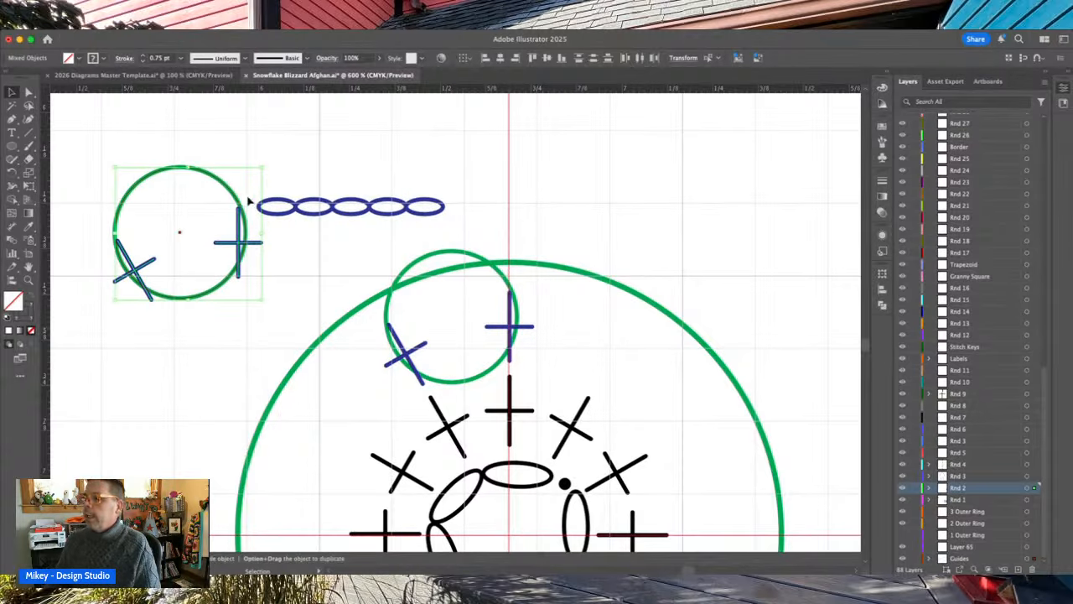
pyautogui.moveTo(265, 163); pyautogui.dragTo(276, 189)
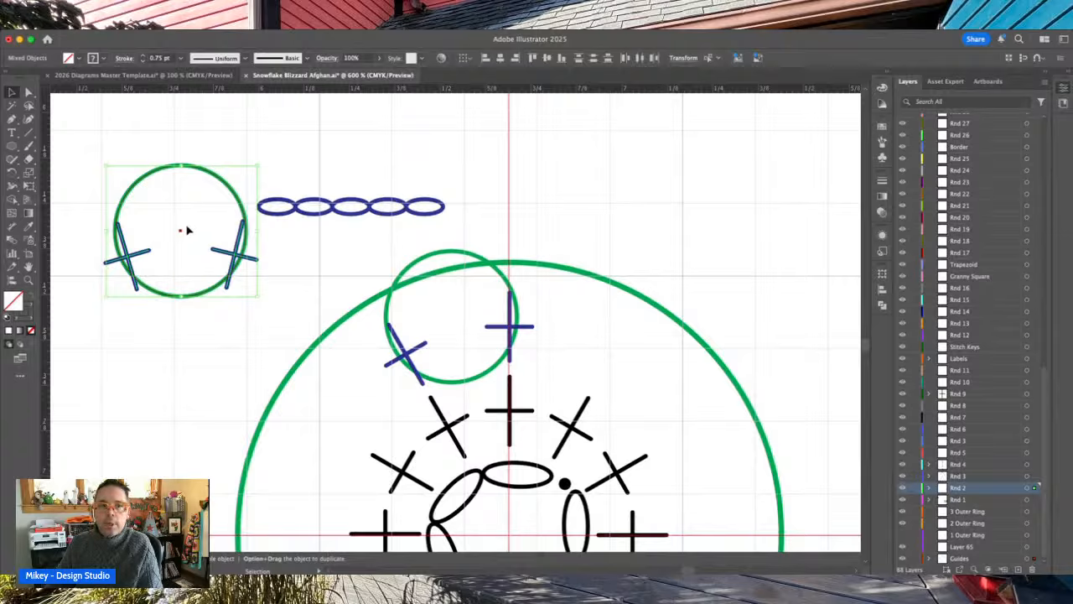
pyautogui.moveTo(182, 232); pyautogui.dragTo(181, 220)
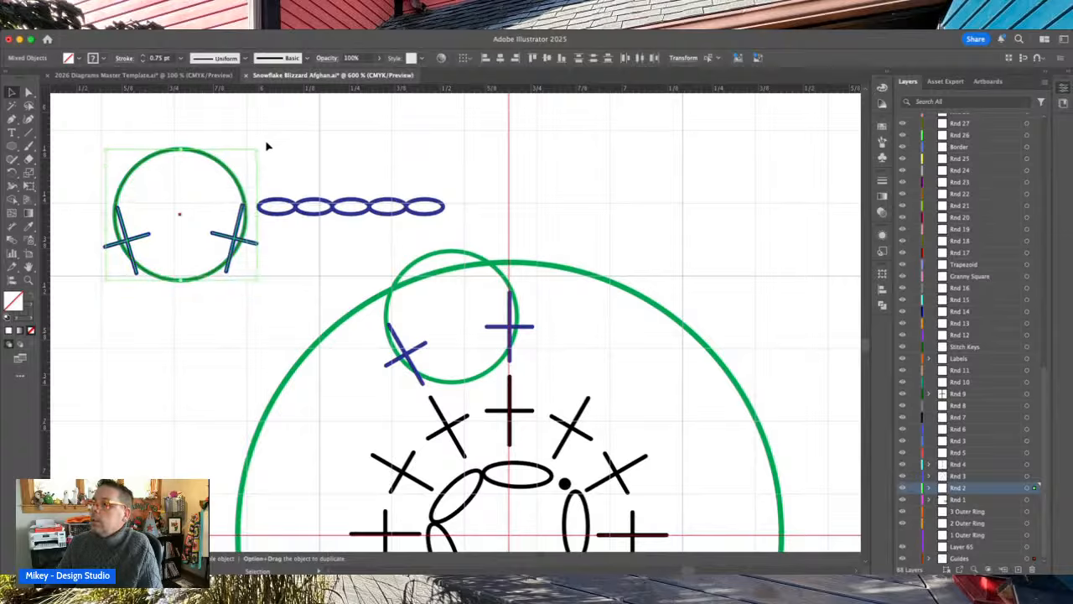
pyautogui.moveTo(260, 145); pyautogui.dragTo(263, 146)
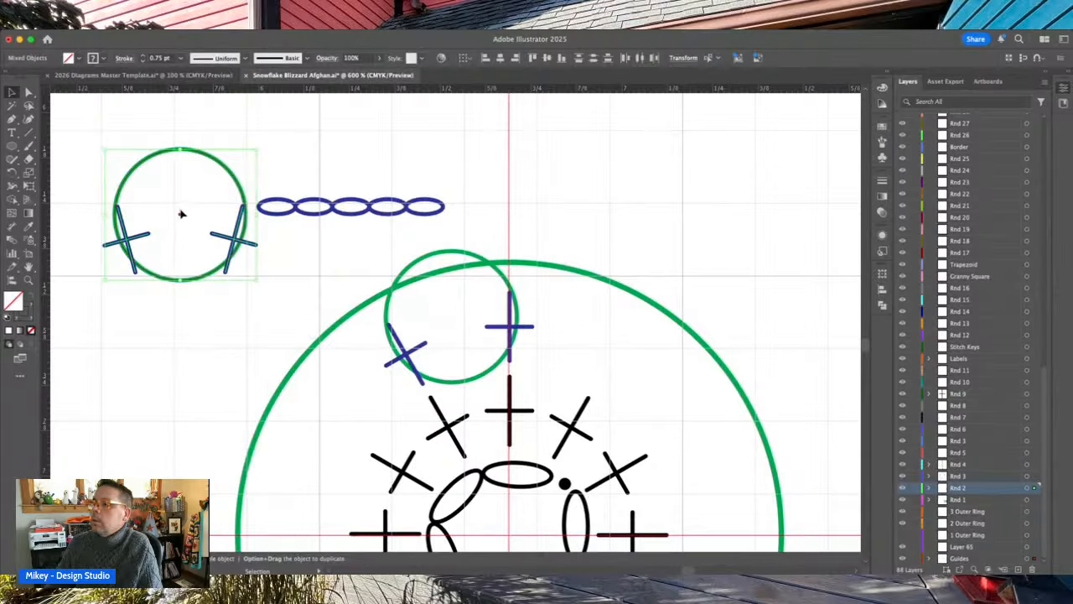
pyautogui.click(201, 206)
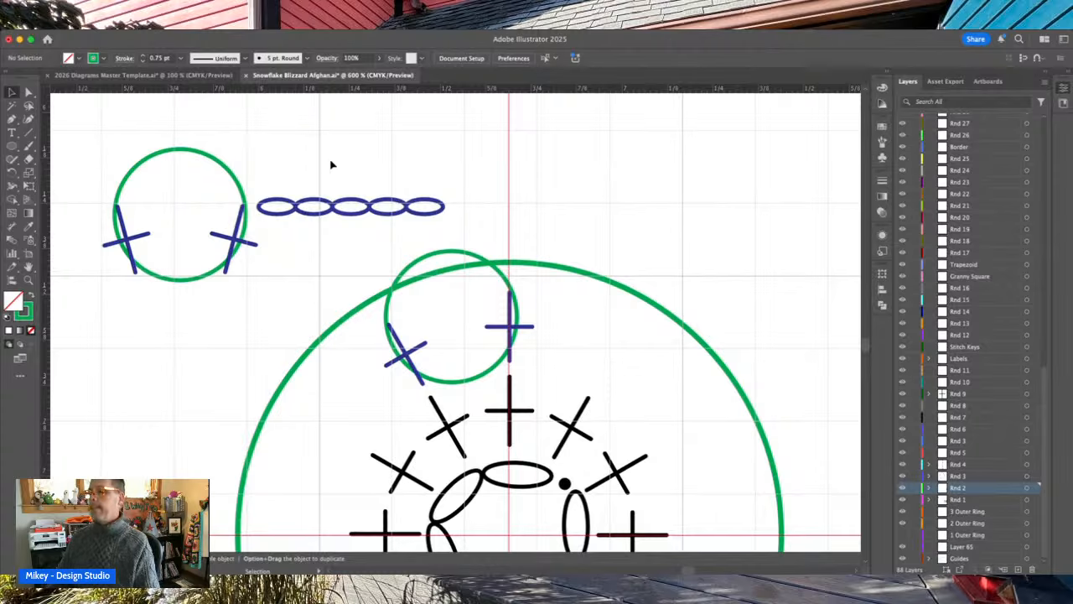
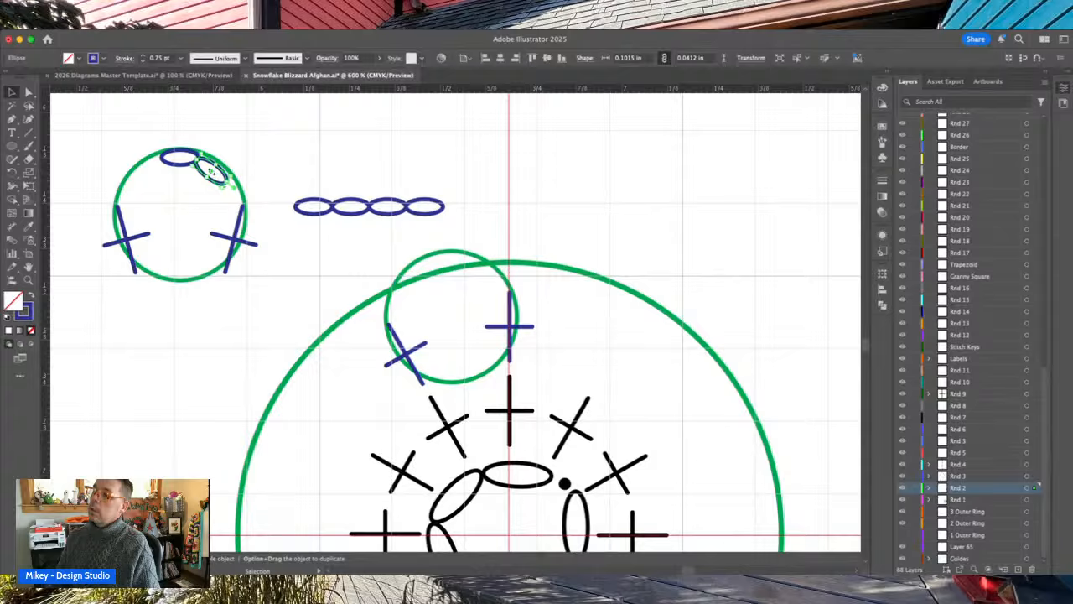
# - Nudge the tilted second chain oval along the copied circle so it meets the top oval
pyautogui.click(198, 192)
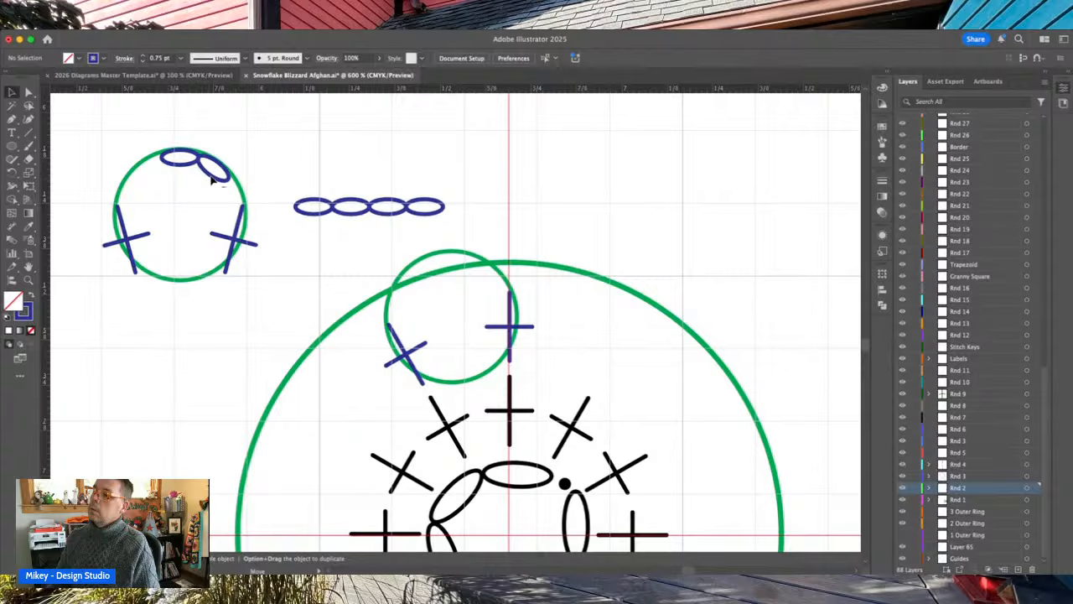
pyautogui.click(213, 176)
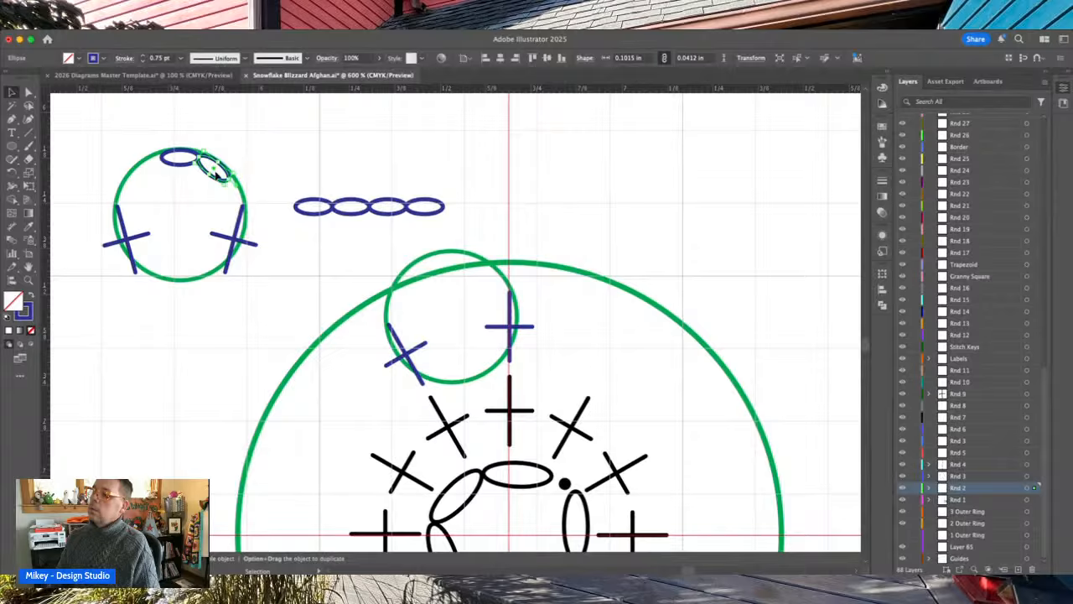
pyautogui.click(270, 162)
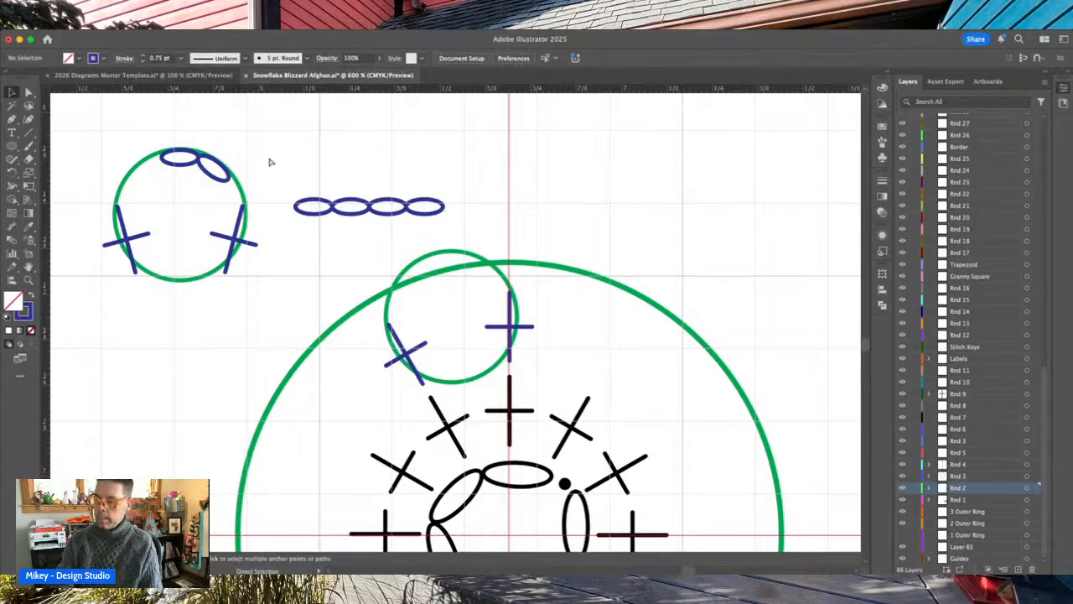
# - Narrow the chain oval at the top of the copied circle symmetrically to about 0.088 in wide
pyautogui.press('super+equal')
pyautogui.press('super+equal')
pyautogui.hscroll(-10, 270, 162)
pyautogui.scroll(6, 270, 162)
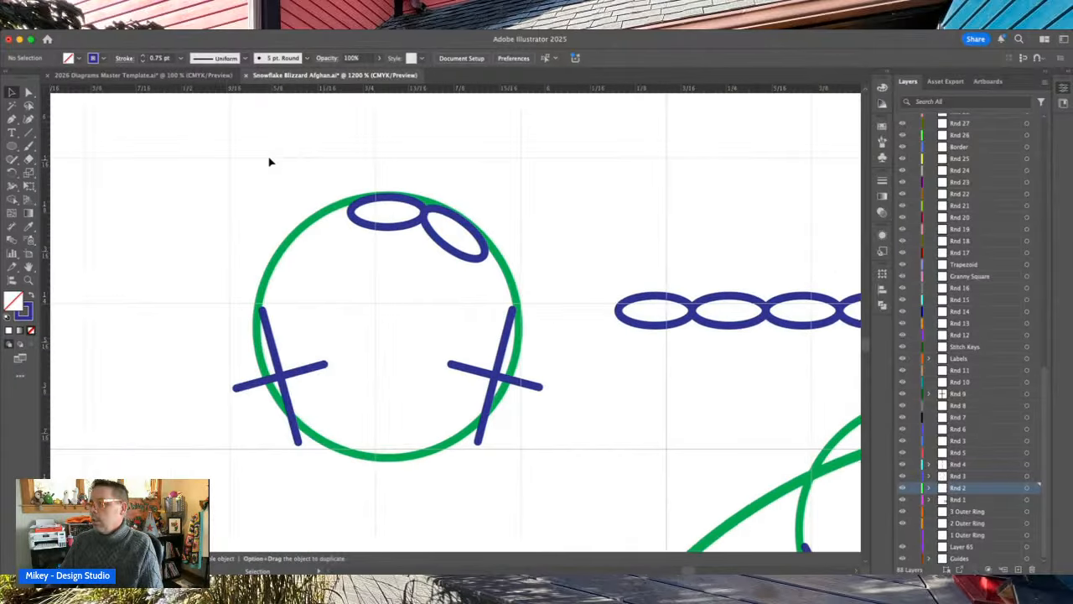
pyautogui.click(407, 224)
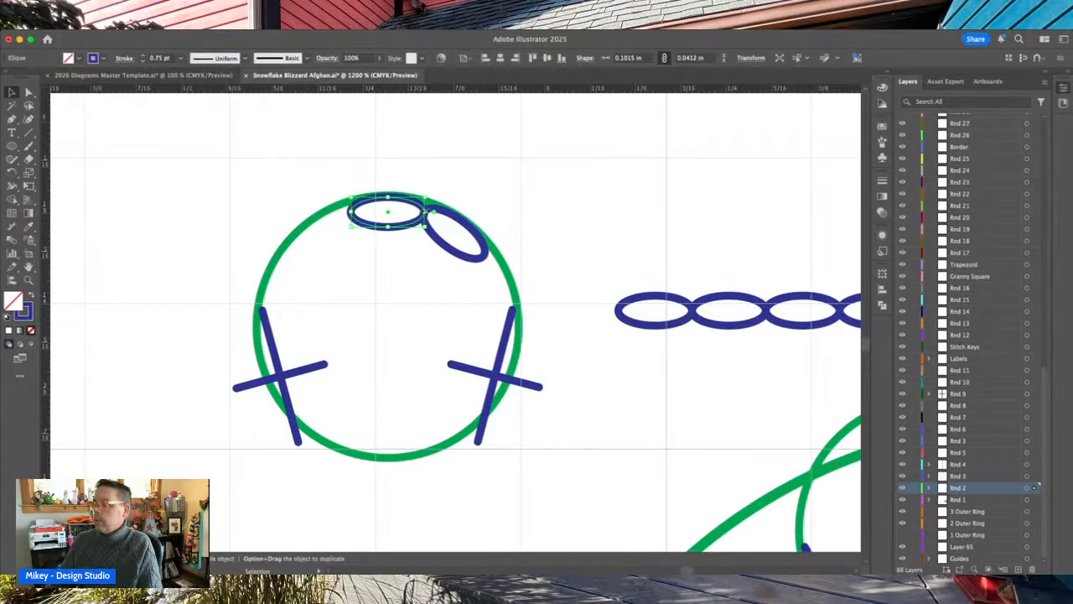
pyautogui.moveTo(426, 211); pyautogui.dragTo(422, 212)
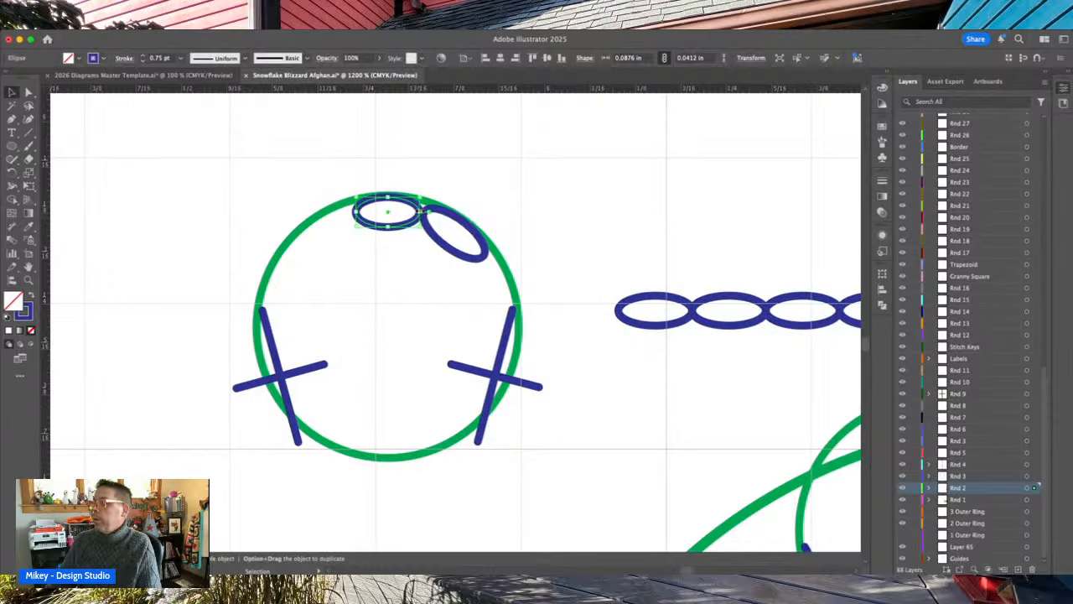
pyautogui.click(478, 183)
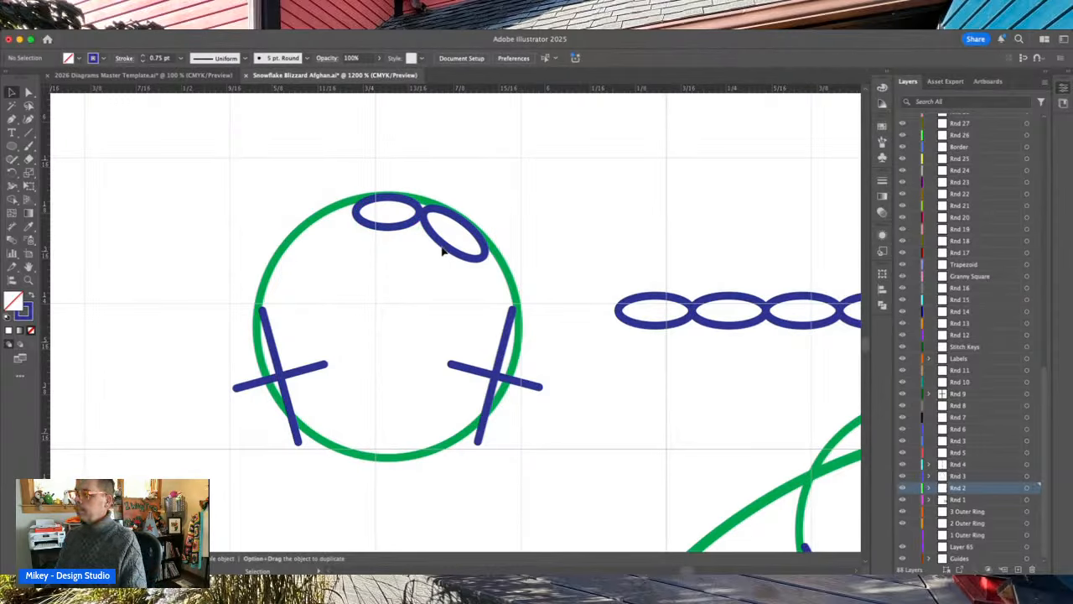
# - Replace the tilted second chain oval with a copy of the narrowed top oval, rotated to follow the circle's upper-right curve
pyautogui.click(463, 243)
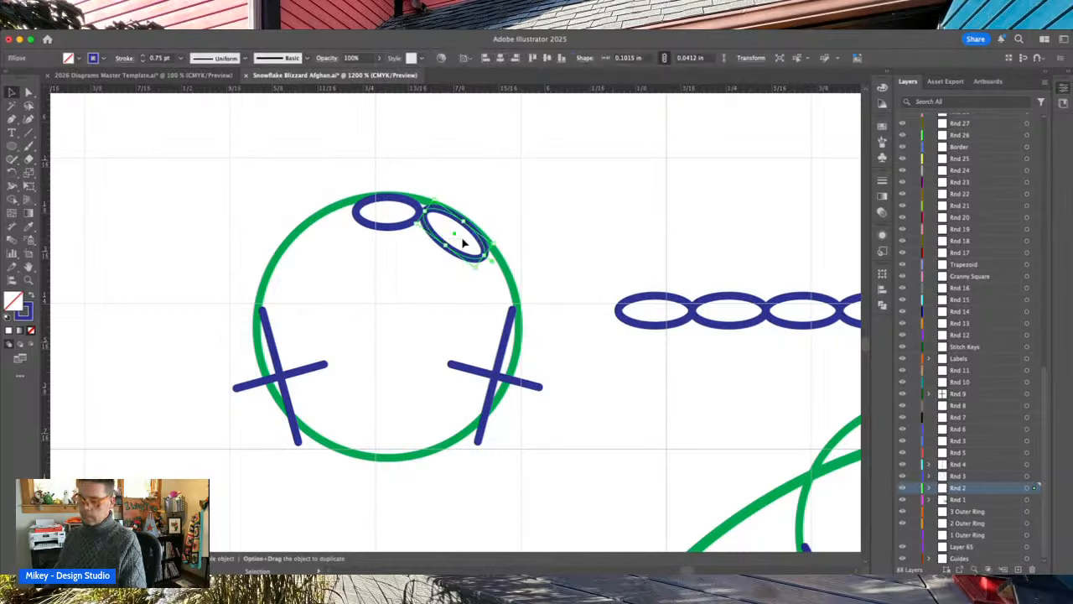
pyautogui.press('Delete')
pyautogui.click(414, 219)
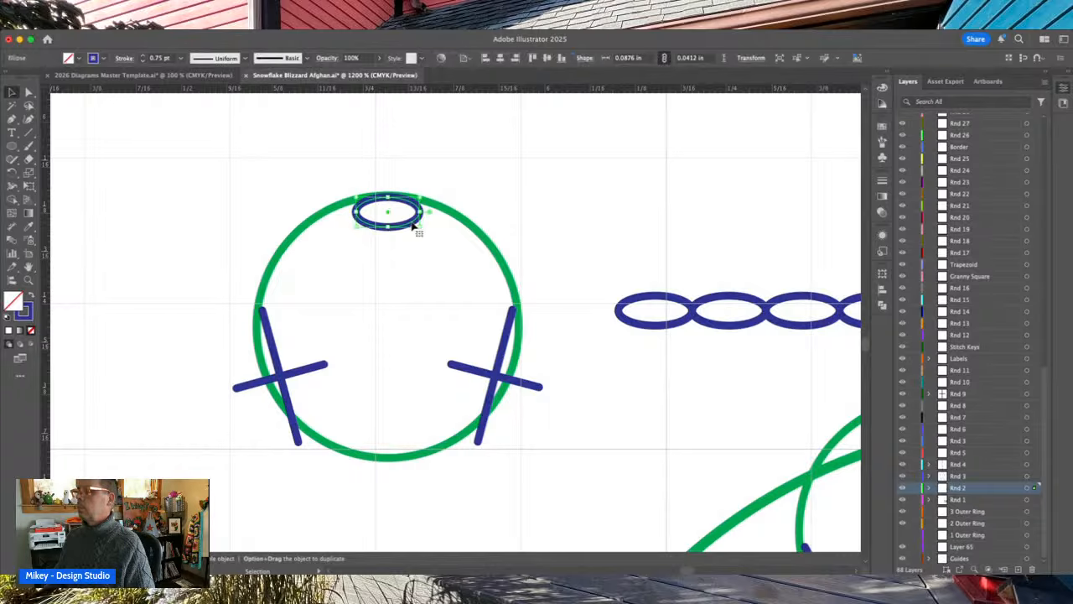
pyautogui.keyDown('alt'); pyautogui.moveTo(415, 220); pyautogui.dragTo(483, 244); pyautogui.keyUp('alt')
pyautogui.click(536, 226)
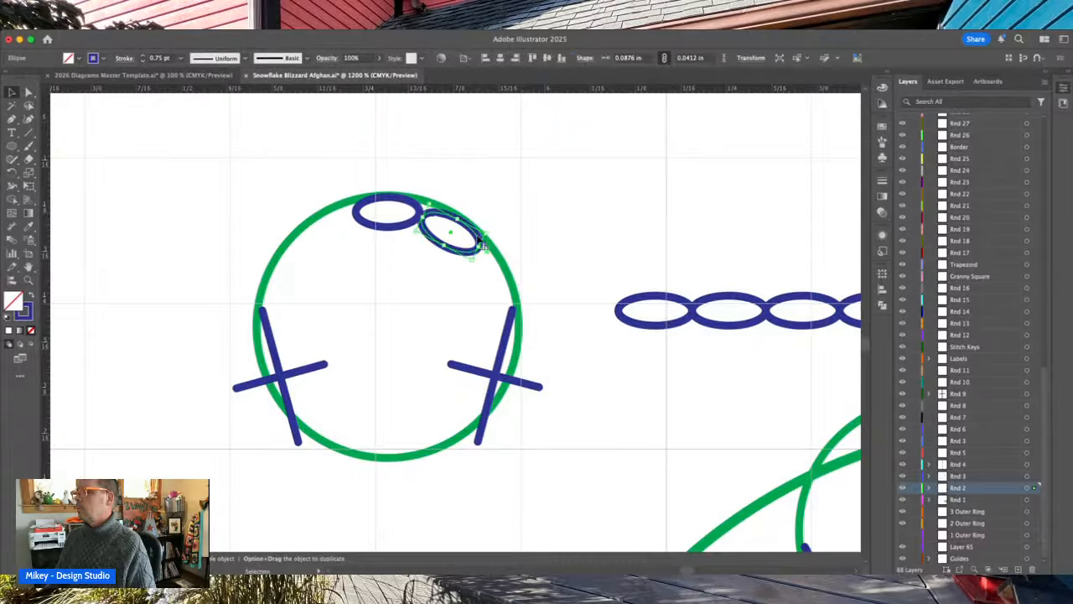
# - Copy the second chain oval and rotate the copy into place between it and the top of the right-hand plus stitch
pyautogui.click(436, 253)
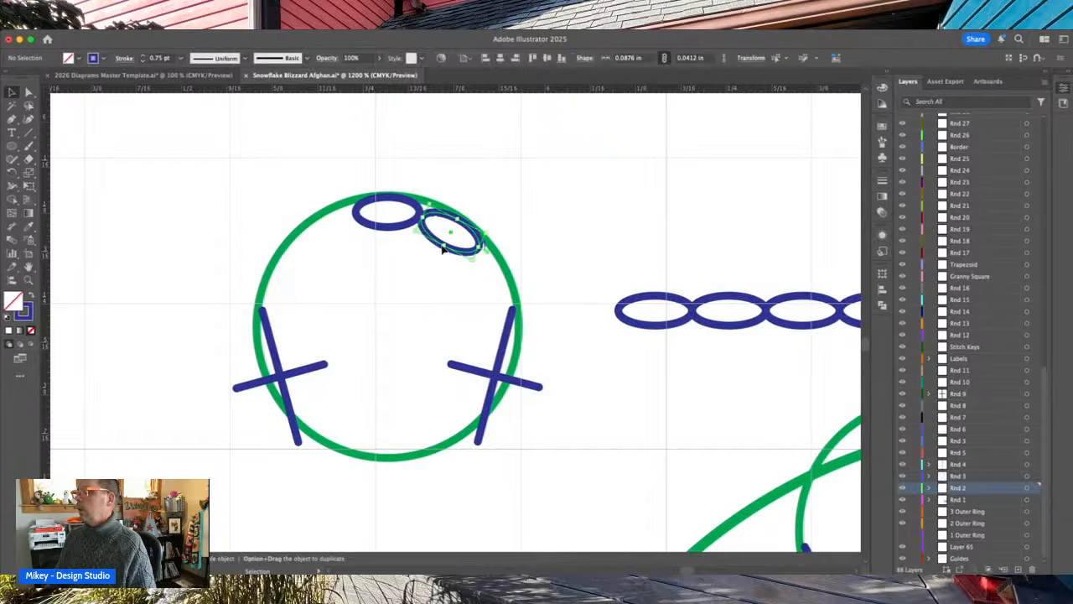
pyautogui.click(442, 249)
pyautogui.press('super+c')
pyautogui.press('super+v')
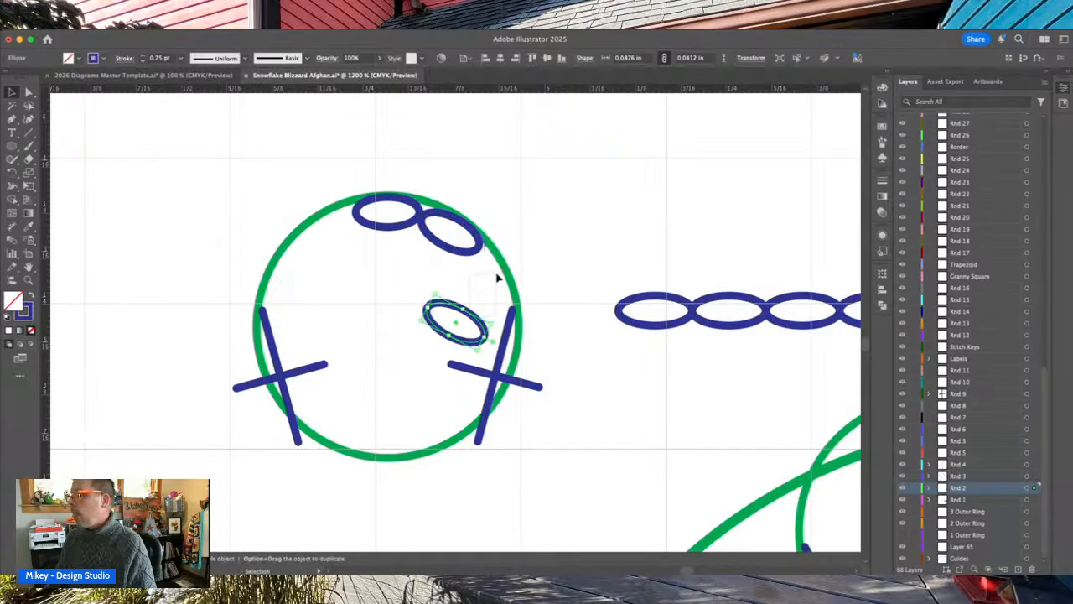
pyautogui.click(472, 320)
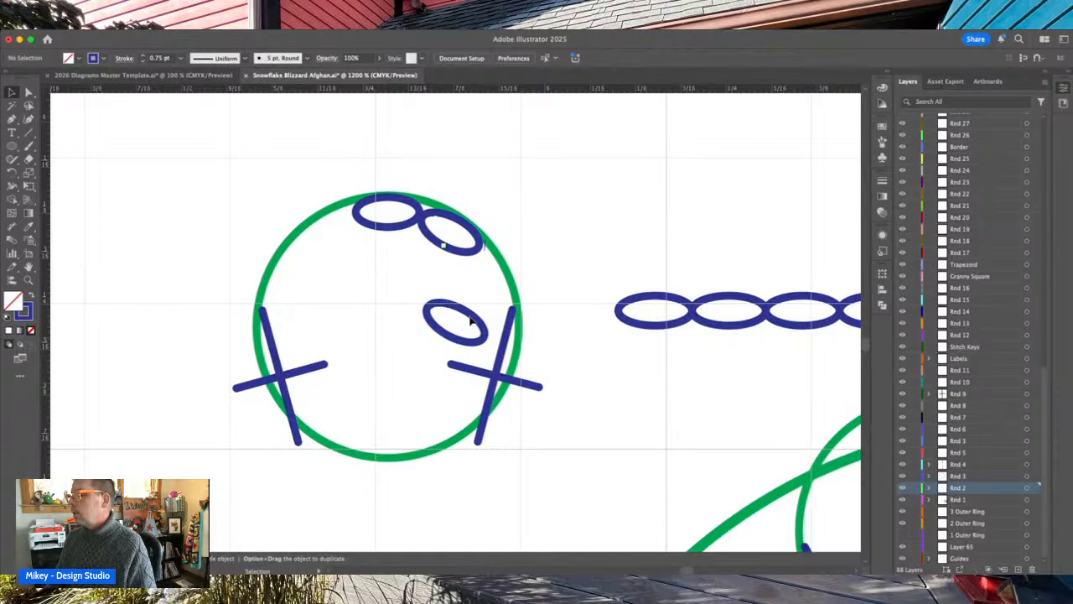
pyautogui.moveTo(472, 319); pyautogui.dragTo(488, 287)
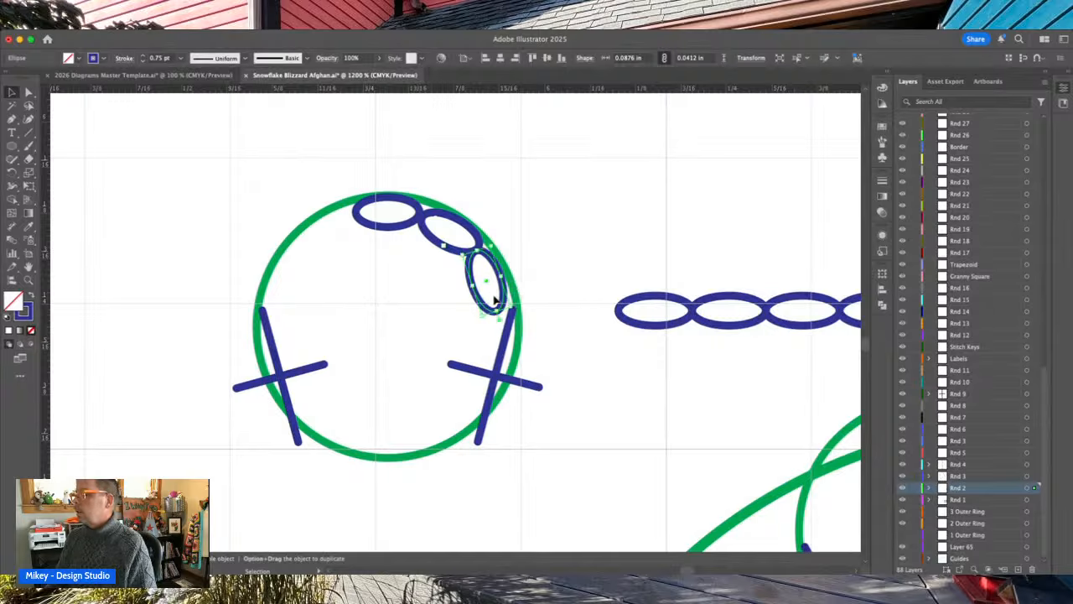
# - Narrow the top chain oval symmetrically to about 0.07 in wide and delete the two tilted ovals to its right
pyautogui.click(416, 221)
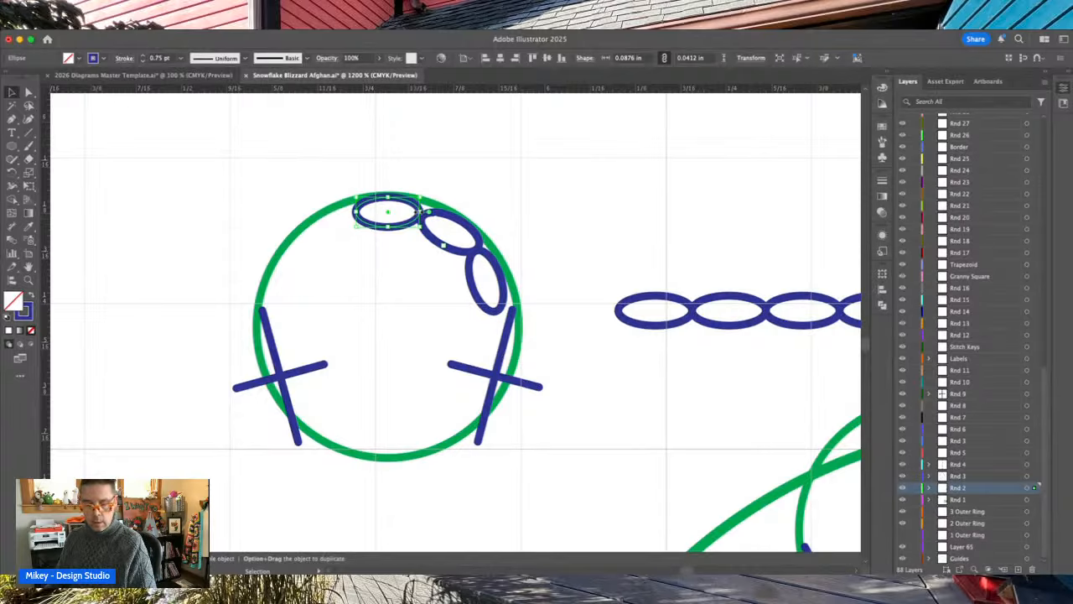
pyautogui.moveTo(421, 211); pyautogui.dragTo(414, 212)
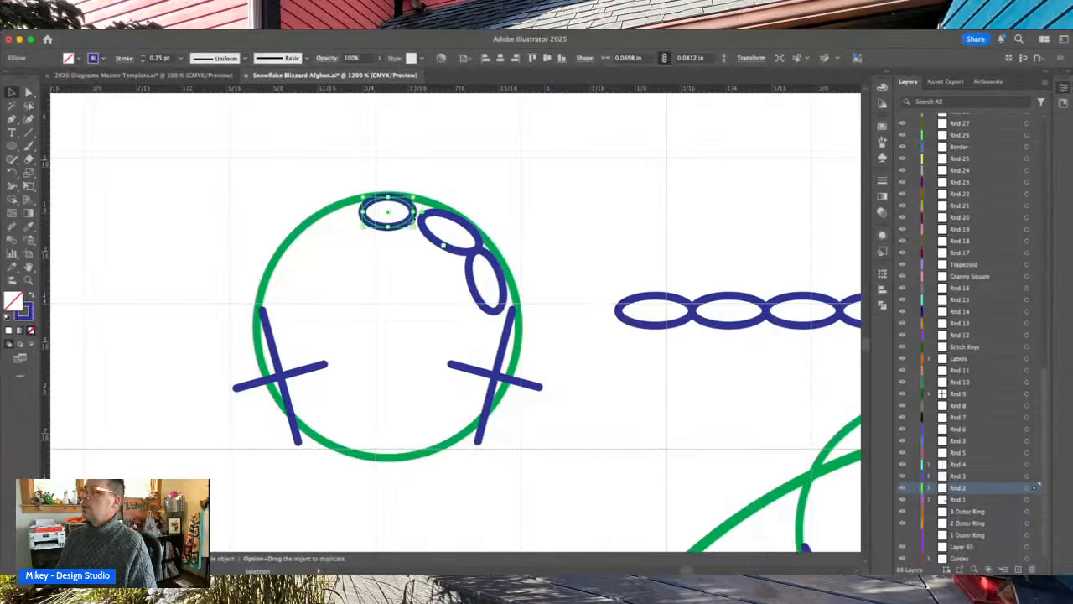
pyautogui.click(476, 181)
pyautogui.click(449, 249)
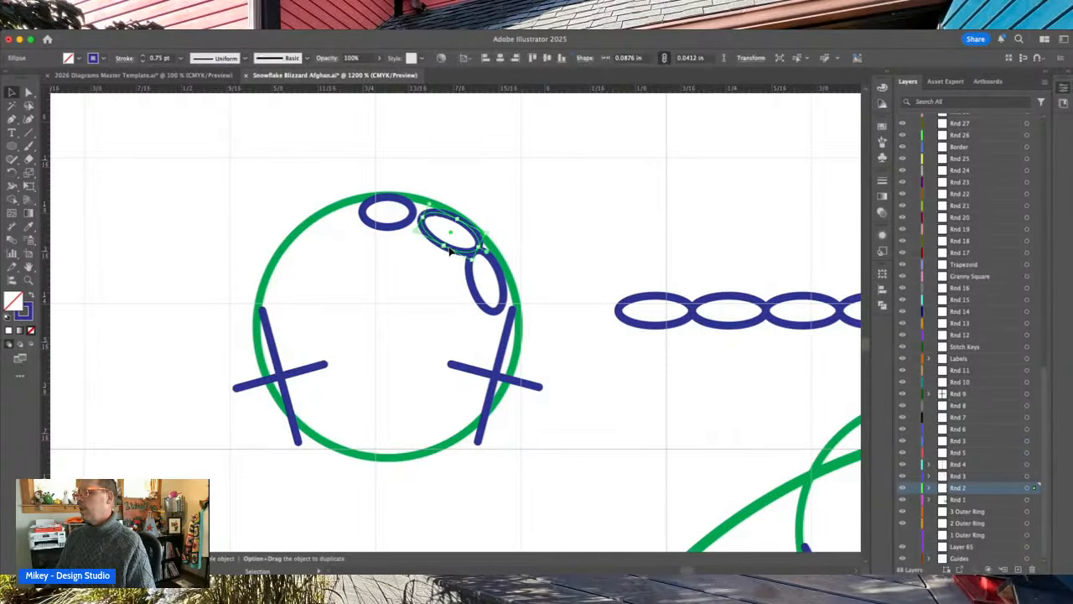
pyautogui.press('Delete')
pyautogui.click(468, 289)
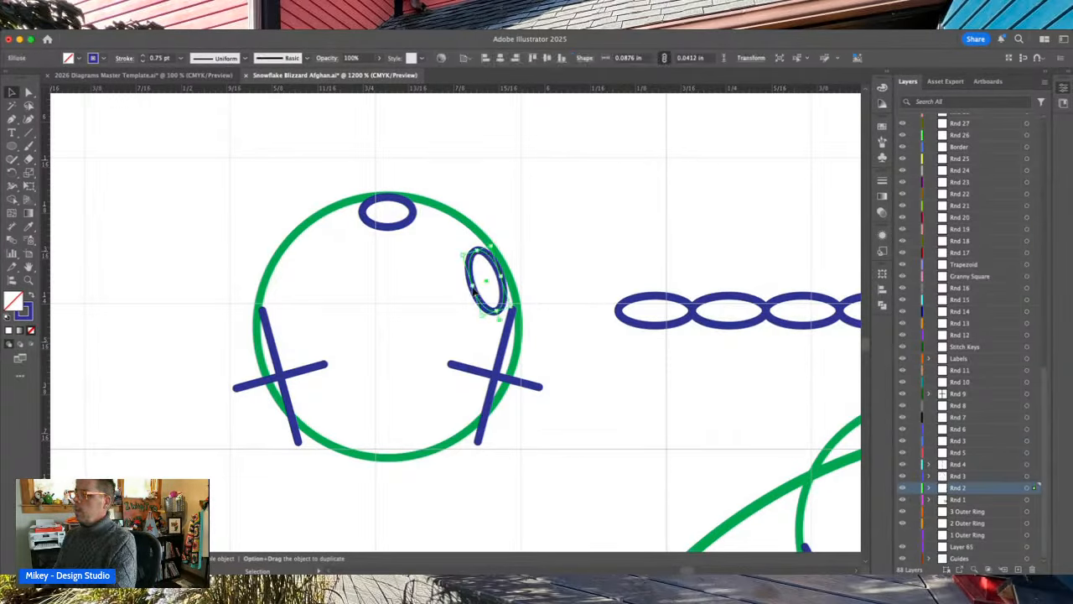
pyautogui.press('Delete')
# - Flatten the top chain oval to about 0.035 in high and place a rotated copy against its right end along the circle
pyautogui.click(403, 226)
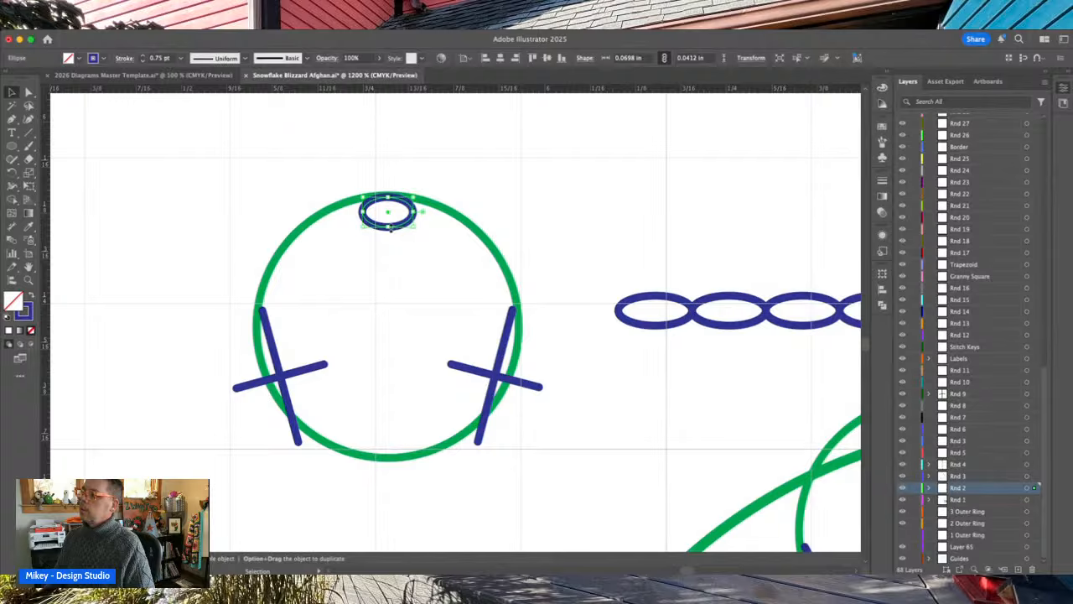
pyautogui.click(398, 238)
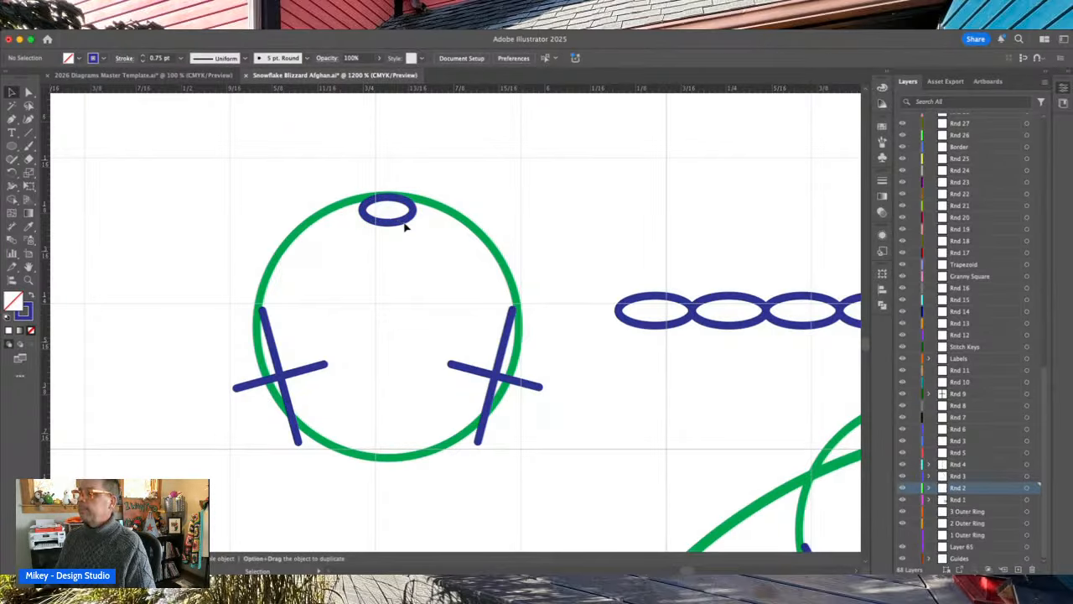
pyautogui.click(400, 224)
pyautogui.moveTo(401, 228); pyautogui.dragTo(468, 230)
pyautogui.press('a')
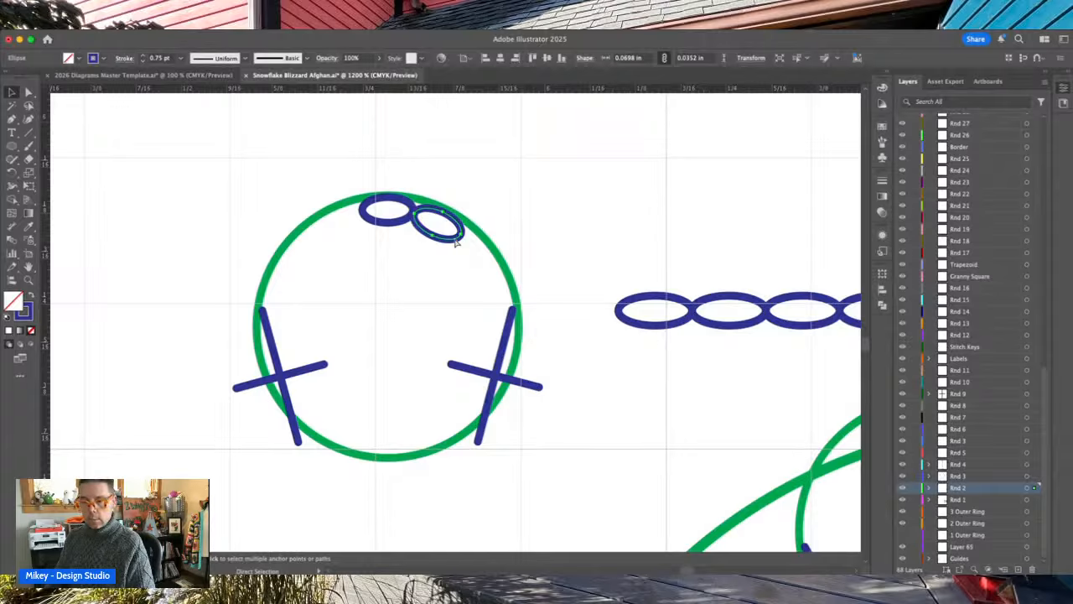
# - Copy the second chain oval and rotate the copy into place as the third oval along the circle's upper-right curve
pyautogui.press('super+c')
pyautogui.press('super+v')
pyautogui.press('v')
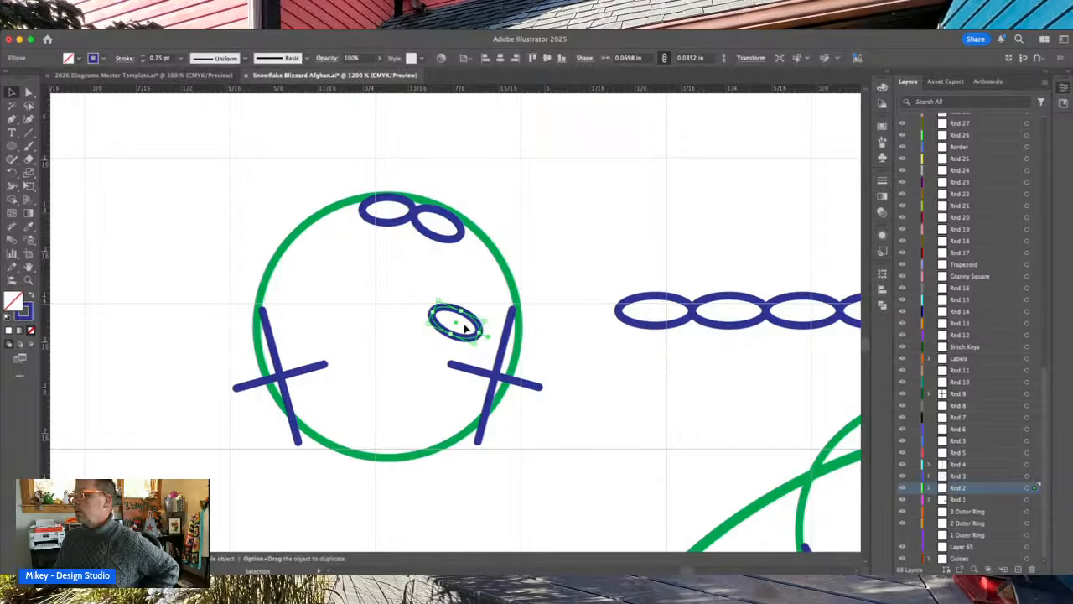
pyautogui.moveTo(472, 325); pyautogui.dragTo(501, 270)
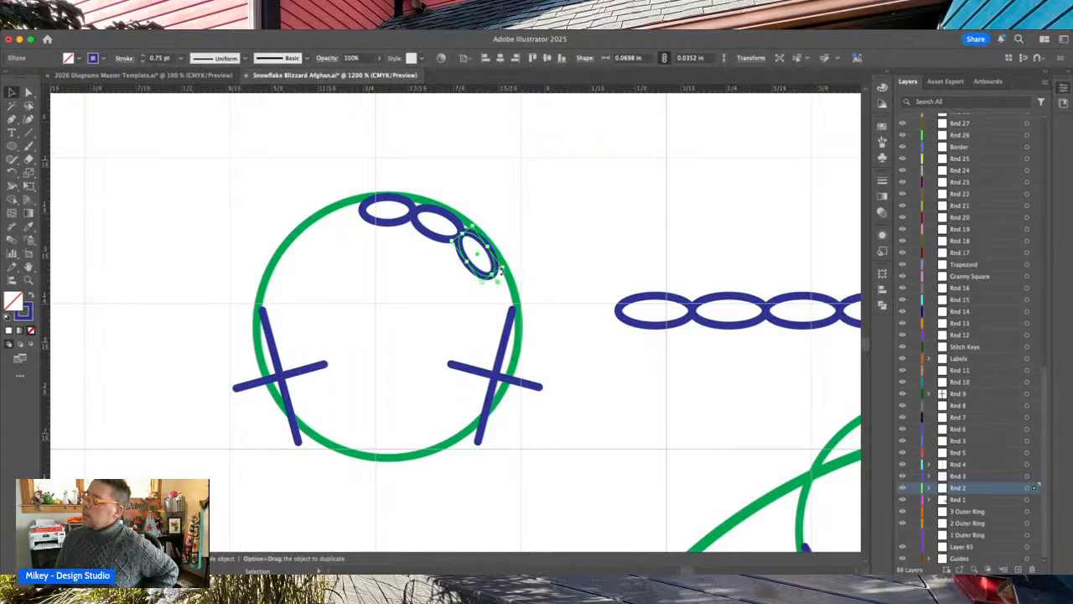
pyautogui.click(557, 257)
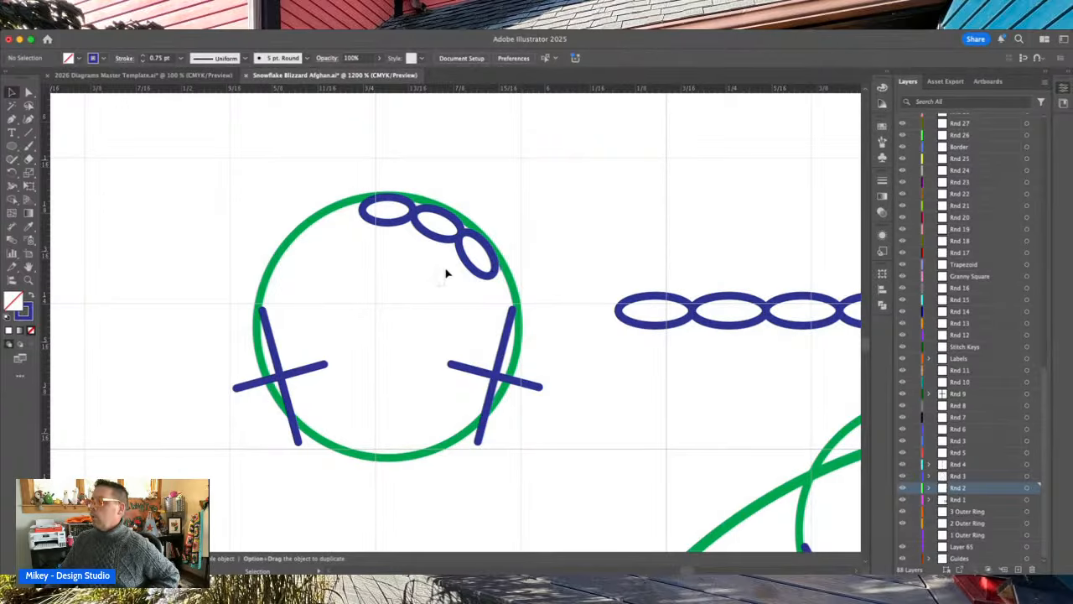
# - Mirror a copy of the two tilted ovals horizontally and attach it to the left end of the top oval, completing five chains
pyautogui.click(464, 237)
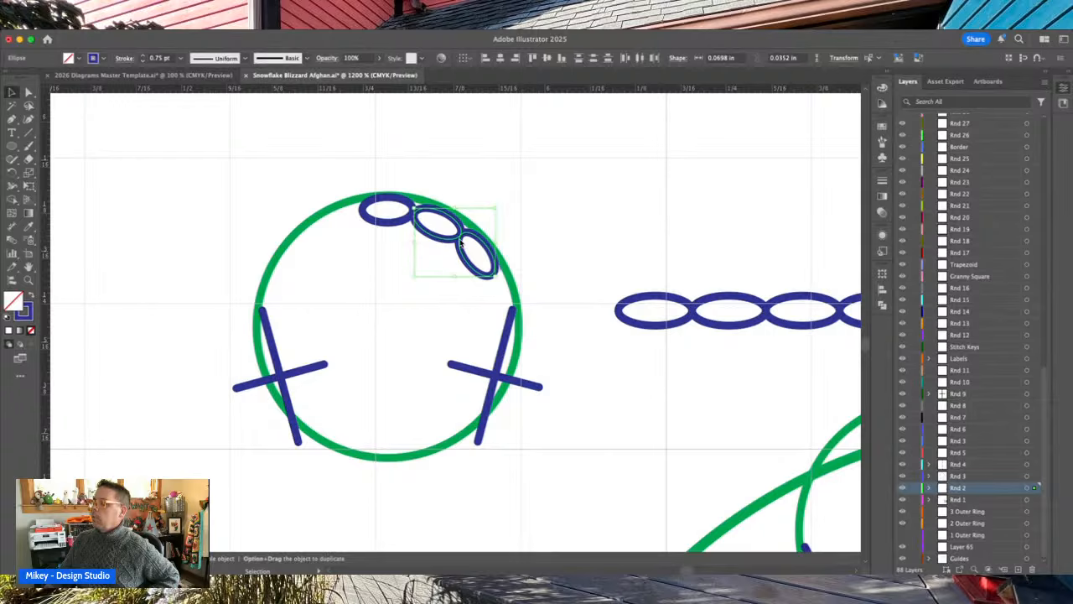
pyautogui.click(586, 551)
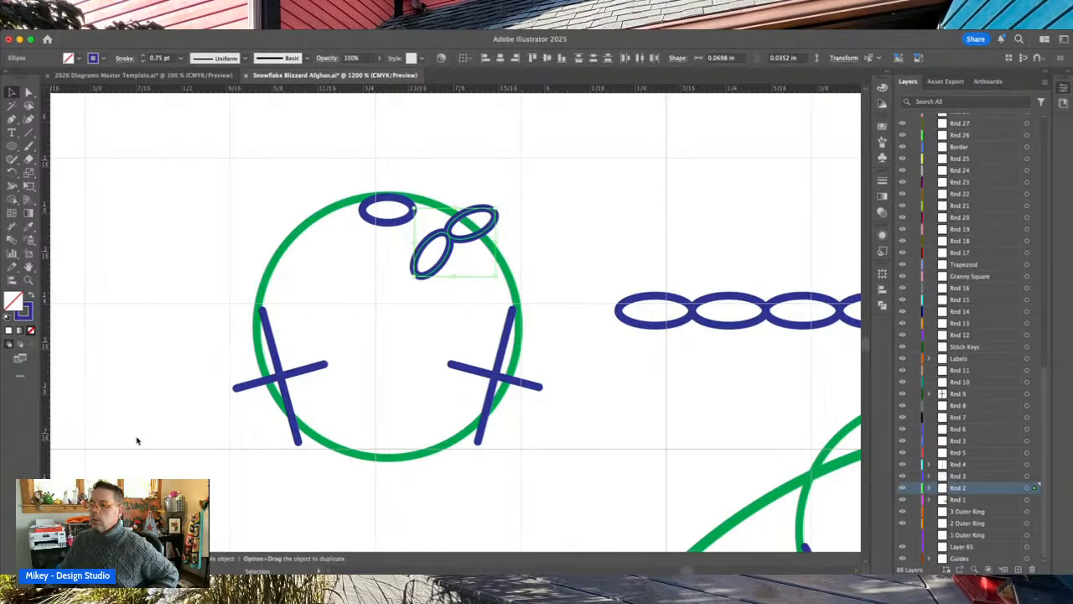
pyautogui.click(122, 414)
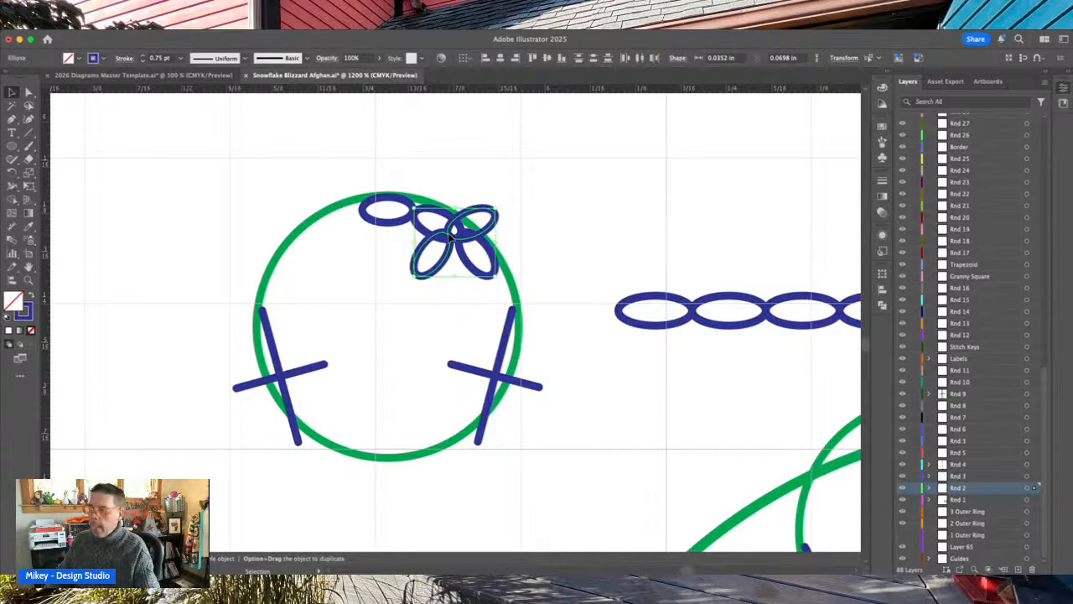
pyautogui.moveTo(450, 238); pyautogui.dragTo(317, 267)
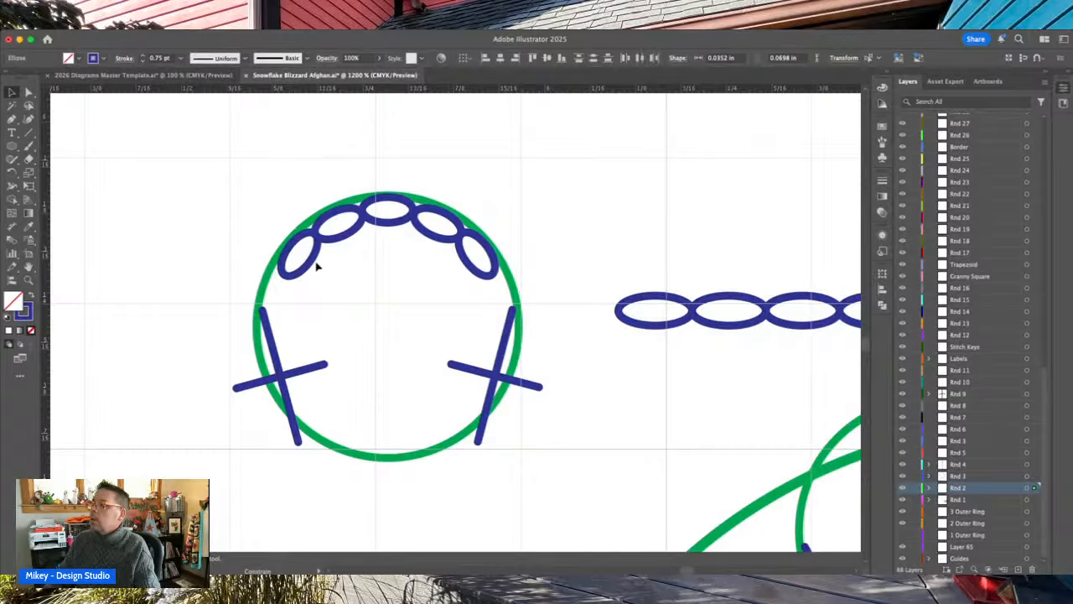
pyautogui.click(542, 186)
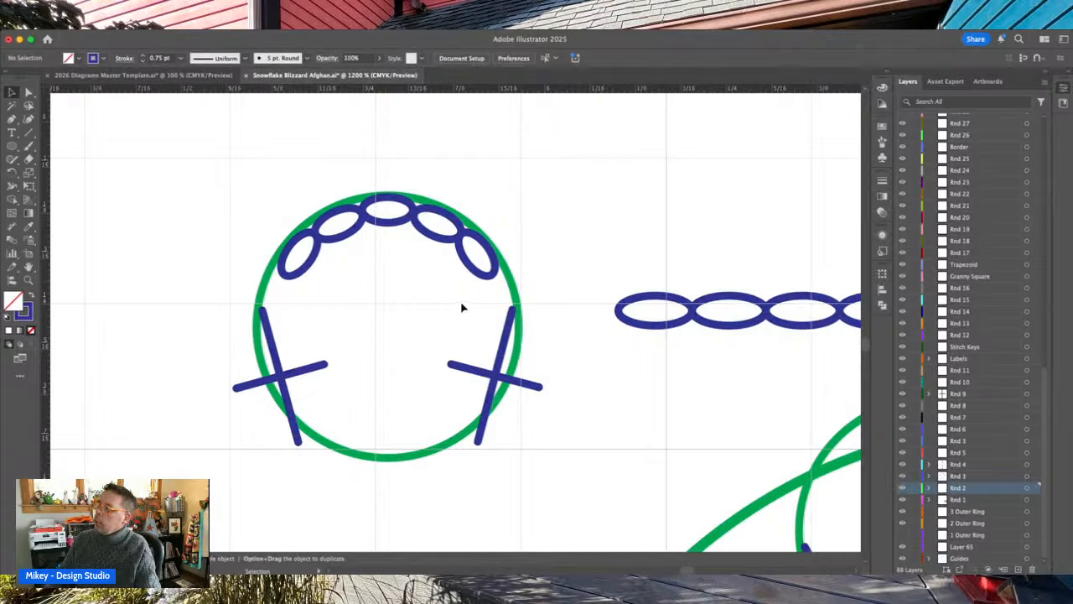
# - Group the five chain ovals, leaving the guide circle out of the group
pyautogui.moveTo(471, 309); pyautogui.dragTo(294, 175)
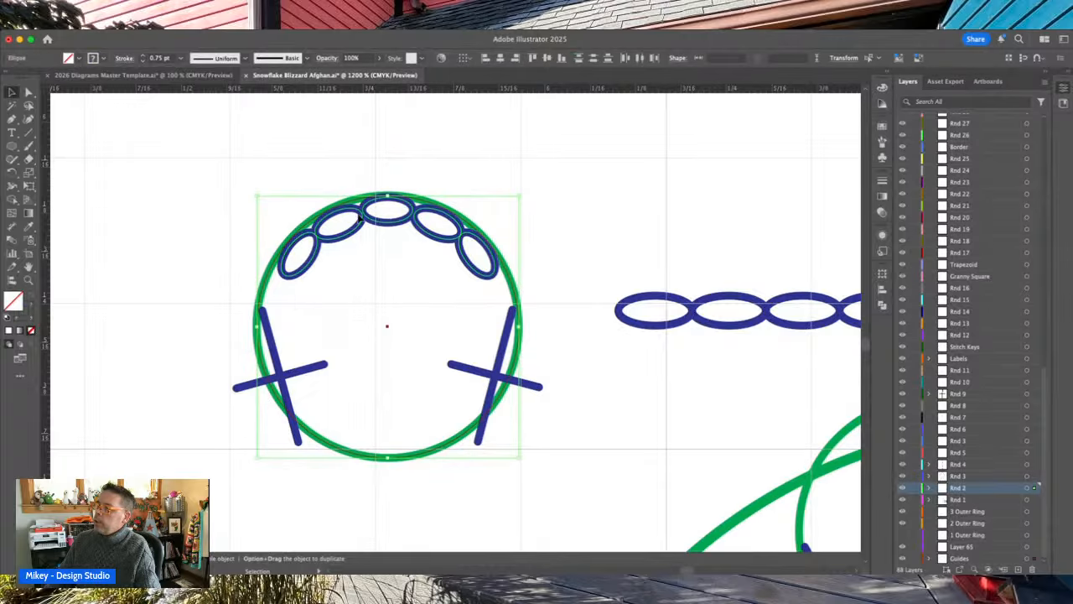
pyautogui.keyDown('shift'); pyautogui.click(515, 293); pyautogui.keyUp('shift')
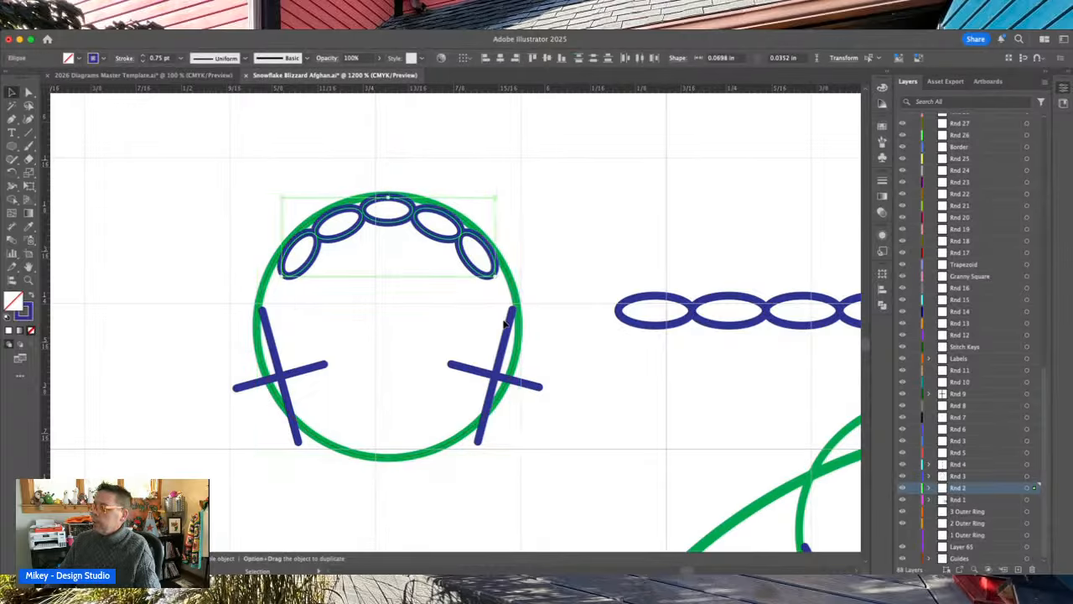
pyautogui.click(403, 237)
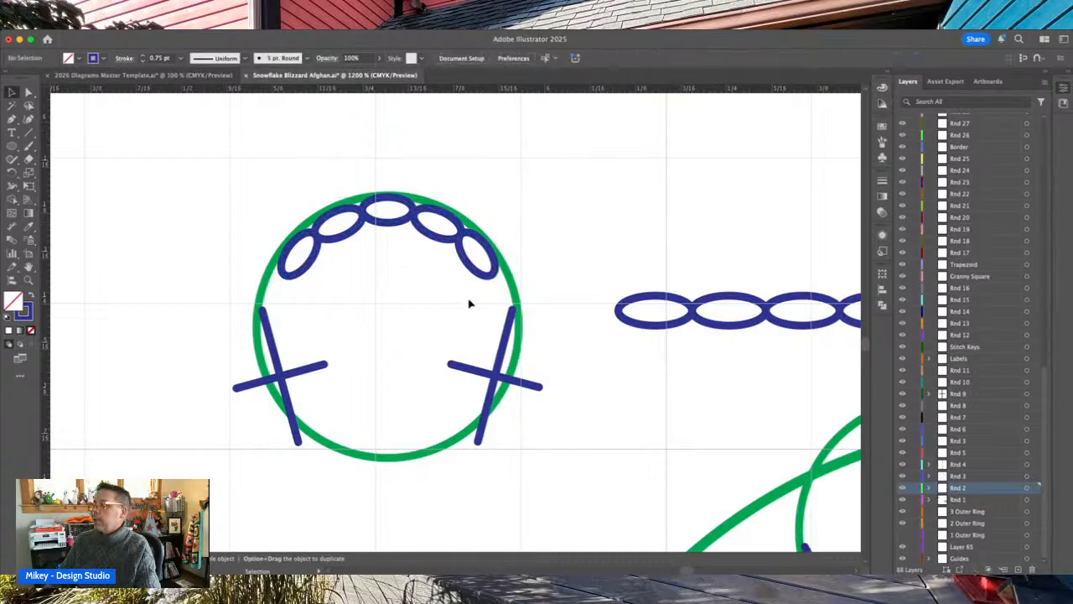
pyautogui.moveTo(477, 302); pyautogui.dragTo(312, 217)
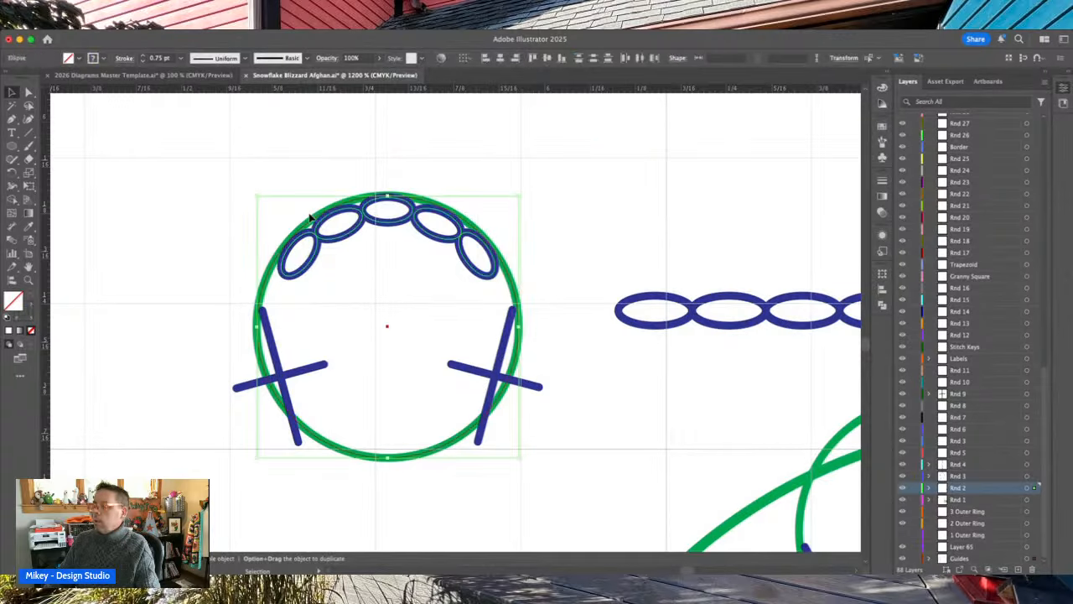
pyautogui.click(472, 228)
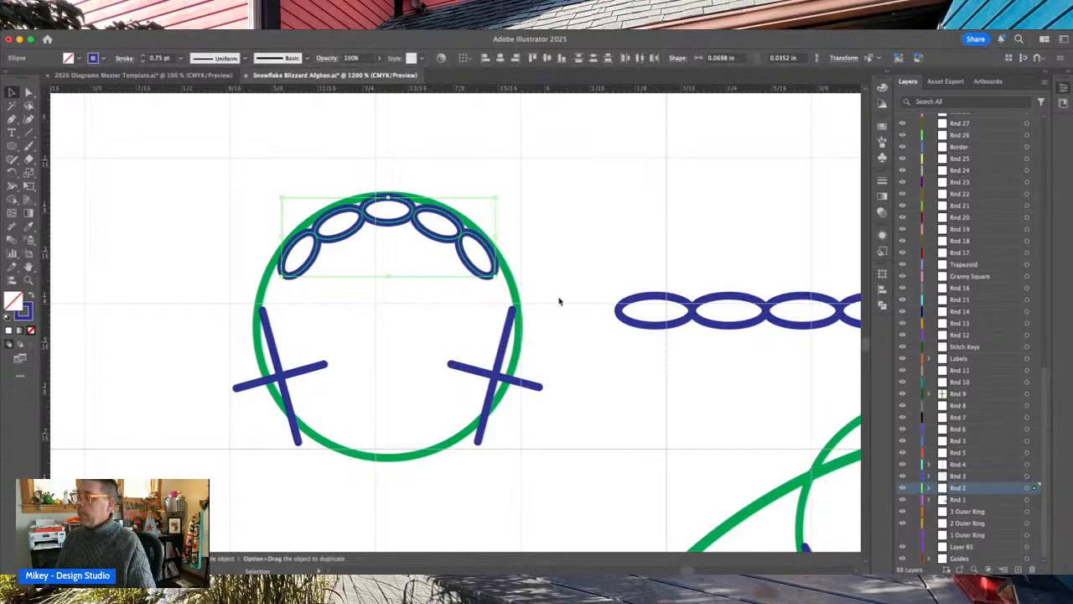
pyautogui.click(582, 257)
# - Move the five-chain group into the main diagram's small guide circle and rotate it to span the two Round 2 plus stitches
pyautogui.press('super+minus')
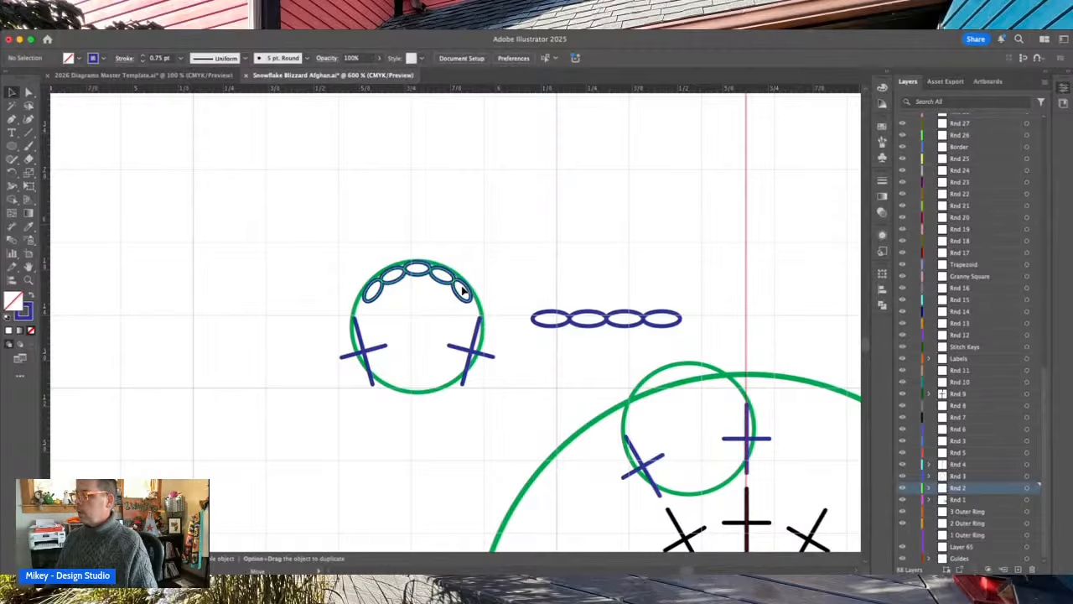
pyautogui.moveTo(464, 289); pyautogui.dragTo(734, 410)
pyautogui.hscroll(3, 809, 343)
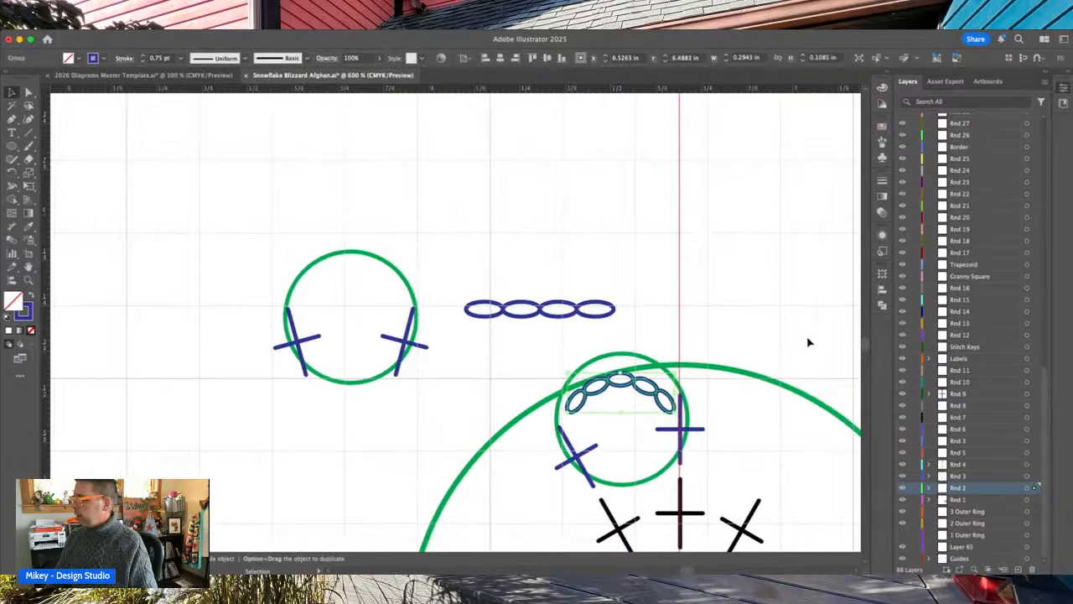
pyautogui.hscroll(2, 808, 342)
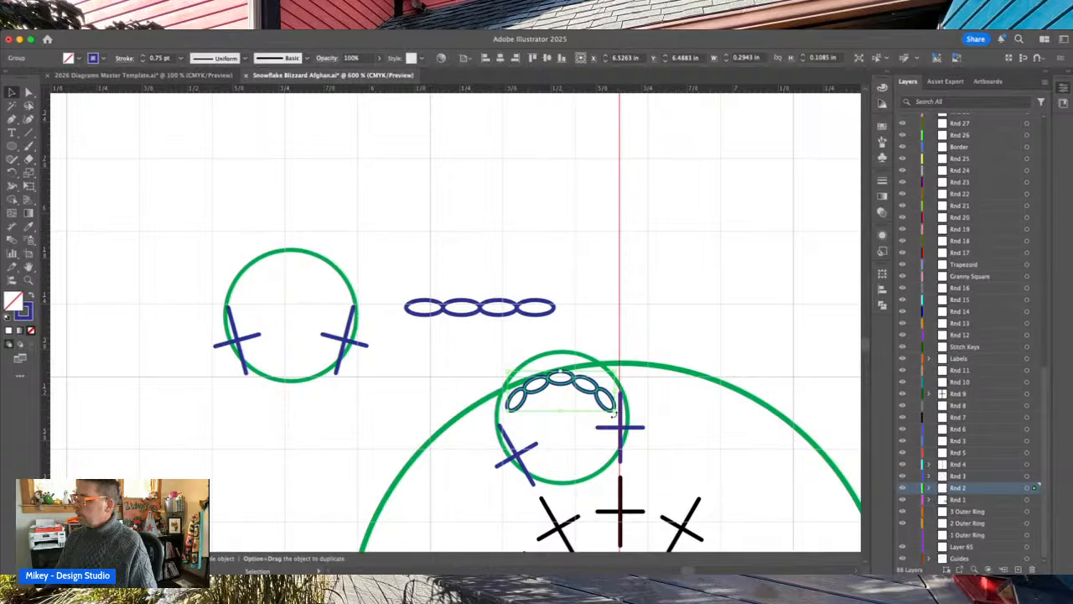
pyautogui.moveTo(615, 411); pyautogui.dragTo(611, 370)
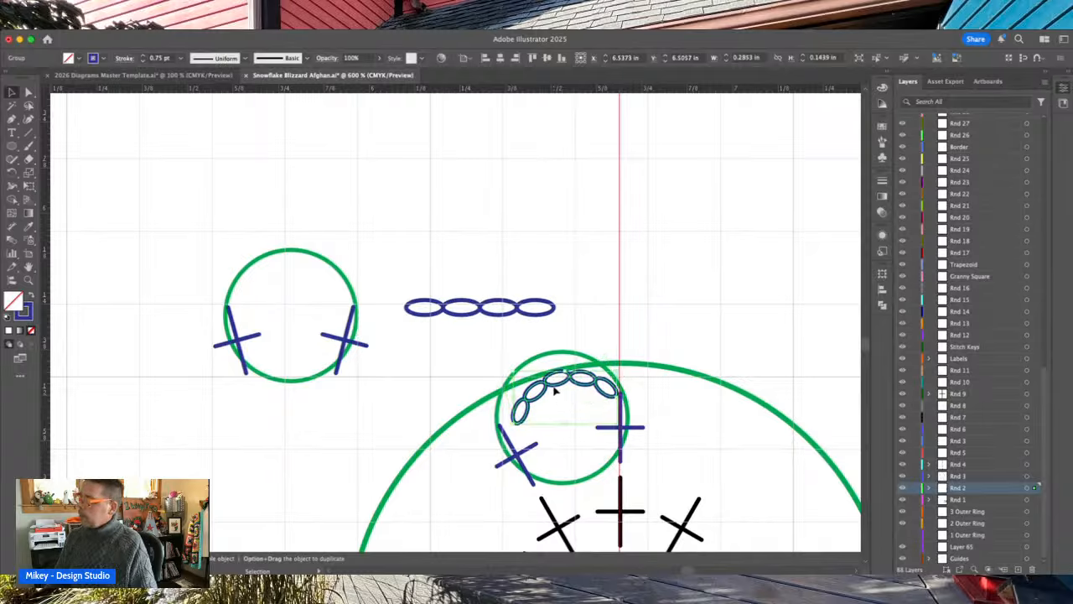
pyautogui.moveTo(557, 390); pyautogui.dragTo(550, 390)
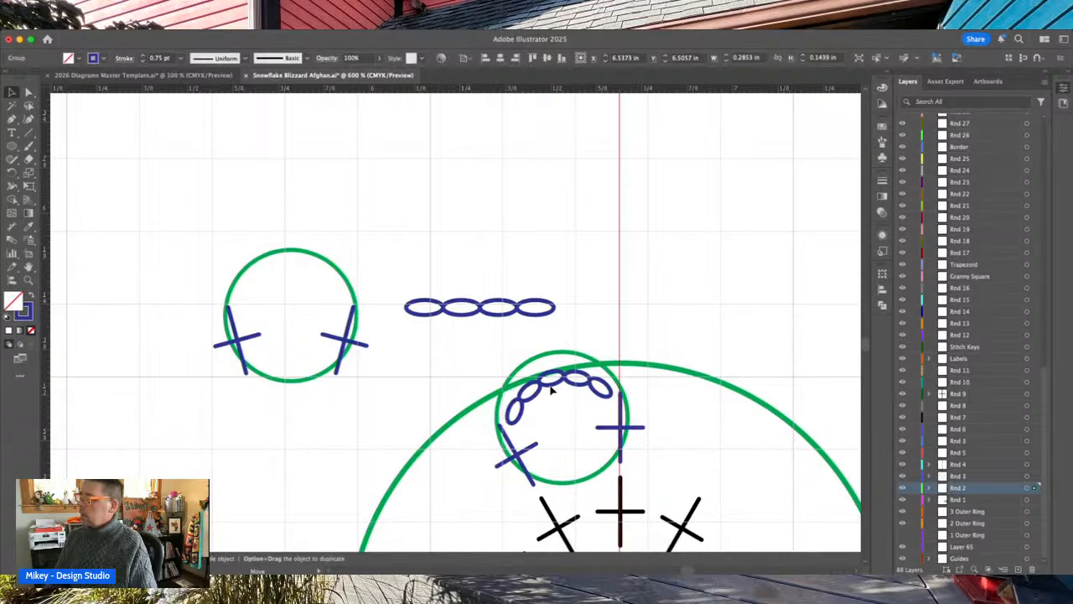
pyautogui.click(655, 320)
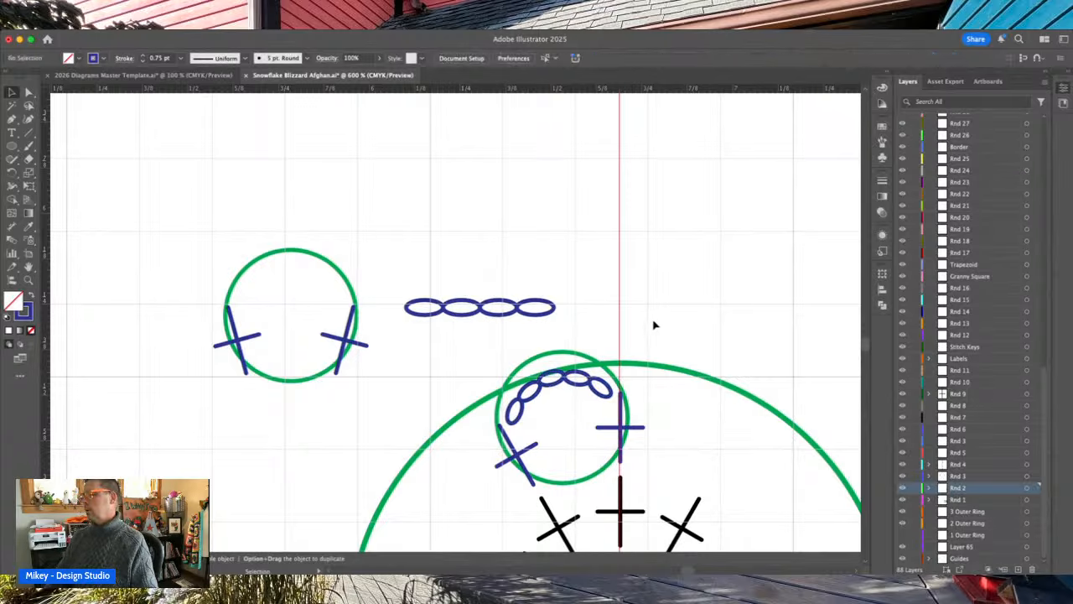
# - Delete the small guide circle around the chain loop and move the leftover circle, plus stitches and chain strip far left of the hexagon
pyautogui.click(555, 362)
pyautogui.press('Delete')
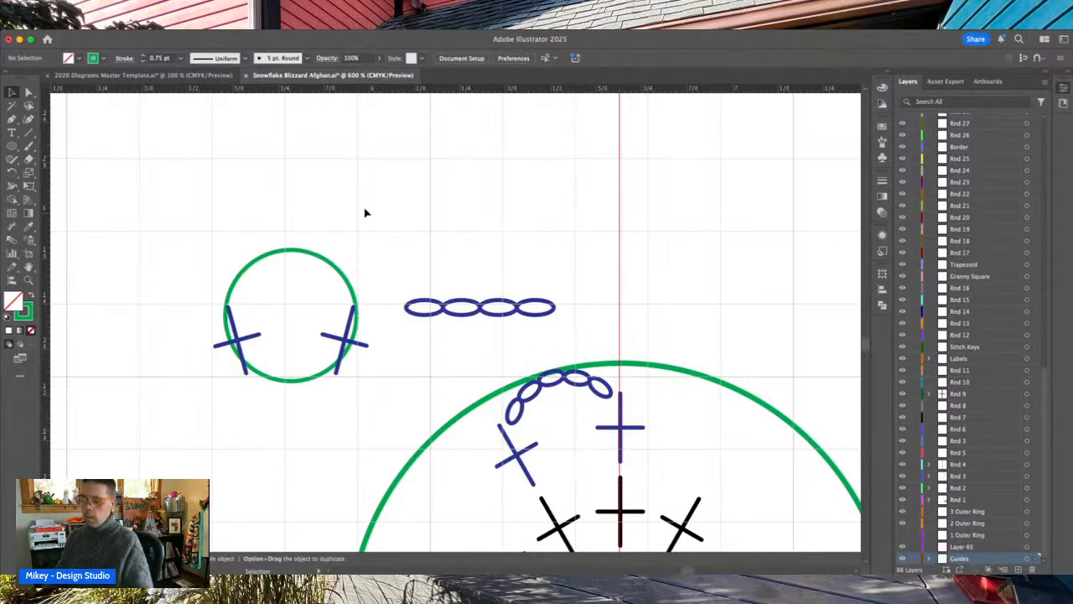
pyautogui.press('super+minus')
pyautogui.press('super+minus')
pyautogui.press('super+minus')
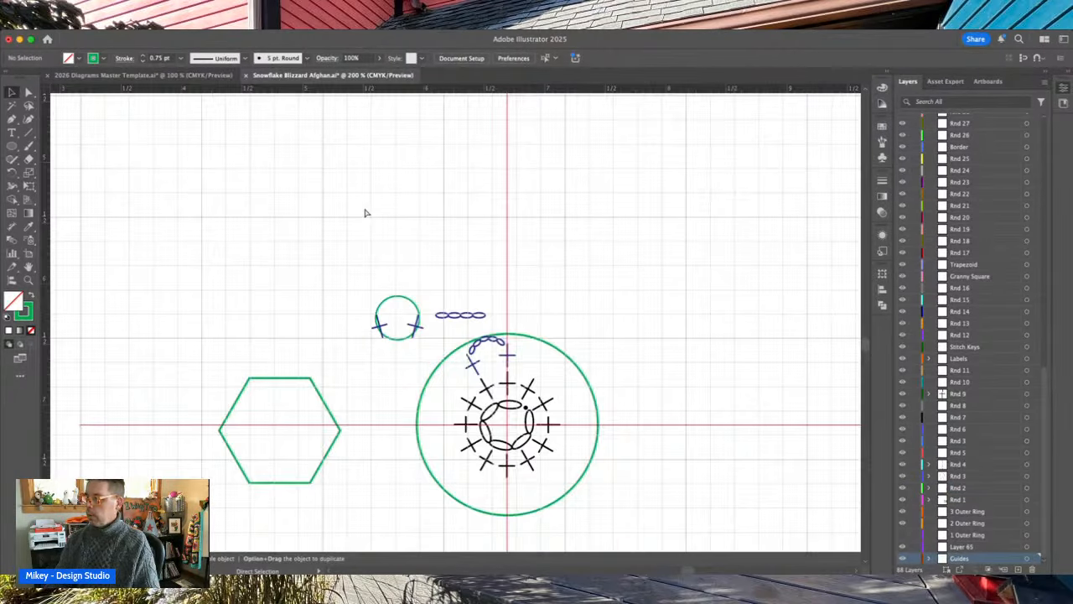
pyautogui.moveTo(348, 291); pyautogui.dragTo(194, 358)
pyautogui.hscroll(-10, 192, 359)
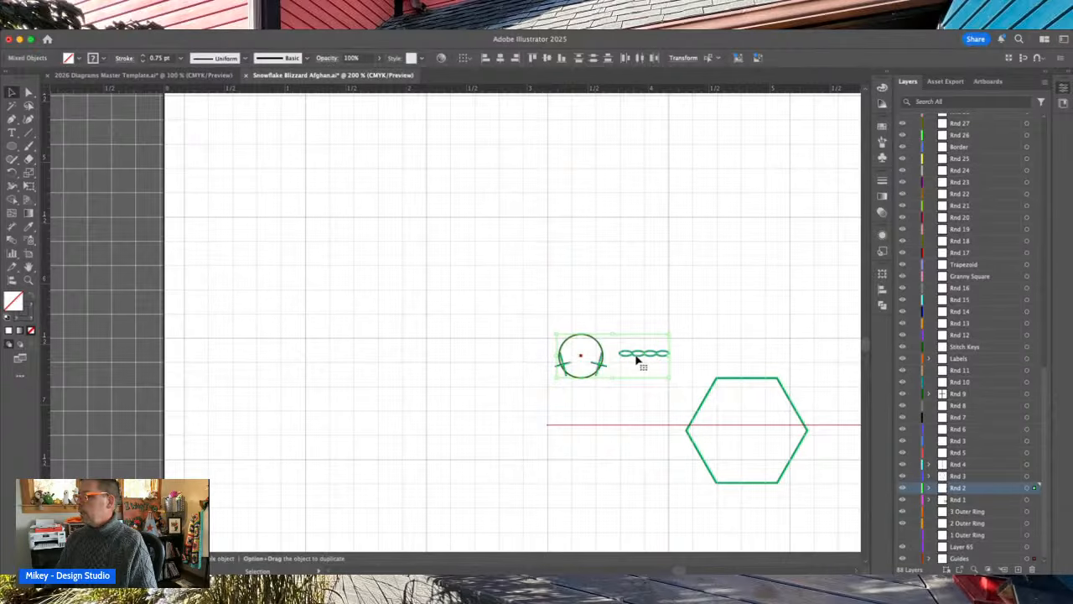
pyautogui.moveTo(635, 359); pyautogui.dragTo(269, 502)
pyautogui.hscroll(12, 687, 300)
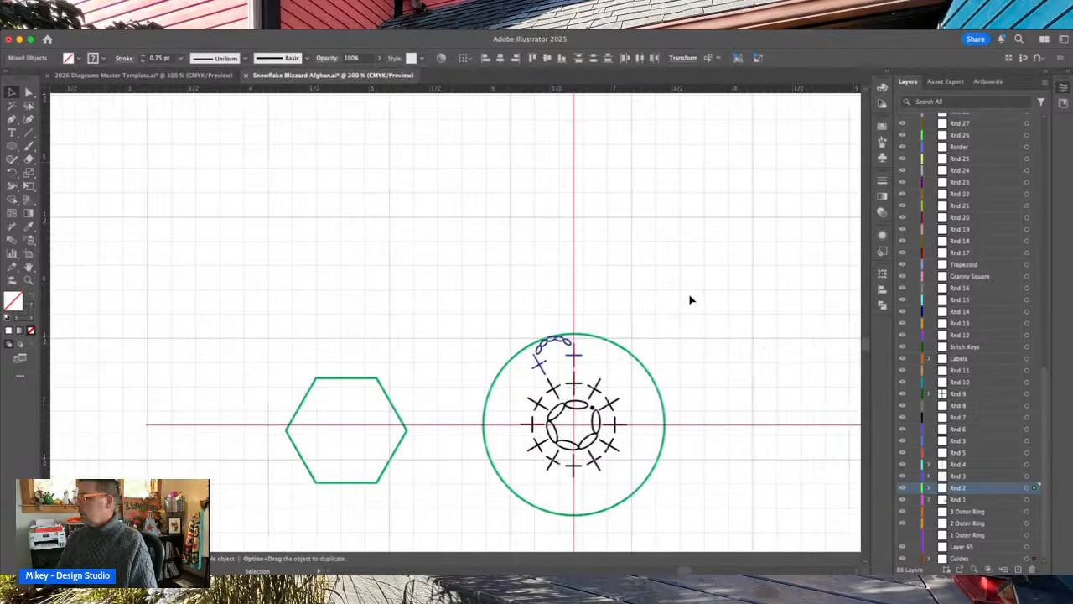
# - Delete the tilted plus stitch below the chain loop and select the loop together with the remaining Round 2 plus stitch
pyautogui.click(366, 348)
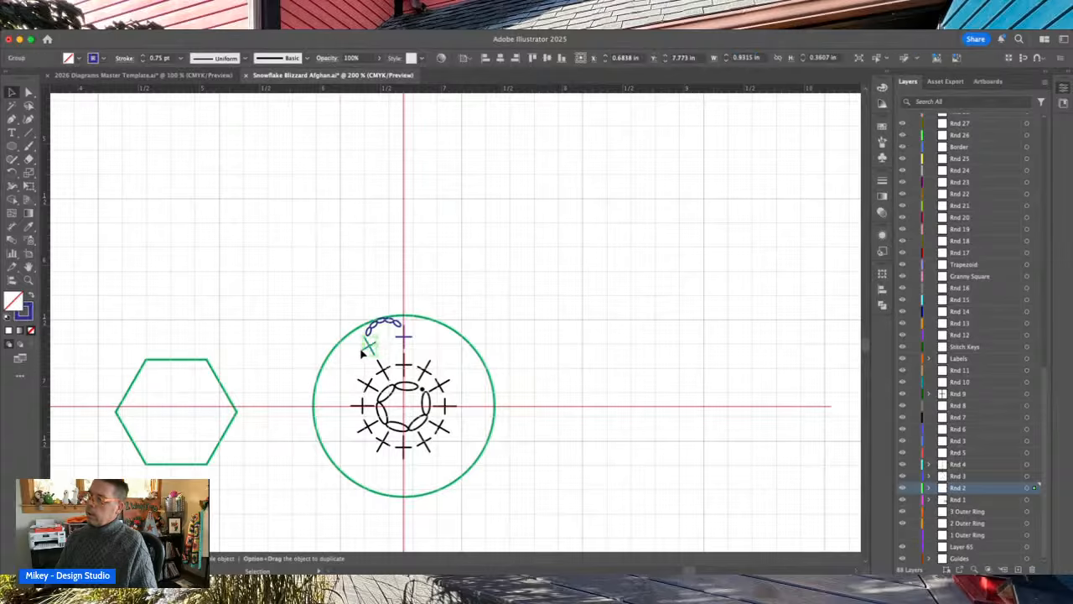
pyautogui.press('Delete')
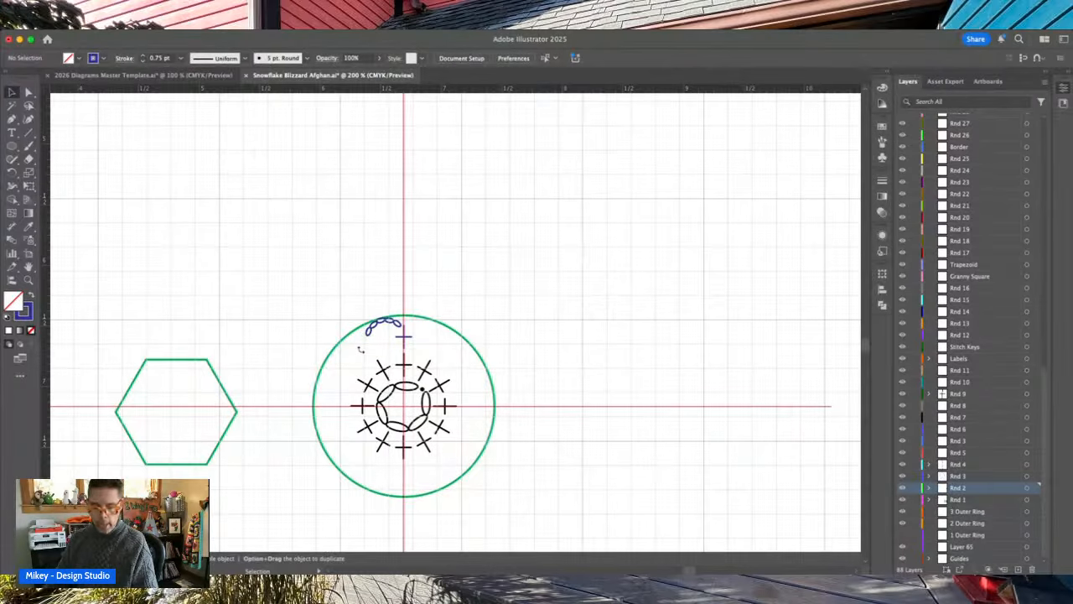
pyautogui.press('super+equal')
pyautogui.press('super+equal')
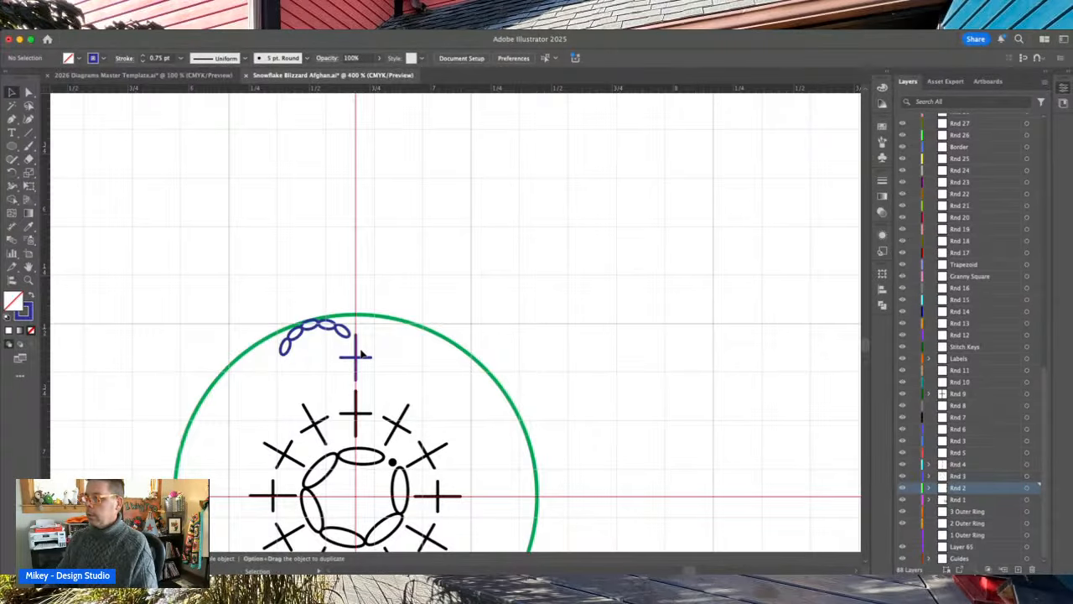
pyautogui.scroll(-2, 362, 355)
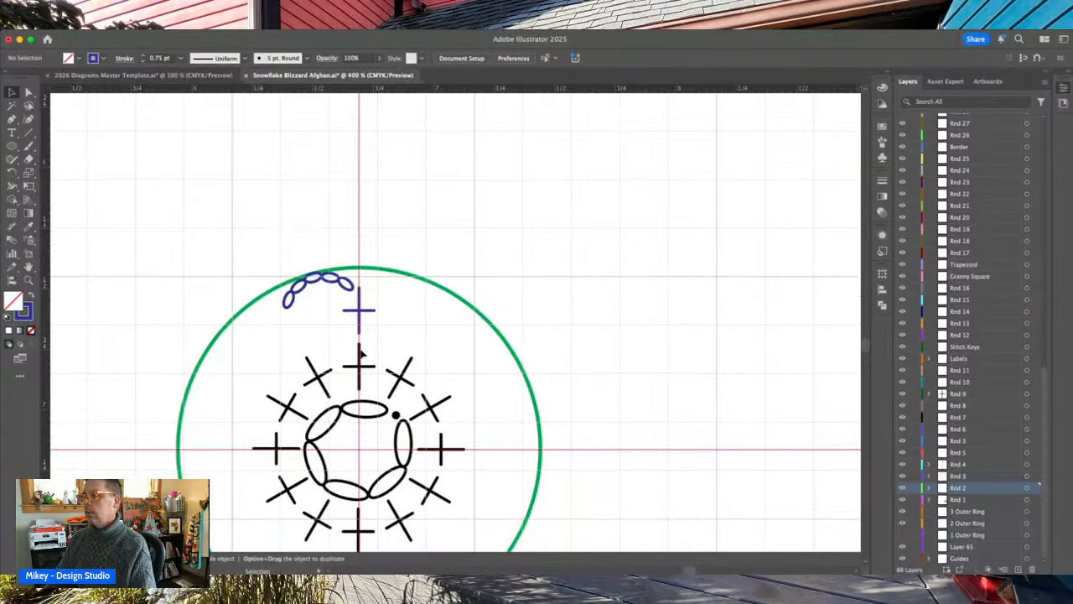
pyautogui.click(334, 303)
pyautogui.scroll(-2, 333, 303)
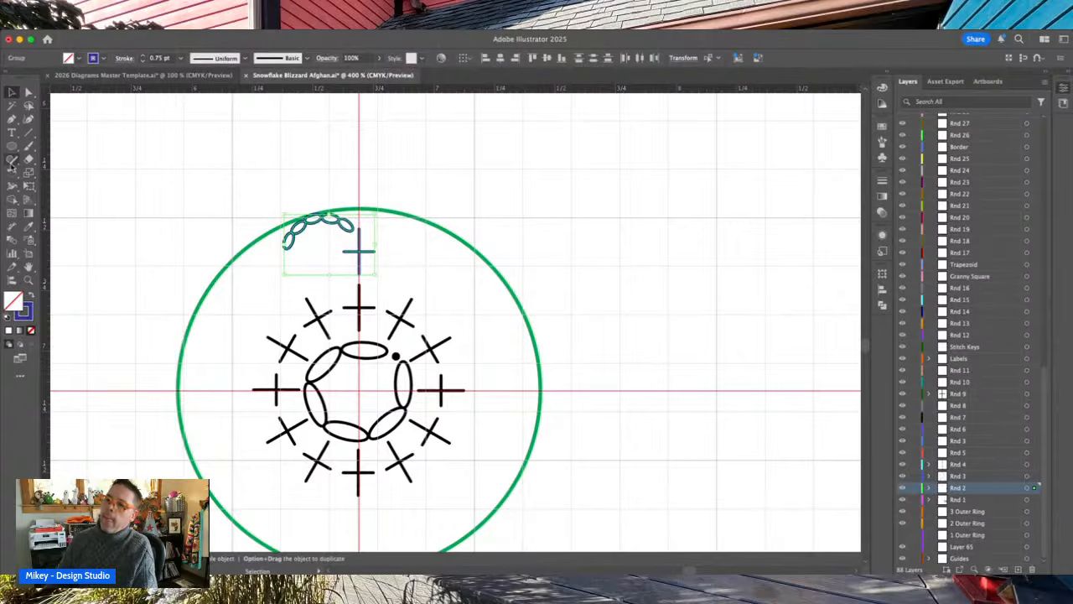
# - Rotate a copy of the chain loop and plus stitch counterclockwise about the guide intersection to align with the next Round 1 stitch
pyautogui.click(13, 173)
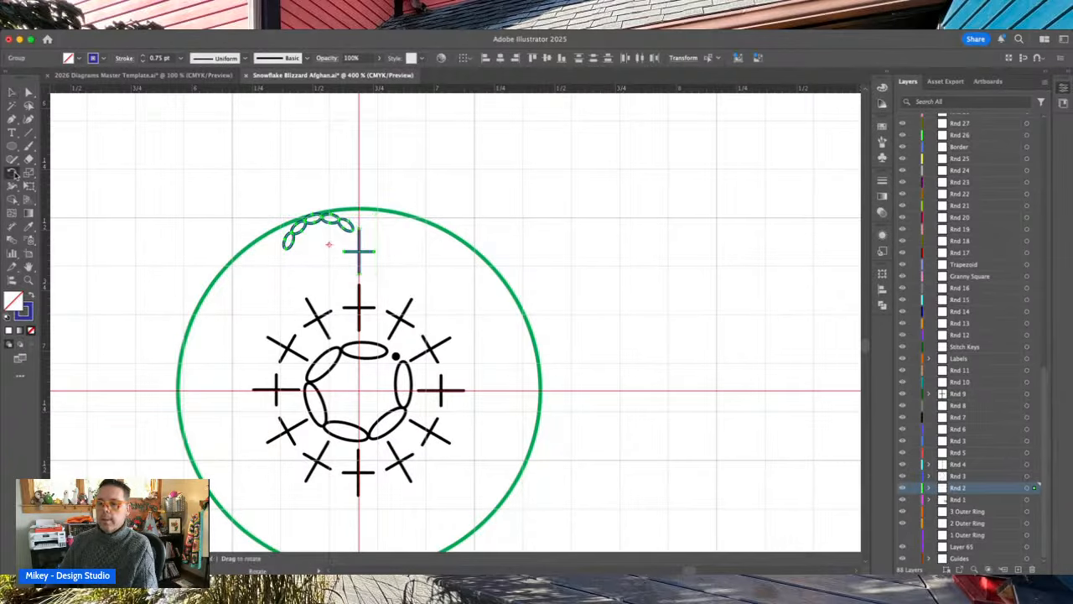
pyautogui.moveTo(265, 243); pyautogui.dragTo(265, 243)
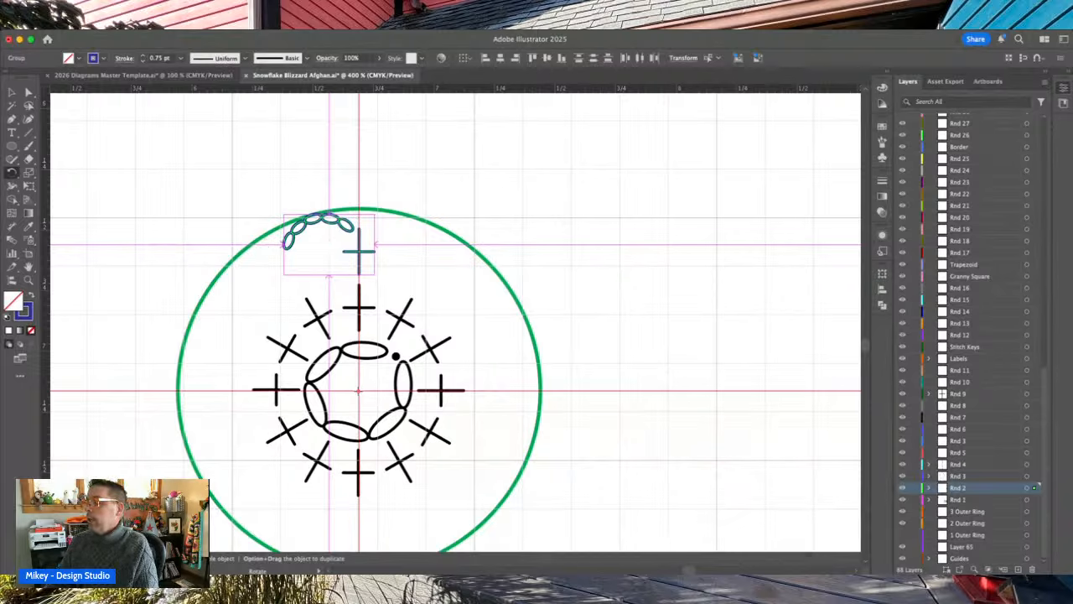
pyautogui.keyDown('alt'); pyautogui.click(358, 391); pyautogui.keyUp('alt')
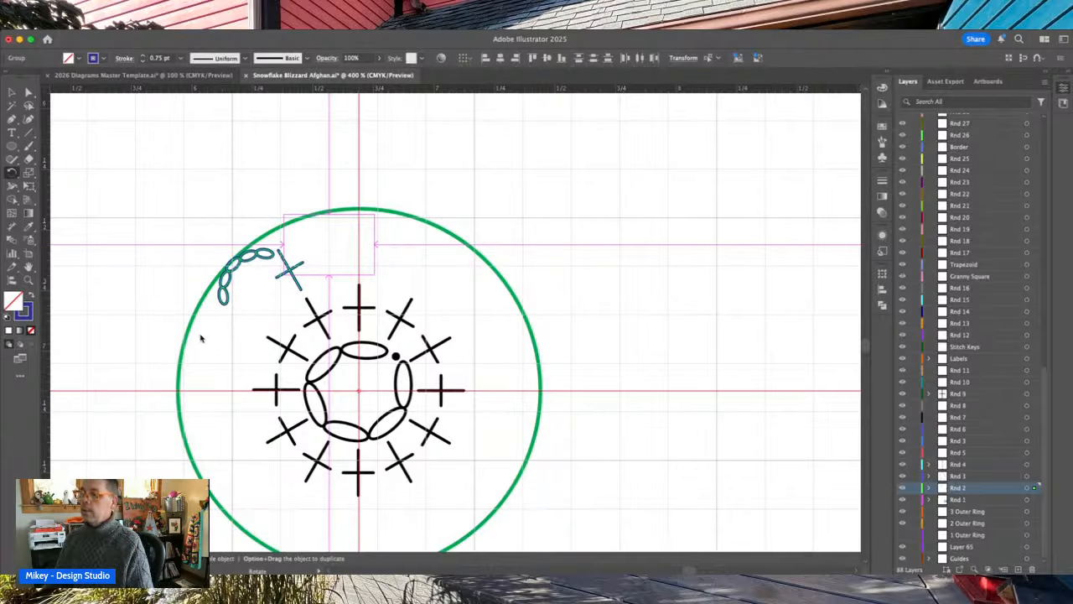
pyautogui.moveTo(178, 375); pyautogui.dragTo(176, 369)
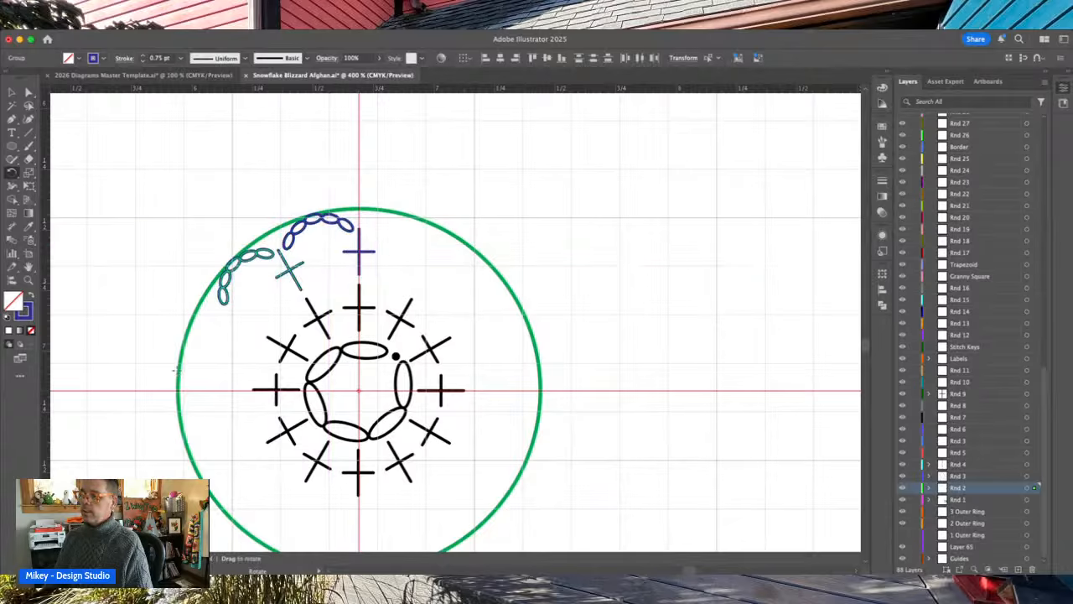
# - Repeat the rotated copy around the centre until all twelve Round 1 stitches carry a chain loop and plus stitch
pyautogui.press('super+d')
pyautogui.press('super+d')
pyautogui.press('super+d')
pyautogui.press('super+d')
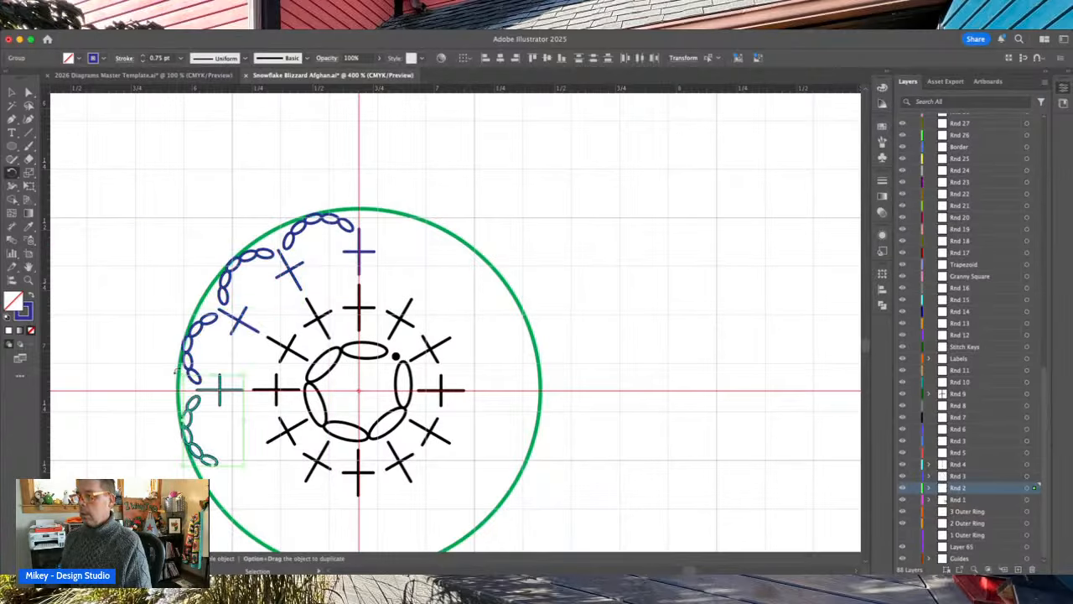
pyautogui.press('super+d')
pyautogui.press('super+d')
pyautogui.press('super+d')
pyautogui.press('super+d')
pyautogui.press('super+d')
pyautogui.press('super+d')
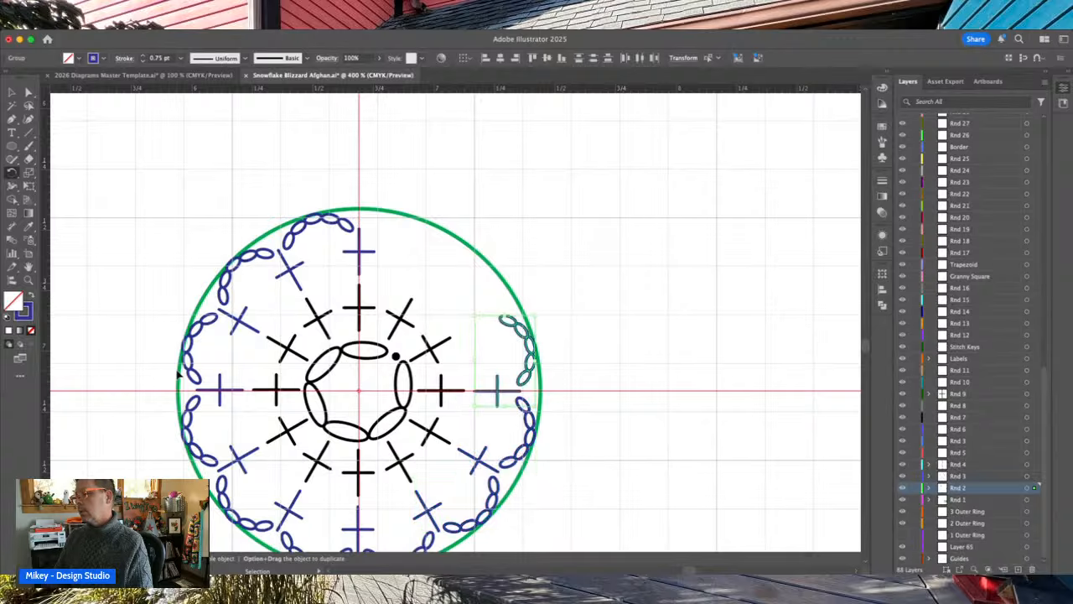
pyautogui.press('super+d')
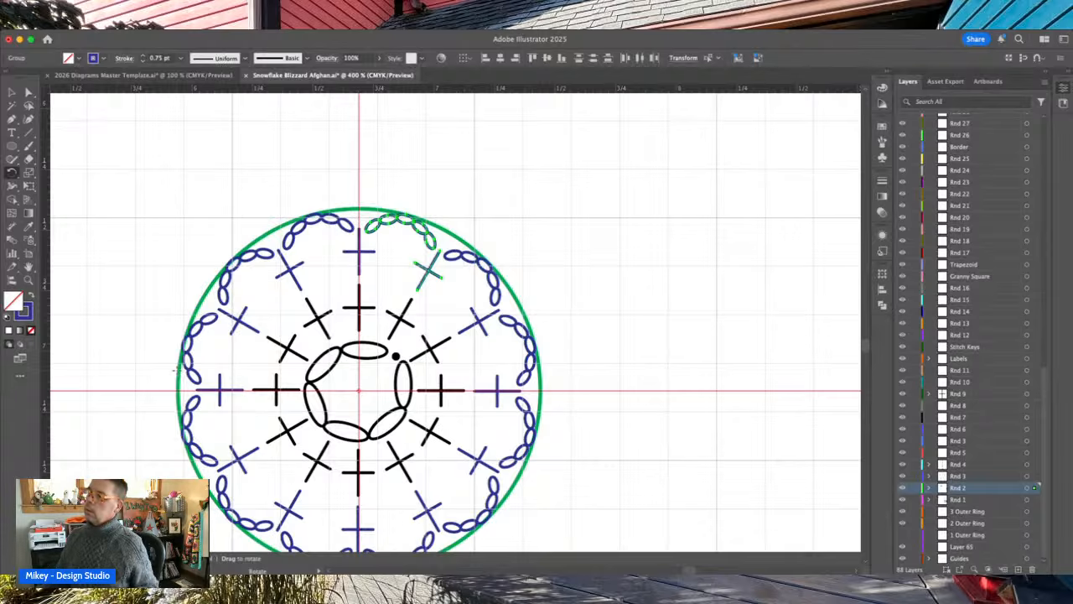
pyautogui.press('v')
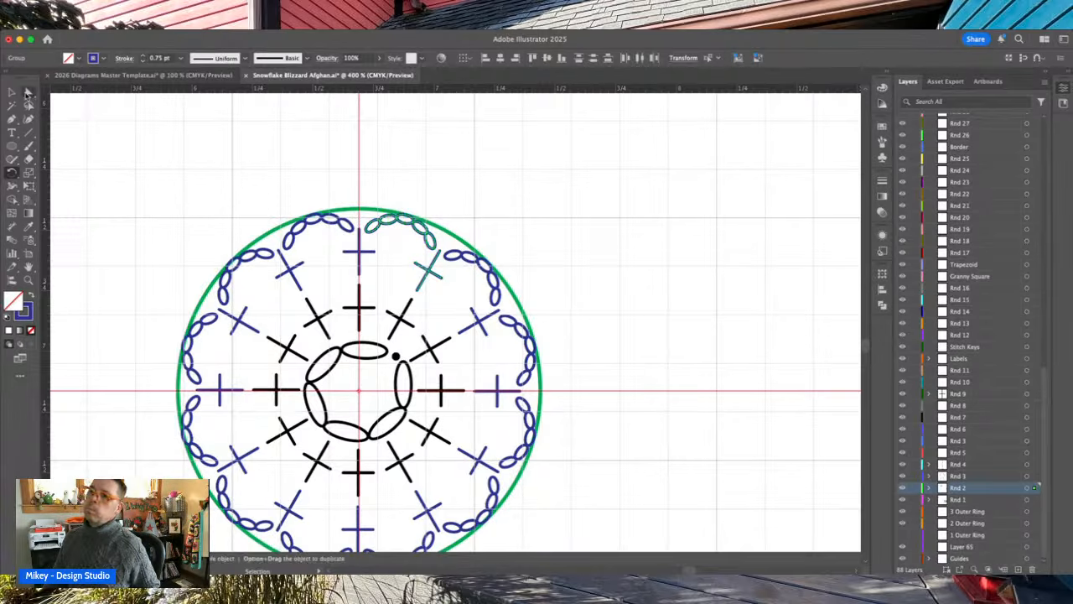
pyautogui.click(550, 260)
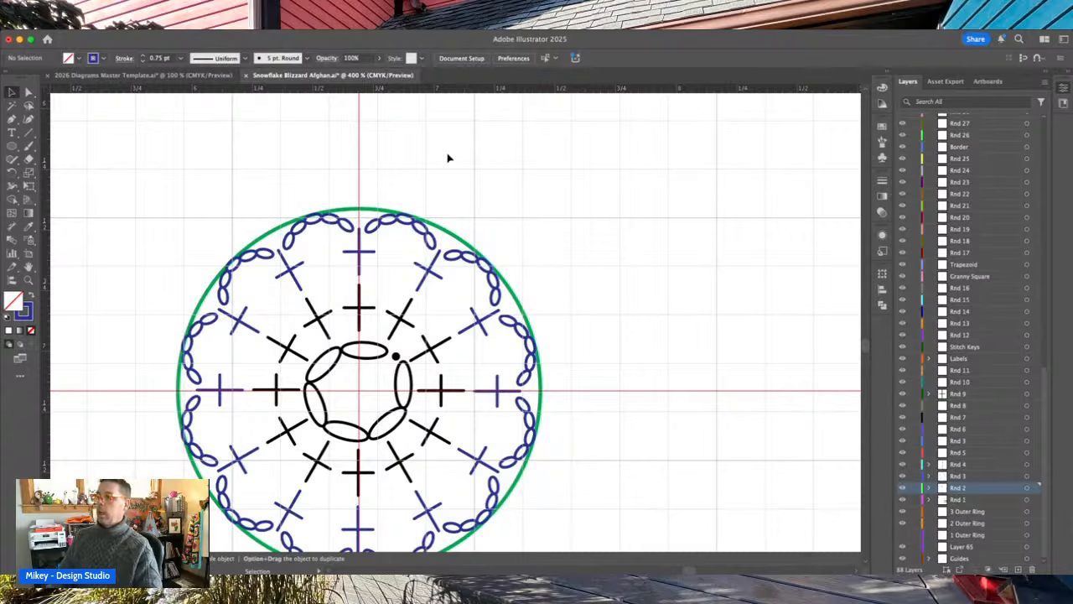
# - Rotate the whole two-round motif clockwise until a chain loop is centred on the vertical guide at its top
pyautogui.scroll(-3, 637, 287)
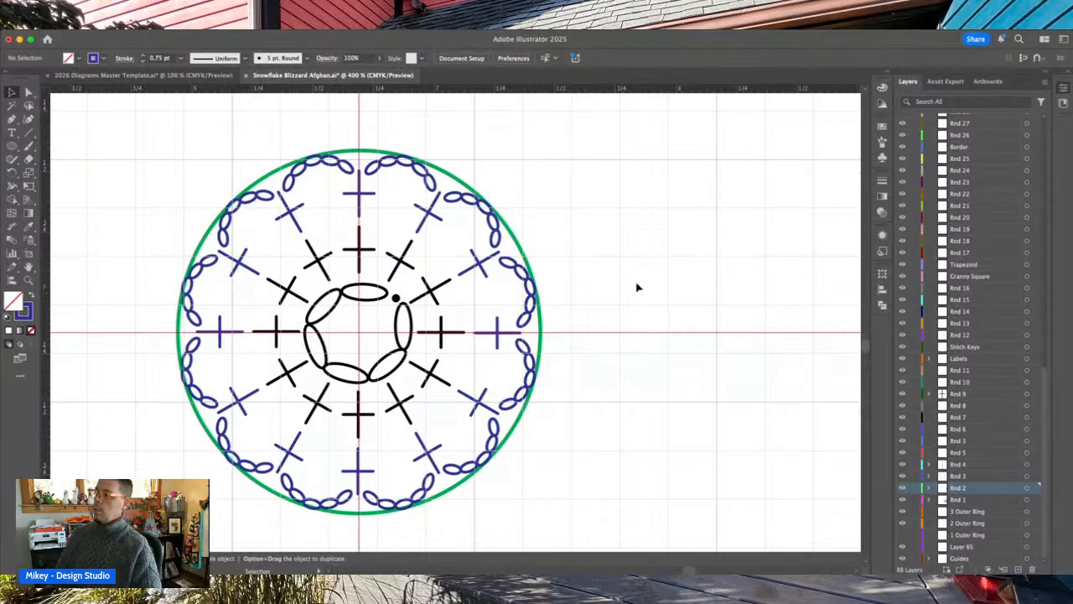
pyautogui.moveTo(147, 167); pyautogui.dragTo(647, 505)
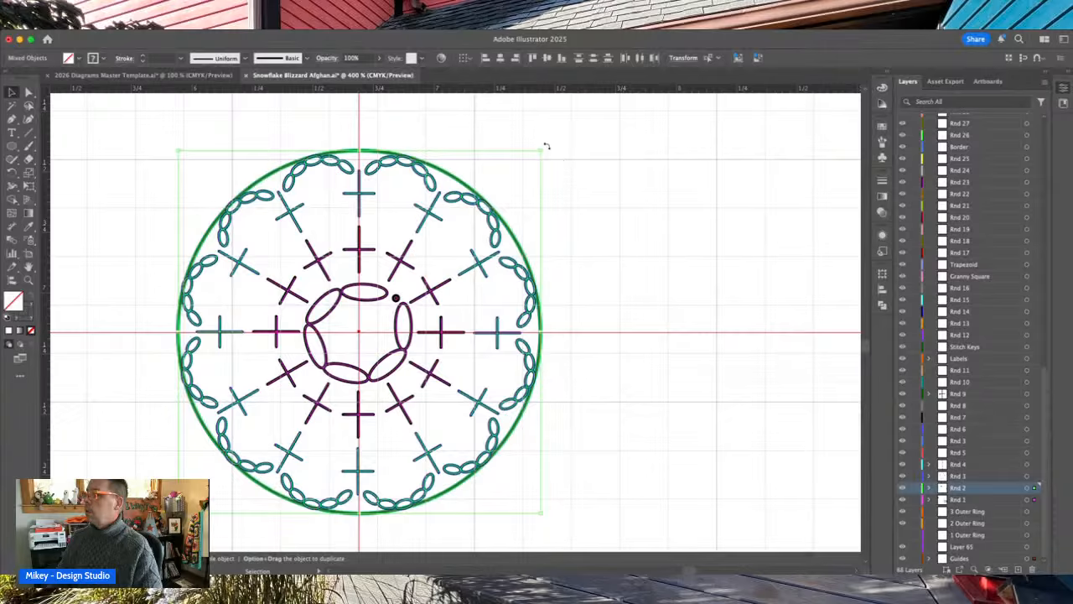
pyautogui.moveTo(546, 145); pyautogui.dragTo(570, 182)
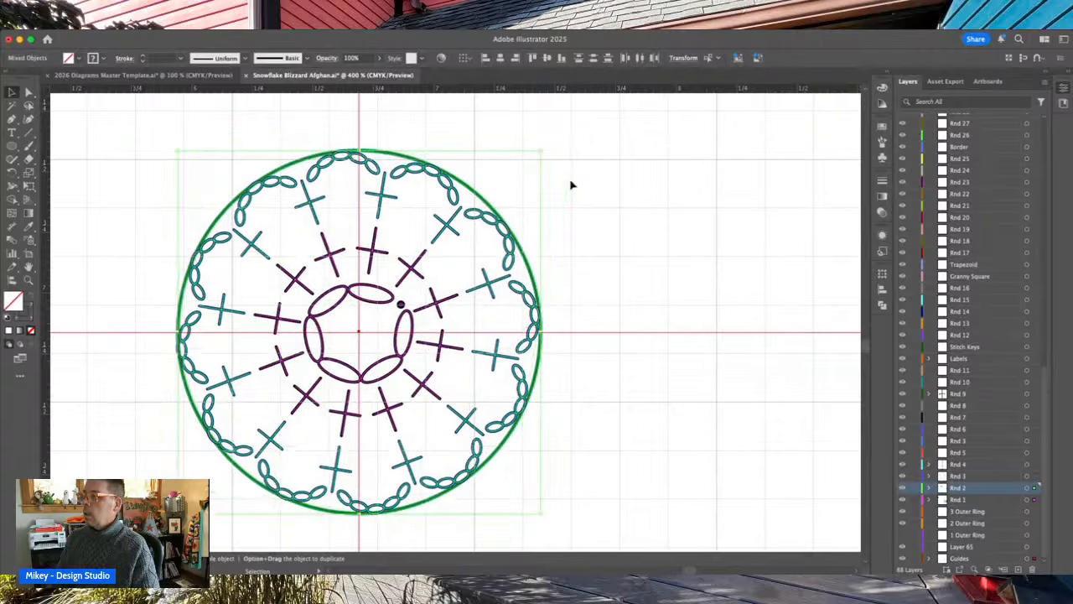
pyautogui.moveTo(545, 143); pyautogui.dragTo(560, 161)
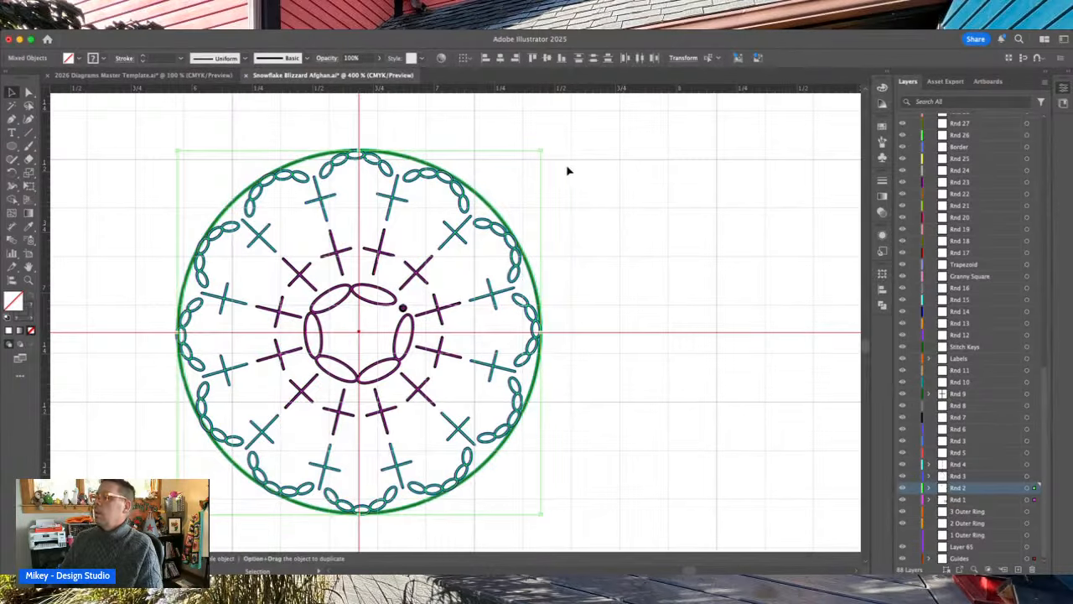
pyautogui.moveTo(545, 146); pyautogui.dragTo(552, 151)
pyautogui.click(593, 180)
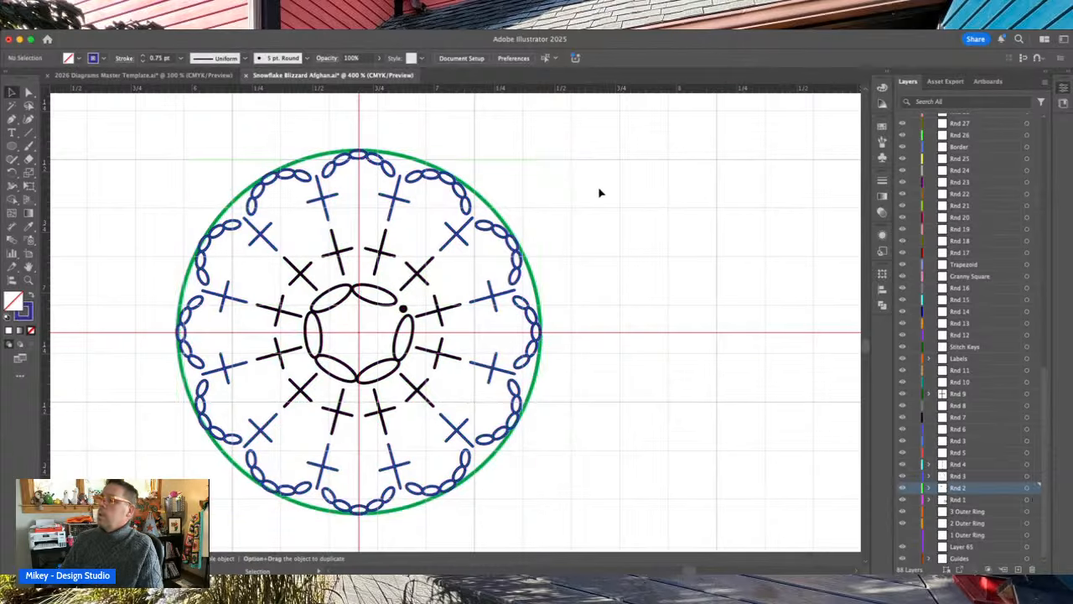
# - Make Rnd 3 the active layer and copy the black plus, T and crossed-T stitch symbols from the 2026 Diagrams Master Template
pyautogui.scroll(5, 610, 211)
pyautogui.hscroll(-3, 609, 210)
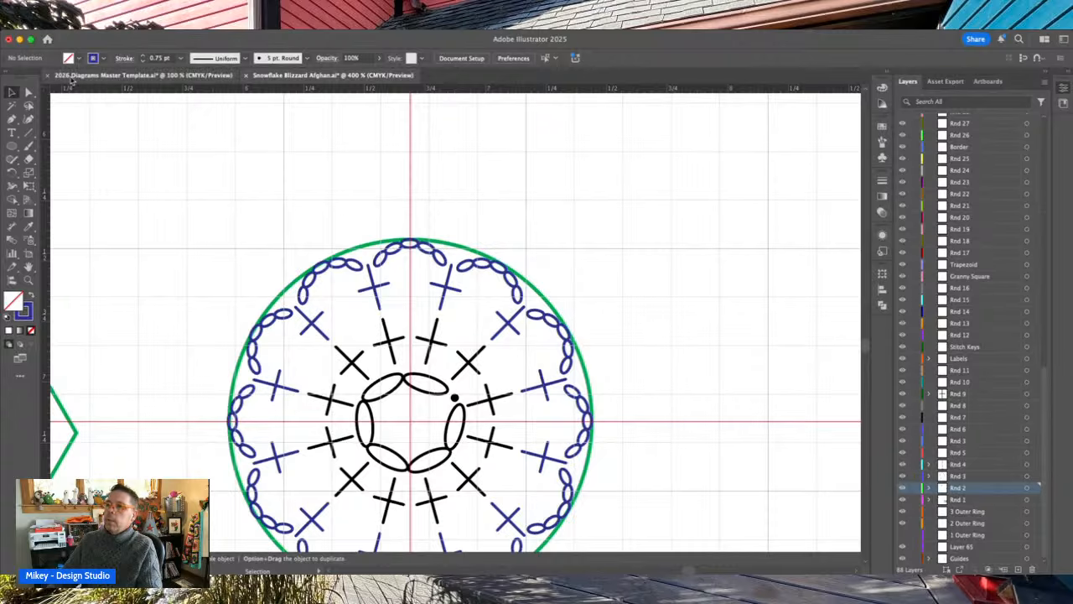
pyautogui.click(972, 477)
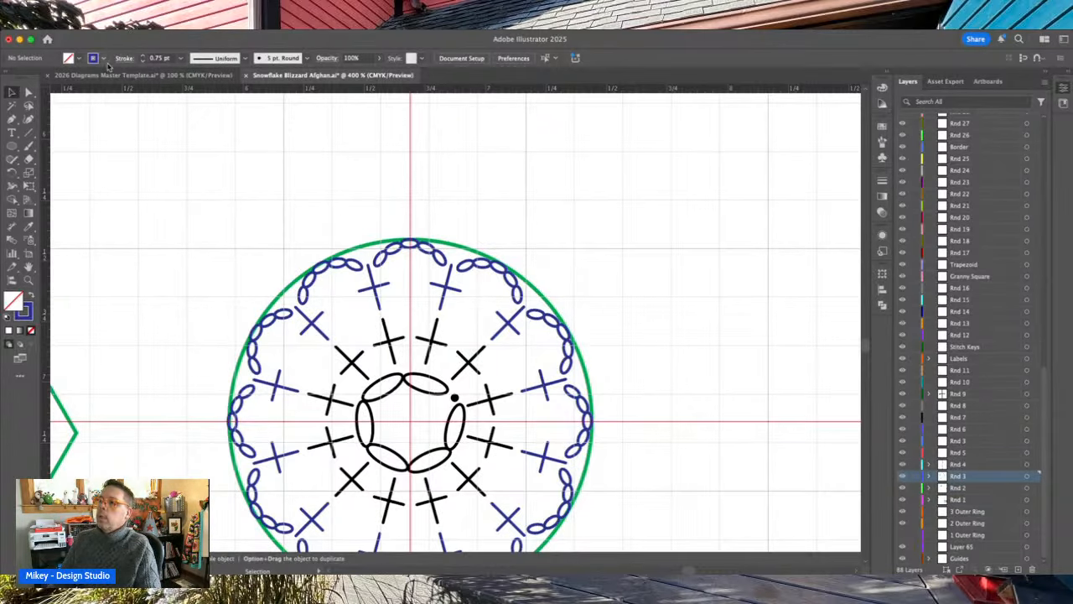
pyautogui.click(103, 75)
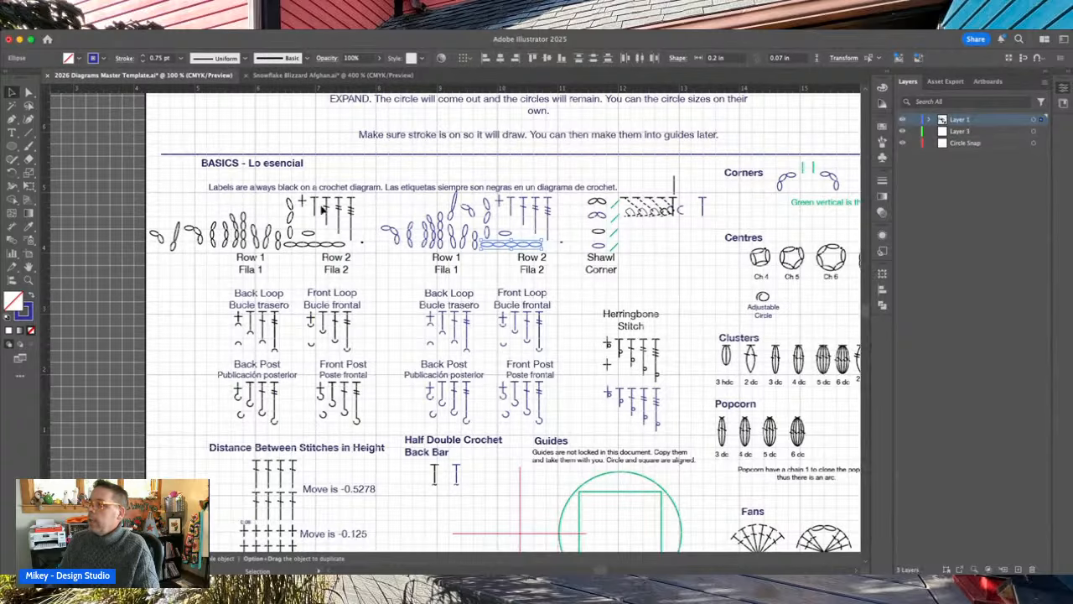
pyautogui.moveTo(300, 200); pyautogui.dragTo(295, 186)
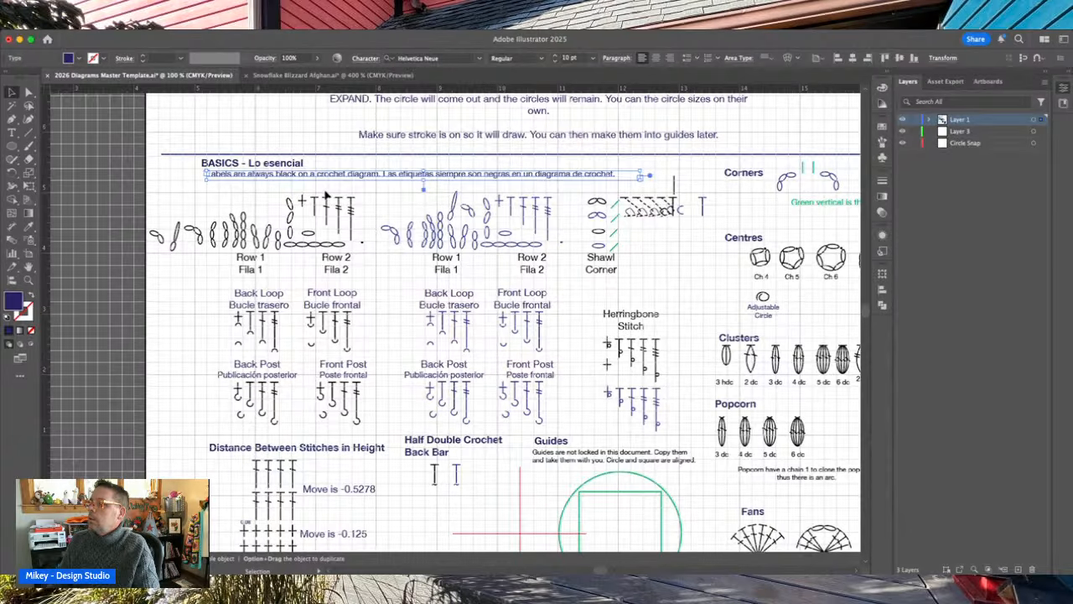
pyautogui.click(329, 194)
pyautogui.click(304, 207)
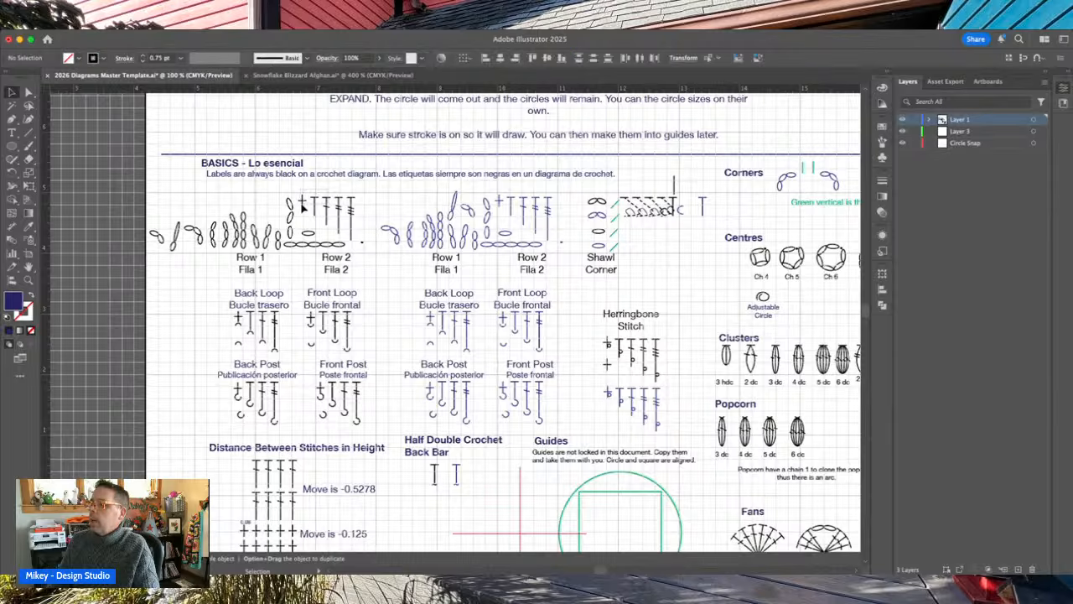
pyautogui.press('super+c')
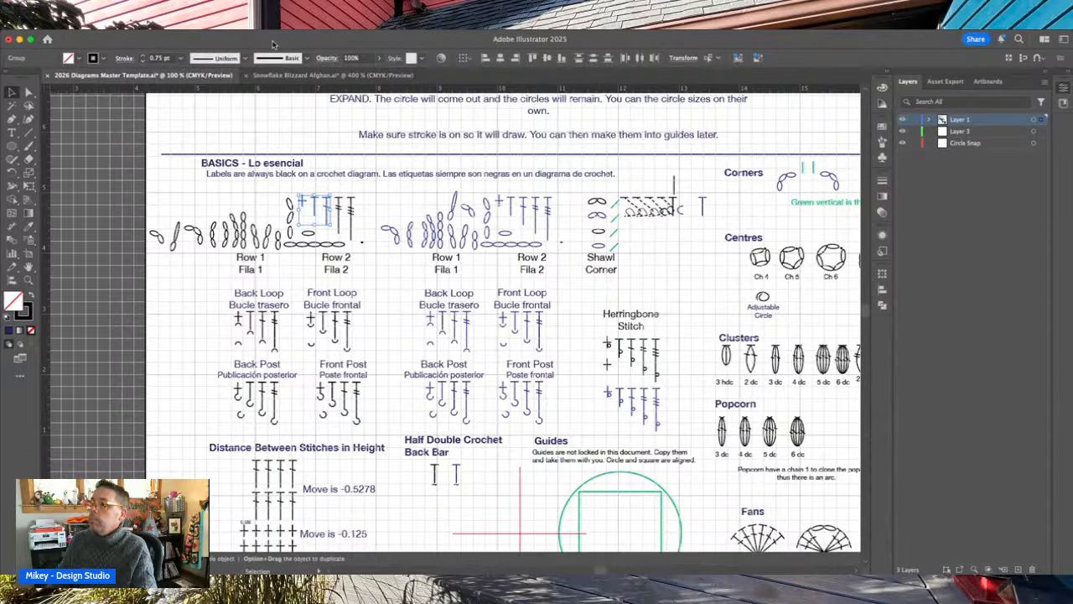
# - Paste the symbols into Snowflake Blizzard Afghan and stand the crossed-T stitch on the top chain loop along the vertical guide
pyautogui.click(267, 76)
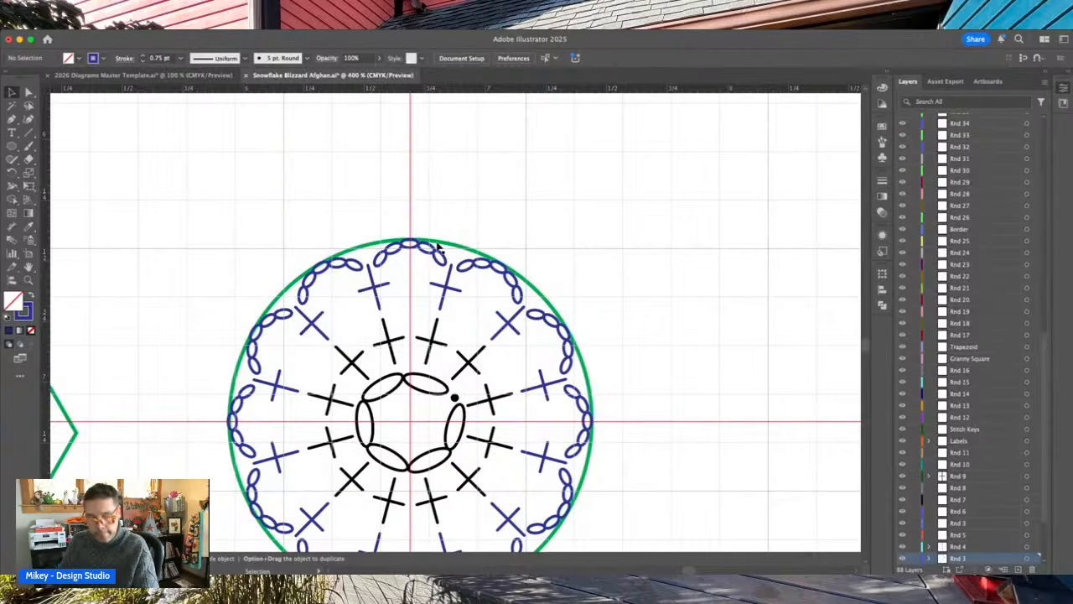
pyautogui.press('super+v')
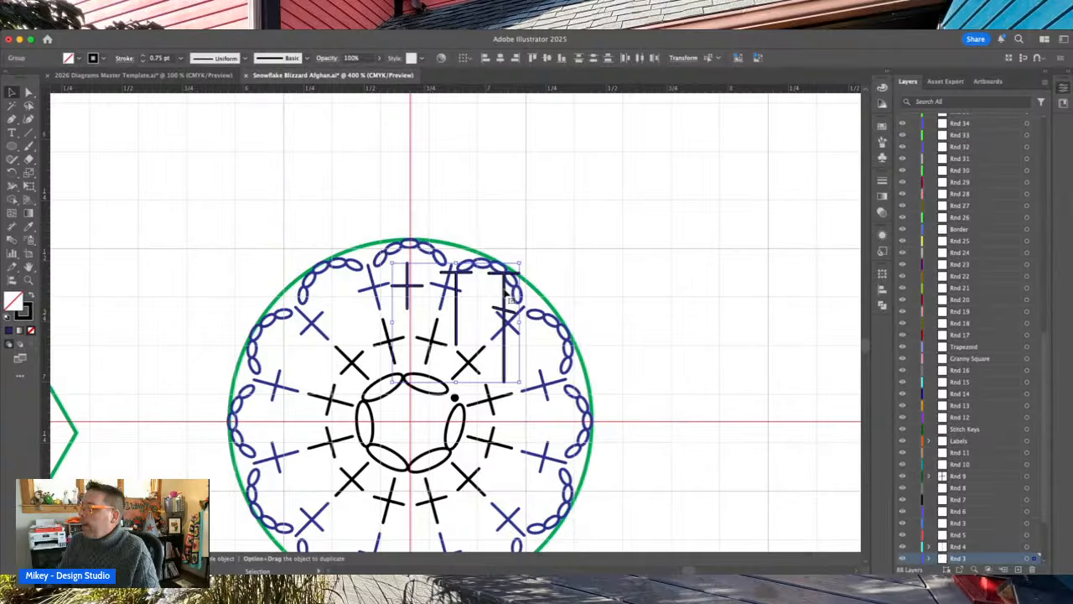
pyautogui.moveTo(501, 266); pyautogui.dragTo(411, 144)
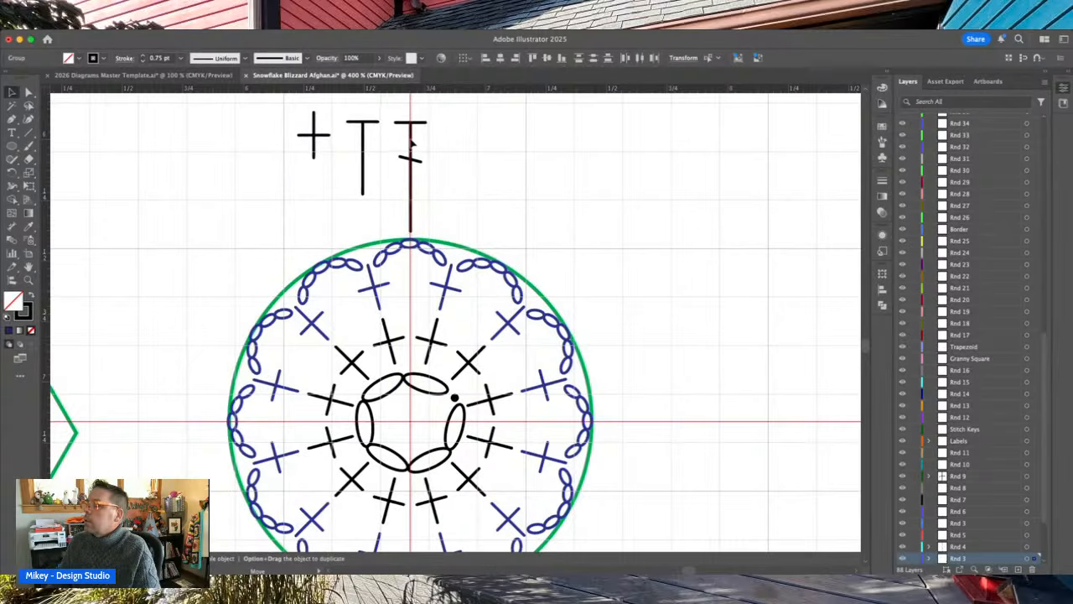
pyautogui.click(491, 143)
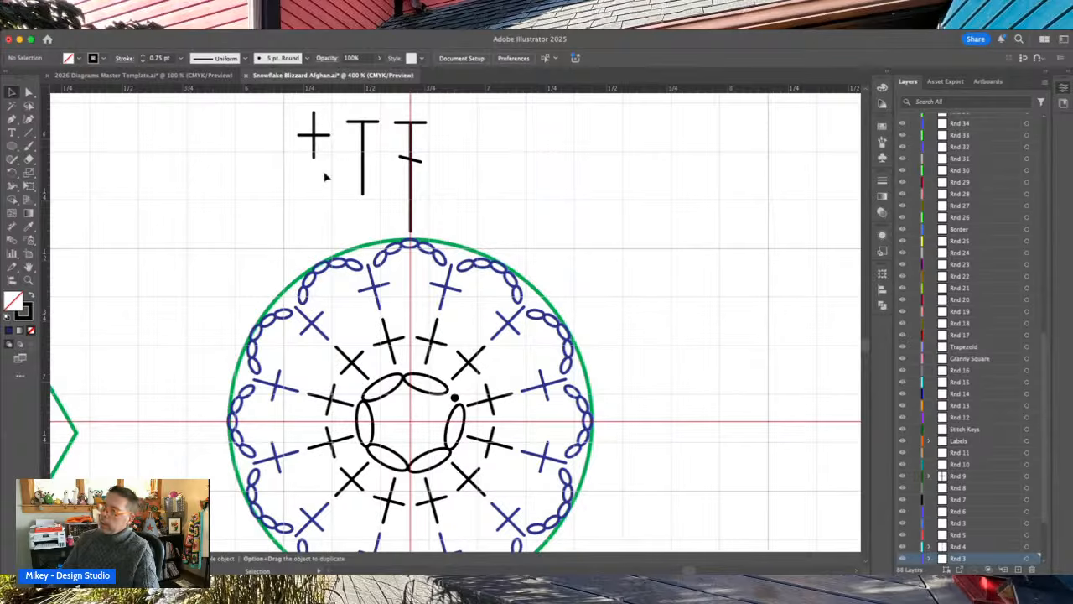
# - Move the black plus stitch to the right of the crossed-T stitch and delete the plain T stitch
pyautogui.moveTo(316, 140); pyautogui.dragTo(495, 202)
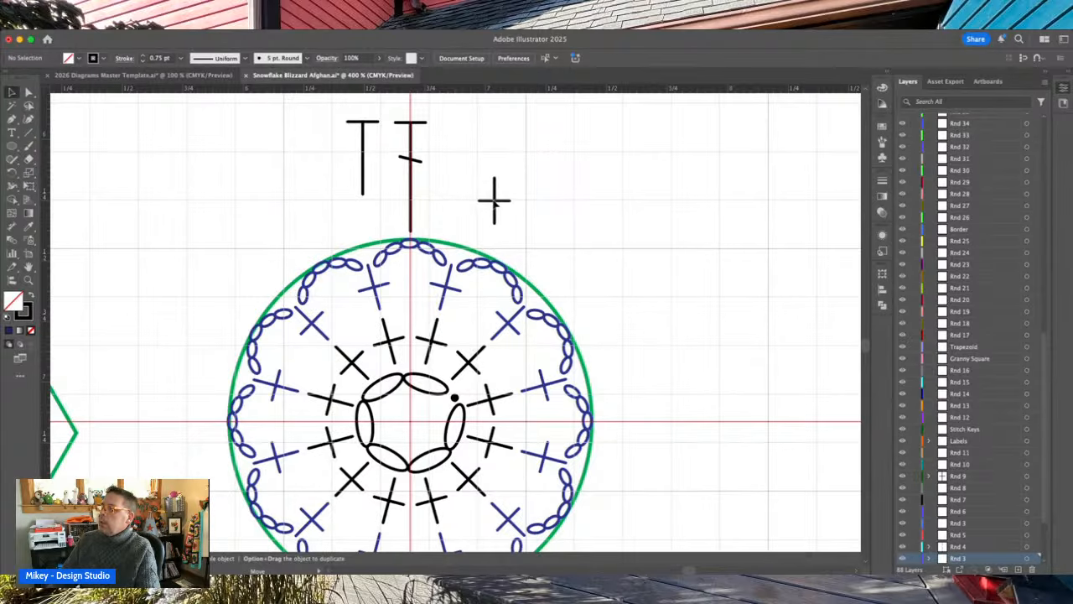
pyautogui.click(374, 165)
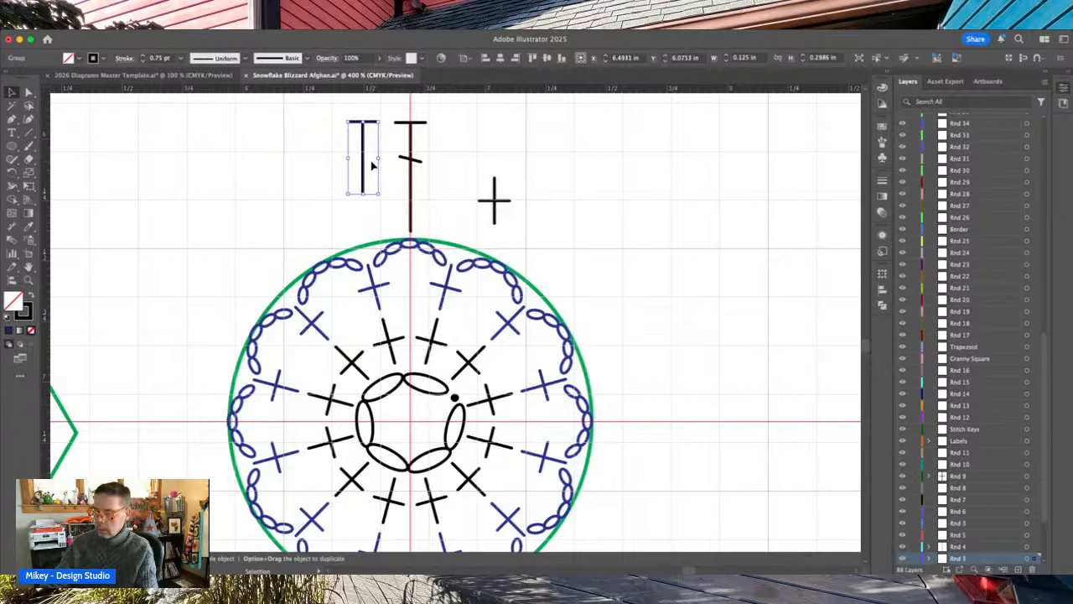
pyautogui.press('Delete')
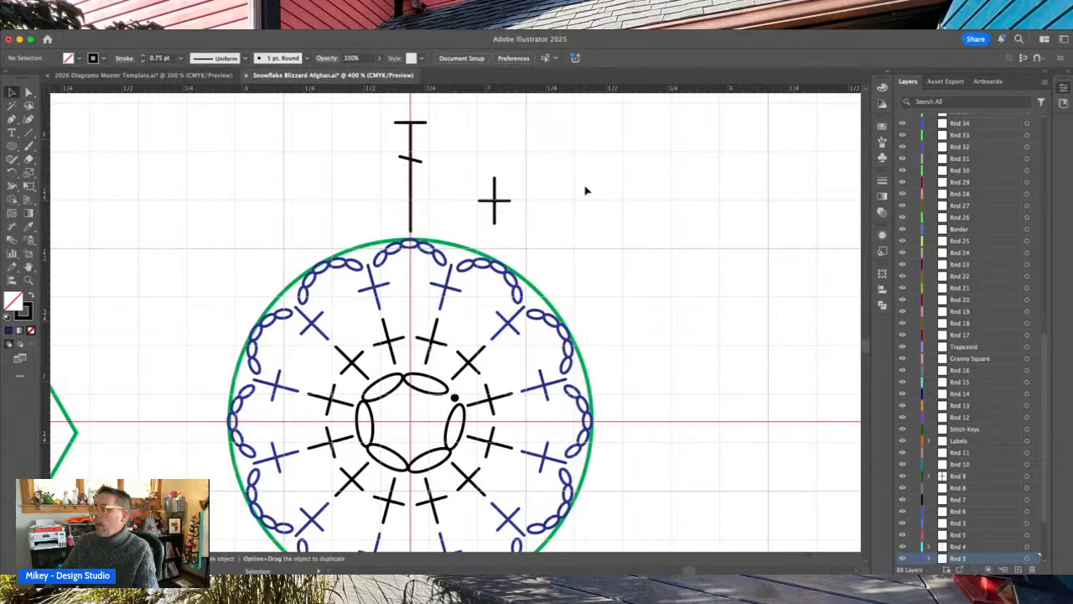
# - Draw a slanted line outward from the plus stitch left of the top chain loop and stroke it green as a section guide
pyautogui.click(30, 131)
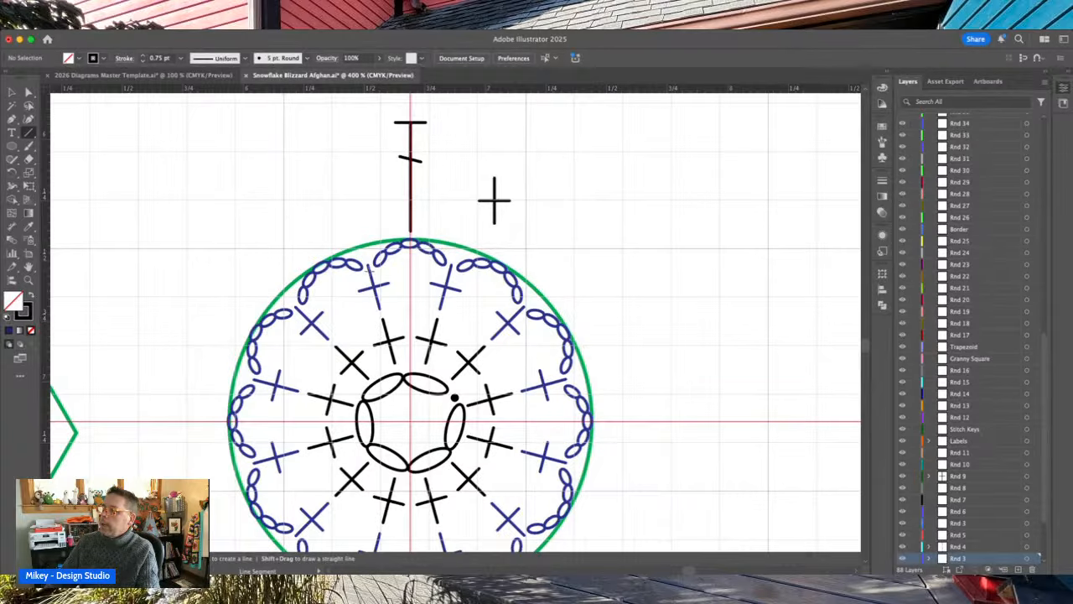
pyautogui.moveTo(369, 272); pyautogui.dragTo(329, 104)
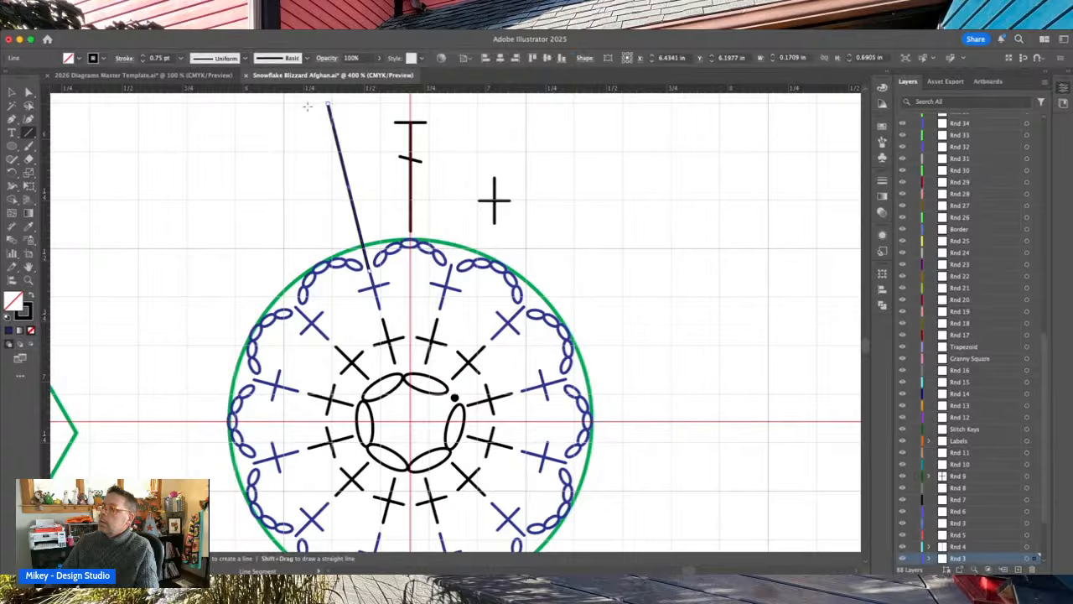
pyautogui.click(103, 58)
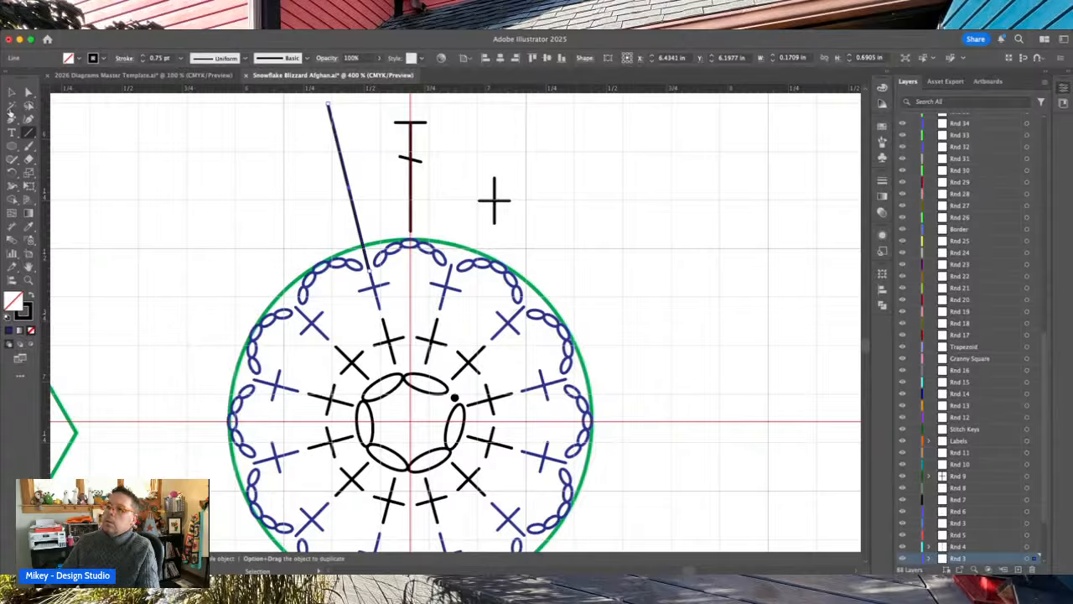
pyautogui.click(75, 137)
pyautogui.press('\\')
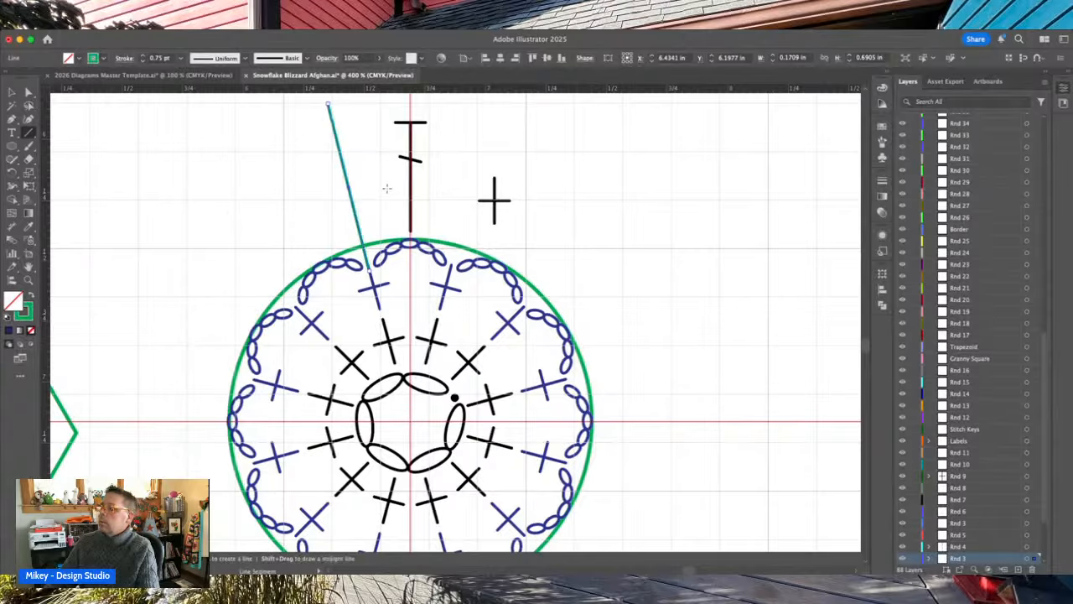
pyautogui.press('v')
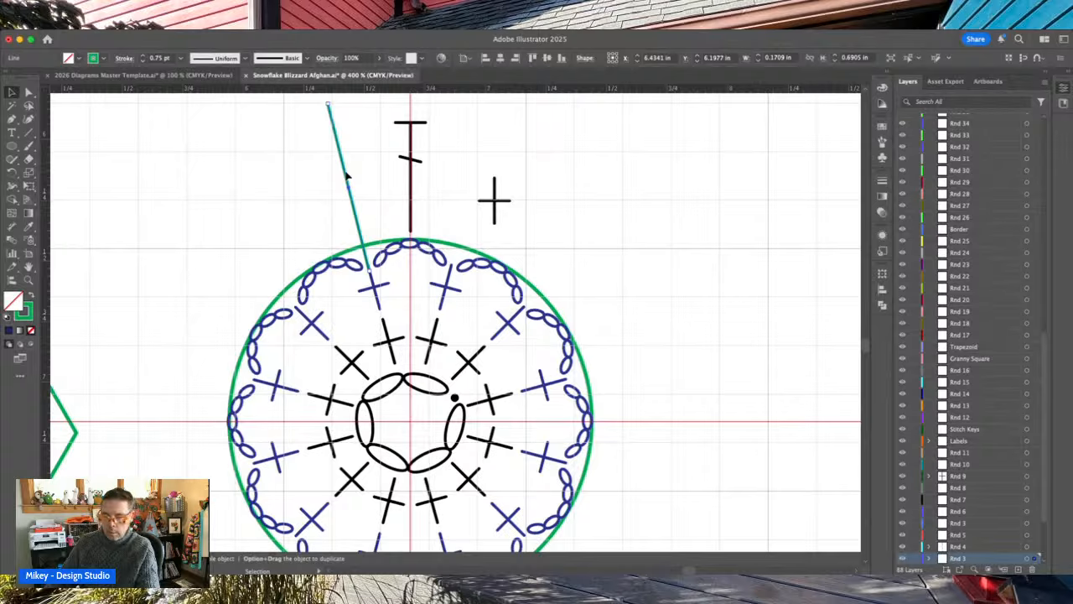
# - Duplicate the green section line, mirror the copy horizontally, and place it on the plus stitch right of the top chain loop
pyautogui.keyDown('alt'); pyautogui.moveTo(346, 175); pyautogui.dragTo(445, 181); pyautogui.keyUp('alt')
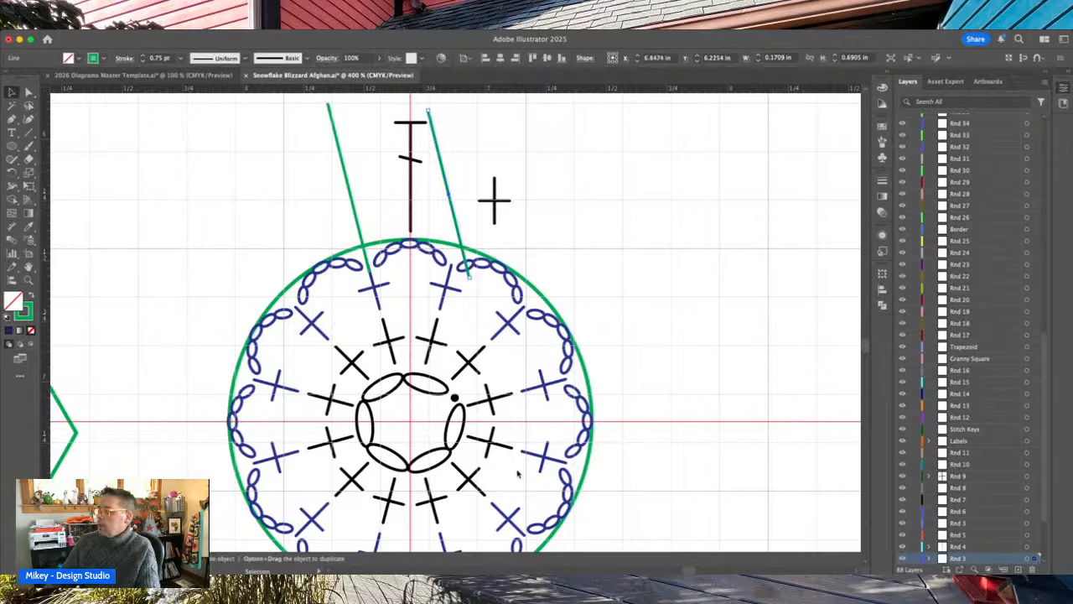
pyautogui.click(585, 552)
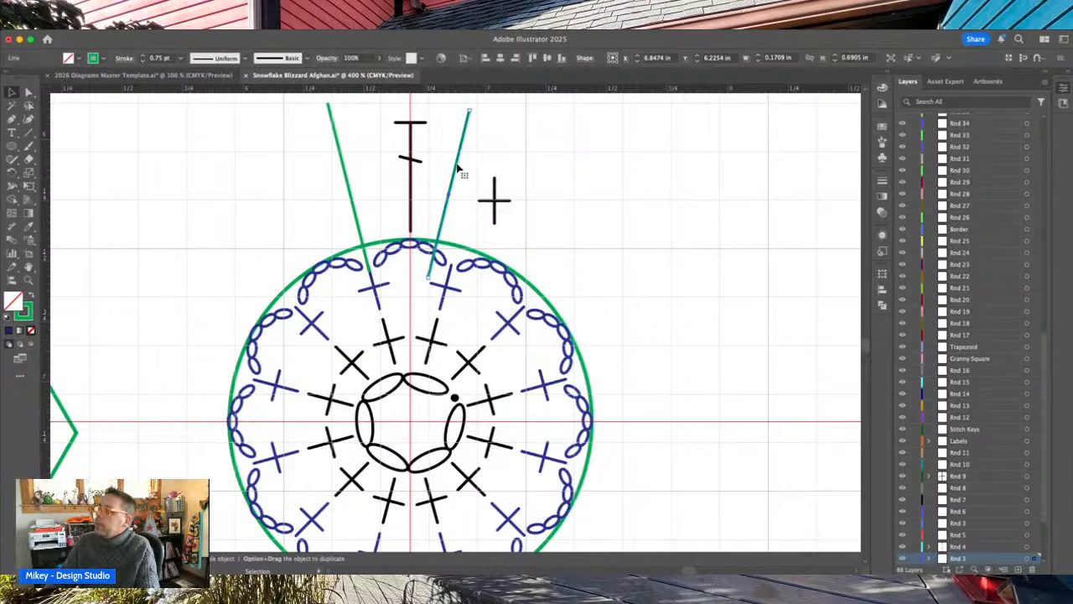
pyautogui.moveTo(462, 171); pyautogui.dragTo(478, 170)
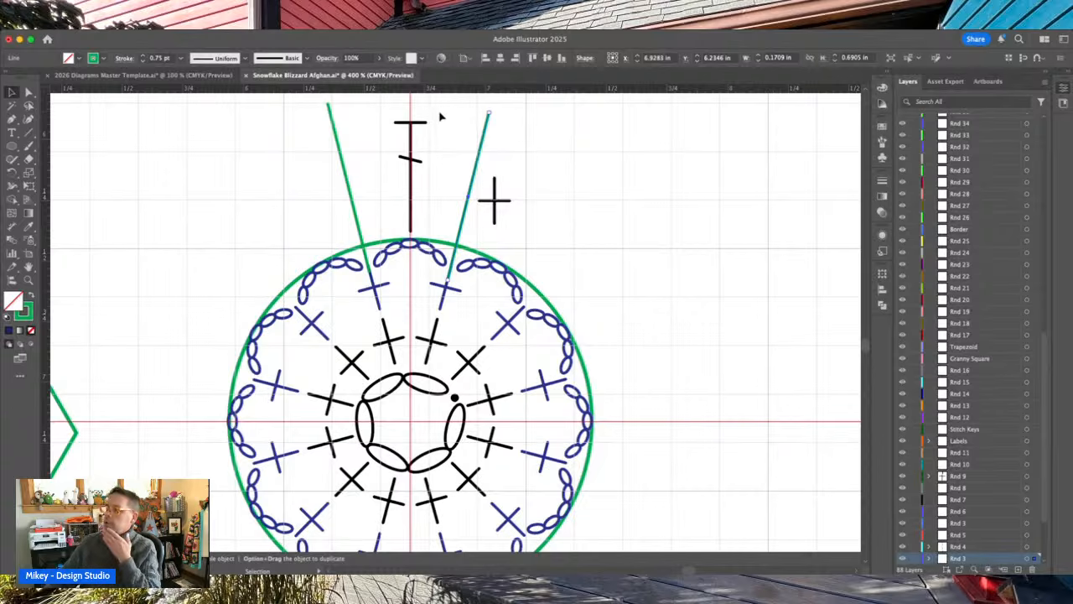
pyautogui.click(630, 218)
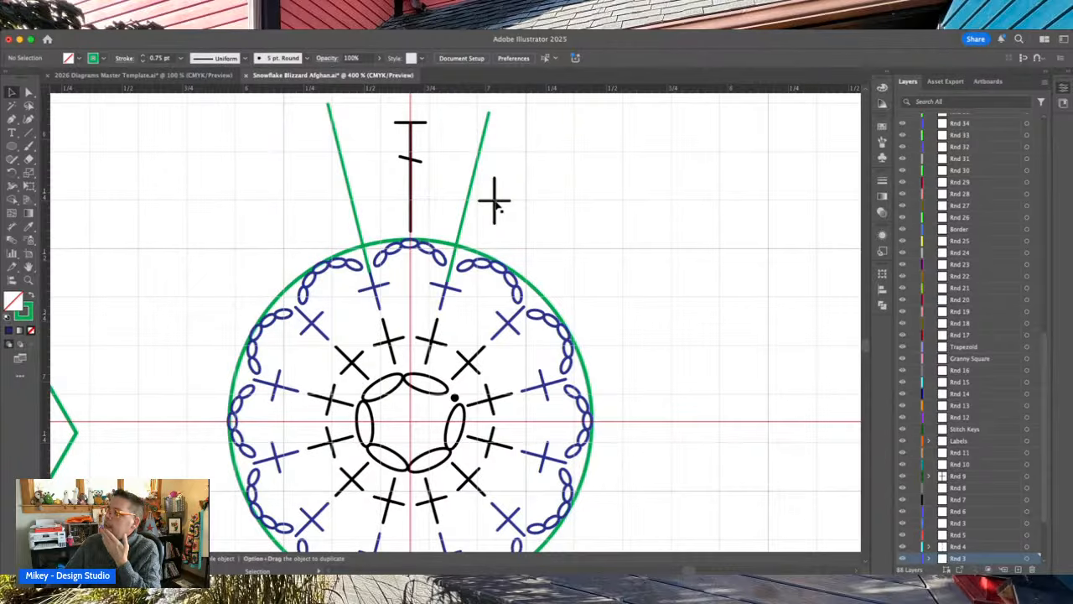
# - Tilt the black plus stitch just right of the crossed-T stitch, add a mirrored copy on the left, and centre the three symbols horizontally
pyautogui.moveTo(495, 207); pyautogui.dragTo(445, 215)
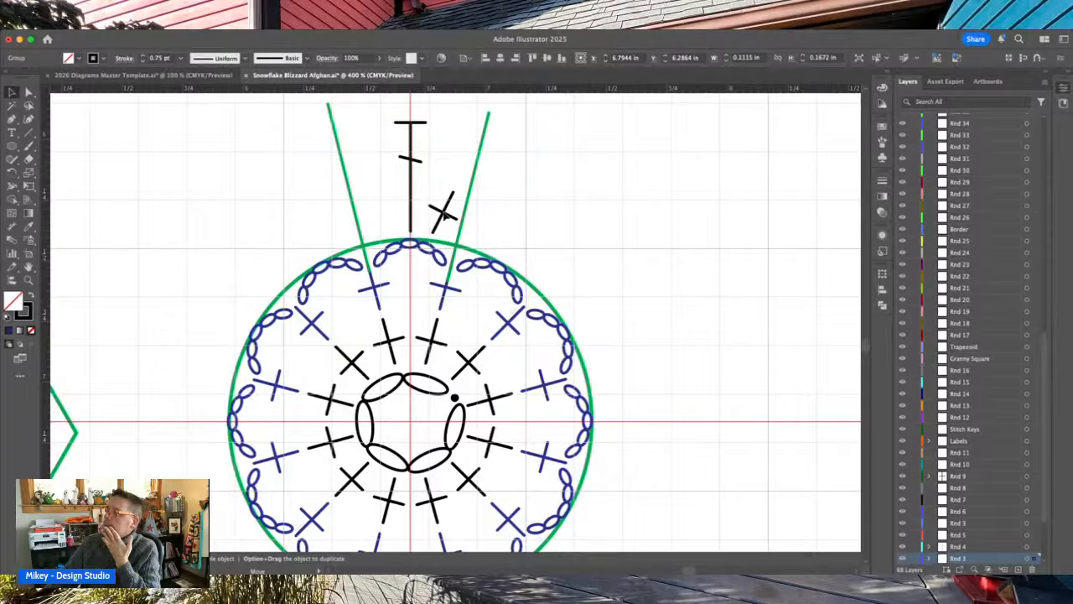
pyautogui.moveTo(444, 213); pyautogui.dragTo(444, 218)
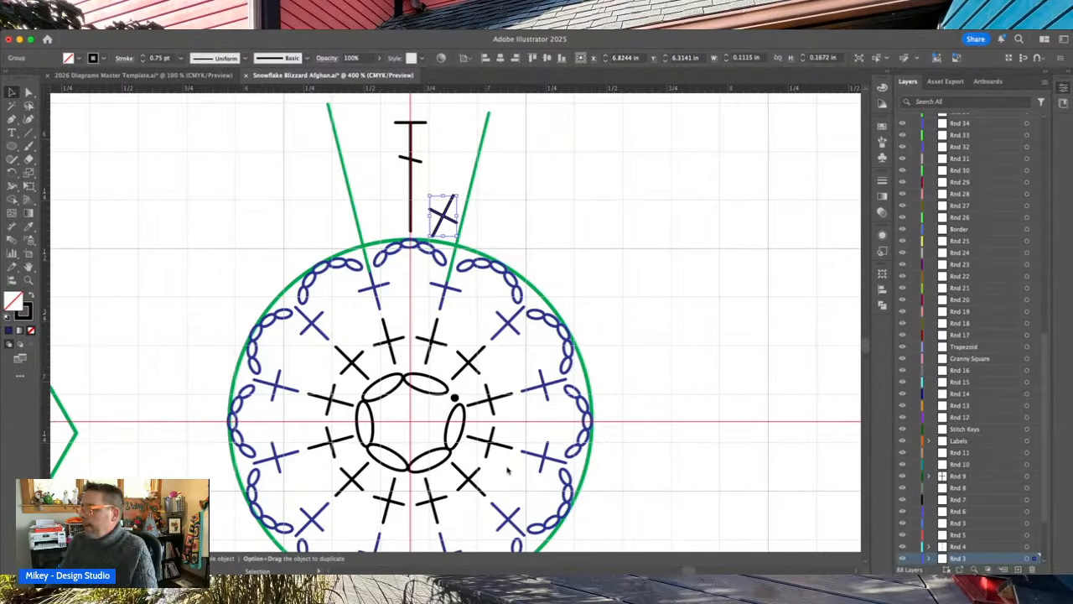
pyautogui.click(588, 537)
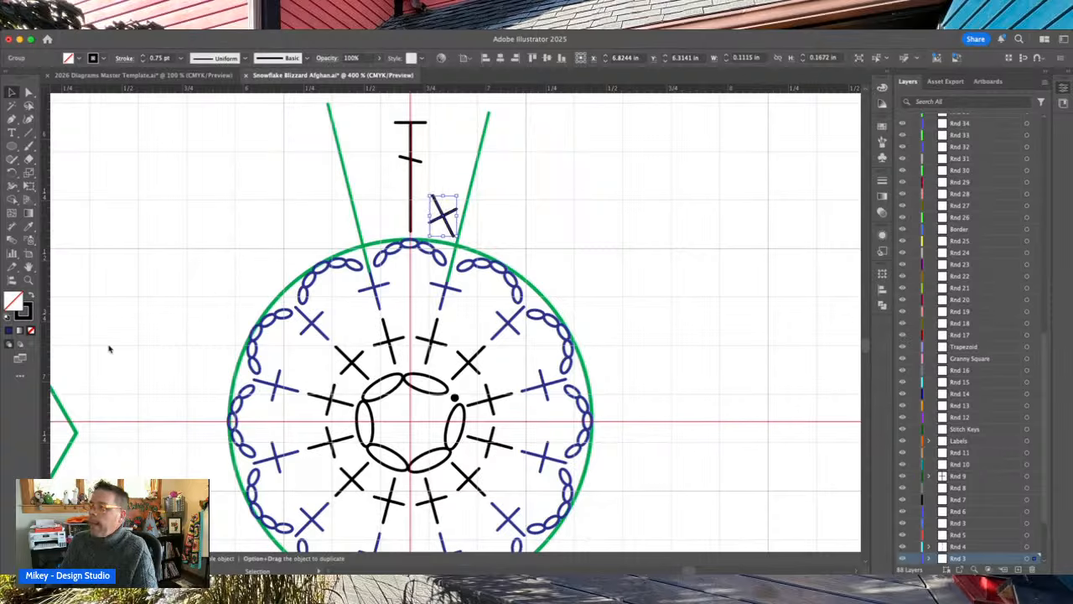
pyautogui.press('super+z')
pyautogui.press('super+f')
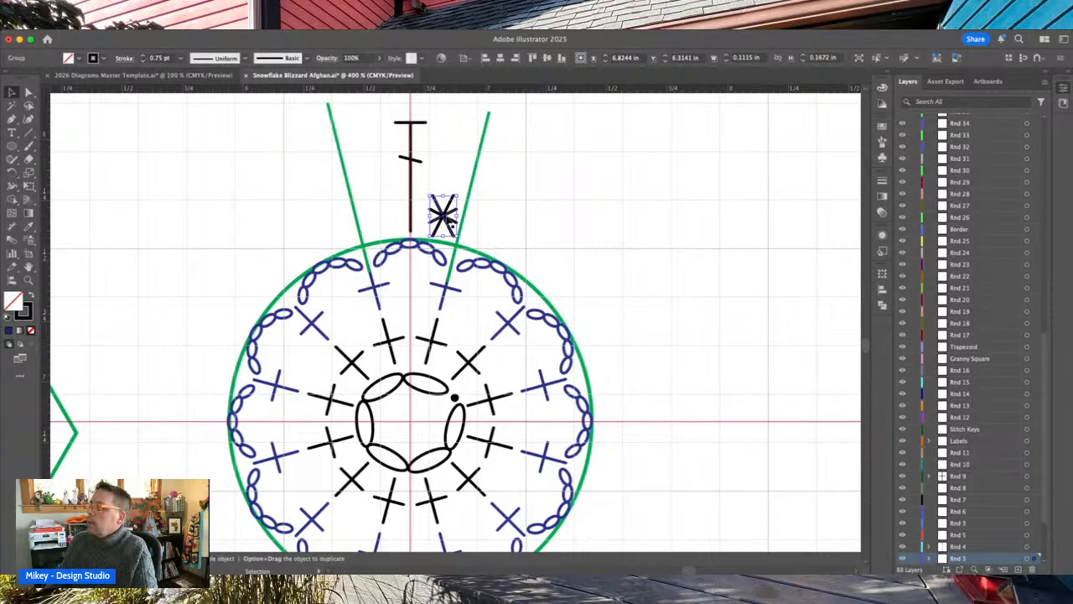
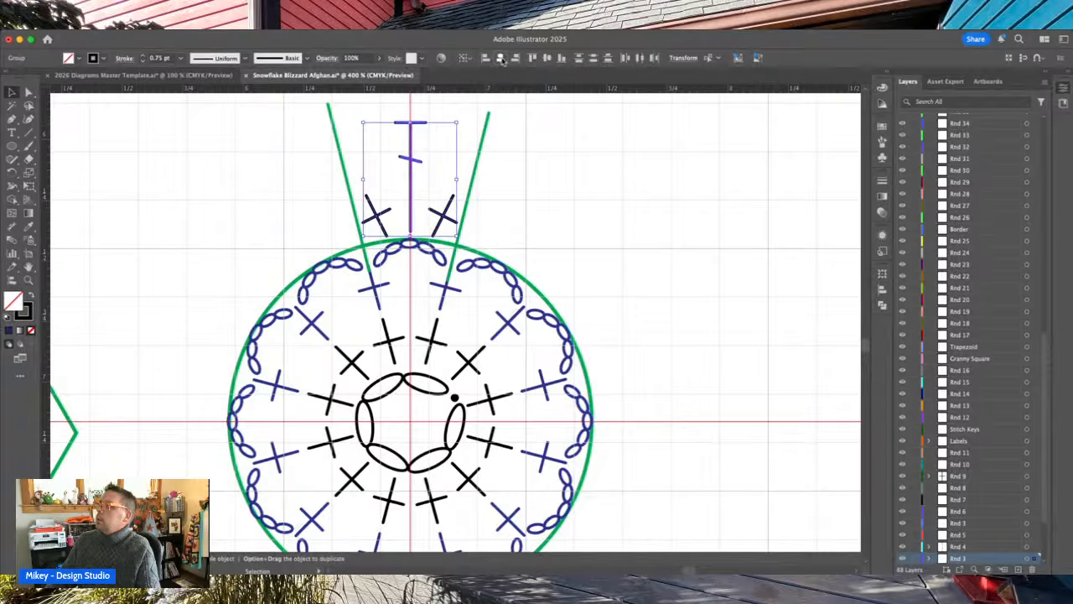
pyautogui.click(500, 59)
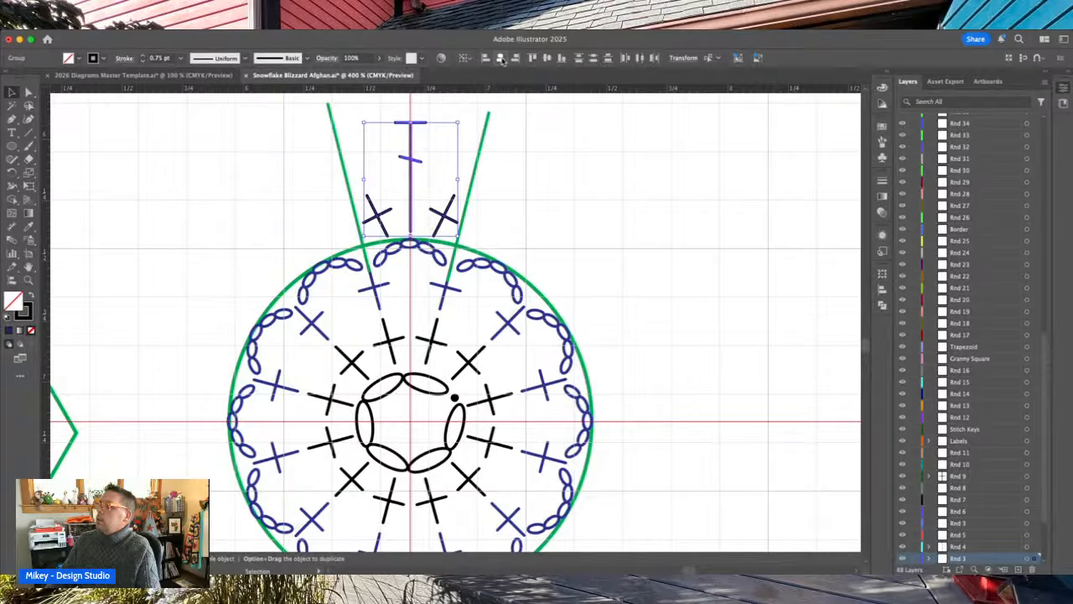
pyautogui.click(615, 201)
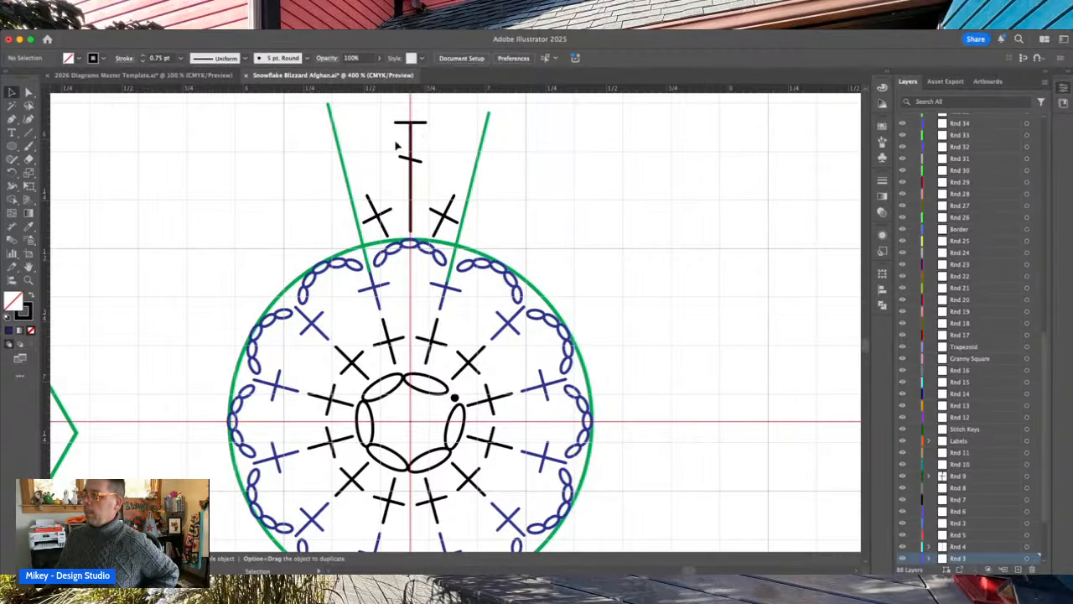
# - Copy a curved black three-chain symbol from the 2026 Diagrams Master Template and paste it into Snowflake Blizzard Afghan
pyautogui.click(105, 76)
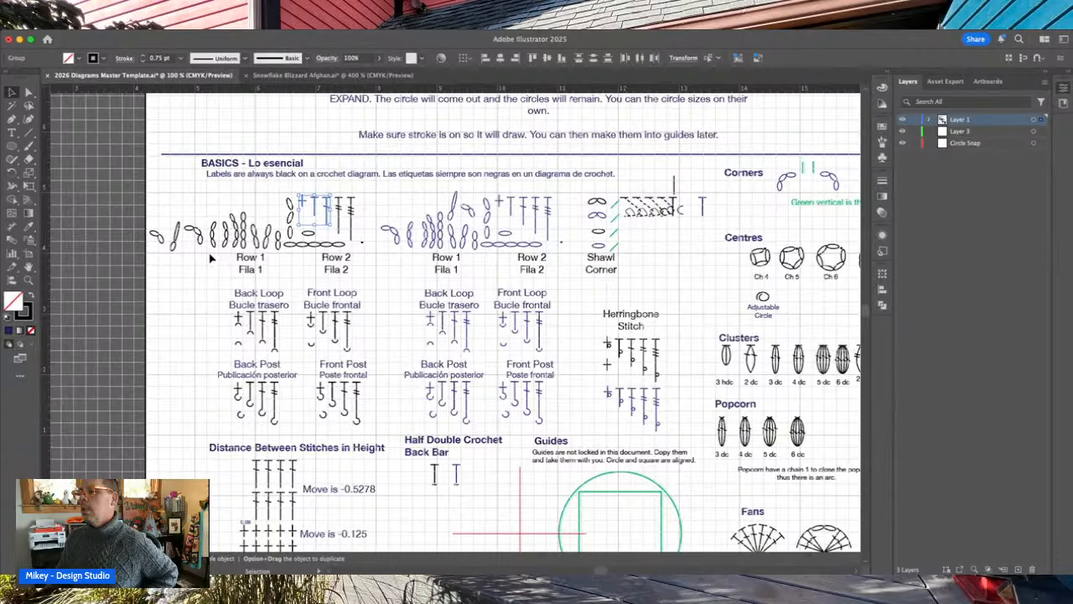
pyautogui.click(220, 216)
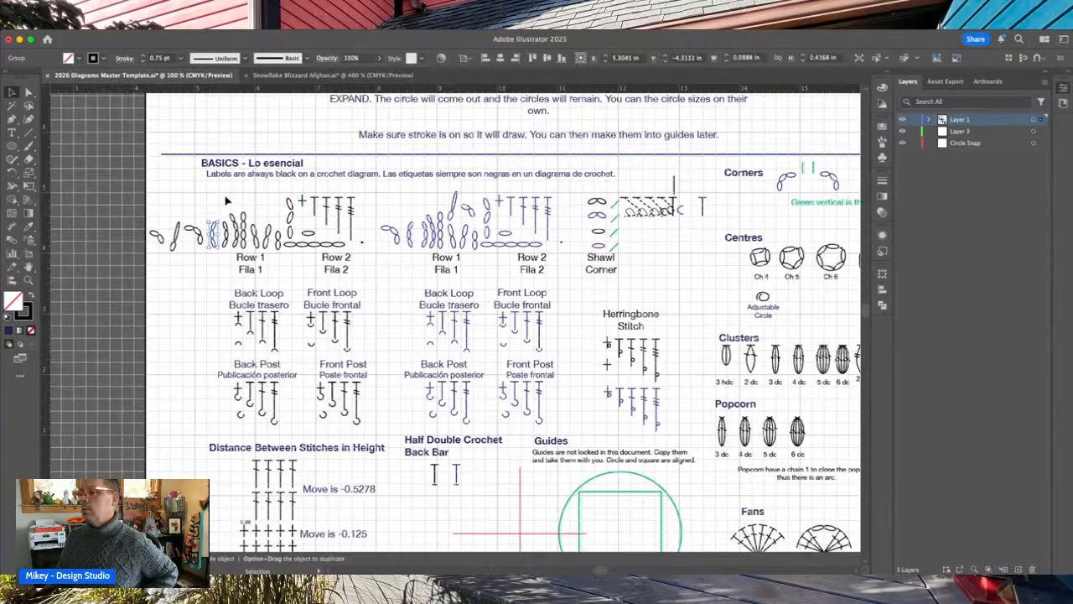
pyautogui.click(225, 238)
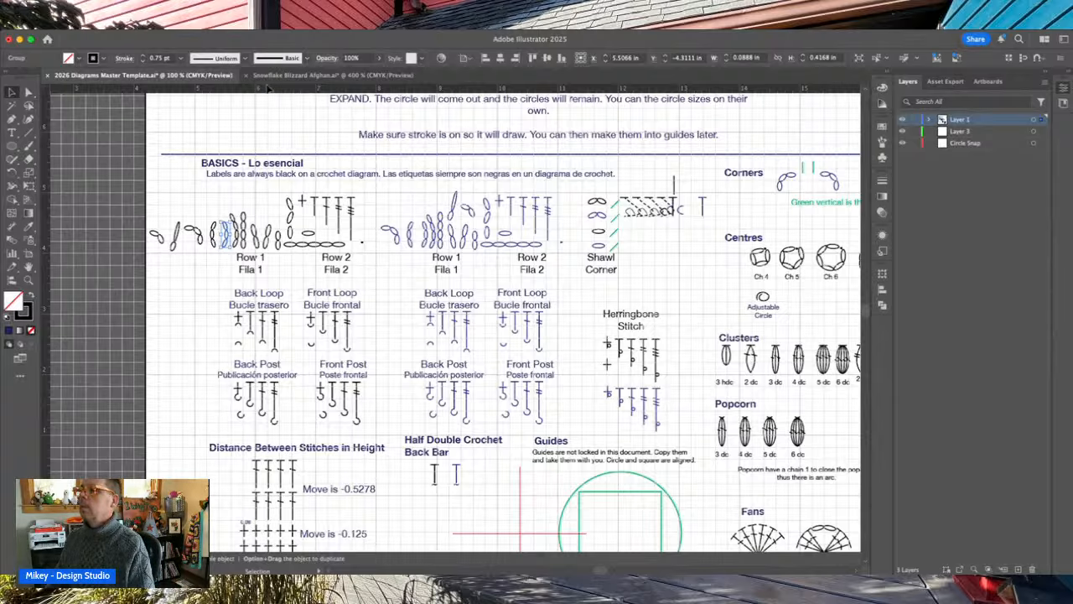
pyautogui.click(325, 75)
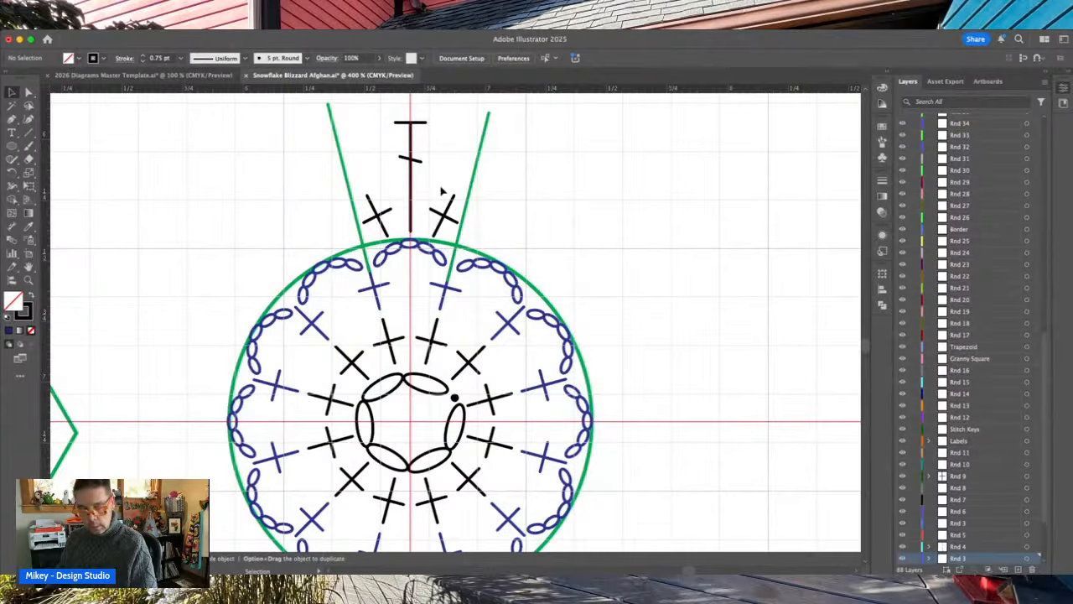
pyautogui.press('super+v')
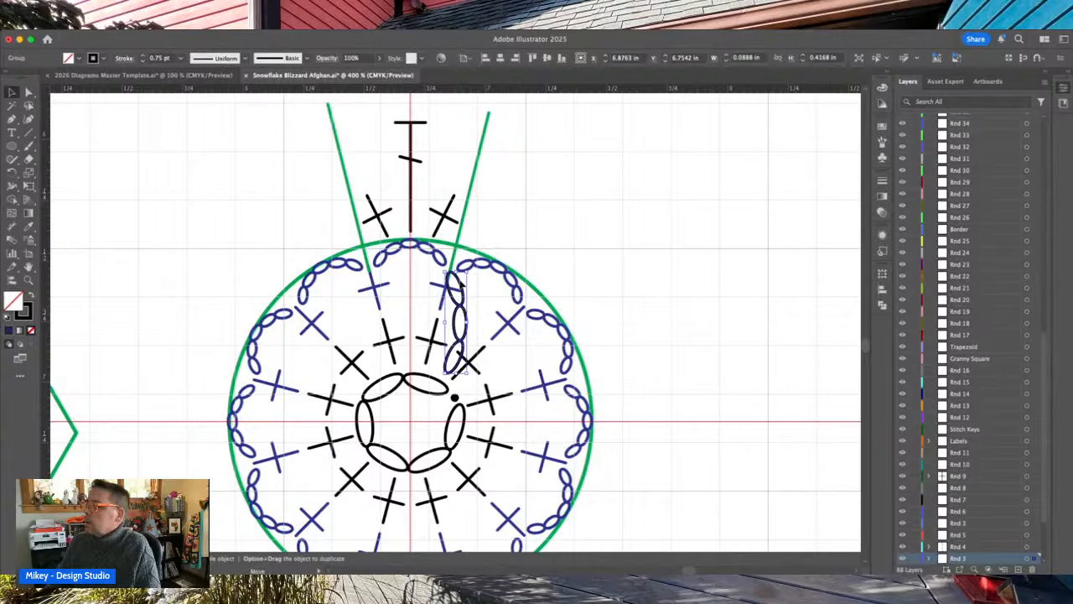
# - Try fitting the pasted three-chain symbol between the crossed-T and the right plus stitch, and delete it
pyautogui.moveTo(465, 374); pyautogui.dragTo(436, 183)
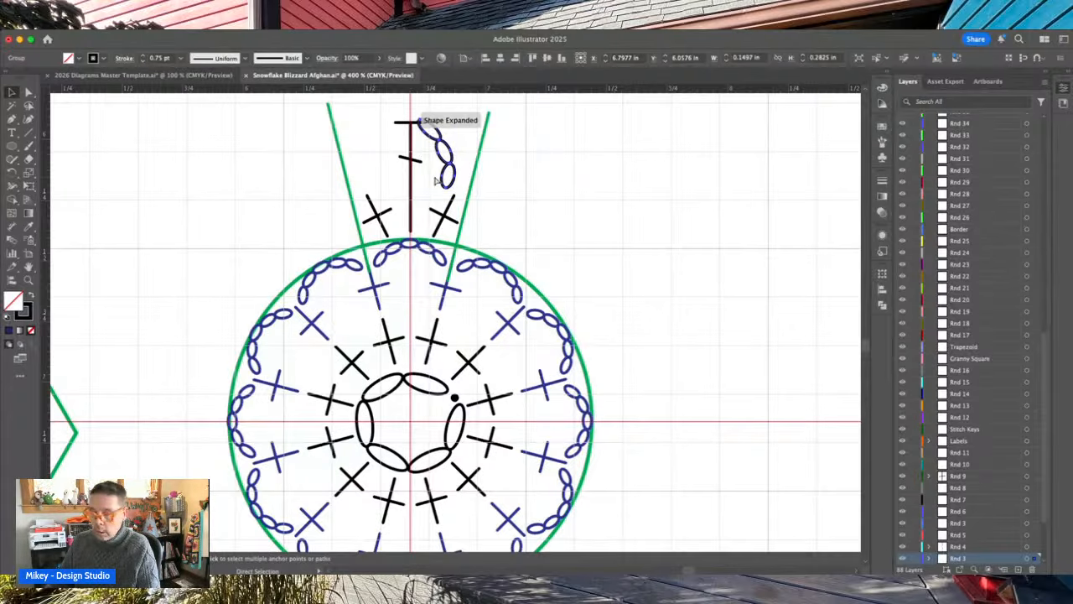
pyautogui.press('super+z')
pyautogui.moveTo(436, 217); pyautogui.dragTo(437, 196)
pyautogui.press('super+z')
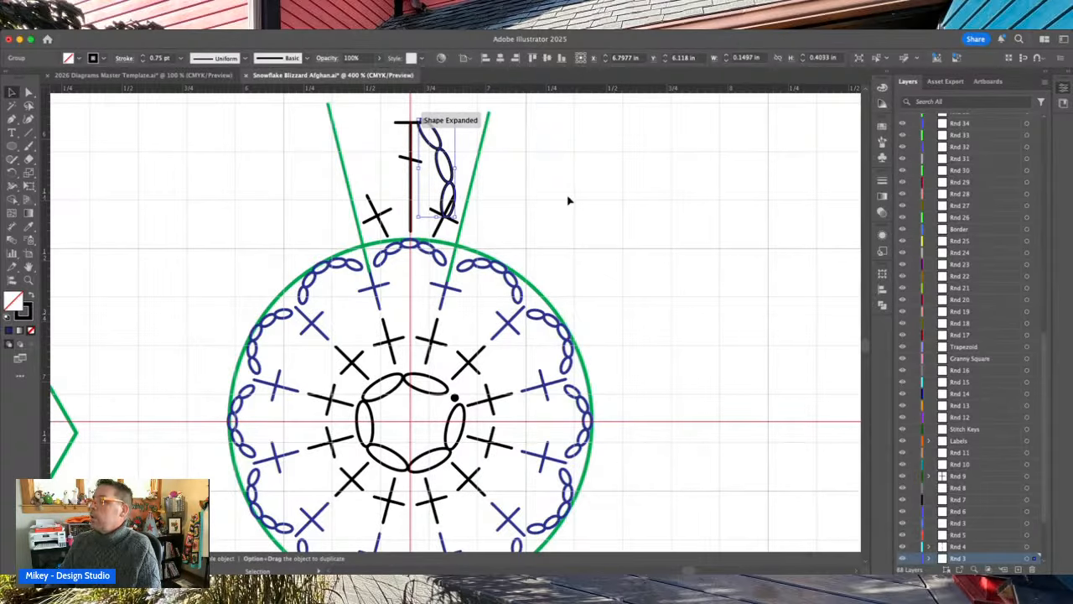
pyautogui.click(568, 200)
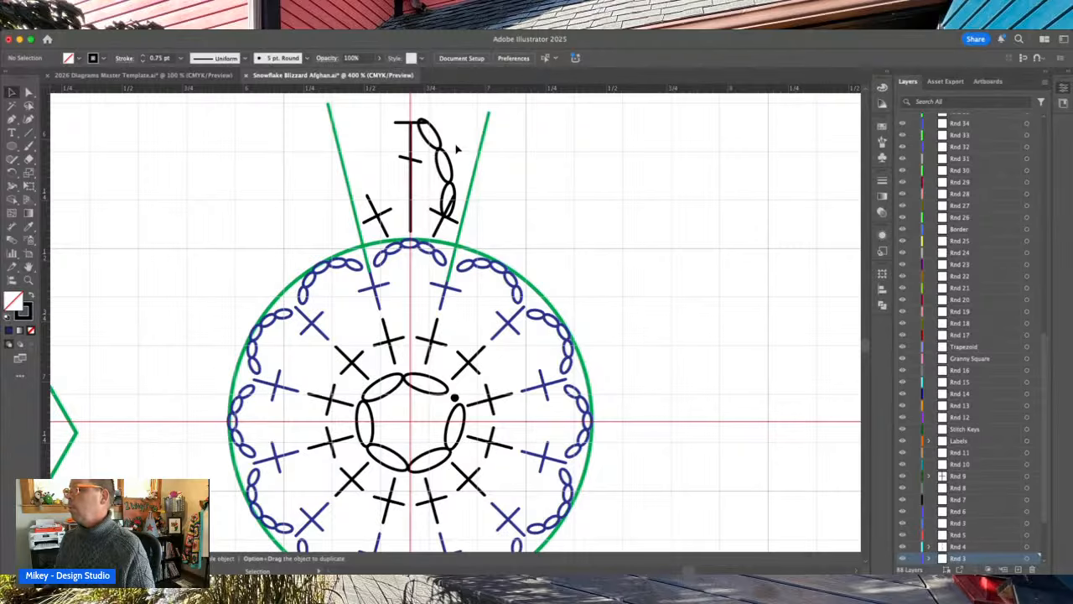
pyautogui.click(442, 184)
pyautogui.press('Delete')
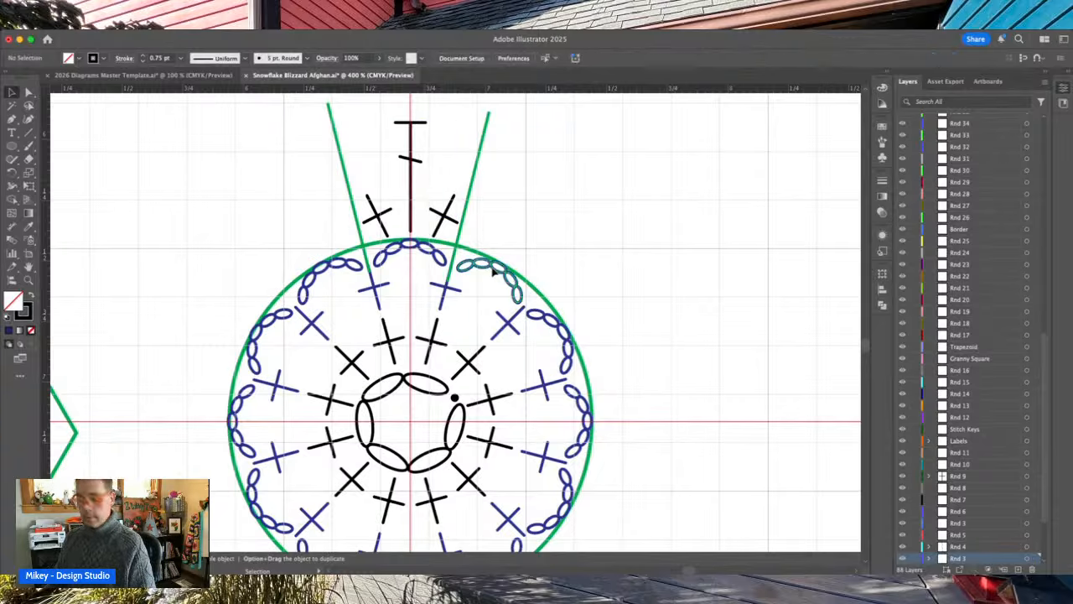
# - Duplicate a Round 2 chain loop into the empty area beside the motif, send the copy to the Rnd 3 layer, and stroke it black
pyautogui.moveTo(495, 270); pyautogui.dragTo(601, 146)
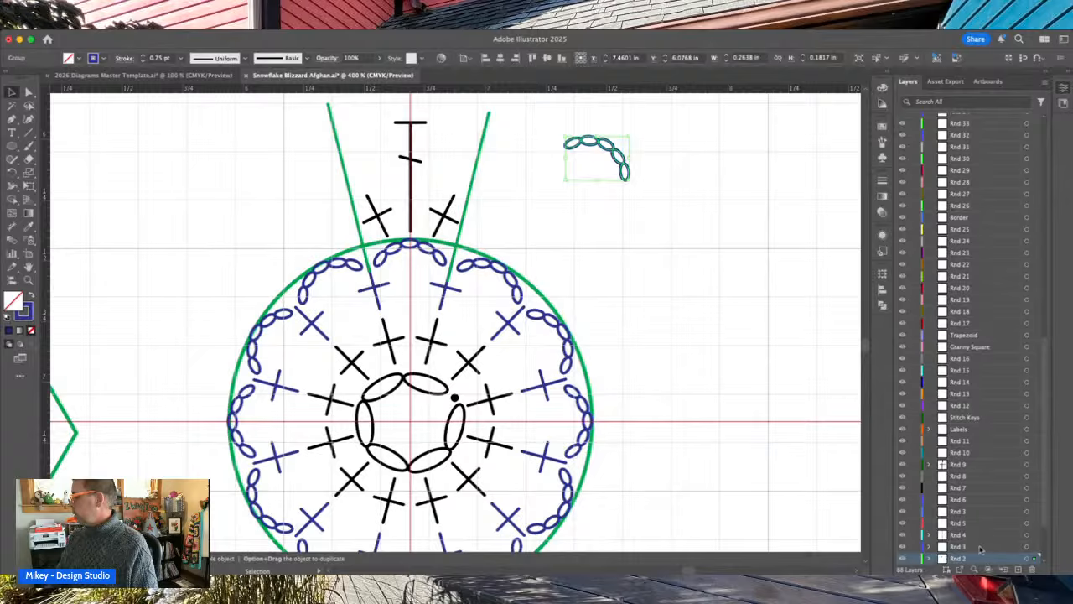
pyautogui.click(980, 547)
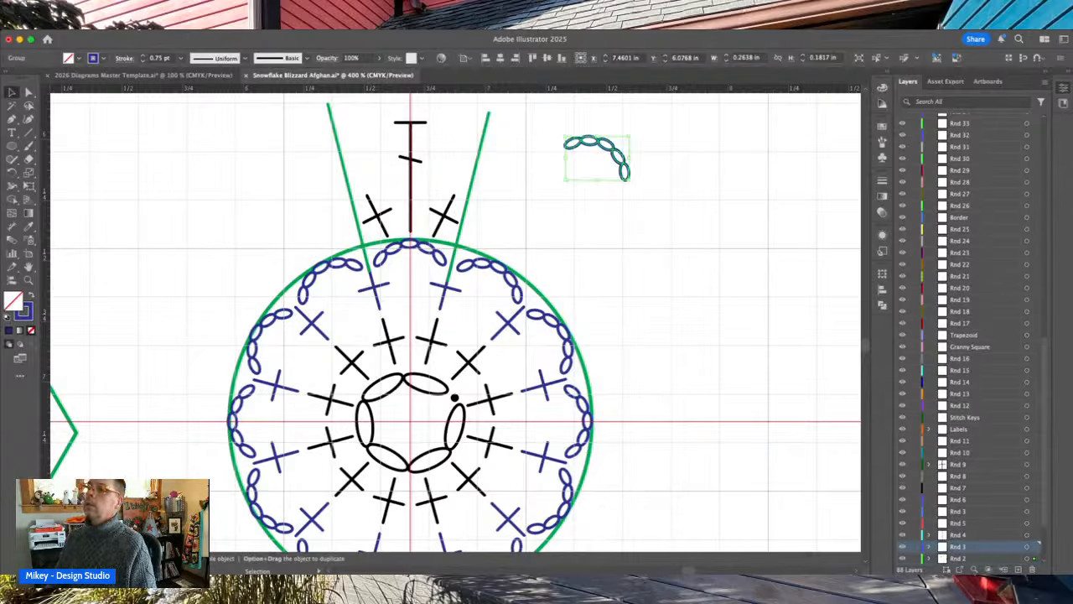
pyautogui.click(285, 110)
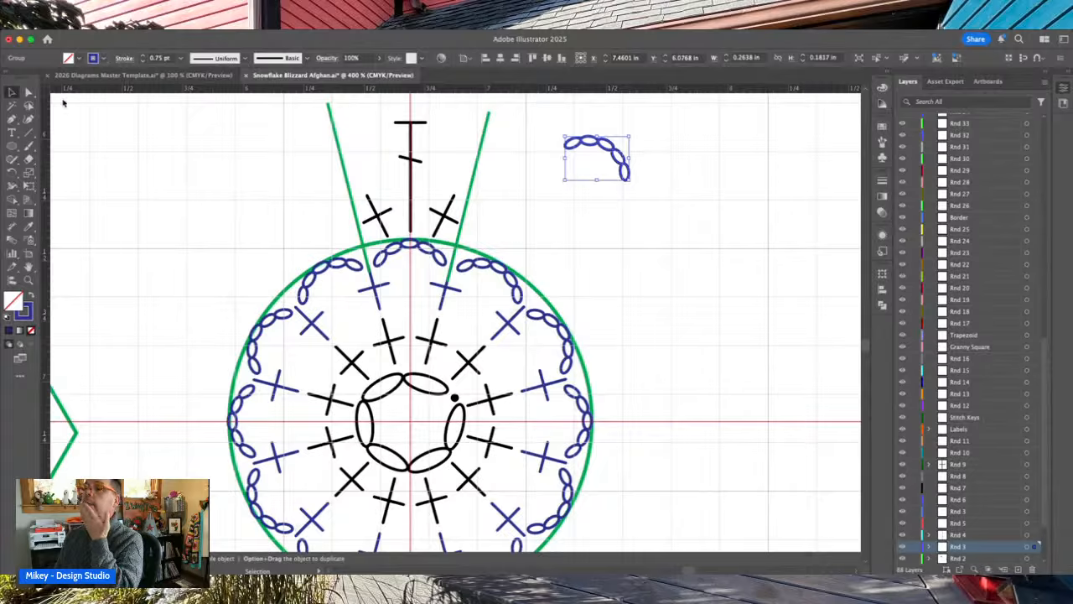
pyautogui.click(32, 115)
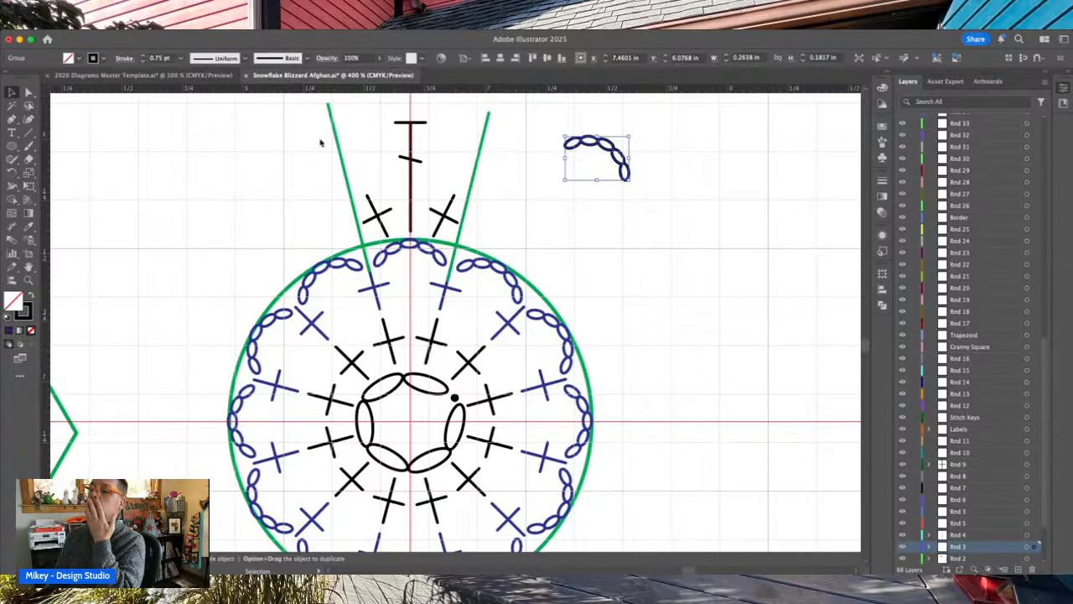
pyautogui.click(655, 178)
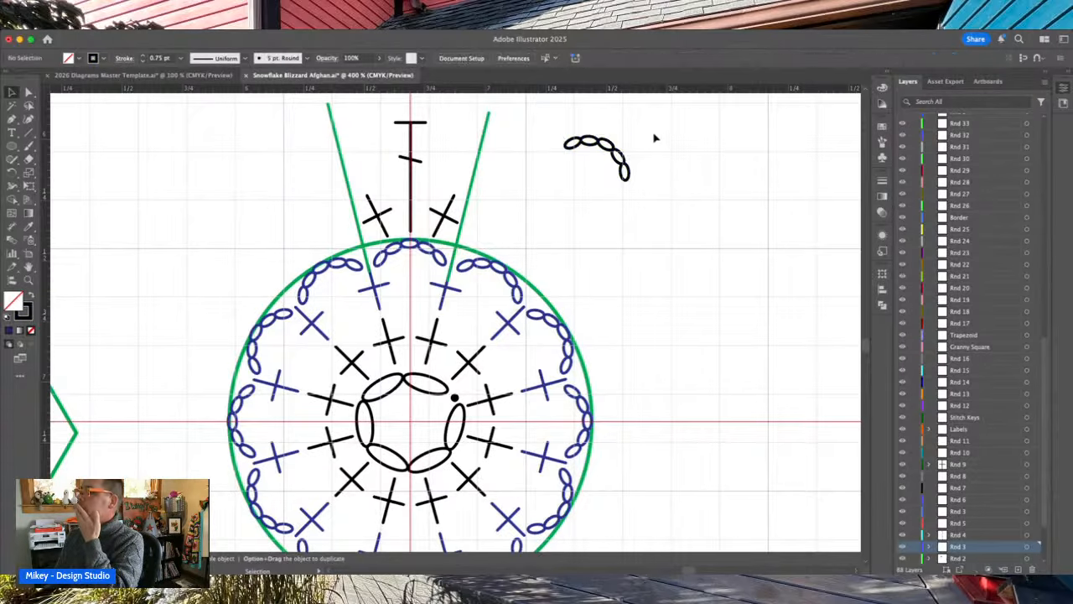
# - Ungroup the black chain loop, cut it down to three chains, and curve them from the right plus stitch toward the crossed-T's top
pyautogui.click(617, 166)
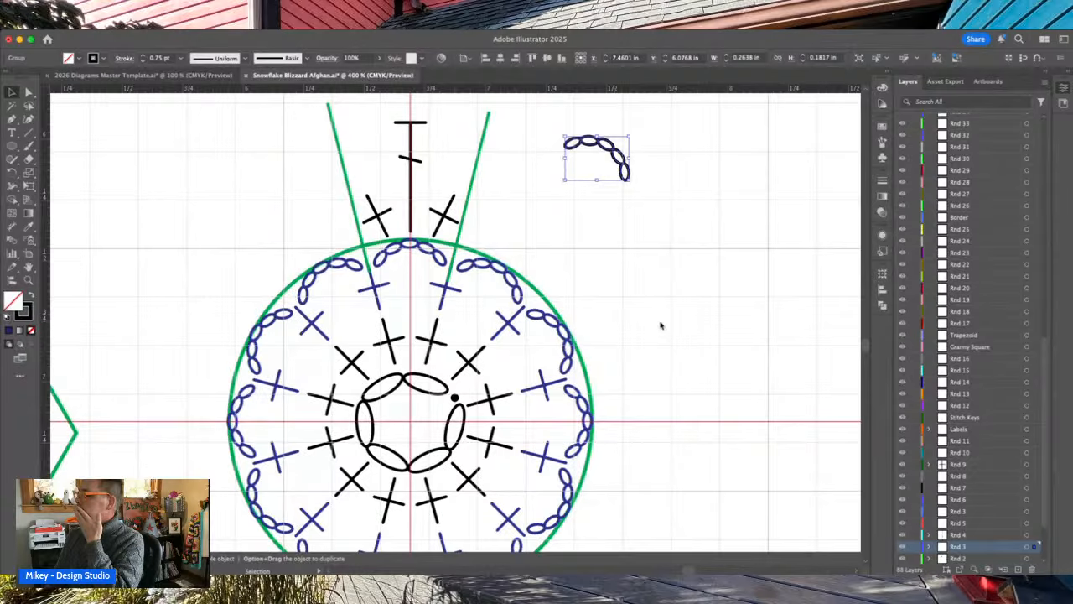
pyautogui.press('super+shift+g')
pyautogui.click(516, 180)
pyautogui.moveTo(549, 127); pyautogui.dragTo(469, 140)
pyautogui.press('Delete')
pyautogui.moveTo(446, 179); pyautogui.dragTo(446, 191)
pyautogui.moveTo(444, 129); pyautogui.dragTo(445, 126)
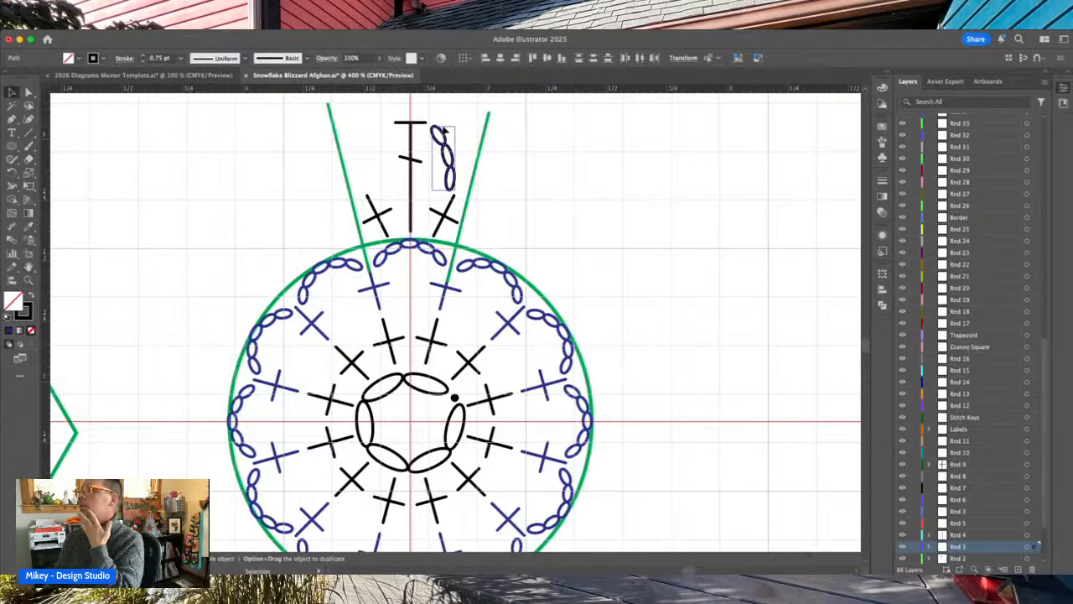
pyautogui.click(671, 223)
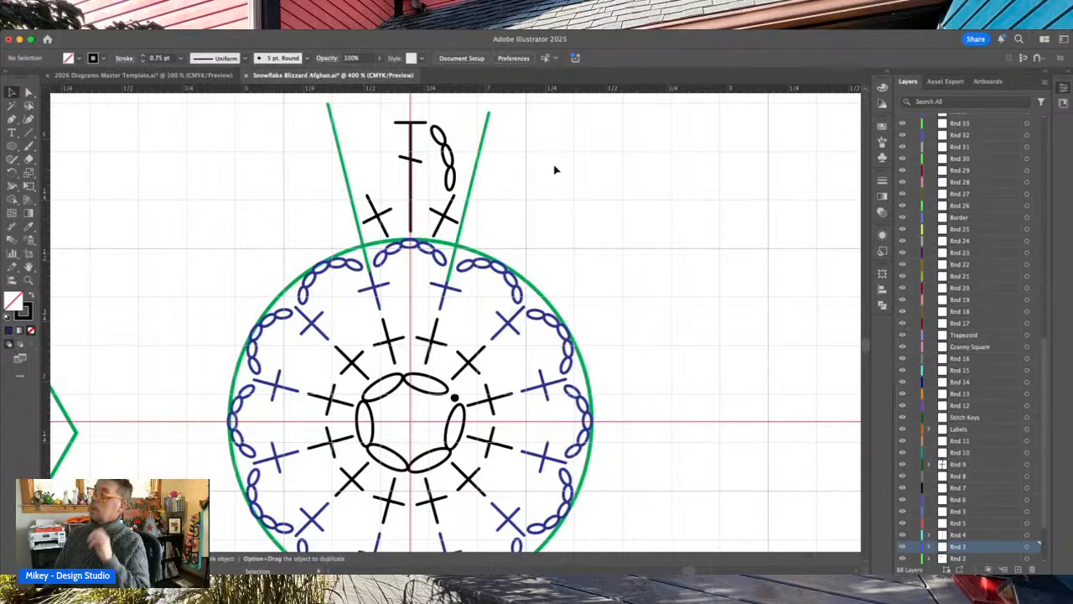
# - Make a mirrored copy of the three-chain curve and place it opposite the original, between the crossed-T and the left plus stitch
pyautogui.click(448, 184)
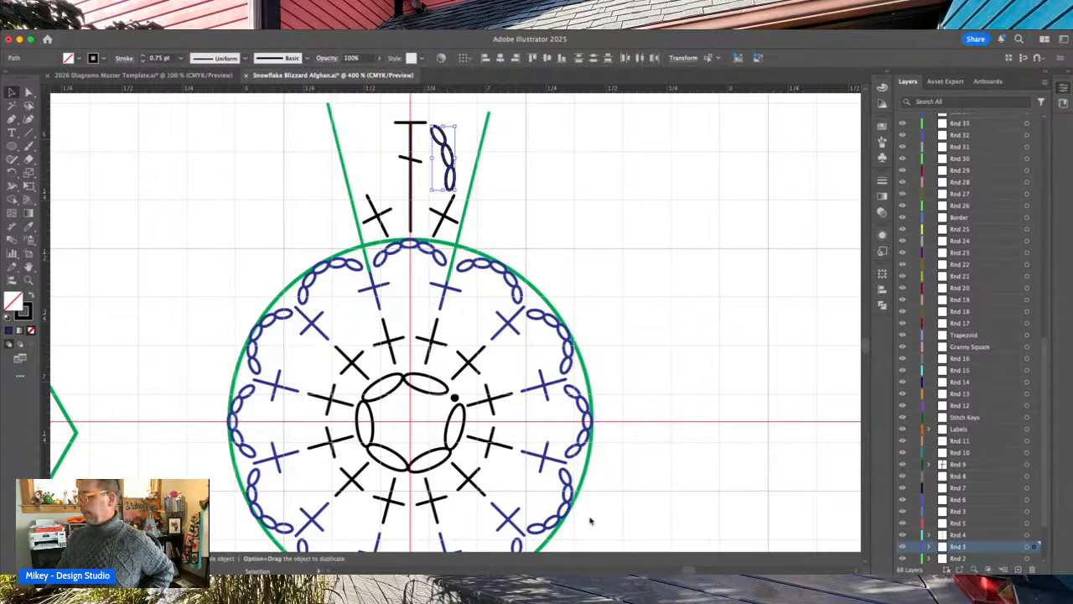
pyautogui.click(590, 548)
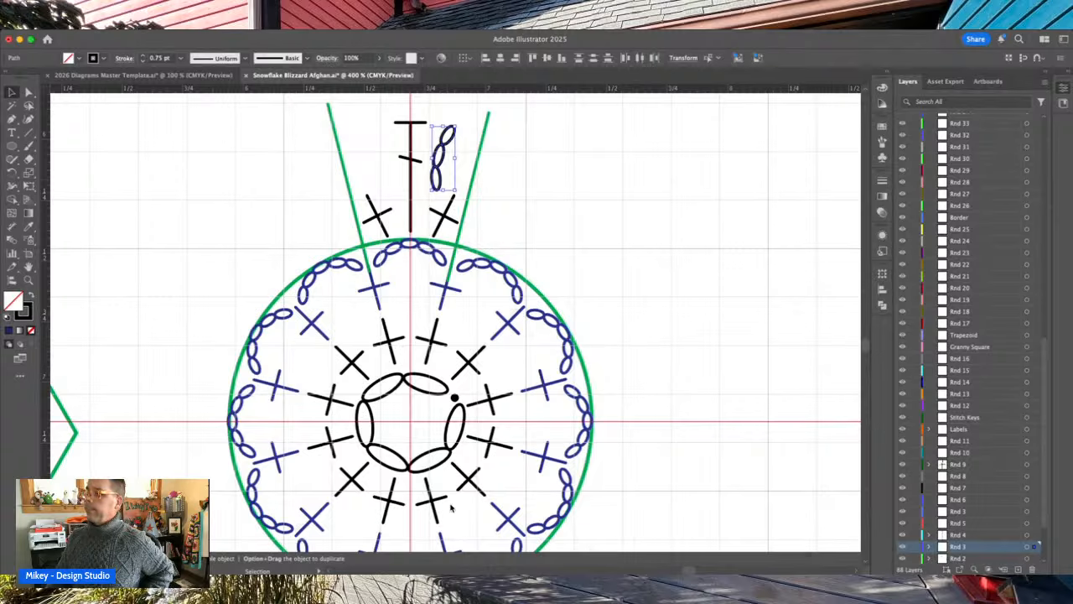
pyautogui.press('super+f')
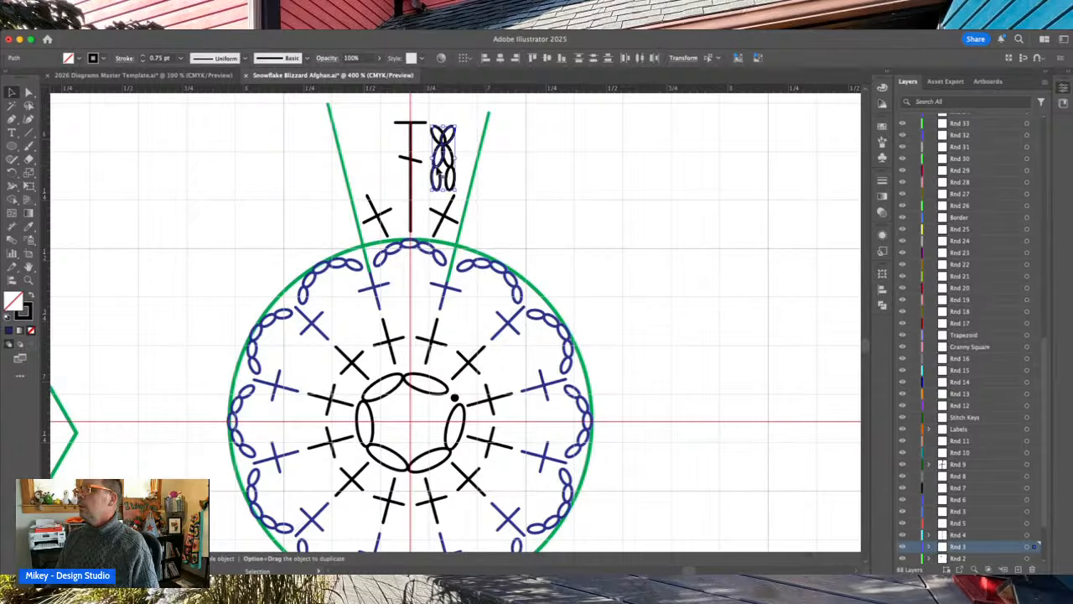
pyautogui.moveTo(440, 172); pyautogui.dragTo(377, 174)
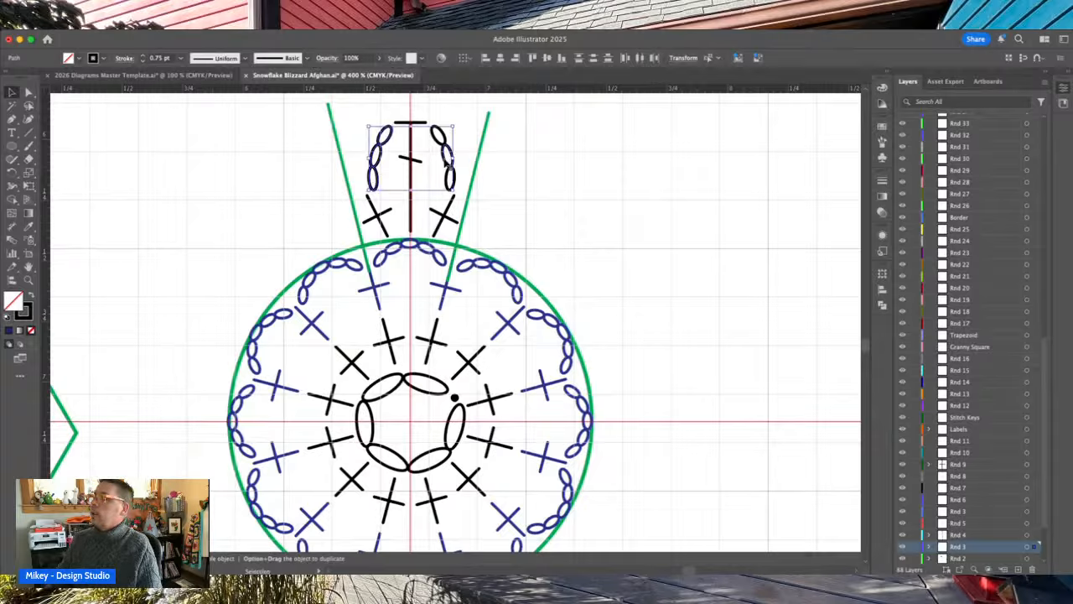
pyautogui.click(477, 126)
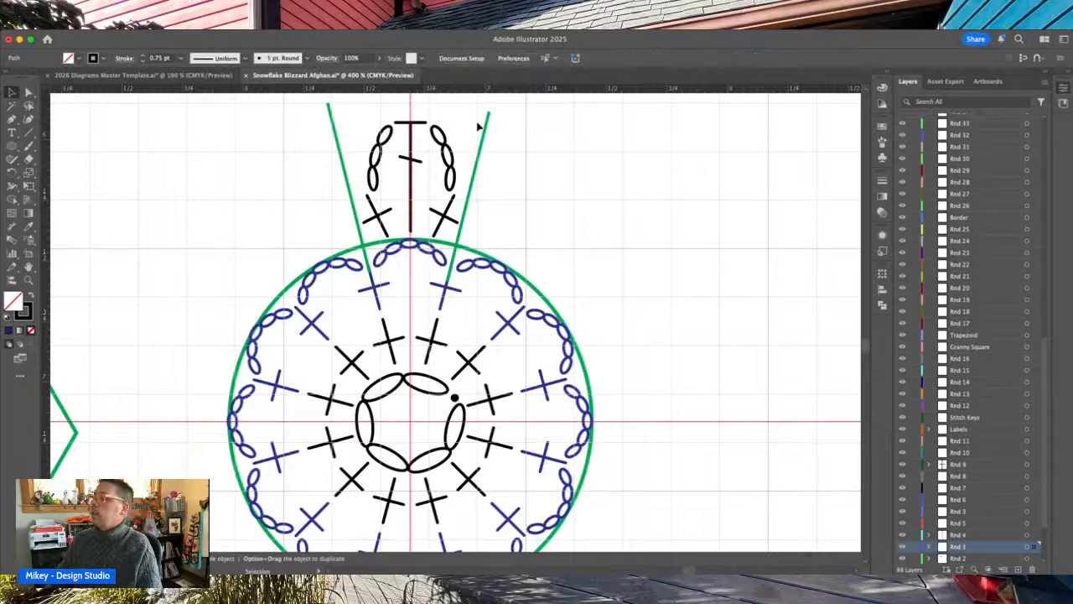
# - Group the two three-chain curves on either side of the crossed-T
pyautogui.click(379, 168)
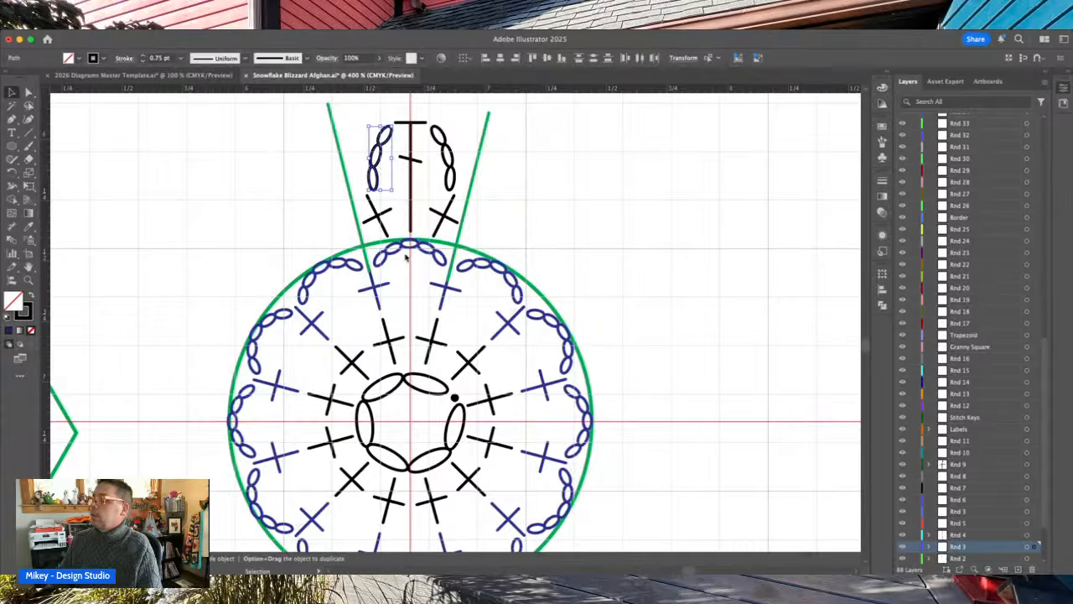
pyautogui.click(453, 127)
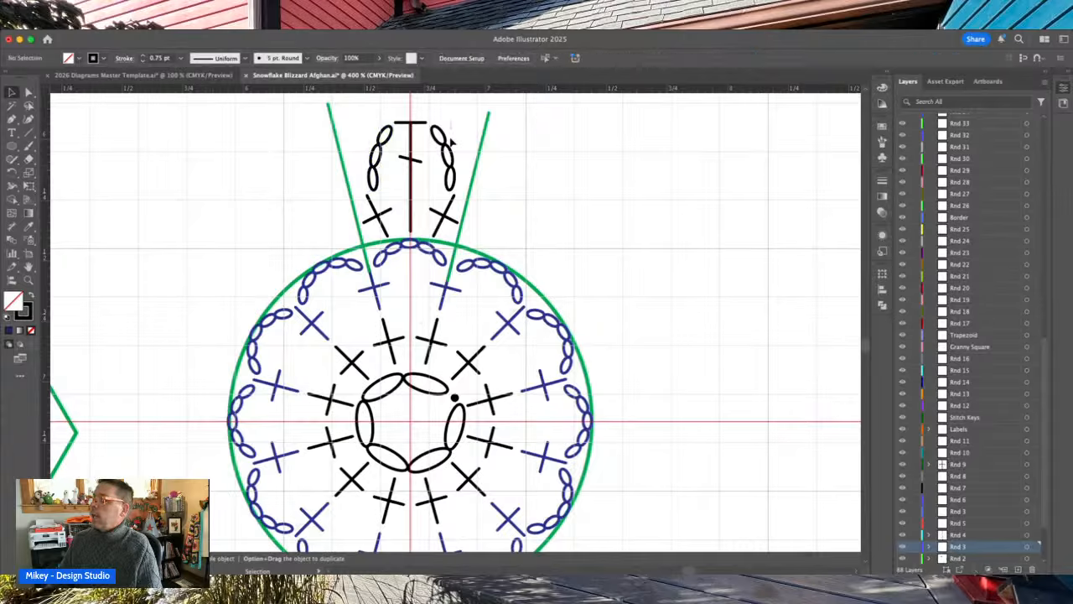
pyautogui.click(447, 178)
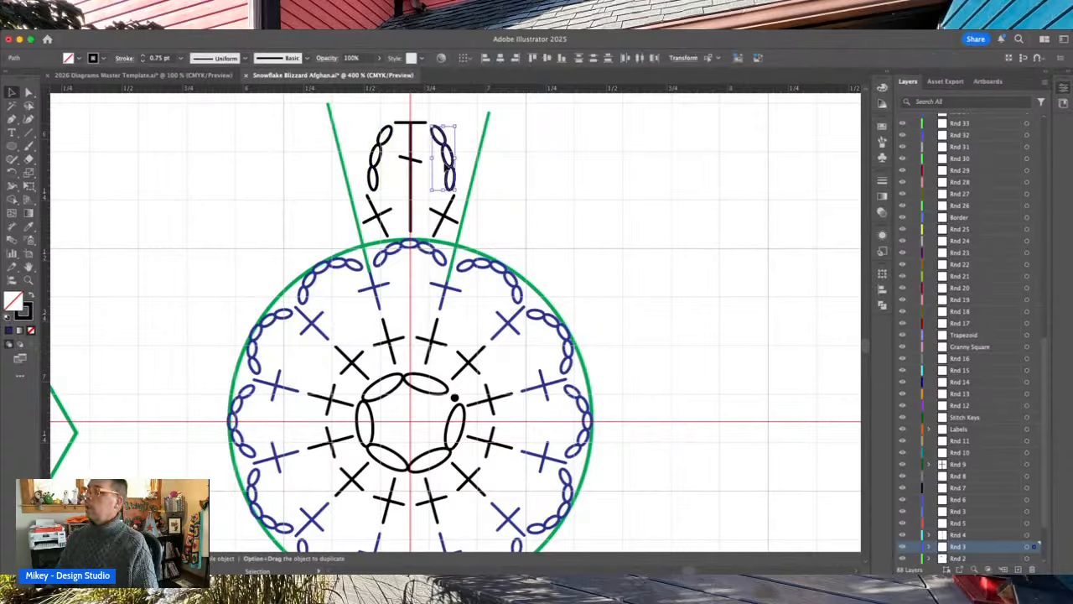
pyautogui.click(462, 139)
pyautogui.click(445, 159)
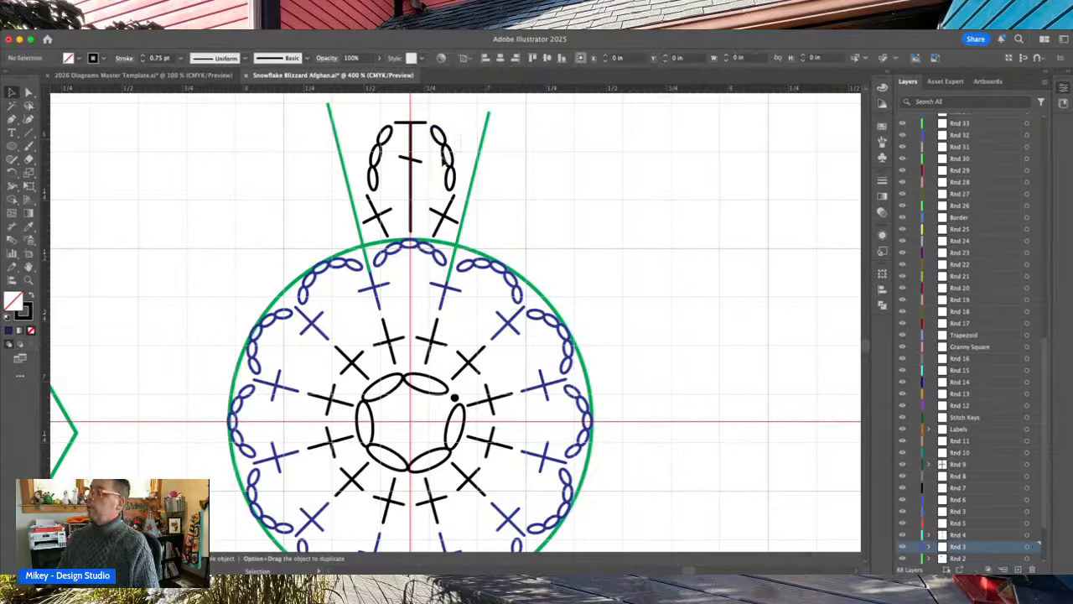
pyautogui.keyDown('shift'); pyautogui.click(380, 154); pyautogui.keyUp('shift')
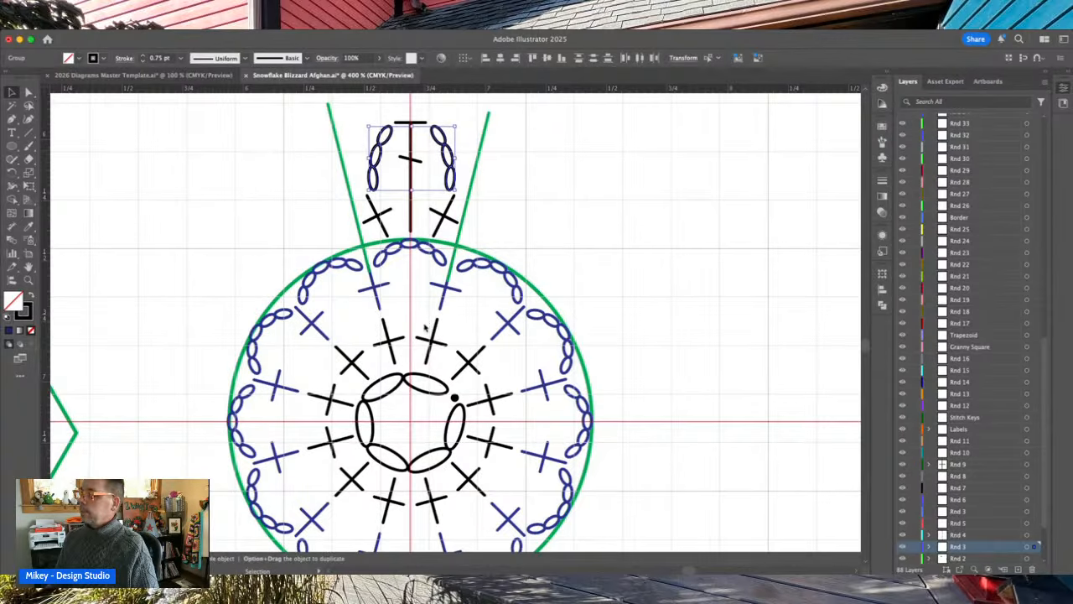
pyautogui.keyDown('shift'); pyautogui.click(478, 155); pyautogui.keyUp('shift')
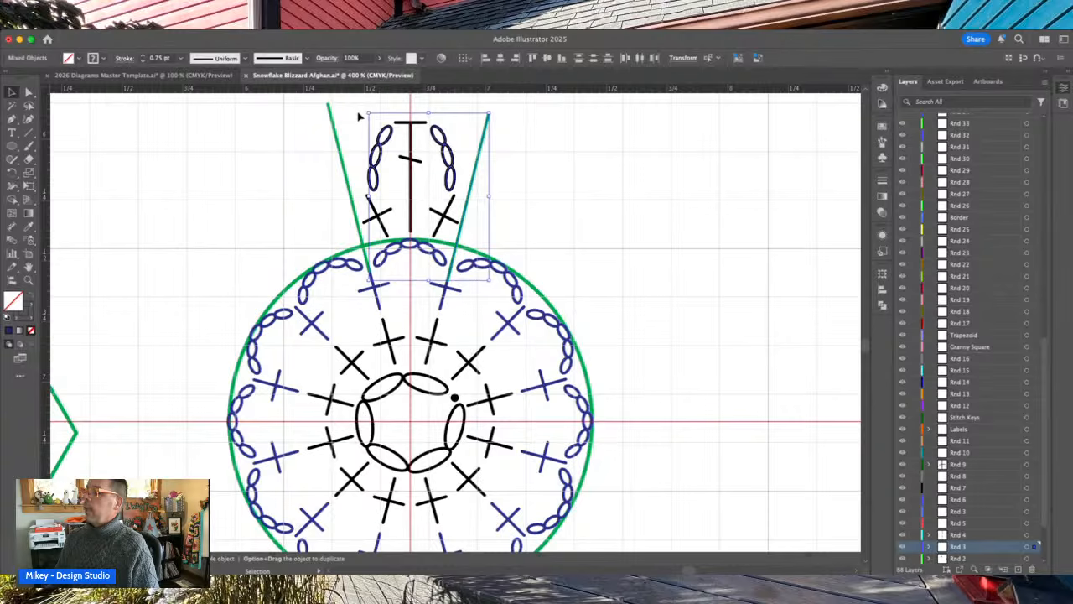
pyautogui.click(355, 114)
# - Center the chain pair horizontally with the crossed-T, and group them with both plus stitches as one Round 3 repeat
pyautogui.click(447, 153)
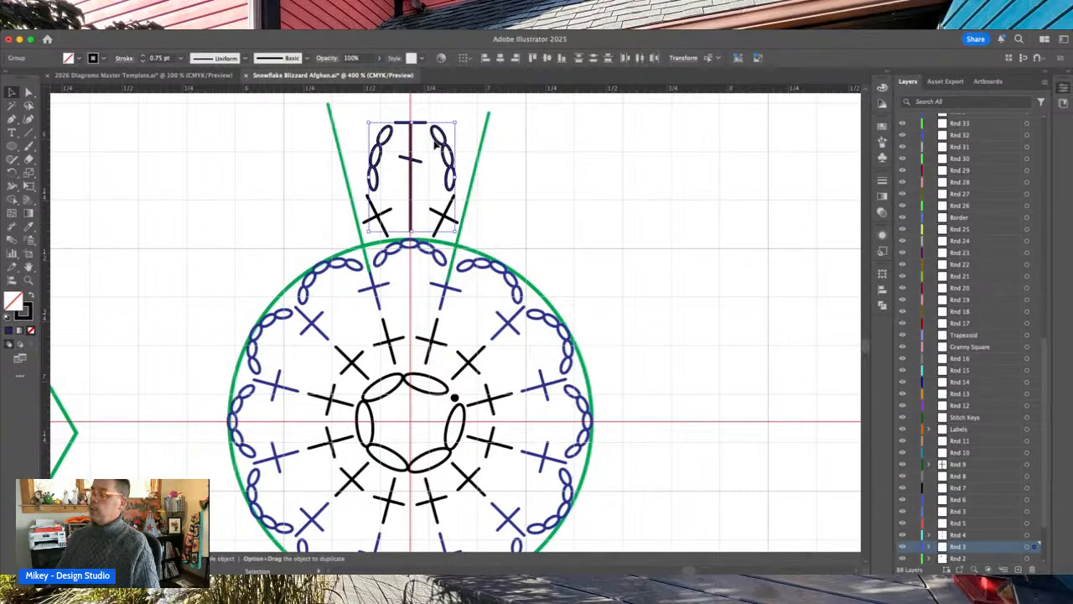
pyautogui.keyDown('shift'); pyautogui.click(410, 141); pyautogui.keyUp('shift')
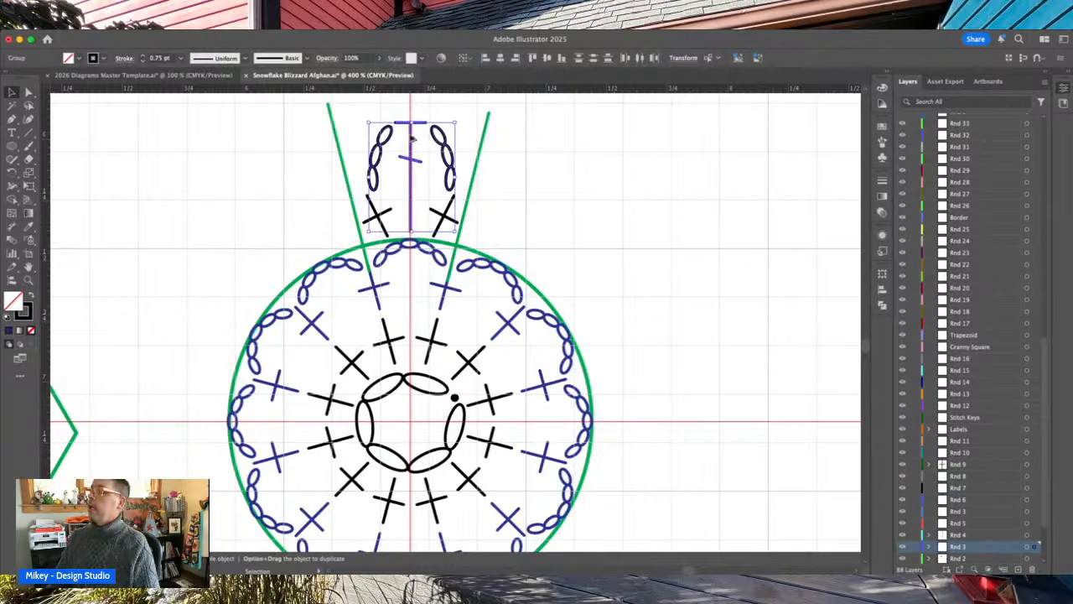
pyautogui.click(500, 59)
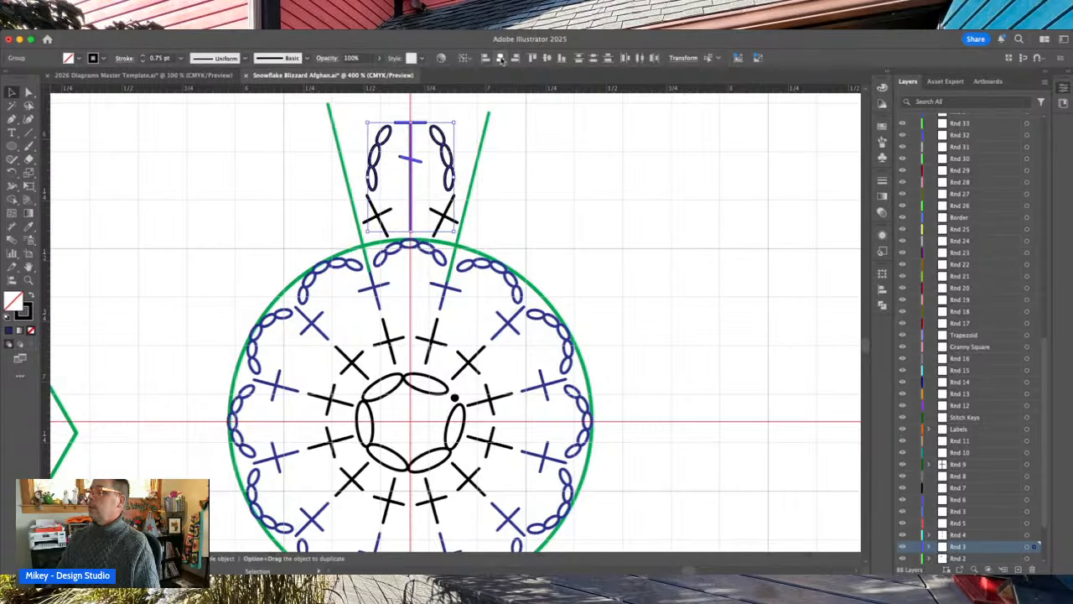
pyautogui.click(587, 170)
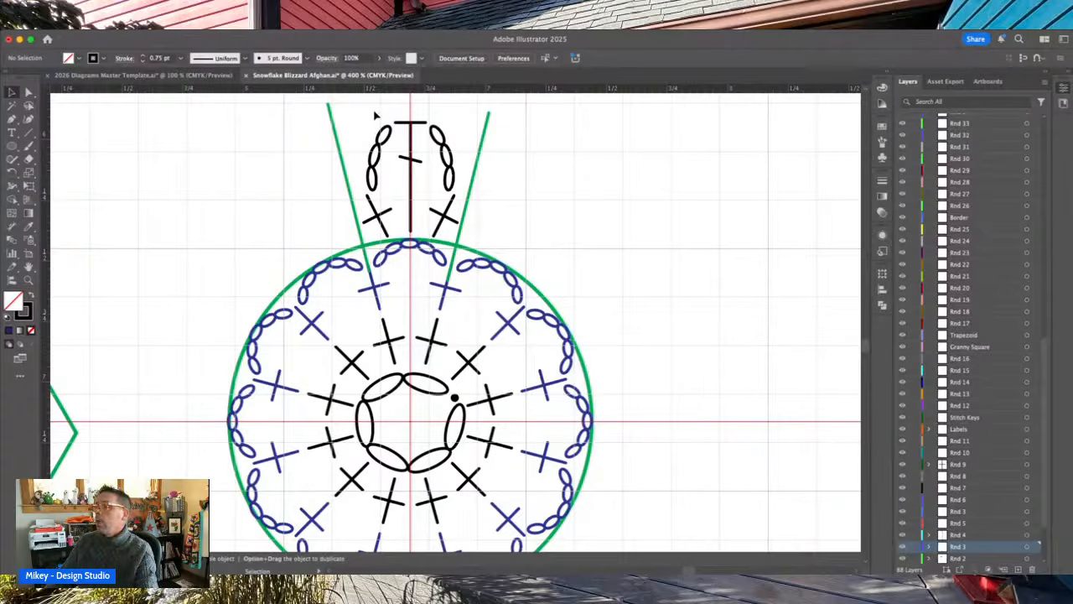
pyautogui.click(448, 221)
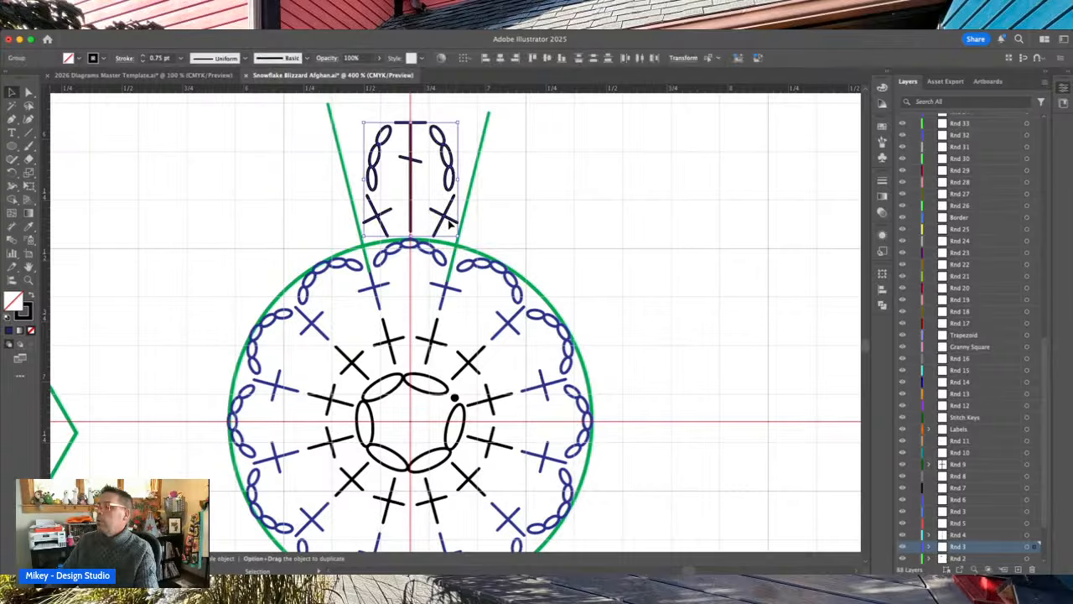
# - Try rotating copies of the grouped Round 3 repeat around the motif's center, one above each of the twelve chain loops
pyautogui.scroll(-3, 240, 256)
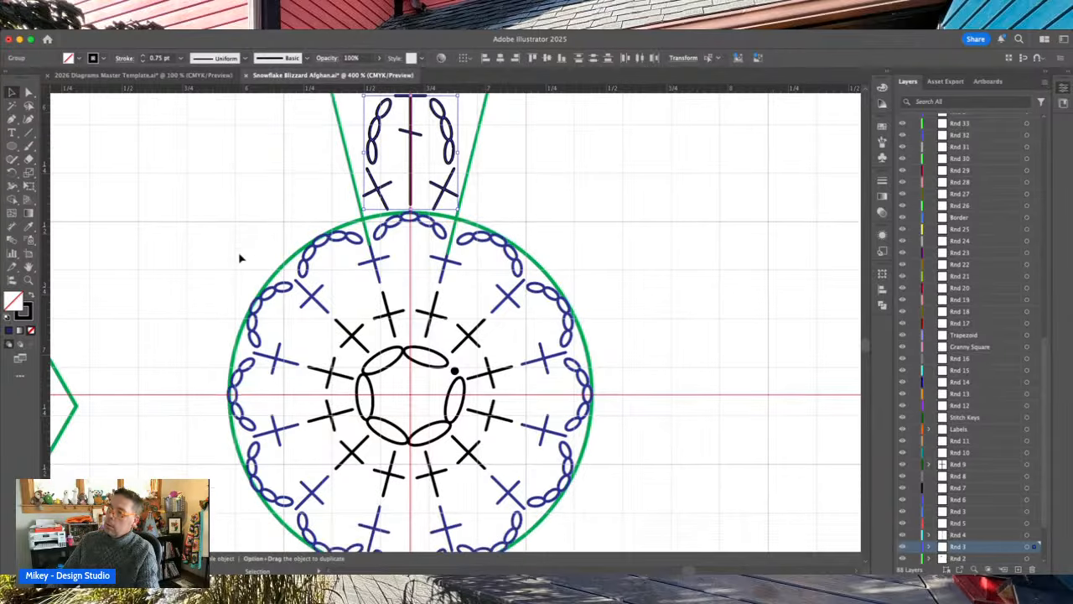
pyautogui.click(12, 172)
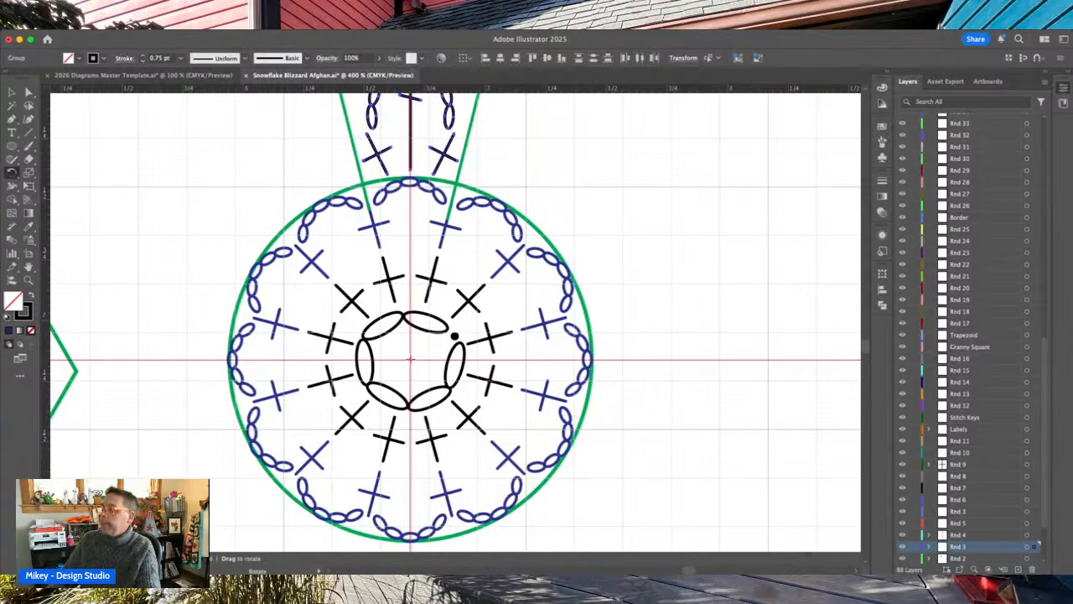
pyautogui.keyDown('alt'); pyautogui.click(410, 359); pyautogui.keyUp('alt')
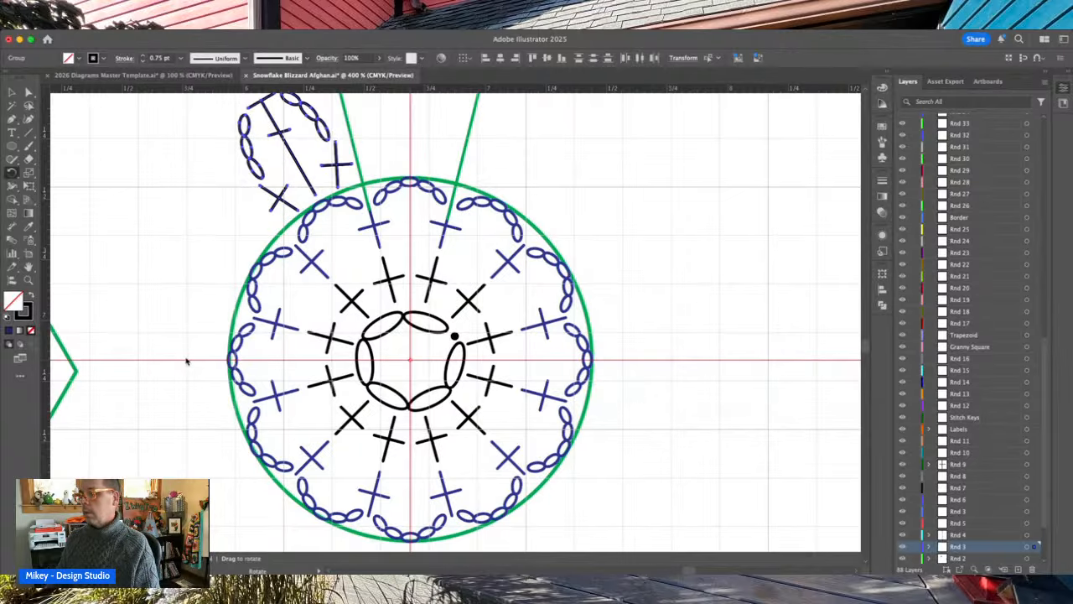
pyautogui.press('super+d')
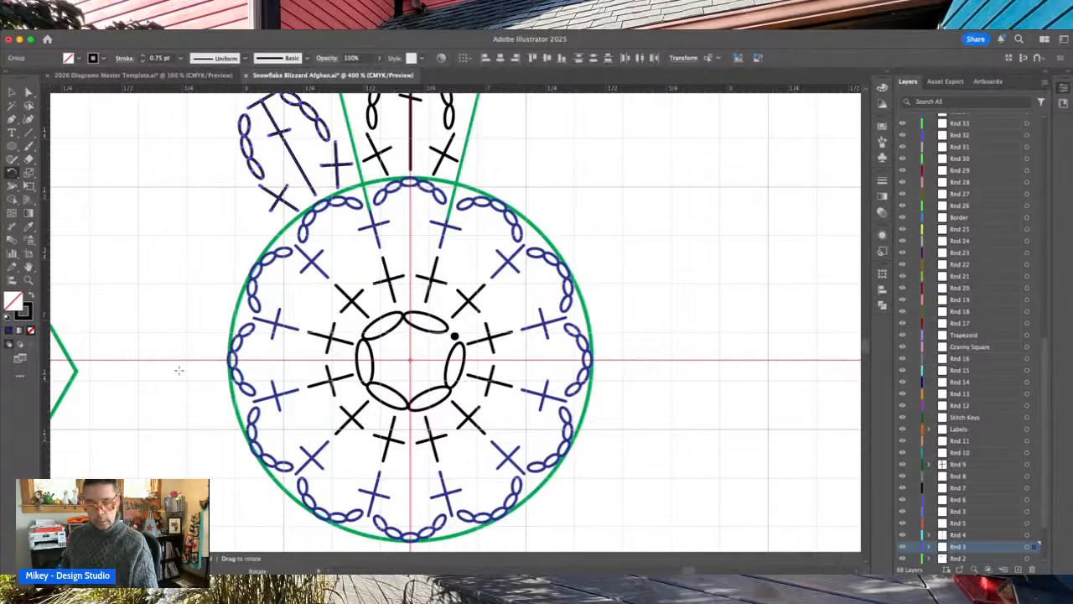
pyautogui.press('super+d')
pyautogui.press('super+d')
pyautogui.press('super+d')
pyautogui.press('super+d')
pyautogui.press('super+d')
pyautogui.press('super+d')
pyautogui.press('super+d')
pyautogui.press('super+d')
pyautogui.press('super+d')
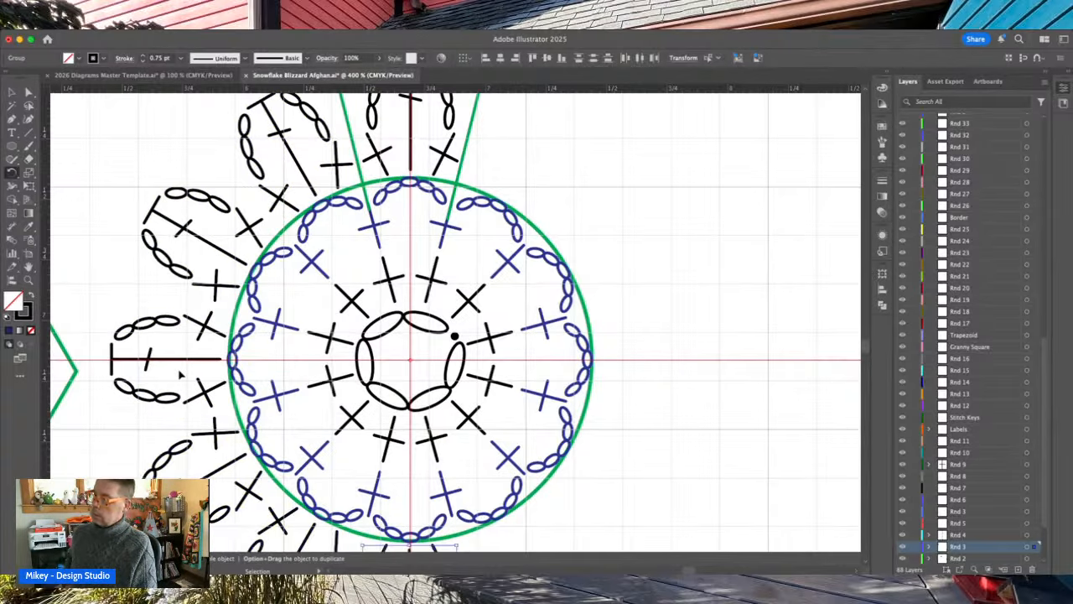
pyautogui.press('super+d')
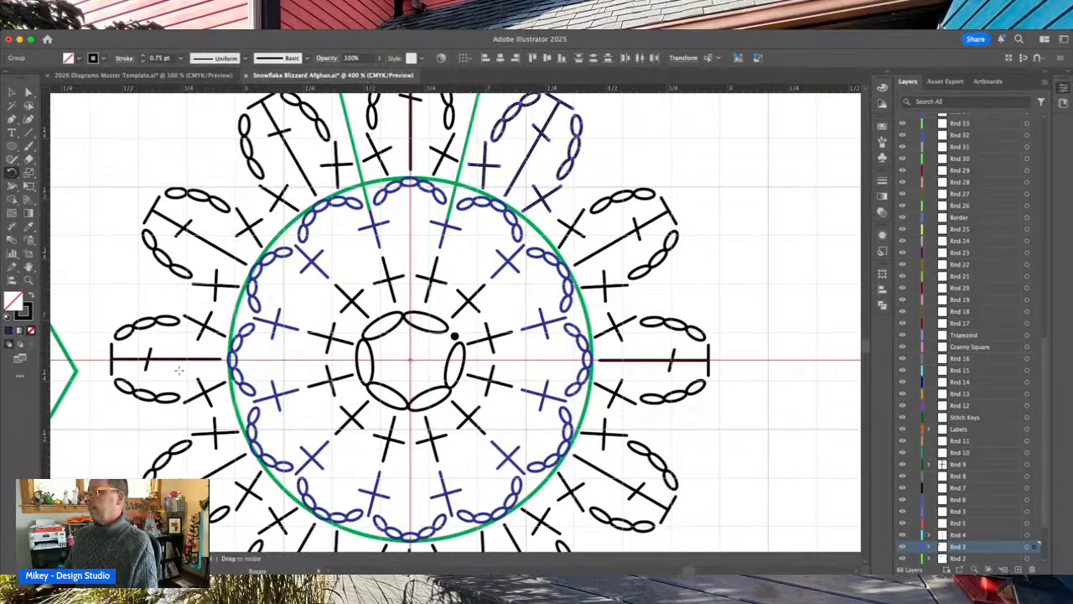
pyautogui.press('super+minus')
pyautogui.press('super+minus')
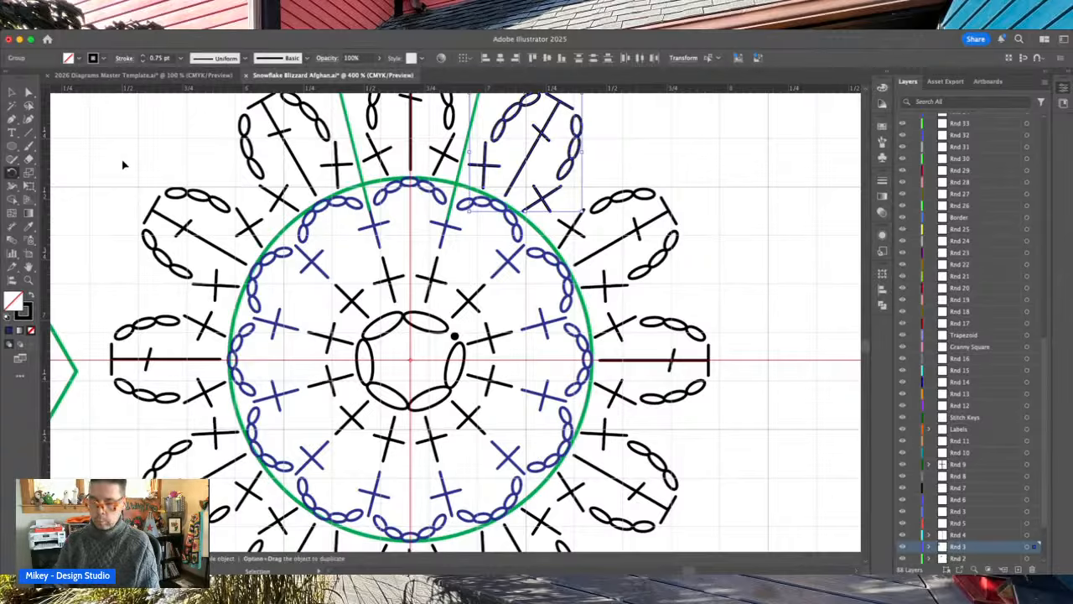
pyautogui.scroll(-3, 123, 160)
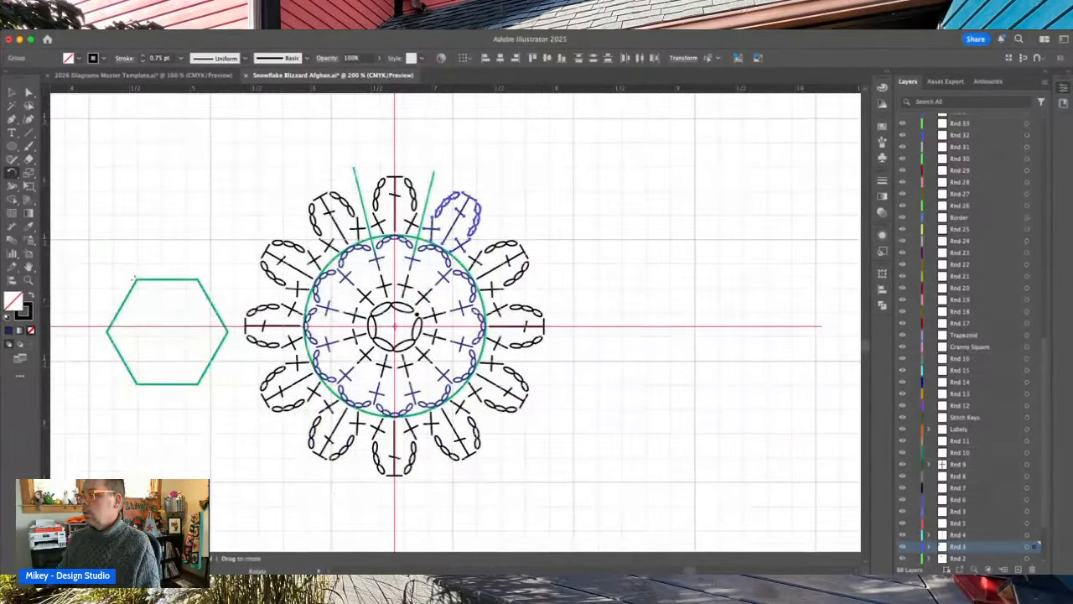
# - Move the green hexagon guide farther away from the motif, down and to the left
pyautogui.press('v')
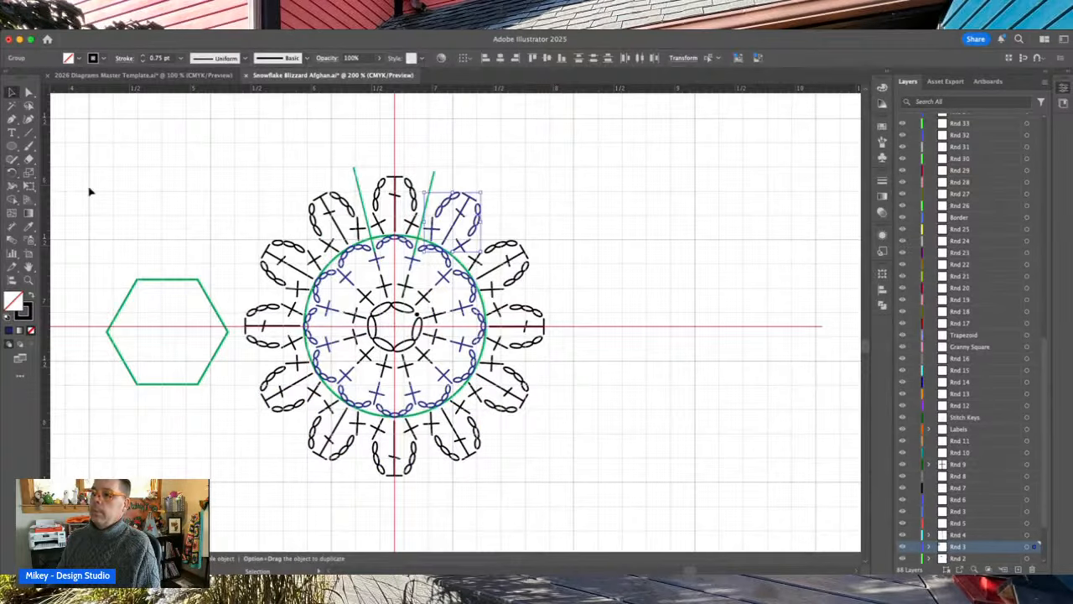
pyautogui.click(214, 365)
pyautogui.scroll(-3, 218, 383)
pyautogui.hscroll(-5, 297, 376)
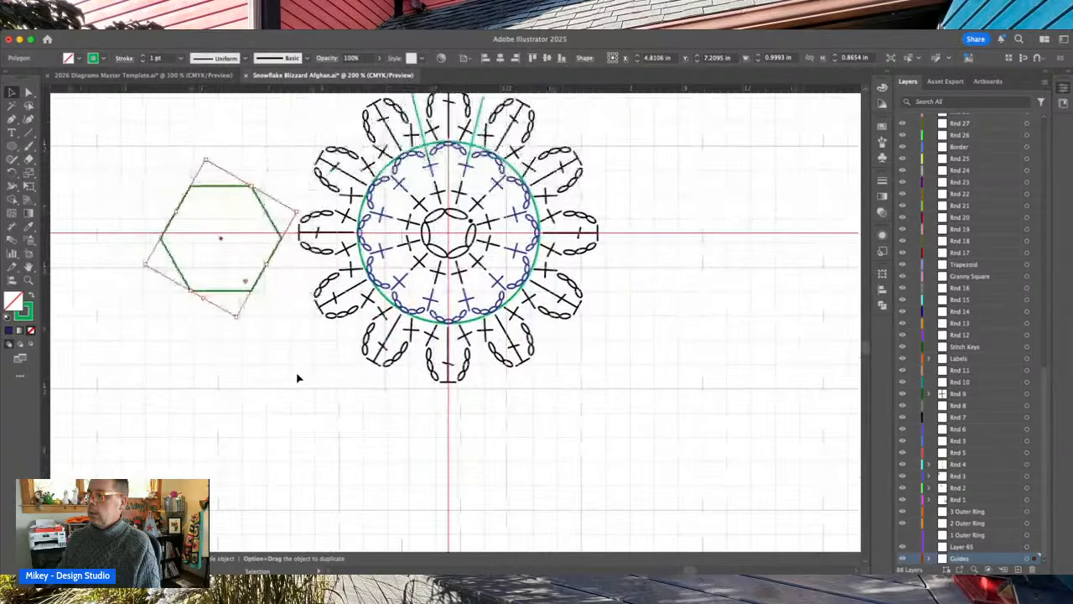
pyautogui.moveTo(332, 241); pyautogui.dragTo(125, 468)
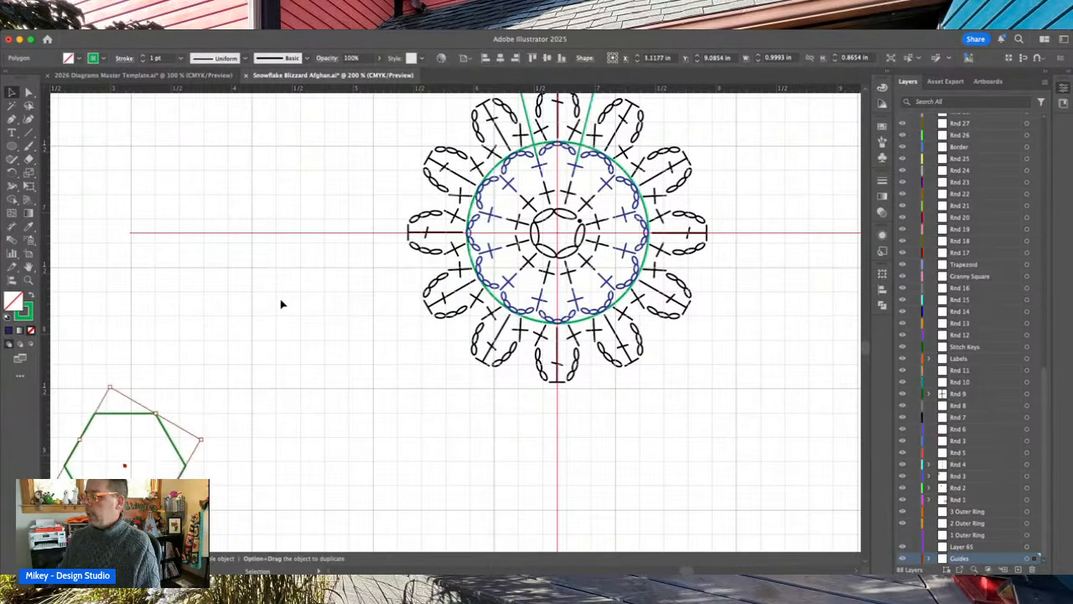
pyautogui.scroll(-3, 281, 304)
pyautogui.click(282, 304)
pyautogui.scroll(5, 282, 304)
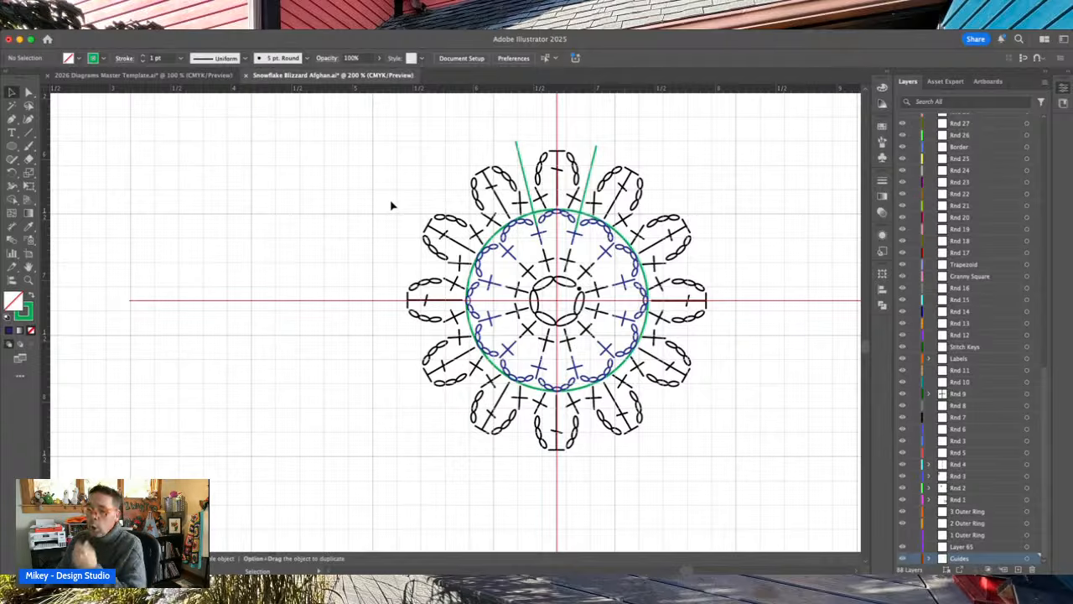
# - Undo the hexagon guide's move and all the rotated copies, back to the single Round 3 repeat above the top loop
pyautogui.press('super+z')
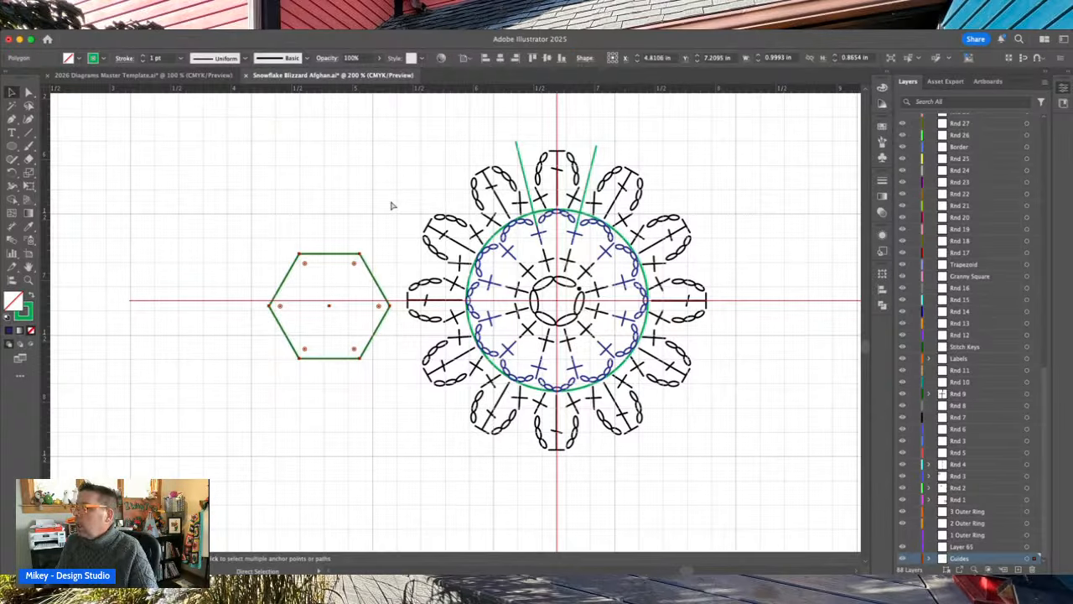
pyautogui.press('super+z')
pyautogui.press('super+z')
pyautogui.press('super+z')
pyautogui.press('super+z')
pyautogui.press('super+z')
pyautogui.press('super+z')
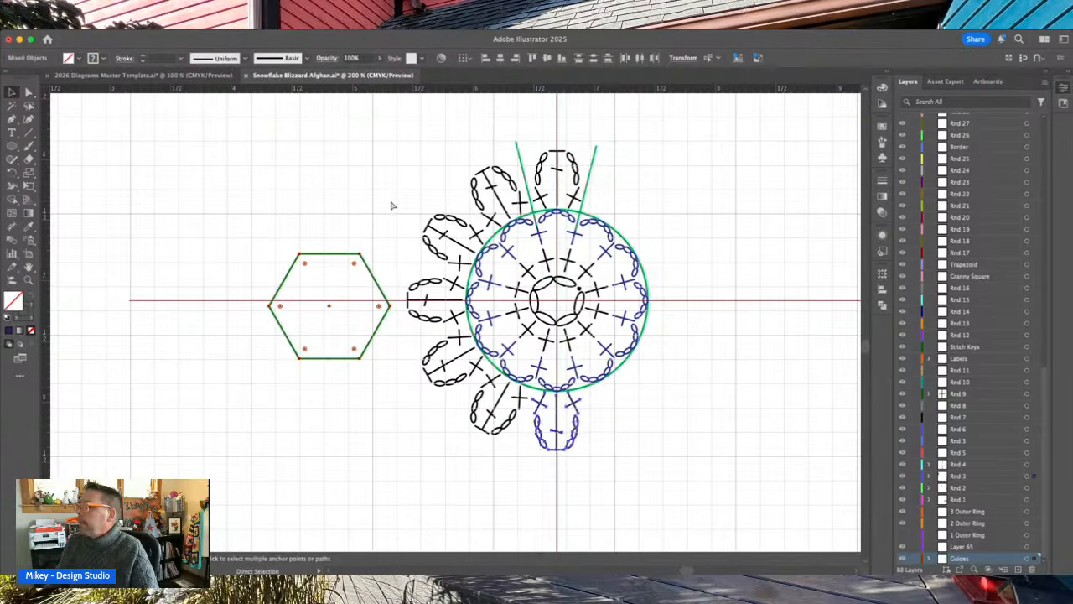
pyautogui.press('super+z')
pyautogui.press('super+z')
pyautogui.press('super+z')
pyautogui.press('super+z')
pyautogui.press('super+z')
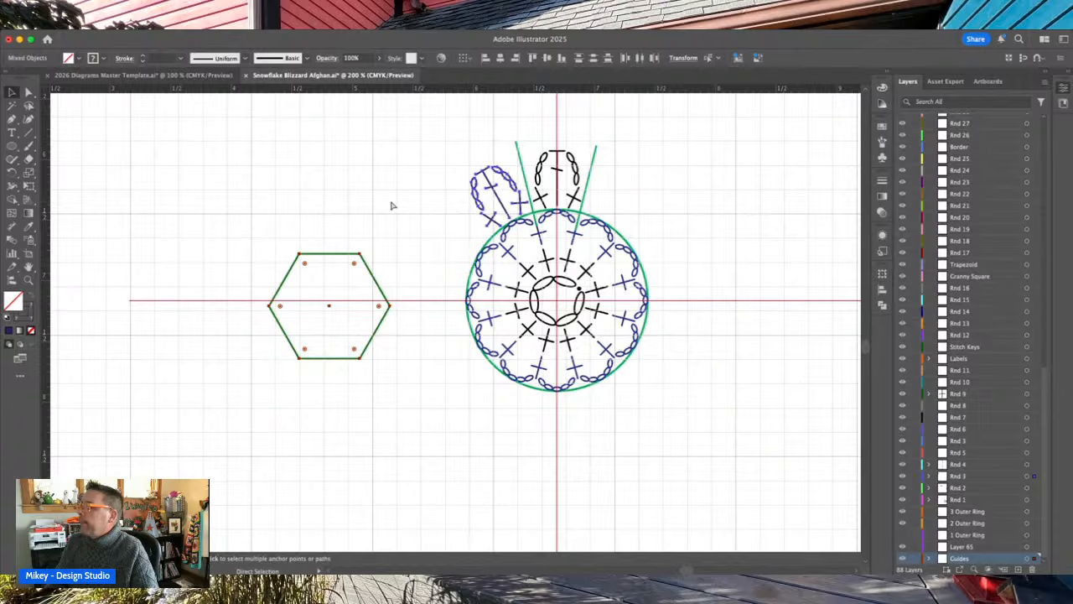
pyautogui.press('super+z')
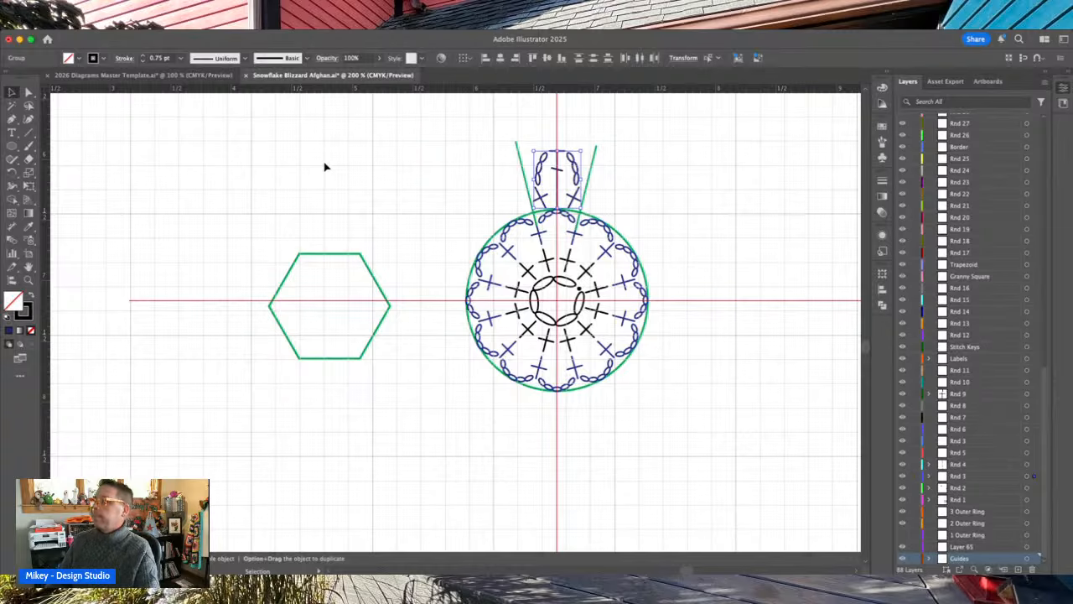
# - Rotate a copy of the grouped Round 3 repeat around the motif's center onto the chain loop just left of the top one
pyautogui.click(479, 173)
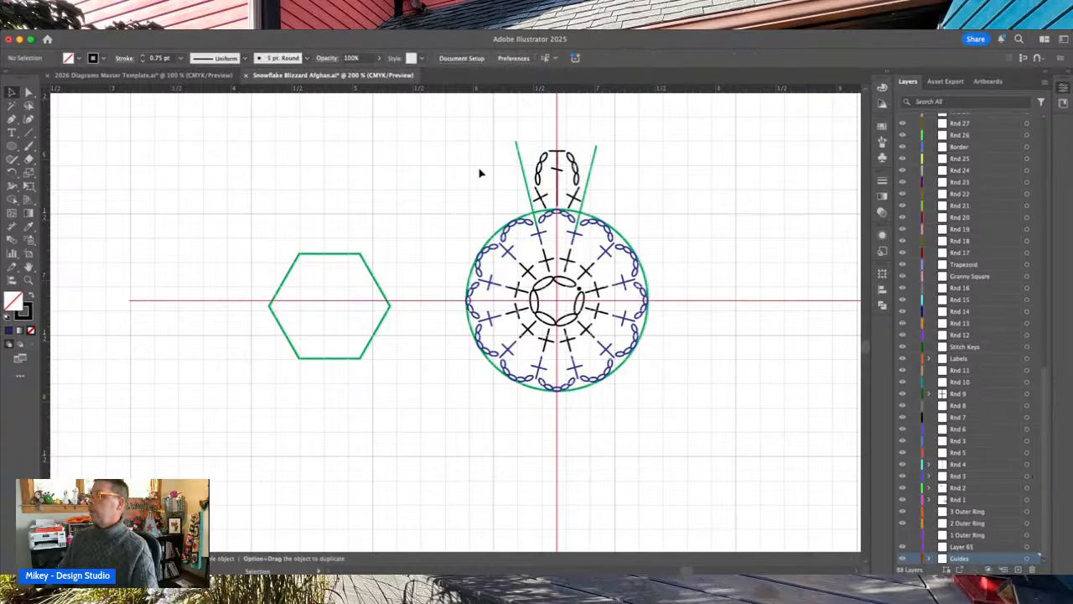
pyautogui.click(578, 203)
pyautogui.click(13, 174)
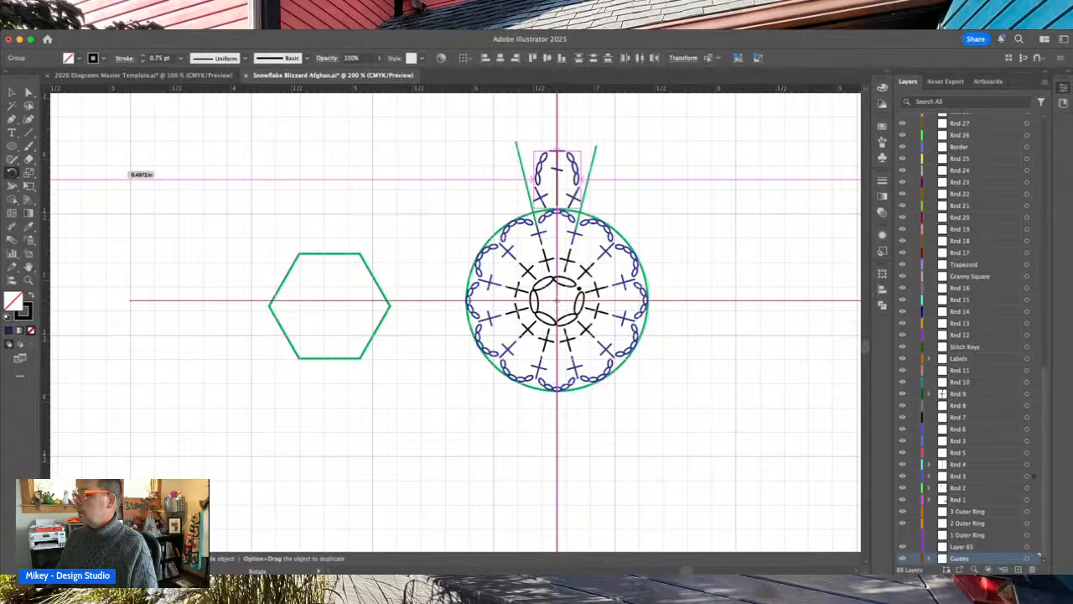
pyautogui.moveTo(554, 304); pyautogui.dragTo(557, 306)
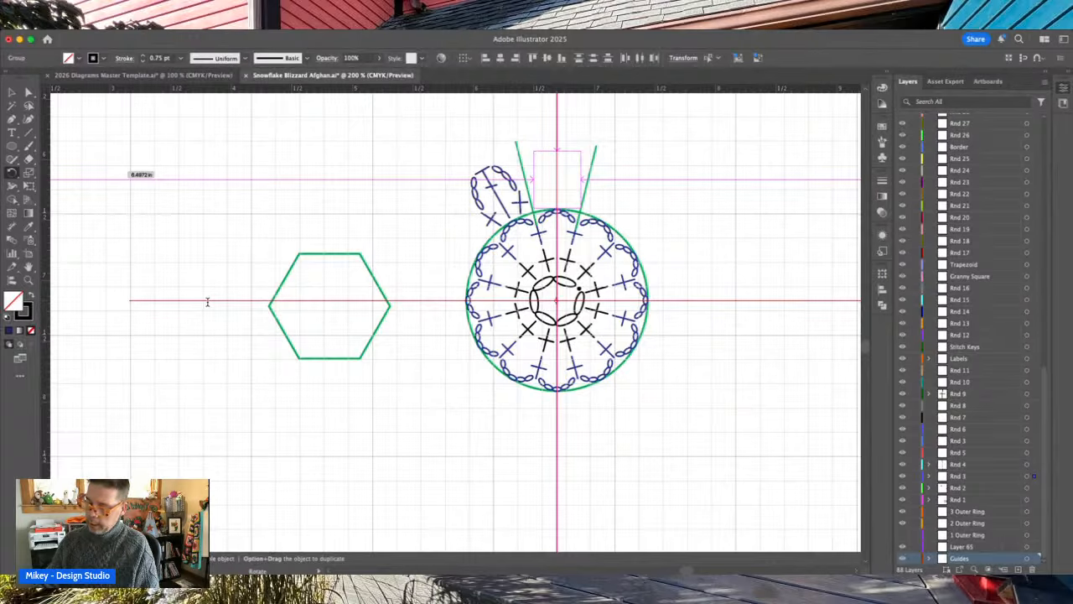
pyautogui.moveTo(223, 401); pyautogui.dragTo(198, 375)
pyautogui.click(13, 94)
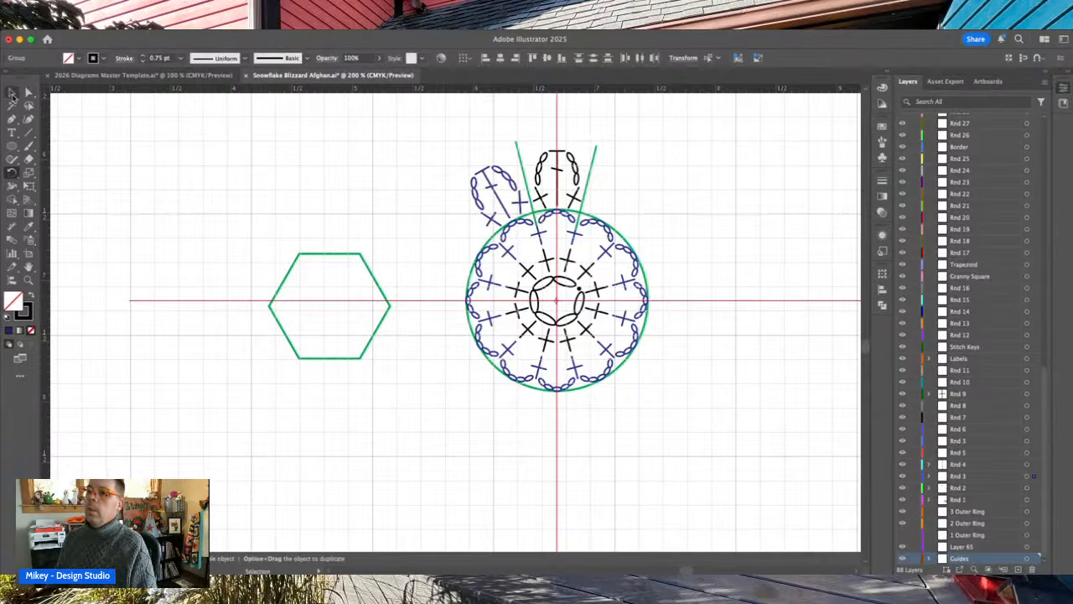
pyautogui.click(373, 200)
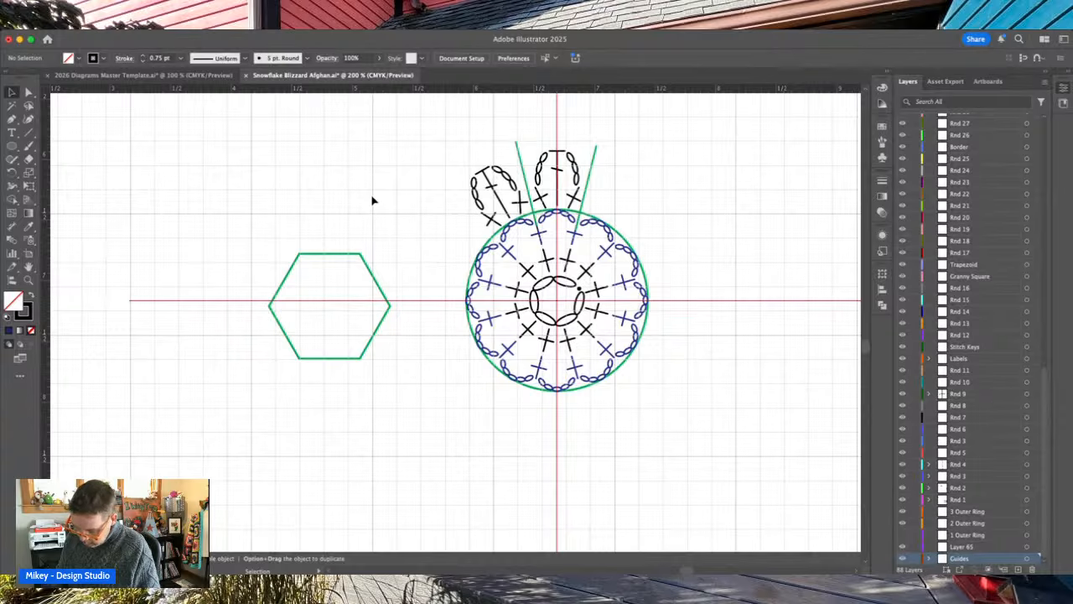
# - Move the green hexagon guide farther away from the motif, down and to the left
pyautogui.press('a')
pyautogui.press('super+equal')
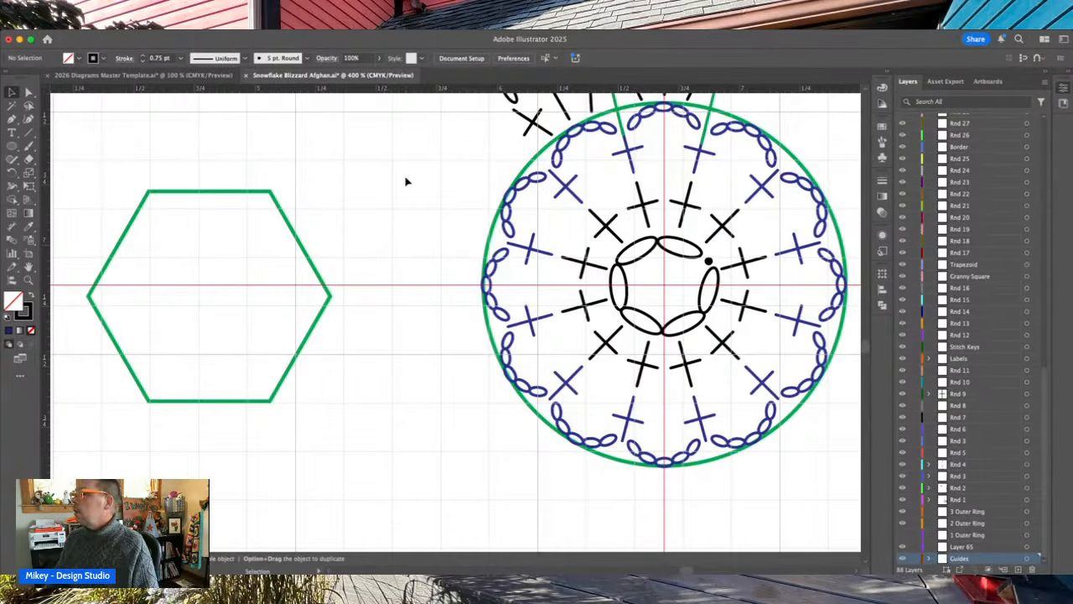
pyautogui.click(312, 326)
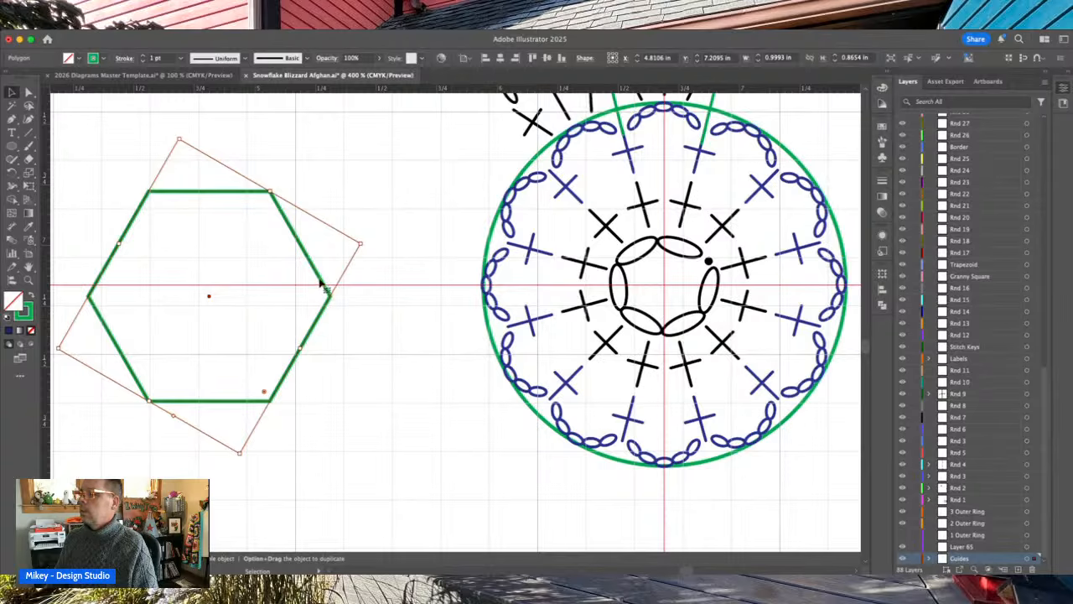
pyautogui.moveTo(321, 285); pyautogui.dragTo(84, 446)
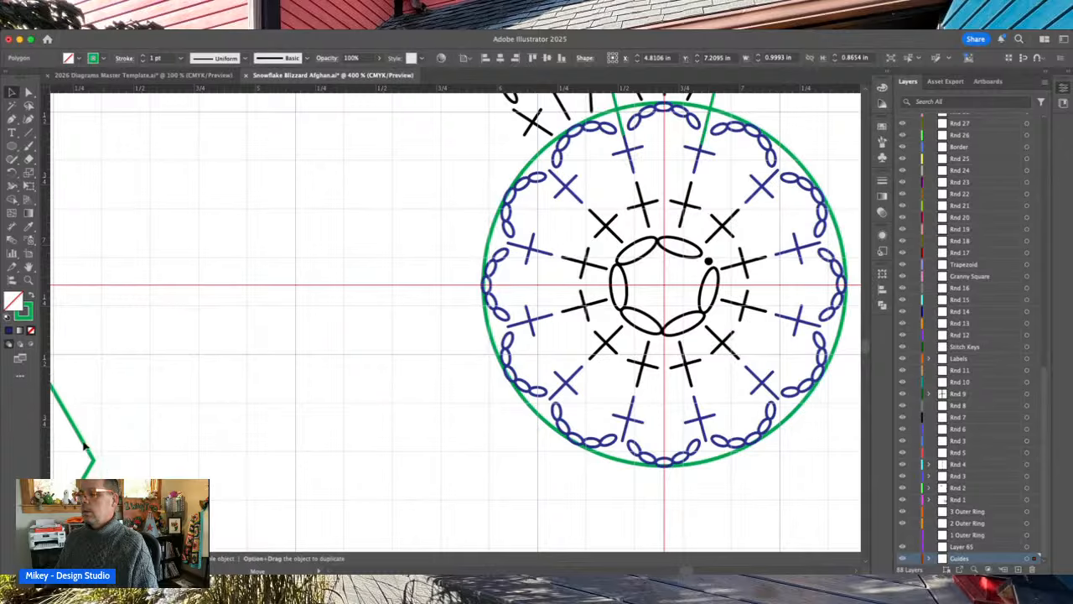
pyautogui.click(439, 282)
# - Place a copy of the top repeat's chain pair in the empty area left of the motif and ungroup it
pyautogui.scroll(5, 443, 252)
pyautogui.hscroll(2, 443, 252)
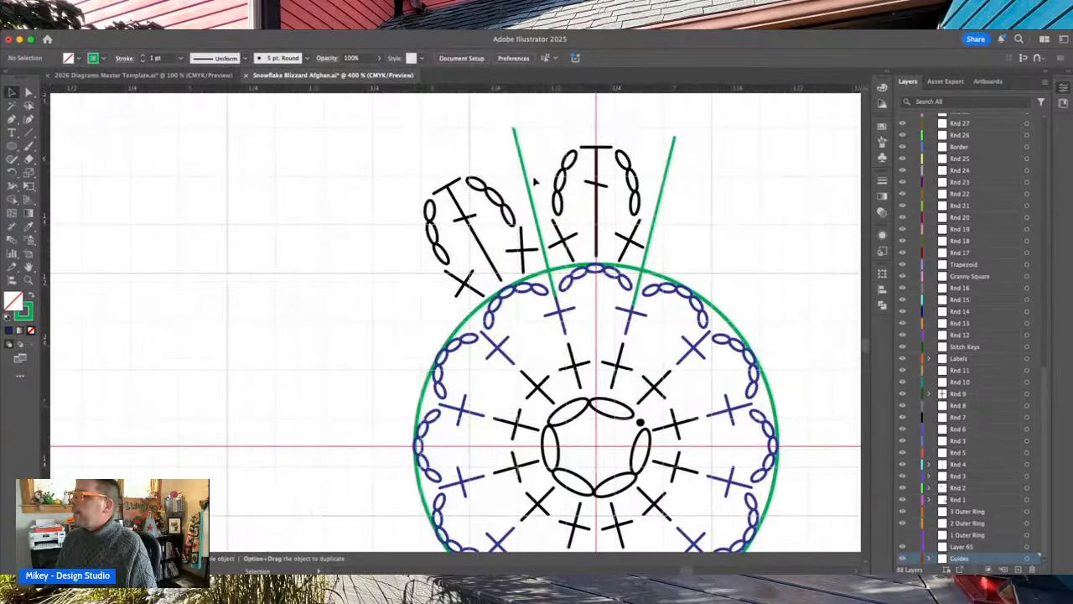
pyautogui.click(566, 205)
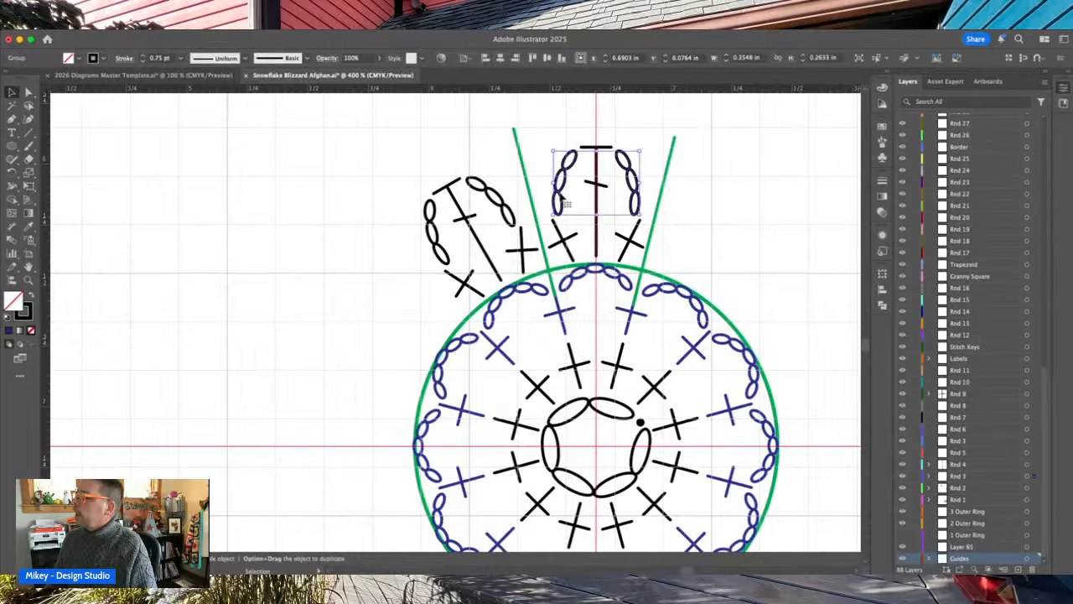
pyautogui.moveTo(567, 204); pyautogui.dragTo(232, 204)
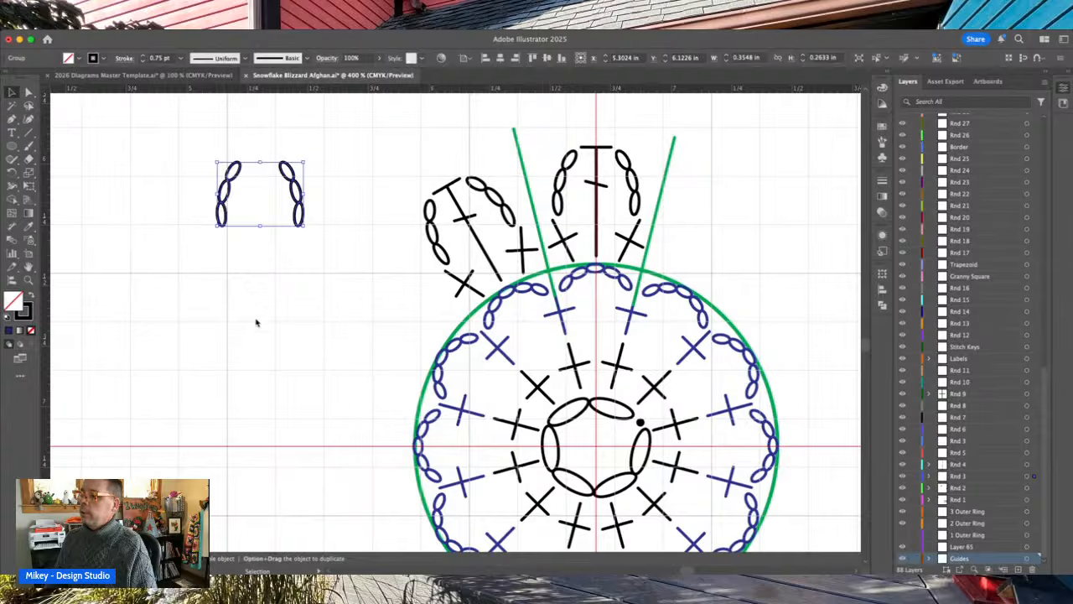
pyautogui.click(330, 143)
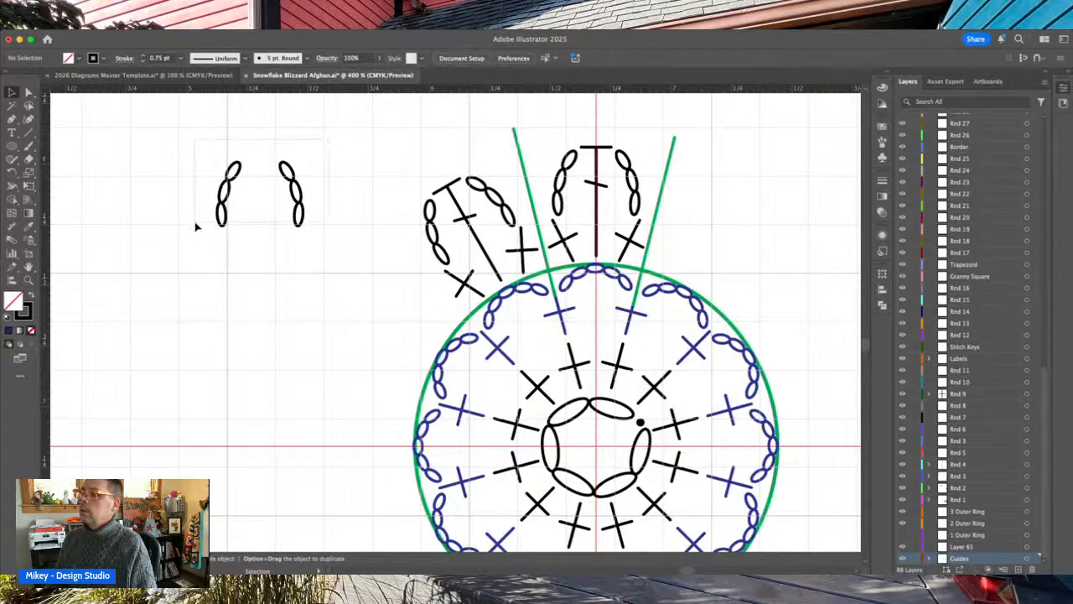
pyautogui.moveTo(192, 229); pyautogui.dragTo(235, 201)
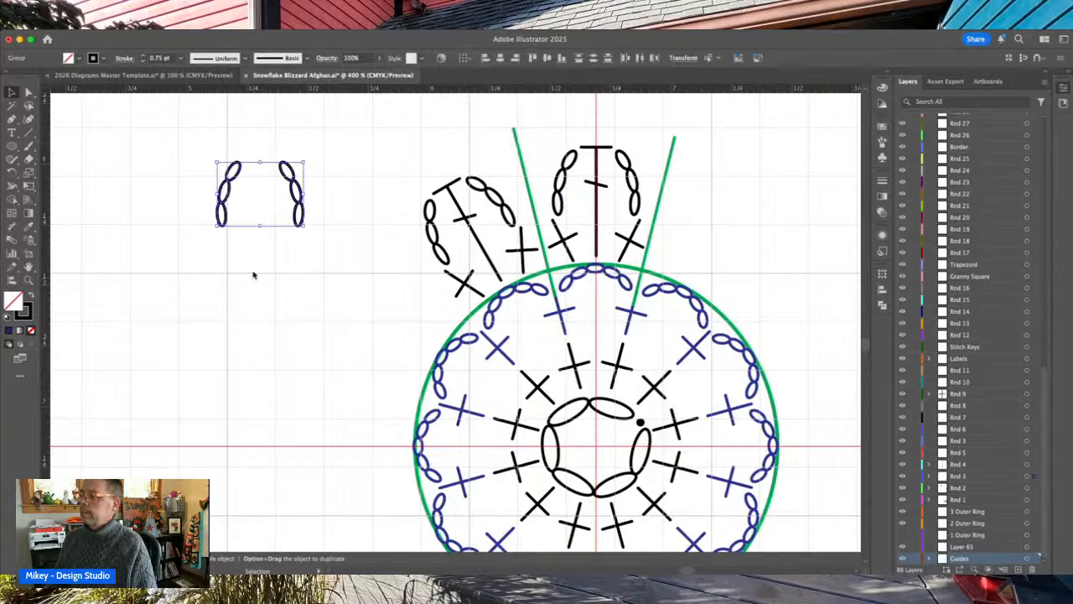
pyautogui.click(195, 181)
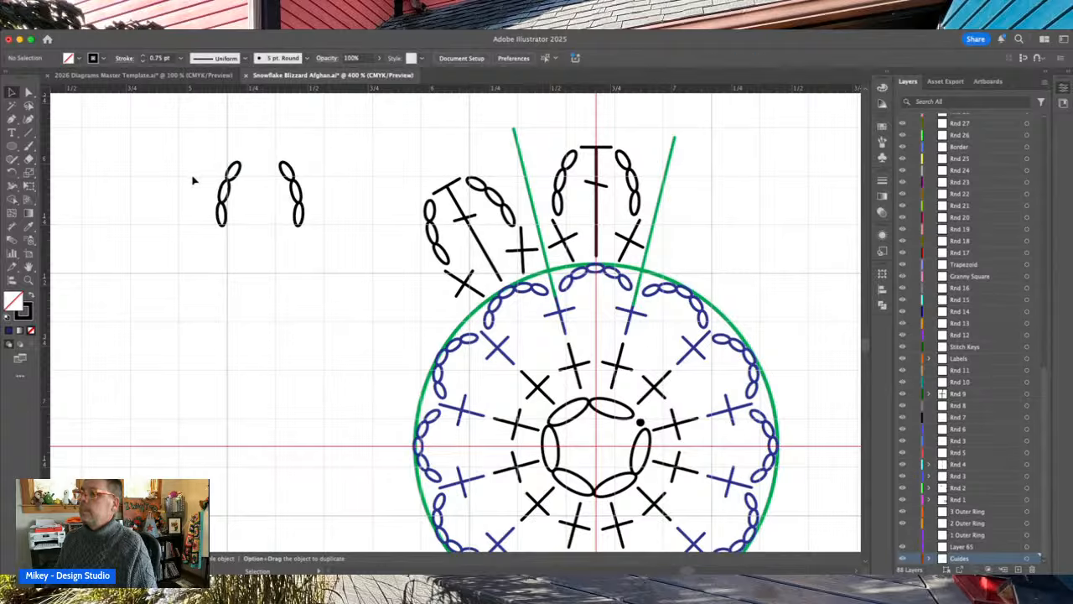
# - Move two chain stitches from the ungrouped copy into the gap between the two Round 3 repeats, rotated sideways, and undo their shrinking
pyautogui.click(228, 224)
pyautogui.click(251, 205)
pyautogui.click(218, 216)
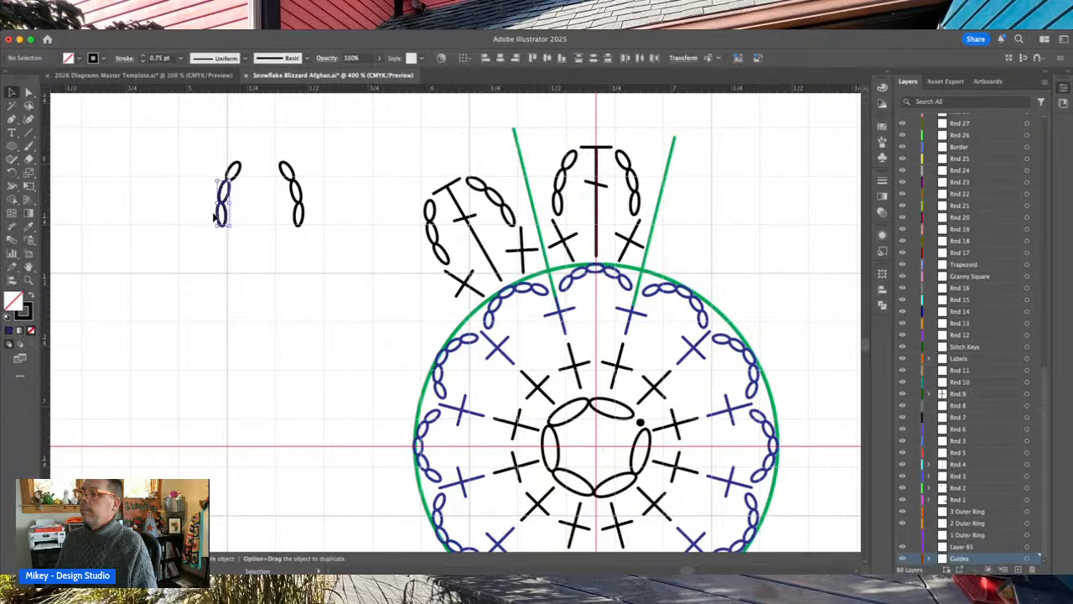
pyautogui.moveTo(220, 210); pyautogui.dragTo(535, 220)
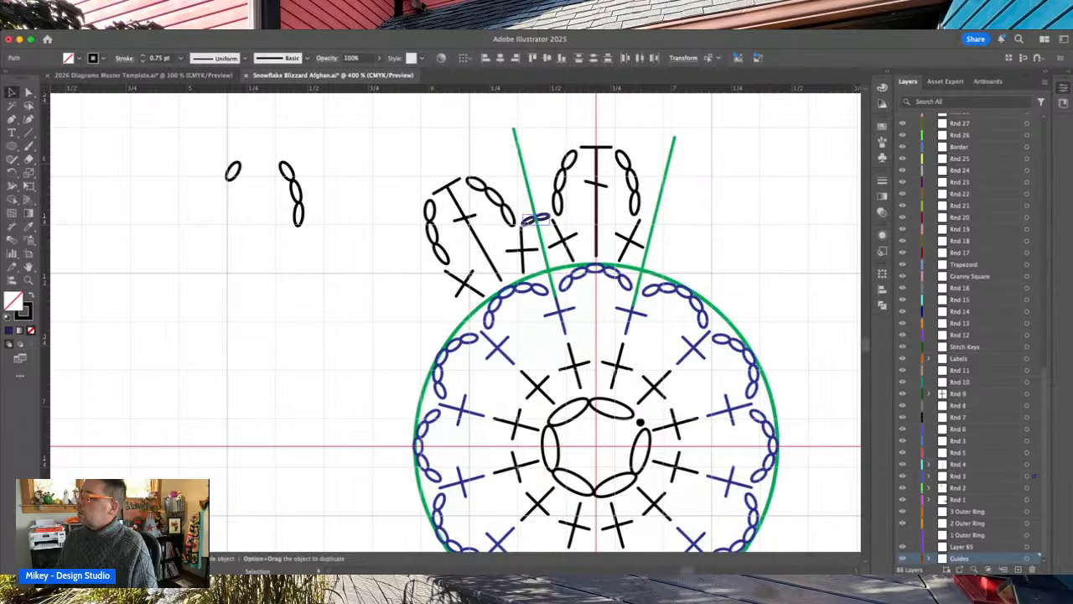
pyautogui.press('super+equal')
pyautogui.press('super+equal')
pyautogui.press('super+equal')
pyautogui.press('super+equal')
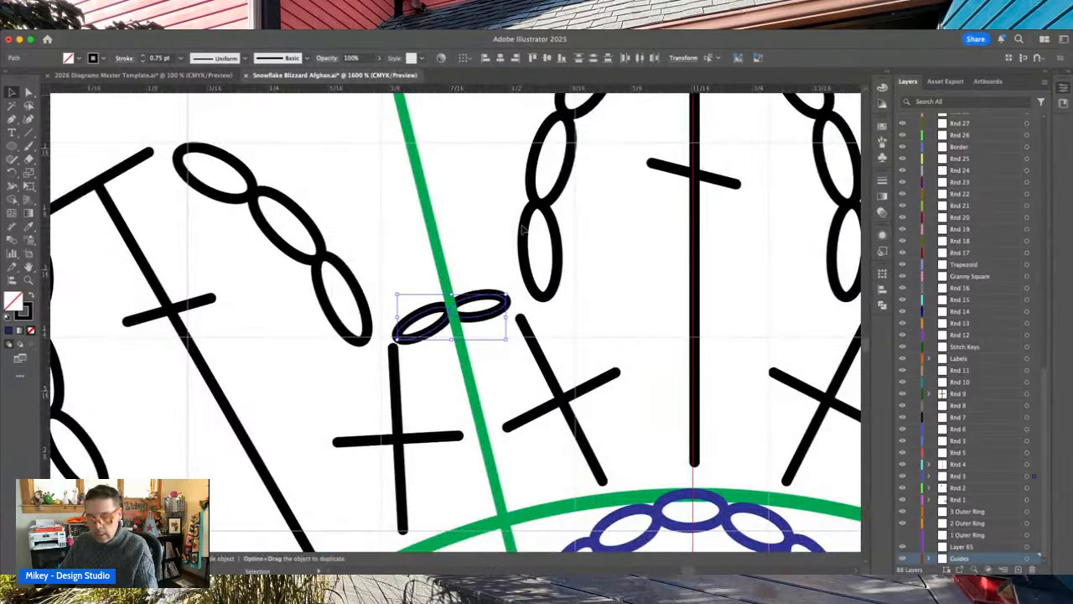
pyautogui.press('super+z')
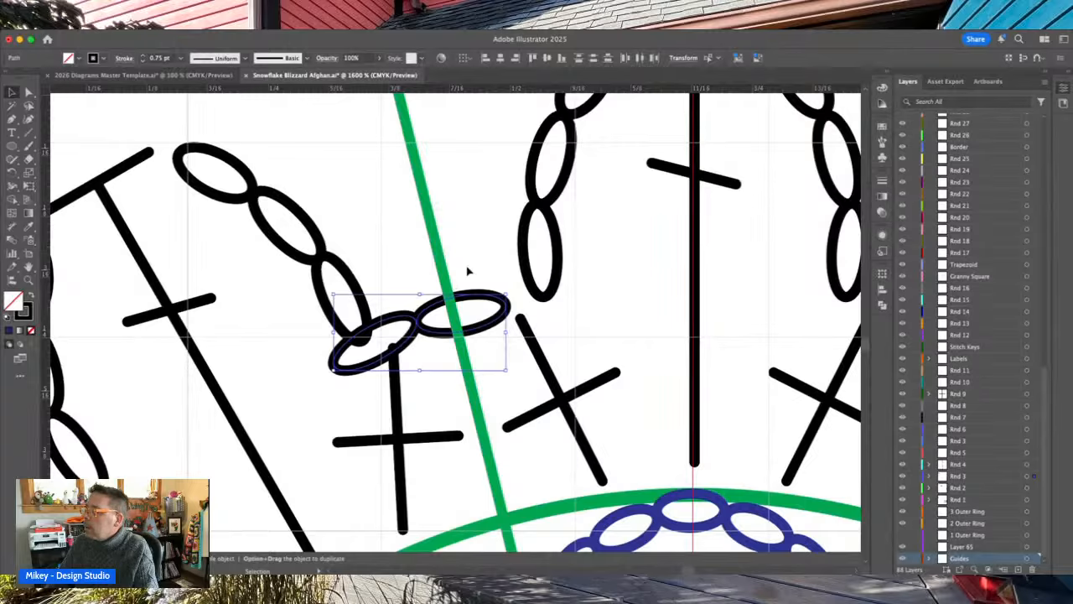
# - Rotate the right one of the two gap chains to slant down to the right, and set it between the green guide line and the top repeat's plus stitch
pyautogui.click(459, 264)
pyautogui.moveTo(493, 304); pyautogui.dragTo(508, 334)
pyautogui.moveTo(448, 306); pyautogui.dragTo(450, 304)
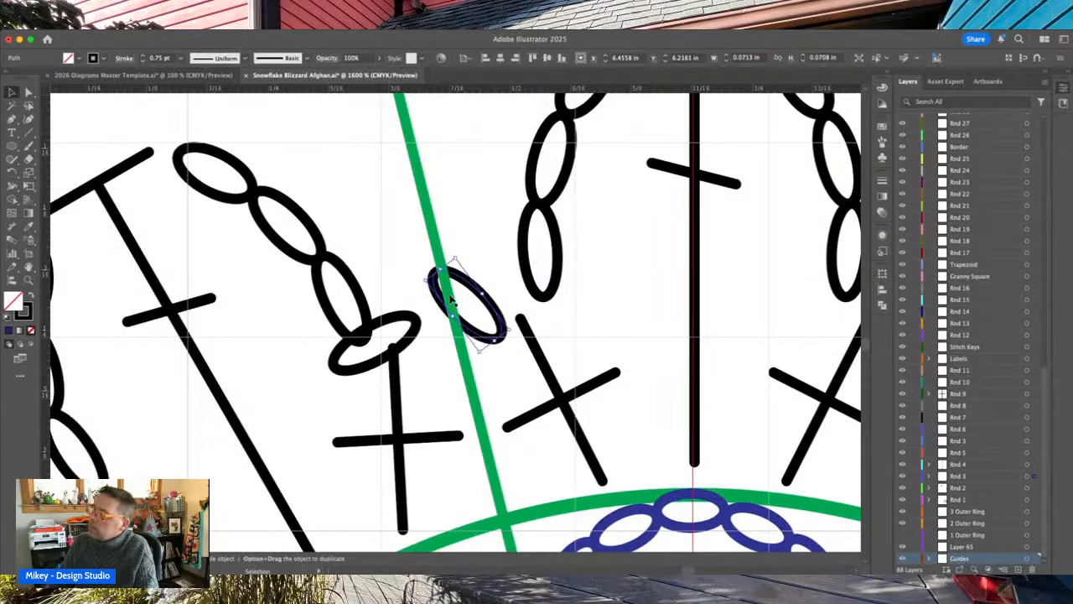
pyautogui.click(466, 219)
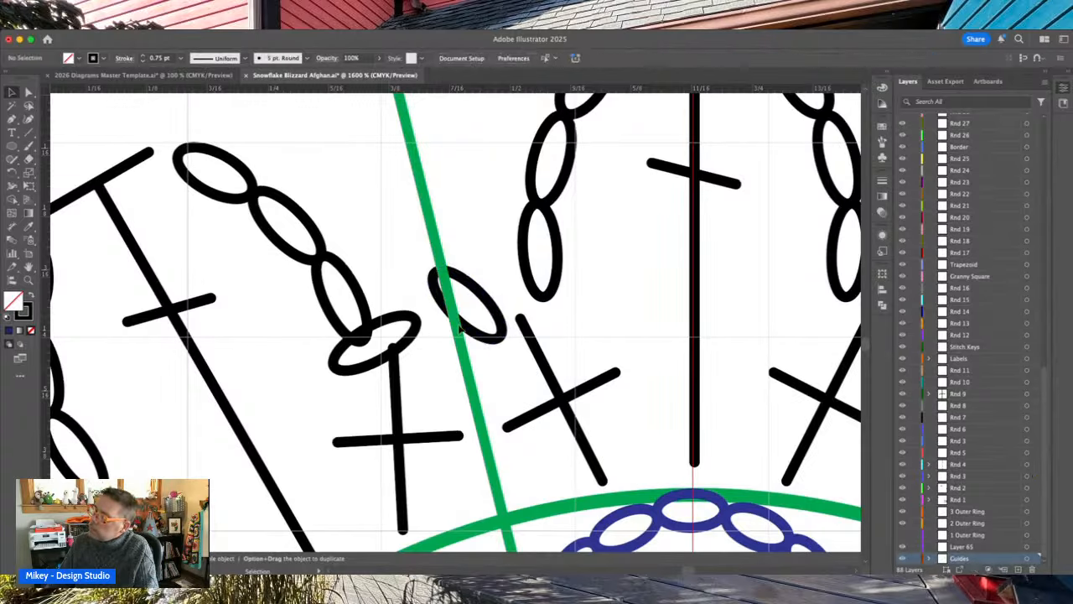
pyautogui.click(494, 310)
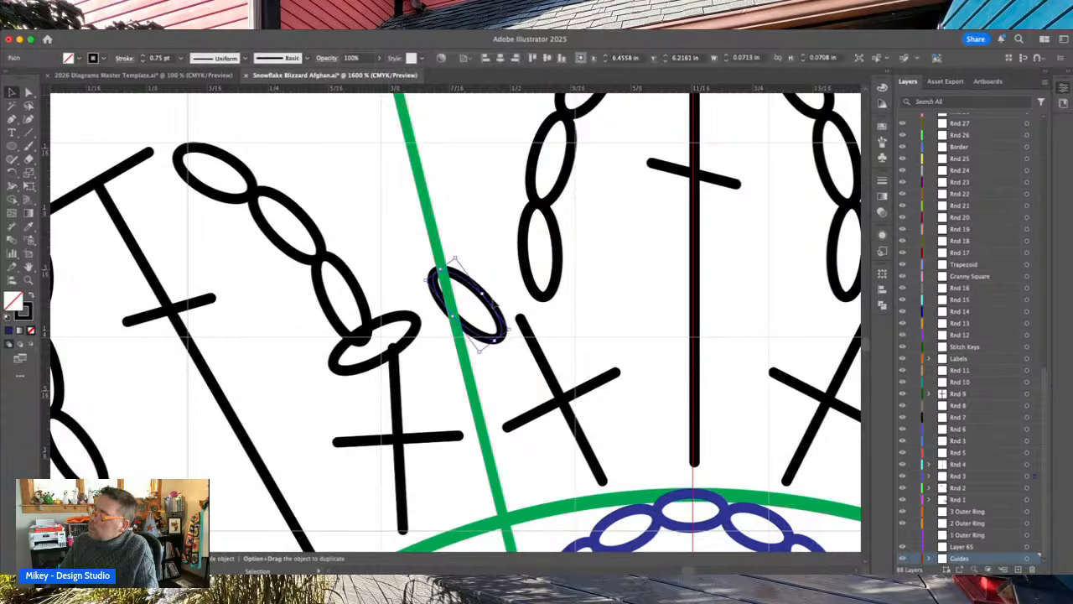
pyautogui.moveTo(457, 249); pyautogui.dragTo(473, 253)
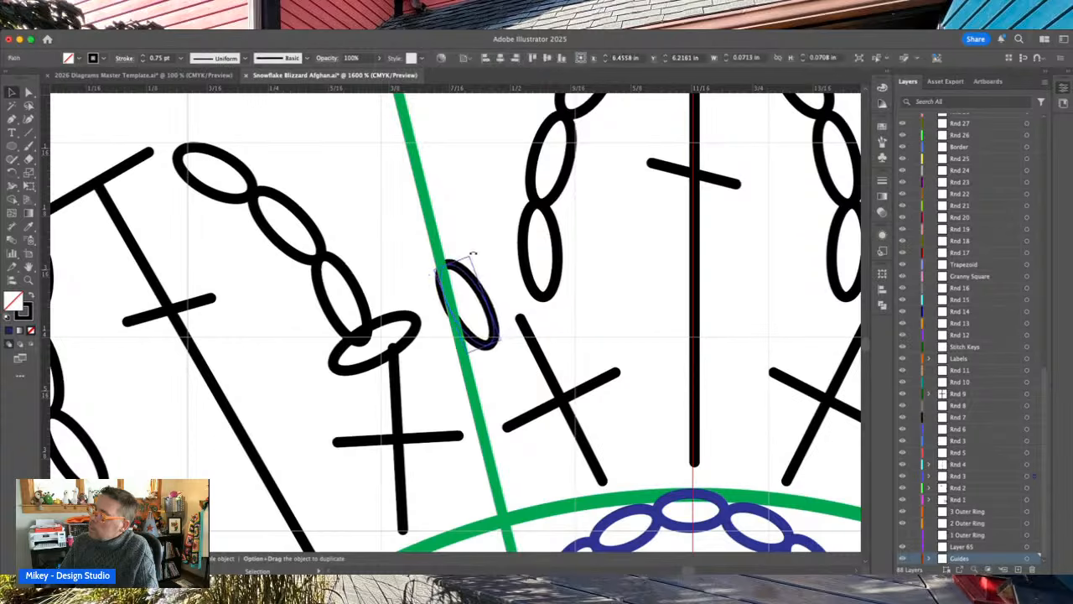
pyautogui.moveTo(495, 322); pyautogui.dragTo(503, 312)
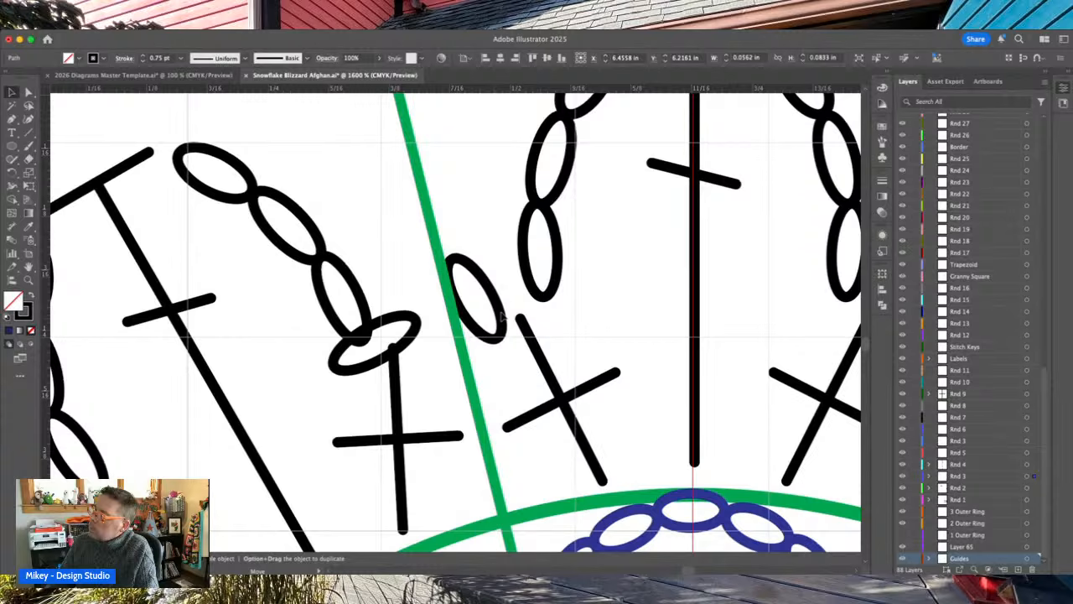
pyautogui.click(501, 318)
pyautogui.moveTo(513, 335); pyautogui.dragTo(502, 336)
pyautogui.click(485, 232)
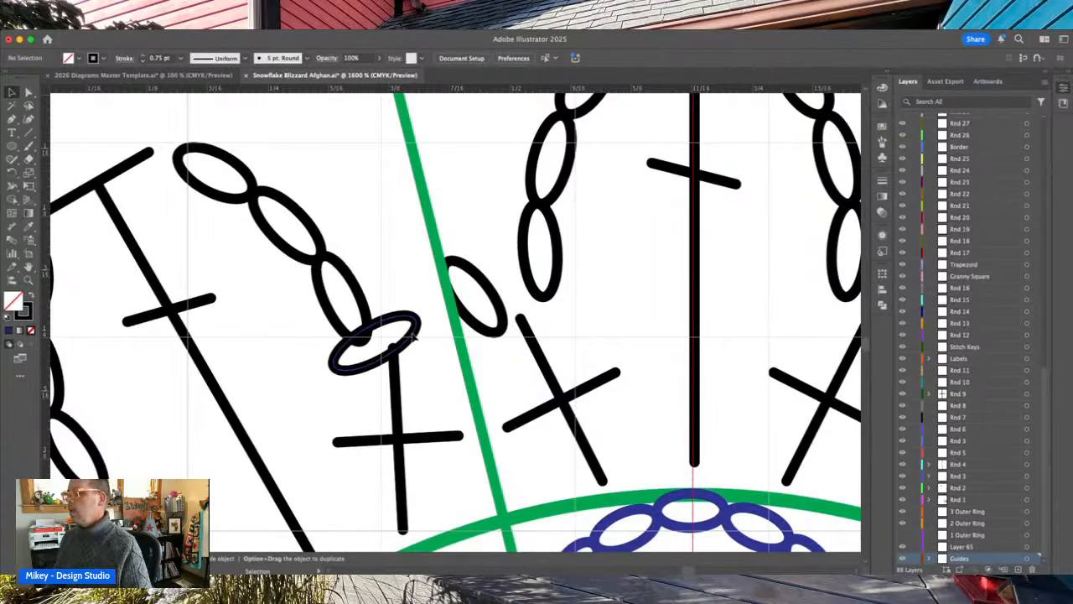
# - Replace the other gap chain with a copy of the slanted one, tilted the opposite way and placed left of the guide line to form an arch
pyautogui.click(412, 332)
pyautogui.press('Delete')
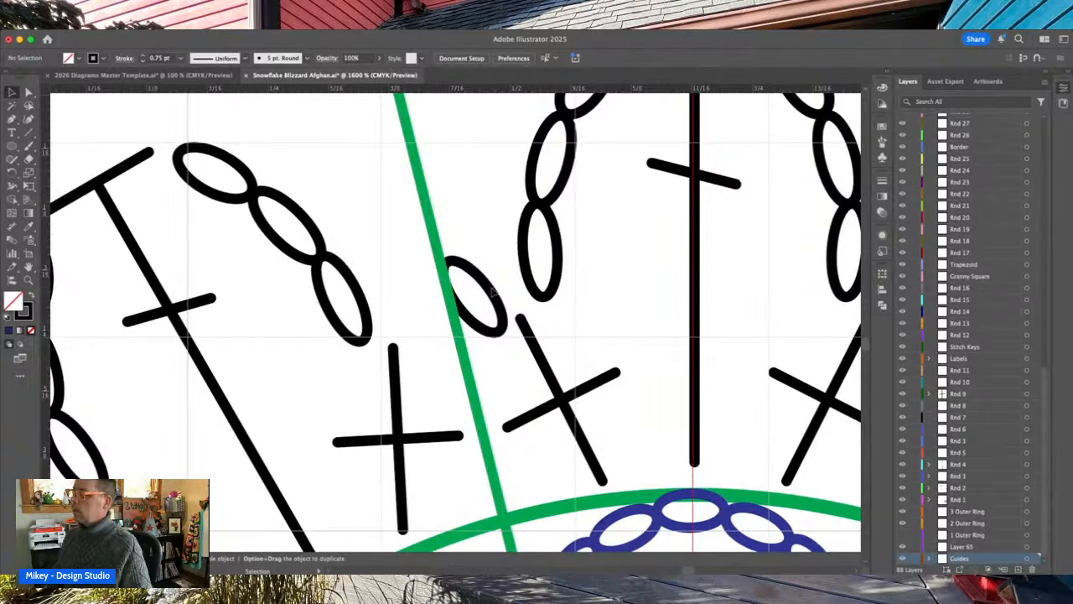
pyautogui.click(493, 293)
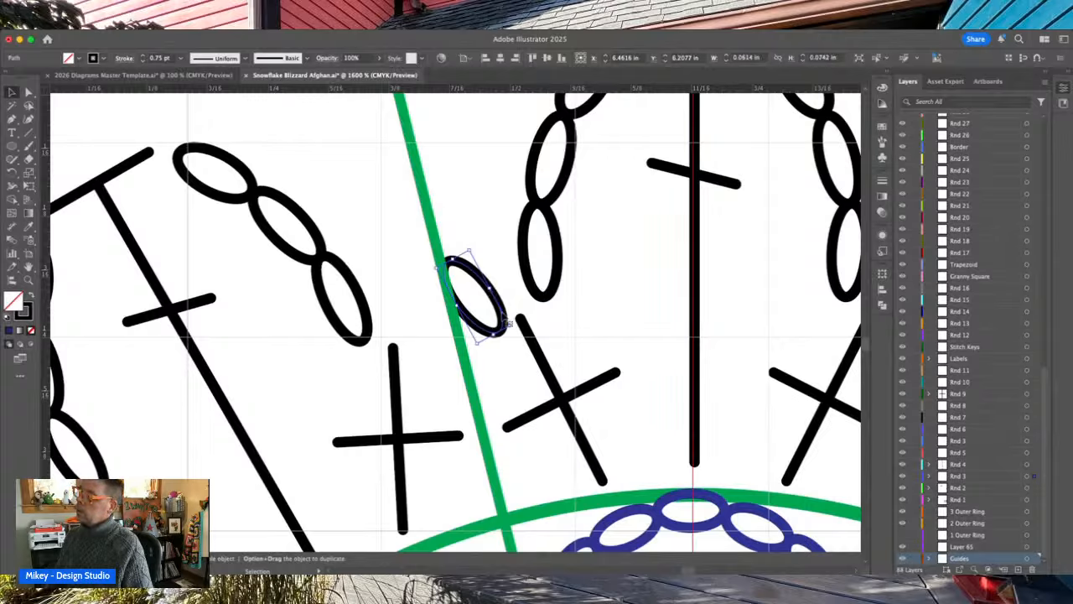
pyautogui.moveTo(506, 326); pyautogui.dragTo(442, 313)
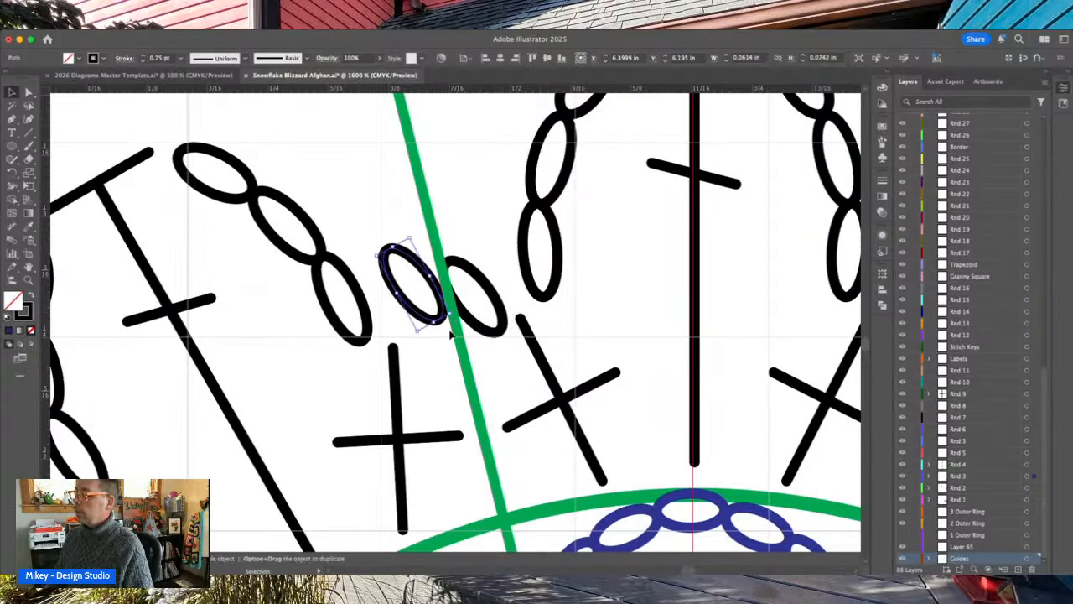
pyautogui.moveTo(422, 337); pyautogui.dragTo(455, 240)
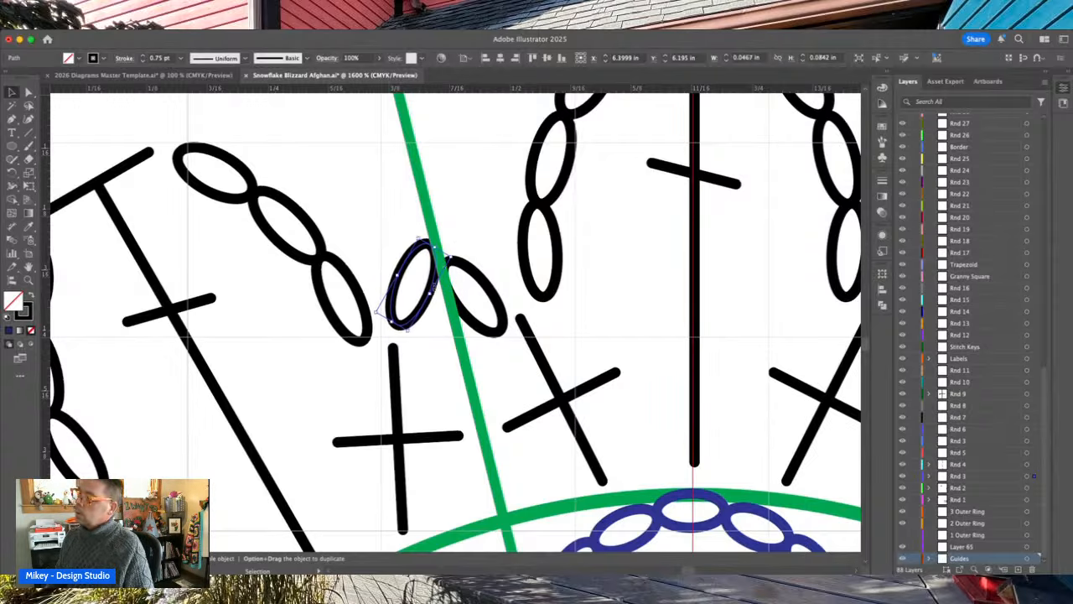
pyautogui.moveTo(440, 281); pyautogui.dragTo(451, 305)
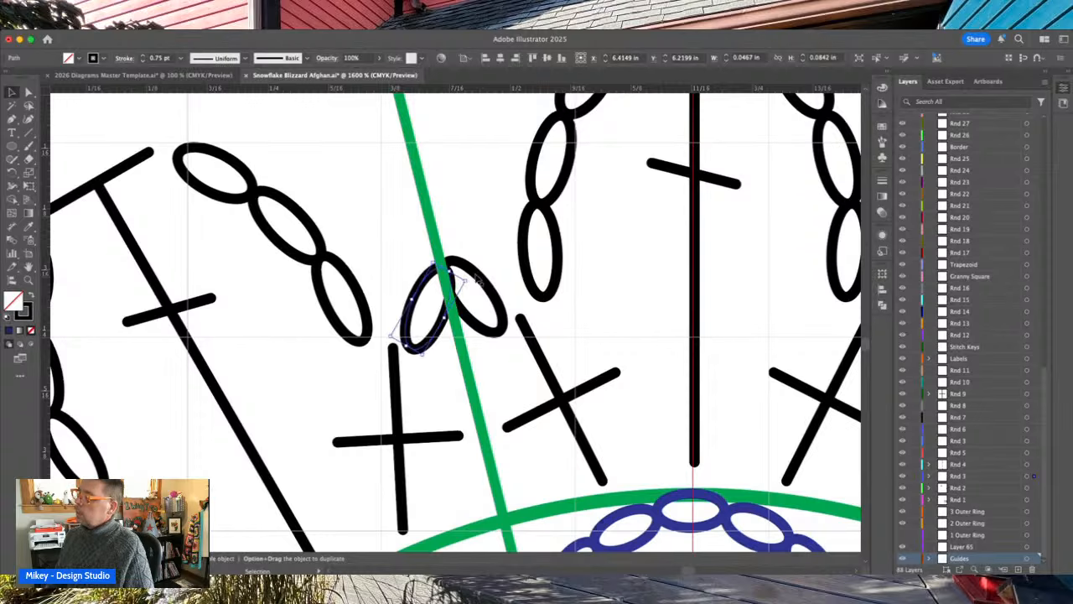
pyautogui.moveTo(469, 281); pyautogui.dragTo(470, 267)
pyautogui.click(443, 335)
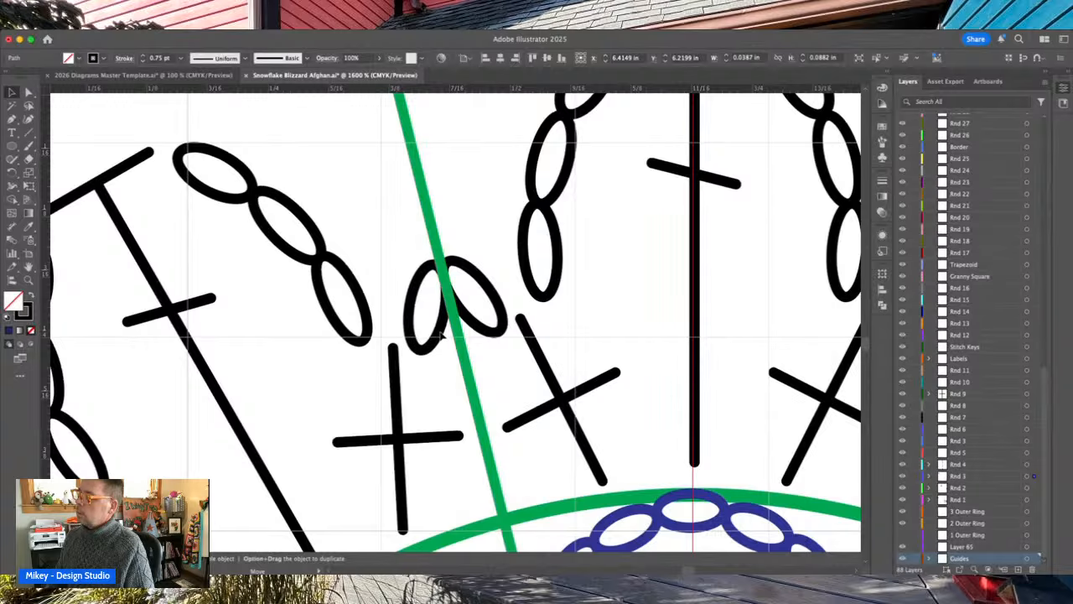
pyautogui.click(472, 237)
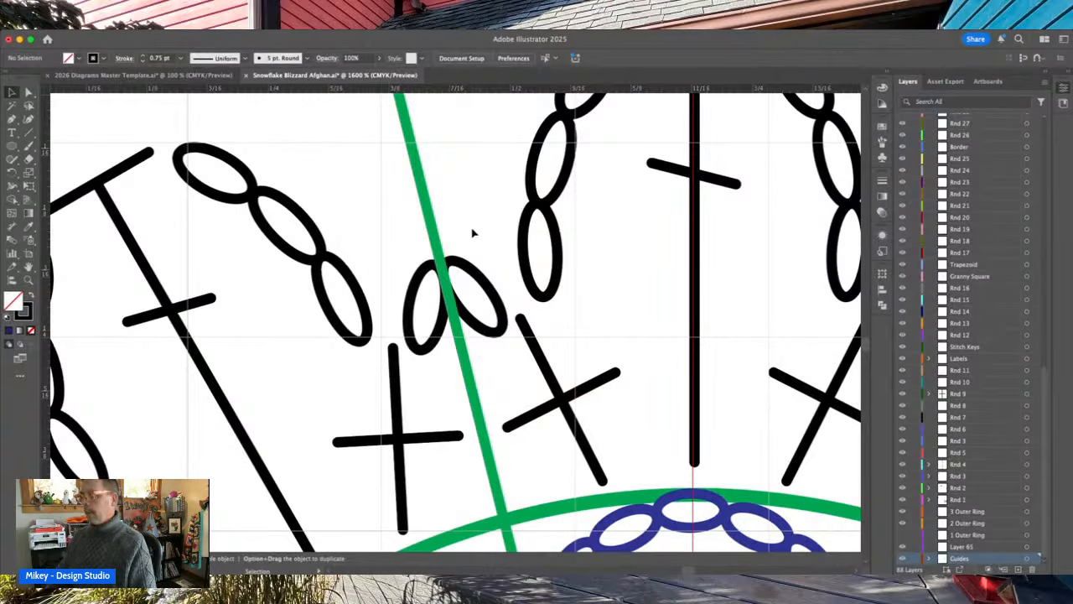
# - Group the two arch chains together, and delete the rotated repeat copy left of the top repeat
pyautogui.press('super+minus')
pyautogui.press('super+minus')
pyautogui.press('super+minus')
pyautogui.press('super+minus')
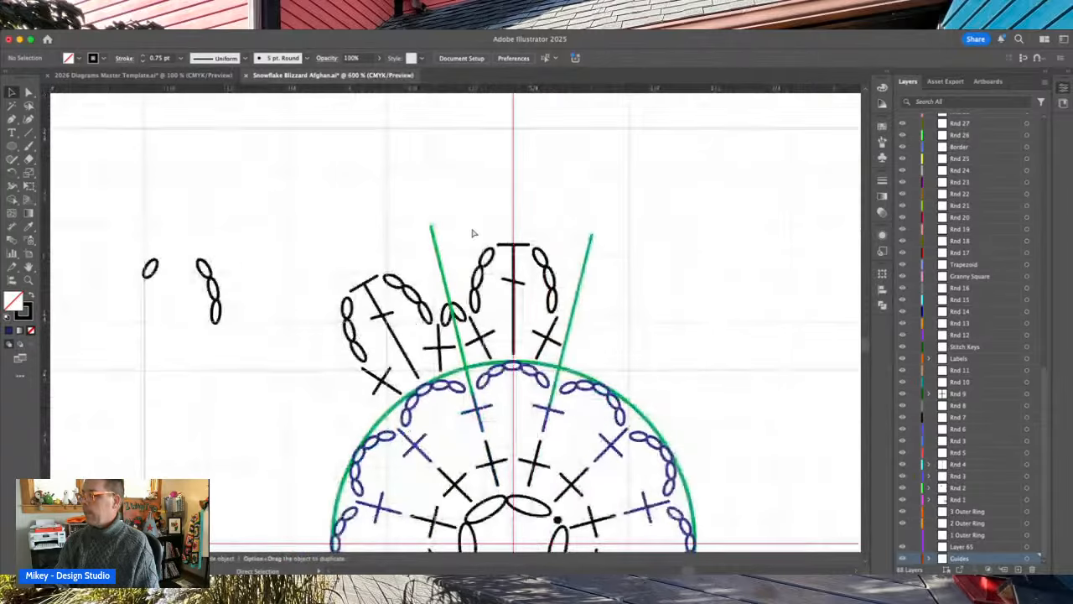
pyautogui.scroll(-3, 472, 234)
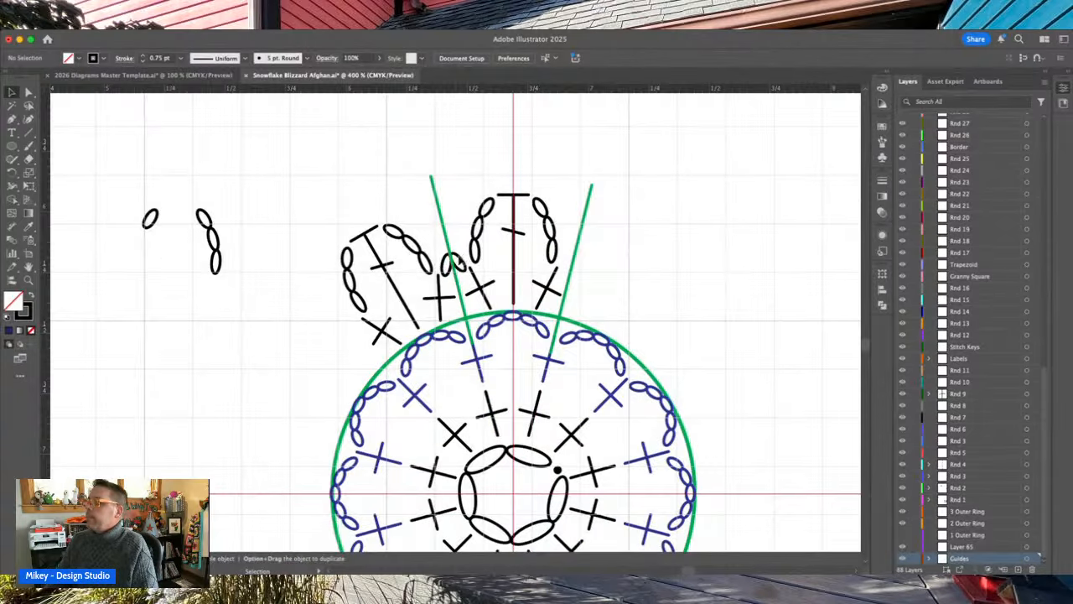
pyautogui.click(455, 263)
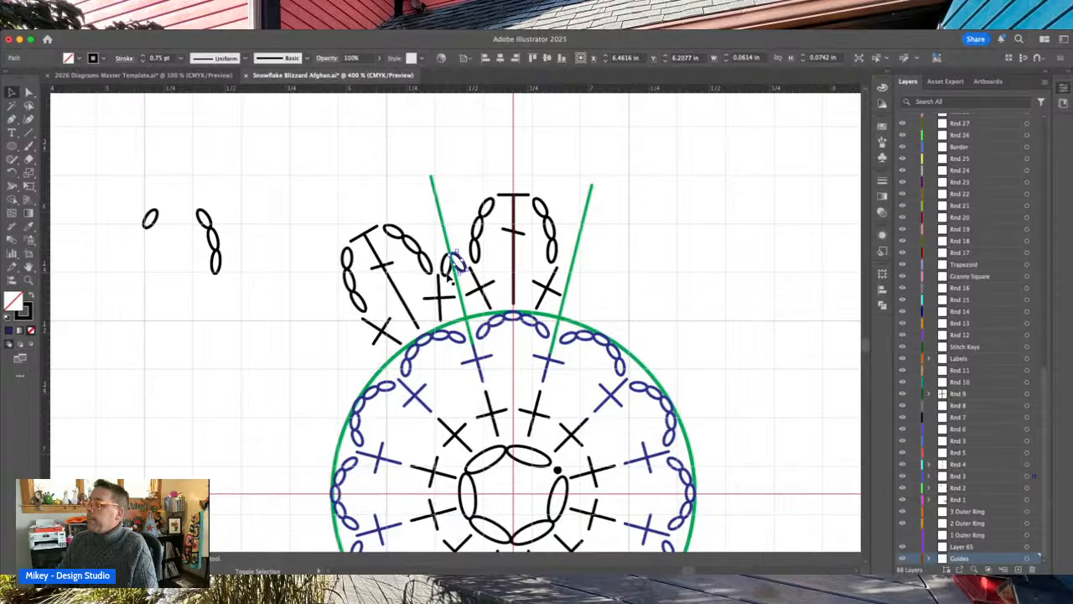
pyautogui.keyDown('shift'); pyautogui.click(447, 274); pyautogui.keyUp('shift')
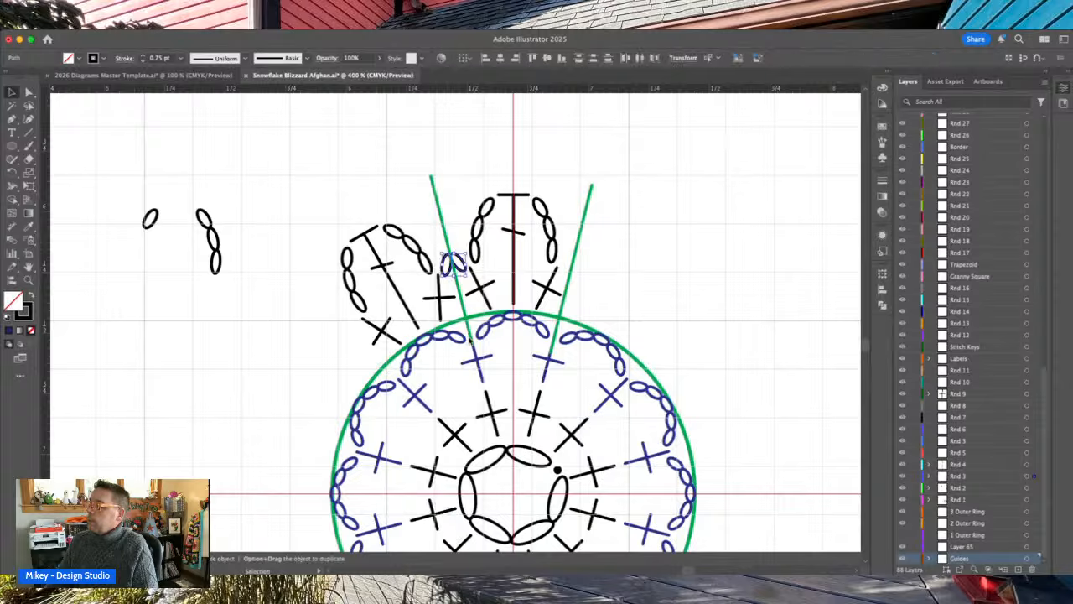
pyautogui.moveTo(305, 223); pyautogui.dragTo(432, 312)
pyautogui.press('Delete')
pyautogui.moveTo(468, 185); pyautogui.dragTo(560, 289)
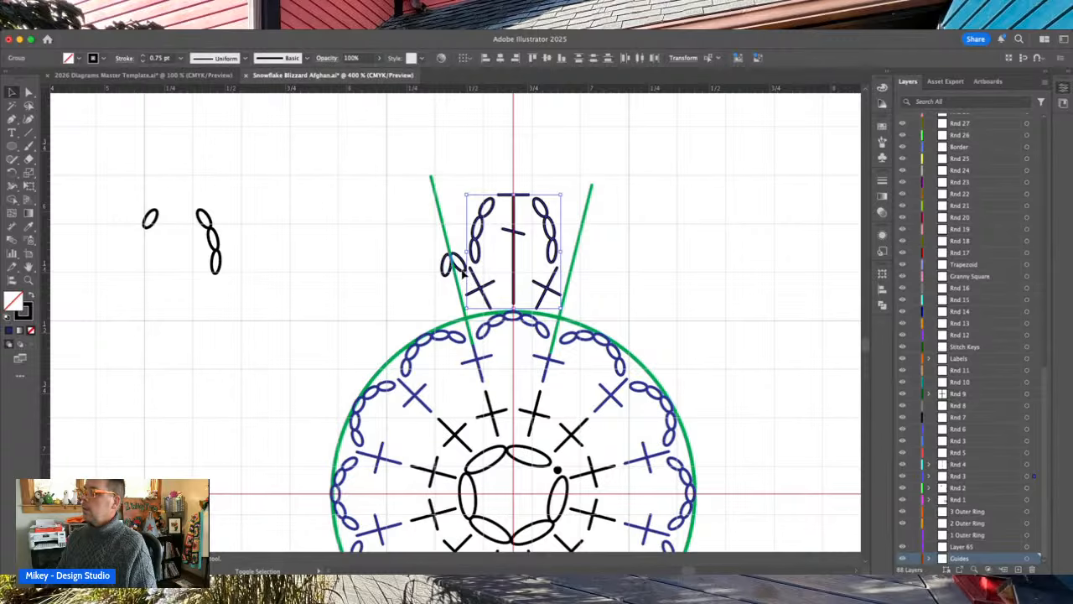
pyautogui.keyDown('shift'); pyautogui.click(457, 266); pyautogui.keyUp('shift')
pyautogui.scroll(-3, 303, 258)
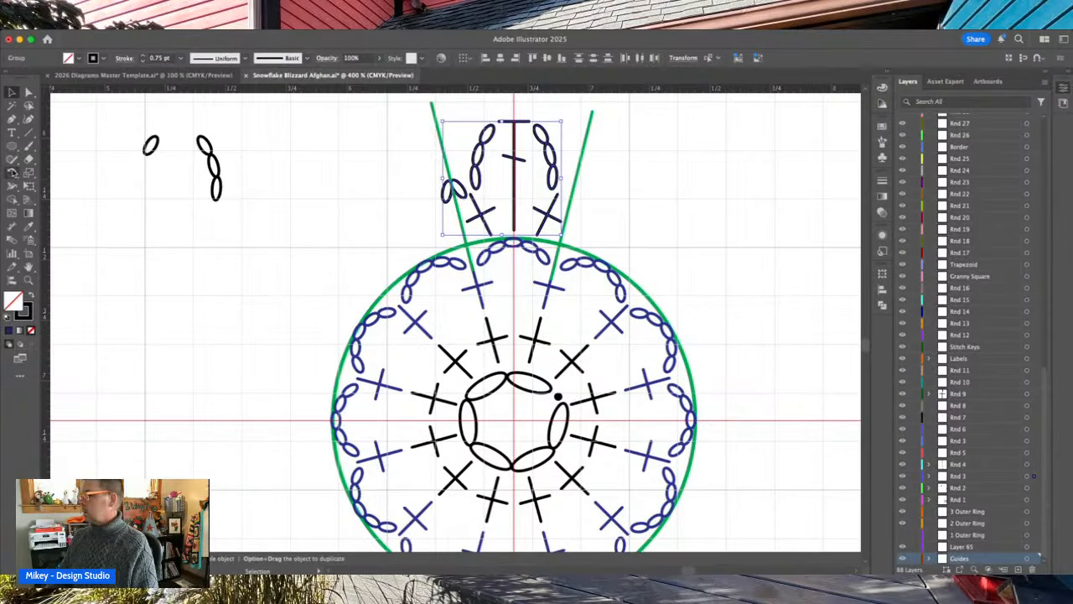
pyautogui.click(661, 213)
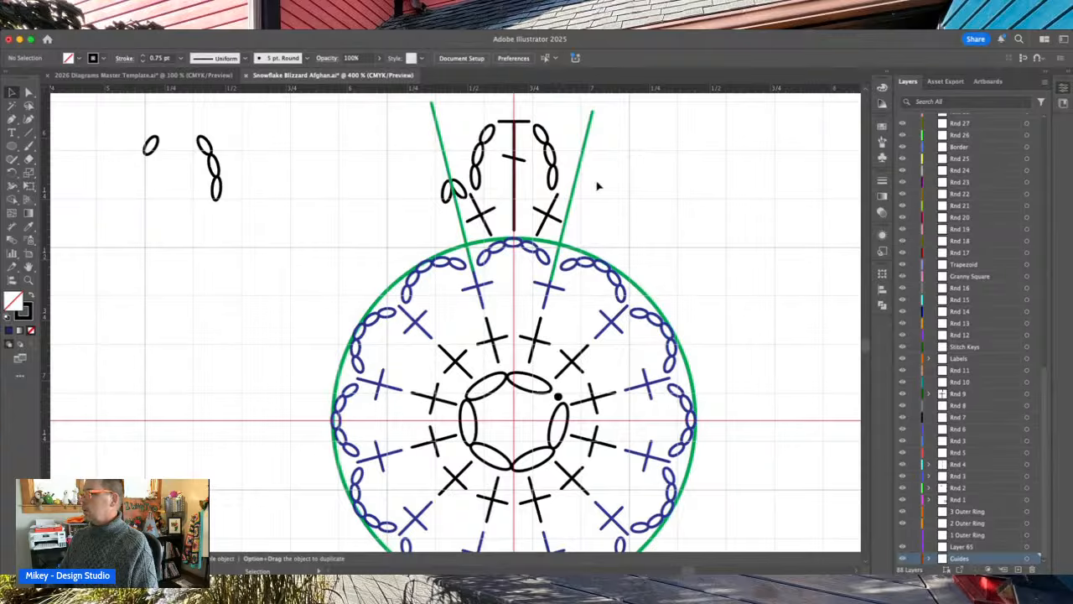
pyautogui.click(457, 191)
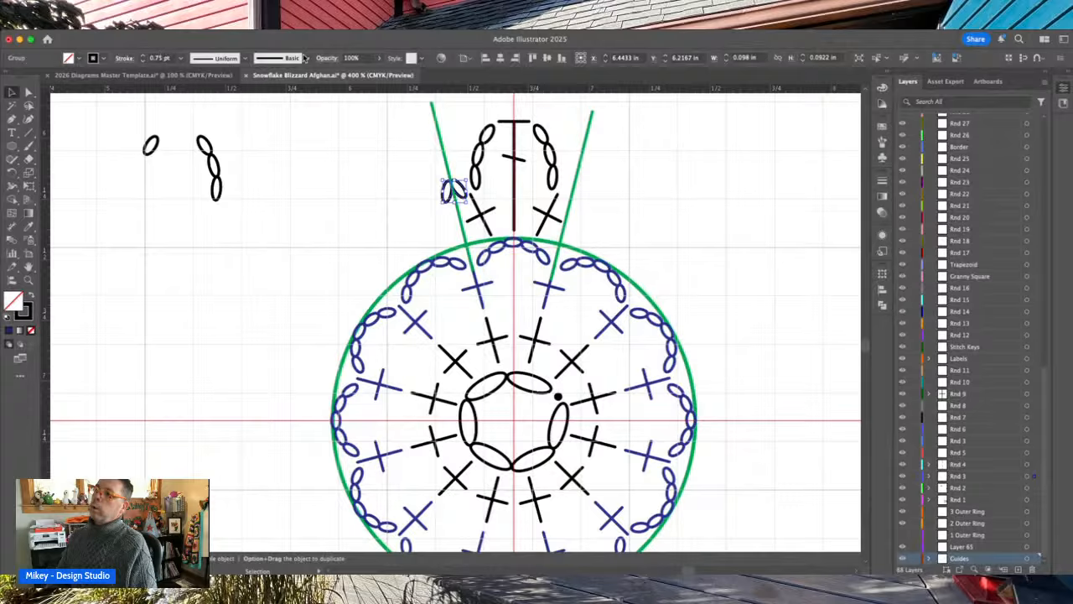
pyautogui.click(688, 191)
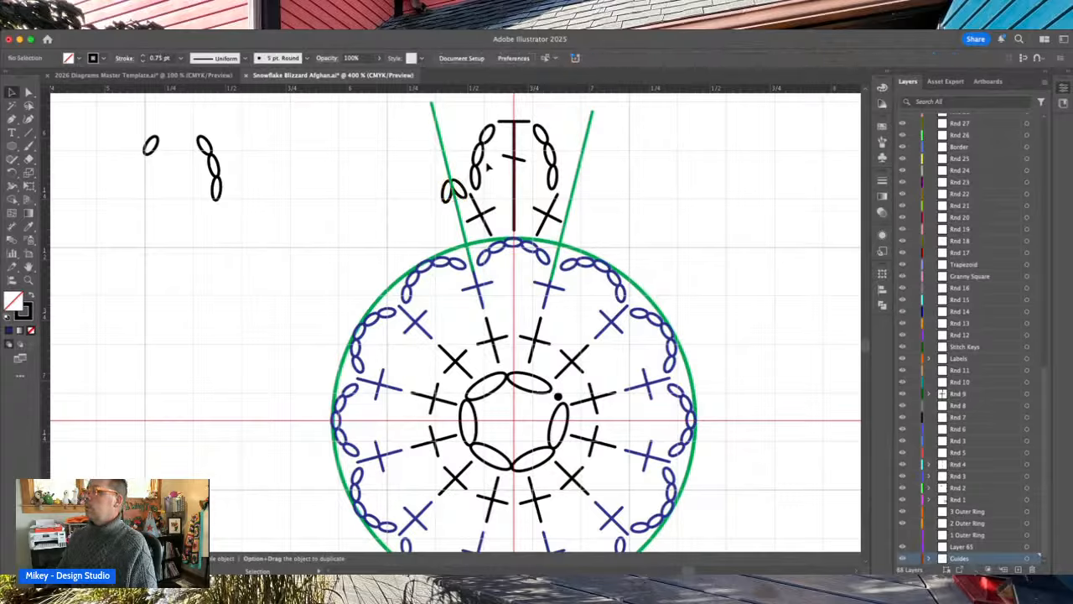
# - Rotate a copy of the top repeat and its two-chain arch about the motif's centre to the neighbouring loop on the left
pyautogui.moveTo(462, 151)
pyautogui.mouseDown()
pyautogui.moveTo(502, 198)
pyautogui.moveTo(560, 202)
pyautogui.mouseUp()
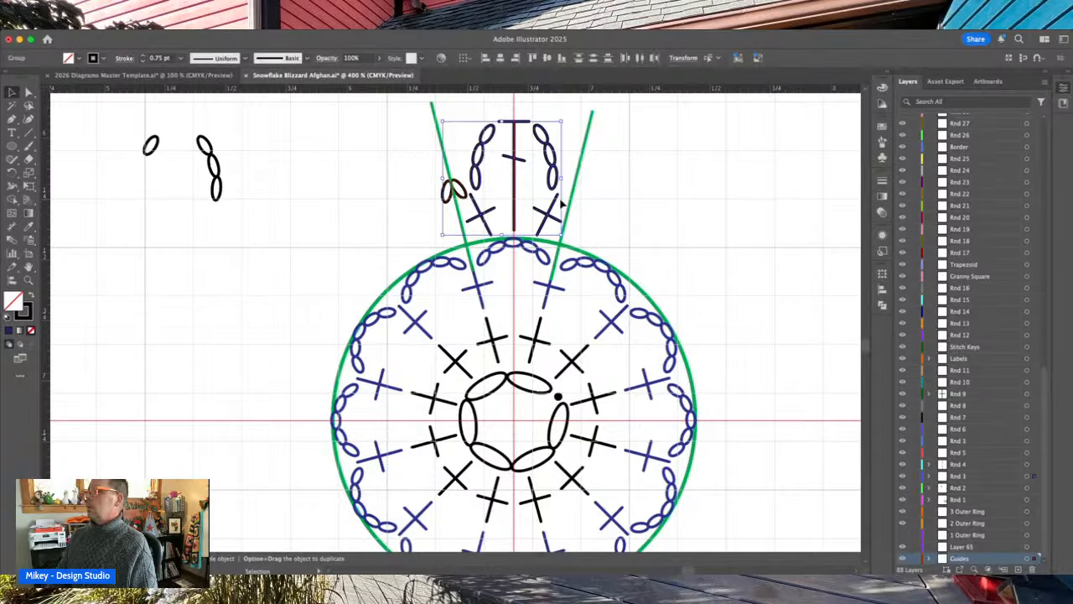
pyautogui.scroll(-2, 603, 240)
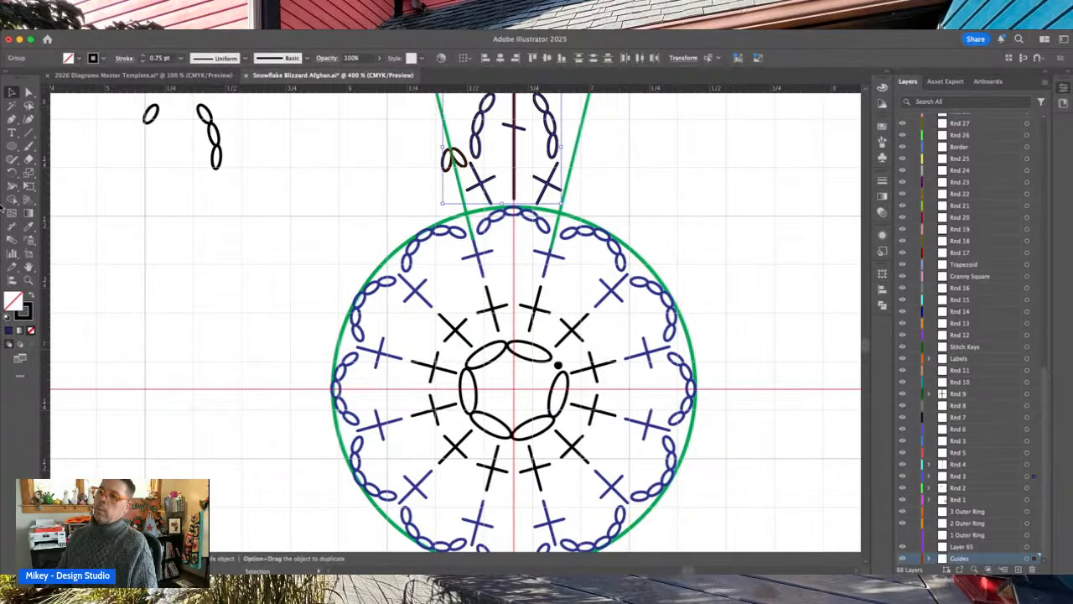
pyautogui.click(12, 173)
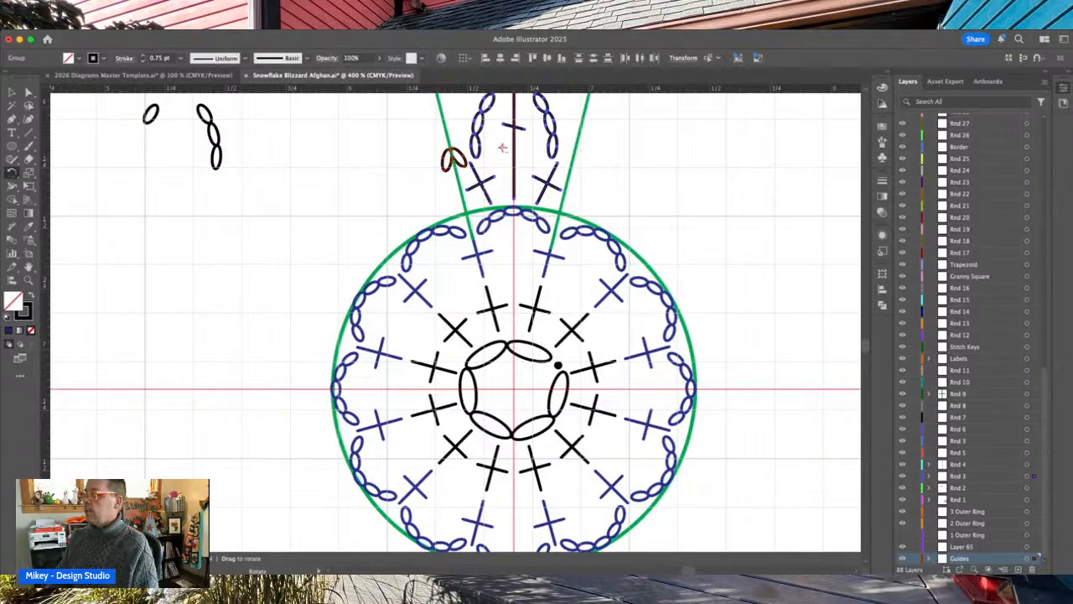
pyautogui.moveTo(501, 147)
pyautogui.mouseDown()
pyautogui.moveTo(516, 403)
pyautogui.moveTo(514, 389)
pyautogui.mouseUp()
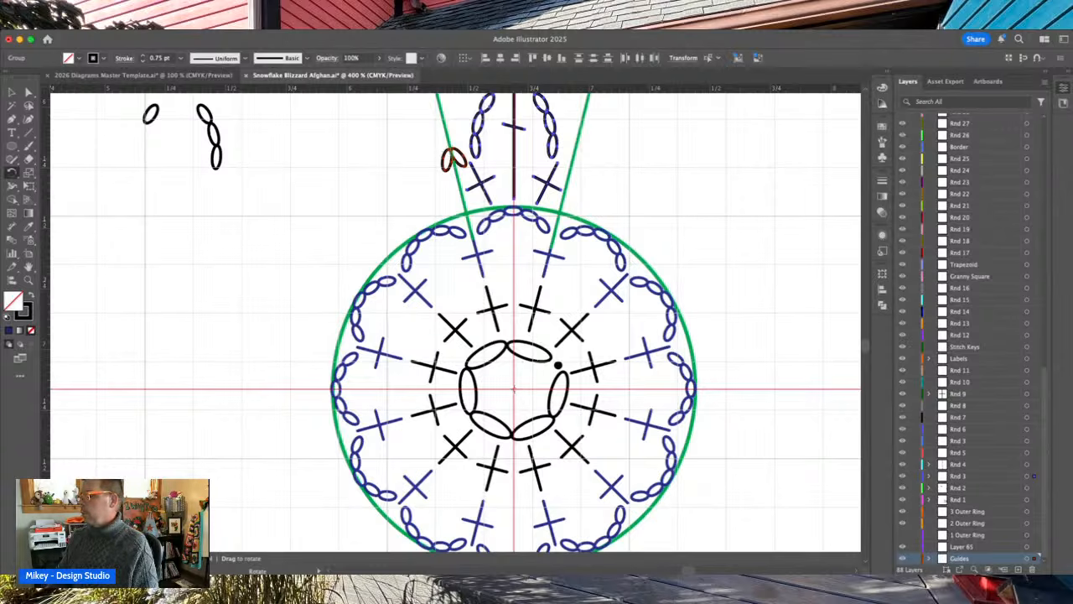
pyautogui.keyDown('alt'); pyautogui.click(514, 389); pyautogui.keyUp('alt')
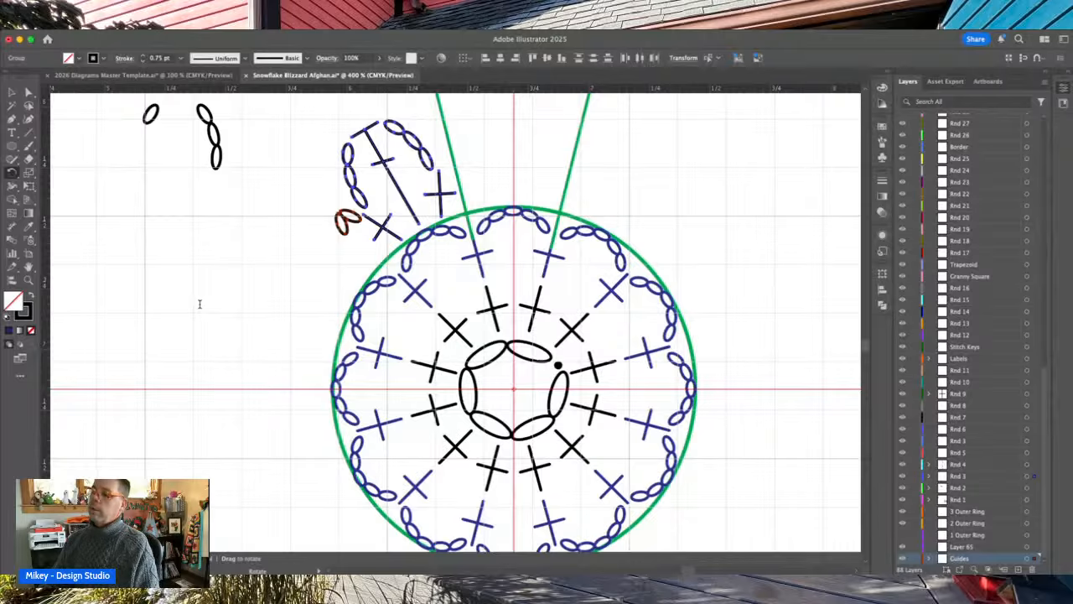
pyautogui.click(189, 373)
# - Repeat the rotated copy around the motif until every one of the twelve loops carries a repeat with its arch
pyautogui.press('super+d')
pyautogui.press('super+d')
pyautogui.press('super+d')
pyautogui.press('super+d')
pyautogui.press('super+d')
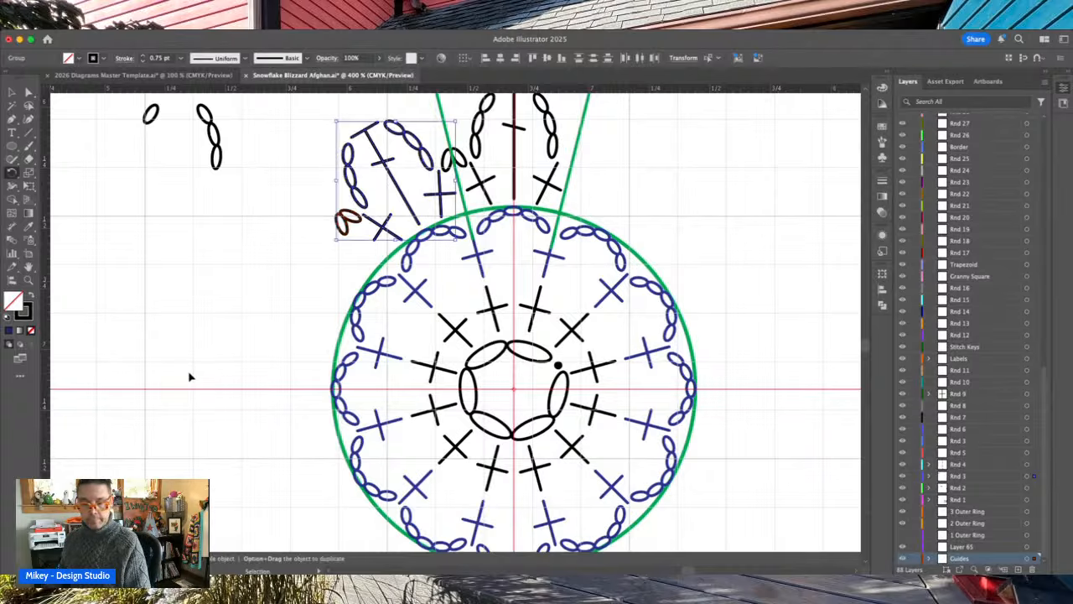
pyautogui.press('super+d')
pyautogui.press('super+d')
pyautogui.press('super+d')
pyautogui.press('super+d')
pyautogui.press('super+d')
pyautogui.press('super+d')
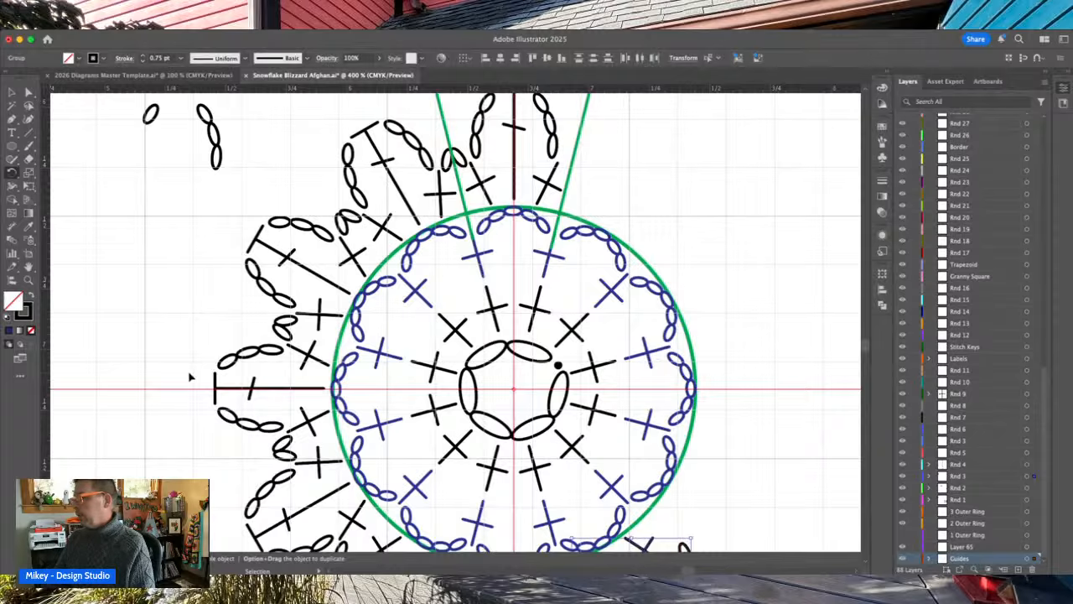
pyautogui.press('r')
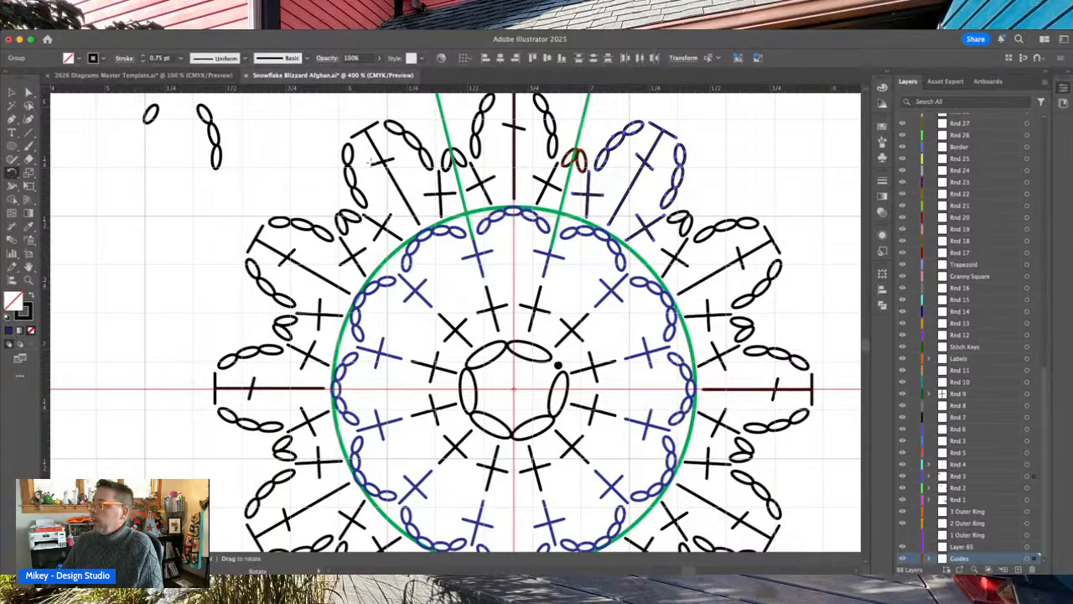
pyautogui.press('v')
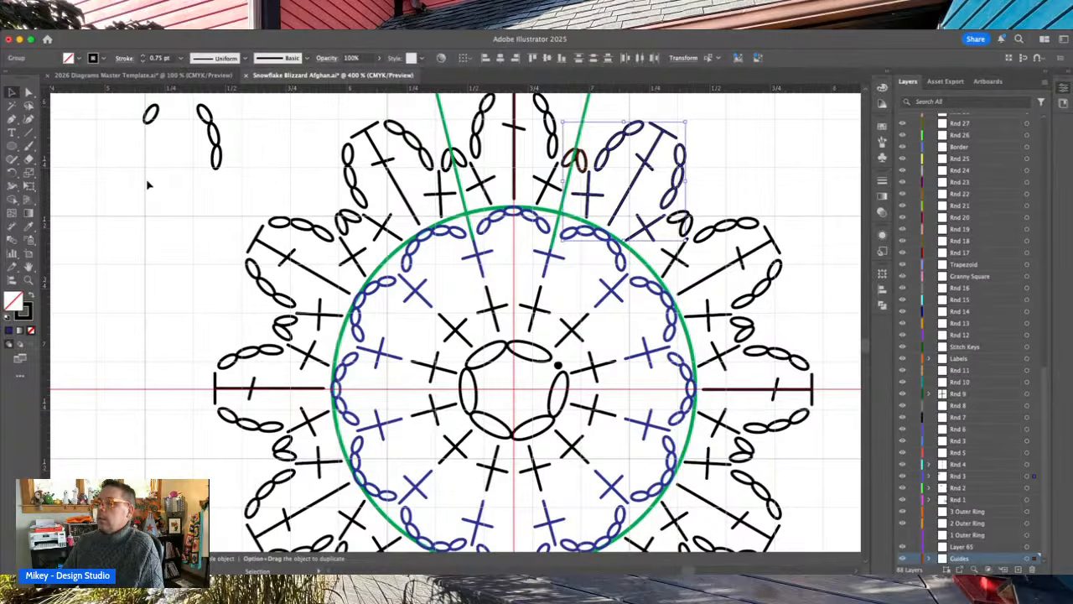
# - Move the leftover chain stitches beside the motif to the spare parts at the far left, below the small green circle
pyautogui.scroll(2, 147, 185)
pyautogui.press('super+minus')
pyautogui.press('super+minus')
pyautogui.scroll(-5, 148, 184)
pyautogui.scroll(-1, 148, 184)
pyautogui.click(245, 197)
pyautogui.moveTo(246, 196); pyautogui.dragTo(104, 280)
pyautogui.hscroll(-10, 143, 283)
pyautogui.hscroll(-5, 143, 282)
pyautogui.scroll(-2, 144, 282)
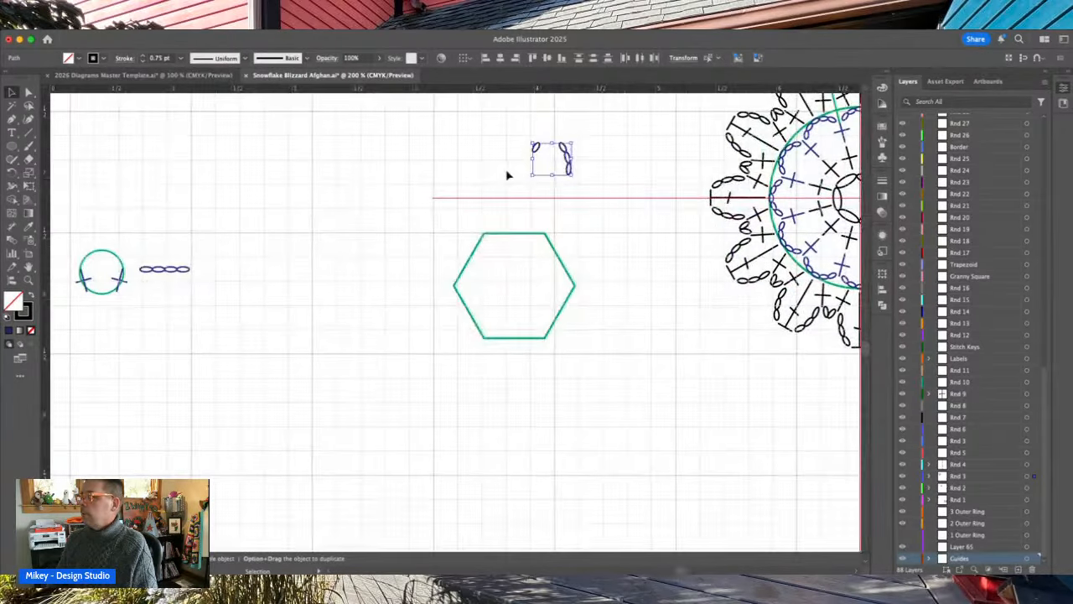
pyautogui.moveTo(569, 168); pyautogui.dragTo(126, 361)
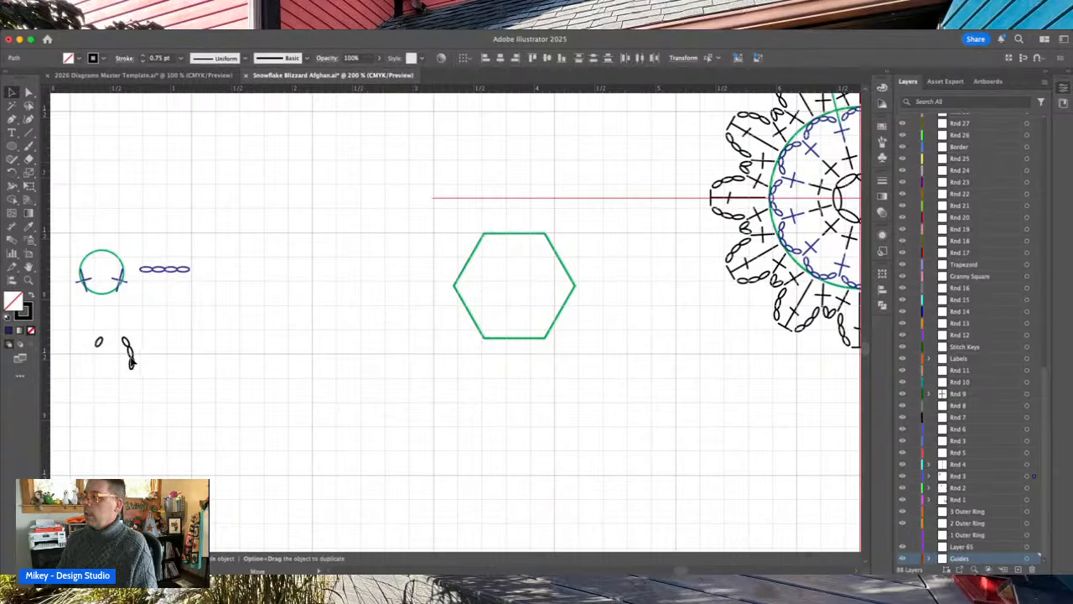
# - Enlarge the green guide circle from its centre to about 3 in across so it surrounds Round 3
pyautogui.click(427, 203)
pyautogui.hscroll(10, 427, 203)
pyautogui.scroll(3, 427, 204)
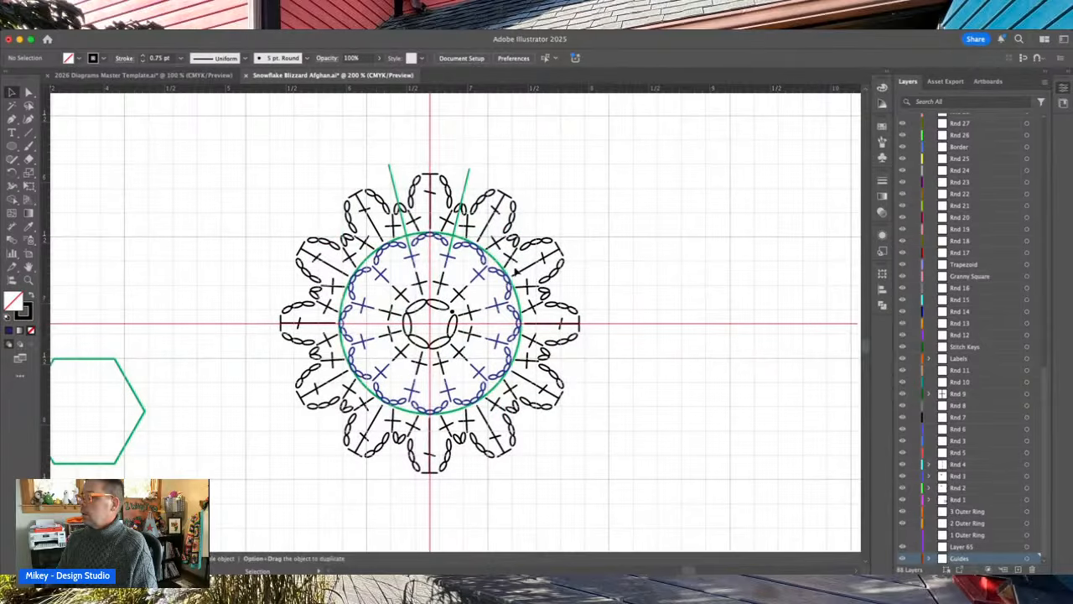
pyautogui.click(500, 269)
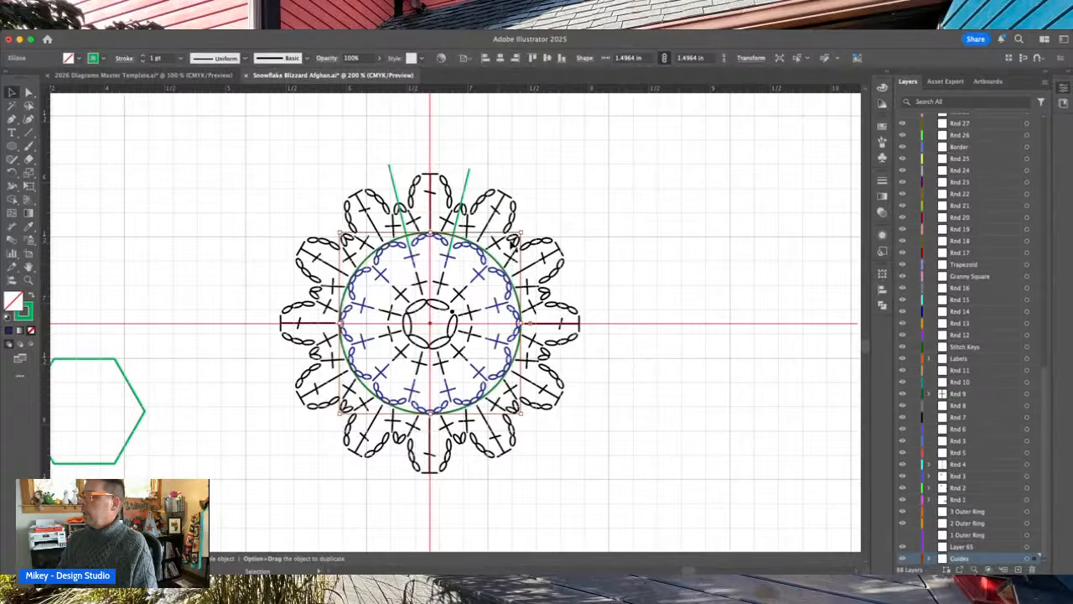
pyautogui.moveTo(520, 232); pyautogui.dragTo(850, 142)
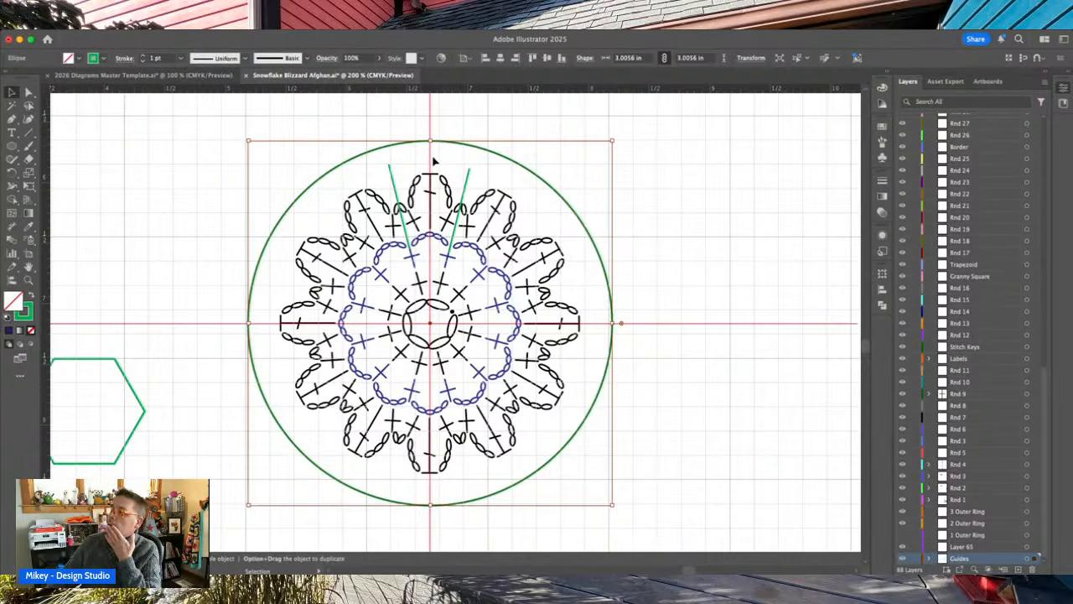
# - Copy the blue two-chain arch from the 2026 Diagrams Master Template, and make Rnd 4 the active layer in Snowflake Blizzard Afghan
pyautogui.click(82, 75)
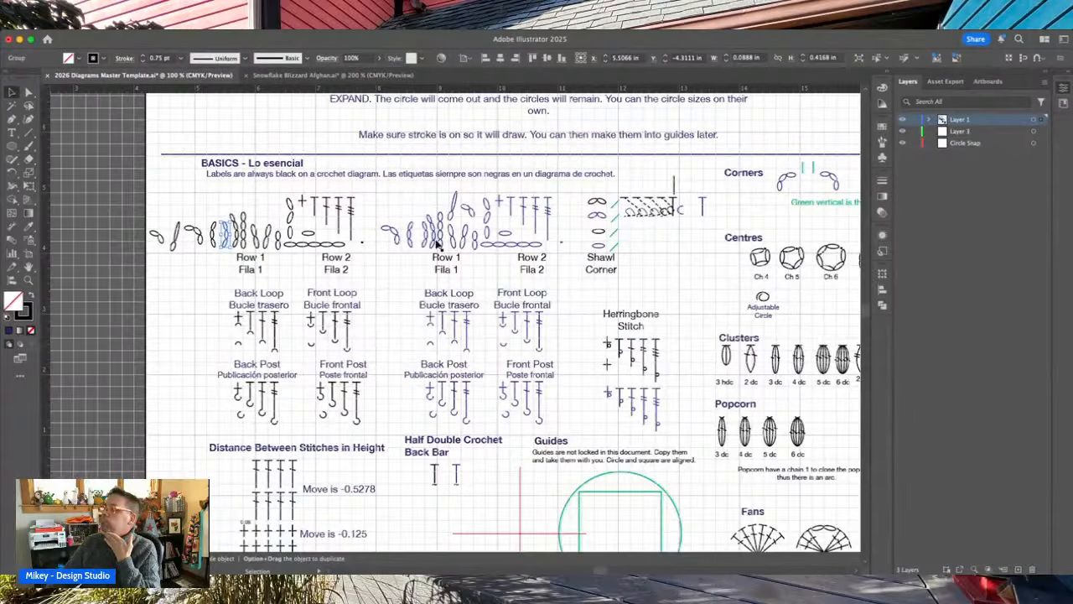
pyautogui.click(471, 215)
pyautogui.press('super+c')
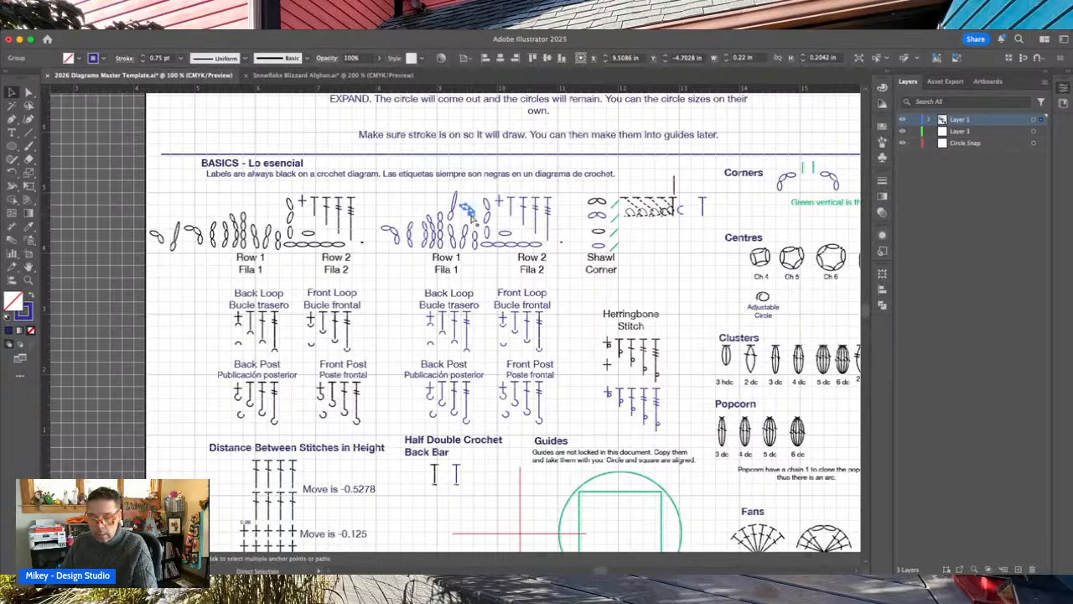
pyautogui.click(278, 75)
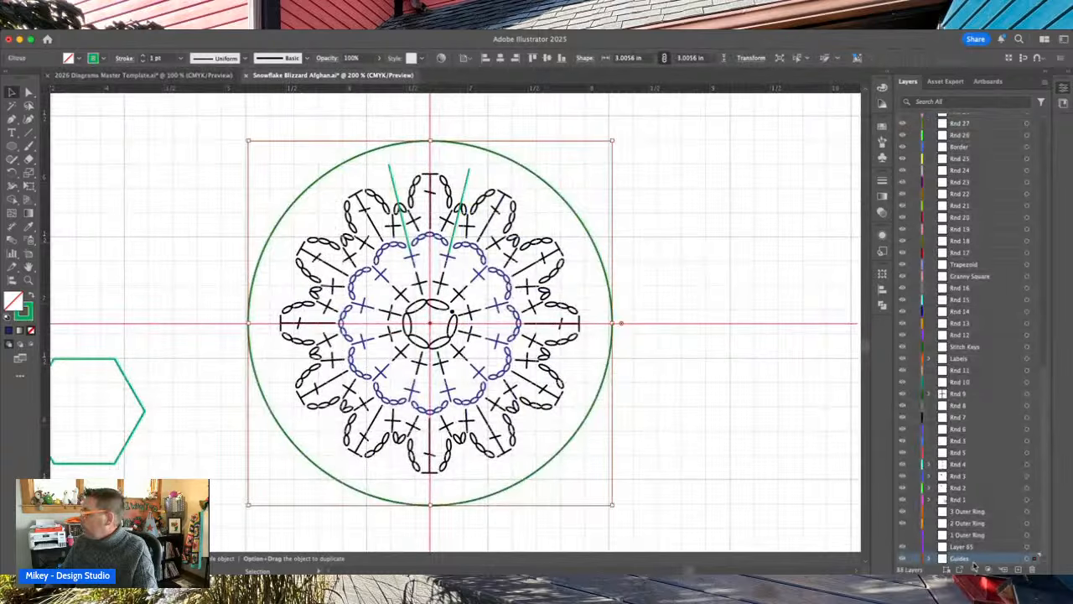
pyautogui.click(969, 465)
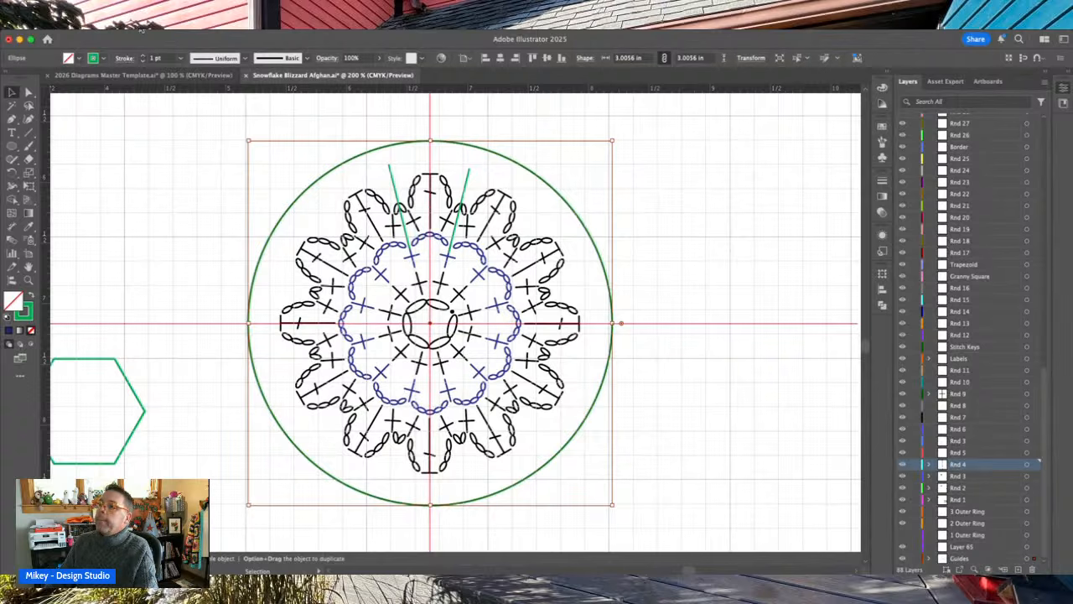
# - Paste the blue chain pair into Rnd 4 and set it level above the top repeat, just inside the green guide circle
pyautogui.click(283, 178)
pyautogui.click(459, 325)
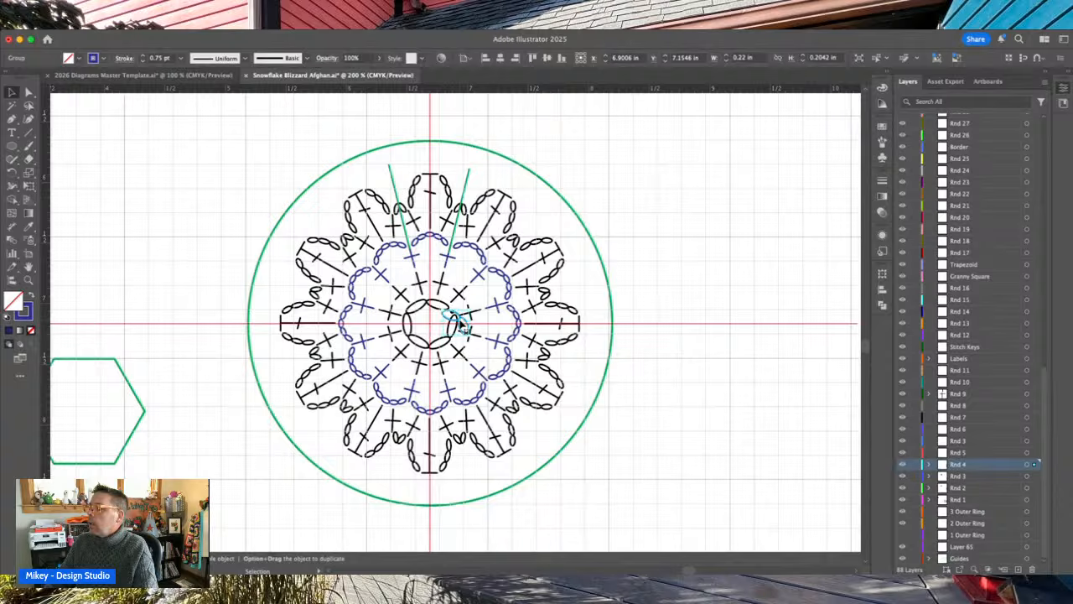
pyautogui.moveTo(459, 325); pyautogui.dragTo(436, 164)
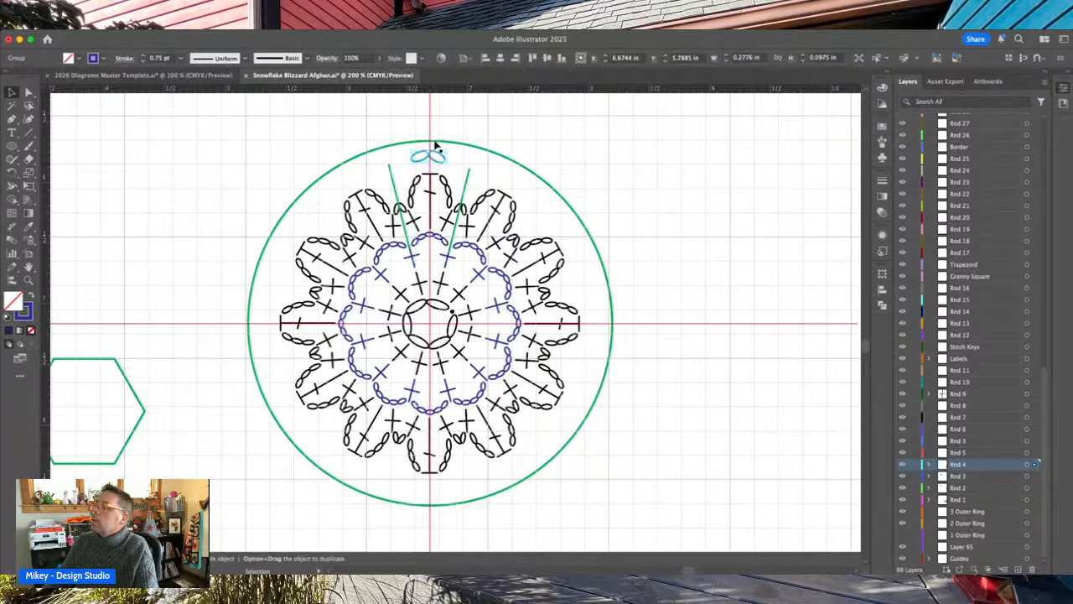
pyautogui.click(445, 134)
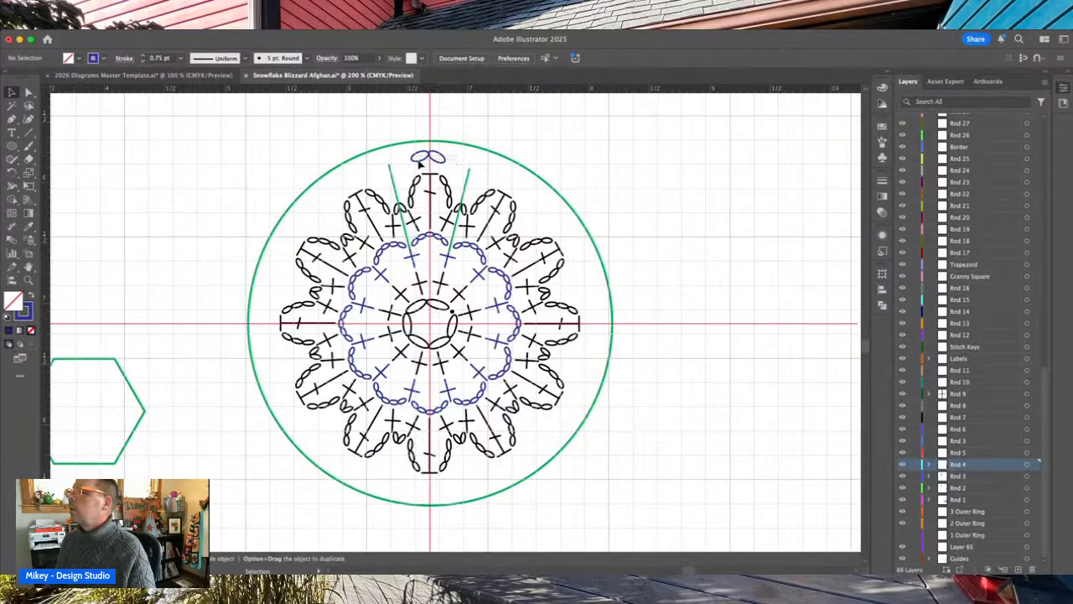
# - Isolate the blue chain pair's group and delete its right chain stitch
pyautogui.click(419, 161)
pyautogui.press('super+equal')
pyautogui.press('super+equal')
pyautogui.press('super+equal')
pyautogui.press('super+equal')
pyautogui.press('super+equal')
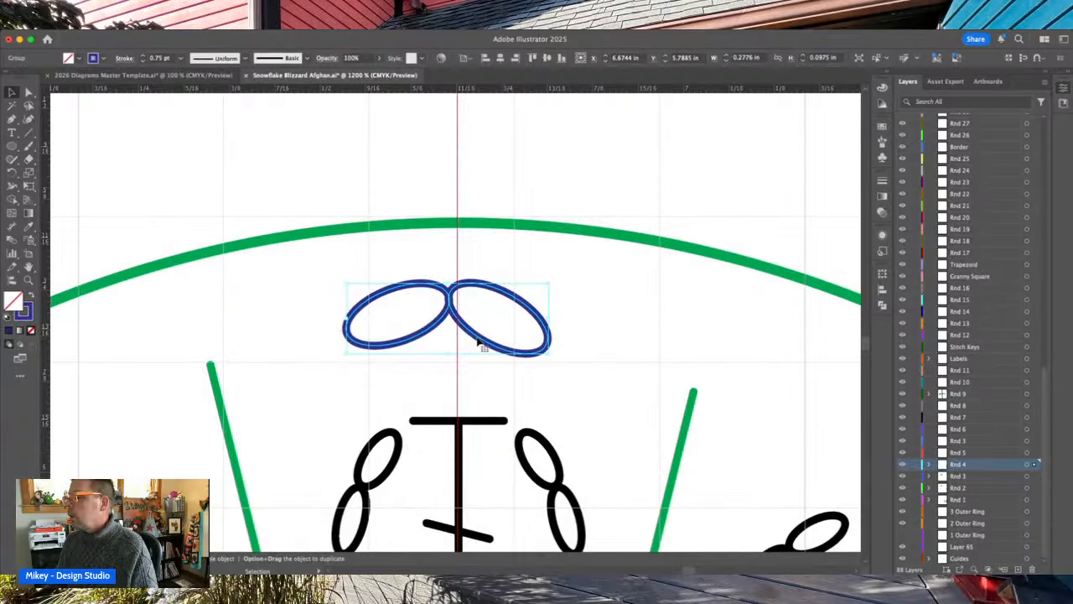
pyautogui.doubleClick(478, 342)
pyautogui.click(479, 343)
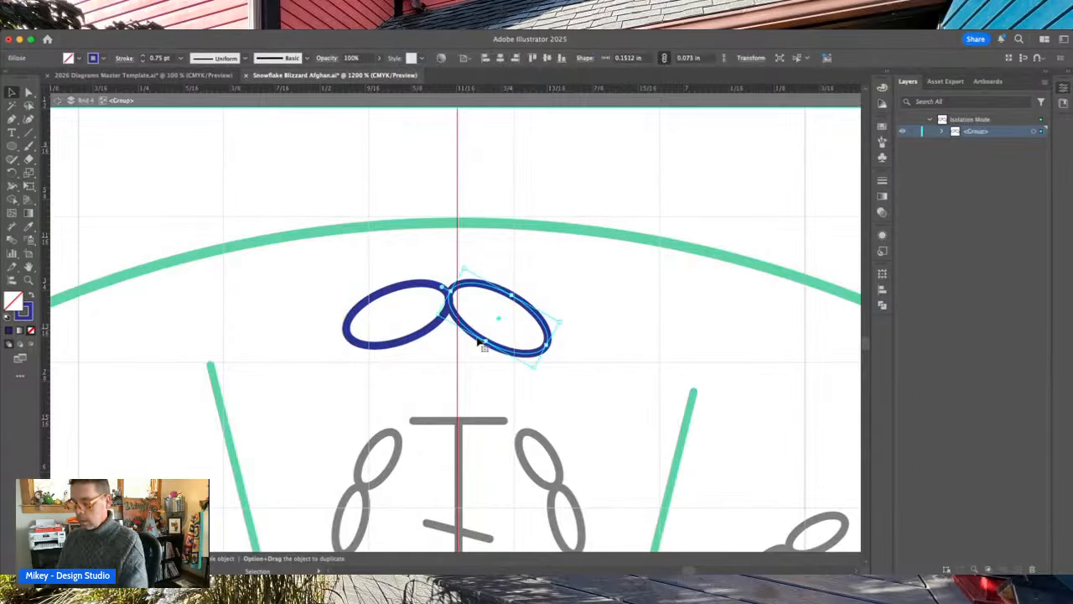
pyautogui.press('Delete')
# - Reflect a copy of the remaining blue chain stitch in place so that it slants the opposite way
pyautogui.click(442, 325)
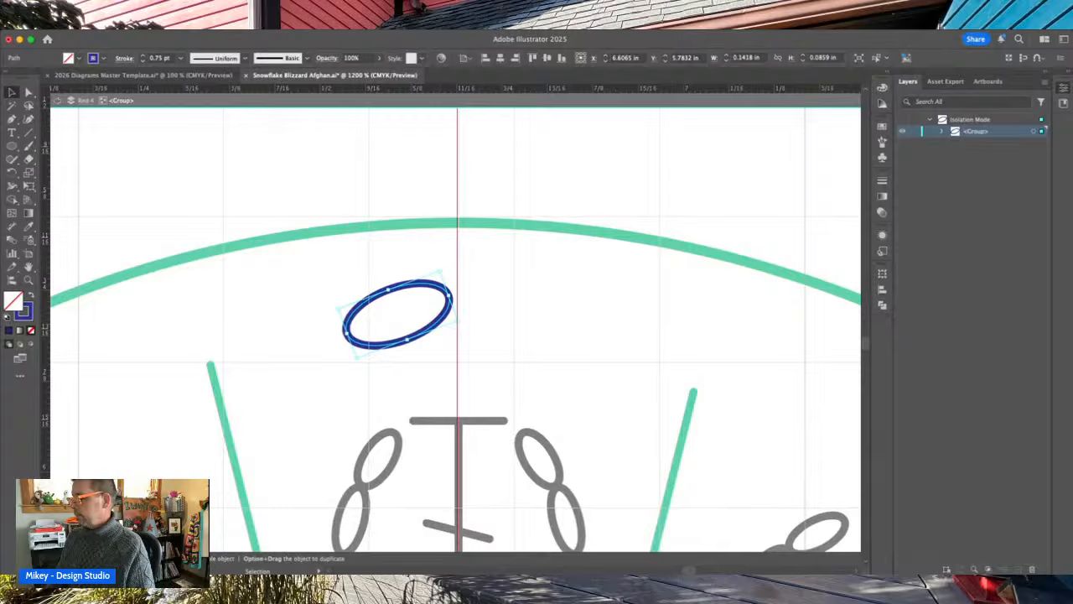
pyautogui.click(583, 553)
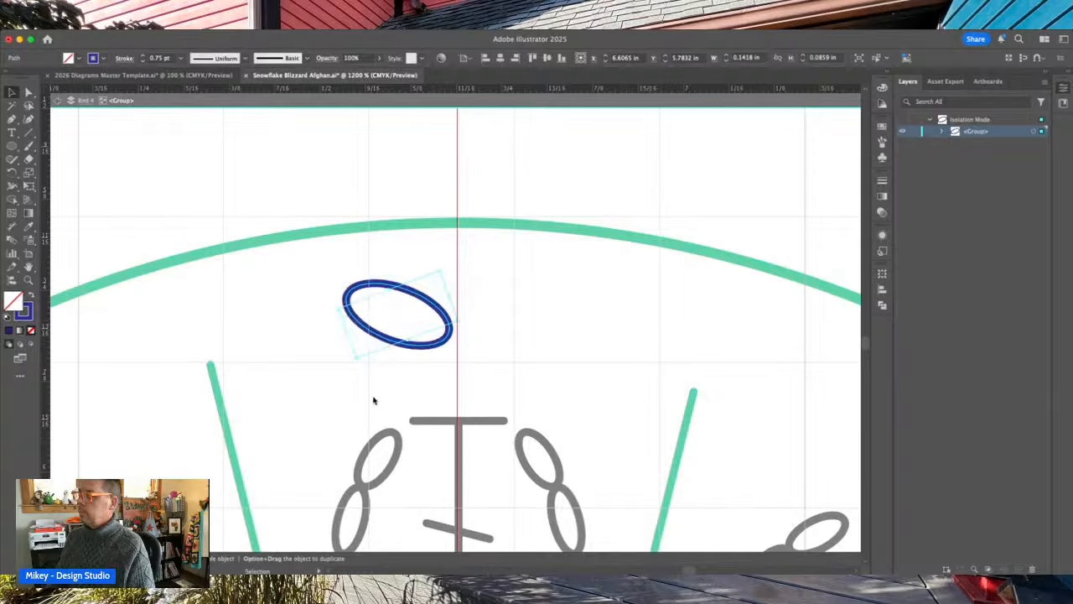
pyautogui.click(112, 413)
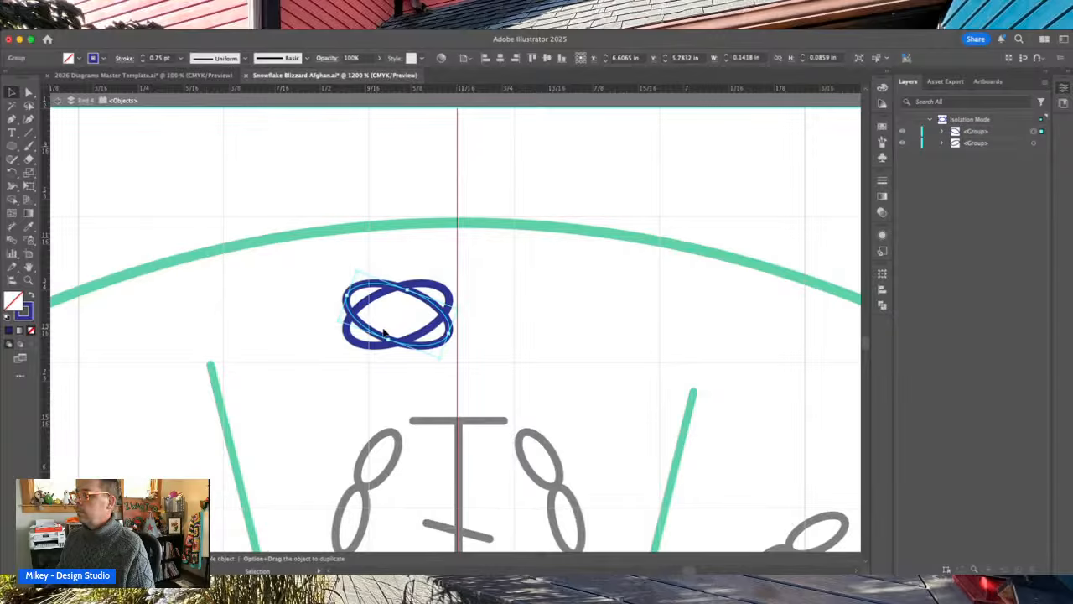
# - Move the reflected blue chain stitch end to end with the original one and group the two stitches
pyautogui.moveTo(361, 327); pyautogui.dragTo(462, 343)
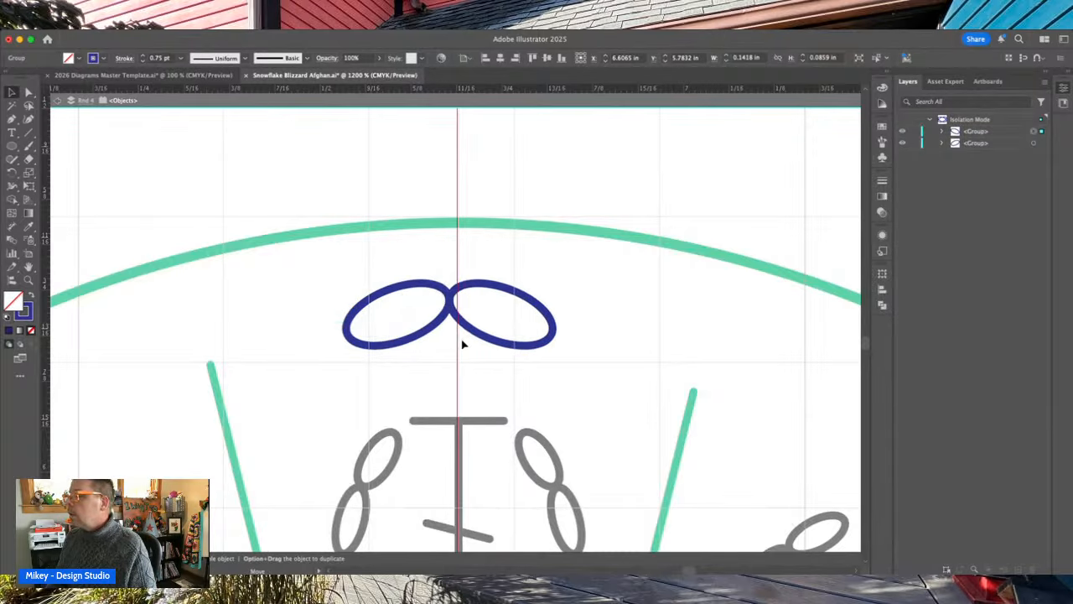
pyautogui.moveTo(543, 257); pyautogui.dragTo(407, 330)
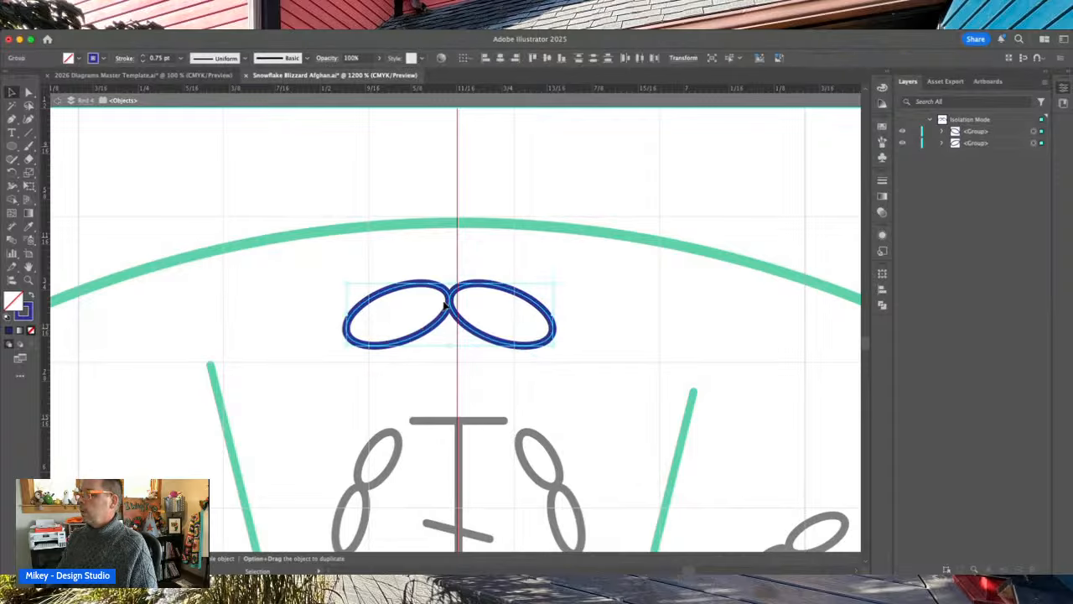
pyautogui.press('super+g')
# - Centre the grouped blue chain pair on the red vertical guide, slightly lower above the top repeat, and leave isolation
pyautogui.doubleClick(476, 335)
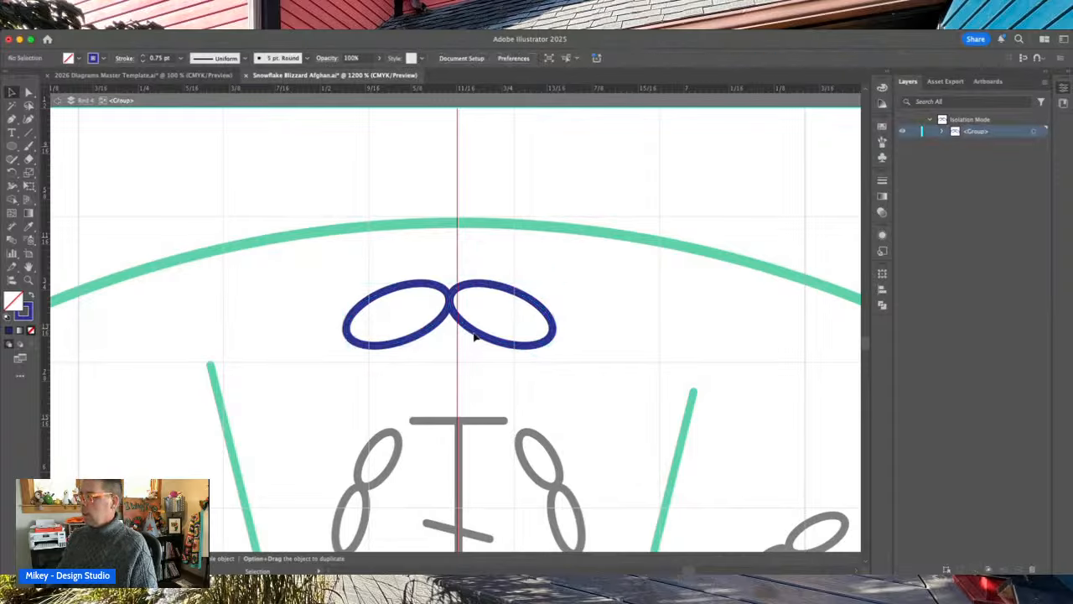
pyautogui.moveTo(449, 303); pyautogui.dragTo(458, 326)
pyautogui.doubleClick(434, 265)
pyautogui.click(499, 346)
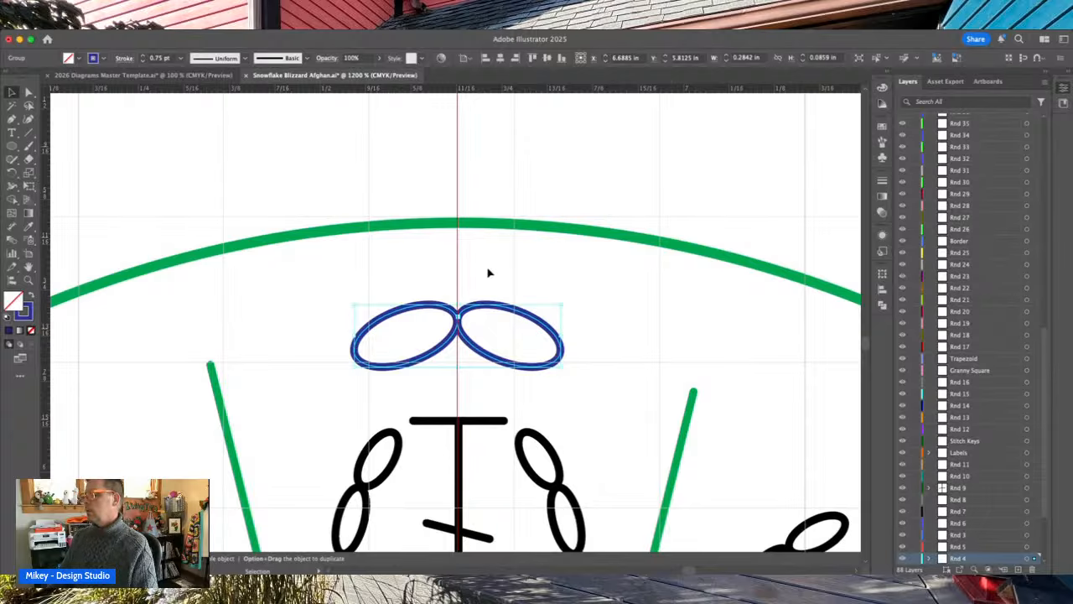
pyautogui.click(488, 272)
# - Copy the blue single crochet from 2026 Diagrams Master Template and paste it into Rnd 4 of Snowflake Blizzard Afghan
pyautogui.press('super+minus')
pyautogui.press('super+minus')
pyautogui.press('super+minus')
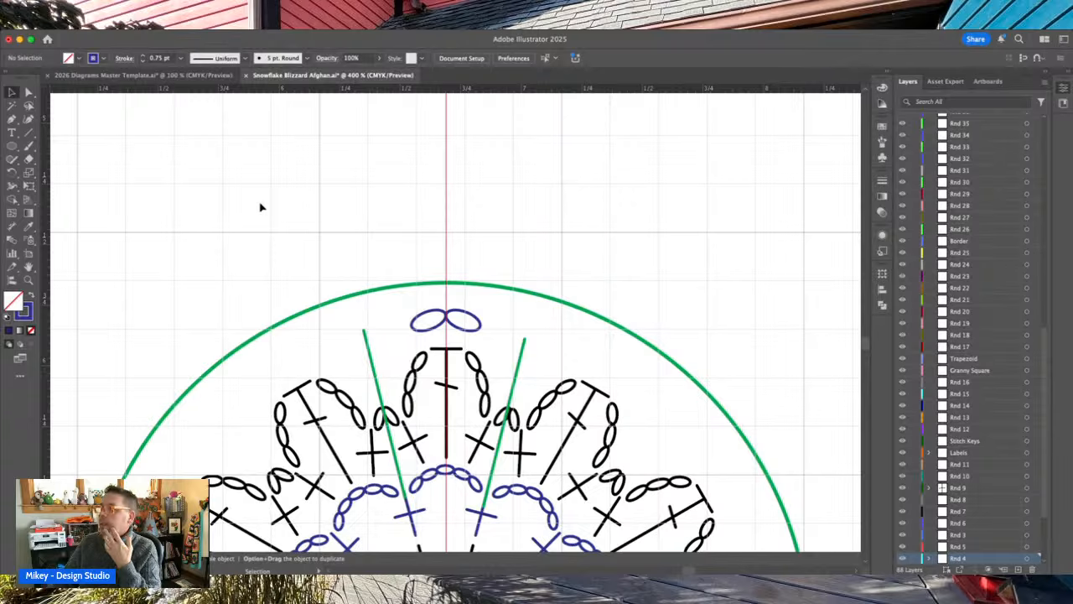
pyautogui.click(142, 75)
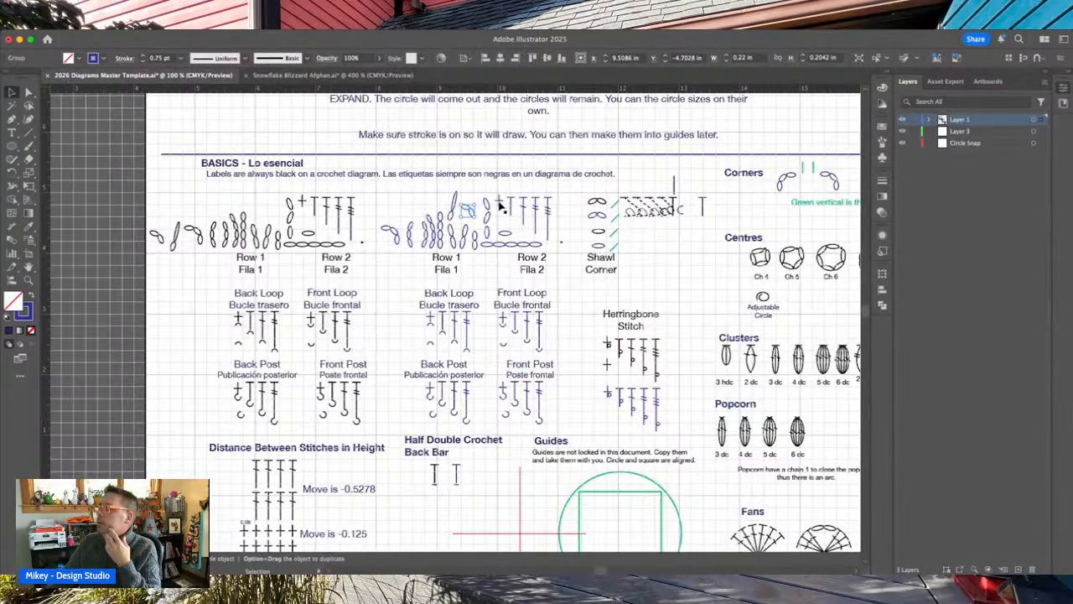
pyautogui.click(498, 204)
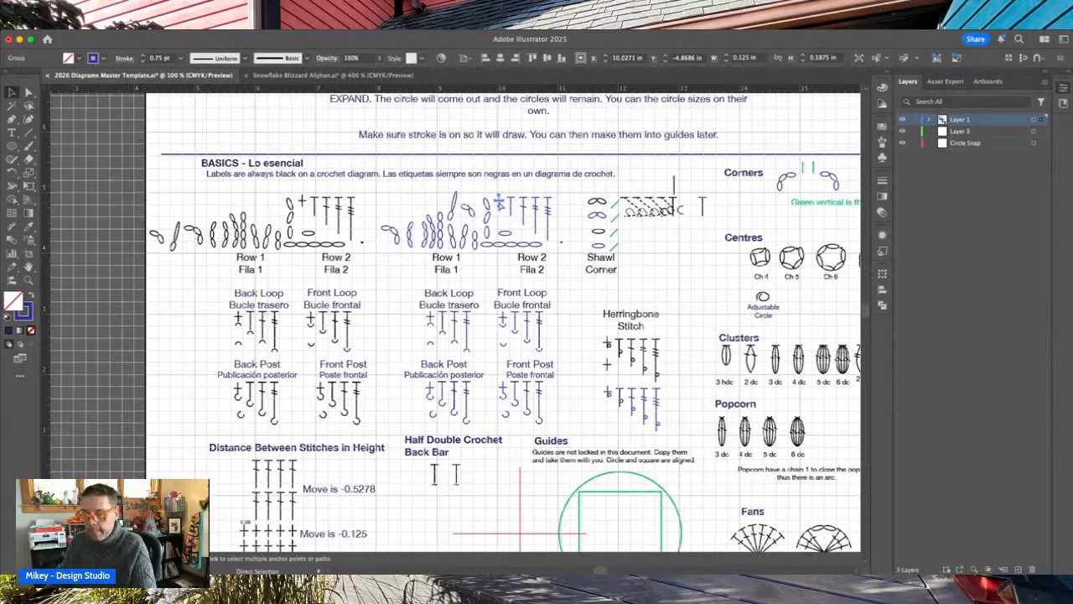
pyautogui.click(333, 75)
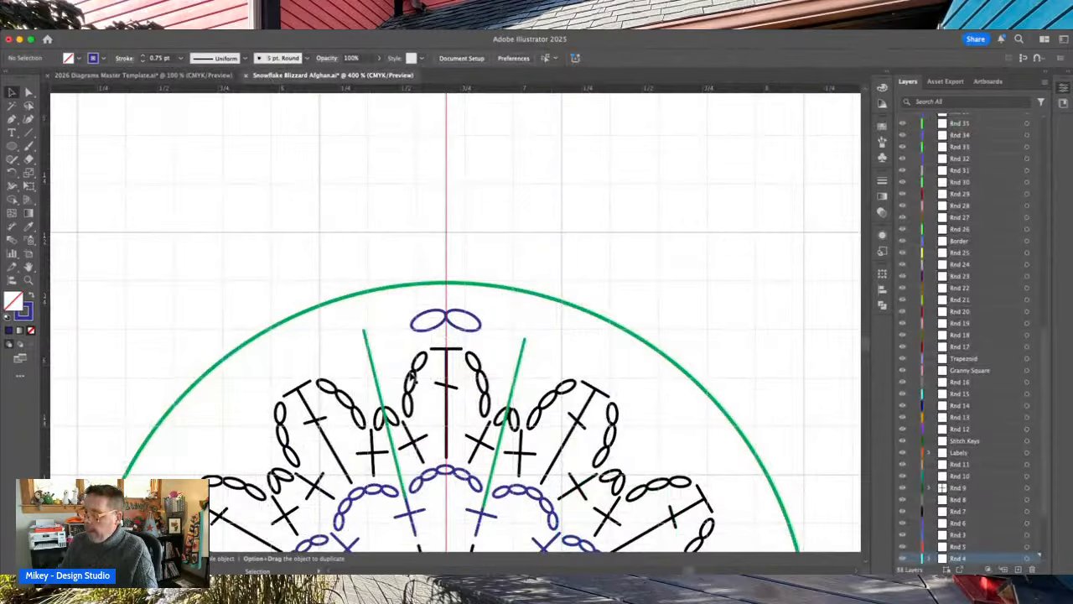
pyautogui.press('super+v')
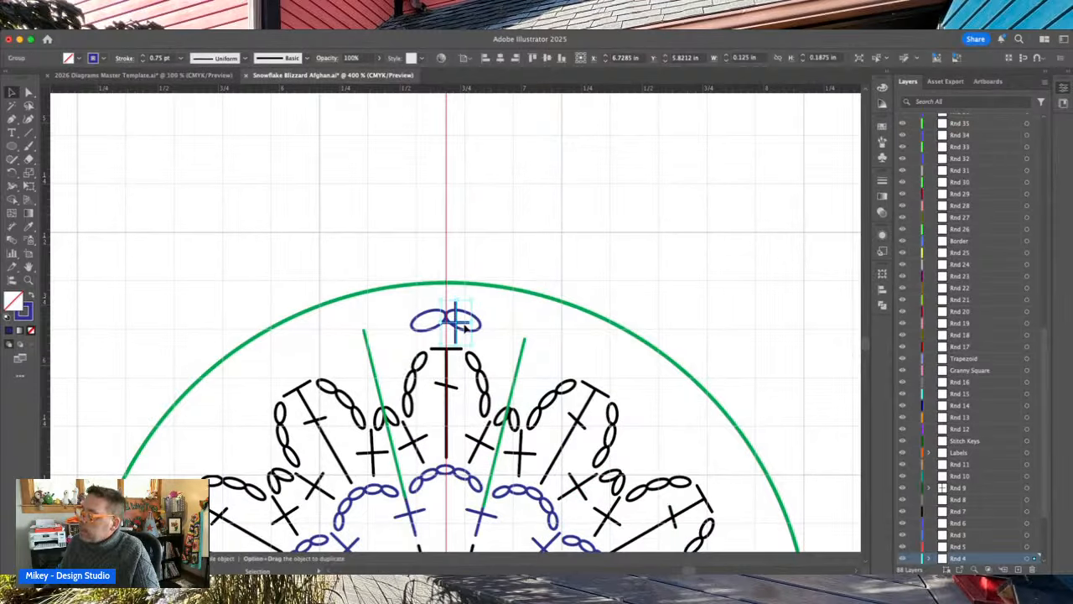
# - Place the pasted single crochet on the green guide line left of the top repeat, rotated to its slant and scaled to about 0.08 × 0.12 in
pyautogui.moveTo(459, 327); pyautogui.dragTo(389, 341)
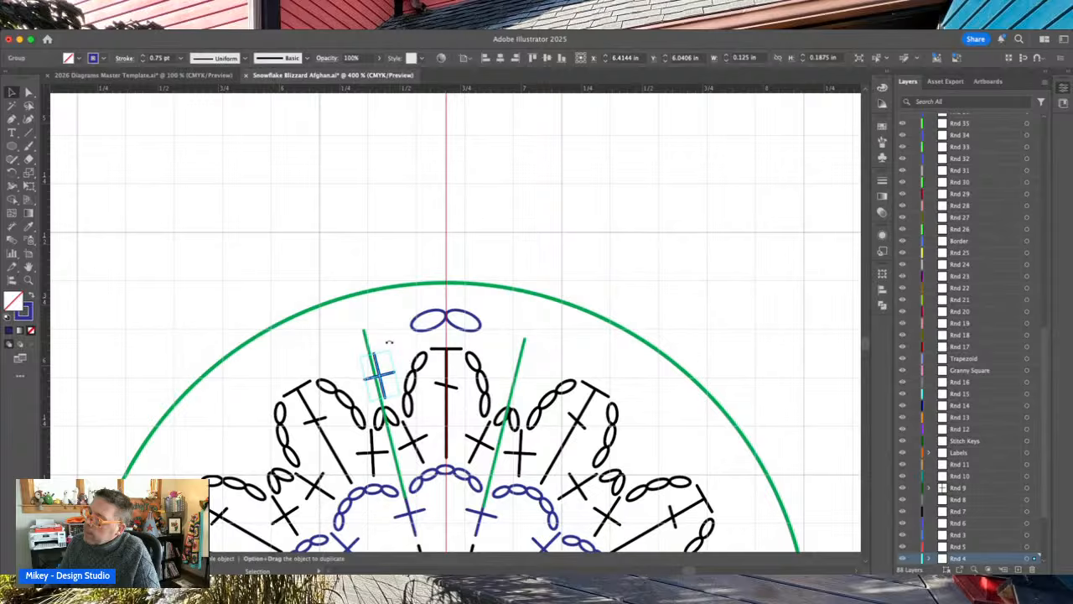
pyautogui.moveTo(390, 342); pyautogui.dragTo(389, 342)
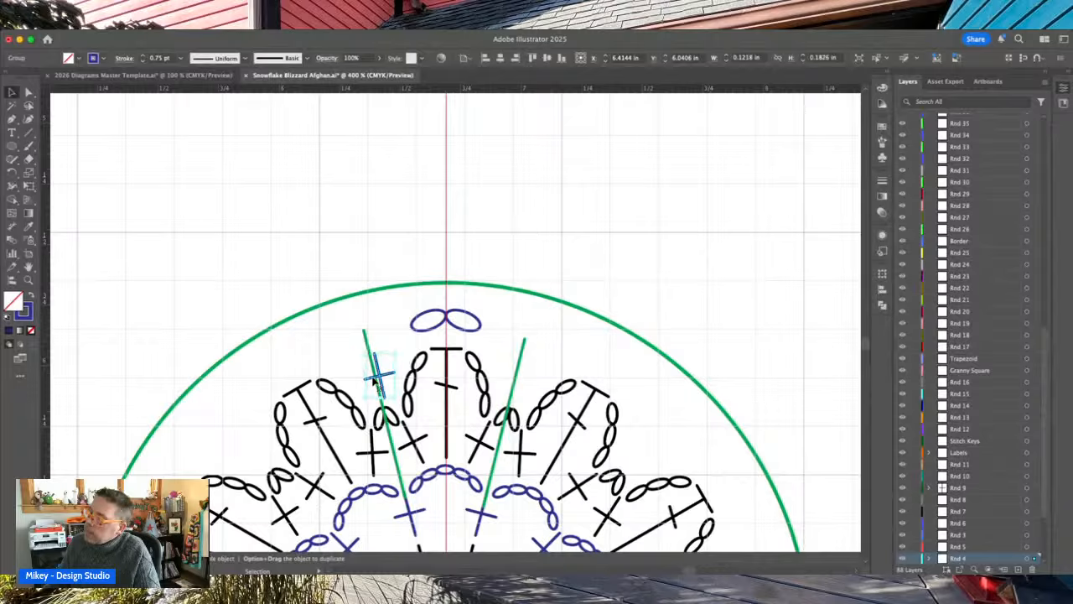
pyautogui.click(379, 381)
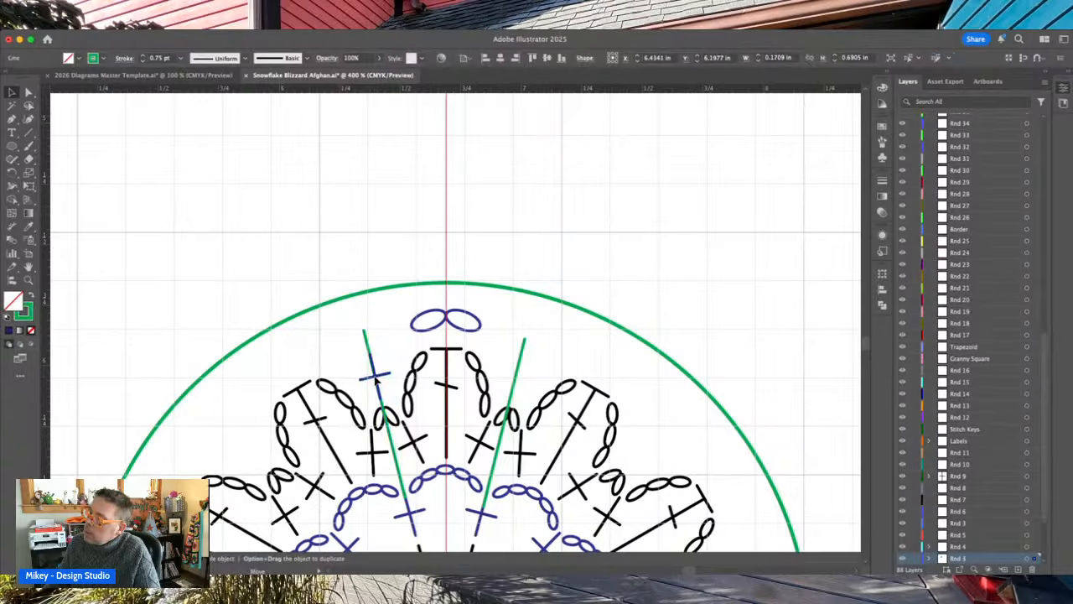
pyautogui.click(369, 354)
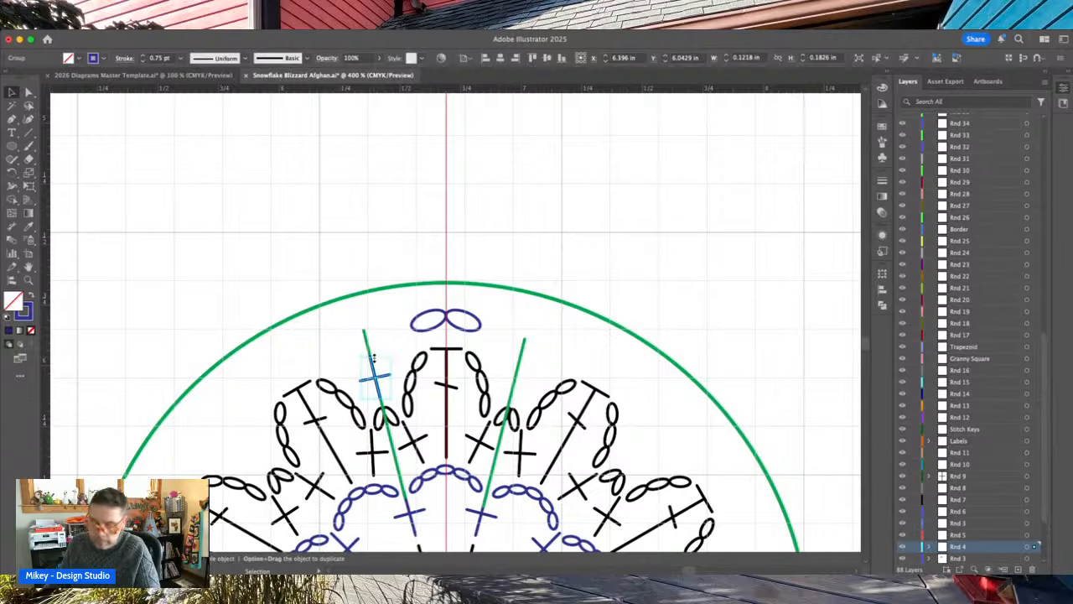
pyautogui.moveTo(371, 359); pyautogui.dragTo(373, 371)
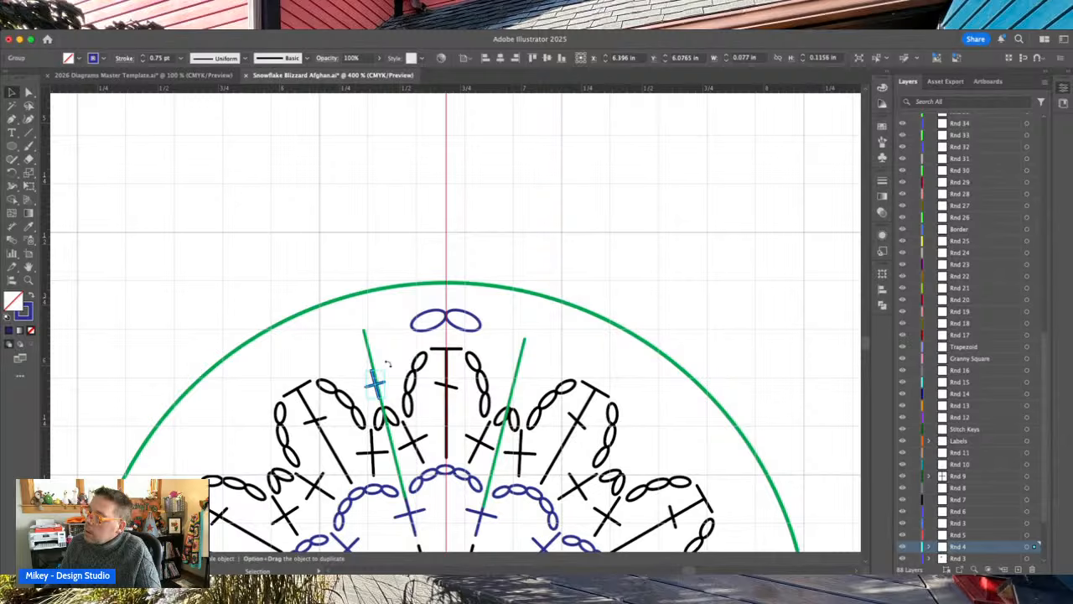
pyautogui.click(360, 351)
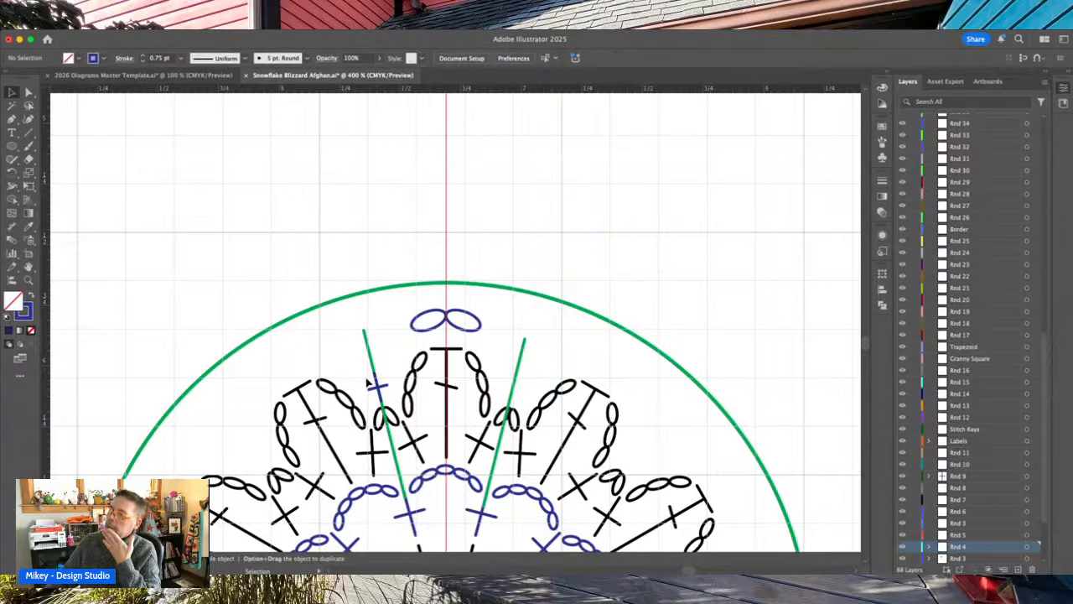
# - Draw a blue line about 0.24 in long from the single crochet's top to the chain pair's left end, and set it level above the circle
pyautogui.click(29, 132)
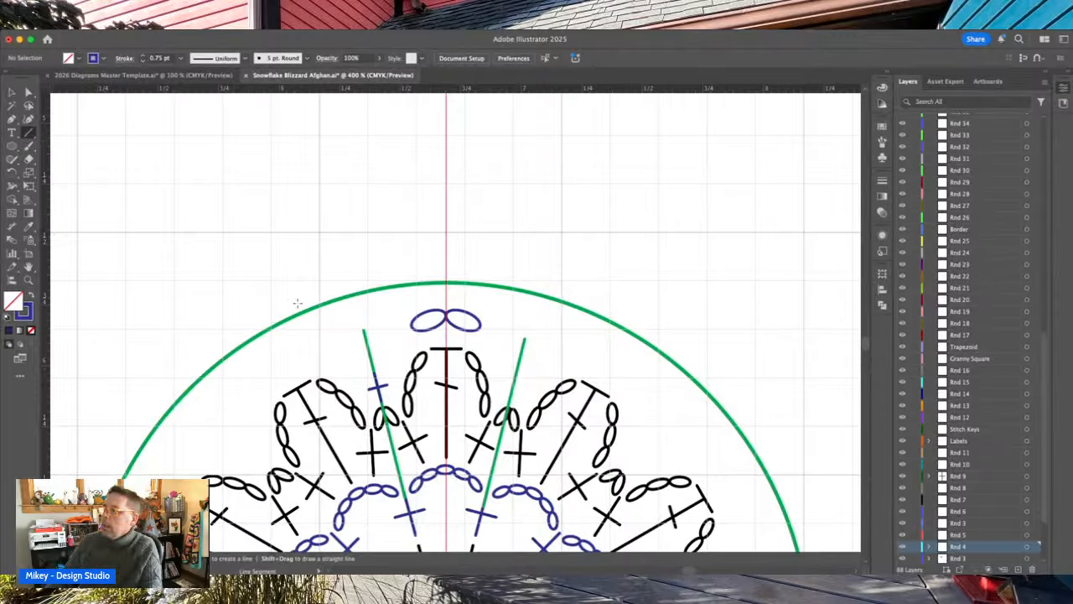
pyautogui.moveTo(375, 374); pyautogui.dragTo(411, 329)
pyautogui.press('v')
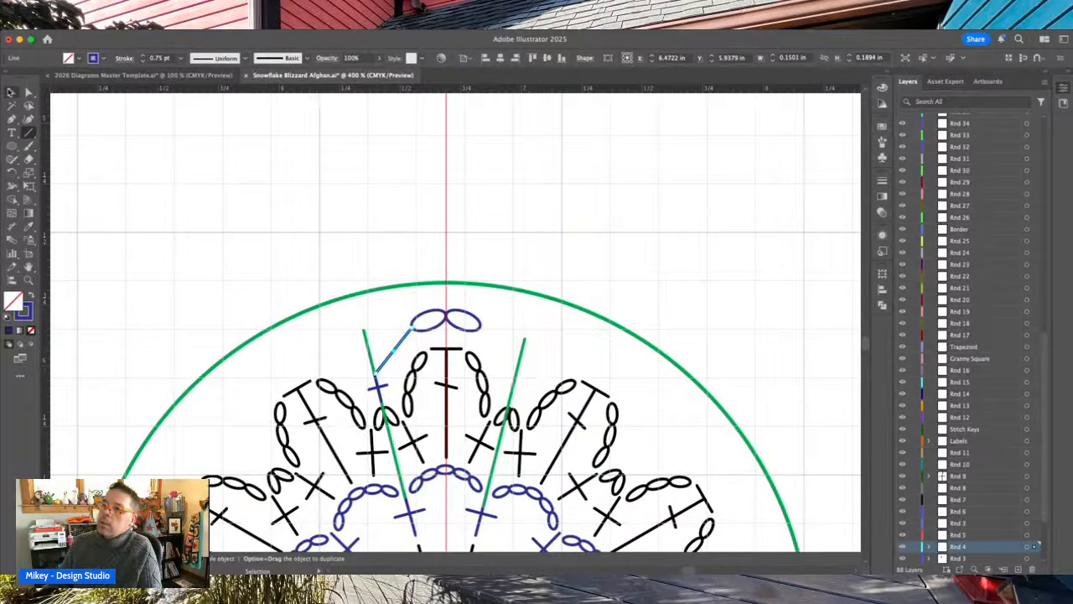
pyautogui.moveTo(396, 358); pyautogui.dragTo(411, 181)
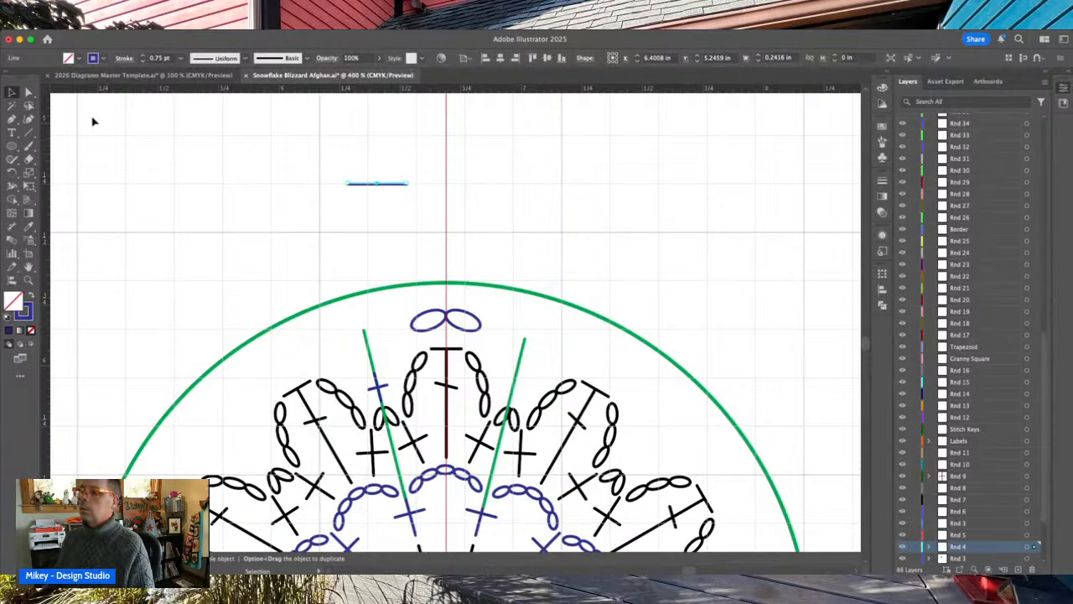
# - Draw a vertical bar about 0.12 in tall at the level line's left end and duplicate it at the right end
pyautogui.click(29, 132)
pyautogui.moveTo(346, 173); pyautogui.dragTo(346, 200)
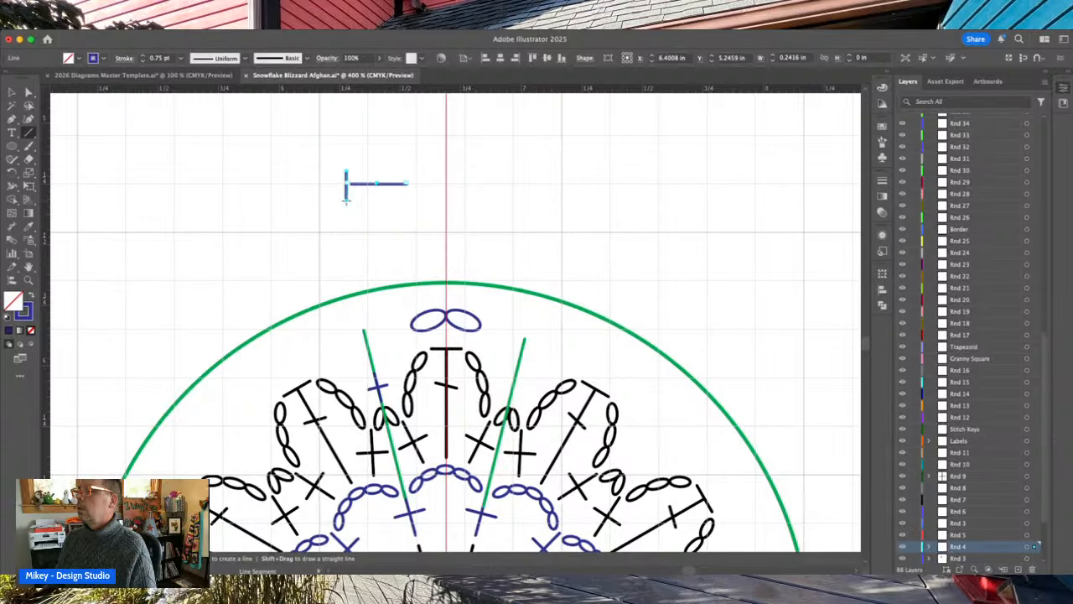
pyautogui.click(12, 93)
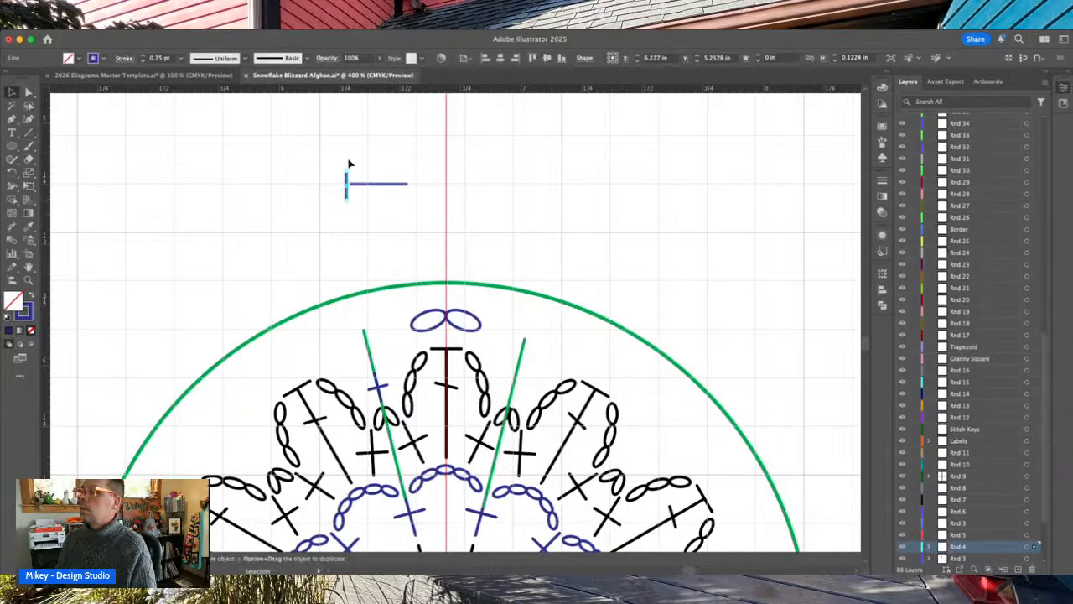
pyautogui.click(354, 193)
pyautogui.click(348, 191)
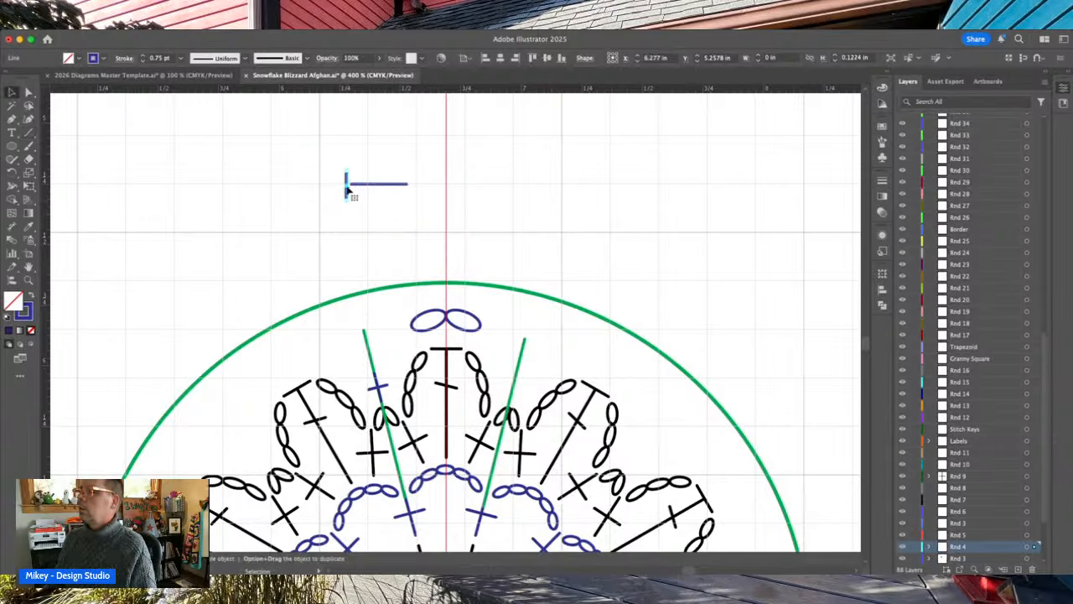
pyautogui.moveTo(348, 191); pyautogui.dragTo(406, 191)
pyautogui.click(449, 191)
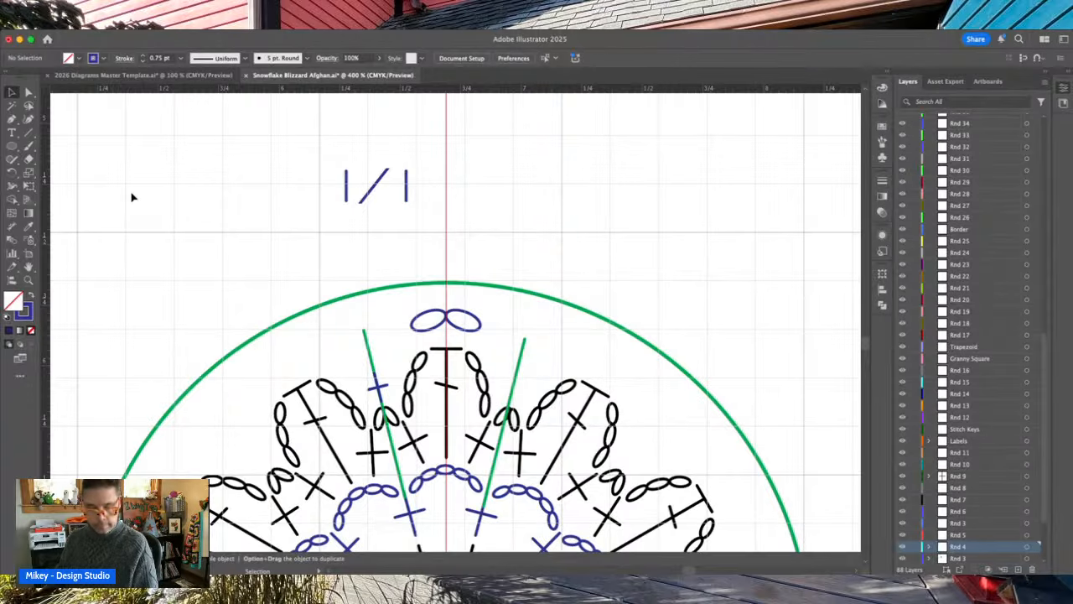
# - Blend the two short vertical bars into an evenly spaced row of six bars
pyautogui.press('super+equal')
pyautogui.press('super+minus')
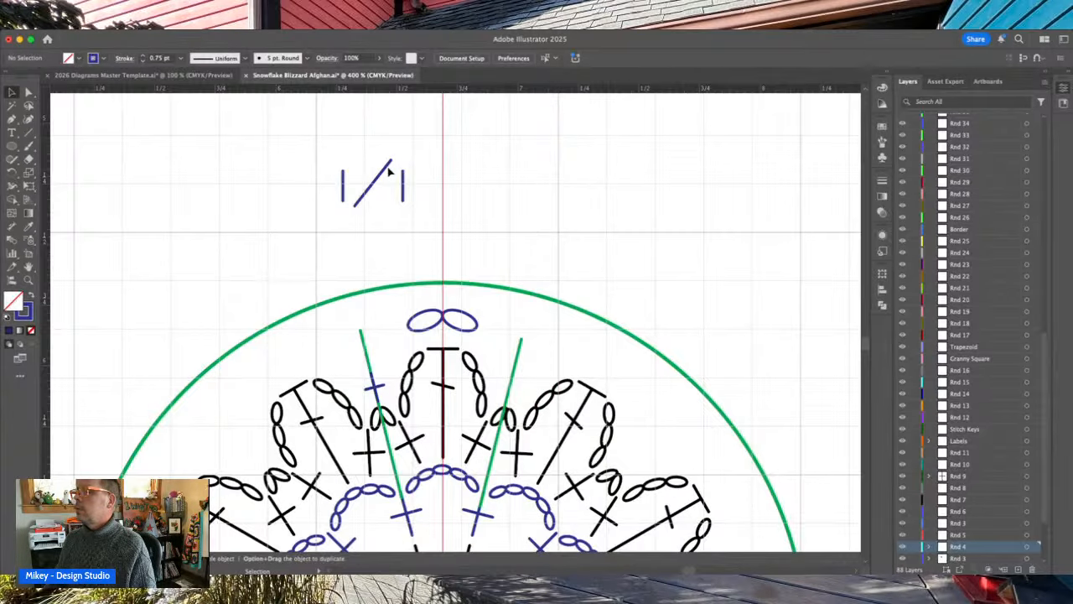
pyautogui.click(383, 199)
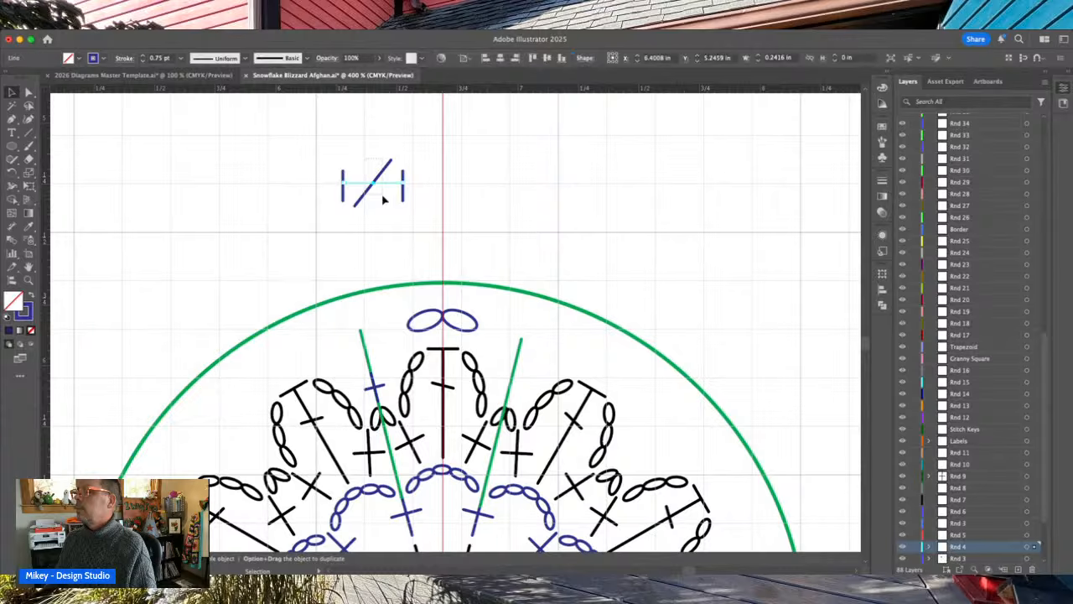
pyautogui.click(473, 165)
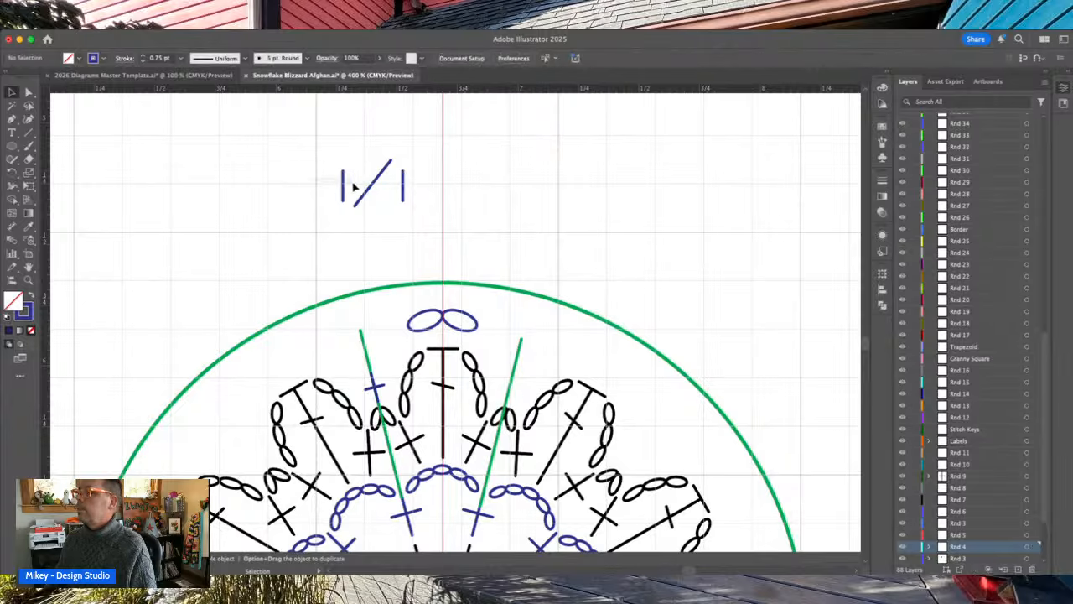
pyautogui.click(354, 187)
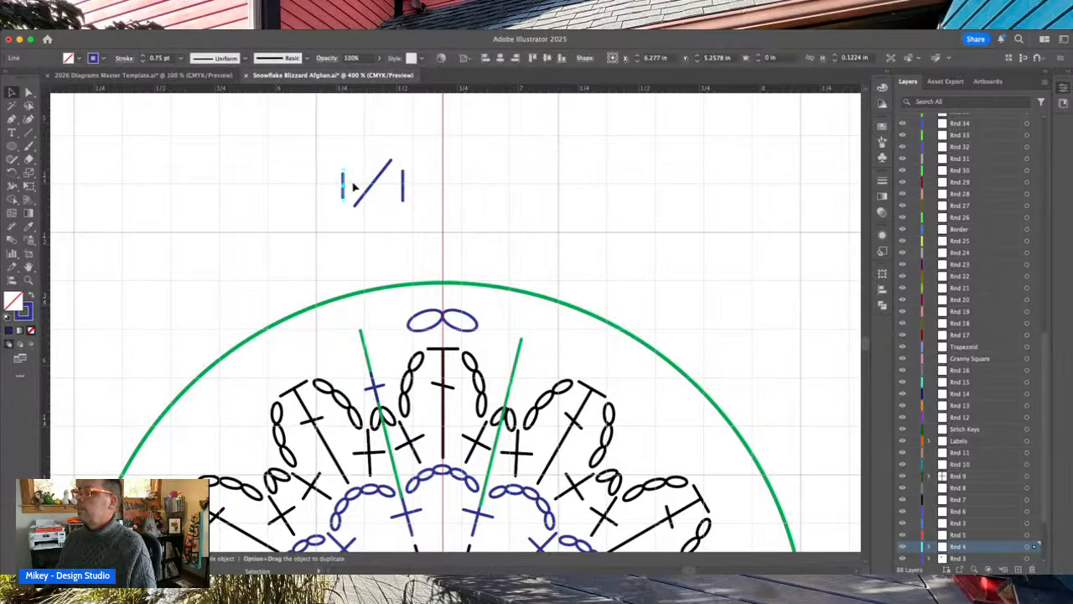
pyautogui.keyDown('shift'); pyautogui.click(402, 193); pyautogui.keyUp('shift')
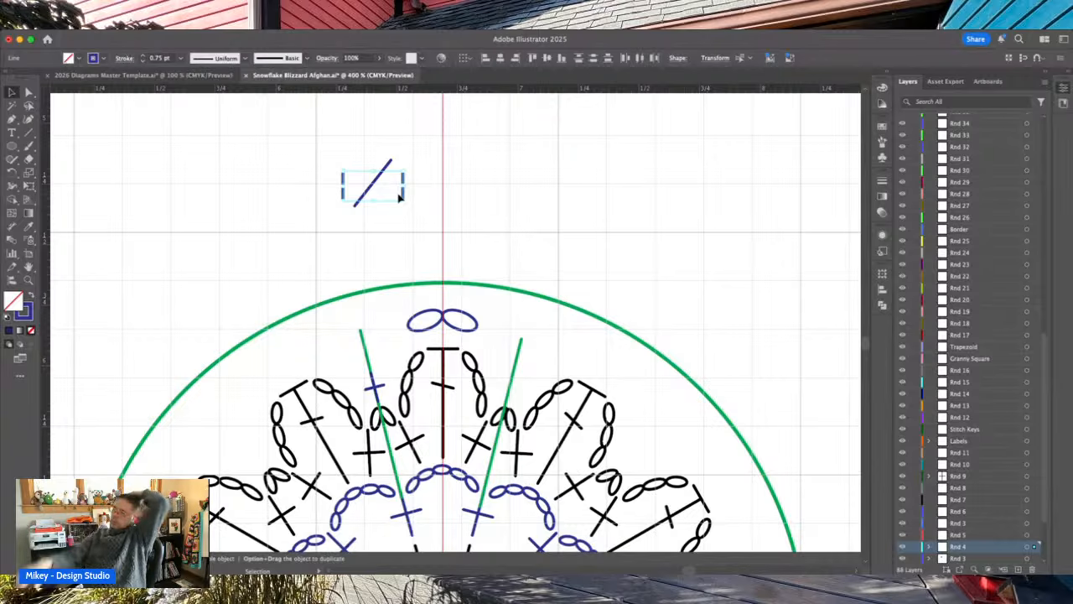
pyautogui.hscroll(-1, 400, 197)
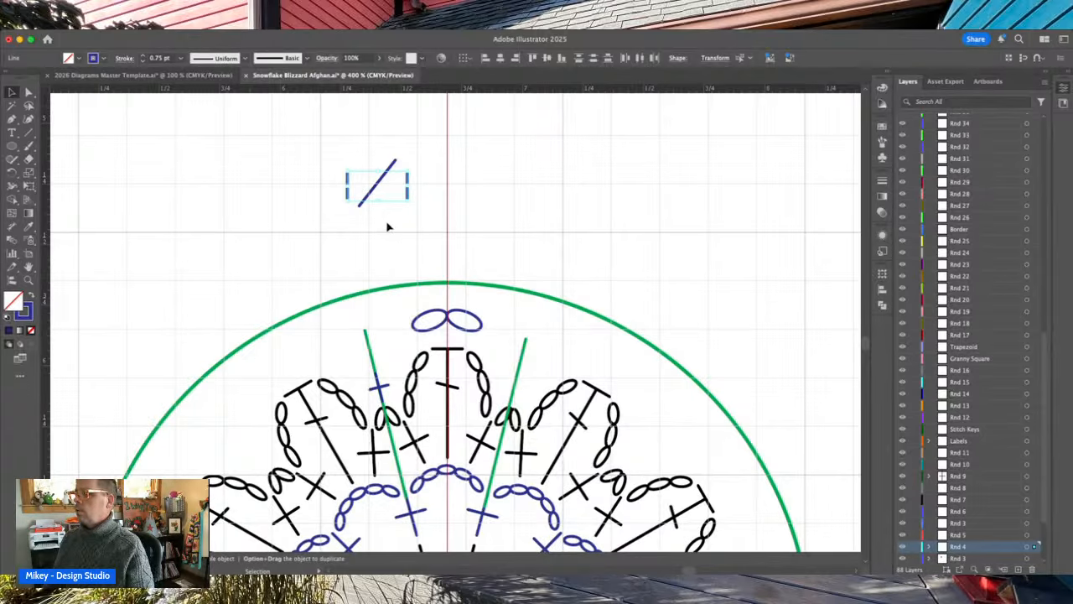
pyautogui.press('alt+super+b')
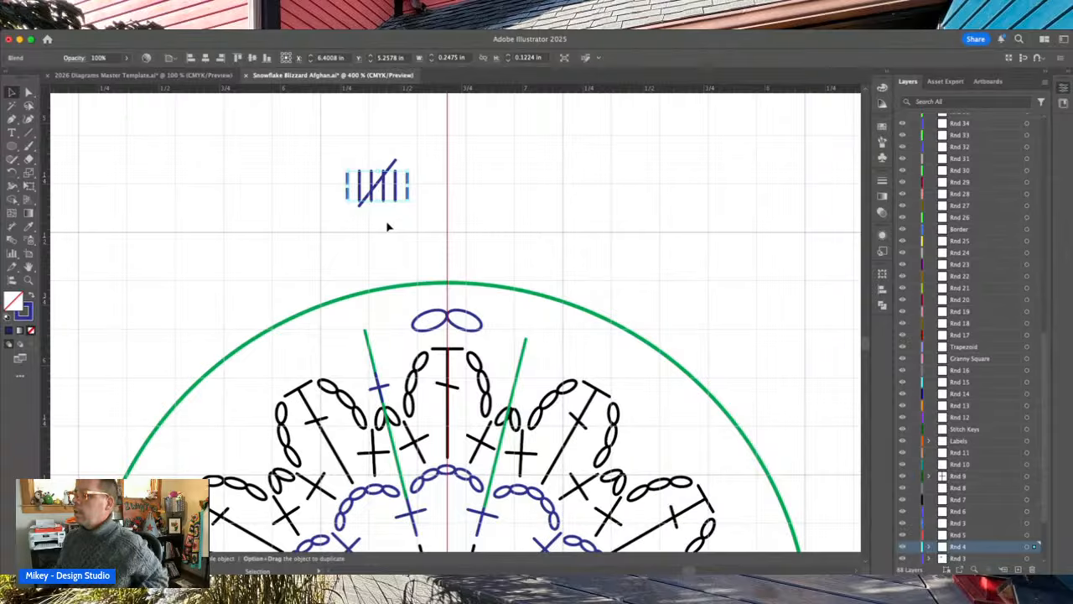
# - Move the level blue line back inside the circle and slant it from the single crochet's top towards the chain pair's left end
pyautogui.scroll(-2, 387, 226)
pyautogui.click(220, 182)
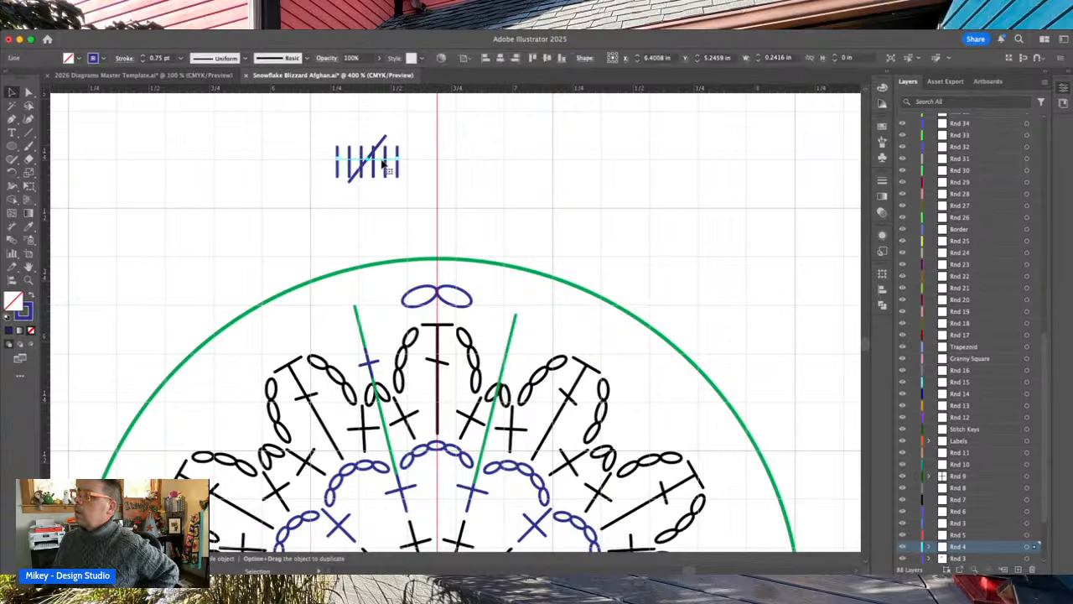
pyautogui.moveTo(375, 169); pyautogui.dragTo(359, 235)
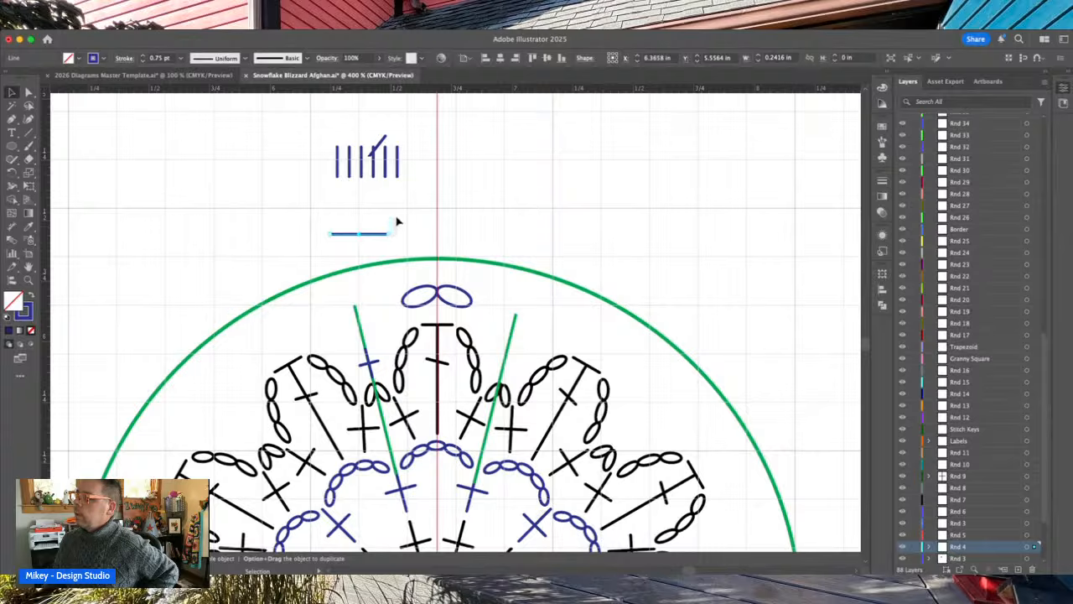
pyautogui.click(392, 238)
pyautogui.moveTo(365, 236); pyautogui.dragTo(414, 258)
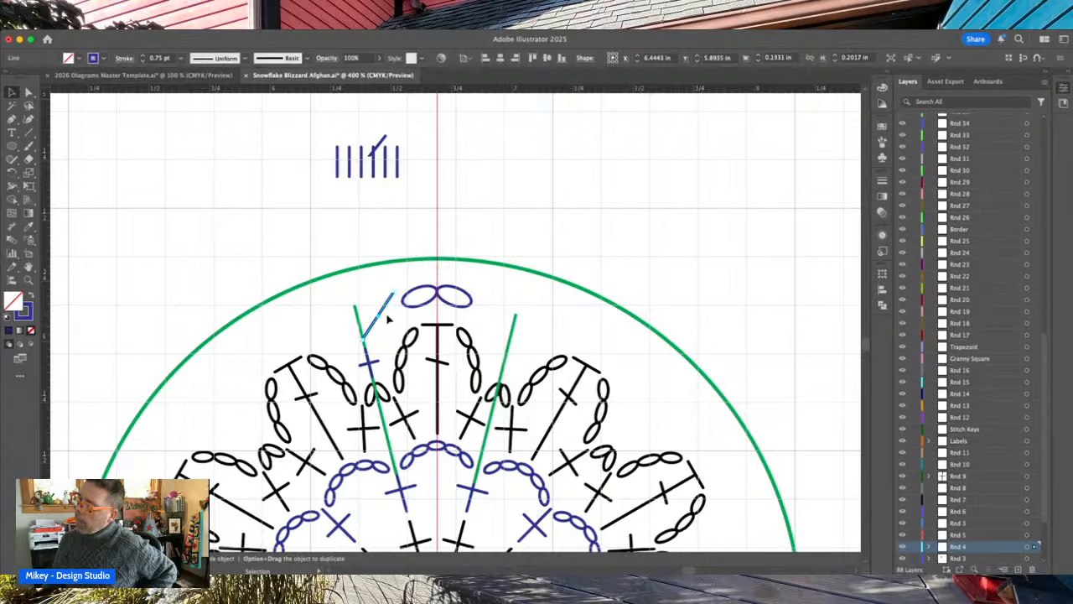
pyautogui.moveTo(379, 319); pyautogui.dragTo(383, 327)
pyautogui.click(475, 212)
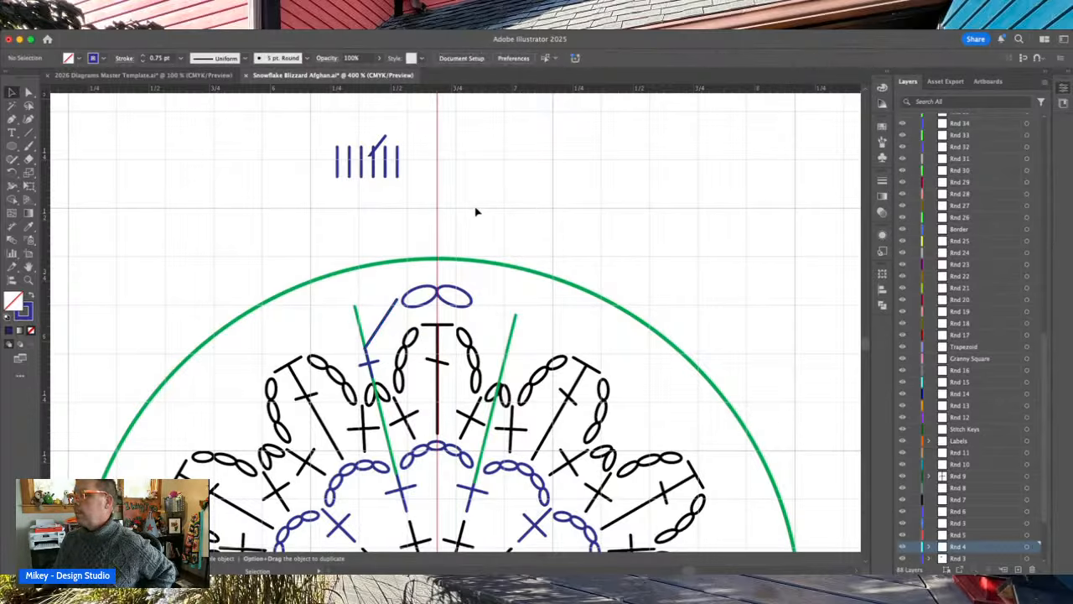
# - Move the blended row of bars down inside the green circle, beside the blue chain pair's left end
pyautogui.click(372, 175)
pyautogui.click(431, 182)
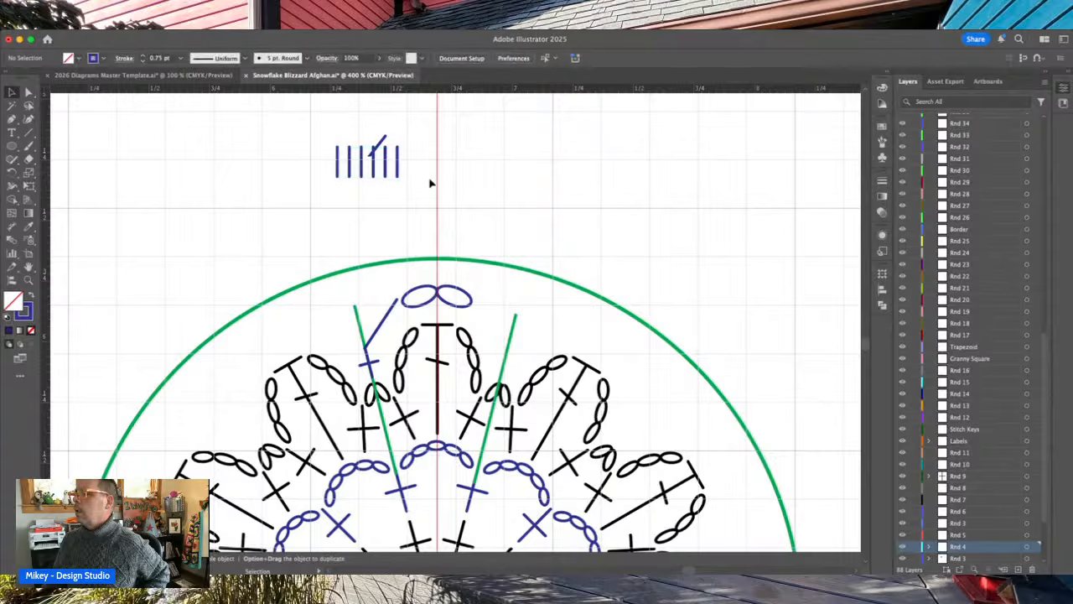
pyautogui.click(375, 174)
pyautogui.moveTo(375, 174); pyautogui.dragTo(375, 303)
pyautogui.scroll(5, 375, 304)
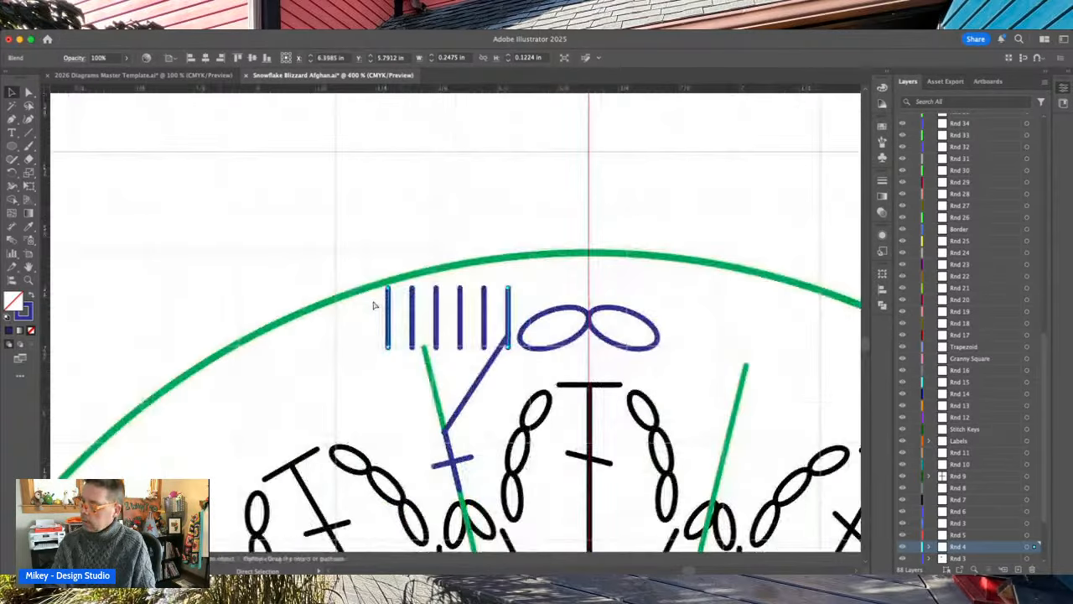
pyautogui.scroll(-2, 375, 304)
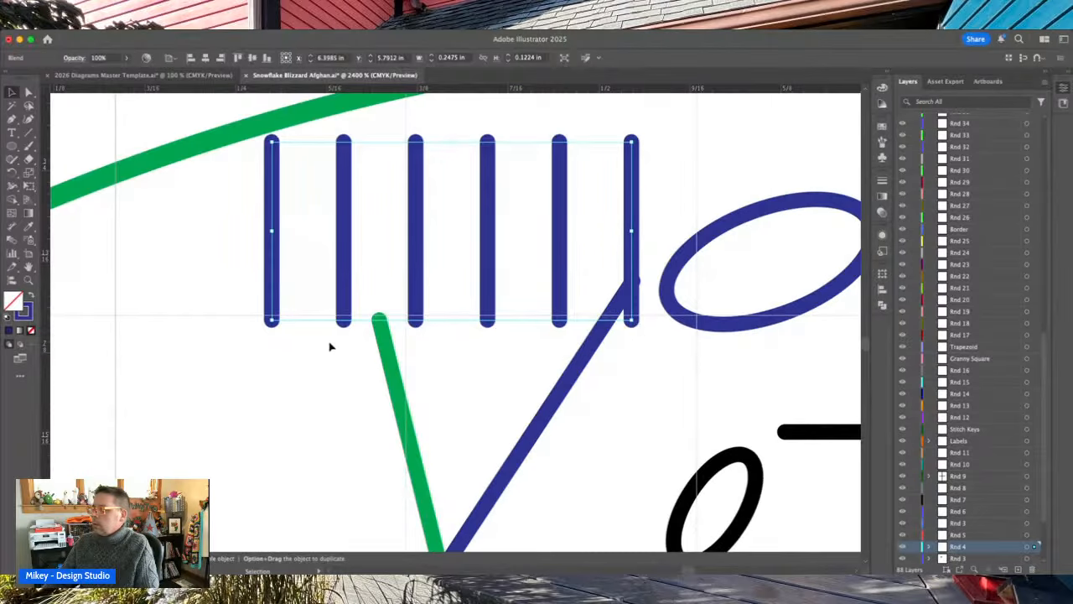
# - Rotate the blended bars to stand square to the slanted blue line and align the row's lower edge along its full length
pyautogui.moveTo(268, 332); pyautogui.dragTo(410, 442)
pyautogui.moveTo(487, 293); pyautogui.dragTo(474, 424)
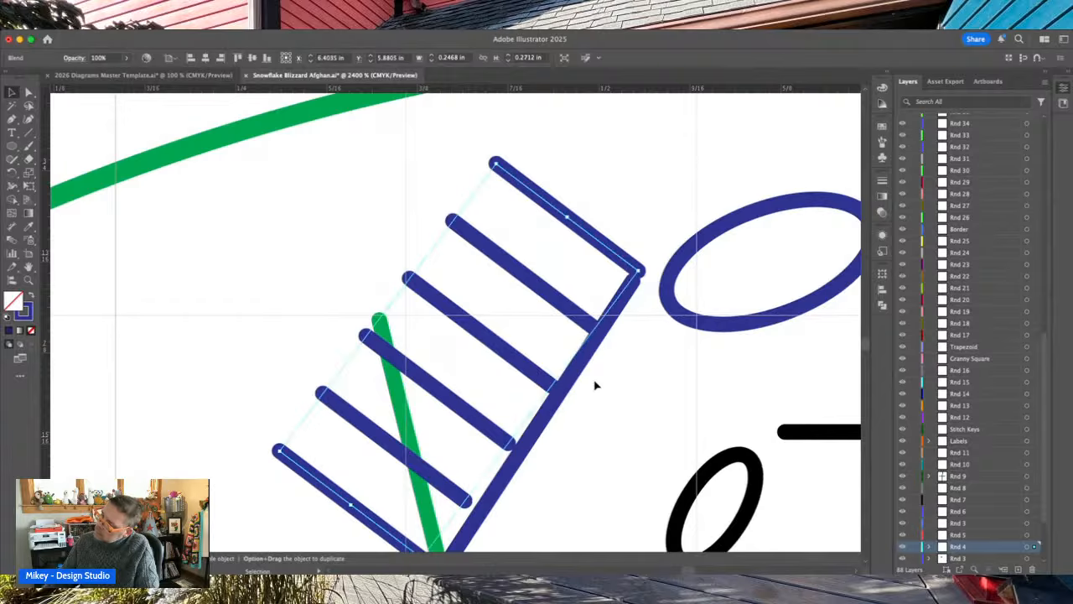
pyautogui.scroll(-3, 596, 384)
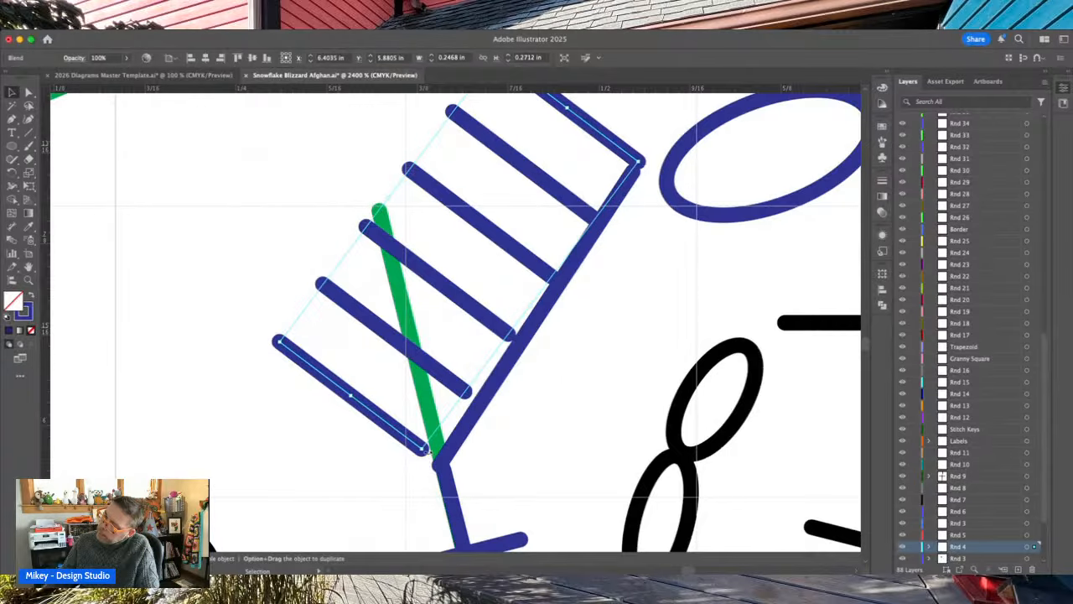
pyautogui.moveTo(430, 451); pyautogui.dragTo(442, 457)
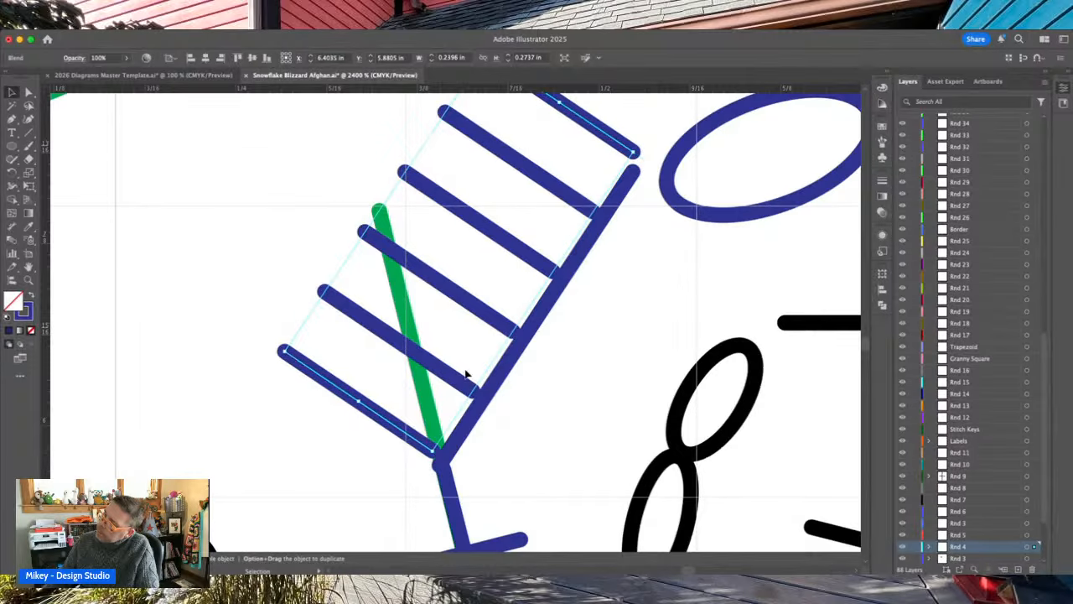
pyautogui.moveTo(492, 323); pyautogui.dragTo(495, 335)
pyautogui.click(192, 343)
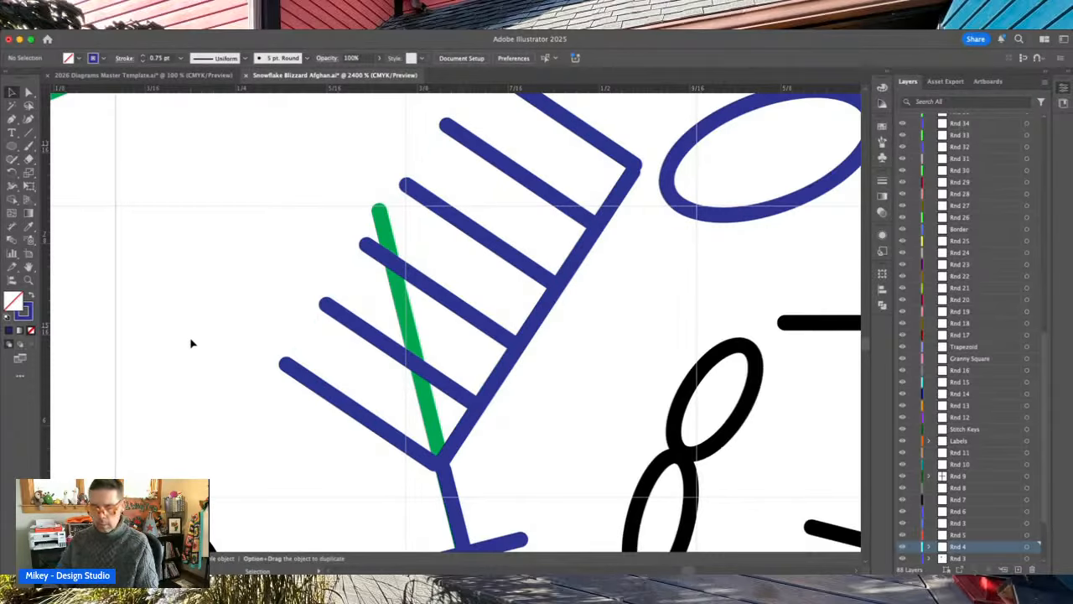
# - Duplicate the small blue cross stitch beneath the ladder-shaped guide and rotate the copy so its stem tilts toward the guide
pyautogui.press('super+minus')
pyautogui.press('super+minus')
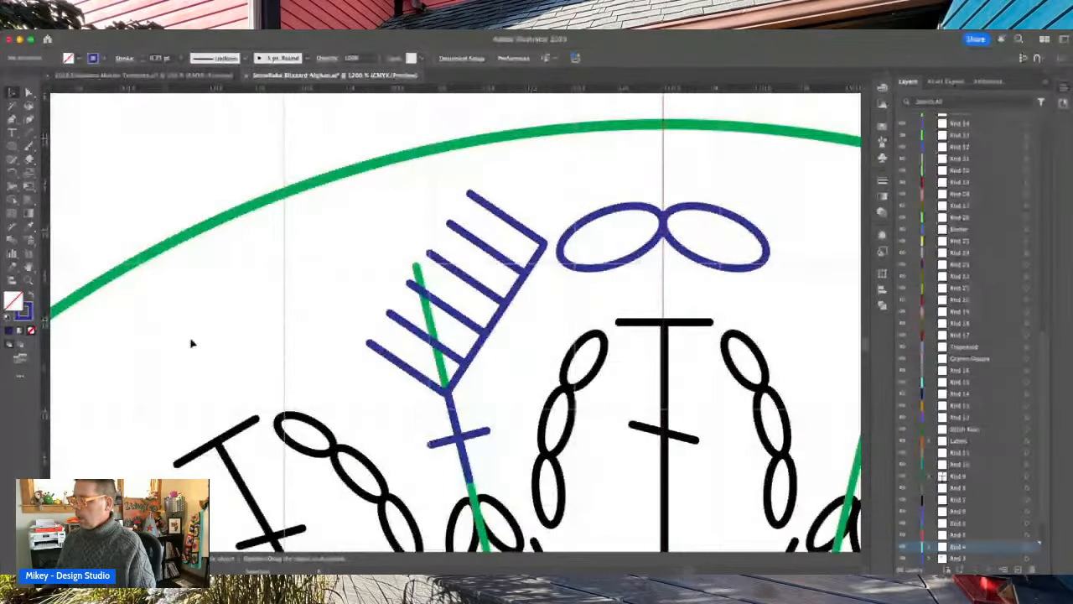
pyautogui.scroll(-2, 191, 343)
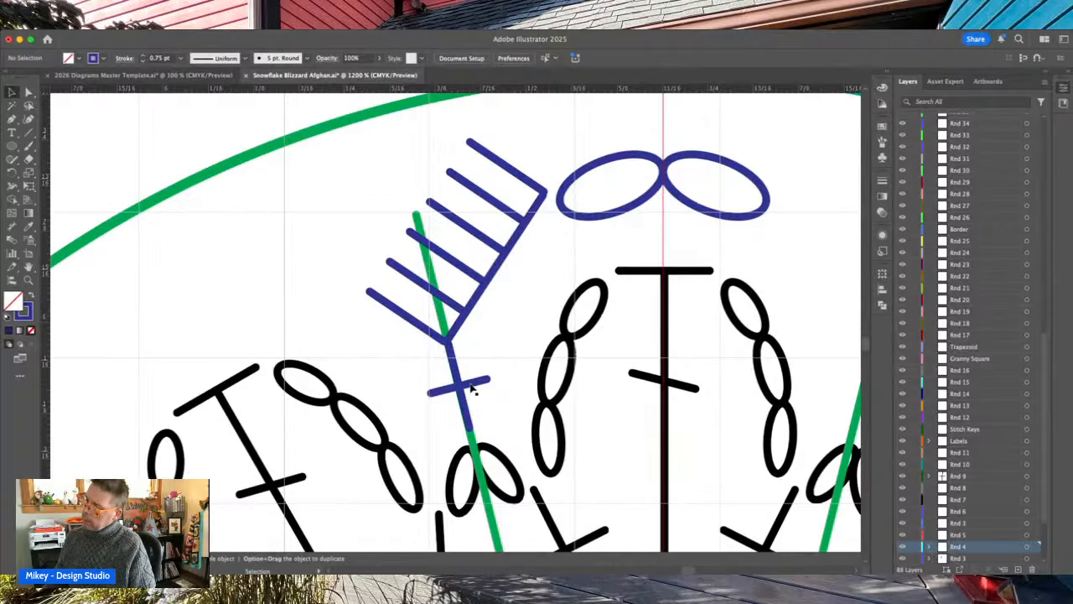
pyautogui.keyDown('alt'); pyautogui.moveTo(459, 392); pyautogui.dragTo(503, 356); pyautogui.keyUp('alt')
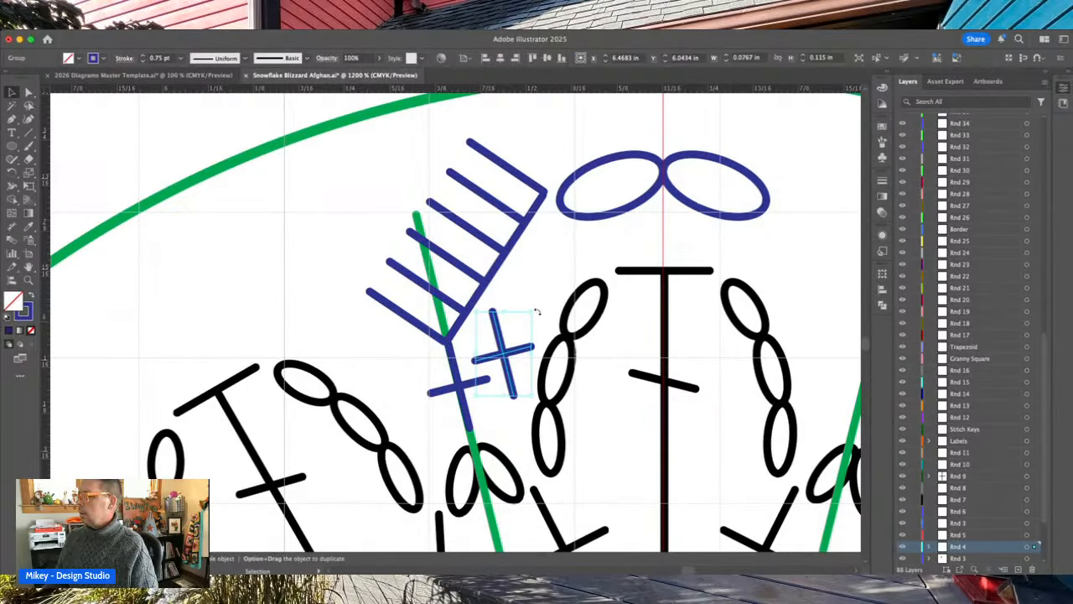
pyautogui.moveTo(536, 311); pyautogui.dragTo(522, 289)
# - Shorten the copied stitch's crossbar and extend its stem to meet the second-lowest rung of the ladder guide
pyautogui.doubleClick(521, 342)
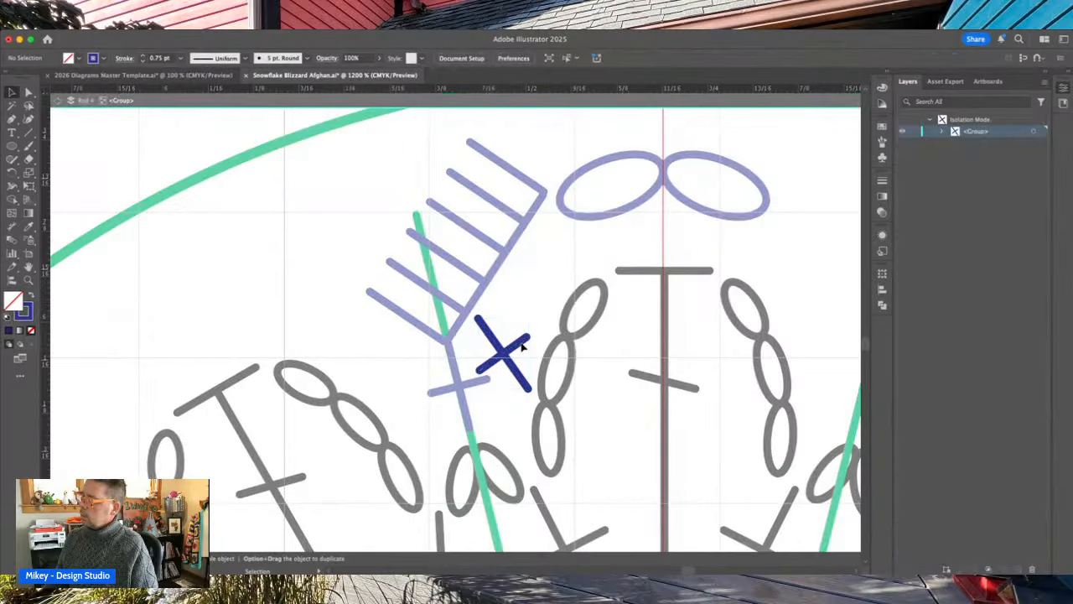
pyautogui.moveTo(528, 339)
pyautogui.mouseDown()
pyautogui.moveTo(496, 361)
pyautogui.moveTo(505, 357)
pyautogui.mouseUp()
pyautogui.doubleClick(439, 314)
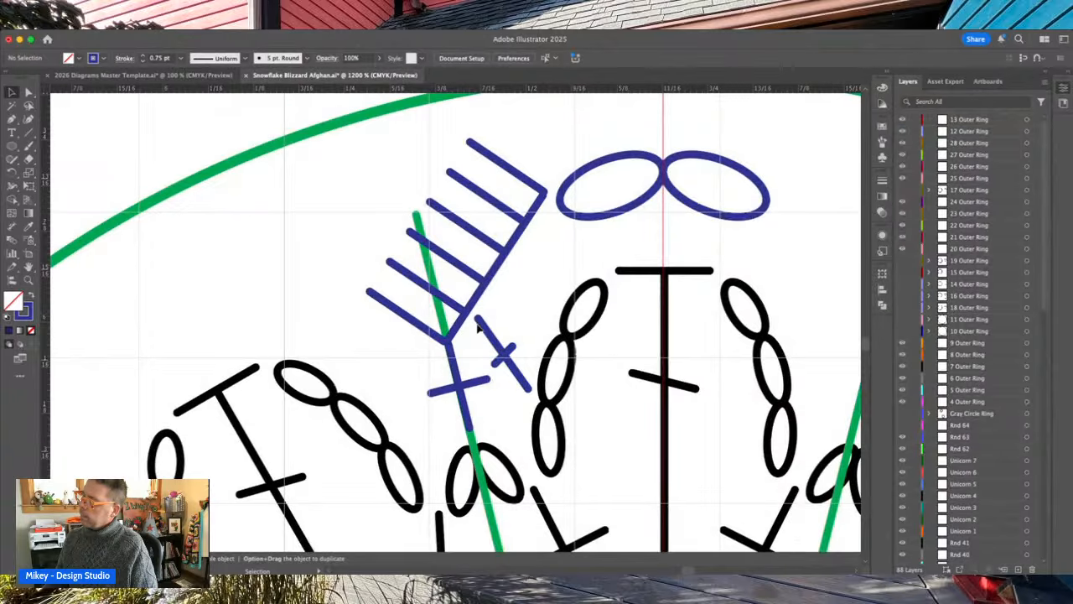
pyautogui.doubleClick(483, 326)
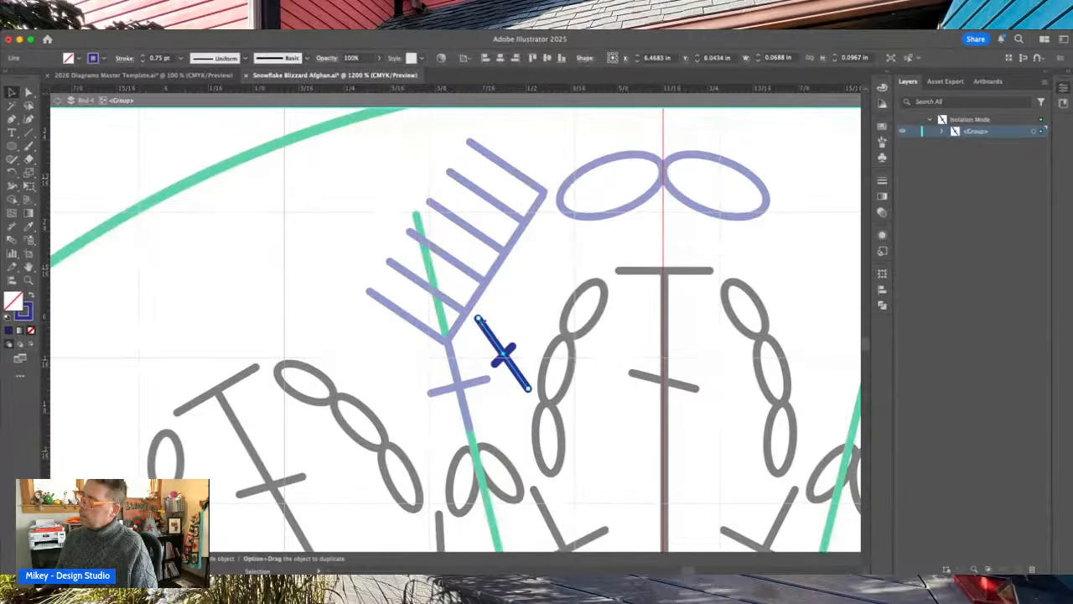
pyautogui.moveTo(478, 321); pyautogui.dragTo(466, 313)
# - Place a copy of the tilted stitch at the third rung, with a shorter stem and the crossbar recentred on it
pyautogui.moveTo(509, 356); pyautogui.dragTo(514, 318)
pyautogui.press('Escape')
pyautogui.click(544, 354)
pyautogui.doubleClick(545, 355)
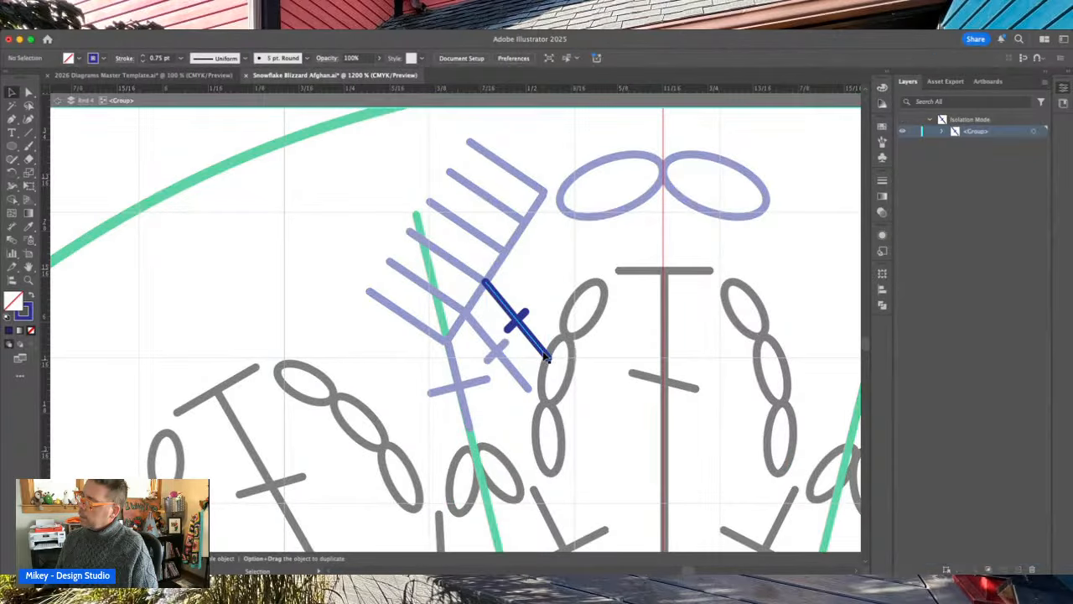
pyautogui.moveTo(547, 358); pyautogui.dragTo(540, 351)
pyautogui.press('super+shift+a')
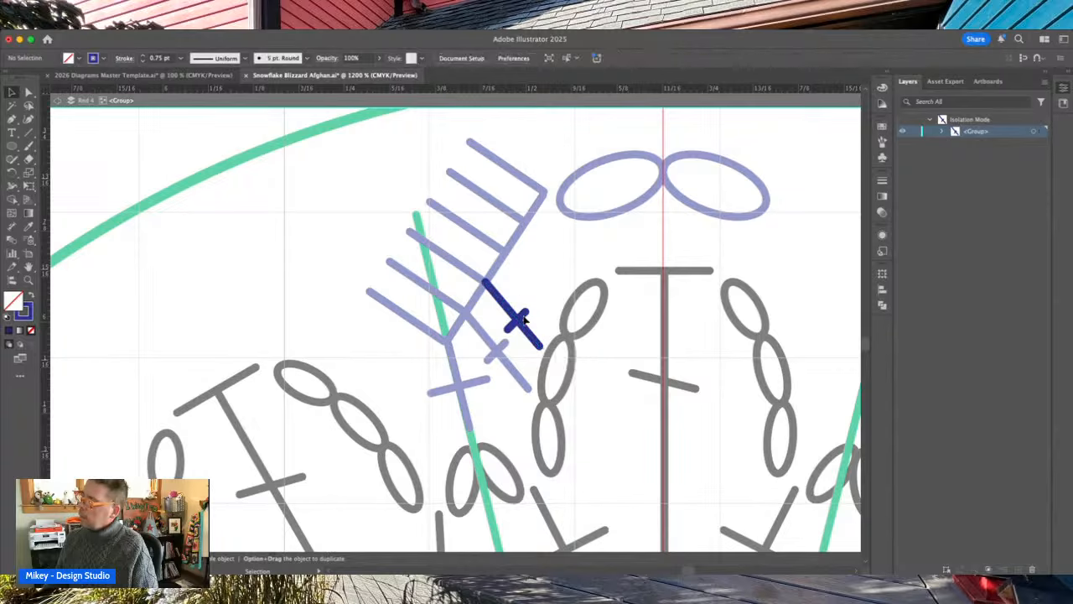
pyautogui.click(522, 321)
pyautogui.moveTo(518, 323); pyautogui.dragTo(511, 314)
pyautogui.press('Escape')
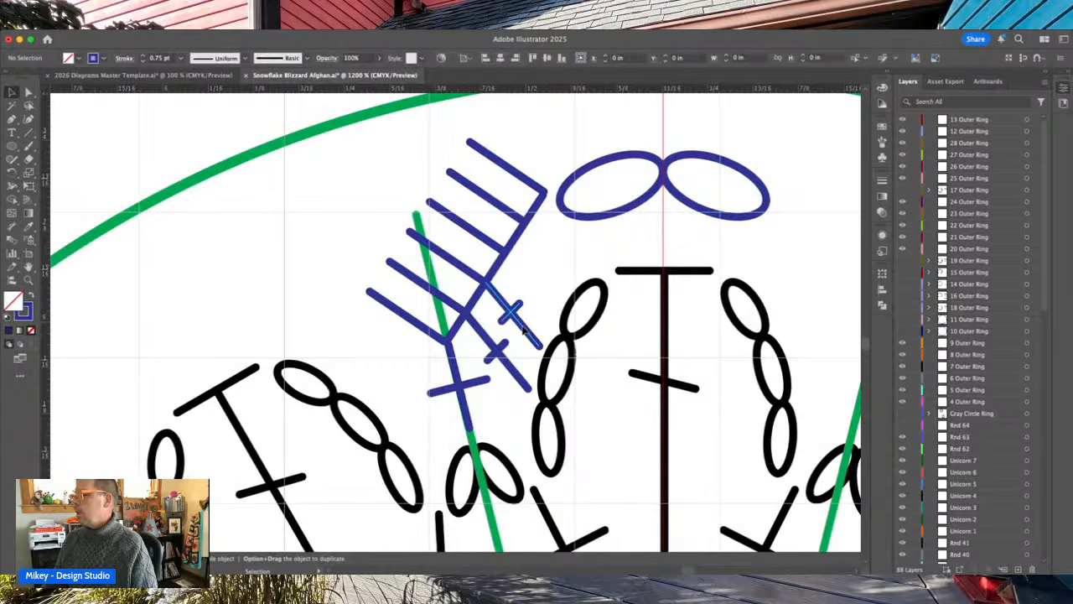
# - Copy the shortened stitch to the fourth and fifth rungs, trimming the stem slightly so it clears the black chain
pyautogui.click(524, 331)
pyautogui.moveTo(524, 332); pyautogui.dragTo(540, 298)
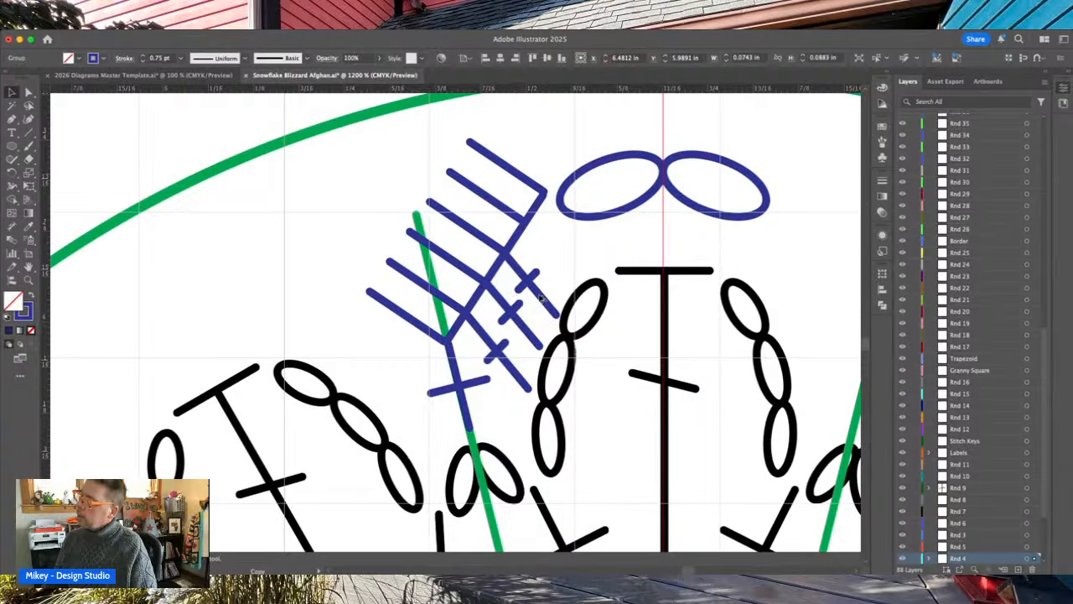
pyautogui.doubleClick(540, 297)
pyautogui.press('Escape')
pyautogui.click(539, 298)
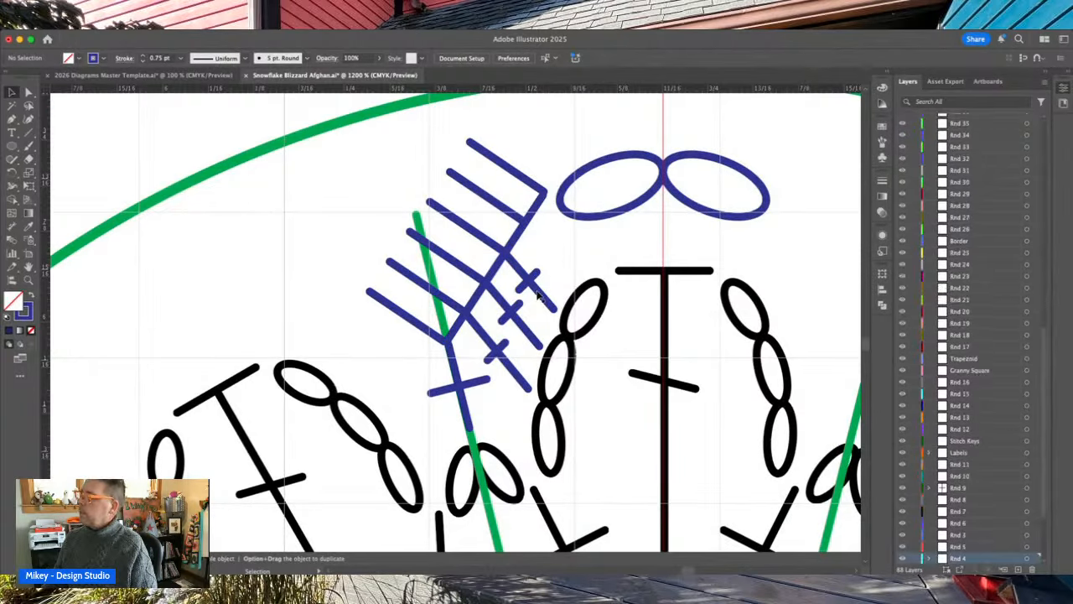
pyautogui.moveTo(541, 294); pyautogui.dragTo(560, 263)
pyautogui.click(560, 166)
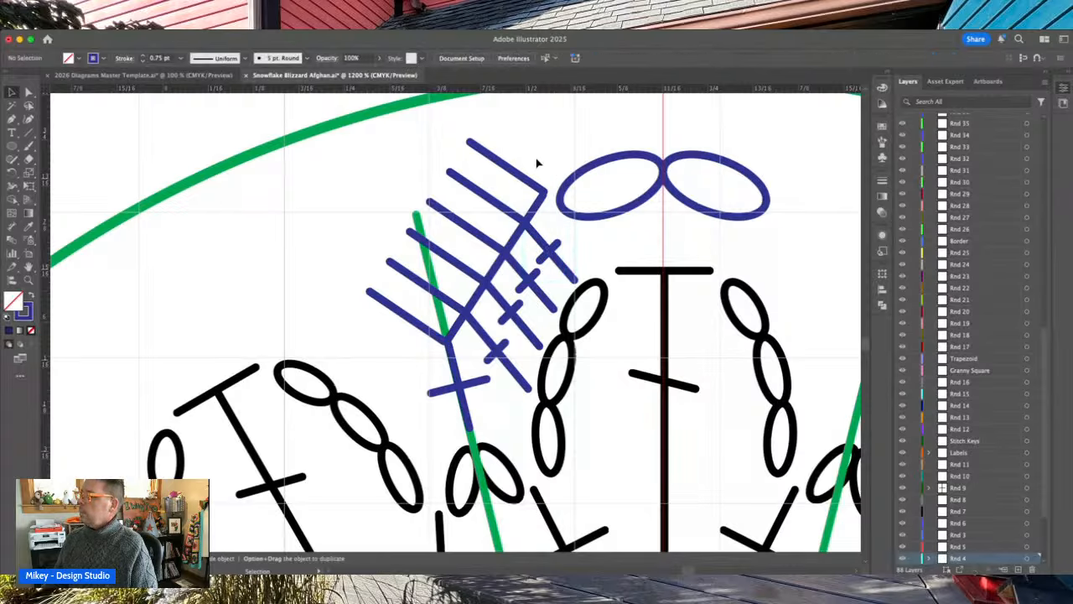
# - Delete the blended ladder rungs and the diagonal guide line, keeping the four tilted stitches
pyautogui.click(543, 210)
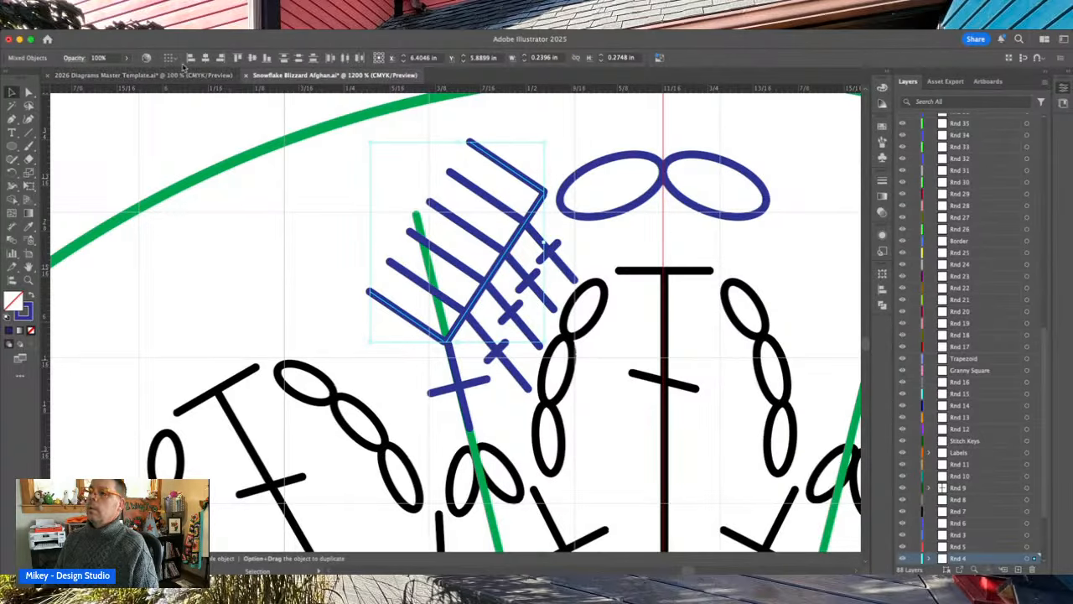
pyautogui.click(381, 152)
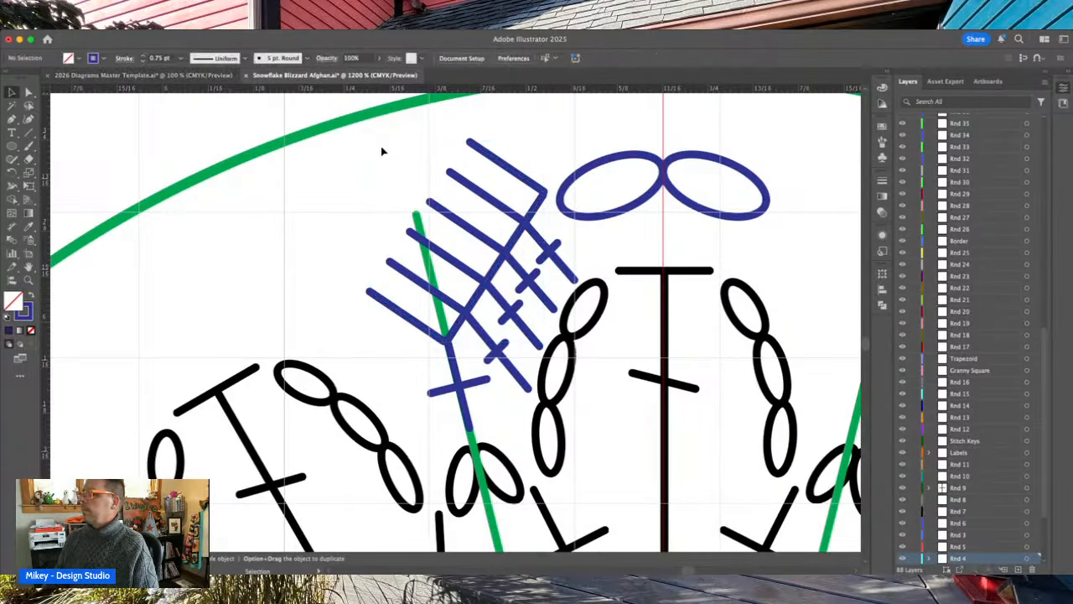
pyautogui.click(524, 183)
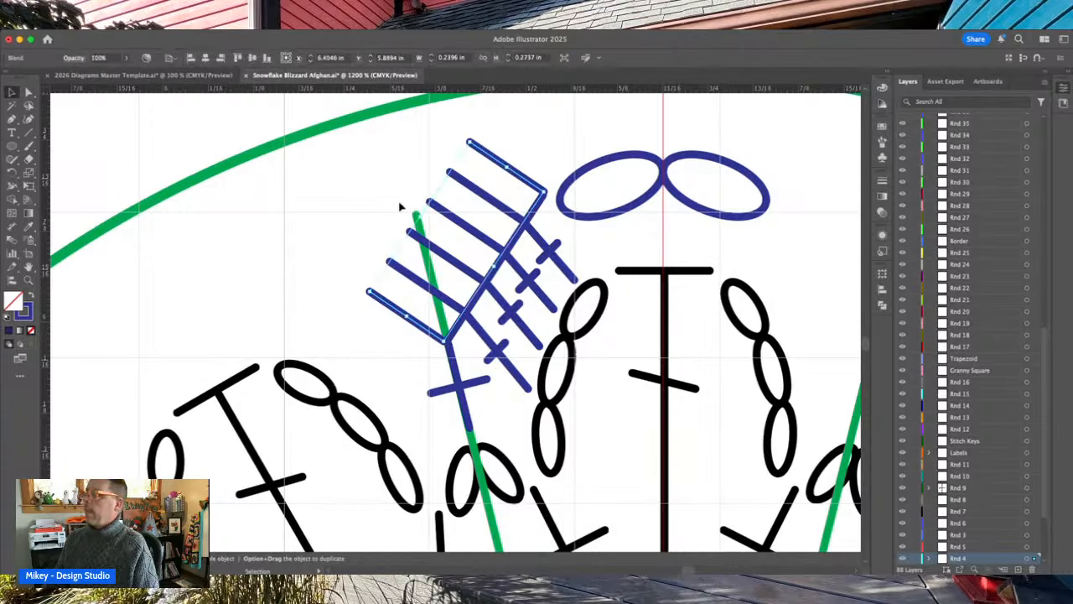
pyautogui.click(372, 205)
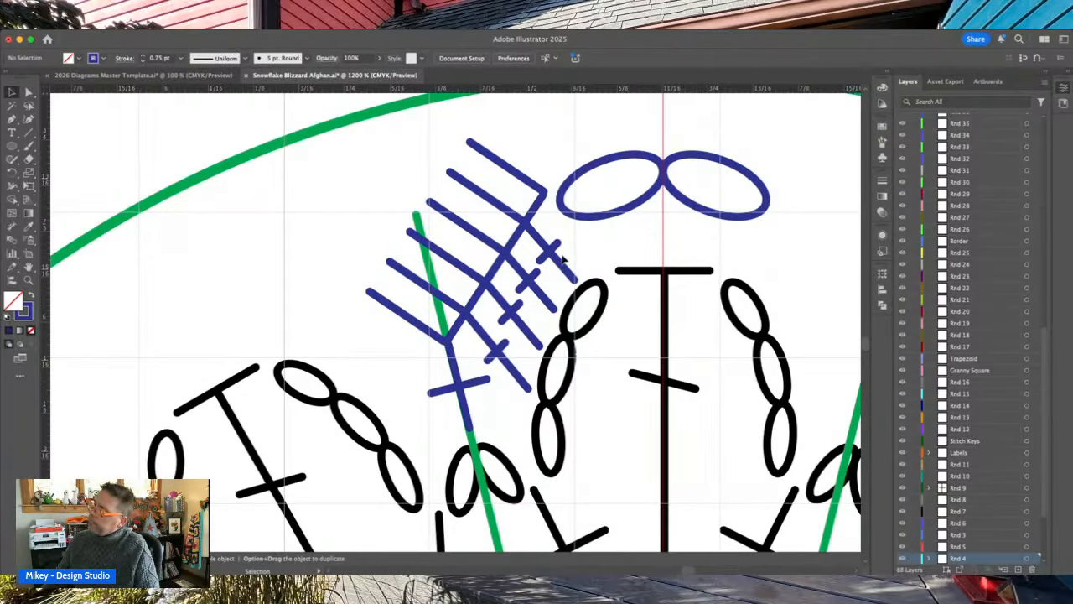
pyautogui.moveTo(535, 148); pyautogui.dragTo(483, 199)
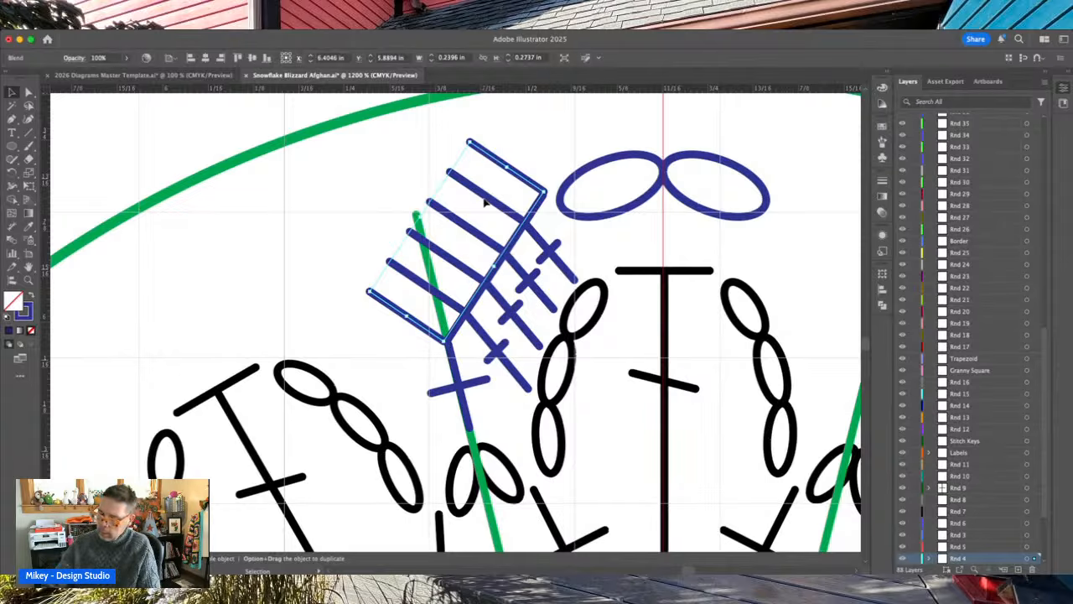
pyautogui.press('Delete')
pyautogui.scroll(-1, 484, 202)
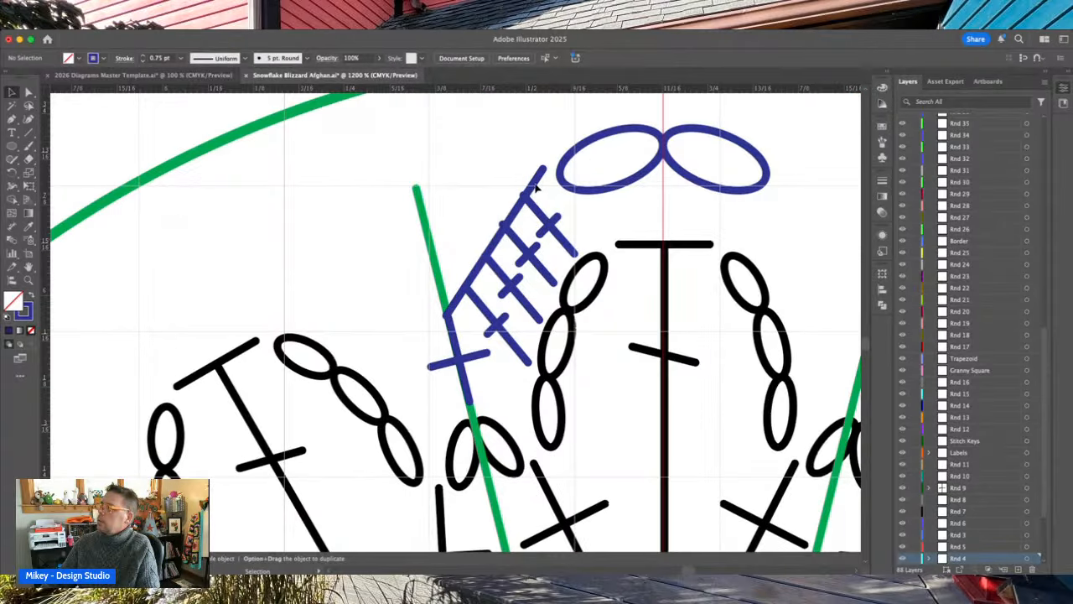
pyautogui.click(535, 190)
pyautogui.press('Delete')
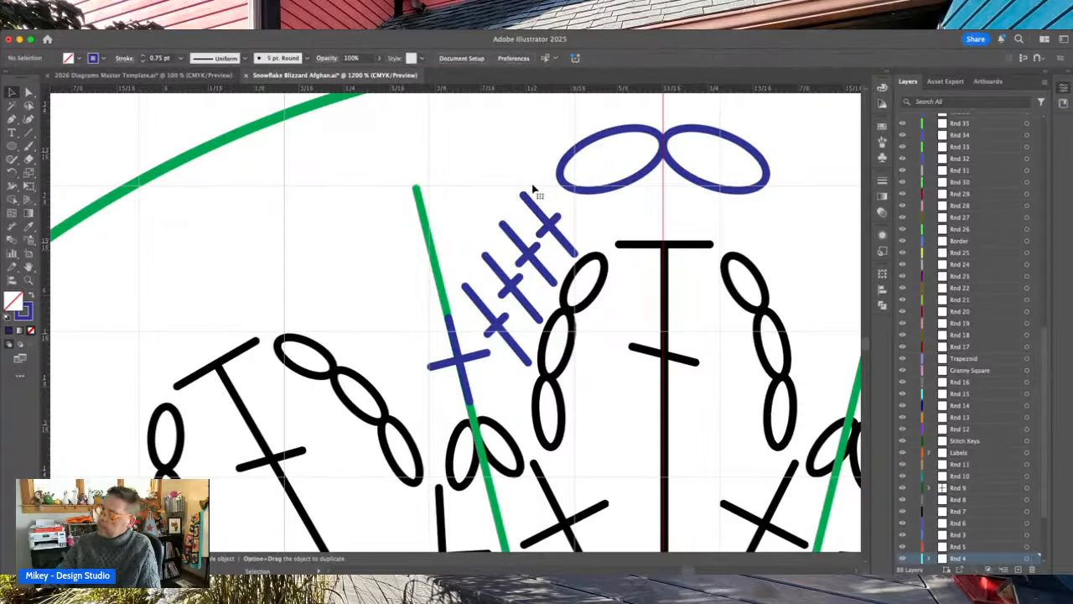
# - Group the four small tilted stitches into one object
pyautogui.scroll(-1, 534, 190)
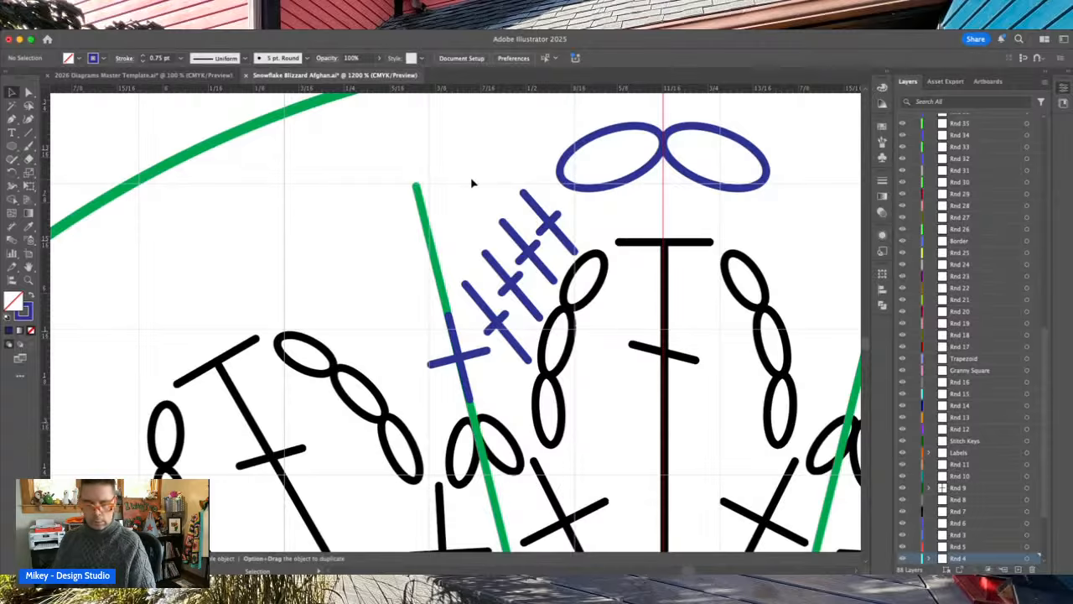
pyautogui.press('super+minus')
pyautogui.press('super+minus')
pyautogui.press('super+minus')
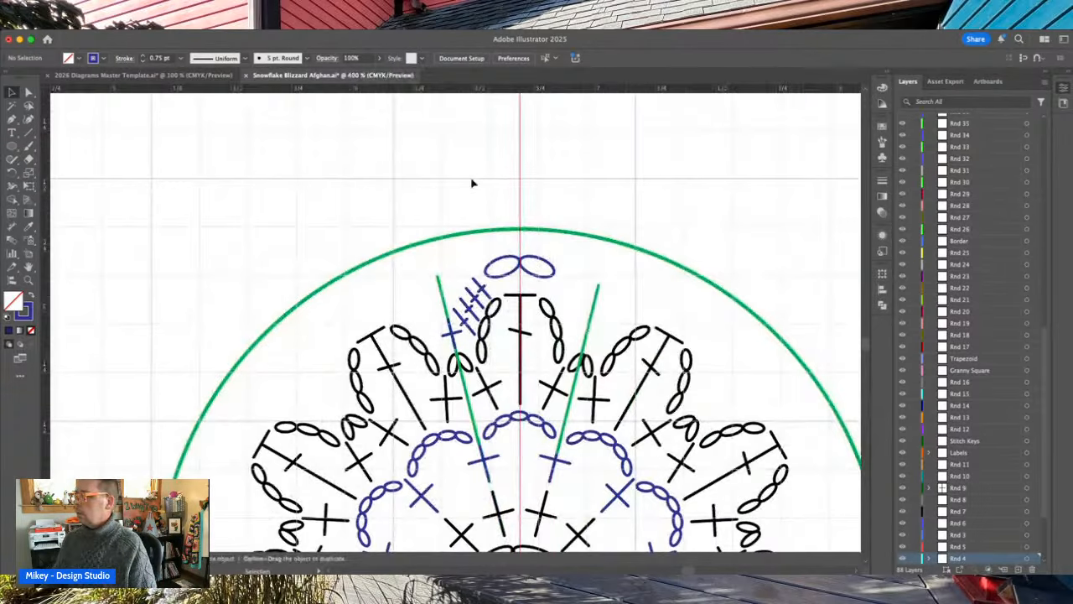
pyautogui.click(478, 304)
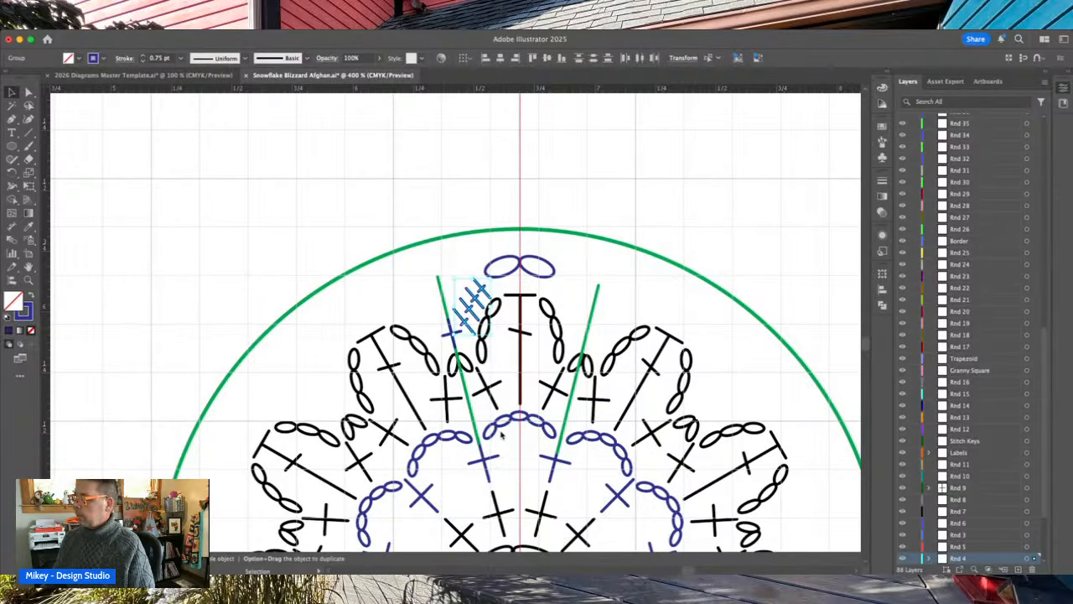
pyautogui.press('super+shift+g')
pyautogui.click(407, 281)
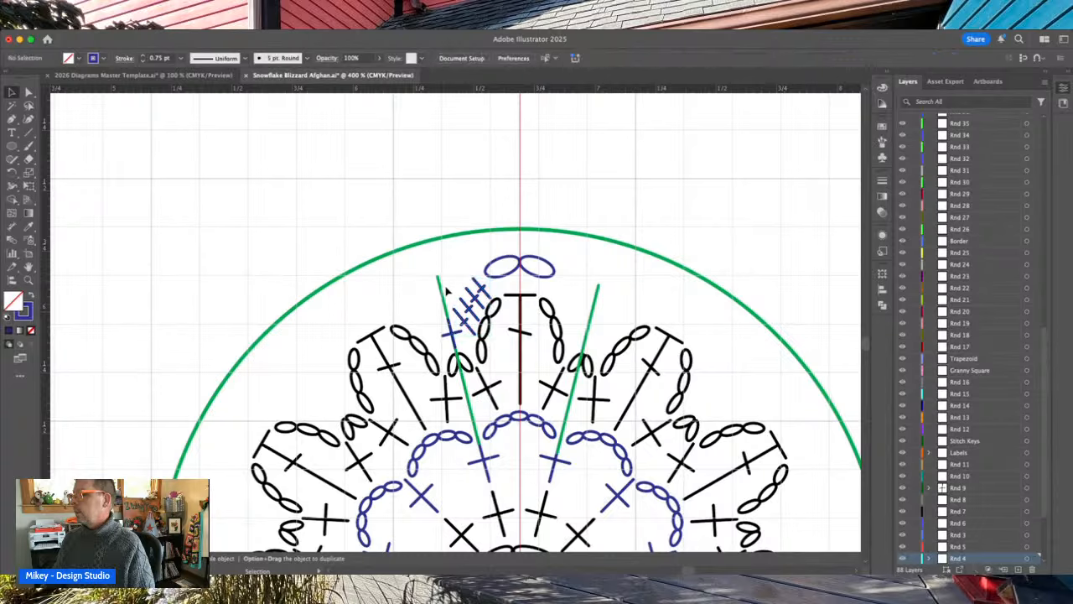
# - Make a mirrored copy of the stitch group and place it opposite the original across the vertical centre line
pyautogui.click(475, 297)
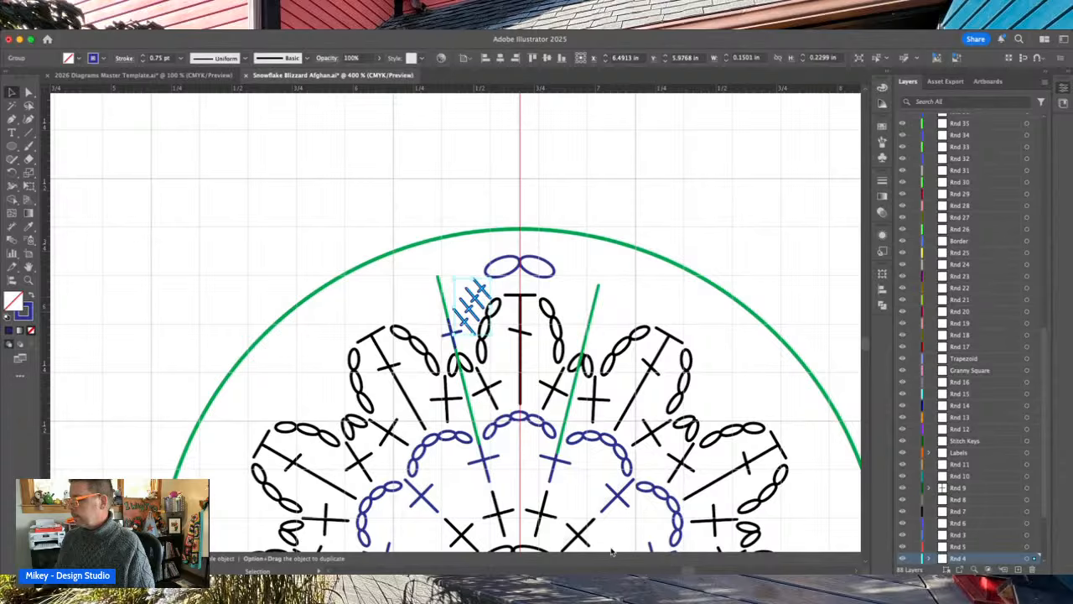
pyautogui.click(130, 411)
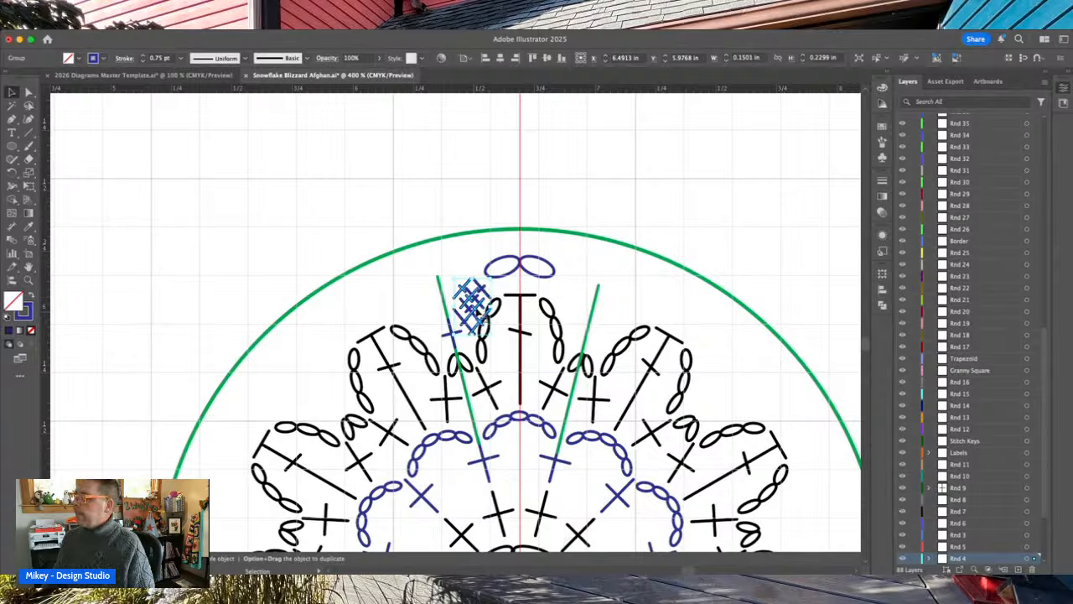
pyautogui.moveTo(473, 309); pyautogui.dragTo(575, 310)
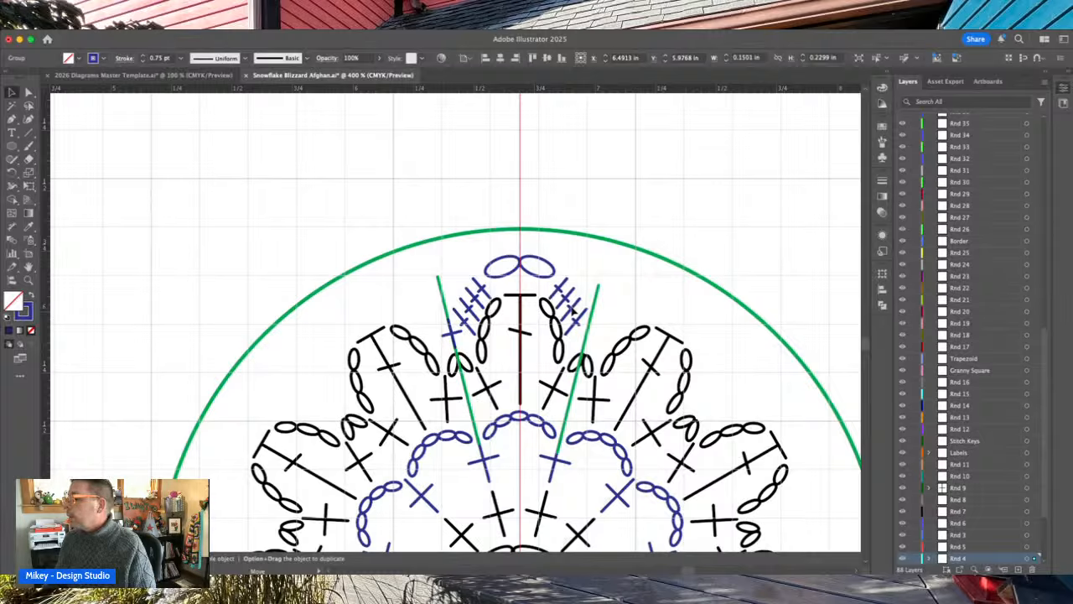
pyautogui.moveTo(573, 311); pyautogui.dragTo(573, 311)
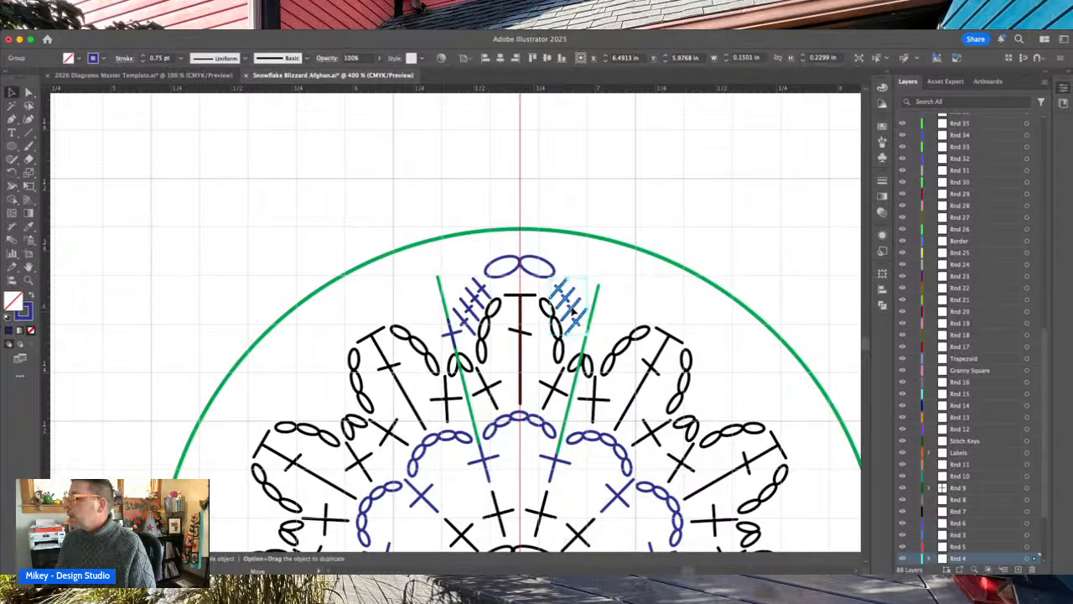
pyautogui.click(624, 306)
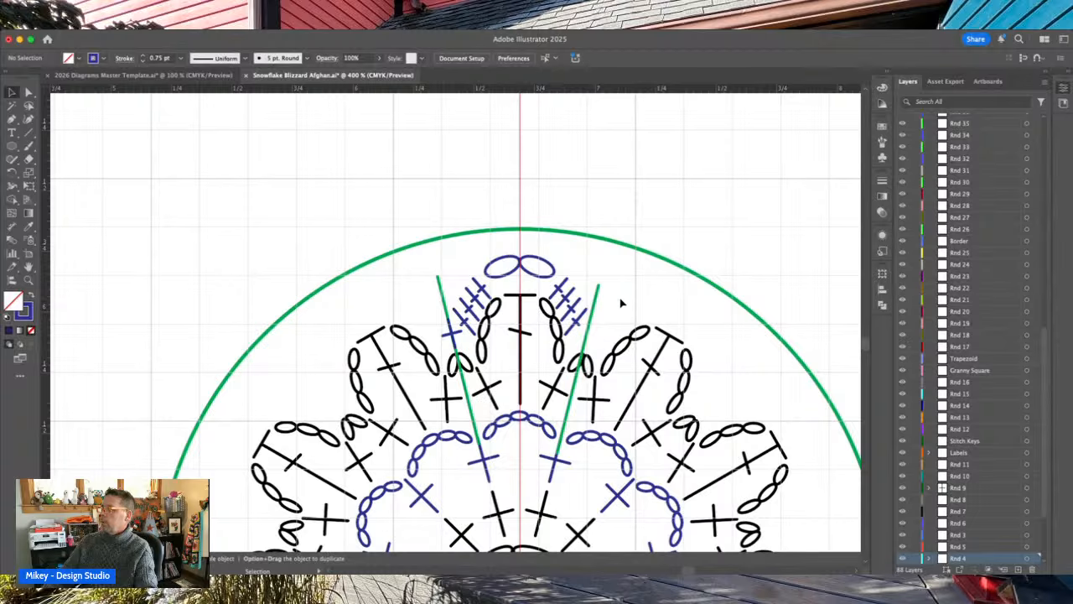
# - Rotate a copy of both stitch groups, the two chain ovals and the single cross stitch around the motif's centre onto the adjacent petal
pyautogui.scroll(-2, 624, 302)
pyautogui.click(568, 261)
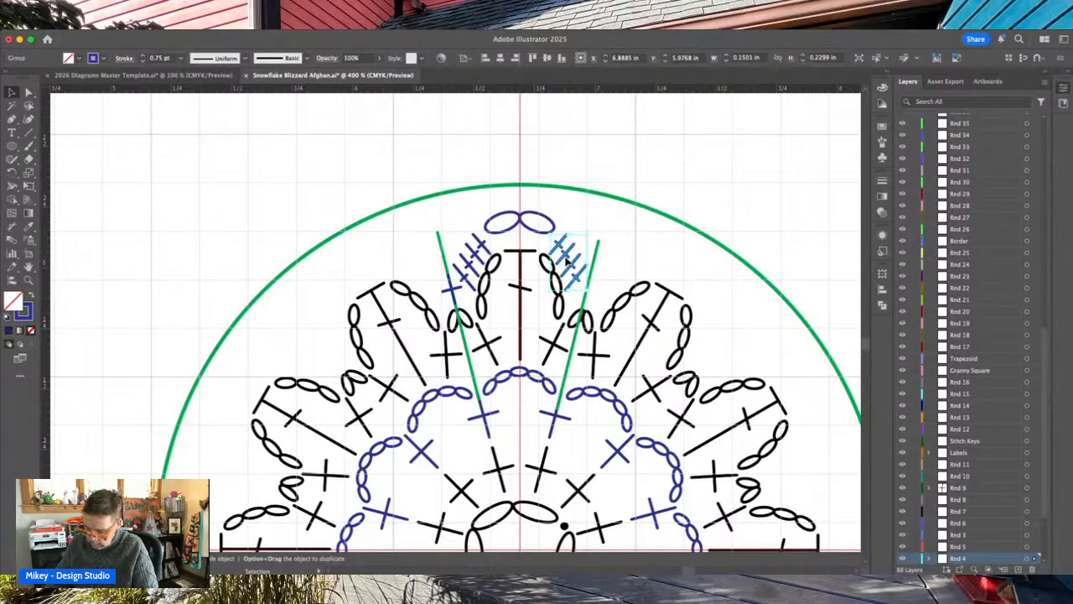
pyautogui.keyDown('shift'); pyautogui.click(540, 230); pyautogui.keyUp('shift')
pyautogui.keyDown('shift'); pyautogui.click(471, 270); pyautogui.keyUp('shift')
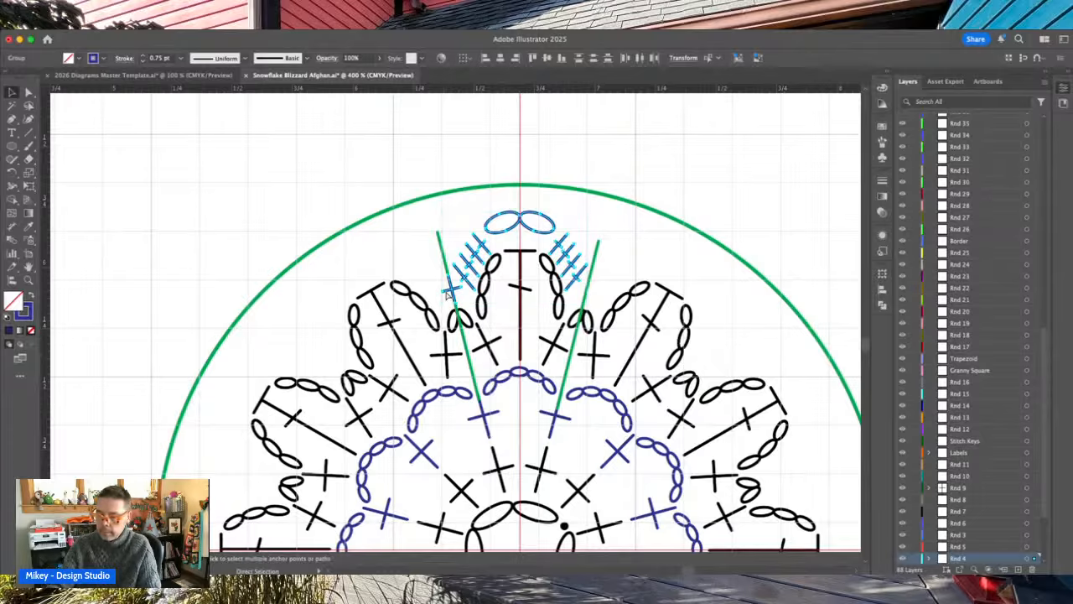
pyautogui.press('super+minus')
pyautogui.press('super+minus')
pyautogui.scroll(-3, 448, 296)
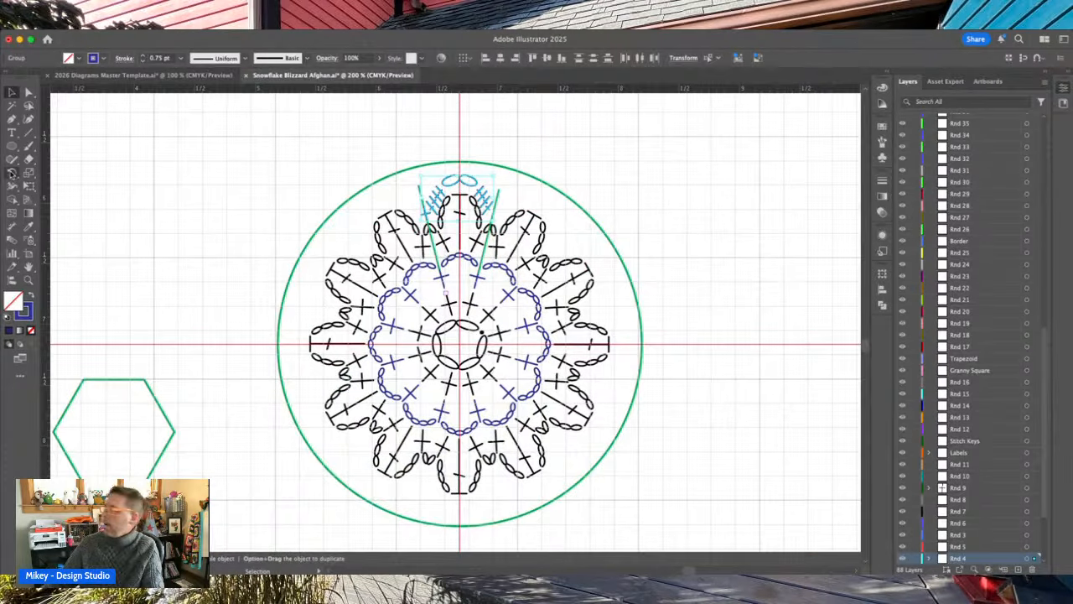
pyautogui.click(11, 173)
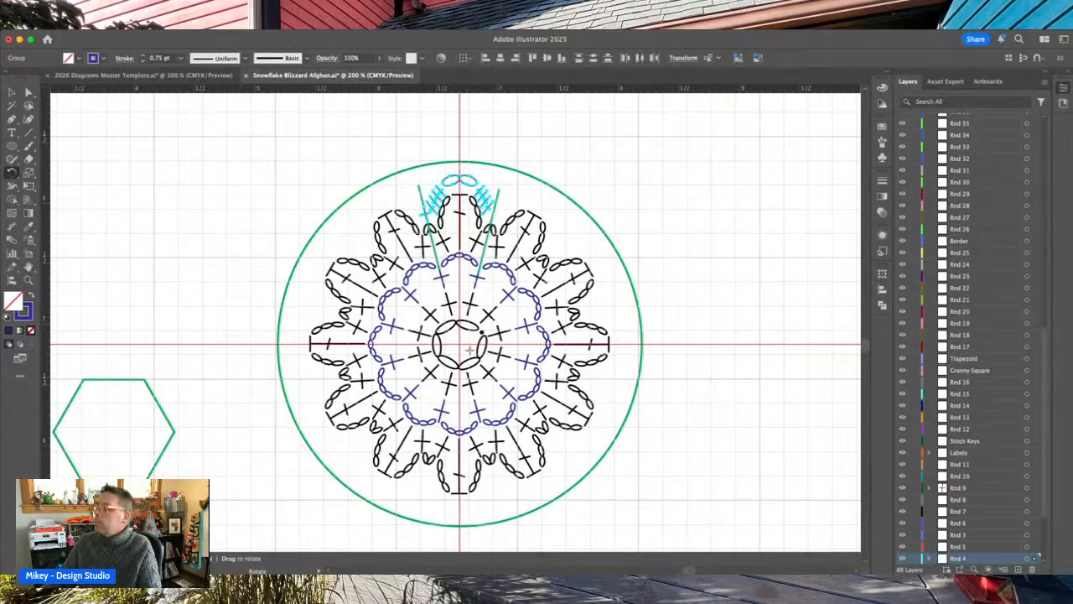
pyautogui.keyDown('alt'); pyautogui.click(460, 345); pyautogui.keyUp('alt')
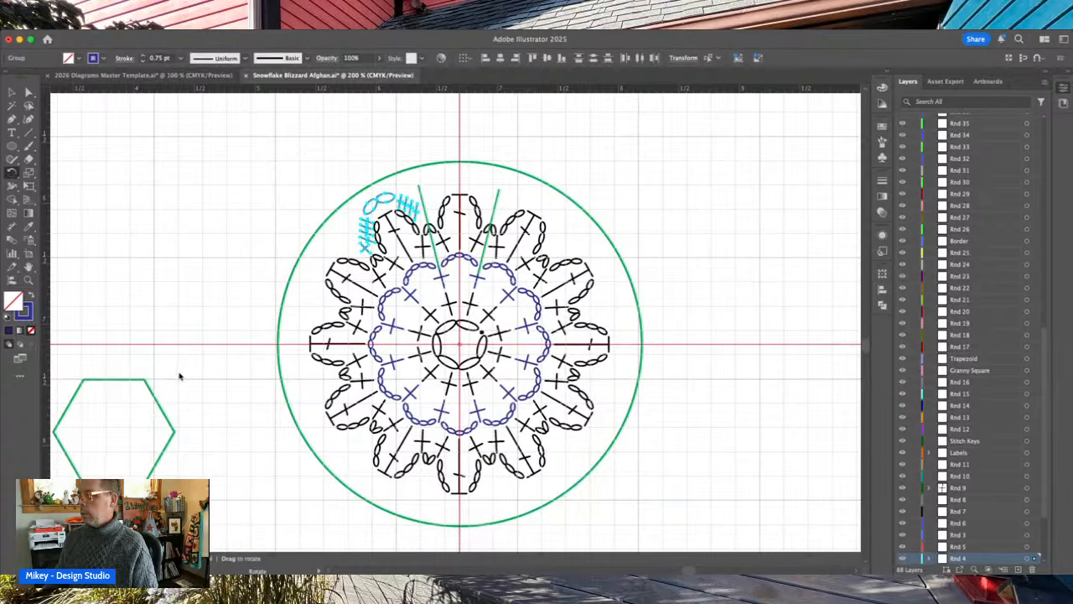
pyautogui.press('super+d')
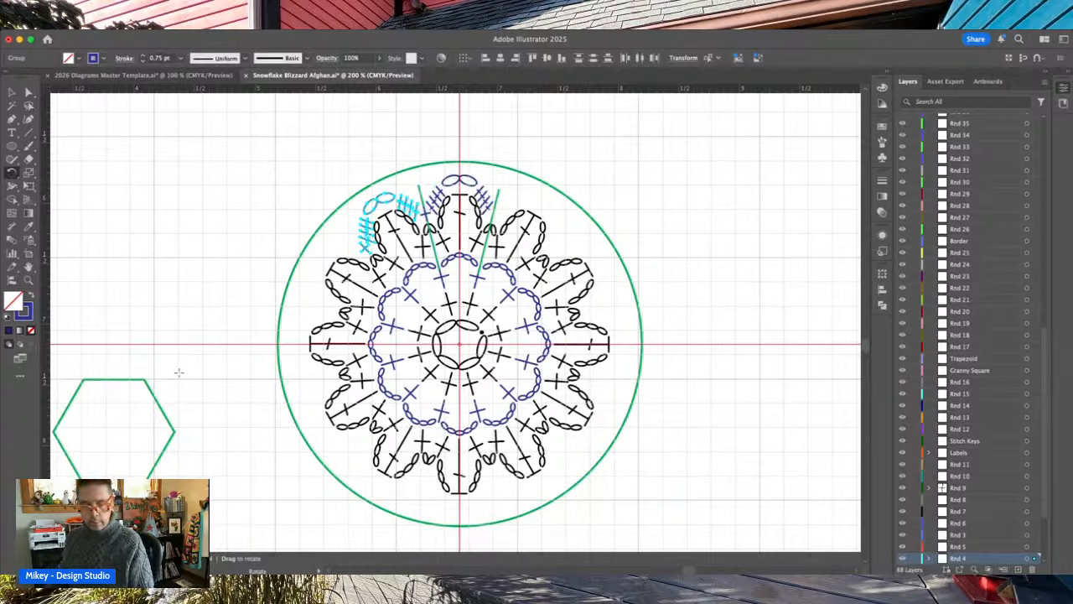
pyautogui.press('v')
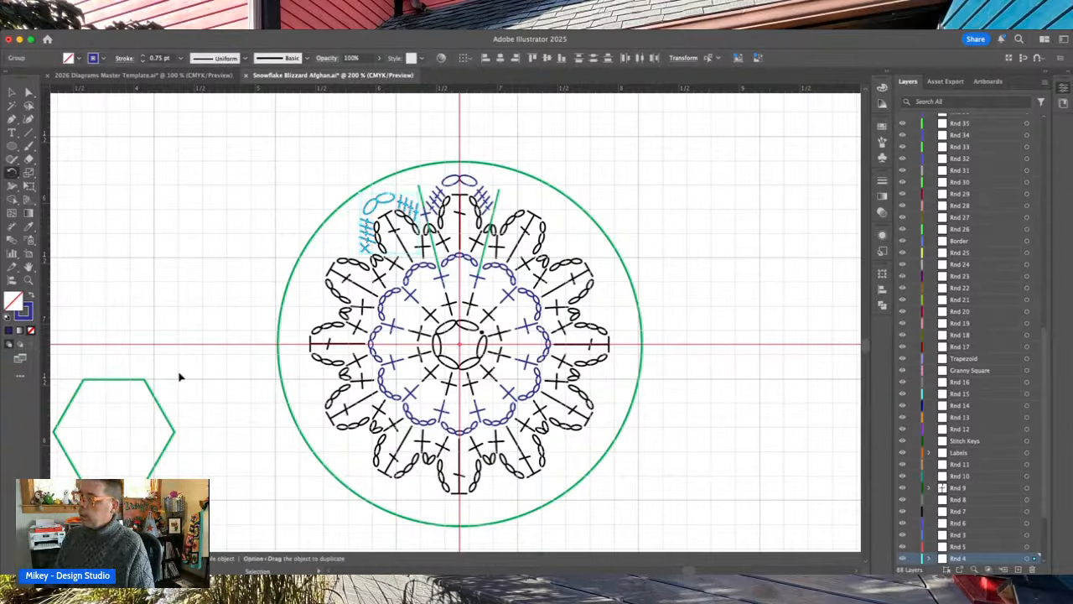
# - Repeat the rotated copy of the Rnd 4 stitches around the motif's centre until all twelve petals have them
pyautogui.press('super+d')
pyautogui.press('super+d')
pyautogui.press('super+d')
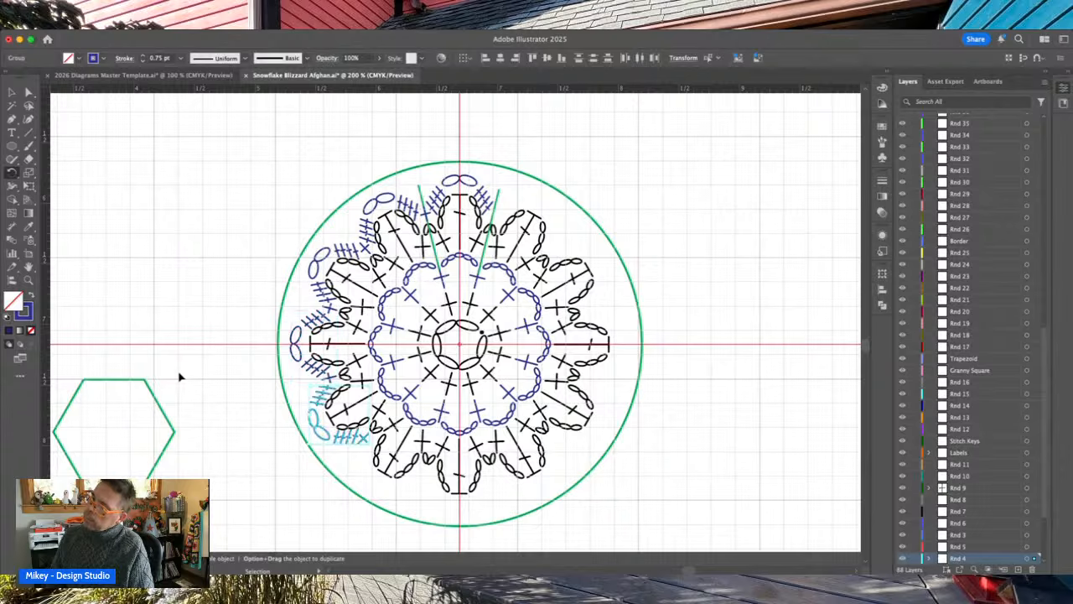
pyautogui.press('super+d')
pyautogui.press('super+d')
pyautogui.press('super+d')
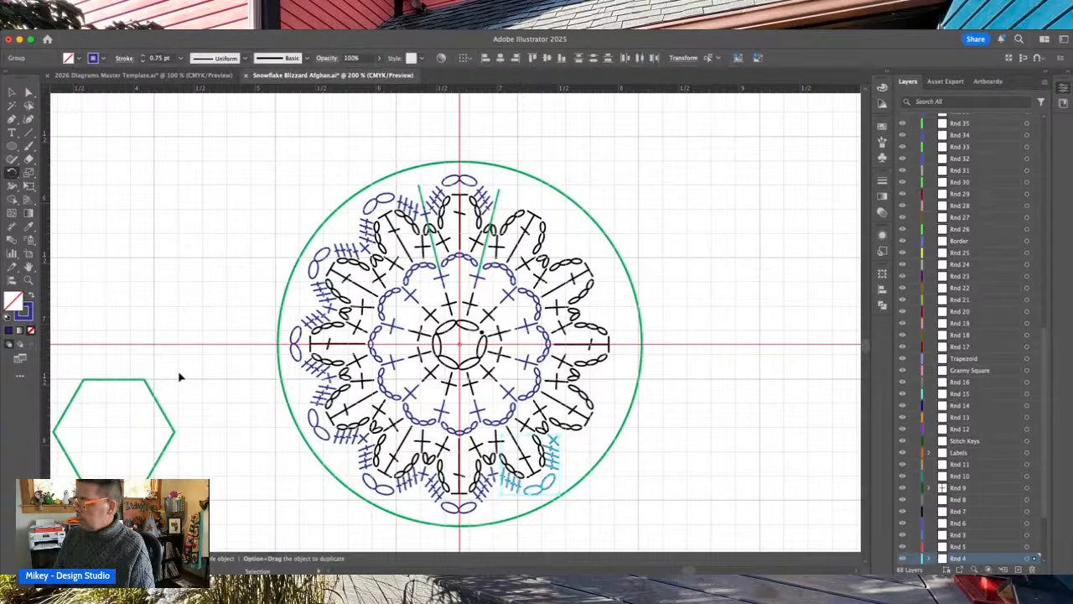
pyautogui.press('super+d')
pyautogui.press('super+d')
pyautogui.press('super+d')
pyautogui.press('super+d')
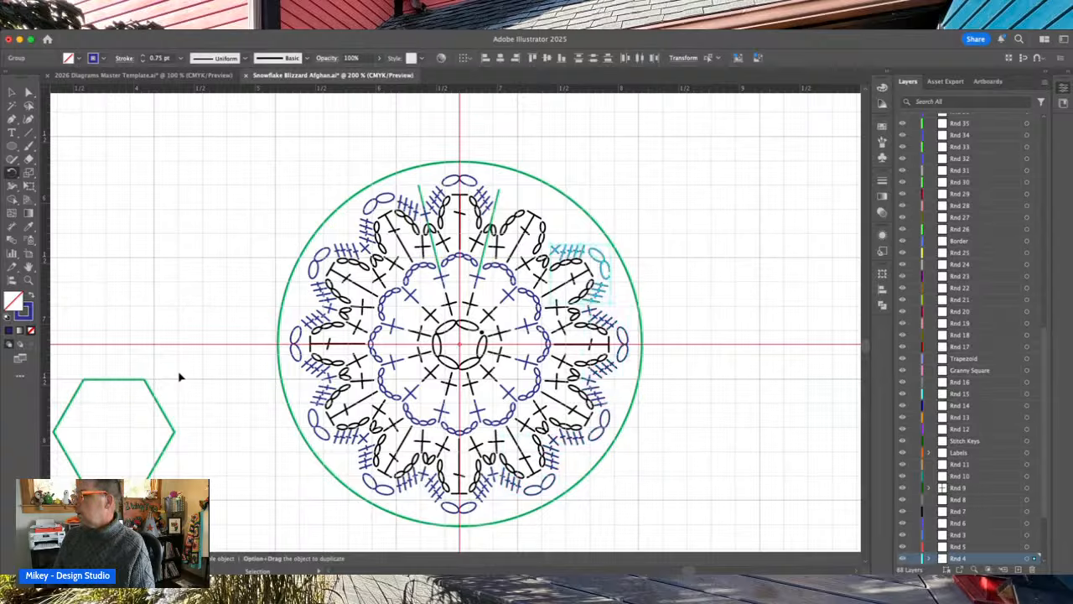
pyautogui.press('r')
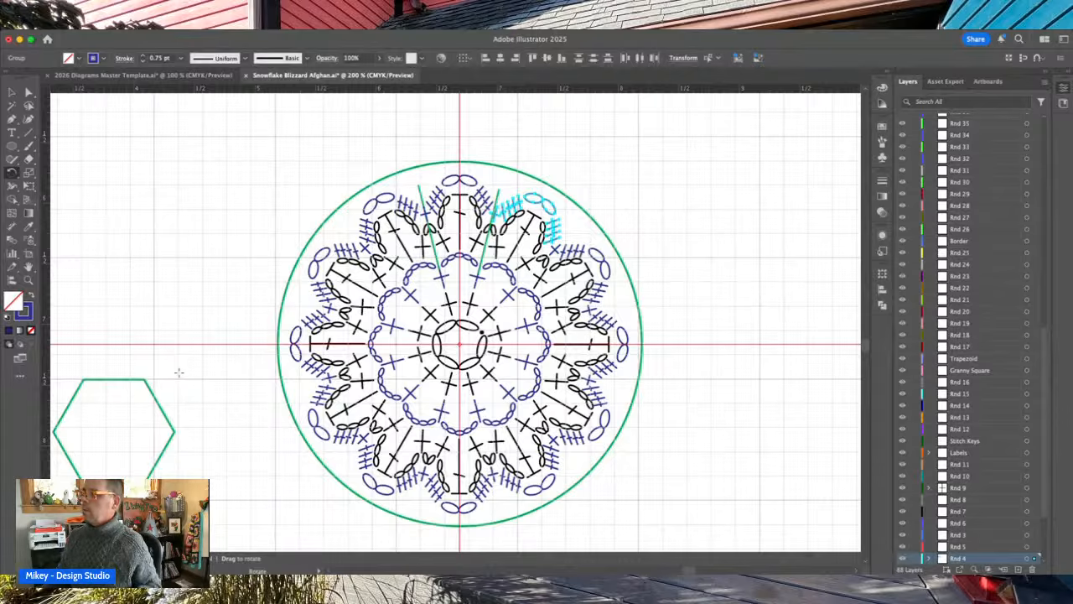
pyautogui.click(12, 93)
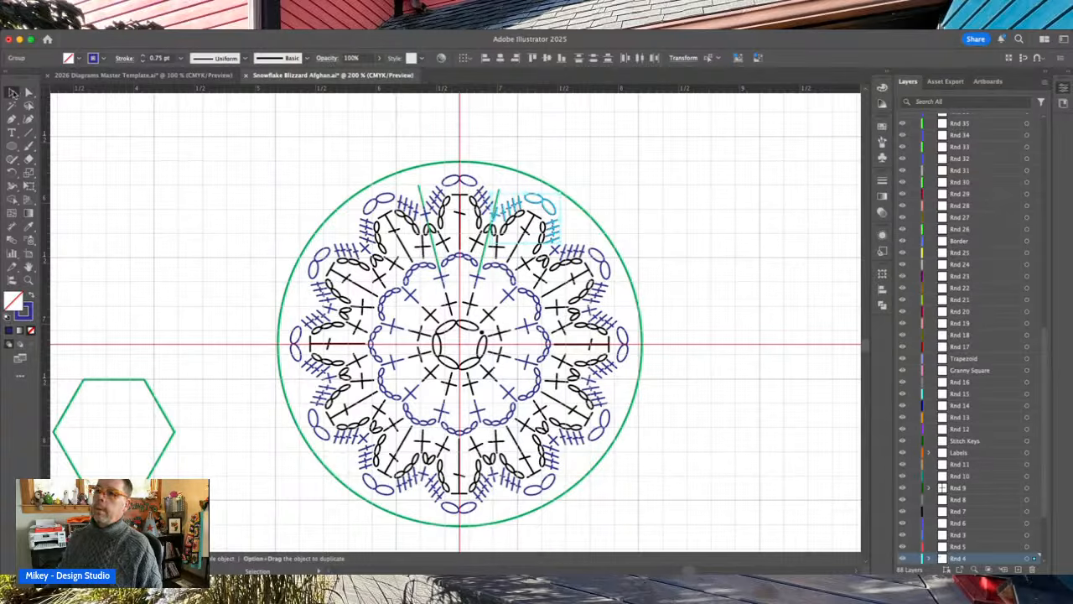
# - Enlarge the green guide circle around the motif to about 3.66 in across and make Rnd 5 the active layer
pyautogui.click(553, 190)
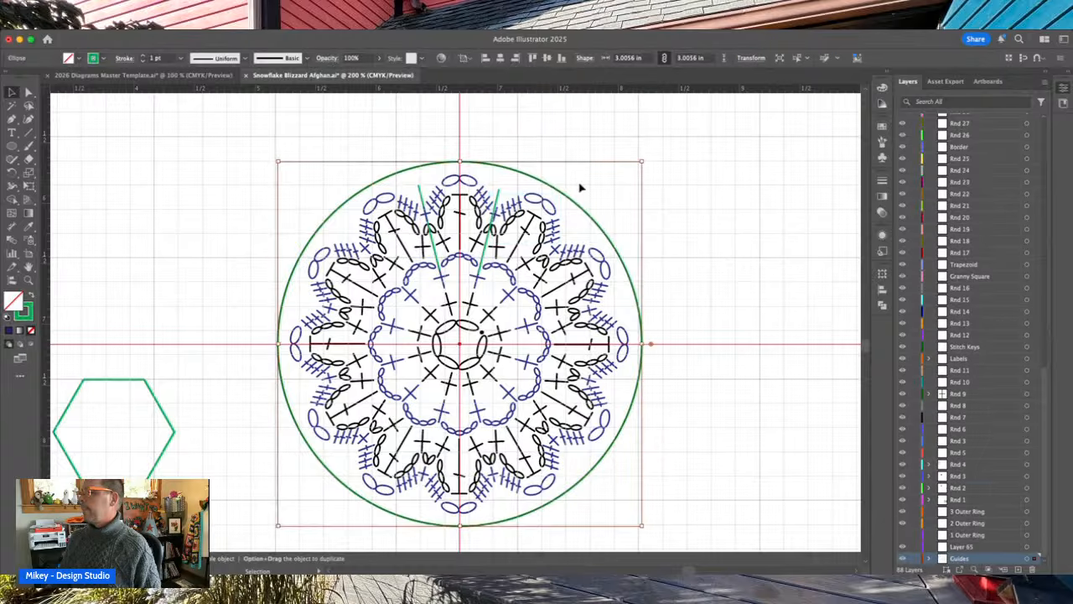
pyautogui.moveTo(643, 161); pyautogui.dragTo(749, 123)
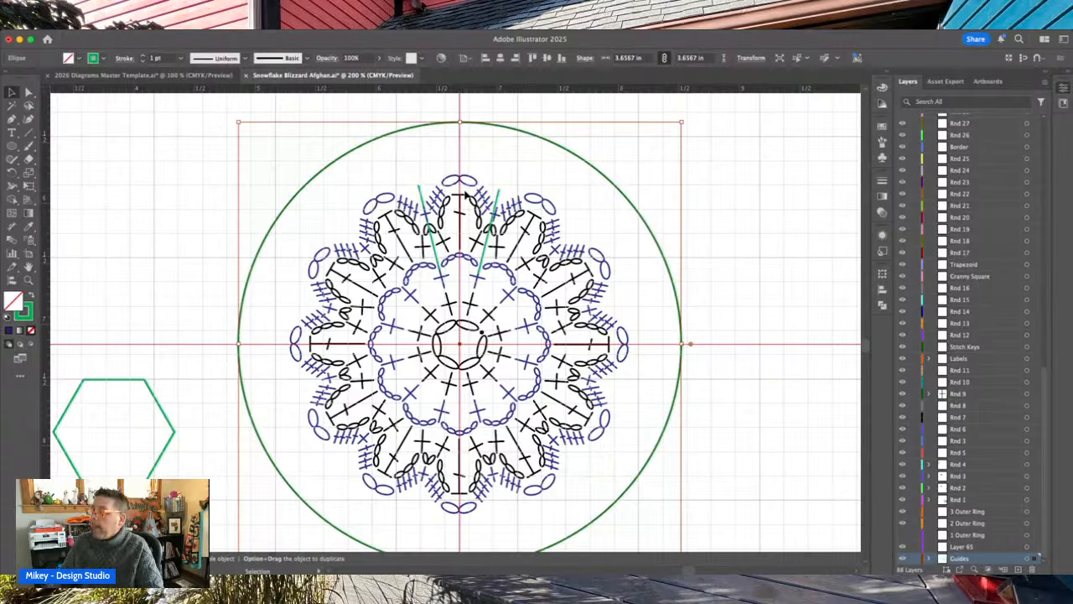
pyautogui.click(970, 453)
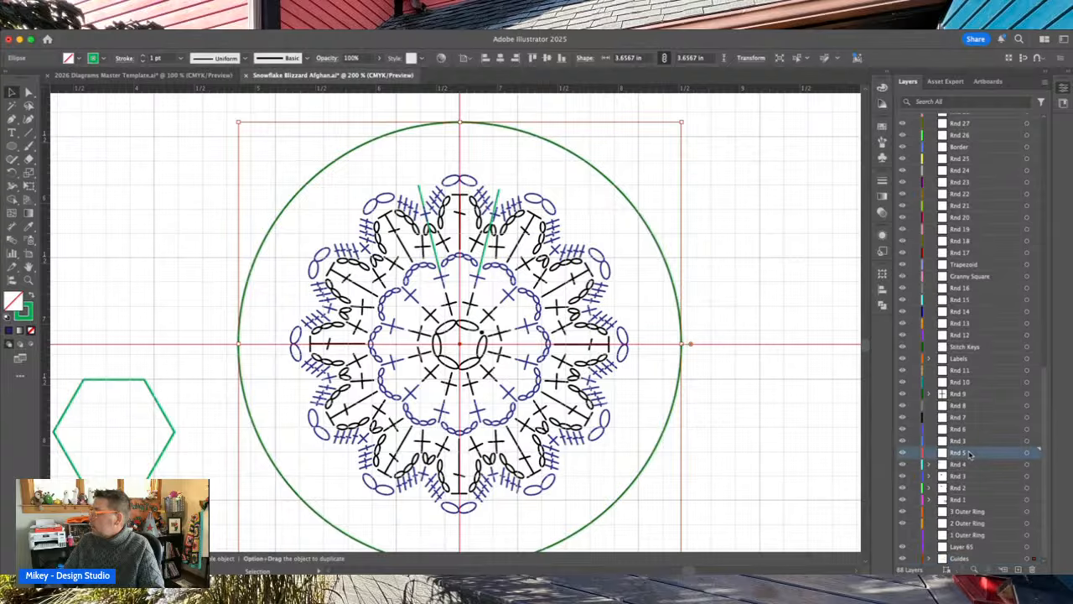
# - Copy the black double crochet symbol from the 2026 Diagrams Master Template into Snowflake Blizzard Afghan and place it beside the motif, outside the guide circle
pyautogui.click(130, 76)
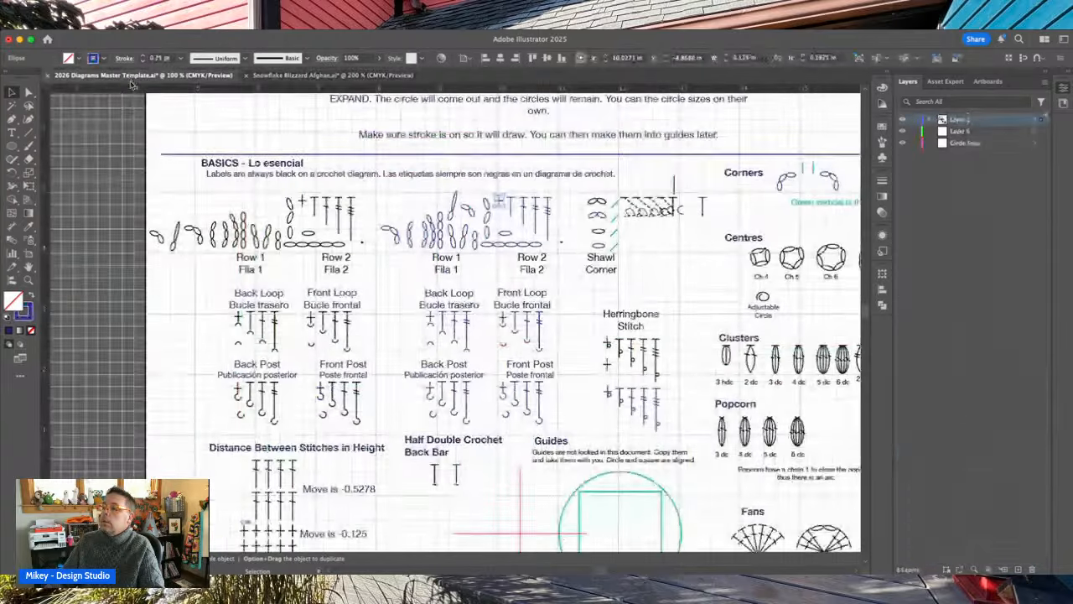
pyautogui.click(327, 211)
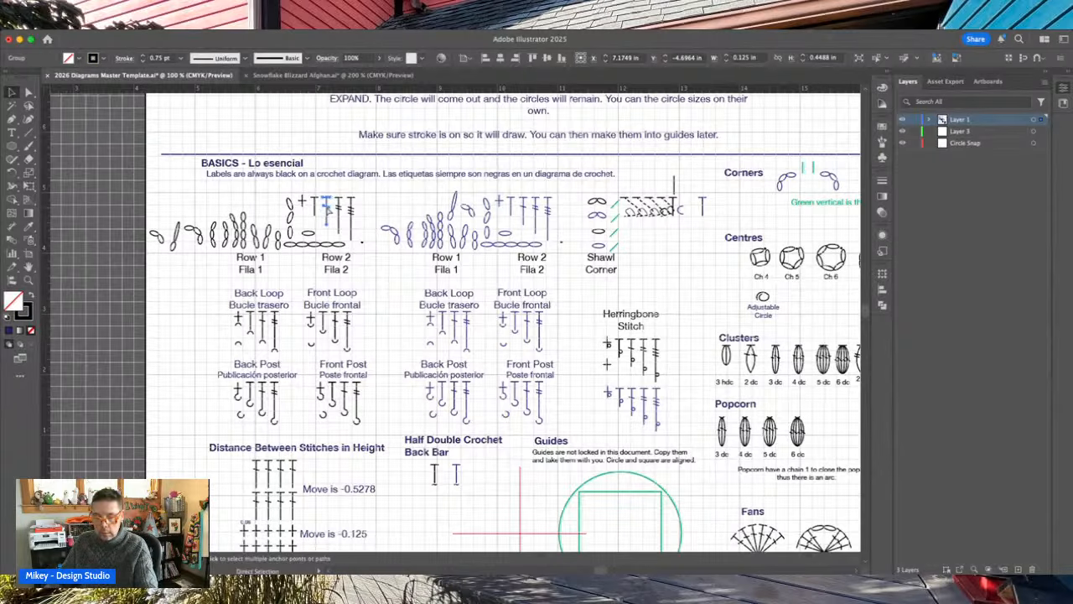
pyautogui.click(283, 78)
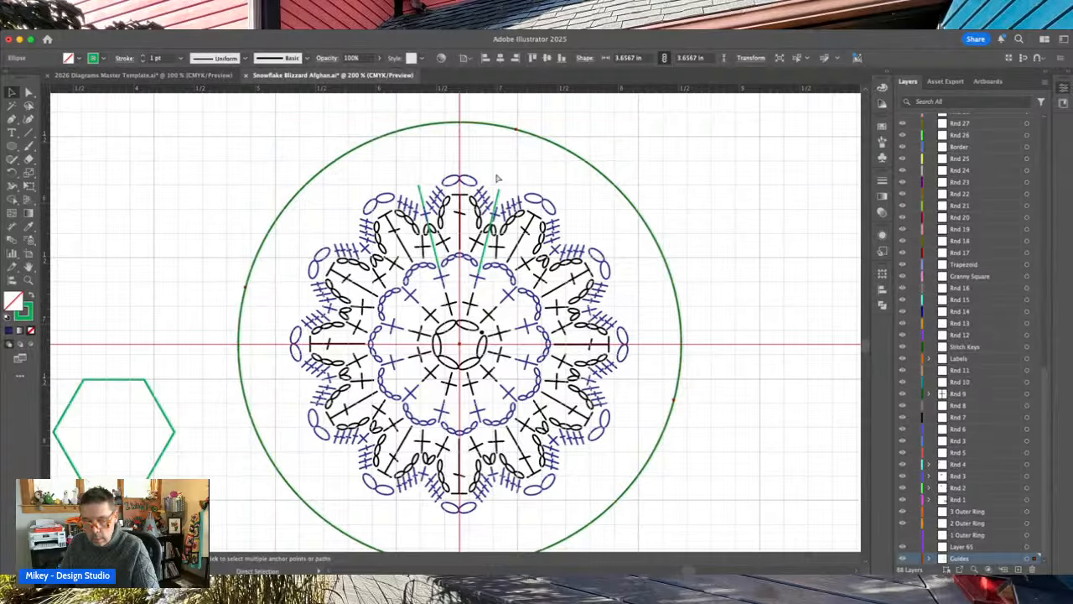
pyautogui.press('super+v')
pyautogui.moveTo(457, 316); pyautogui.dragTo(715, 242)
pyautogui.click(735, 374)
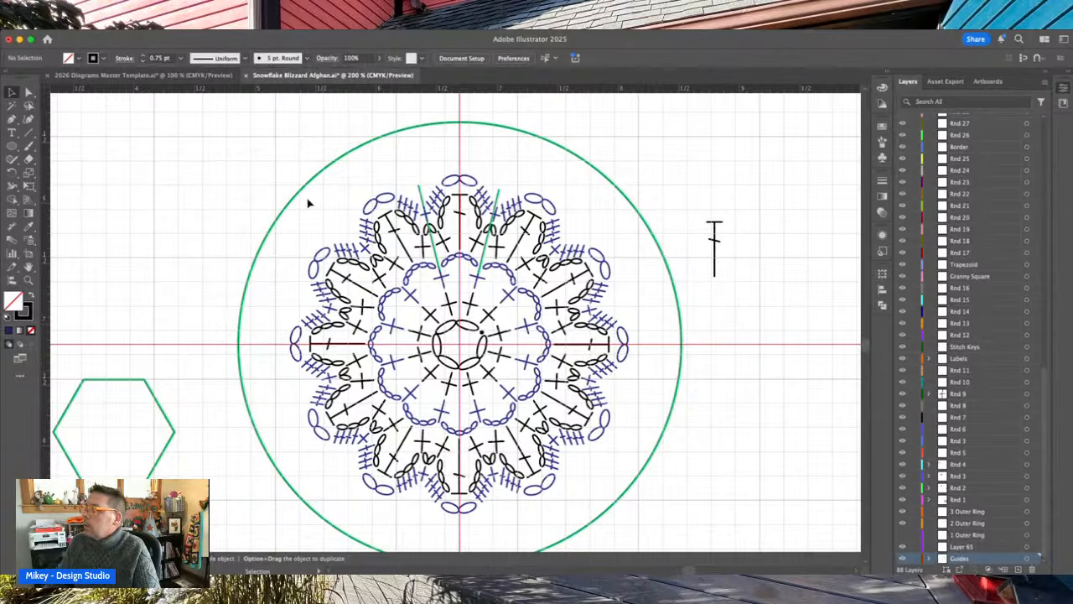
pyautogui.moveTo(232, 144); pyautogui.dragTo(663, 488)
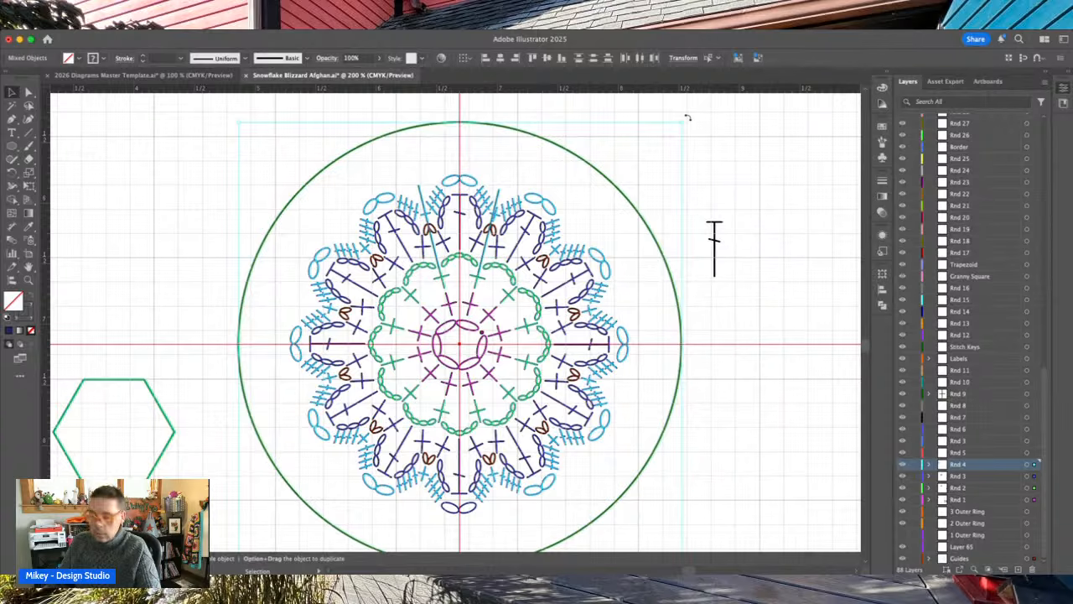
pyautogui.moveTo(687, 117); pyautogui.dragTo(624, 112)
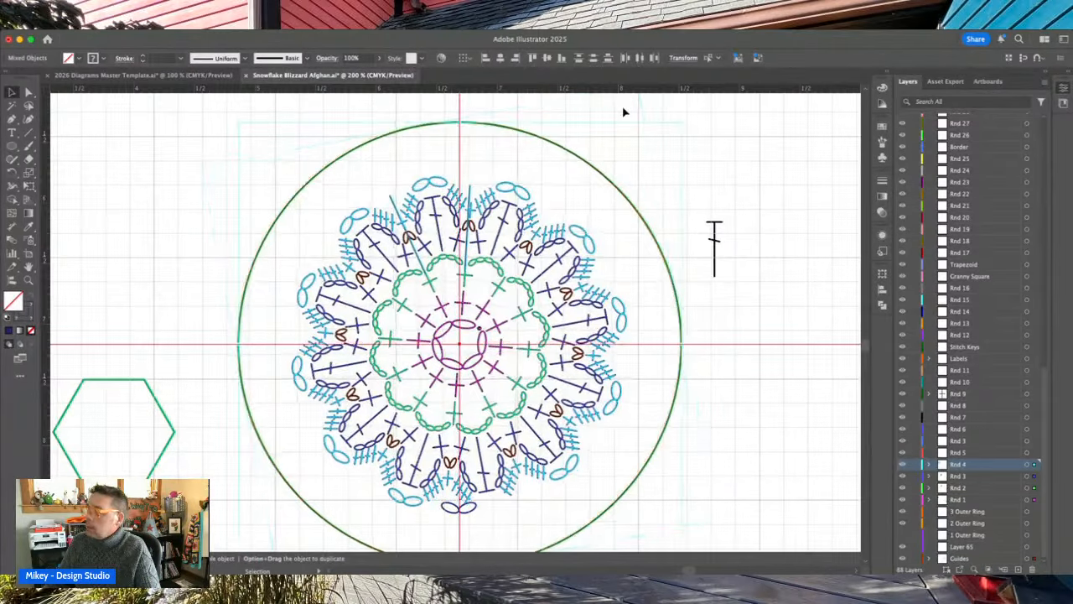
pyautogui.press('super+z')
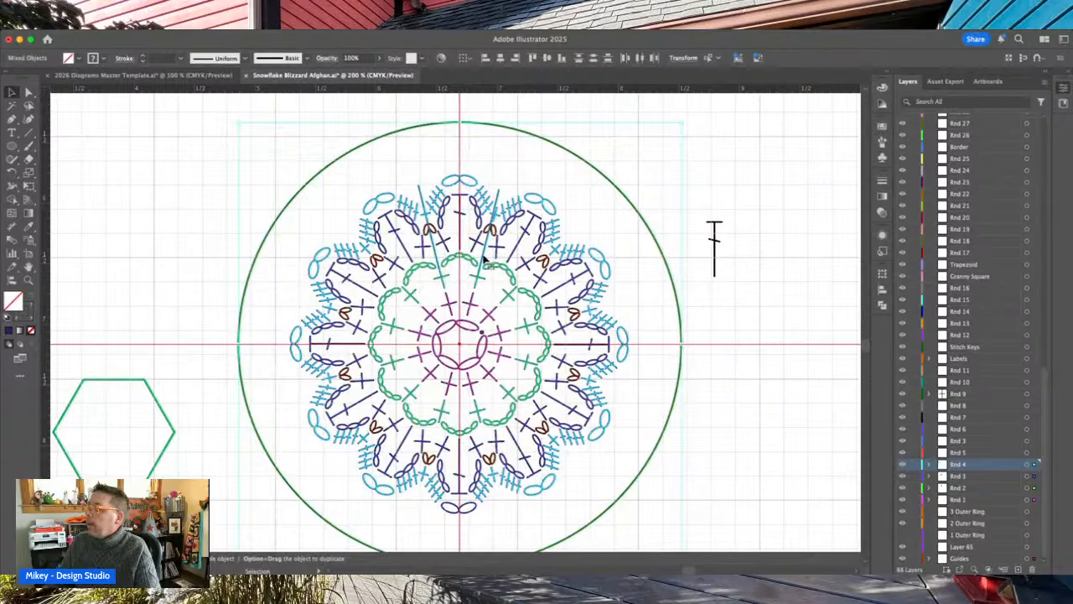
pyautogui.moveTo(483, 258); pyautogui.dragTo(639, 294)
pyautogui.press('super+z')
pyautogui.click(677, 146)
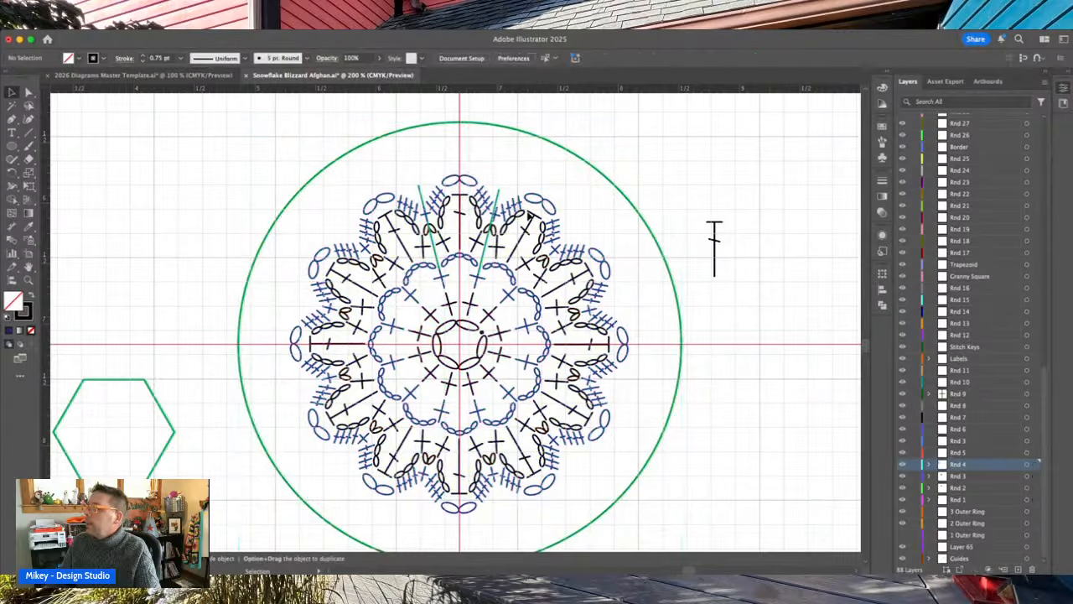
# - Move the two slanted green guide lines off the motif, and rotate the motif so a gap between two petals faces the vertical centre line
pyautogui.moveTo(485, 243); pyautogui.dragTo(806, 488)
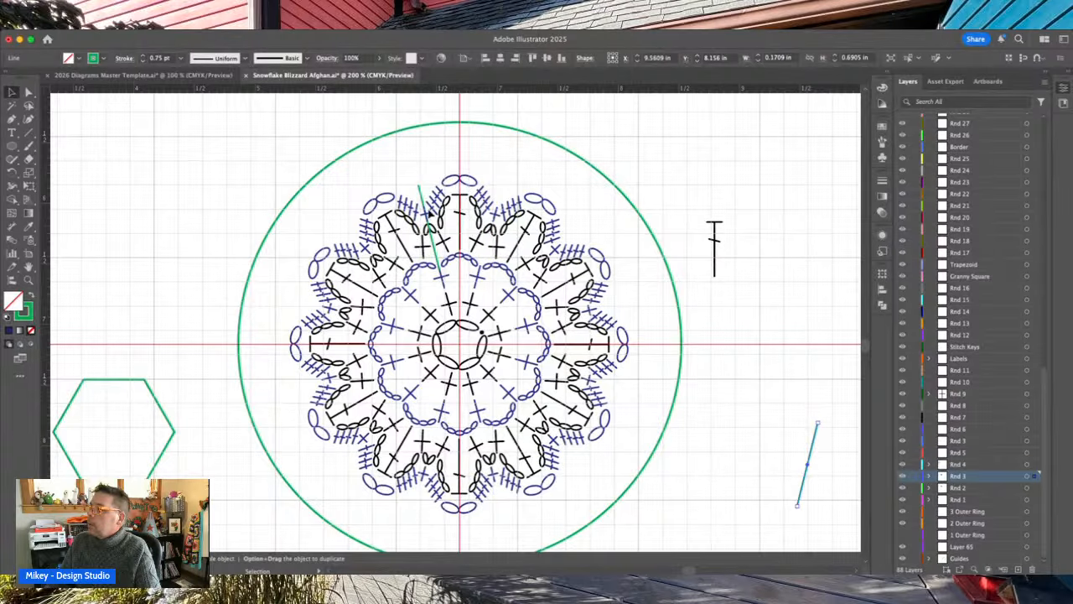
pyautogui.moveTo(426, 201); pyautogui.dragTo(774, 469)
pyautogui.moveTo(205, 145); pyautogui.dragTo(635, 523)
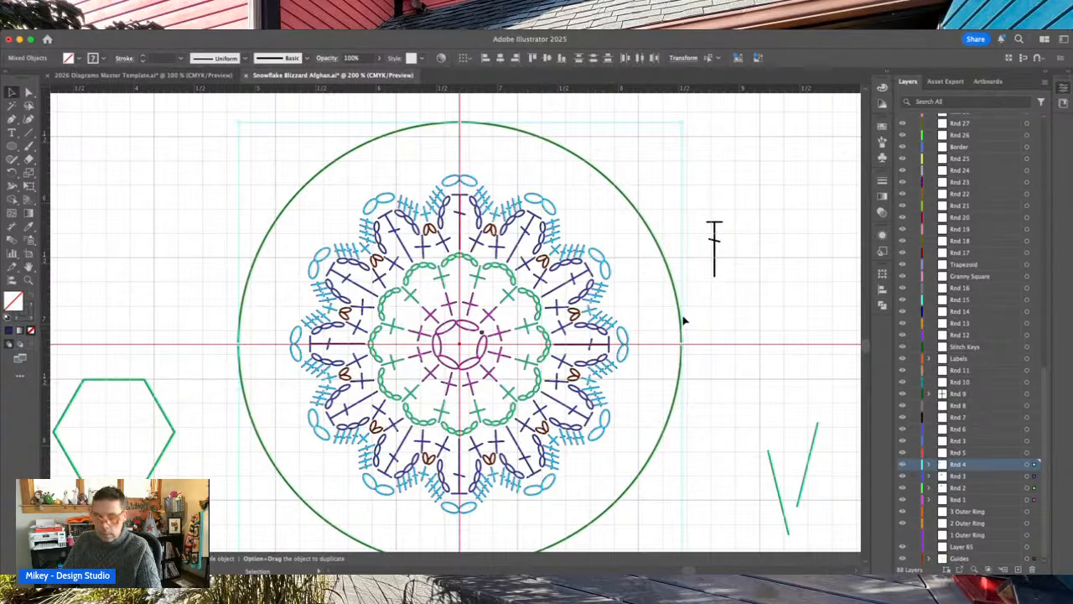
pyautogui.moveTo(681, 115); pyautogui.dragTo(633, 228)
pyautogui.scroll(-5, 738, 361)
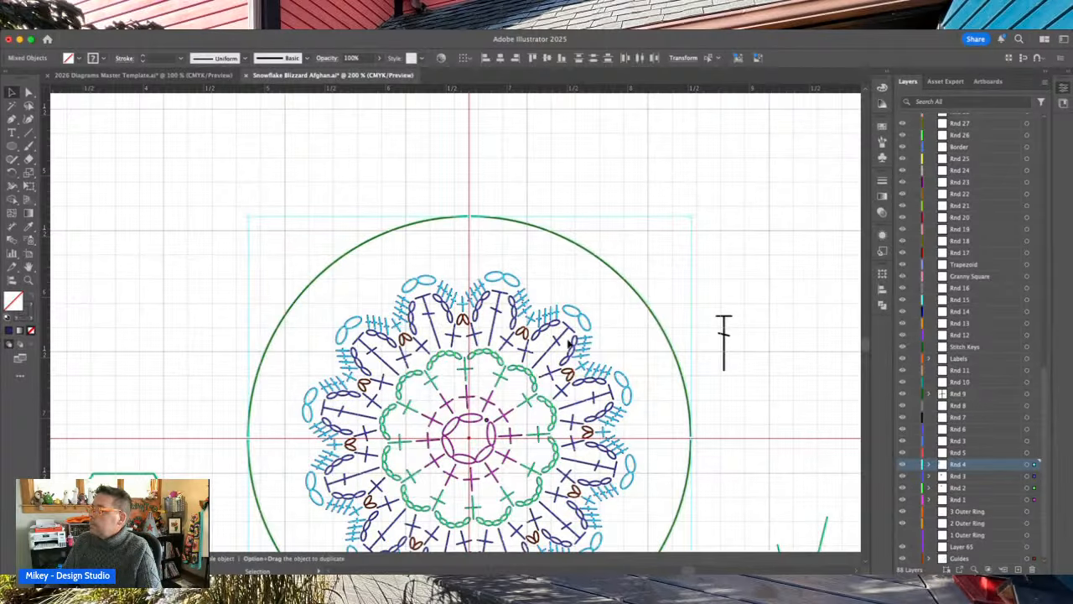
pyautogui.click(452, 180)
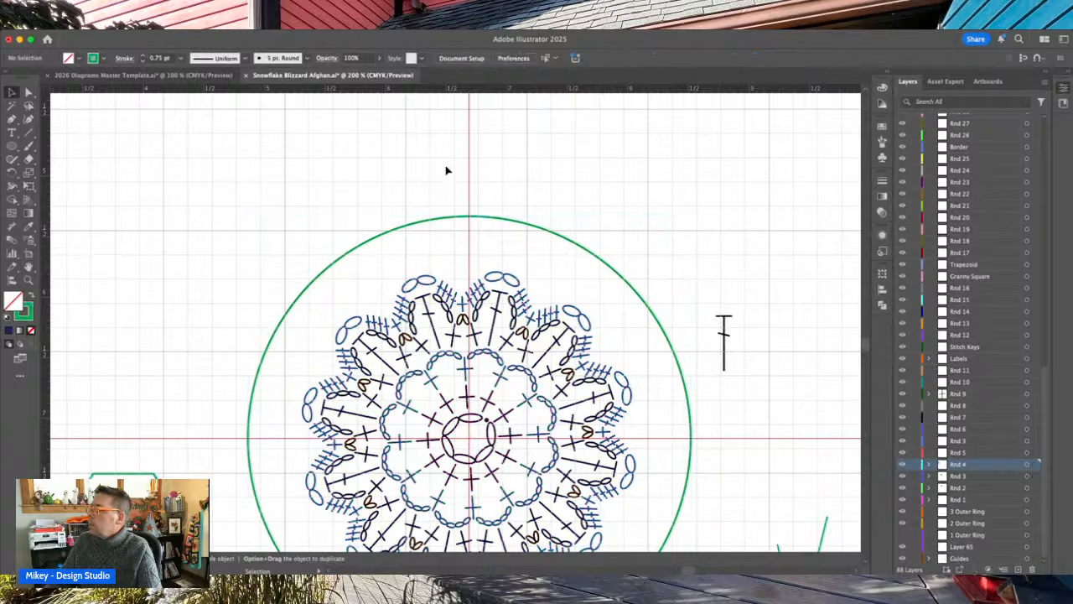
pyautogui.scroll(-6, 679, 413)
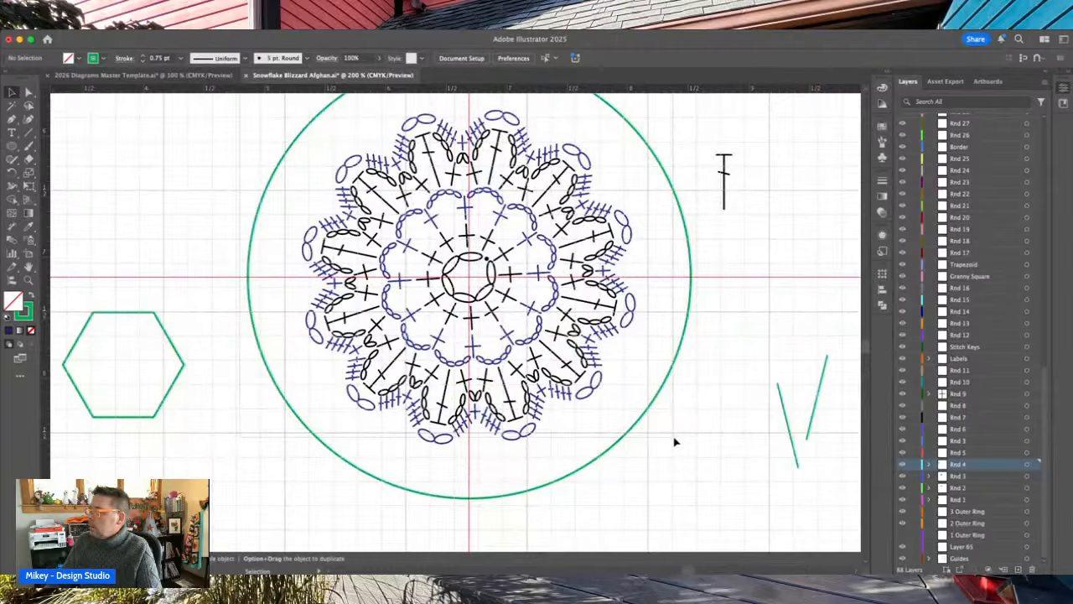
# - Fine-tune the rotation of the whole motif slightly clockwise until the gap between the two upper petals is centred on the vertical guide
pyautogui.press('super+a')
pyautogui.scroll(4, 670, 423)
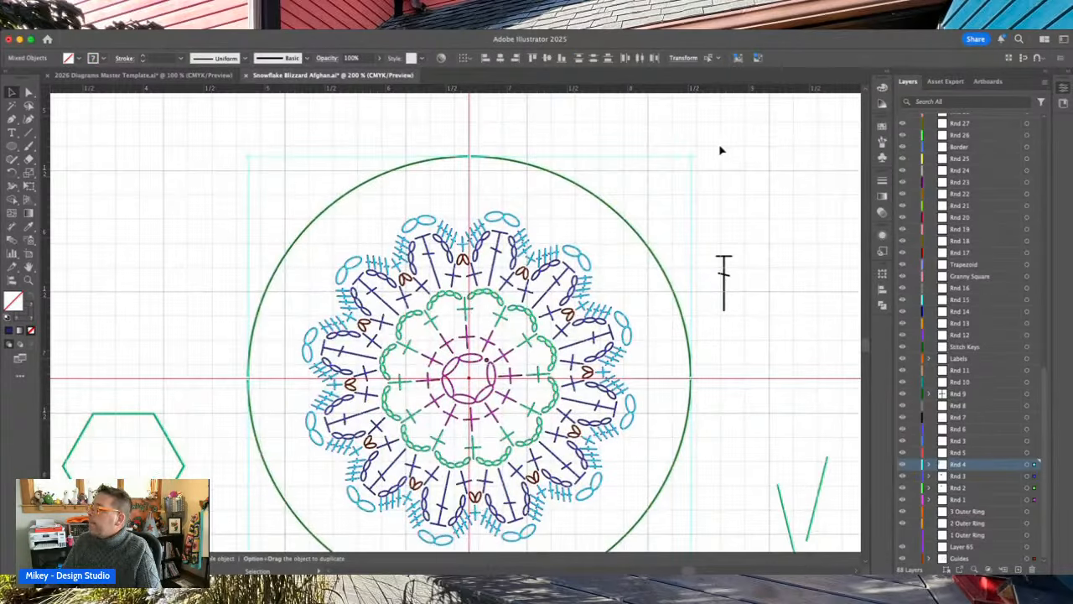
pyautogui.moveTo(697, 153); pyautogui.dragTo(707, 158)
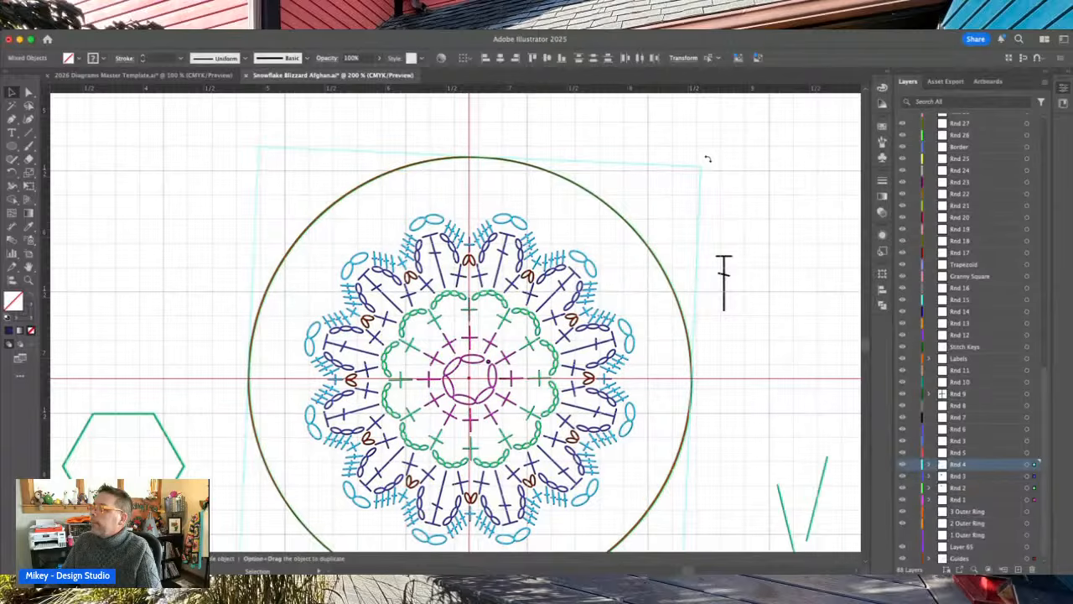
pyautogui.press('super+z')
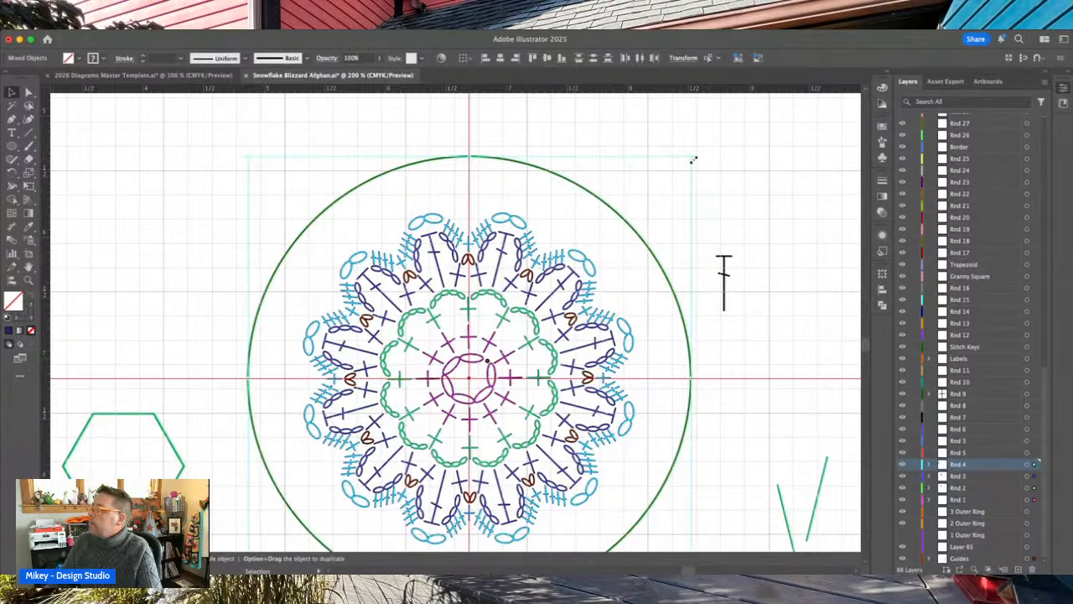
pyautogui.moveTo(695, 151); pyautogui.dragTo(696, 156)
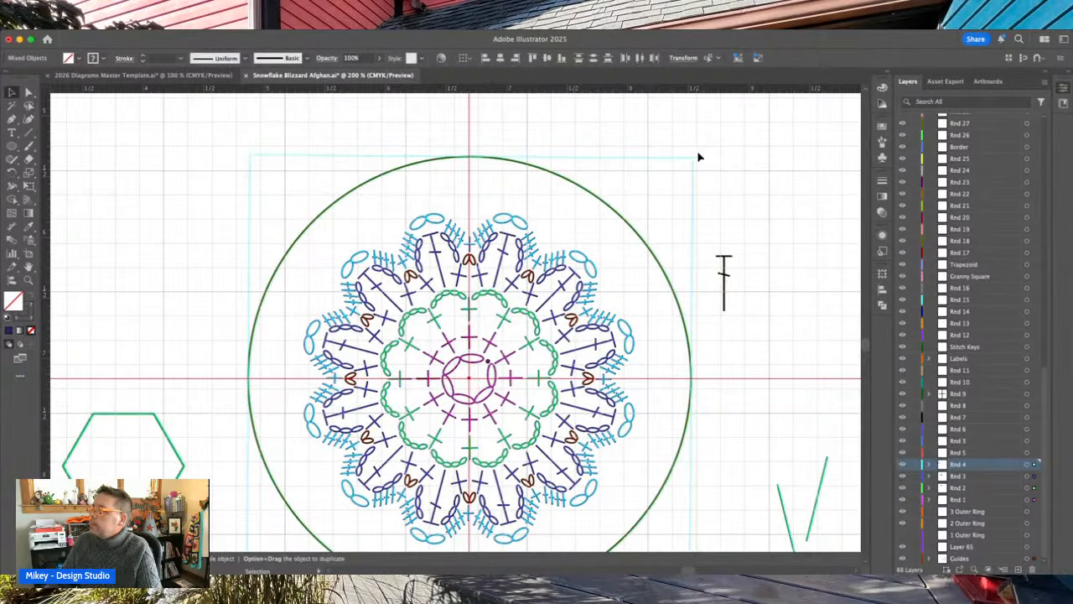
pyautogui.click(747, 159)
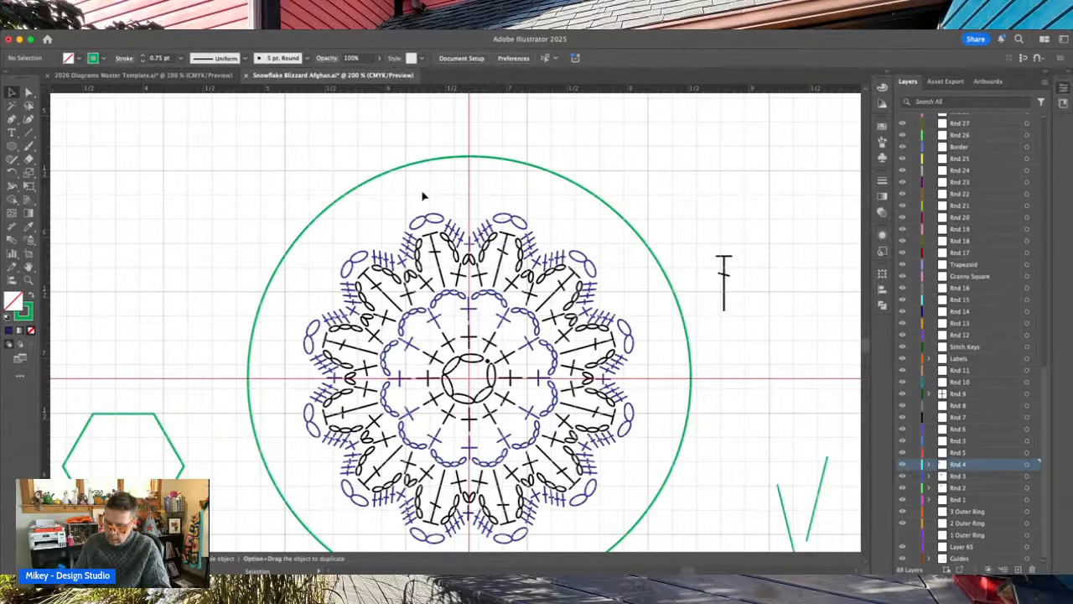
pyautogui.hscroll(2, 423, 196)
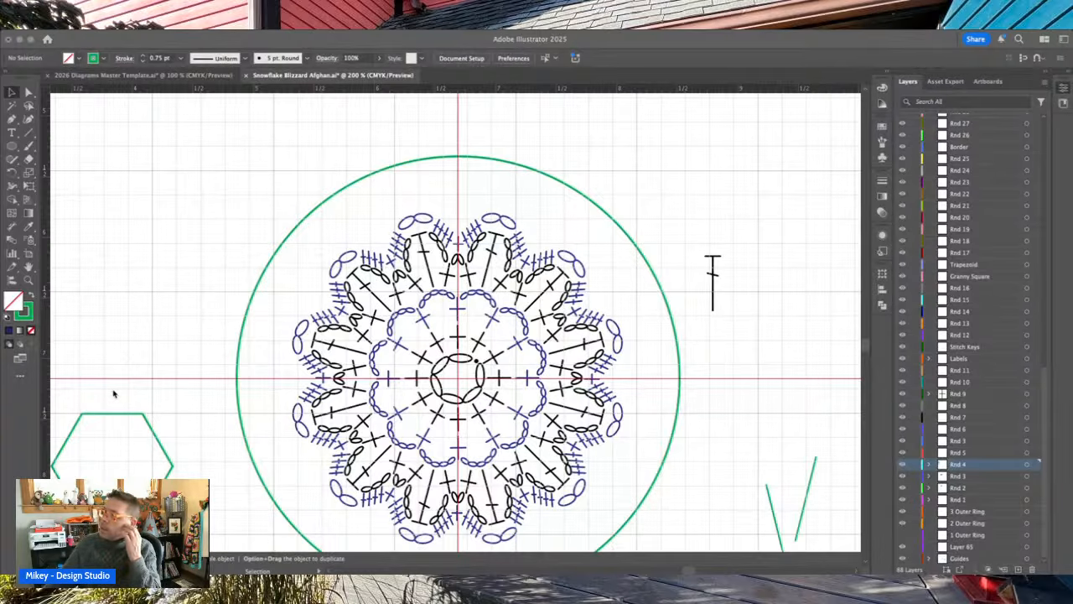
pyautogui.click(31, 137)
pyautogui.click(31, 136)
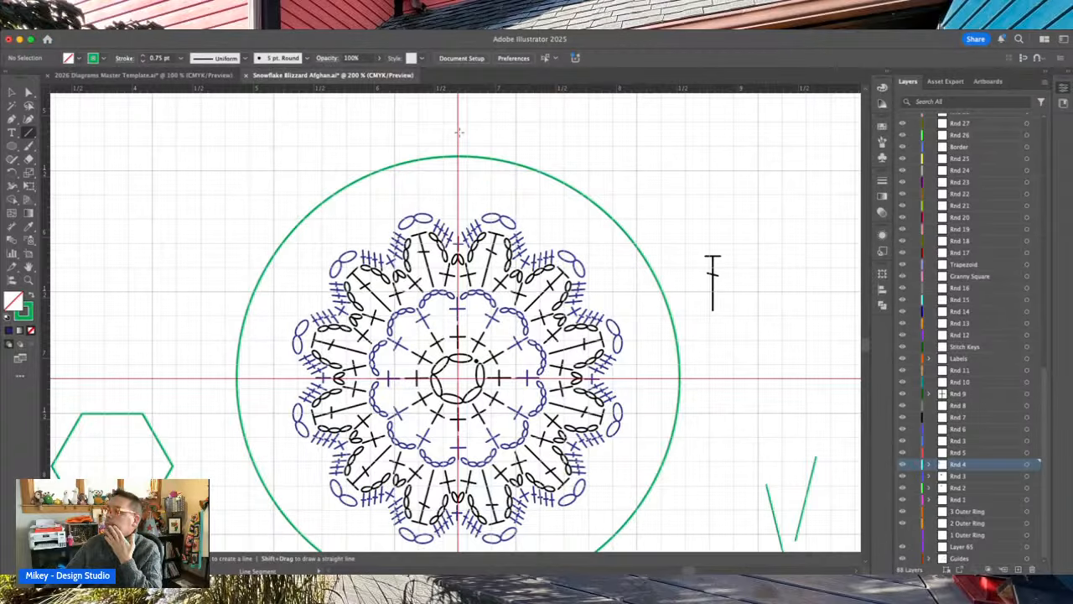
pyautogui.click(13, 94)
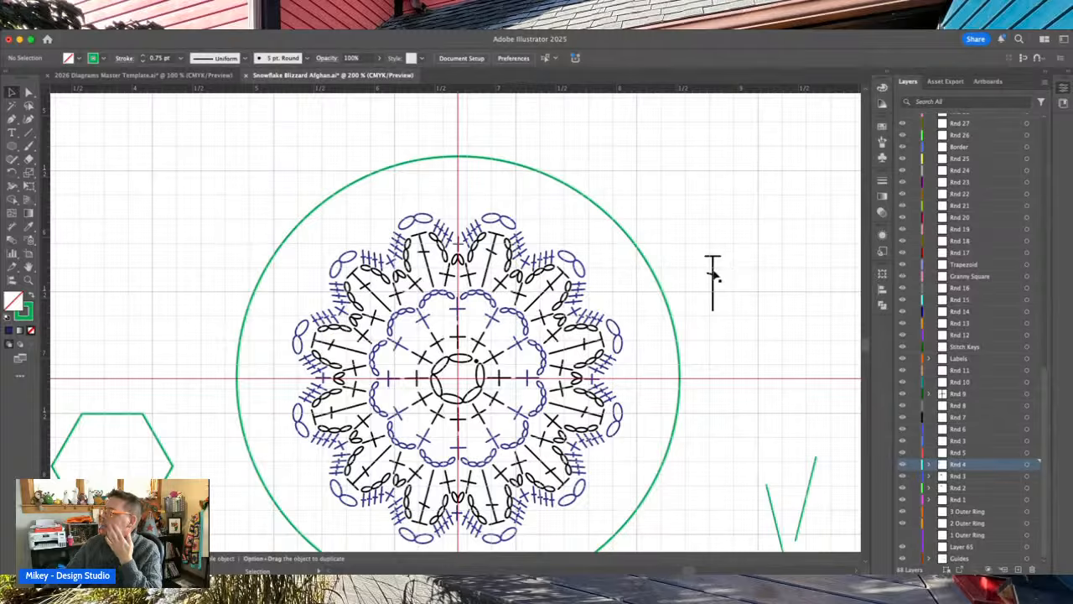
# - Place the double crochet on the vertical centre line above the gap between petals, and shrink the guide circle to about 3.36 in at the stitch's top
pyautogui.moveTo(714, 272); pyautogui.dragTo(459, 193)
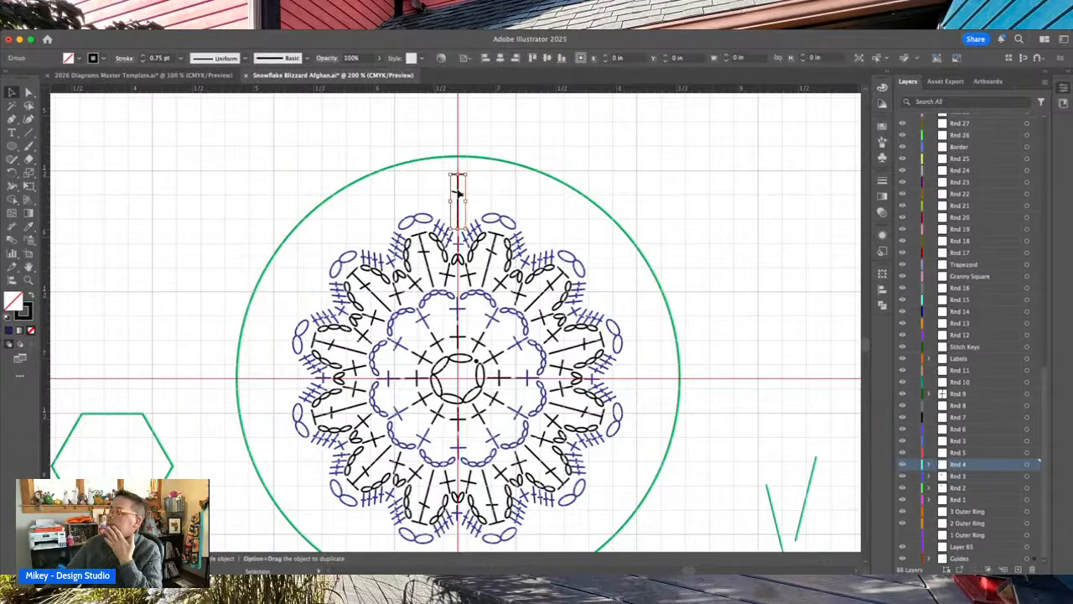
pyautogui.click(496, 164)
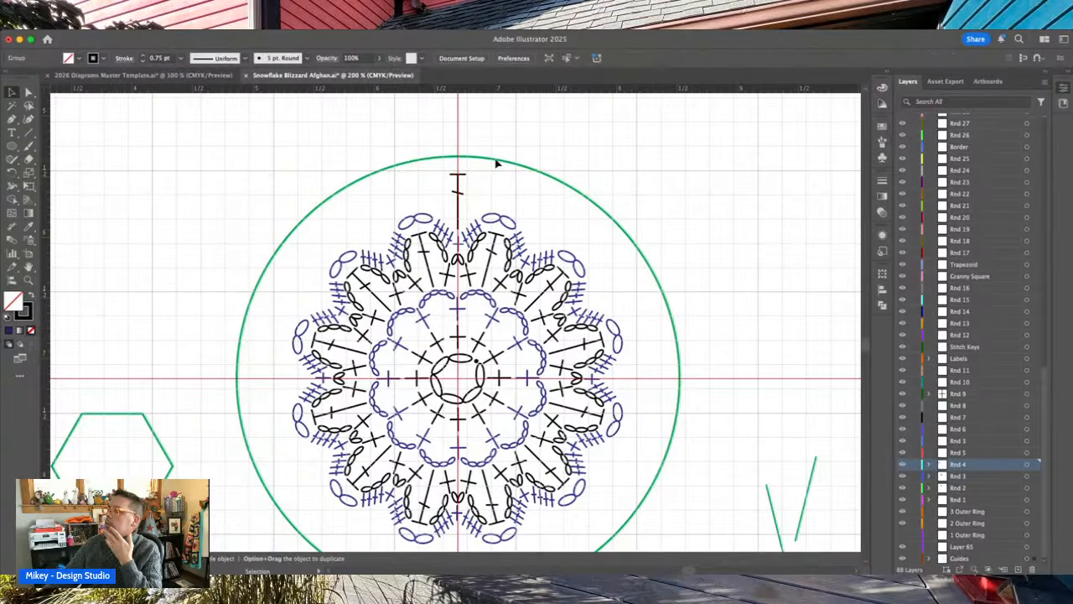
pyautogui.click(496, 161)
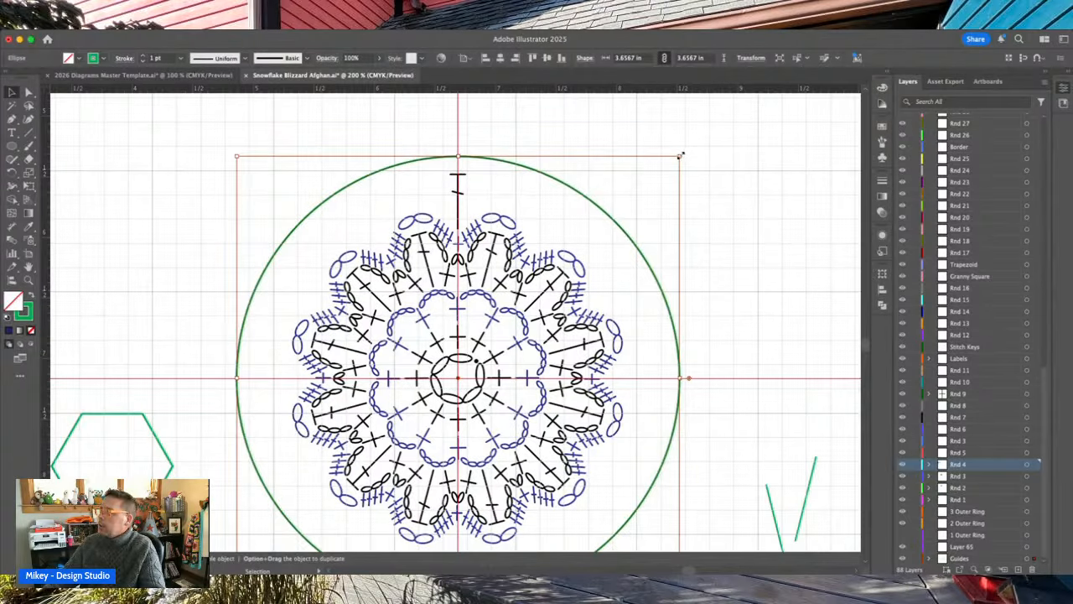
pyautogui.moveTo(680, 155); pyautogui.dragTo(661, 172)
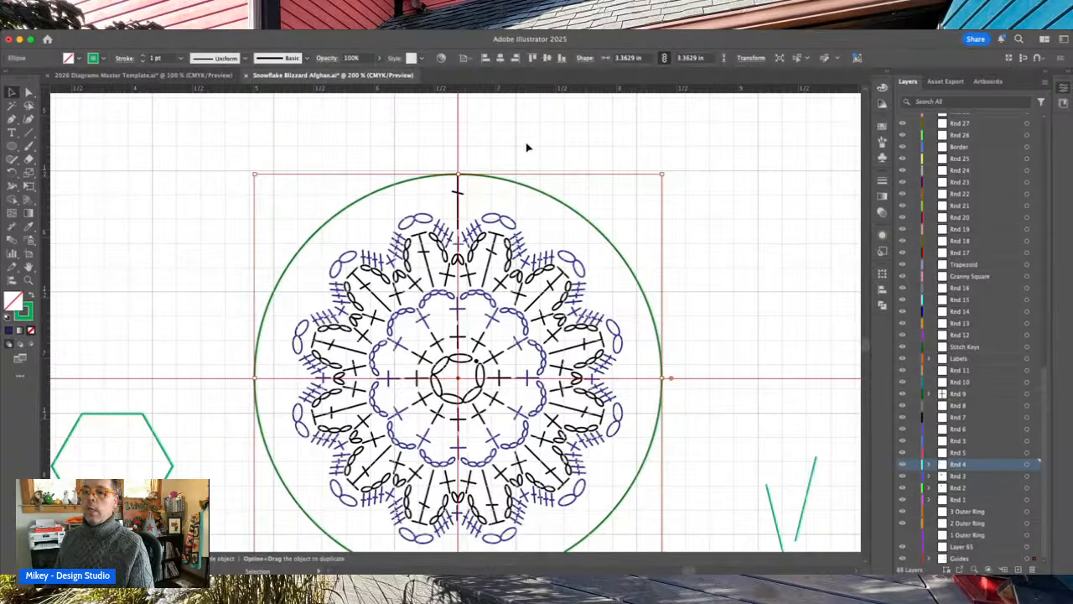
pyautogui.click(496, 145)
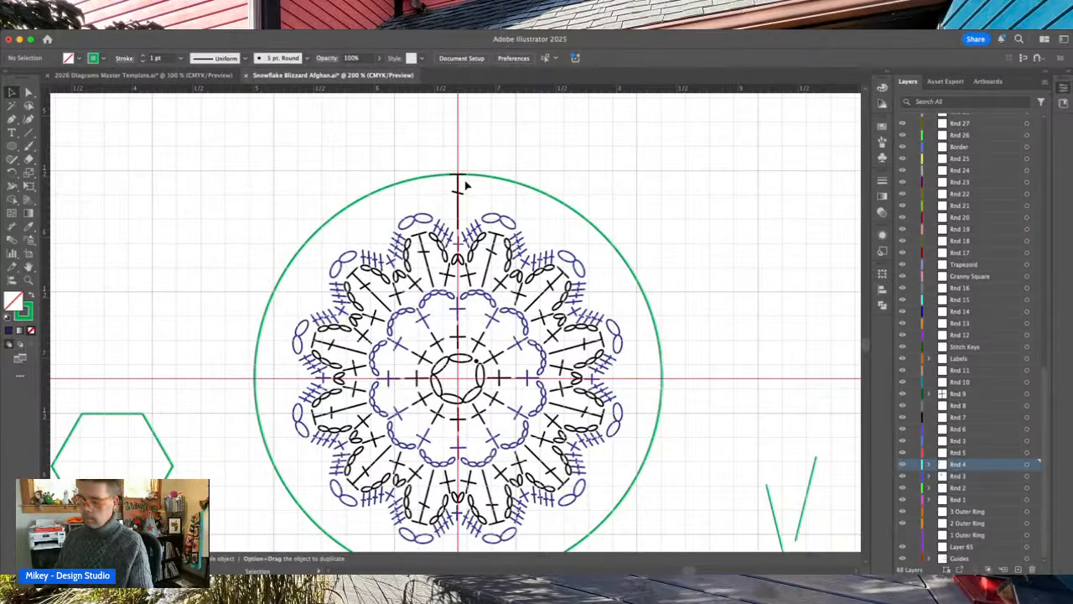
pyautogui.press('super+equal')
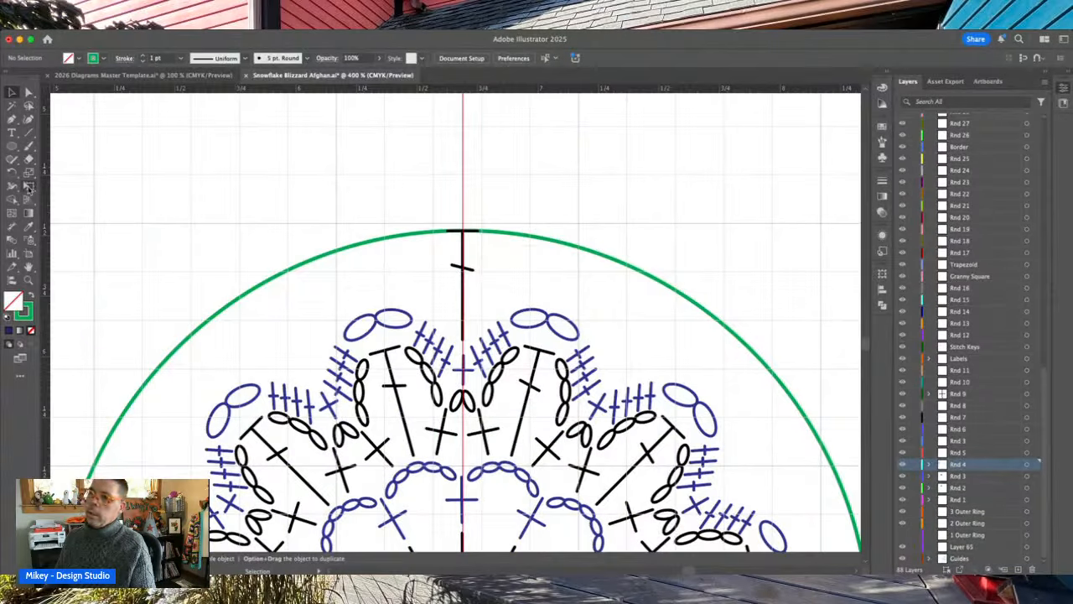
# - Draw a short vertical guide line about 0.28 in long on the centre line, crossing the guide circle at the double crochet's top
pyautogui.click(28, 132)
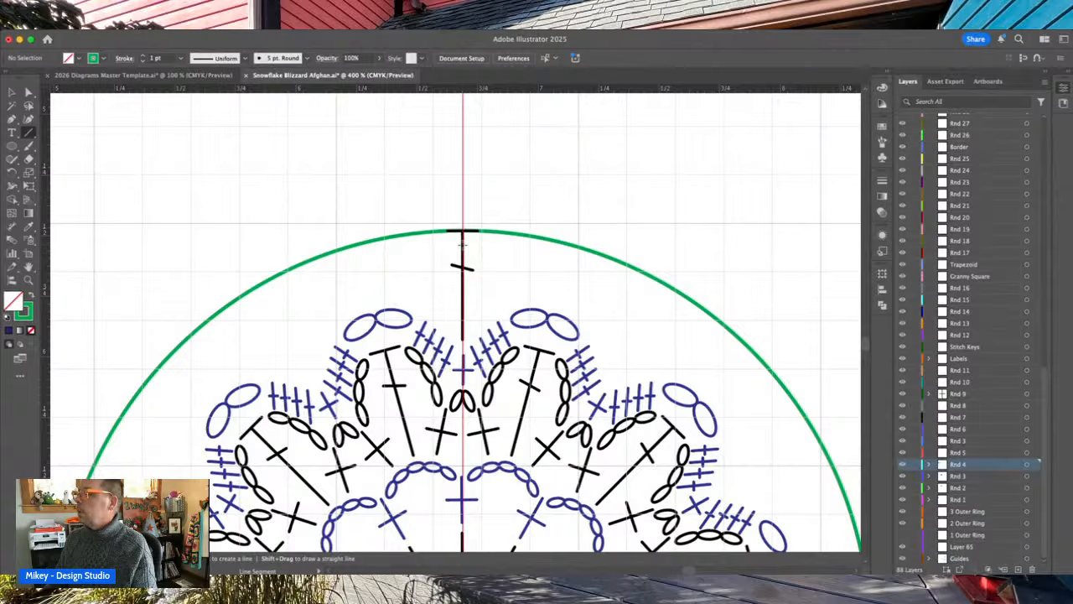
pyautogui.moveTo(462, 231); pyautogui.dragTo(462, 176)
pyautogui.press('v')
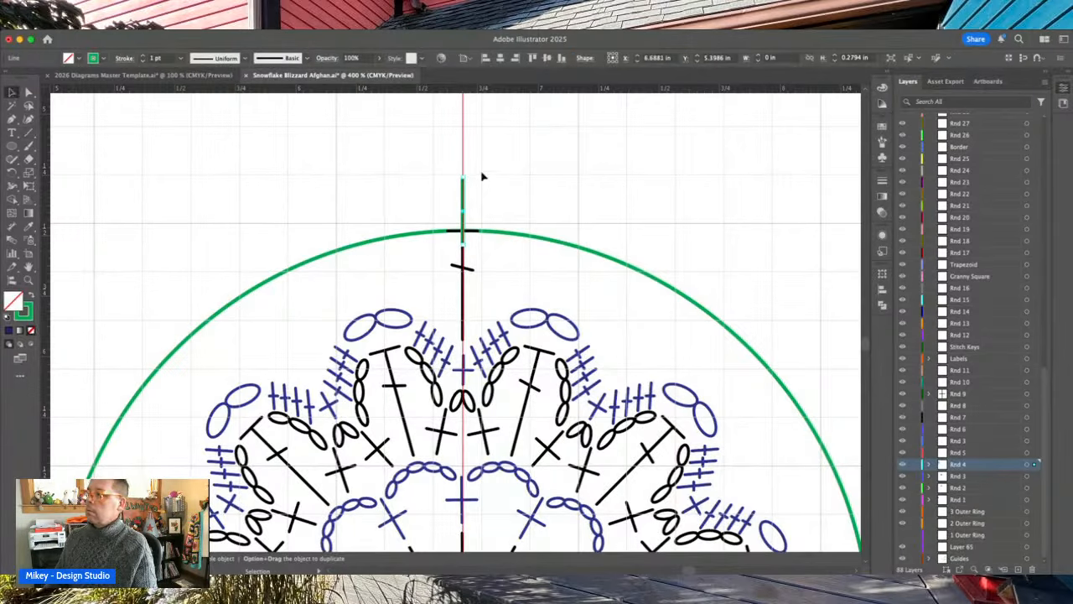
pyautogui.press('super+minus')
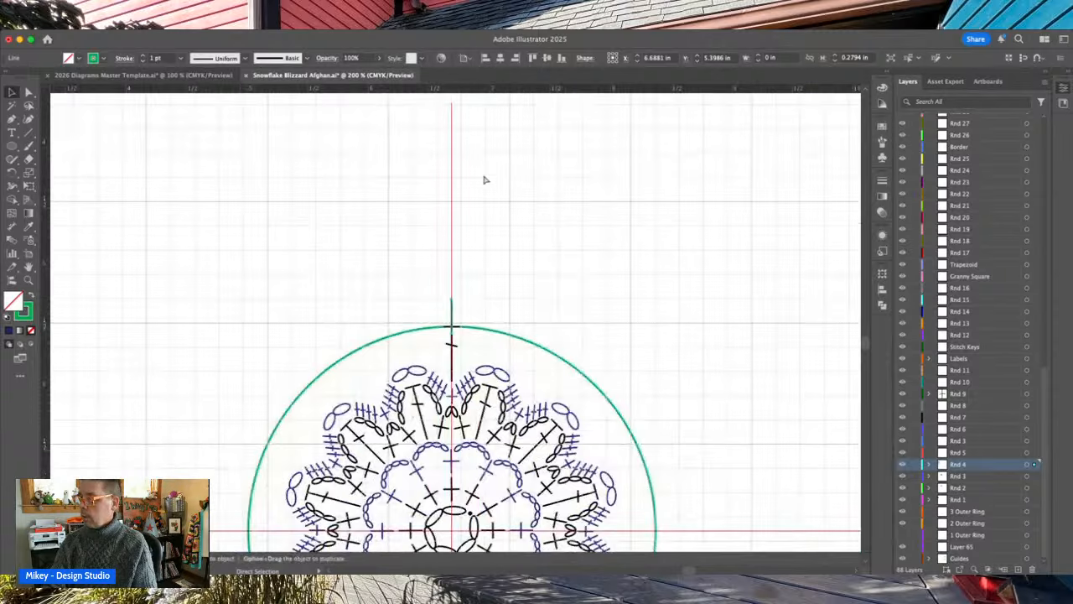
pyautogui.scroll(-4, 484, 179)
pyautogui.click(507, 149)
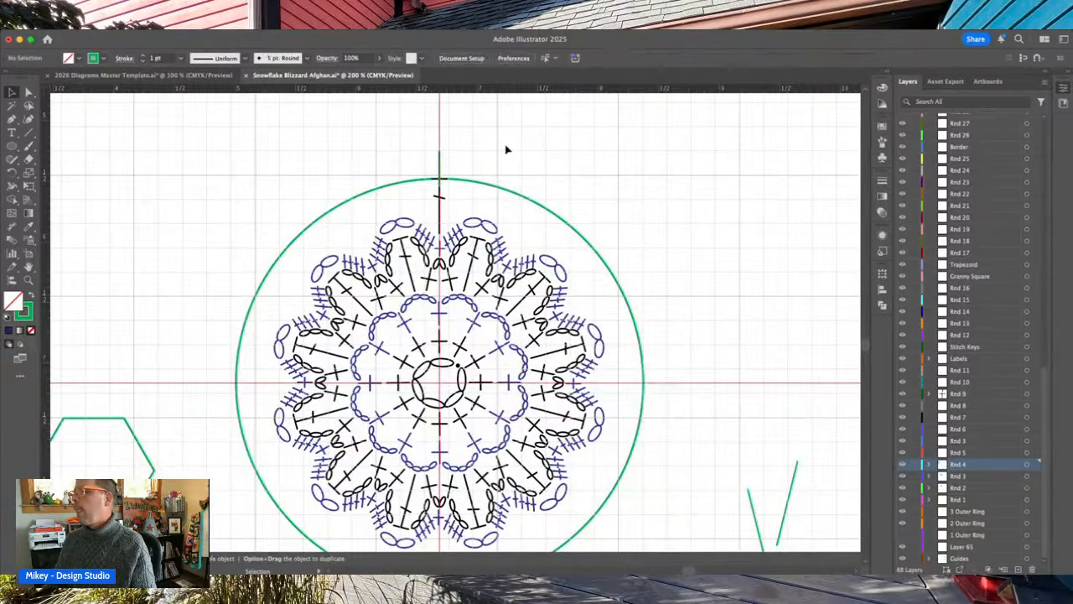
pyautogui.click(439, 164)
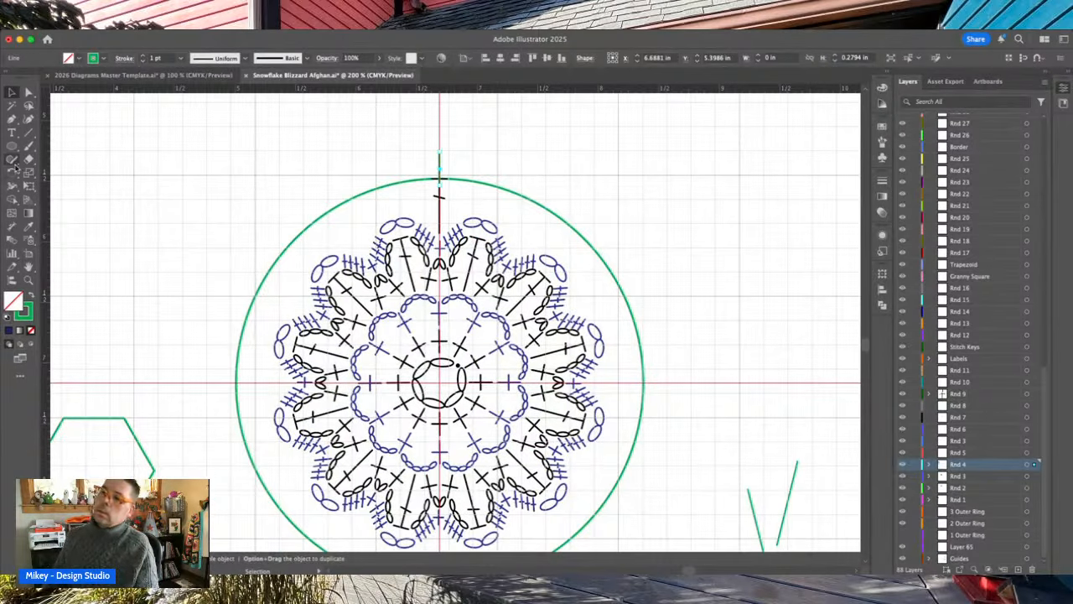
pyautogui.click(12, 173)
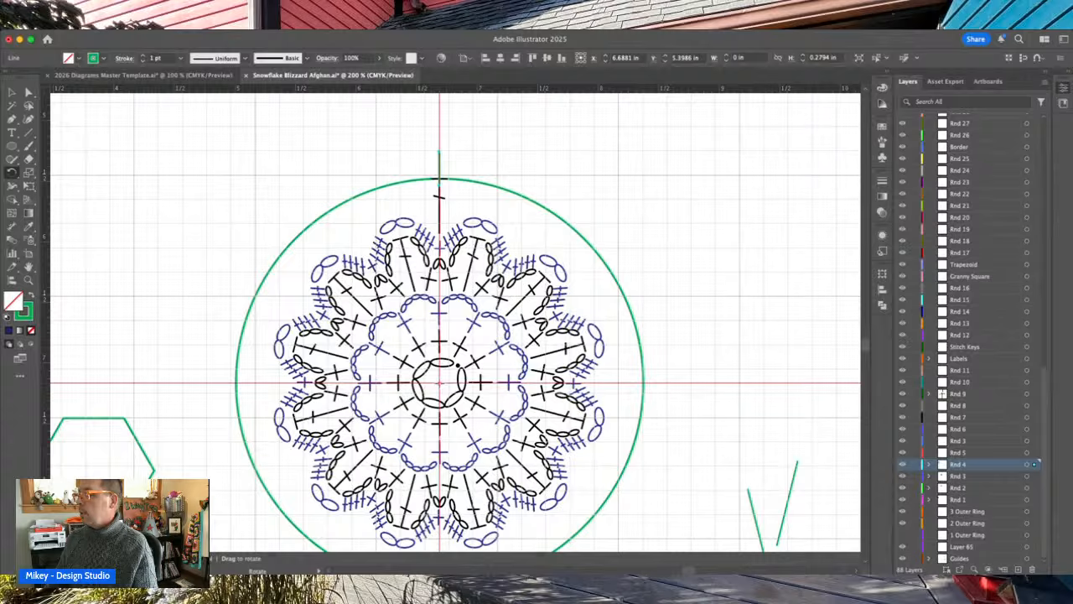
pyautogui.keyDown('alt'); pyautogui.click(440, 383); pyautogui.keyUp('alt')
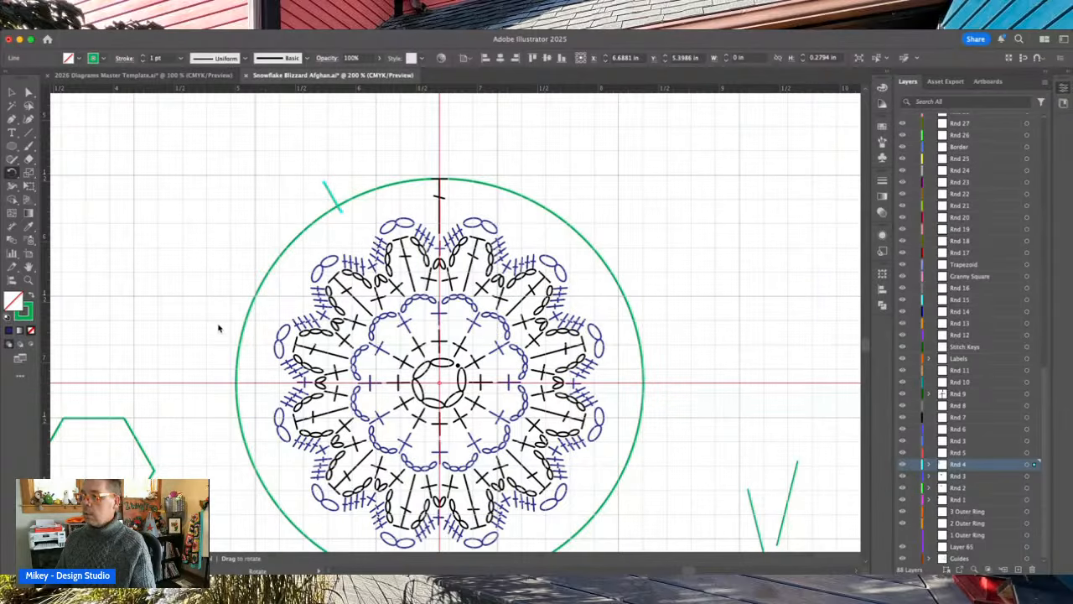
pyautogui.click(173, 375)
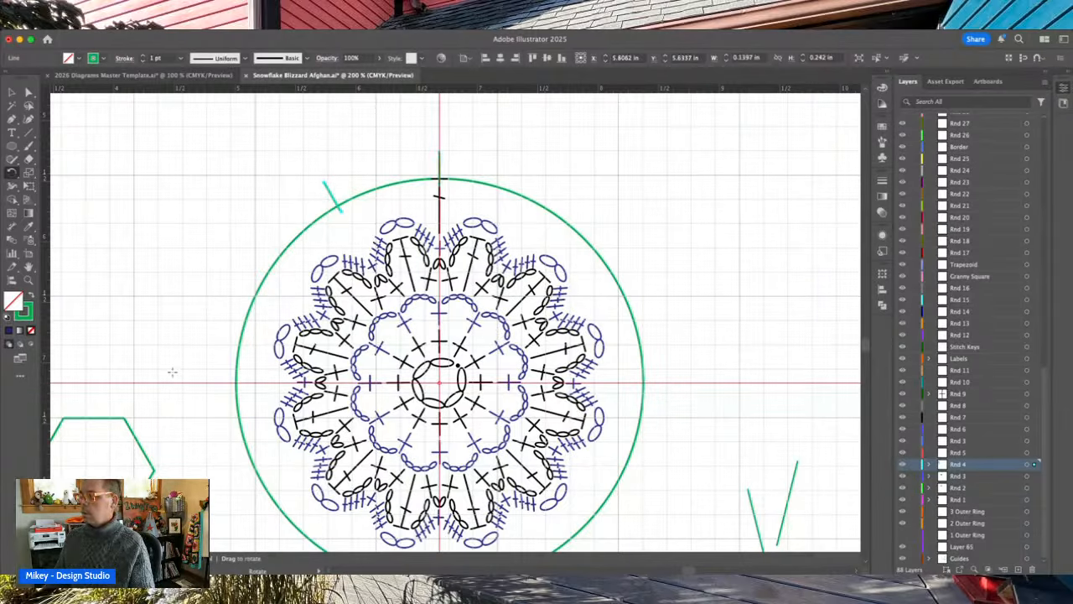
pyautogui.press('super+z')
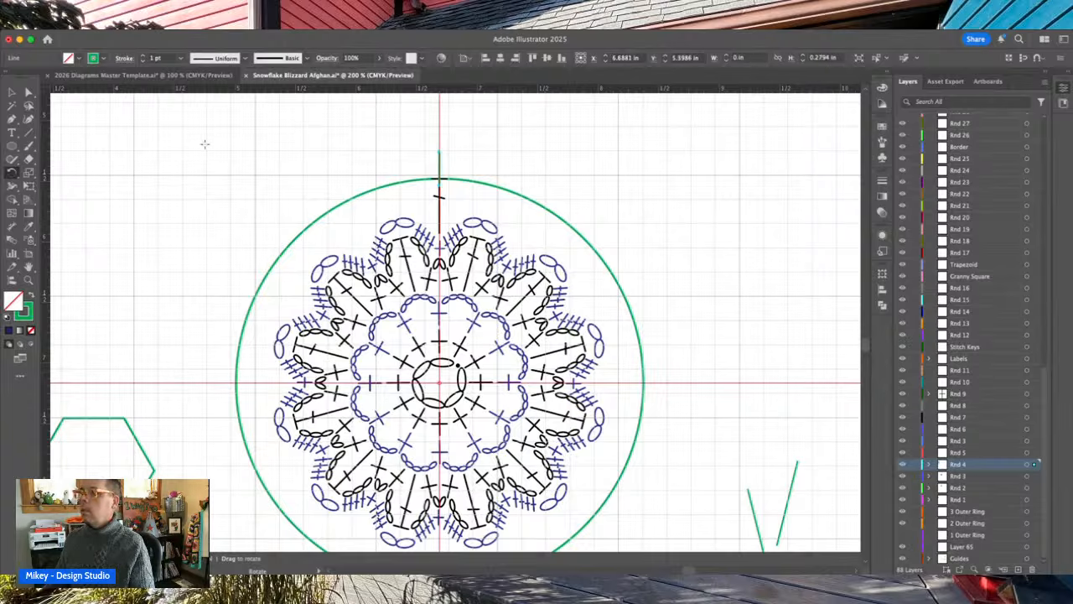
# - Make ten evenly spaced rotated copies of the short guide line about the motif's centre, running counter-clockwise along the guide circle
pyautogui.click(12, 92)
pyautogui.click(311, 162)
pyautogui.click(439, 165)
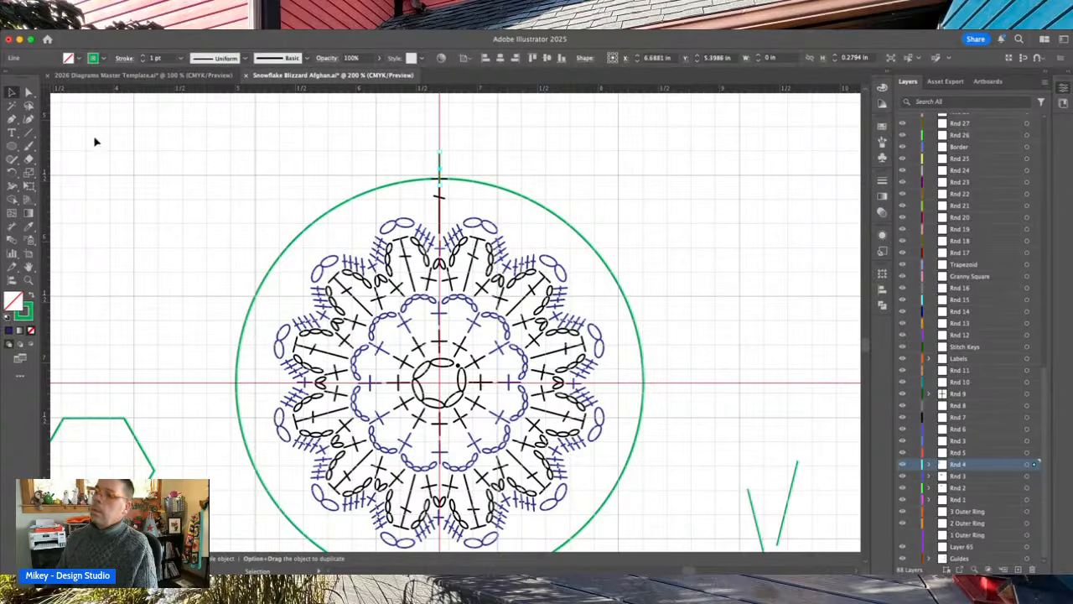
pyautogui.click(11, 171)
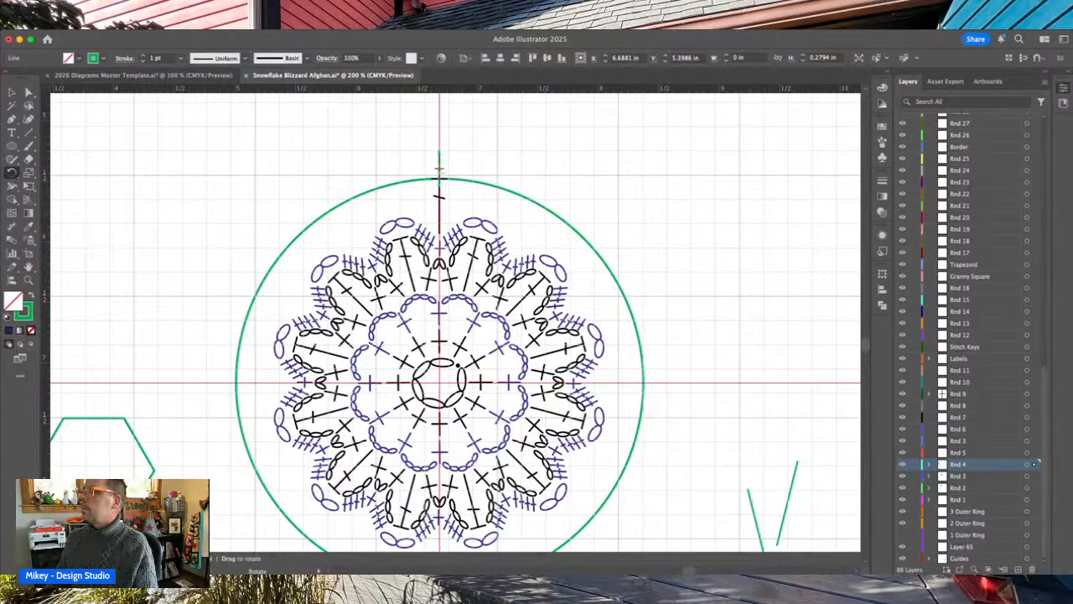
pyautogui.keyDown('alt'); pyautogui.click(439, 383); pyautogui.keyUp('alt')
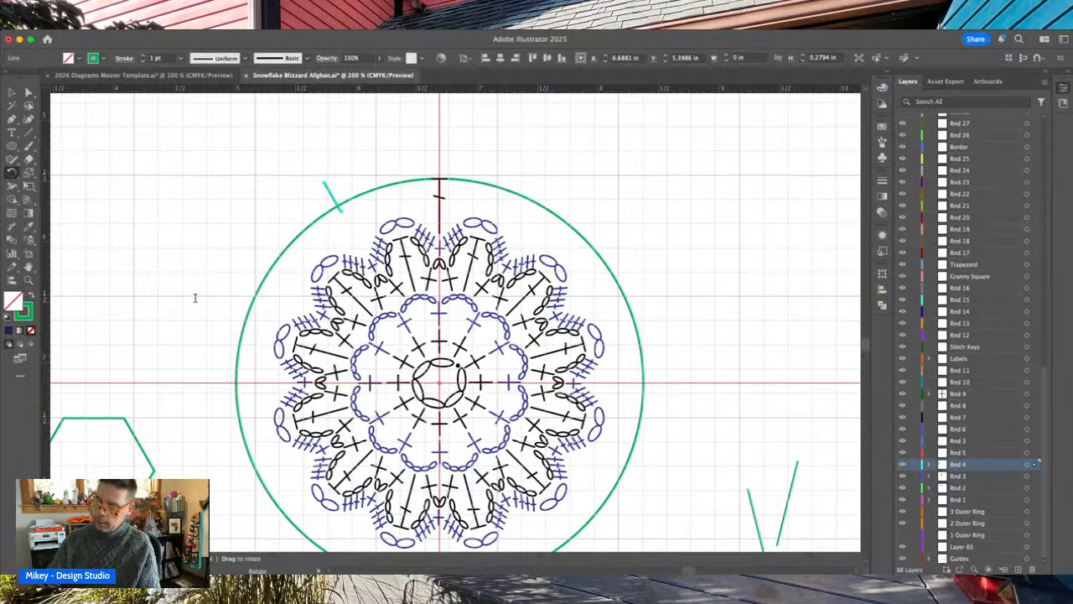
pyautogui.click(182, 374)
pyautogui.press('super+d')
pyautogui.press('super+d')
pyautogui.press('super+d')
pyautogui.press('super+d')
pyautogui.press('super+d')
pyautogui.press('super+d')
pyautogui.press('super+d')
pyautogui.press('super+d')
pyautogui.press('super+d')
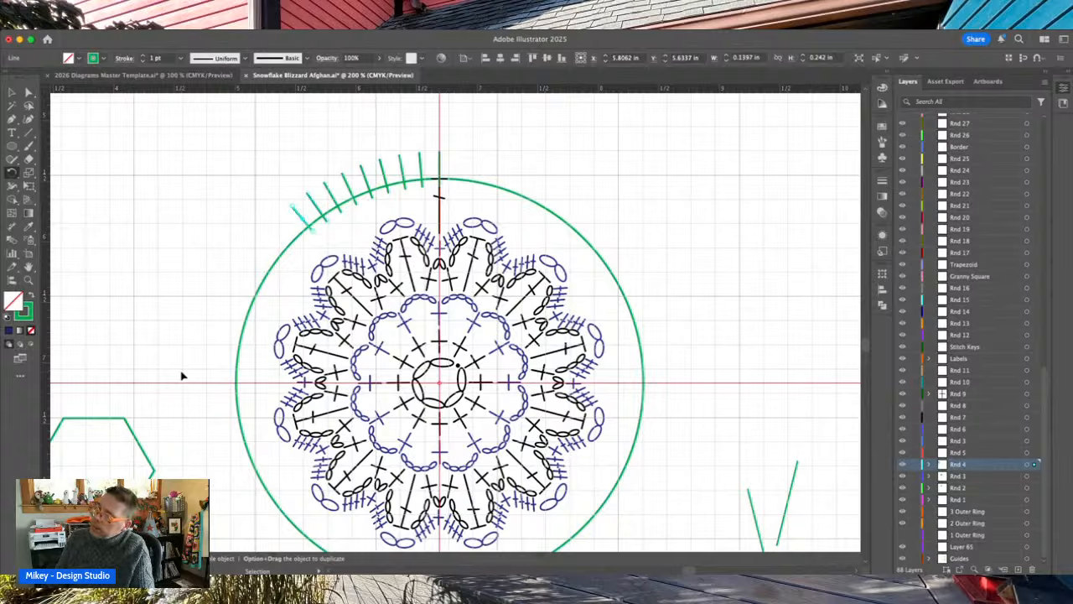
pyautogui.press('r')
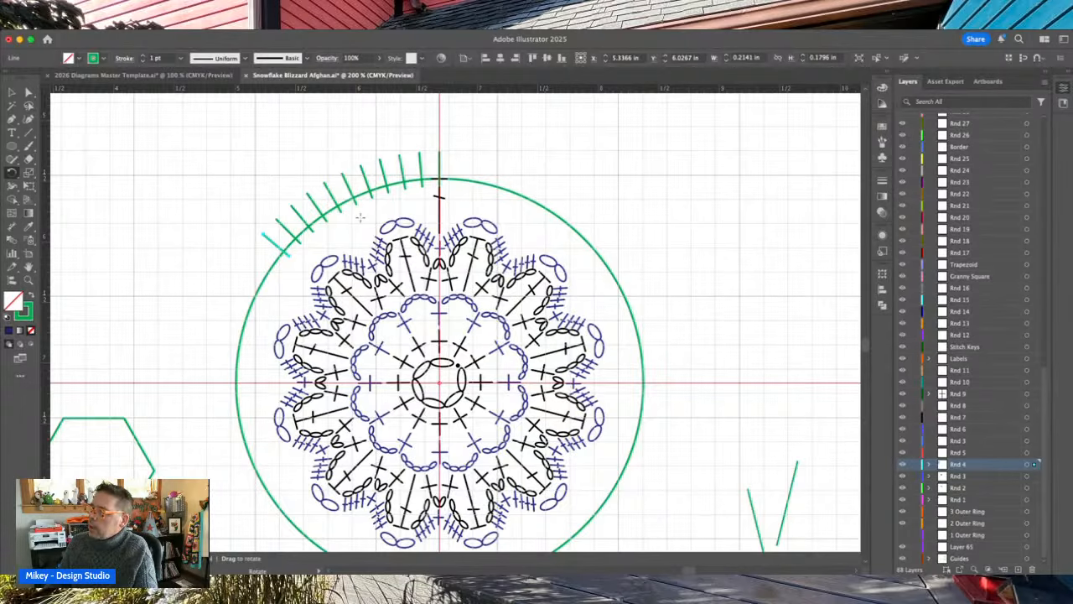
pyautogui.press('v')
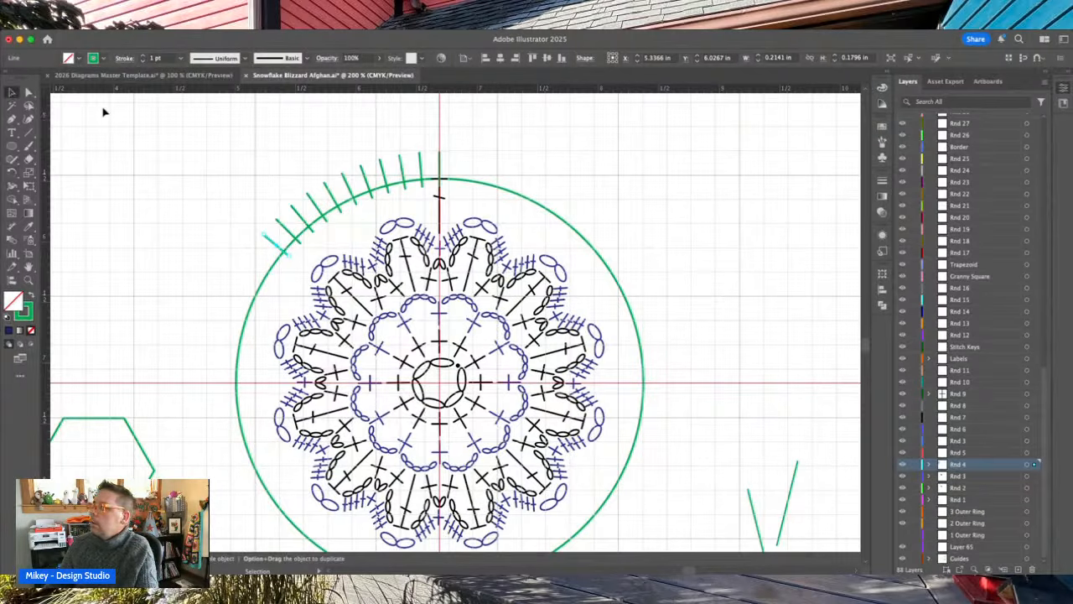
pyautogui.click(499, 157)
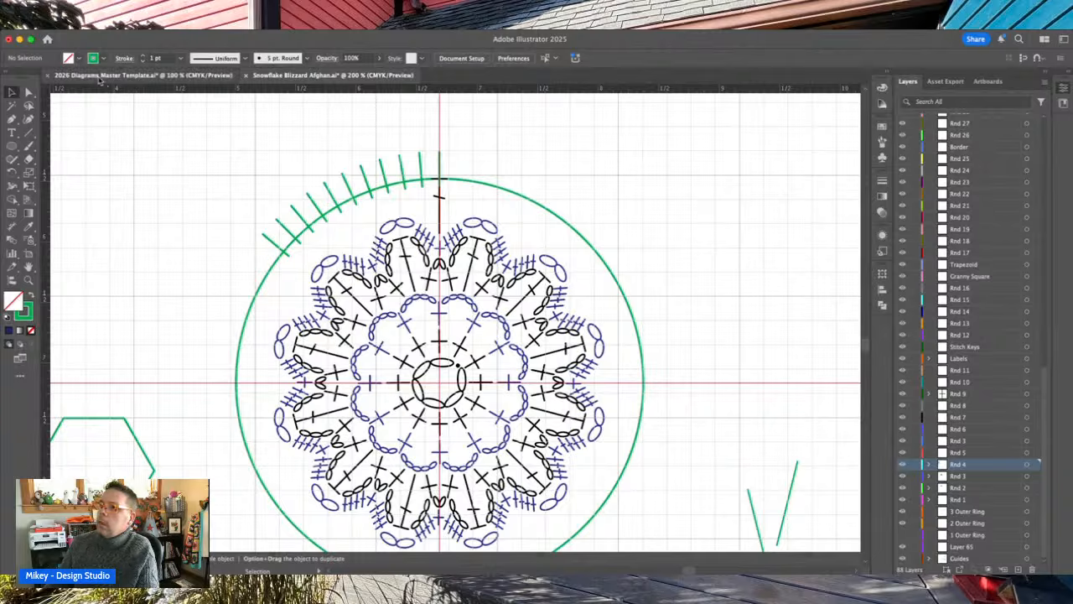
# - Move the double crochet on the vertical centre line to the Rnd 5 layer
pyautogui.click(971, 456)
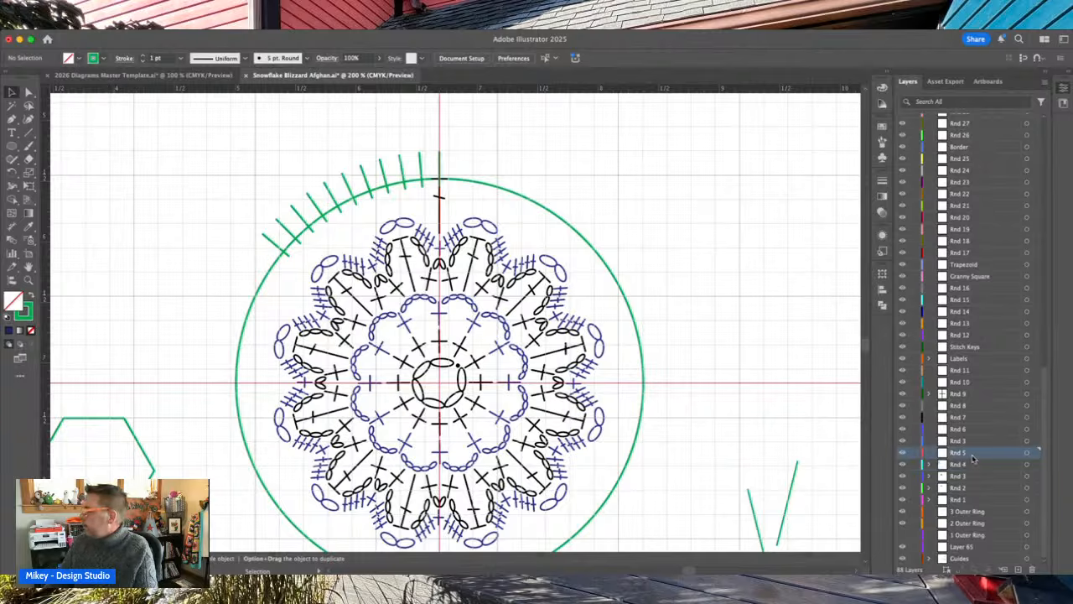
pyautogui.click(446, 211)
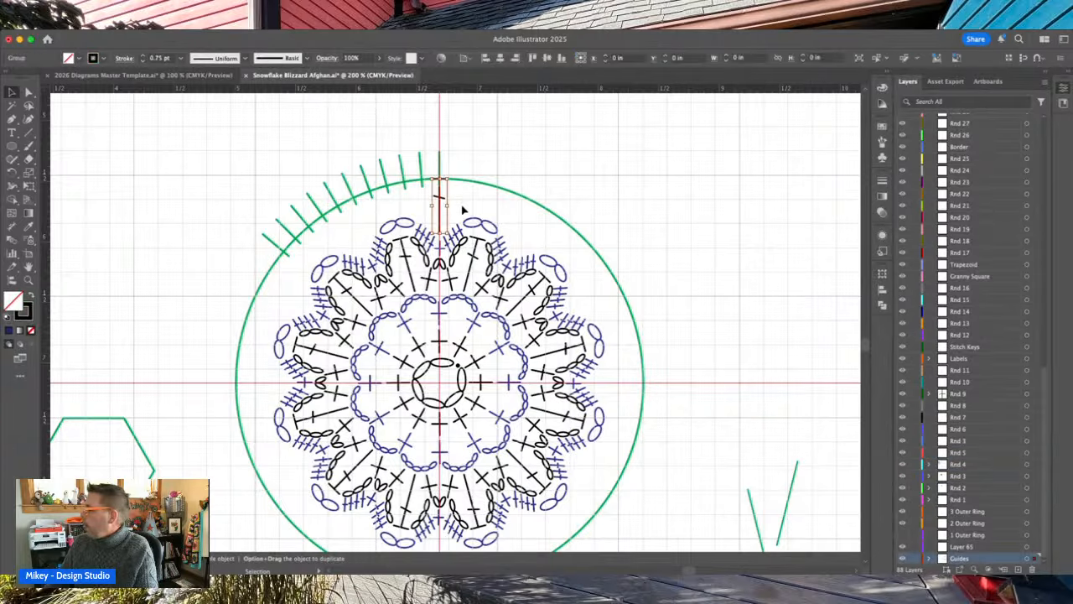
pyautogui.click(966, 455)
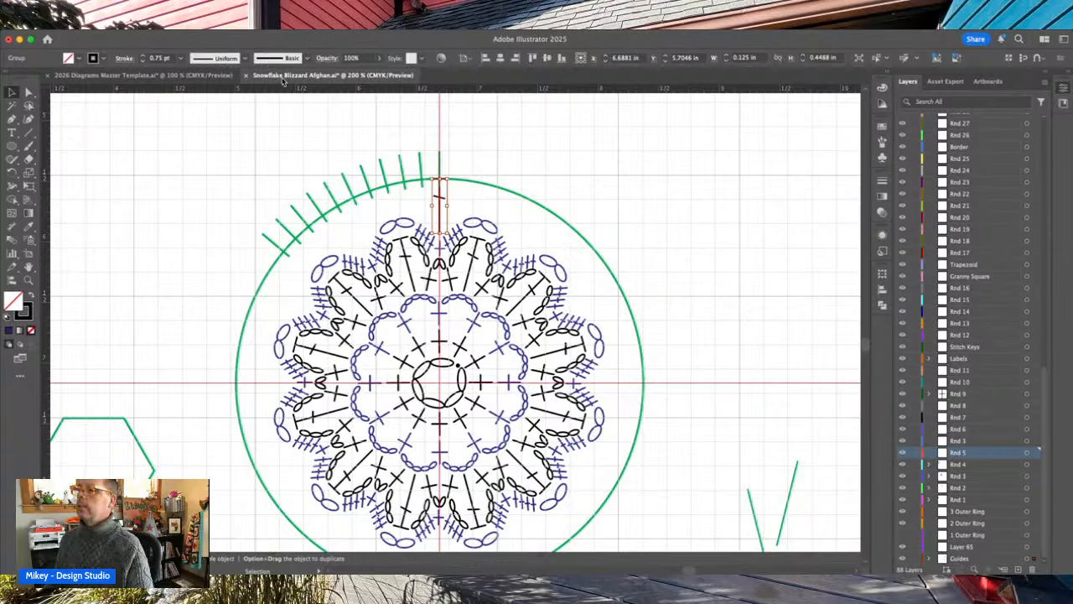
pyautogui.click(479, 160)
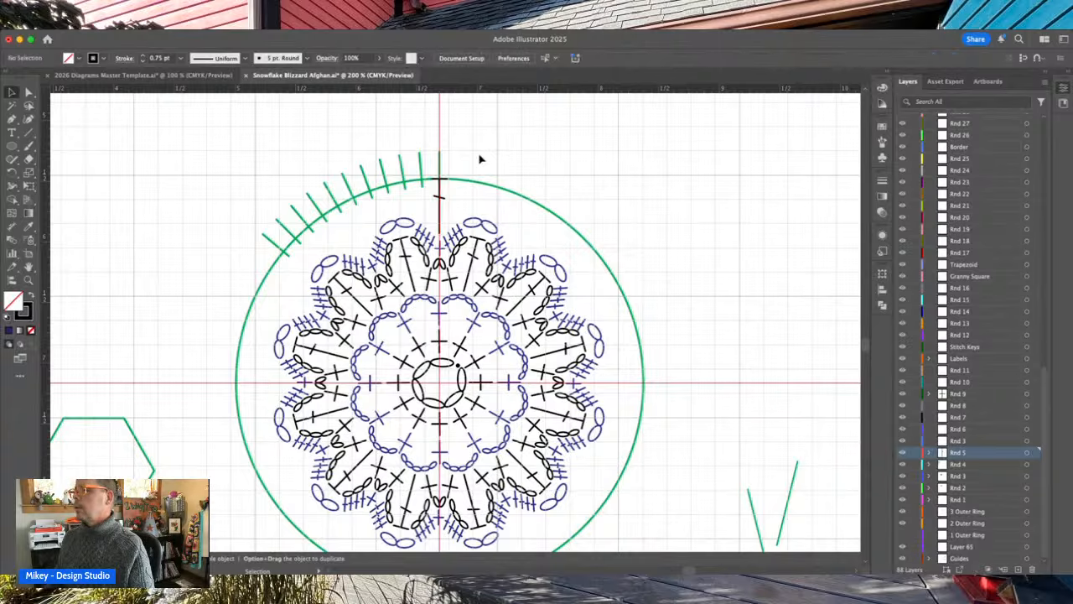
# - Copy three black horizontal chain stitches from the 2026 Diagrams Master Template and paste them into the Rnd 5 layer of Snowflake Blizzard Afghan
pyautogui.press('super+=')
pyautogui.press('super+=')
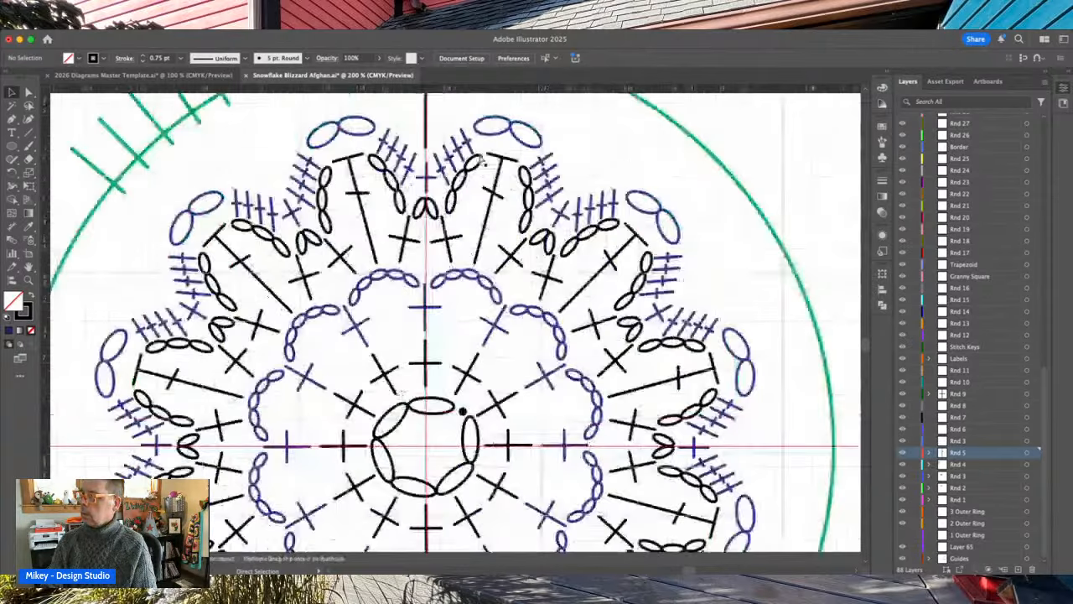
pyautogui.scroll(1, 480, 159)
pyautogui.scroll(5, 481, 160)
pyautogui.hscroll(-3, 480, 159)
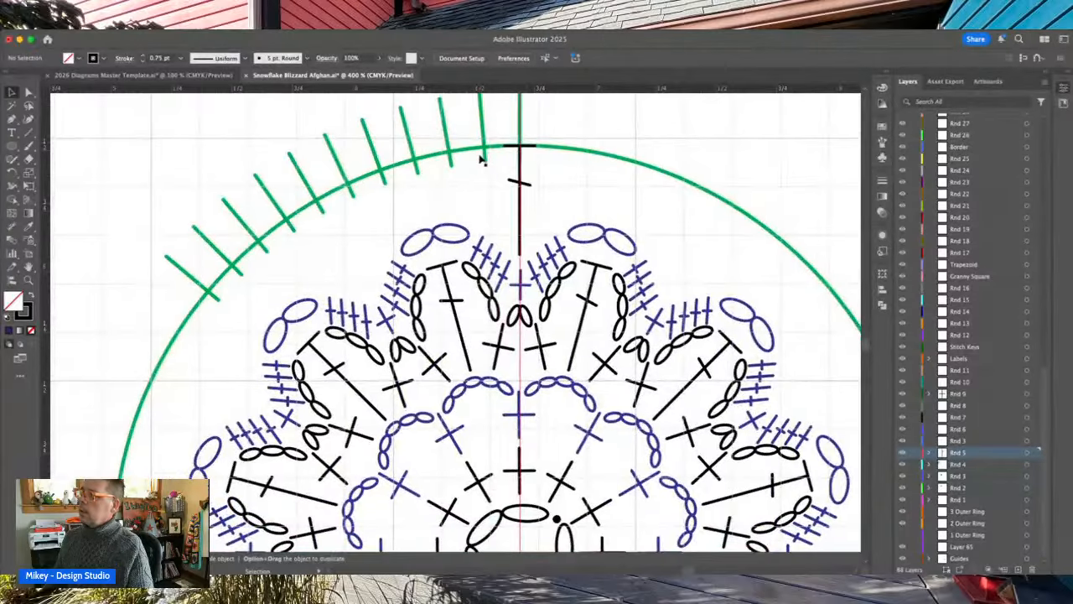
pyautogui.click(135, 74)
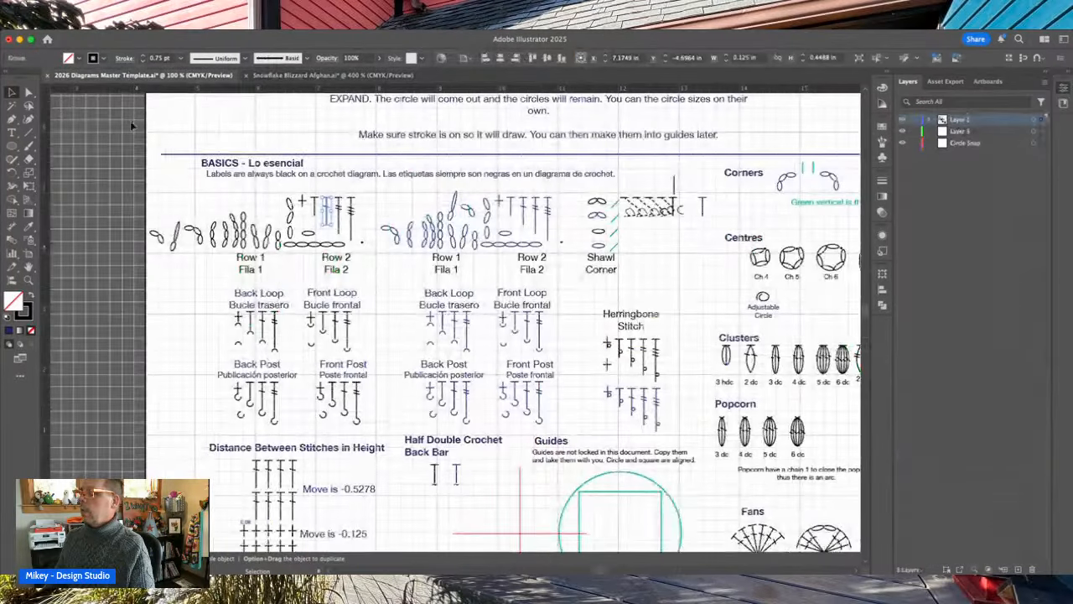
pyautogui.click(288, 244)
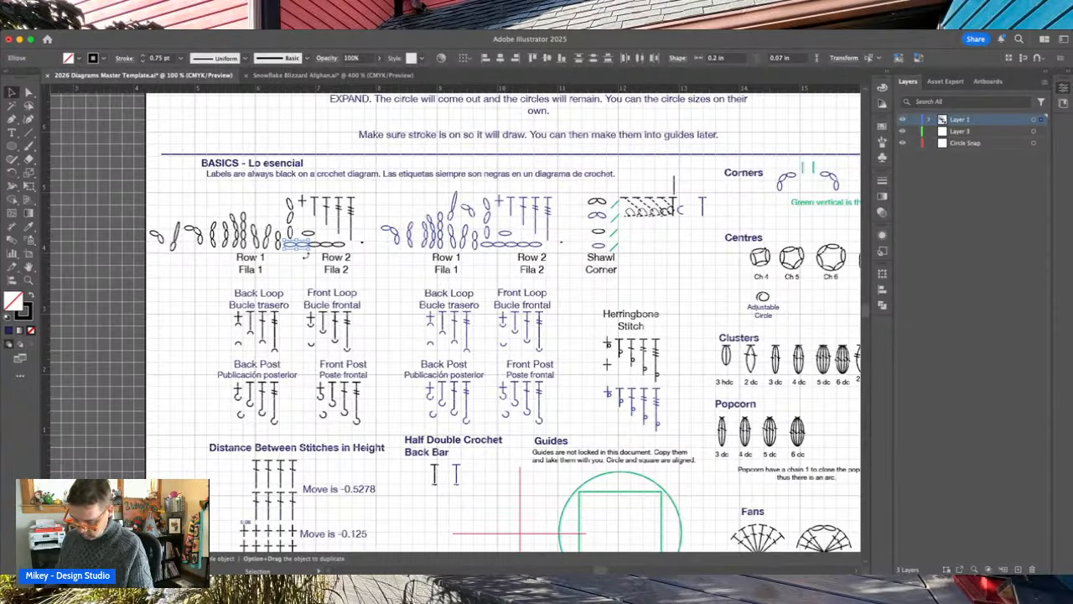
pyautogui.click(375, 256)
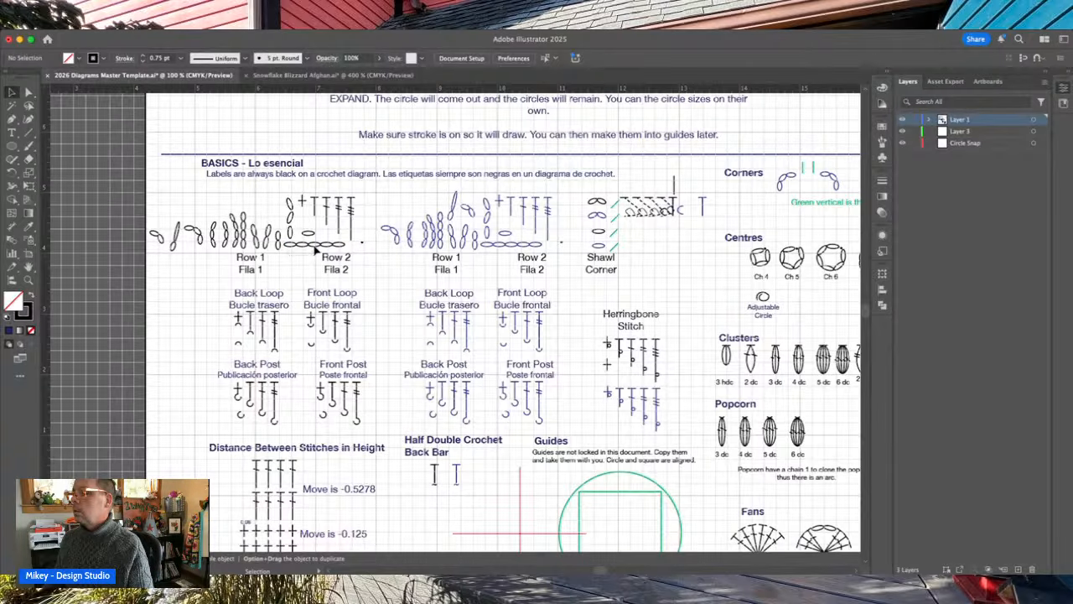
pyautogui.click(317, 243)
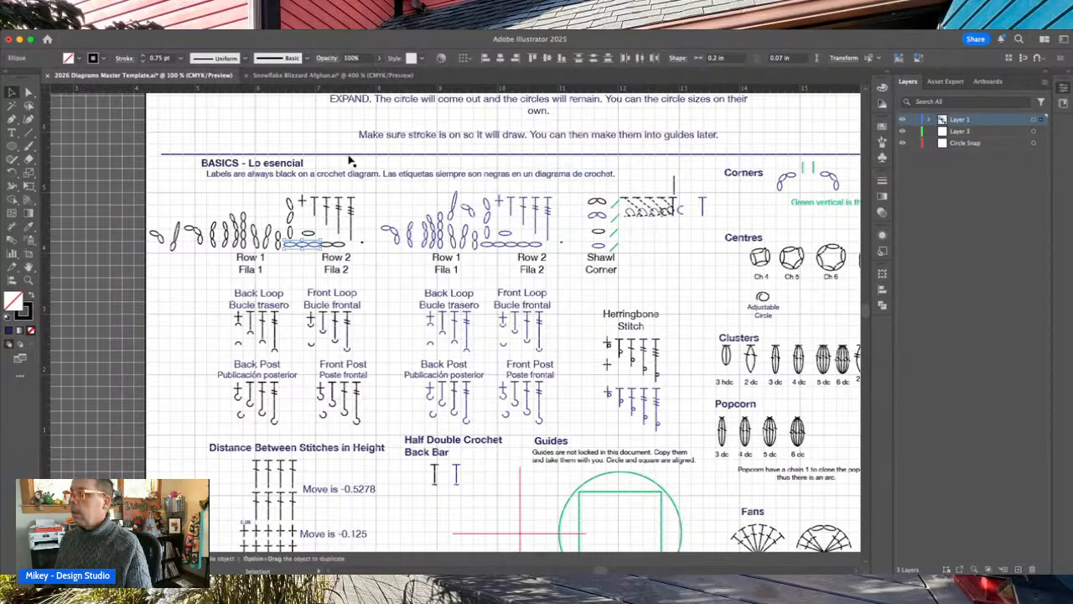
pyautogui.click(319, 74)
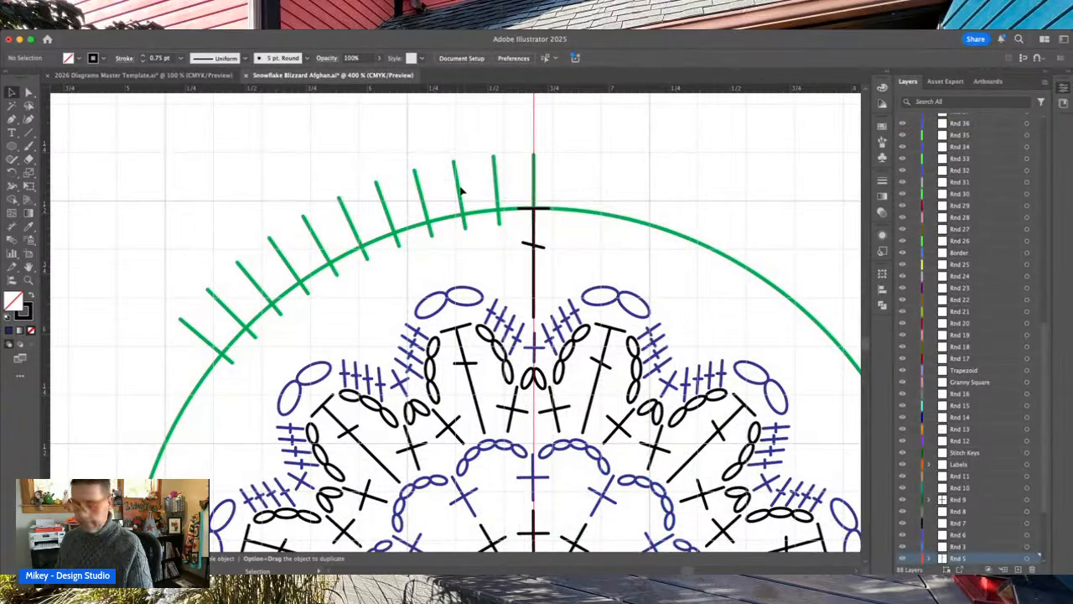
pyautogui.hotkey('ctrl', 'v')
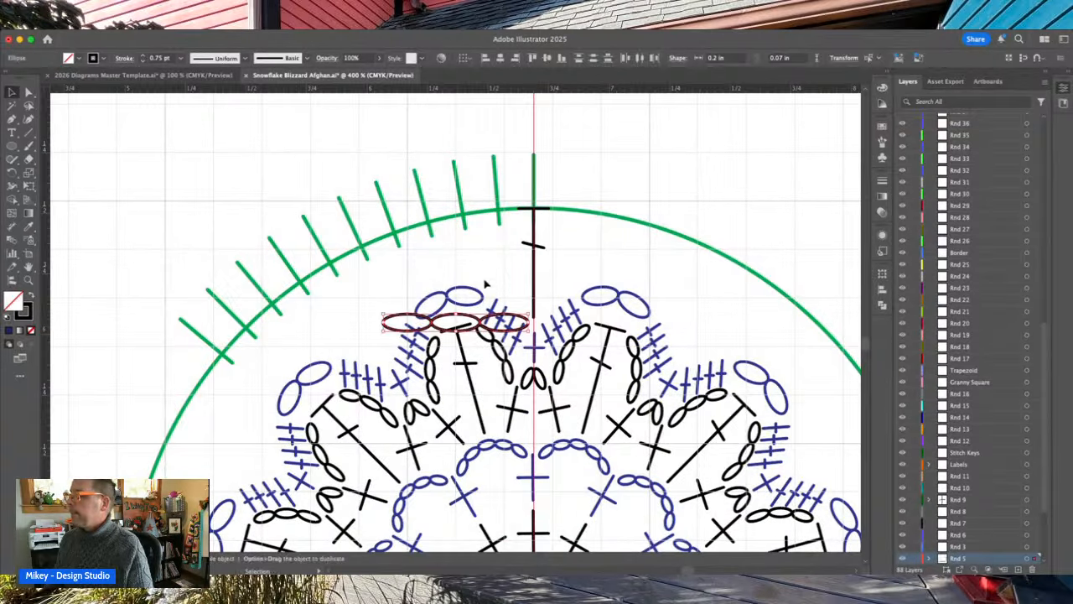
# - Shrink the three chains to about 0.13 in wide each and tilt them along the guide circle, across the third to fifth short guide lines
pyautogui.moveTo(483, 327); pyautogui.dragTo(443, 214)
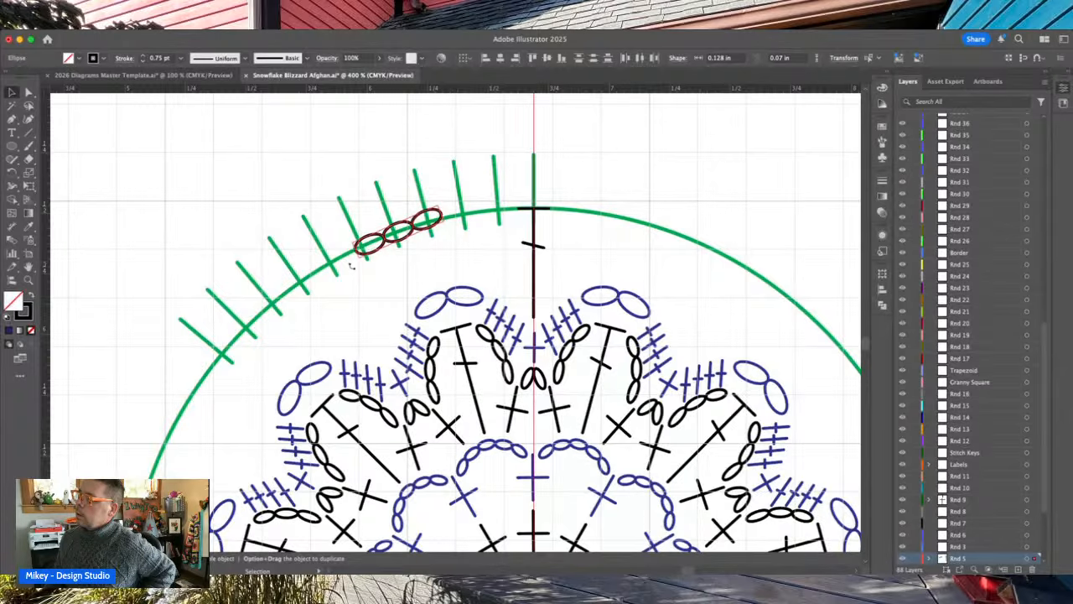
pyautogui.click(411, 233)
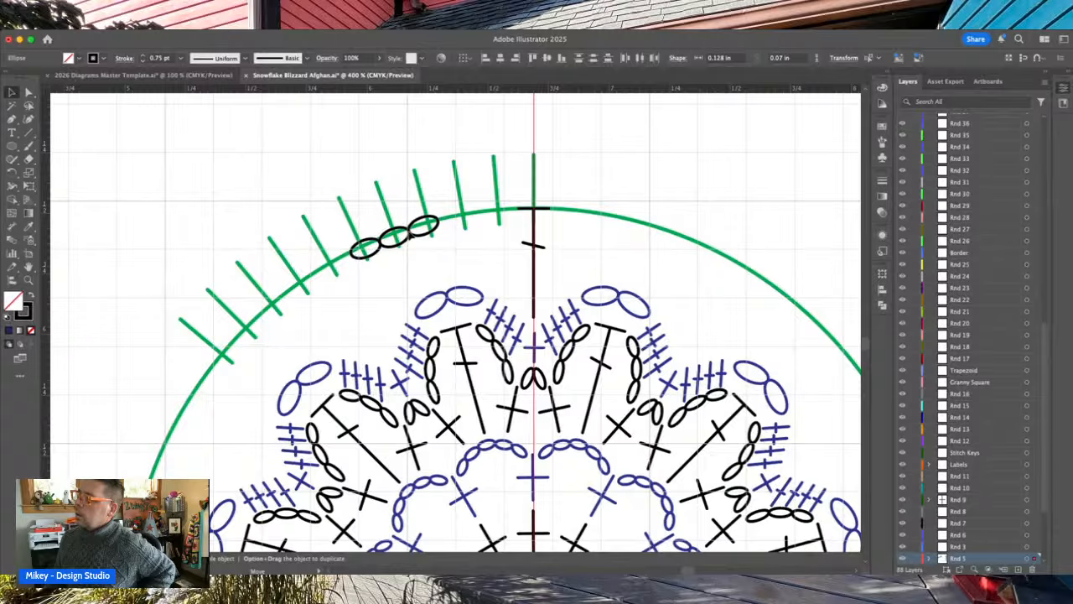
pyautogui.click(426, 228)
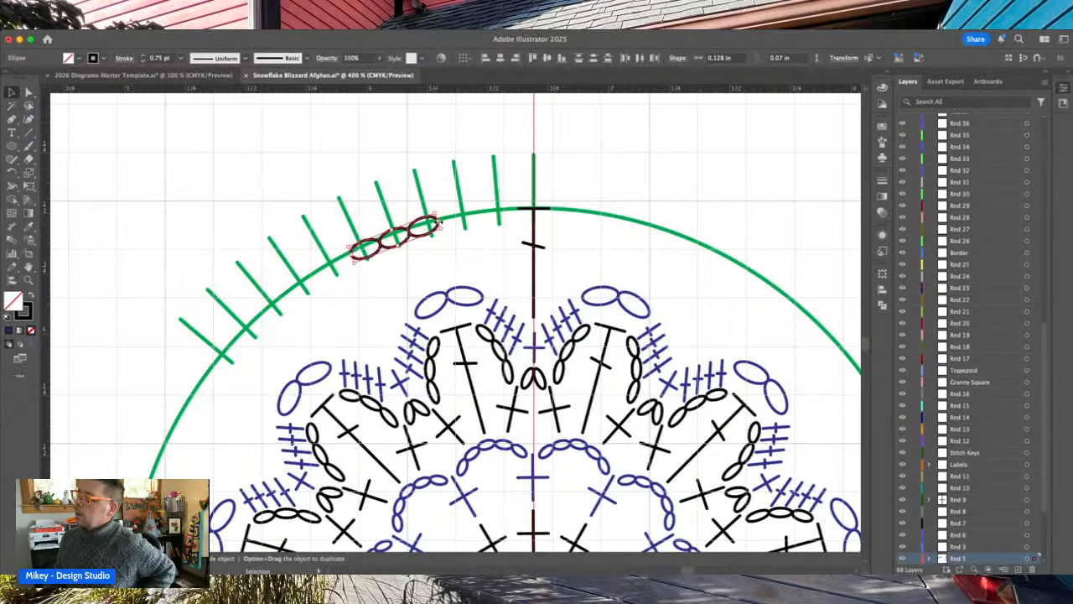
pyautogui.moveTo(440, 222); pyautogui.dragTo(447, 220)
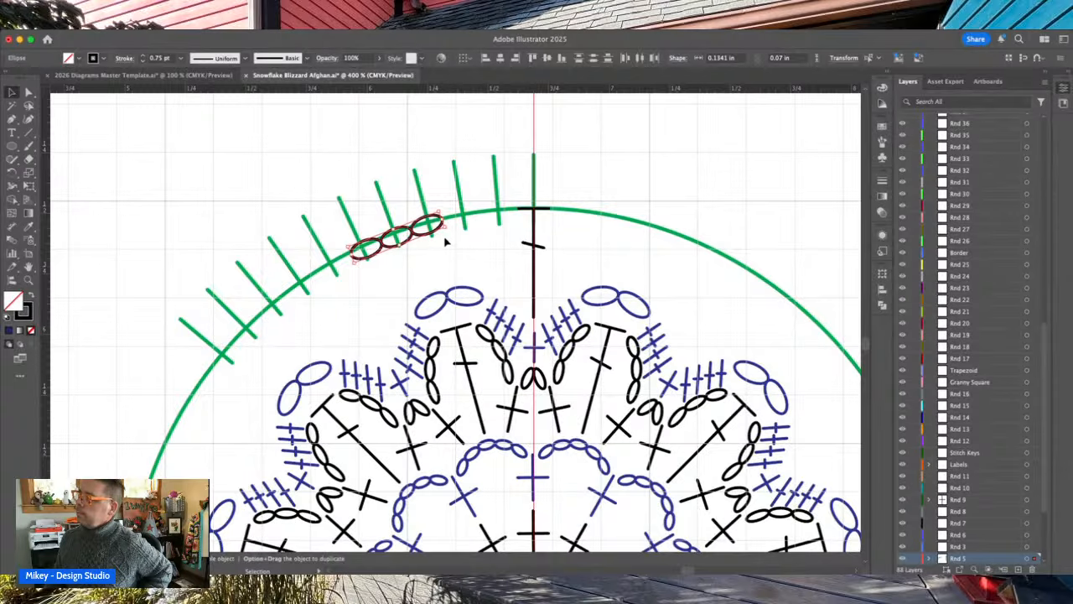
pyautogui.moveTo(445, 221); pyautogui.dragTo(438, 222)
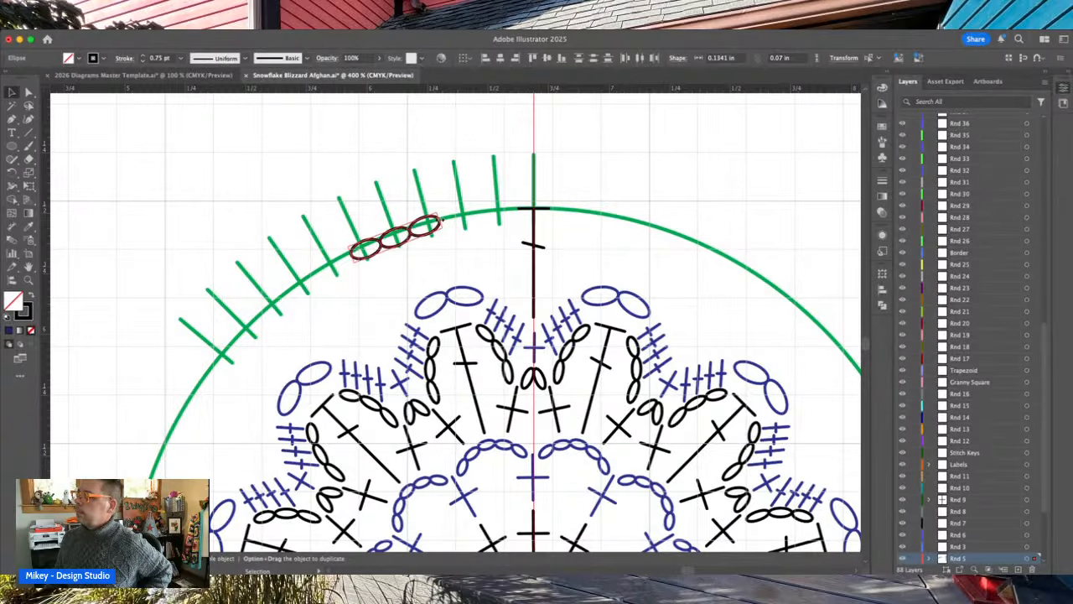
pyautogui.click(471, 248)
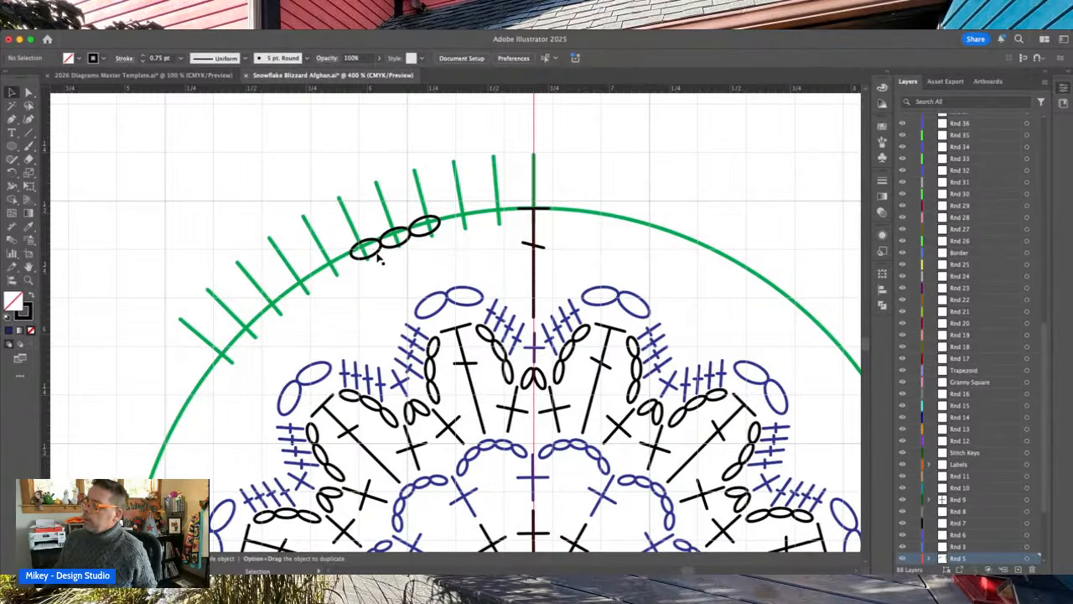
# - Tilt the double crochet so its top sits on the first short guide line counter-clockwise of centre, and move its crossbar onto the slanted stem
pyautogui.doubleClick(535, 222)
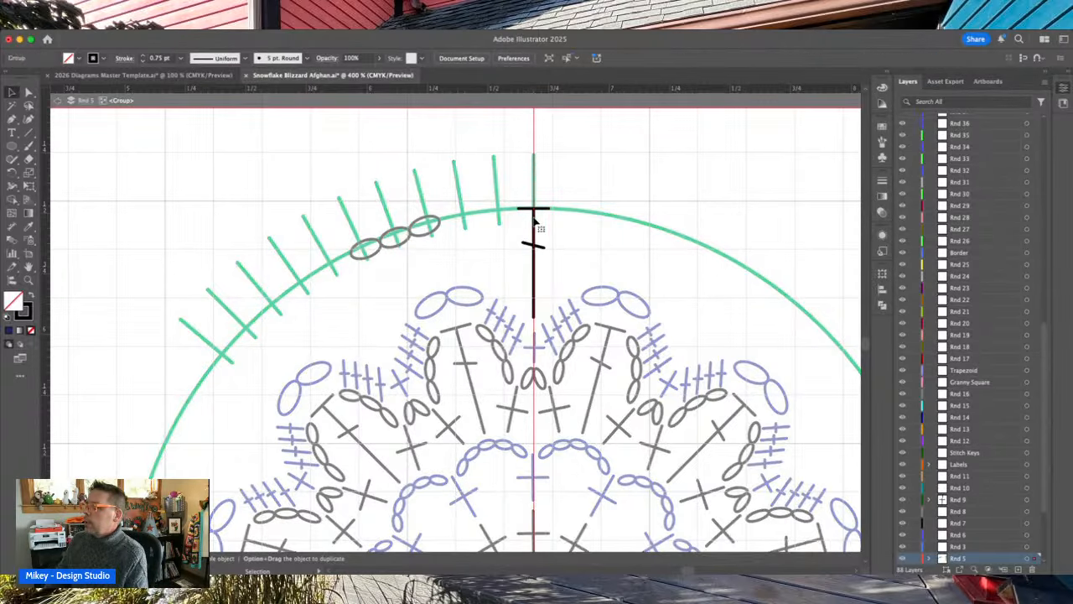
pyautogui.moveTo(533, 210); pyautogui.dragTo(501, 215)
pyautogui.doubleClick(520, 229)
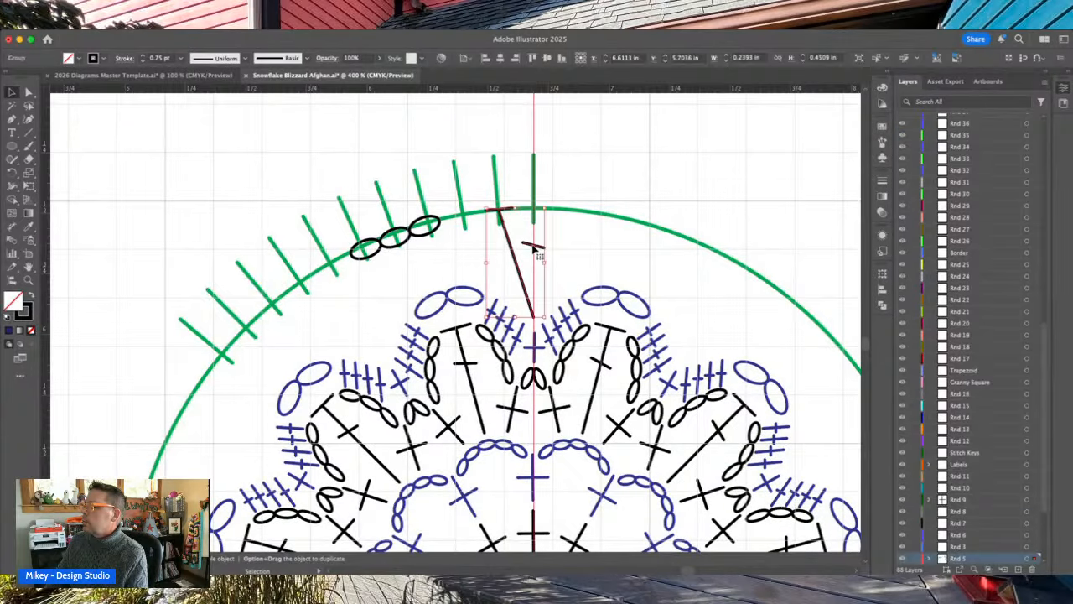
pyautogui.doubleClick(534, 248)
pyautogui.moveTo(534, 248); pyautogui.dragTo(509, 233)
pyautogui.press('Escape')
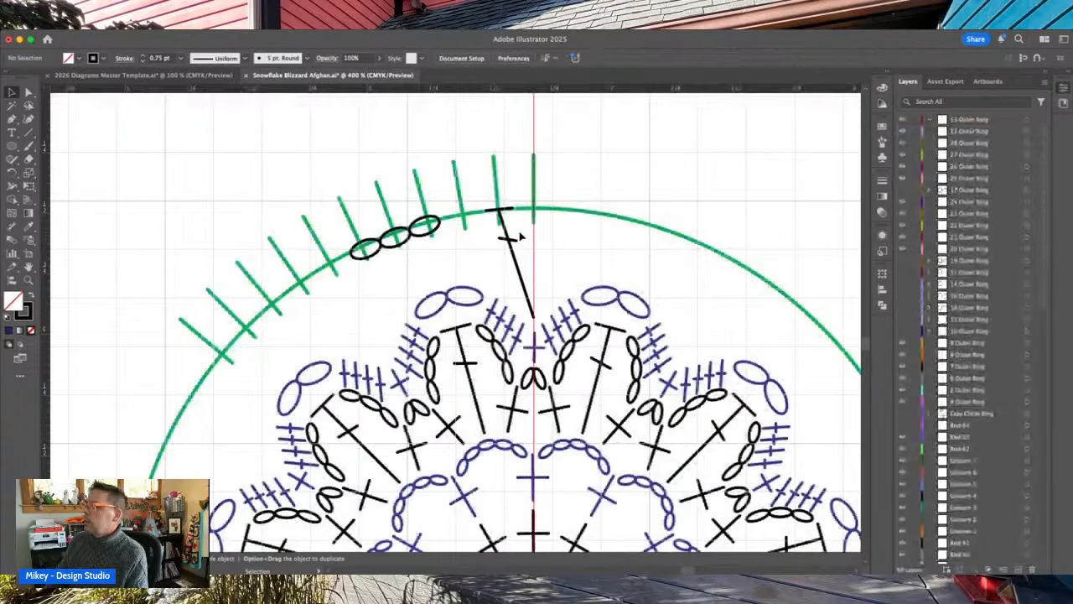
# - Move the nearest chain to the second short guide line and place a level copy of it on the vertical centre line under the guide circle
pyautogui.click(434, 232)
pyautogui.moveTo(432, 235); pyautogui.dragTo(467, 223)
pyautogui.click(483, 252)
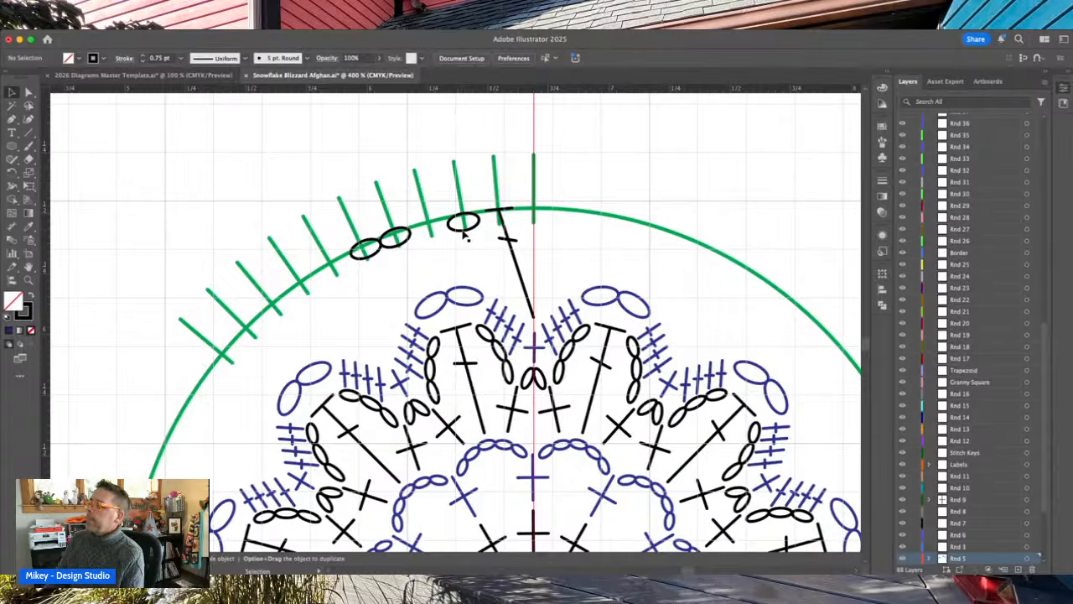
pyautogui.click(465, 226)
pyautogui.moveTo(466, 225); pyautogui.dragTo(539, 218)
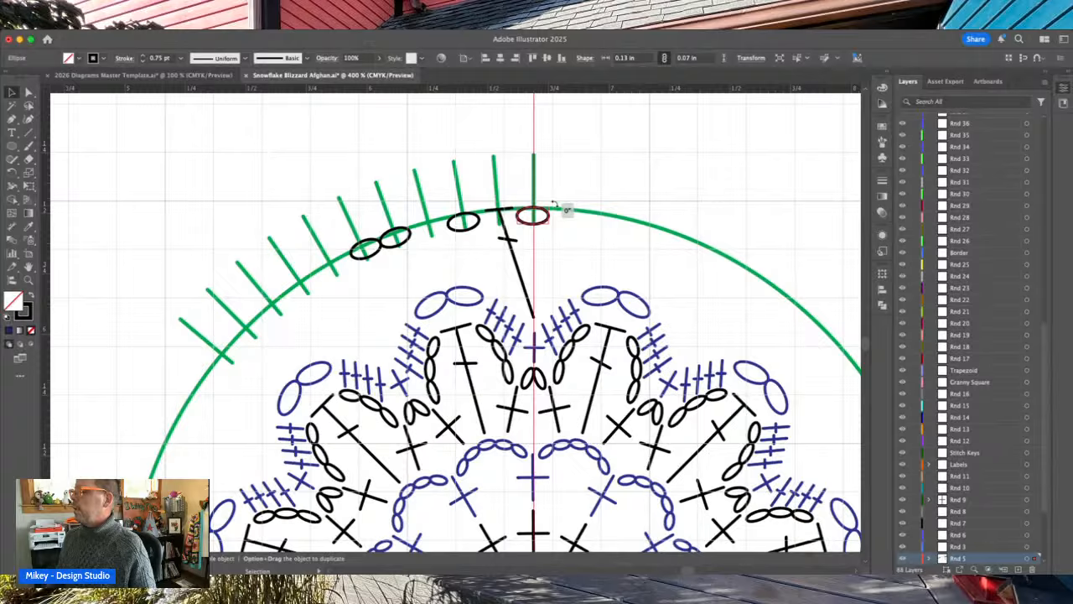
pyautogui.moveTo(535, 216); pyautogui.dragTo(535, 216)
pyautogui.click(473, 247)
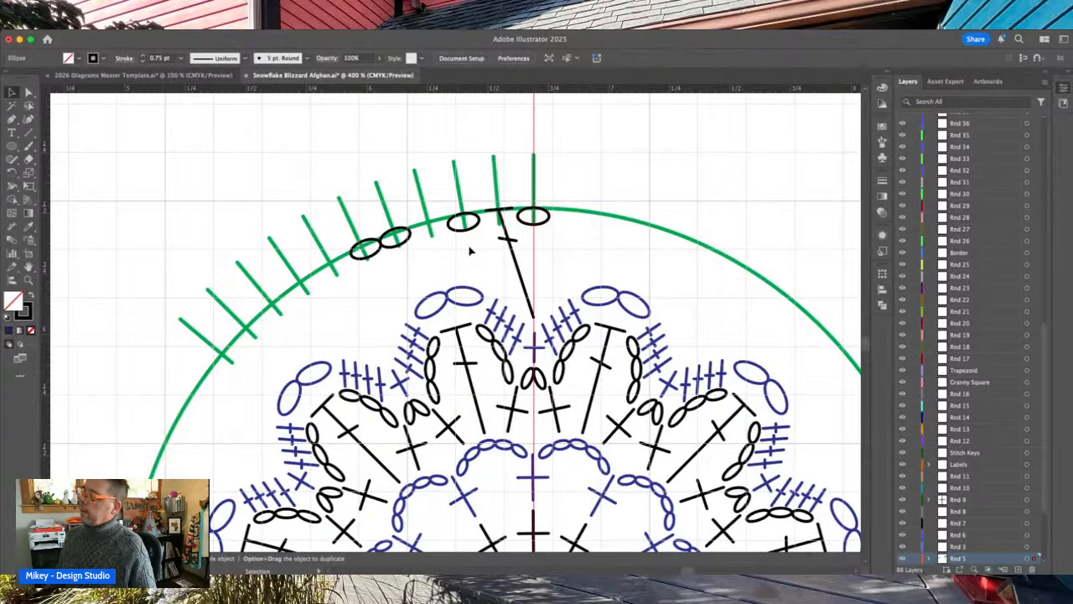
# - Move the middle chain to the third short guide line, end to end with the chain on the second line
pyautogui.click(395, 237)
pyautogui.moveTo(402, 243); pyautogui.dragTo(438, 236)
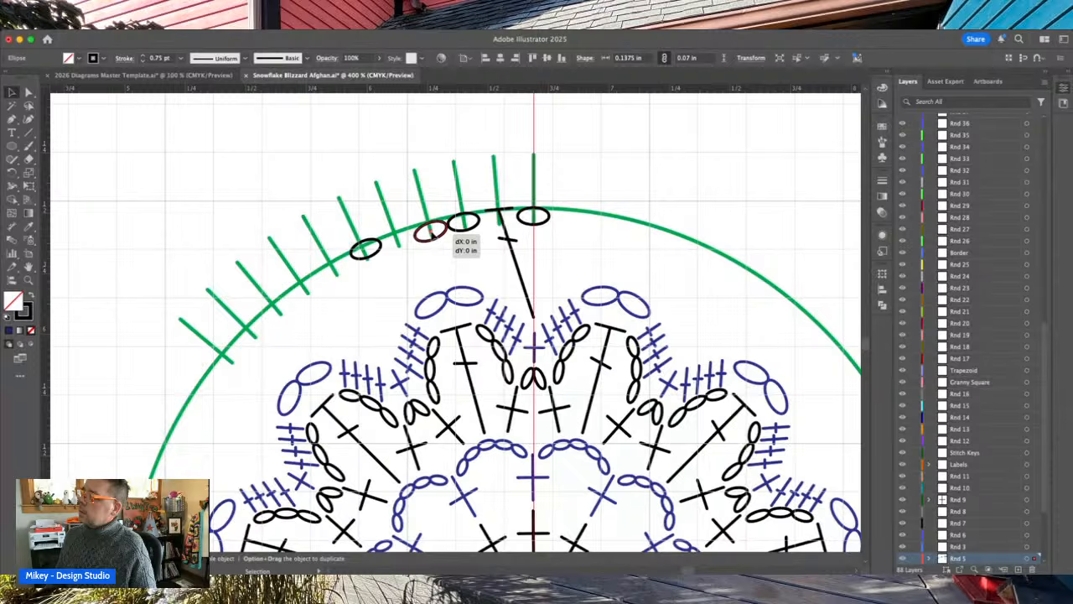
pyautogui.click(461, 237)
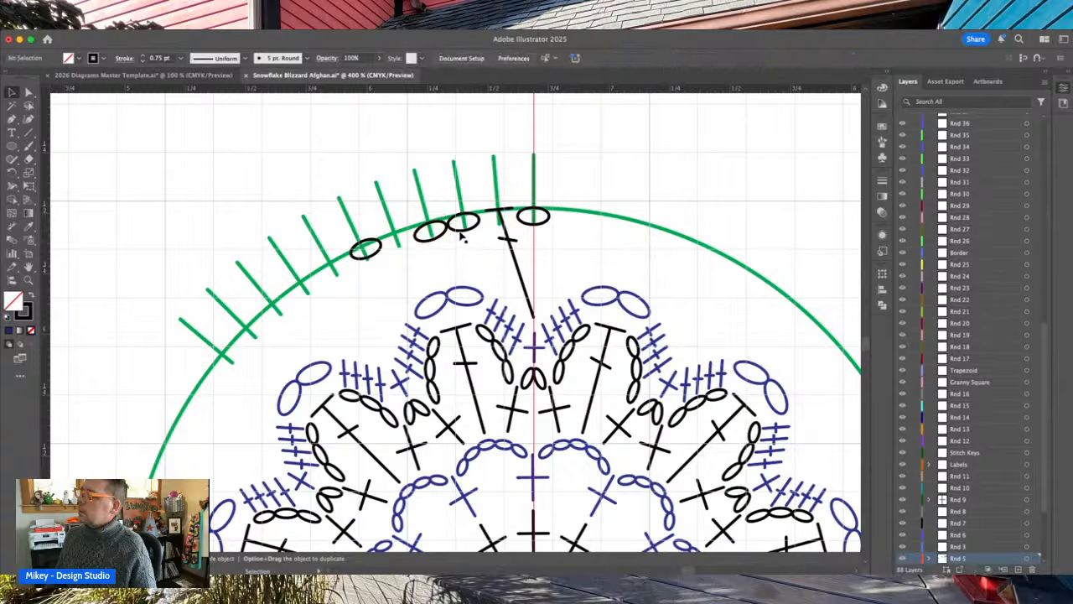
pyautogui.click(461, 234)
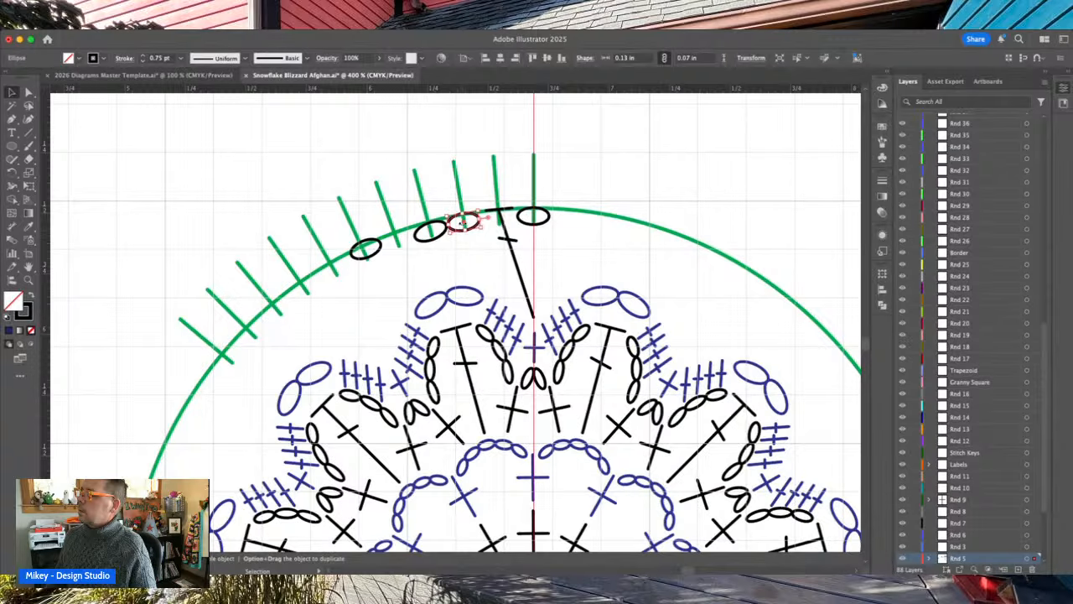
pyautogui.moveTo(463, 223); pyautogui.dragTo(463, 224)
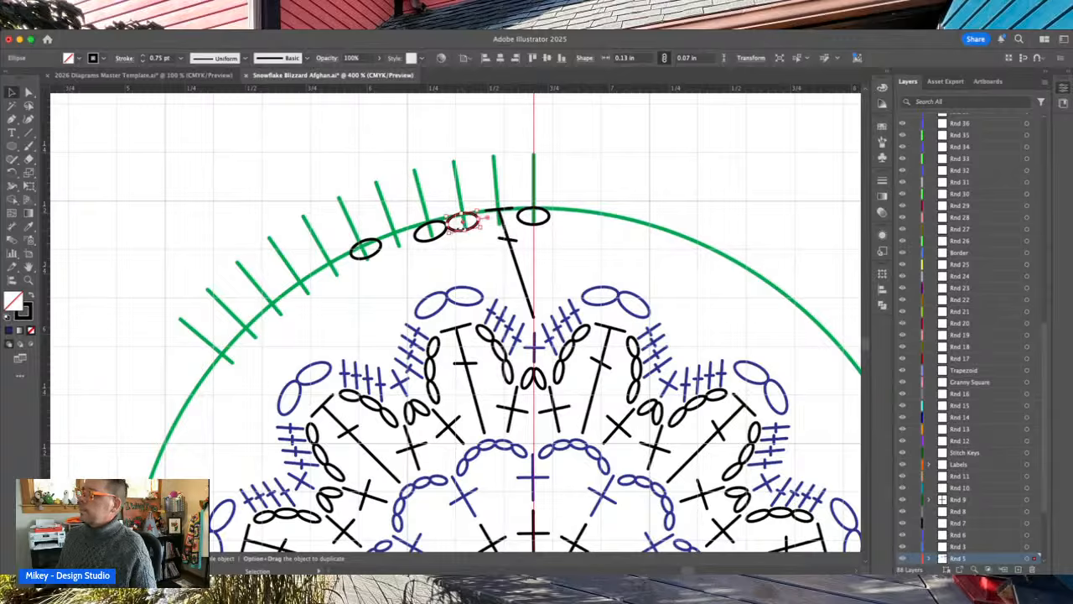
pyautogui.click(458, 246)
pyautogui.click(444, 238)
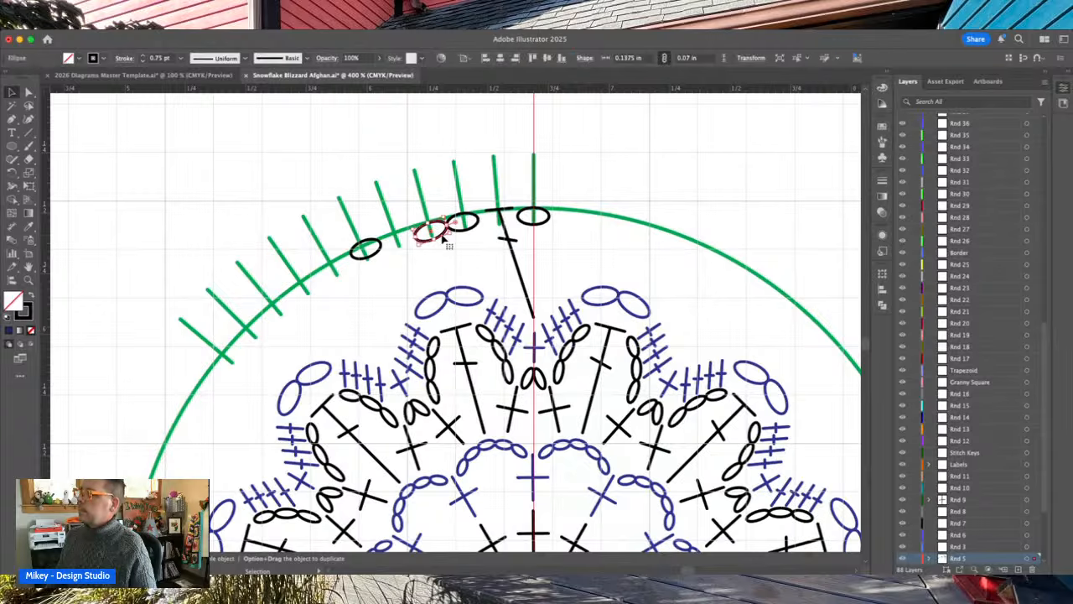
# - Fine-tune the position and tilt of the two adjoining chains so they touch and follow the underside of the guide circle
pyautogui.press('super+equal')
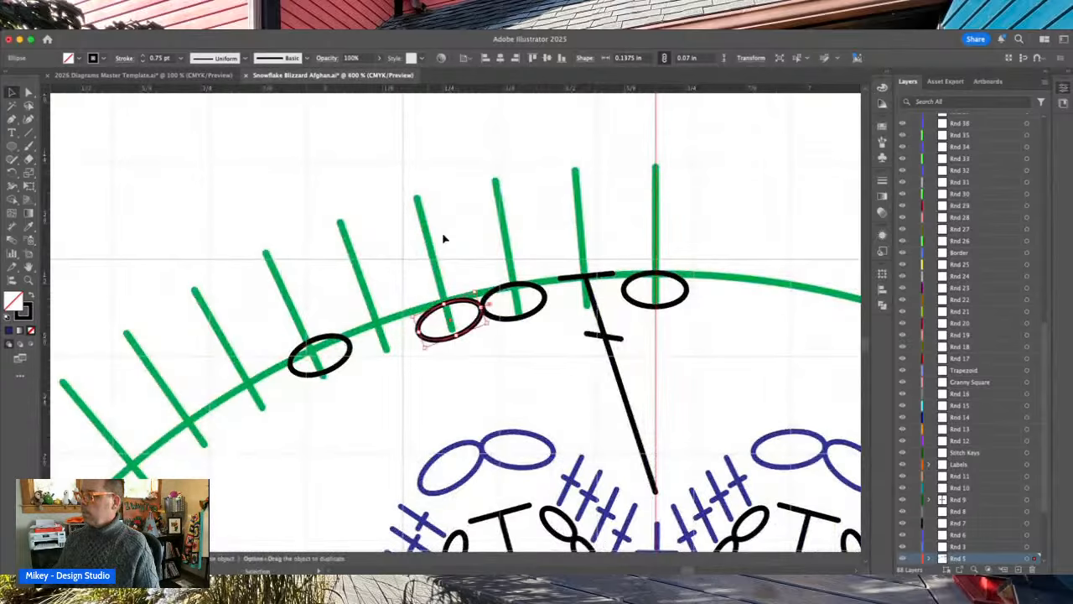
pyautogui.press('v')
pyautogui.moveTo(492, 325); pyautogui.dragTo(492, 328)
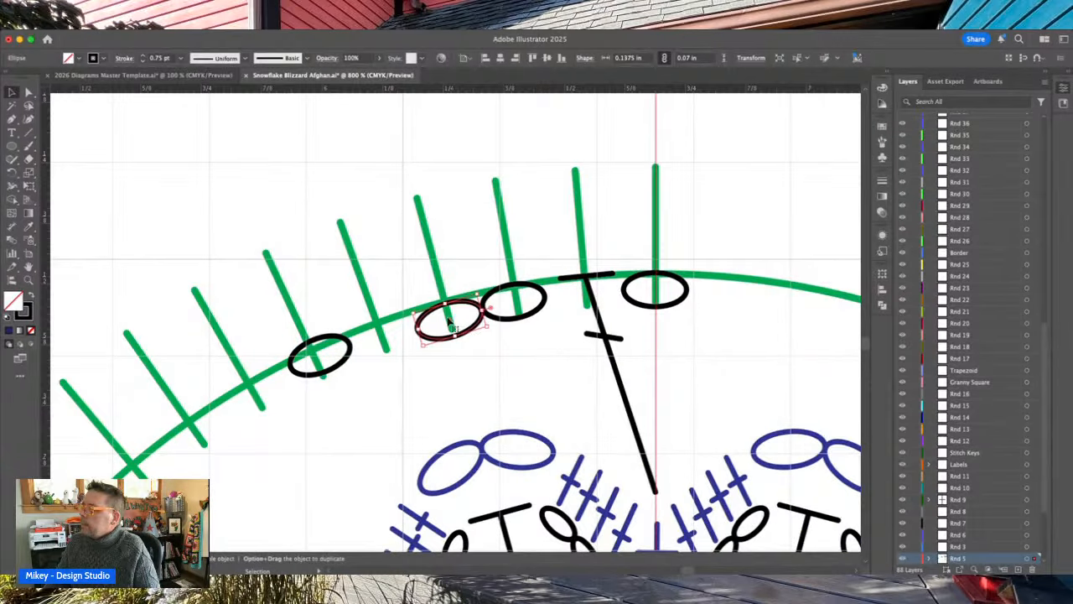
pyautogui.moveTo(489, 324); pyautogui.dragTo(450, 324)
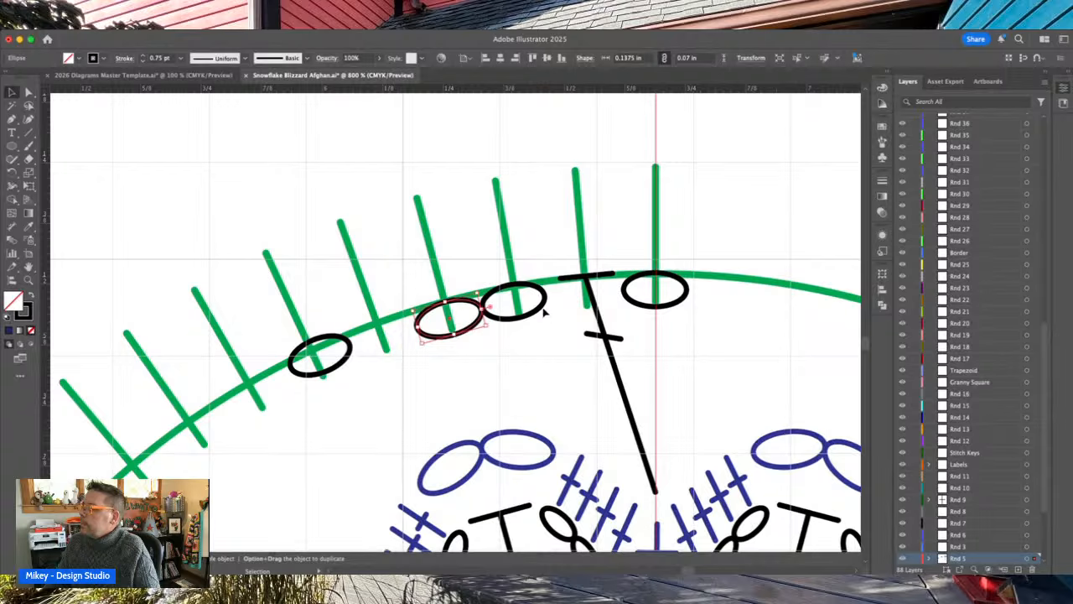
pyautogui.click(511, 304)
pyautogui.moveTo(512, 306); pyautogui.dragTo(515, 306)
pyautogui.click(545, 346)
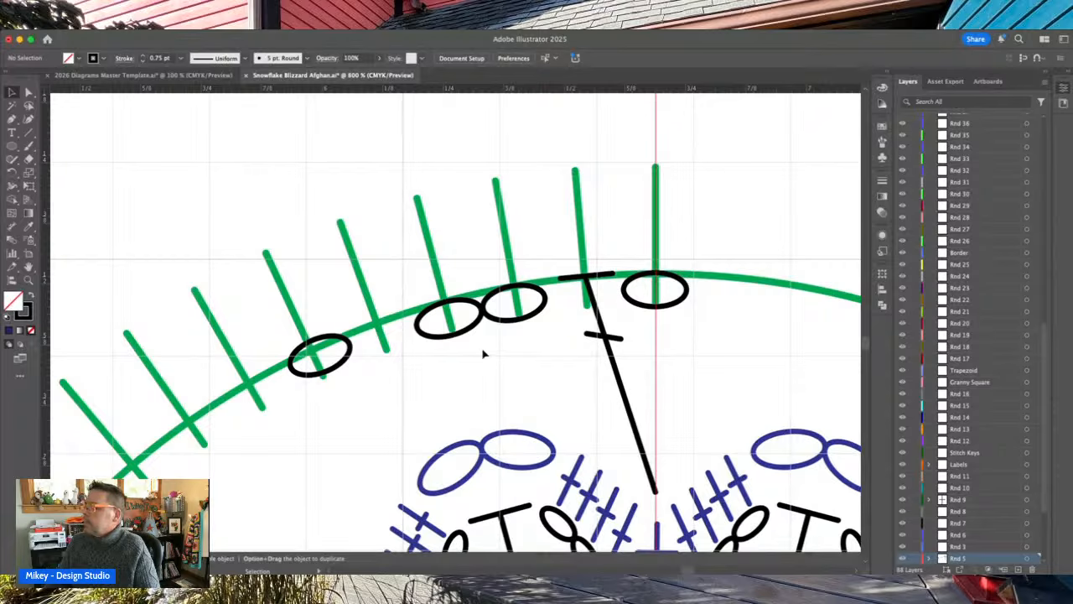
# - Delete the leftover chain on the fifth short guide line and place a tilted copy of the second-line chain on the fourth
pyautogui.click(352, 359)
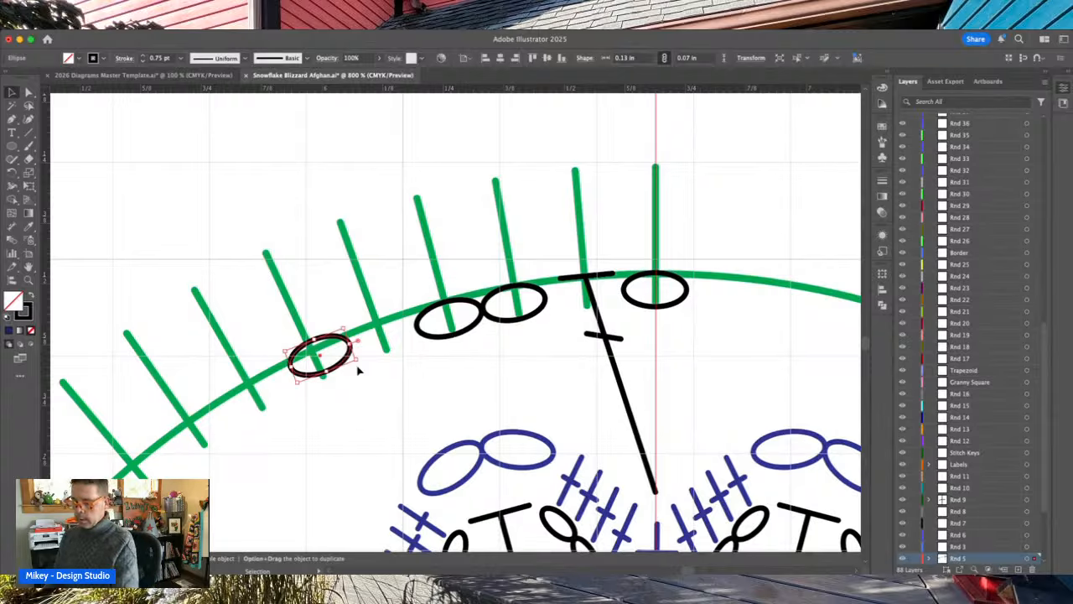
pyautogui.press('Delete')
pyautogui.click(508, 319)
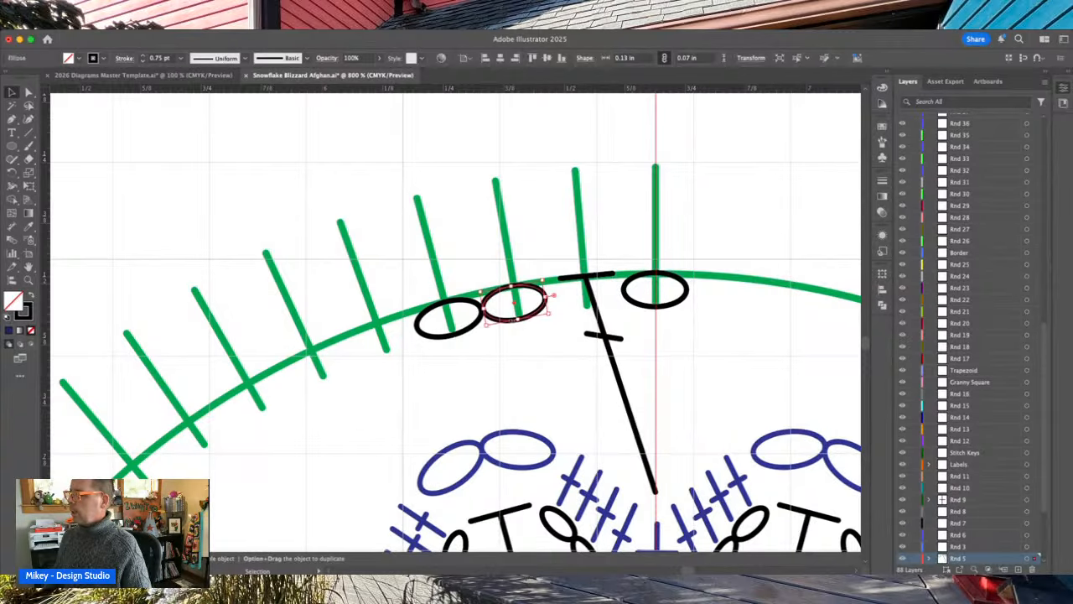
pyautogui.moveTo(507, 322); pyautogui.dragTo(387, 339)
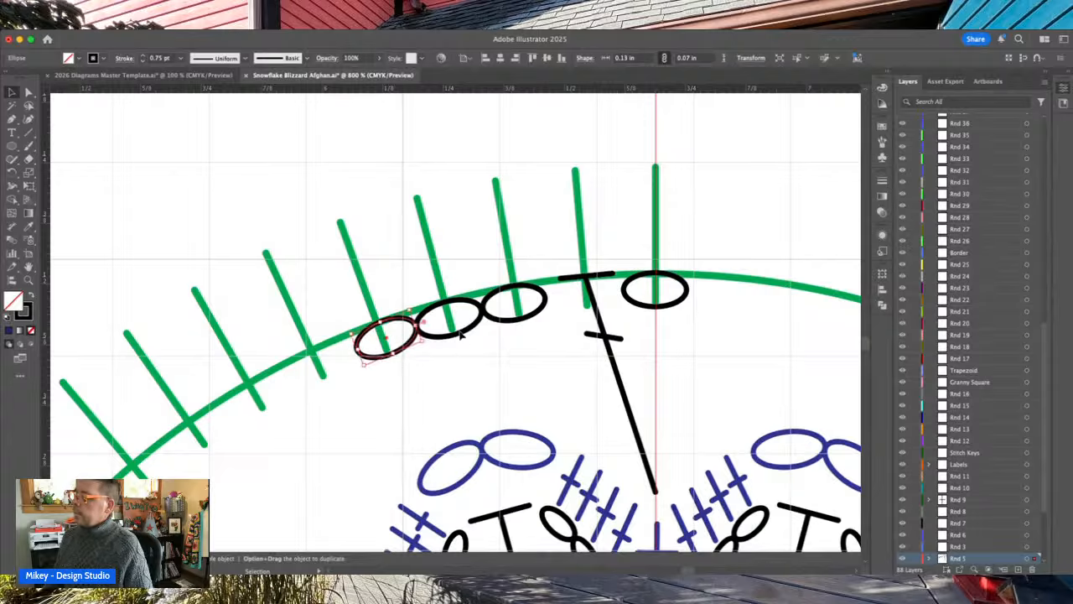
pyautogui.click(463, 333)
pyautogui.moveTo(451, 319); pyautogui.dragTo(451, 319)
pyautogui.click(484, 263)
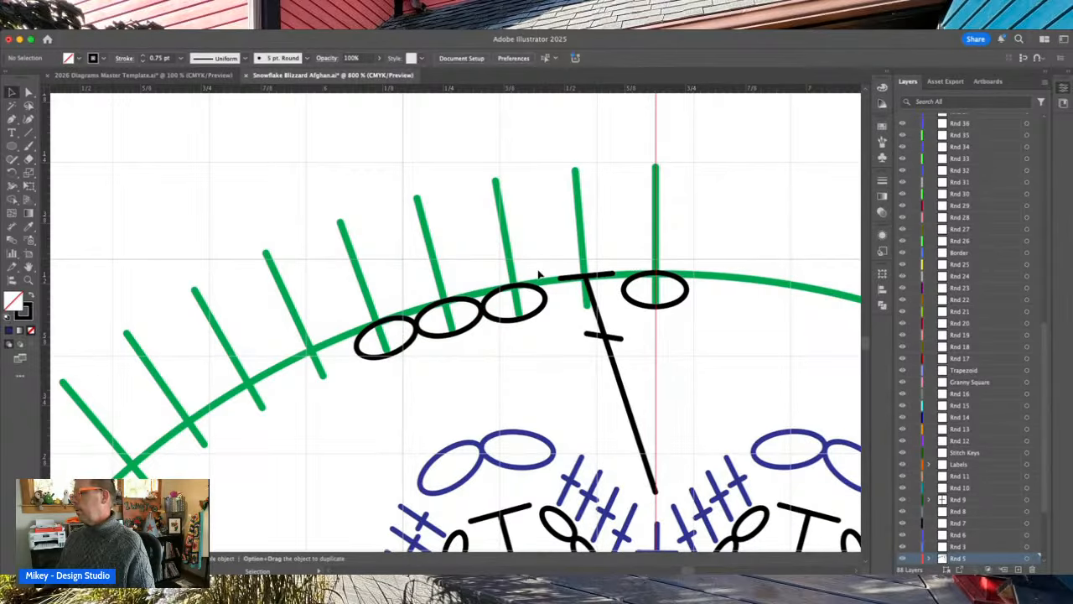
# - Duplicate the slanted double crochet near the fifth short guide line, with its foot in the next valley counter-clockwise
pyautogui.scroll(-5, 522, 328)
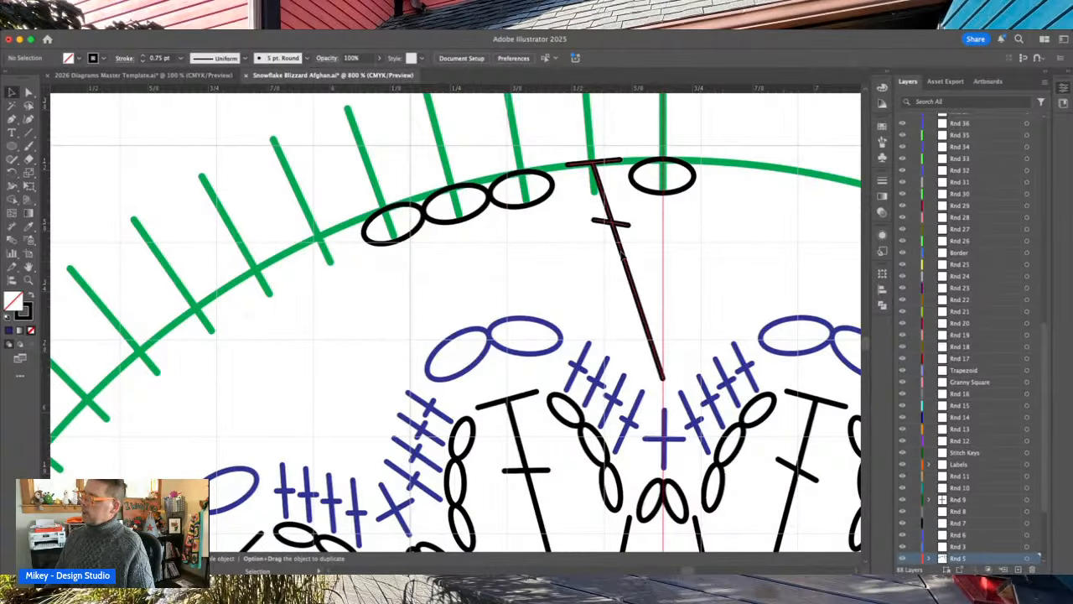
pyautogui.moveTo(623, 256); pyautogui.dragTo(333, 343)
pyautogui.click(714, 324)
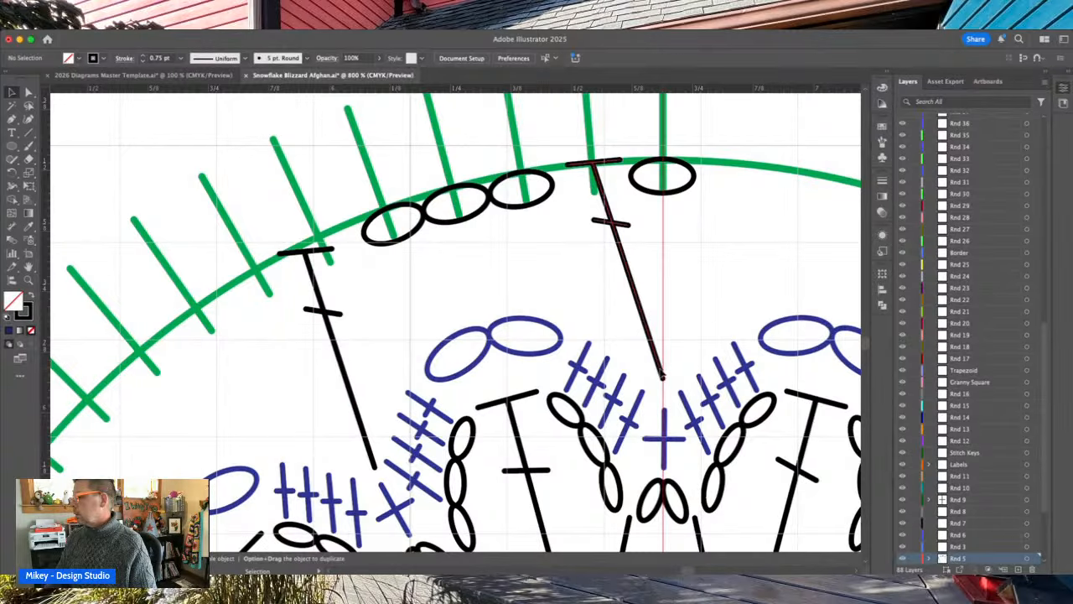
# - Lengthen the original double crochet's stem down to the top of the blue single crochet on the vertical centre line
pyautogui.doubleClick(661, 375)
pyautogui.moveTo(662, 382); pyautogui.dragTo(662, 394)
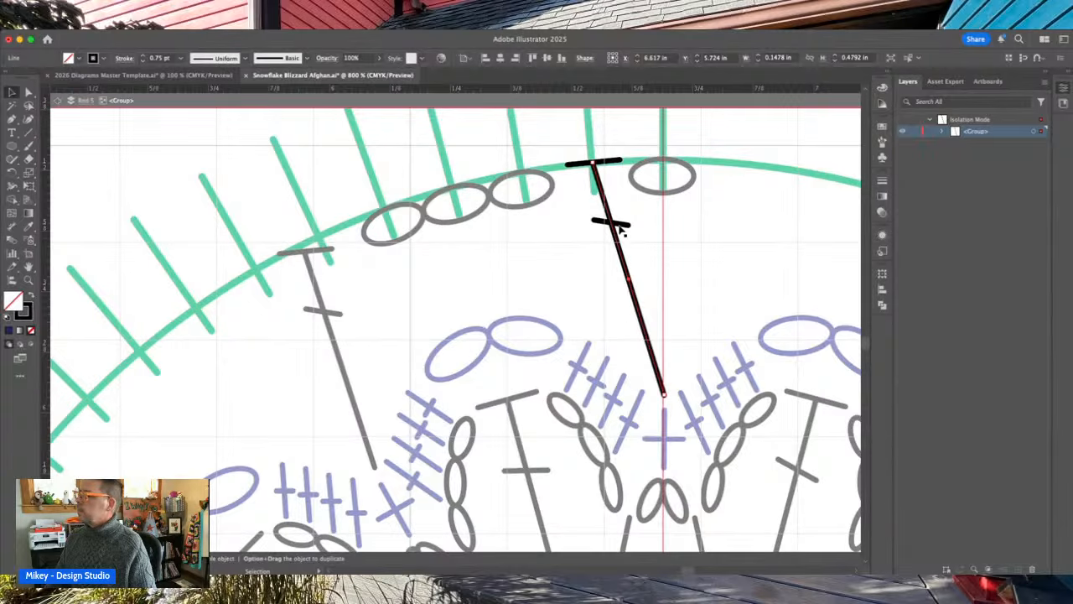
pyautogui.doubleClick(399, 274)
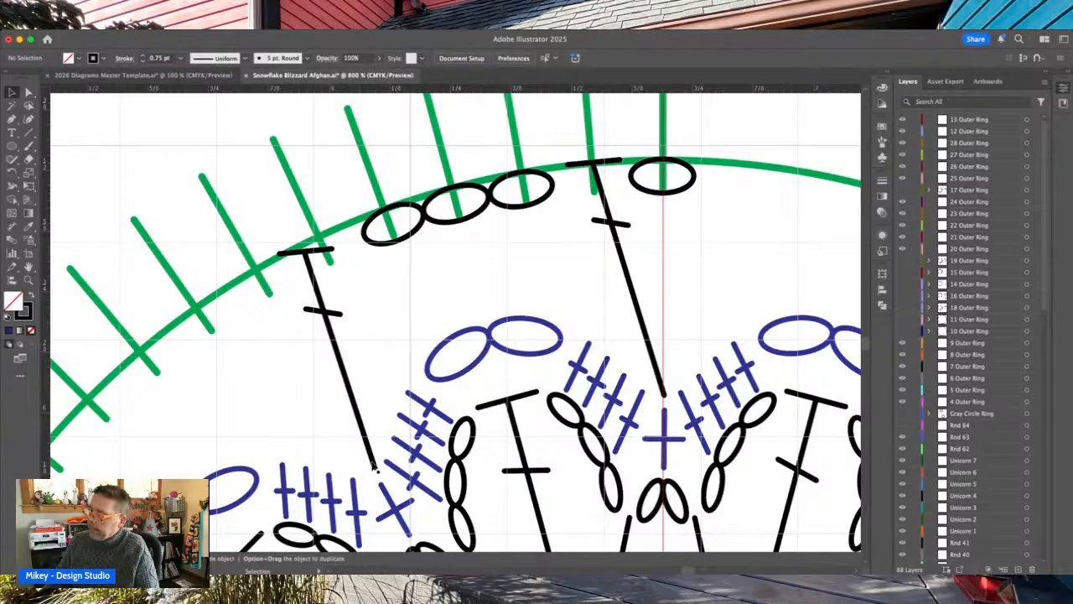
pyautogui.click(377, 465)
pyautogui.click(544, 306)
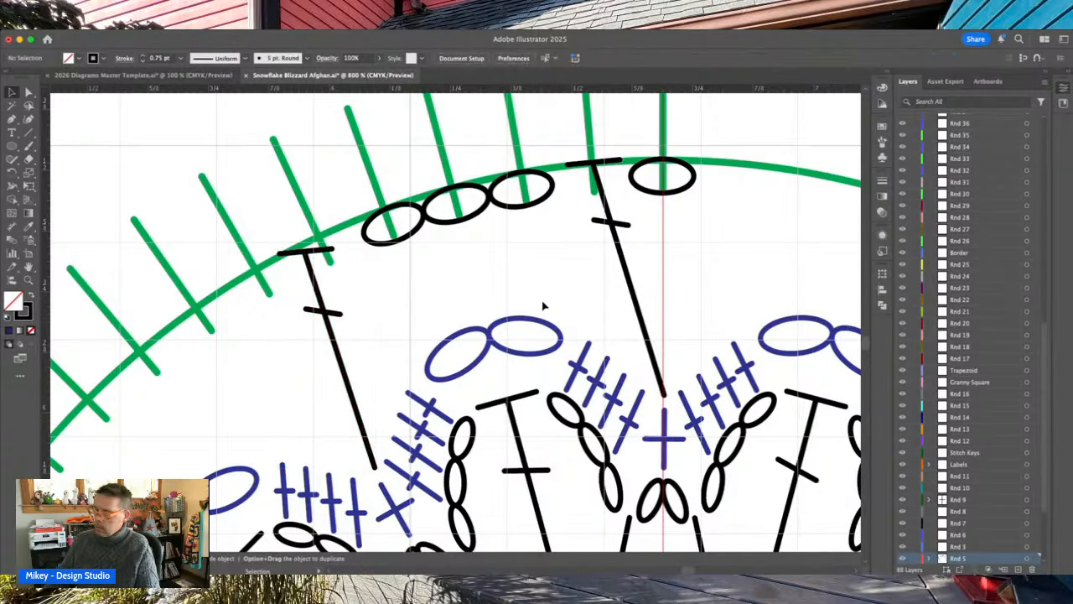
# - Rotate a copy of the original double crochet counter-clockwise about the motif's centre so its foot meets the other copy in the next valley
pyautogui.press('super+minus')
pyautogui.press('super+minus')
pyautogui.press('super+minus')
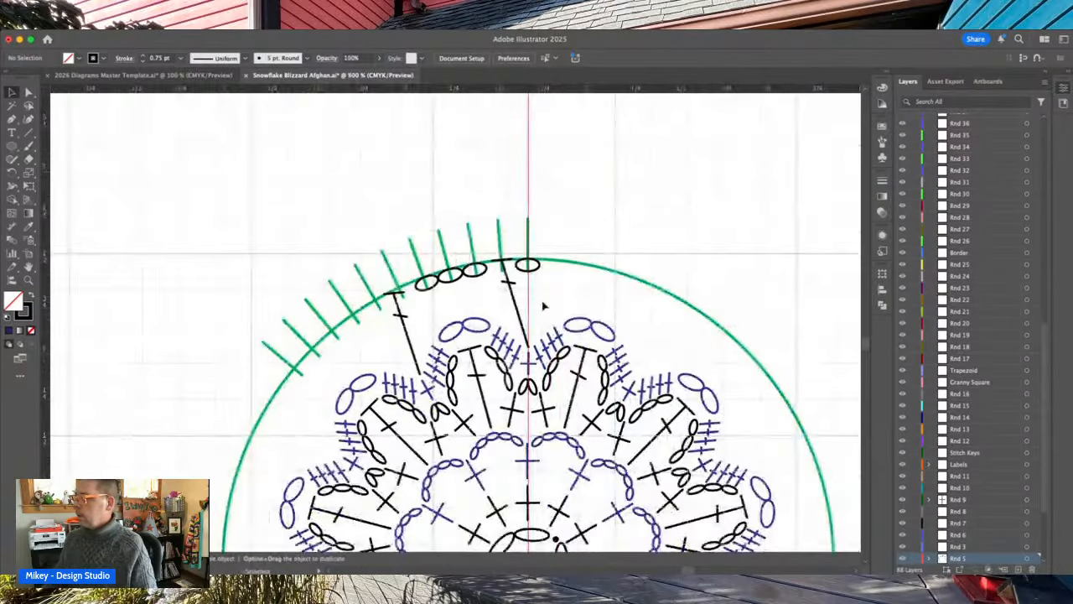
pyautogui.scroll(-5, 543, 306)
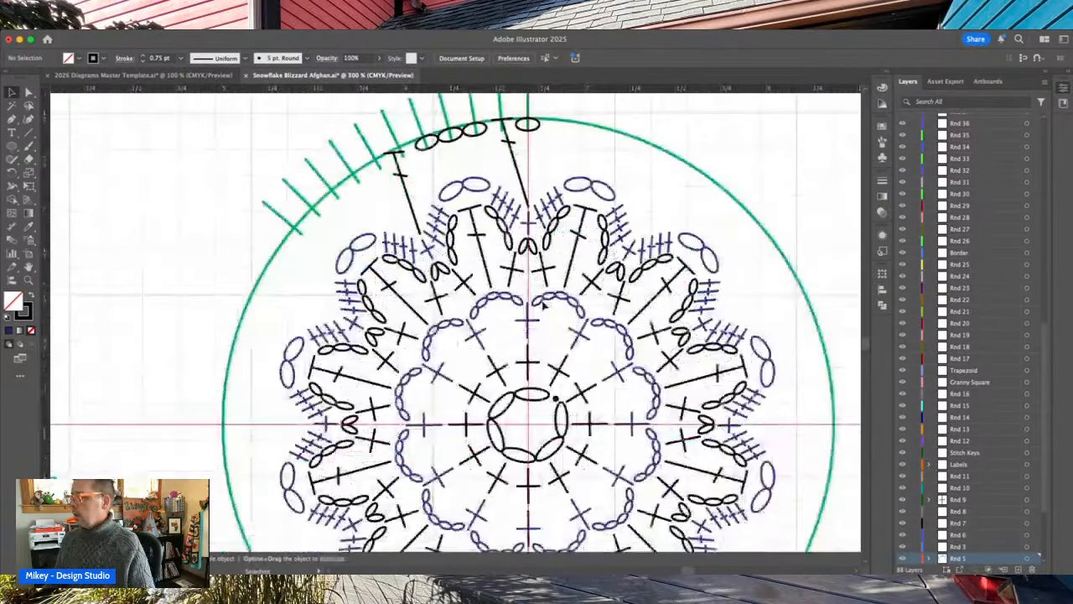
pyautogui.click(525, 180)
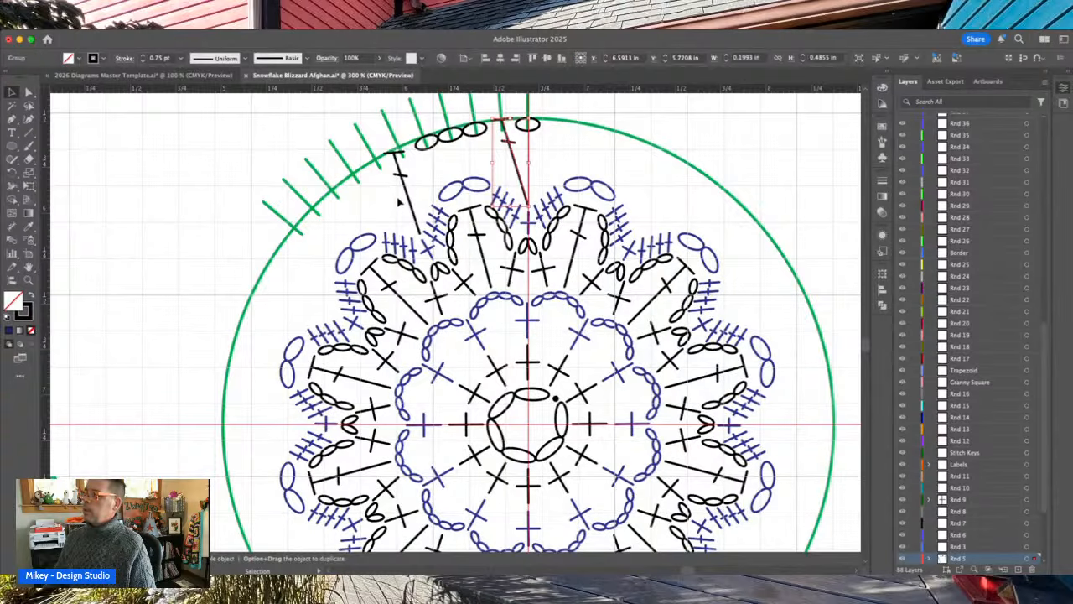
pyautogui.click(13, 174)
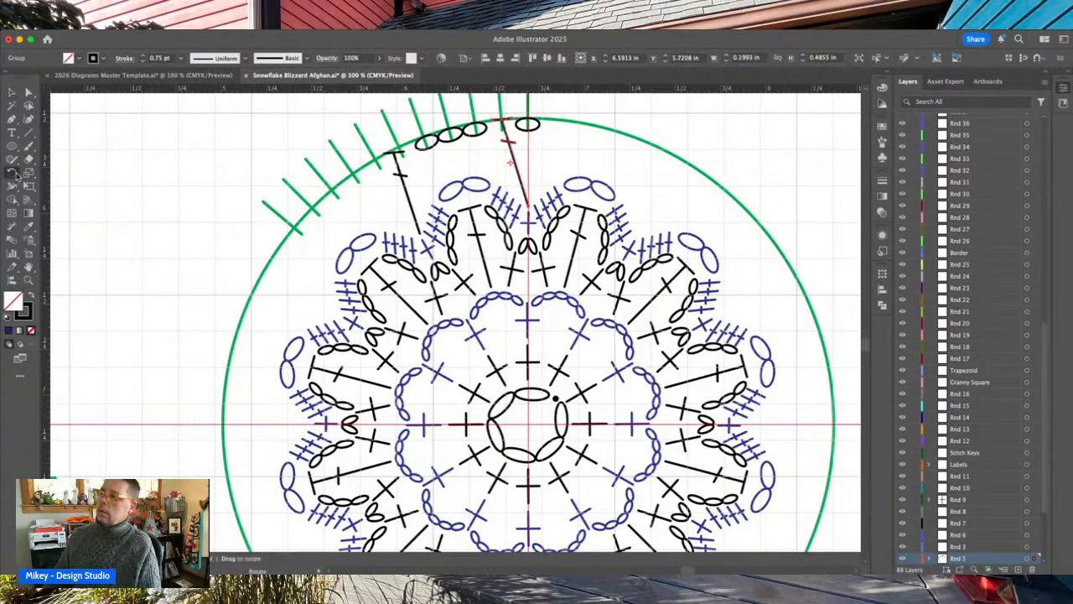
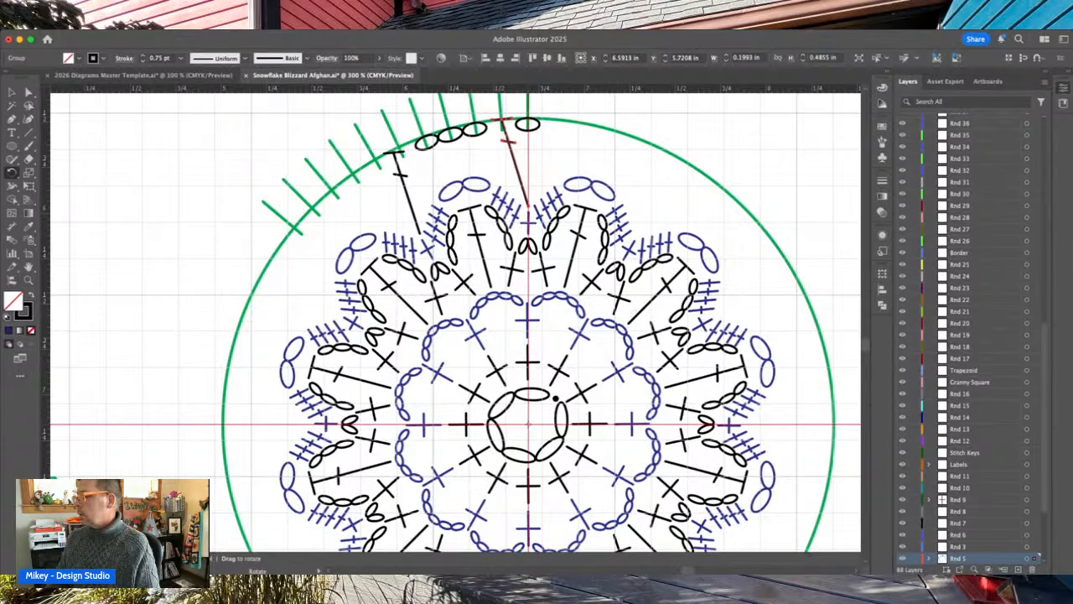
pyautogui.moveTo(530, 428); pyautogui.dragTo(274, 383)
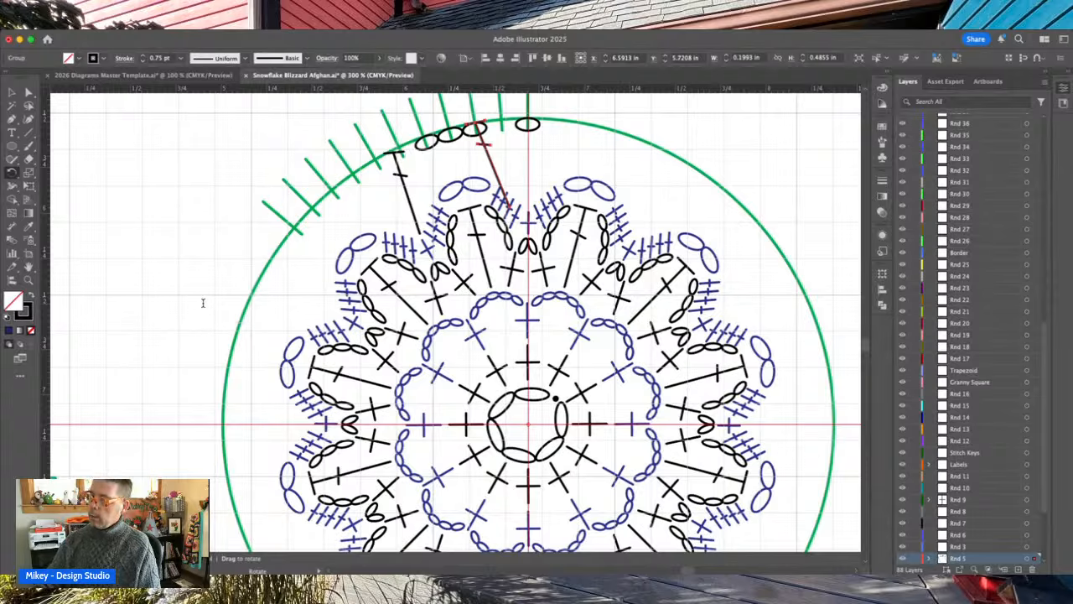
pyautogui.moveTo(172, 380); pyautogui.dragTo(172, 377)
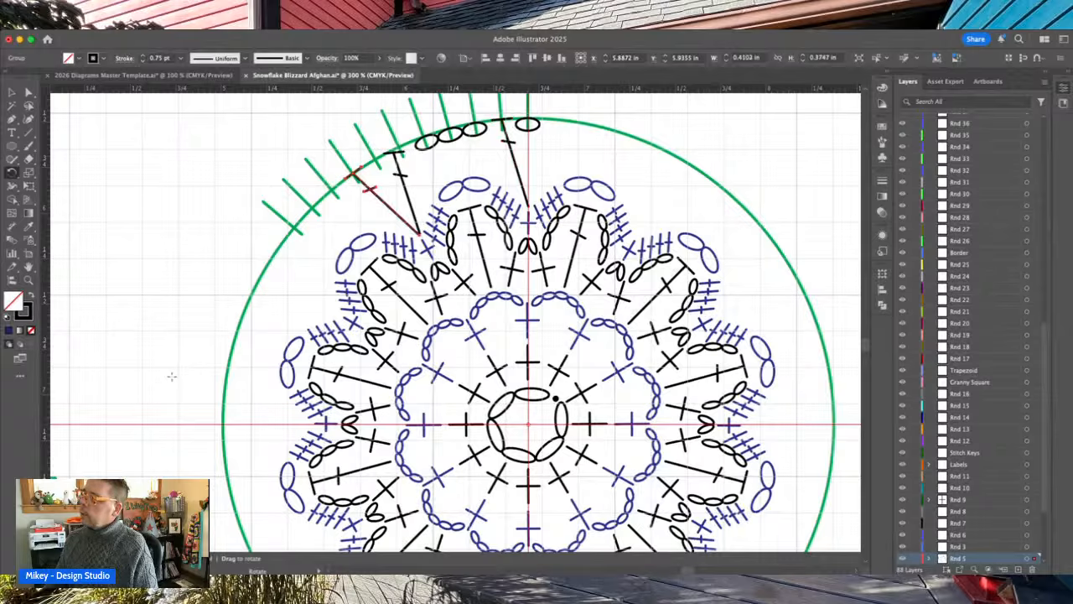
pyautogui.click(12, 94)
pyautogui.click(296, 156)
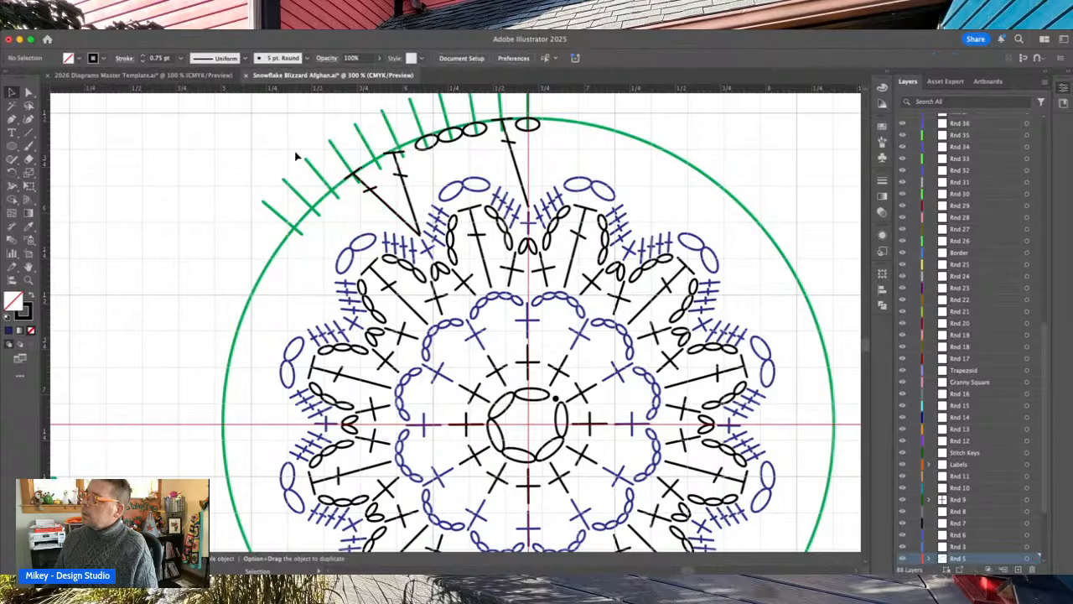
# - Swing the stem top of the double crochet clockwise of the copied pair onto its guide line, and re-centre and straighten its crossbar
pyautogui.press('super+equal')
pyautogui.press('super+equal')
pyautogui.press('super+equal')
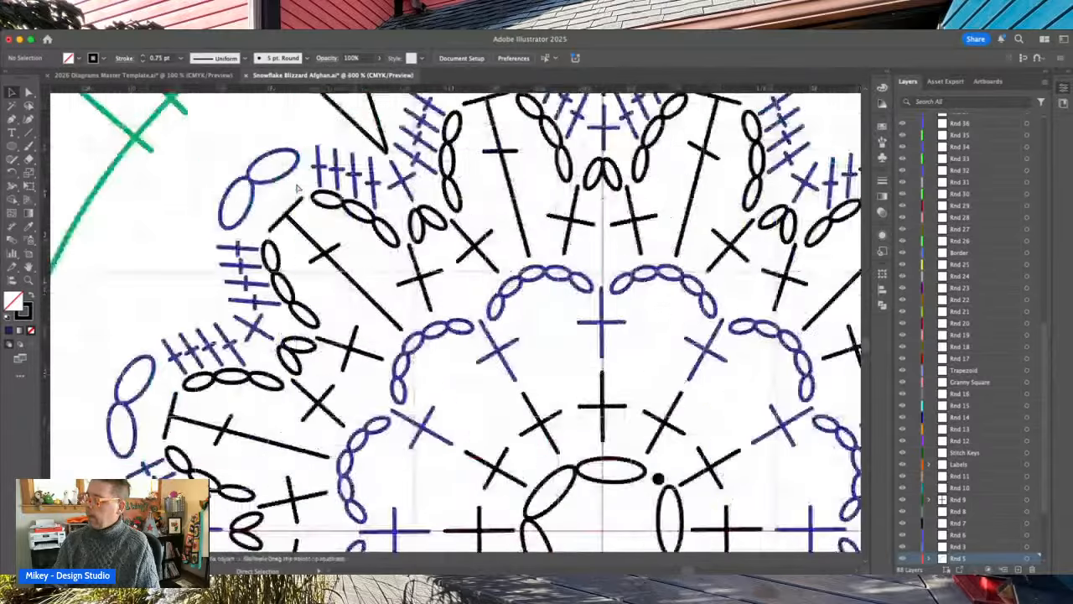
pyautogui.scroll(10, 297, 188)
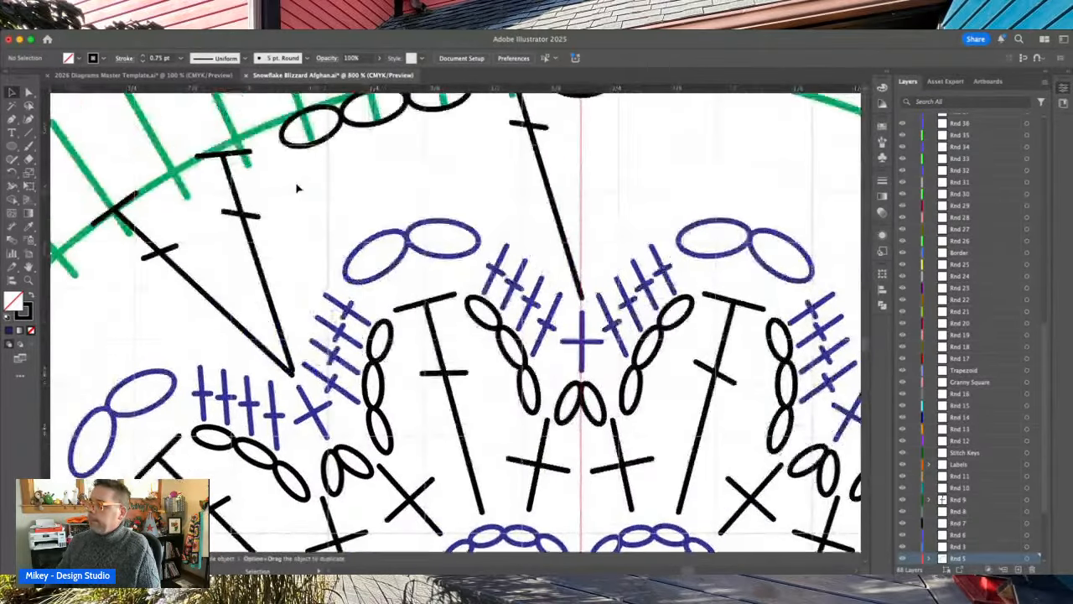
pyautogui.doubleClick(293, 386)
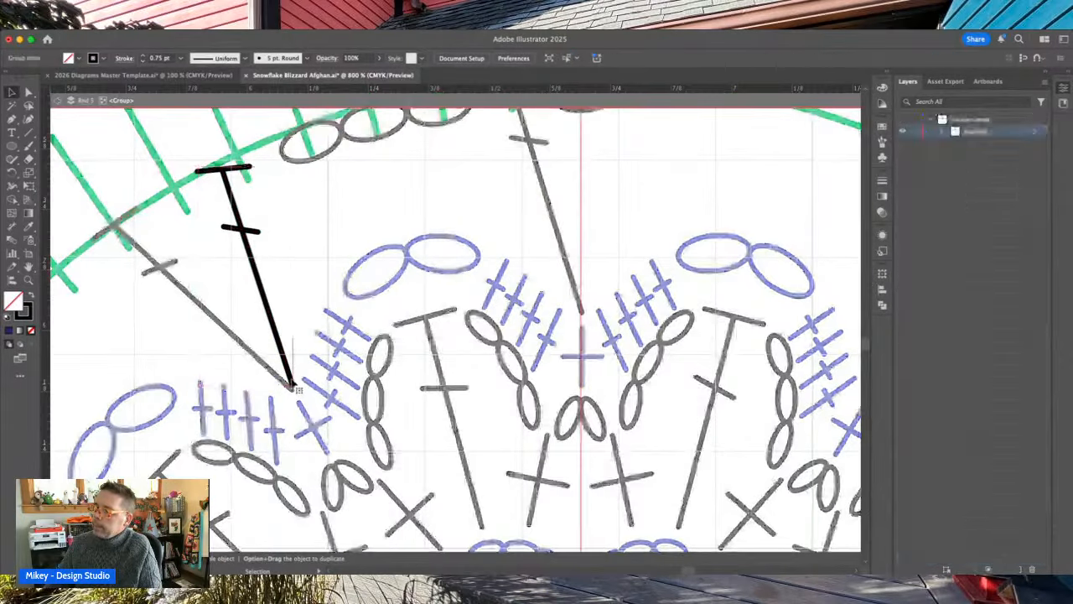
pyautogui.moveTo(294, 386); pyautogui.dragTo(293, 391)
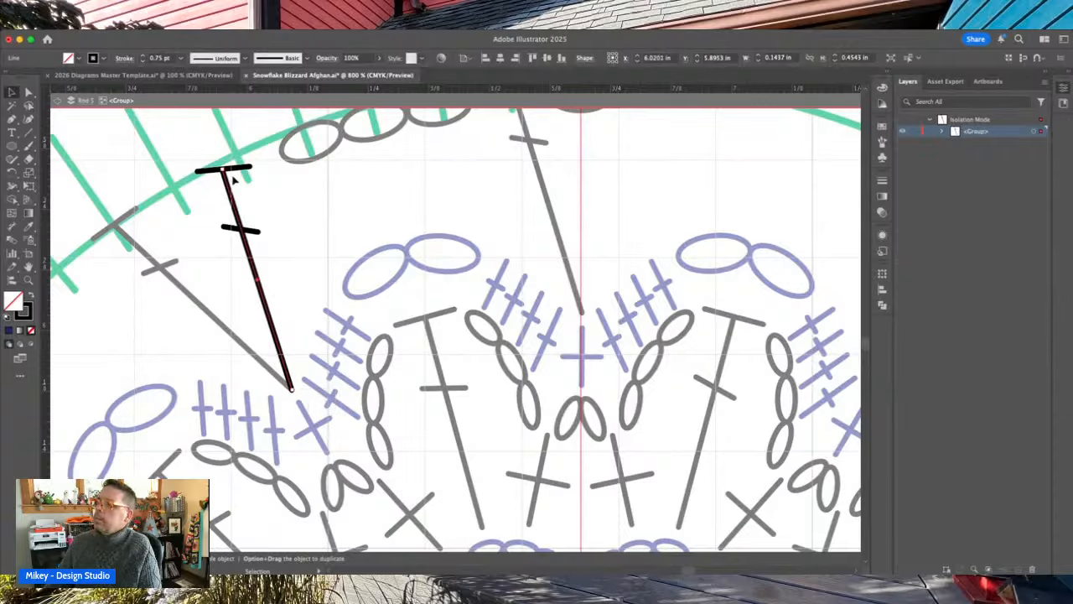
pyautogui.moveTo(223, 171); pyautogui.dragTo(238, 157)
pyautogui.click(275, 188)
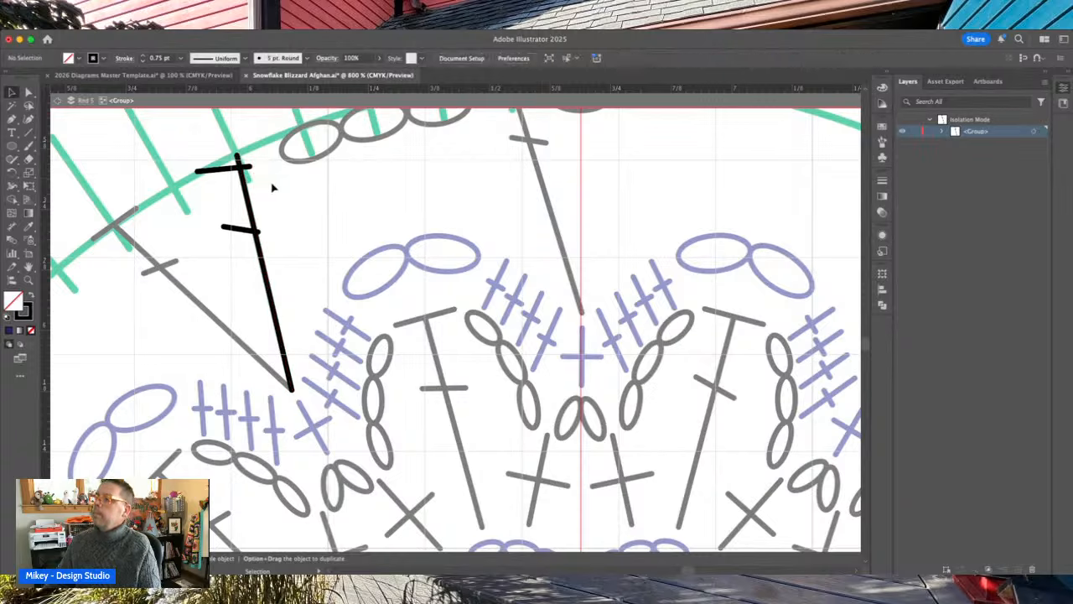
pyautogui.moveTo(243, 233); pyautogui.dragTo(254, 223)
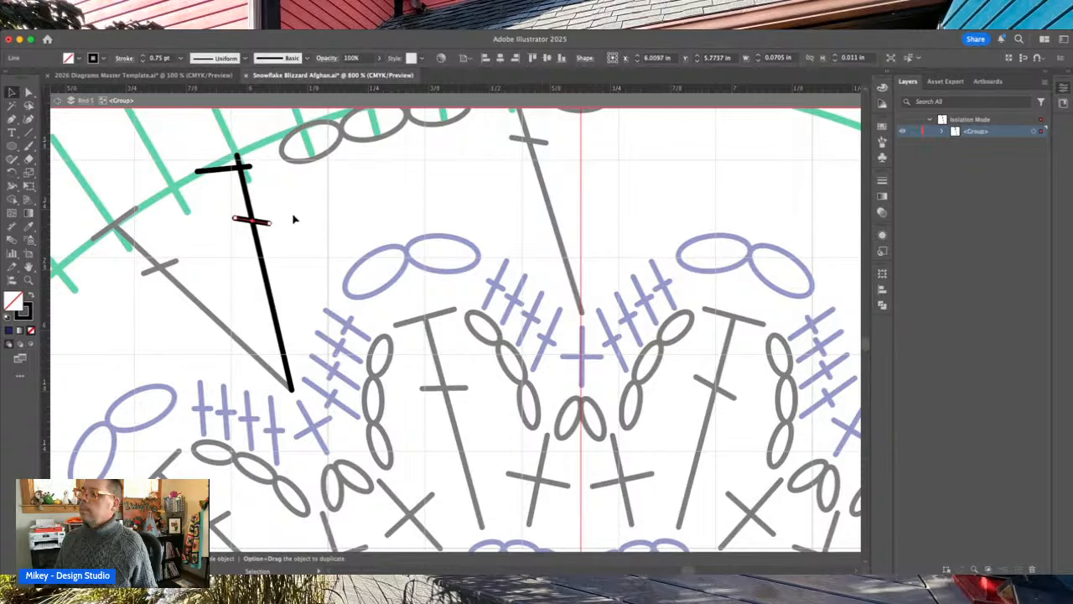
pyautogui.moveTo(274, 225); pyautogui.dragTo(273, 220)
pyautogui.doubleClick(307, 190)
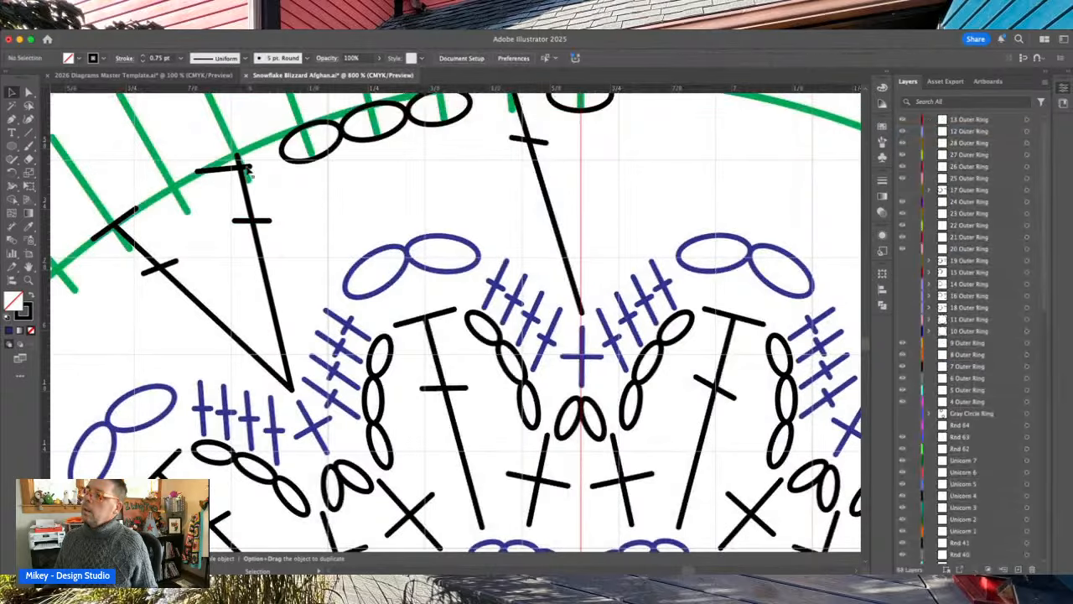
# - Replace that double crochet's misaligned top bar with a copy of the original stitch's top bar, tilted along the guide circle
pyautogui.scroll(2, 288, 215)
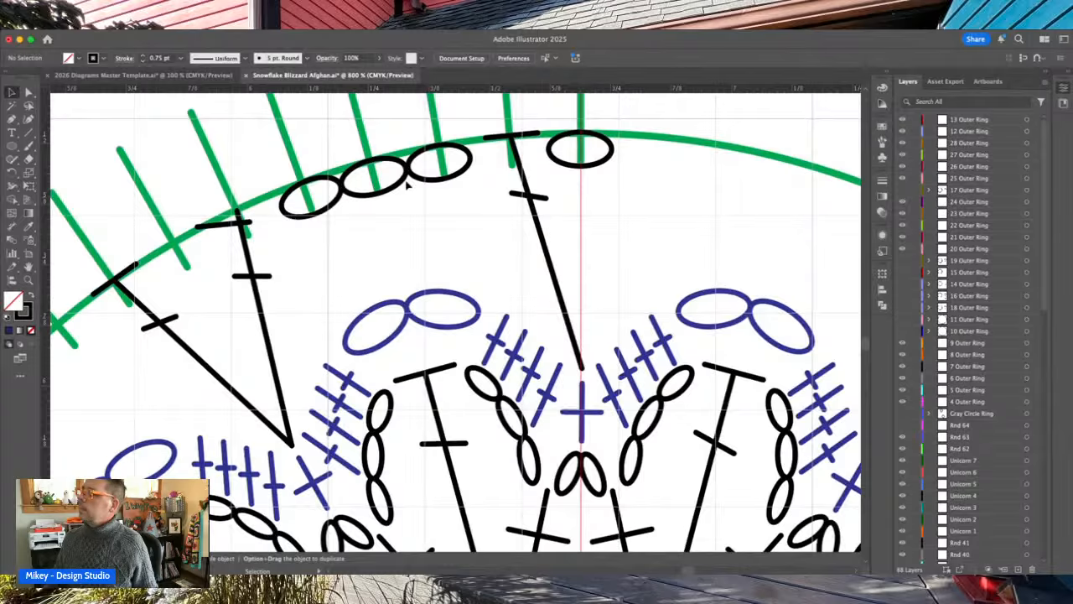
pyautogui.click(517, 139)
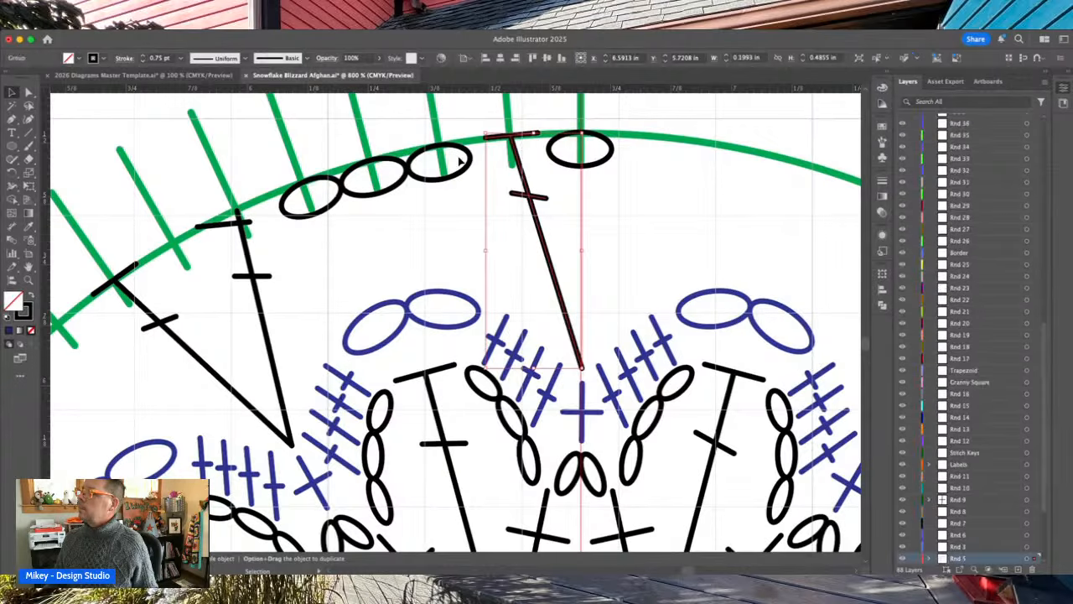
pyautogui.click(216, 229)
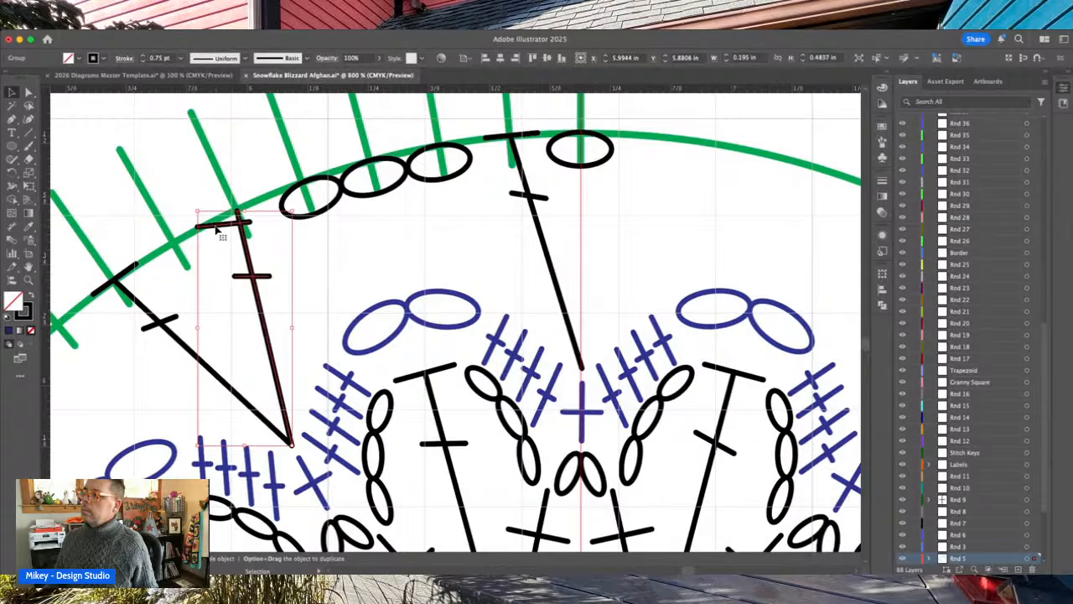
pyautogui.doubleClick(227, 228)
pyautogui.click(226, 228)
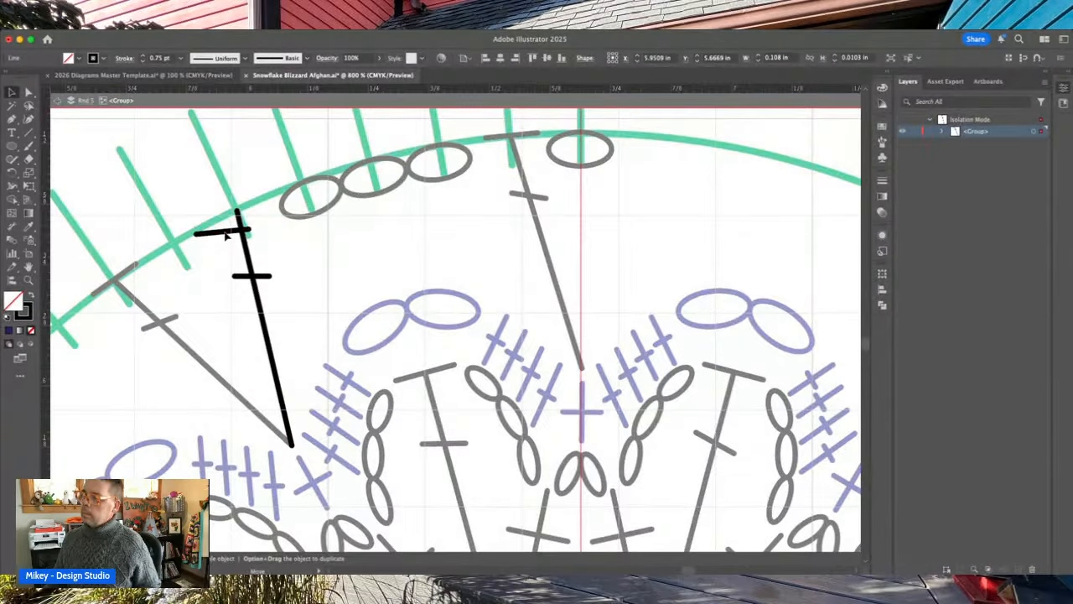
pyautogui.press('Delete')
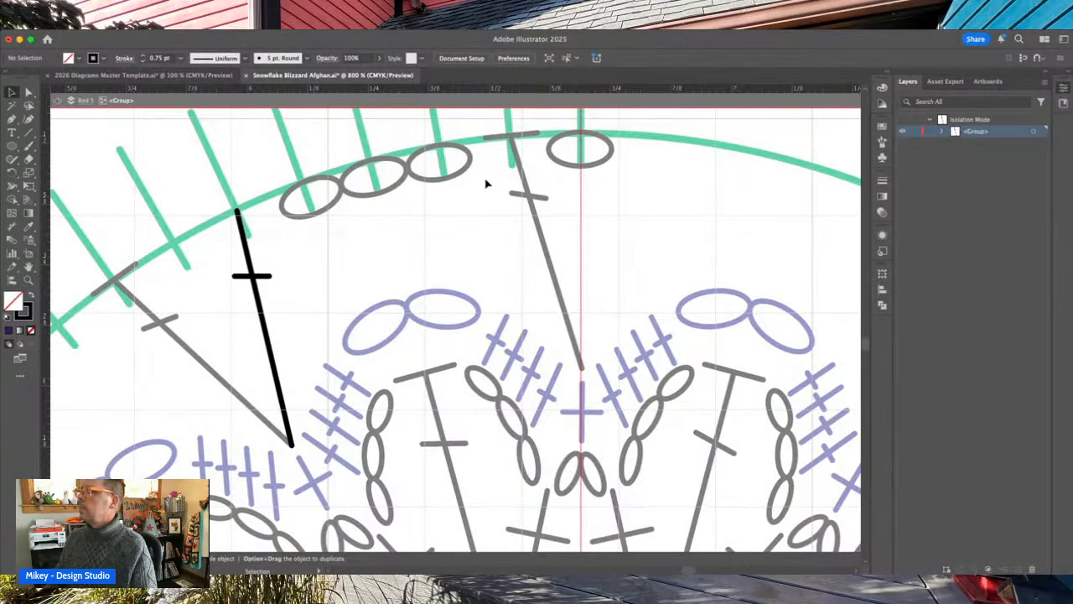
pyautogui.doubleClick(486, 184)
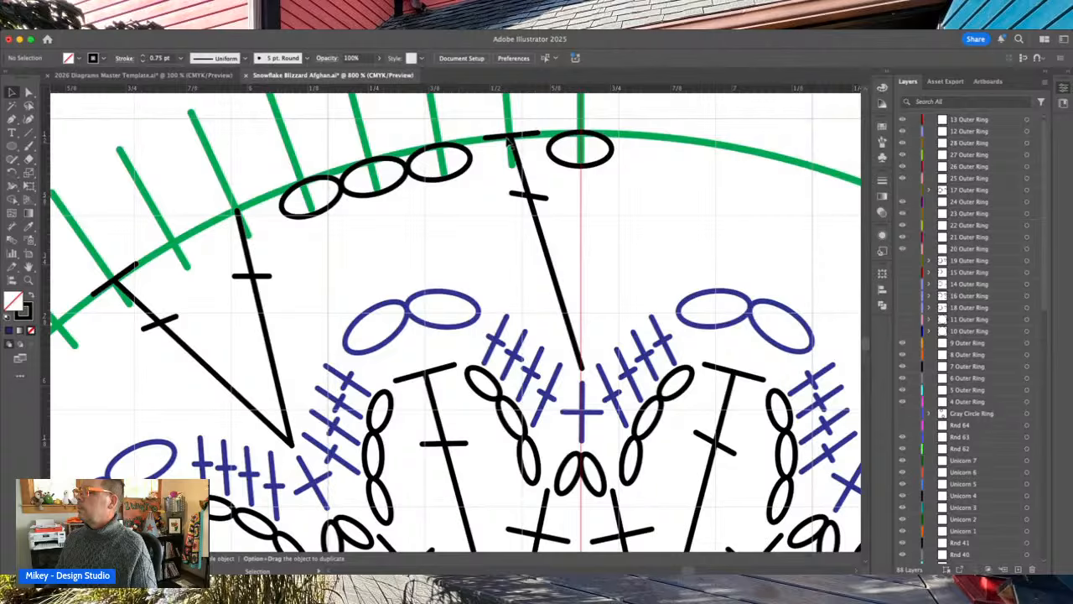
pyautogui.doubleClick(508, 141)
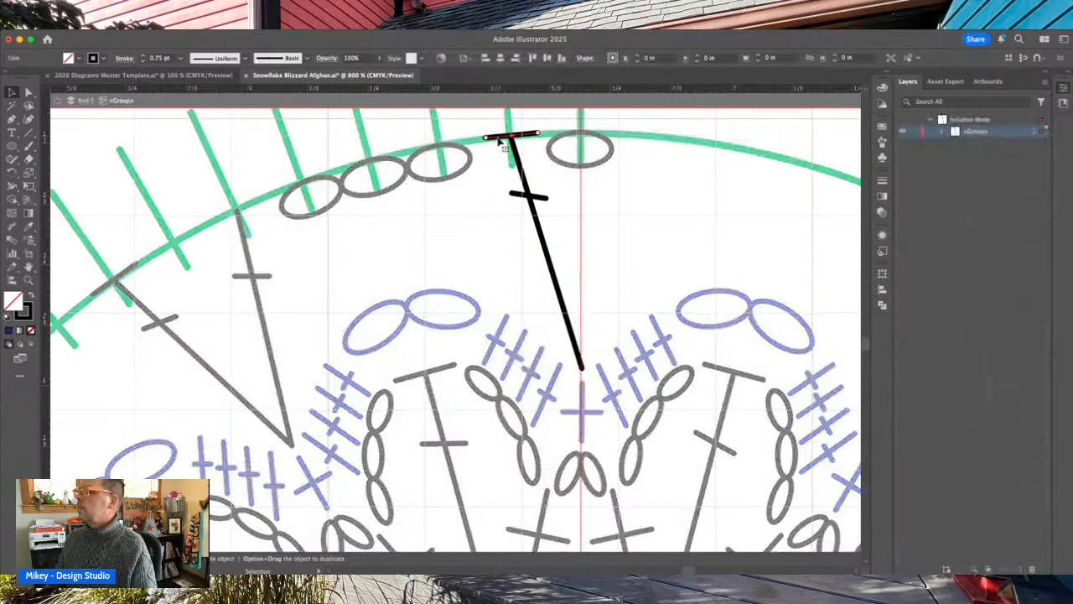
pyautogui.moveTo(507, 140); pyautogui.dragTo(235, 212)
pyautogui.doubleClick(277, 290)
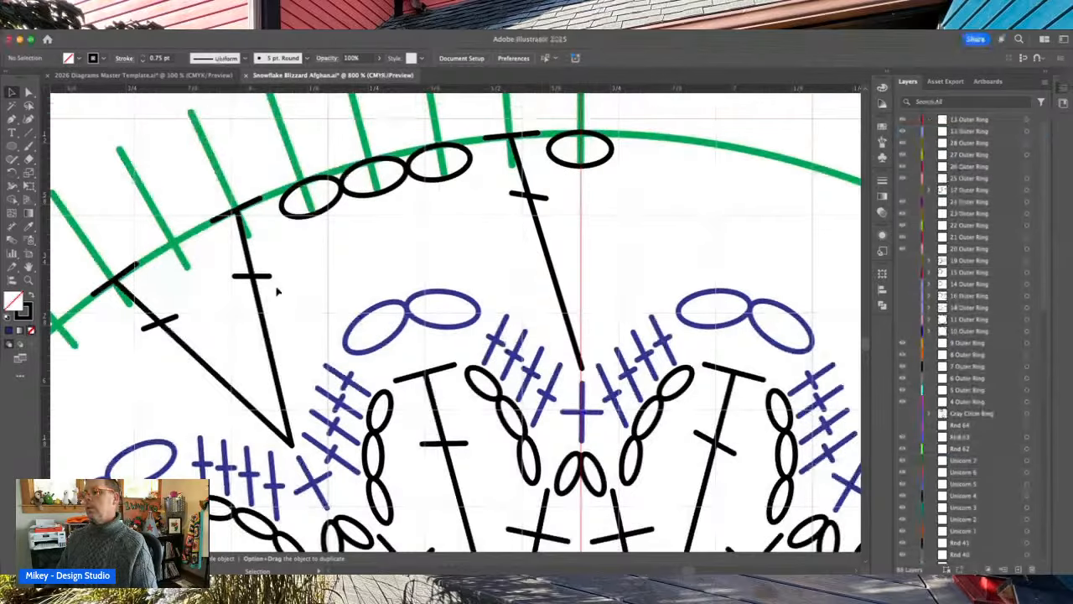
# - Delete the farther-slanted double crochet that shares the foot in the next valley
pyautogui.click(172, 367)
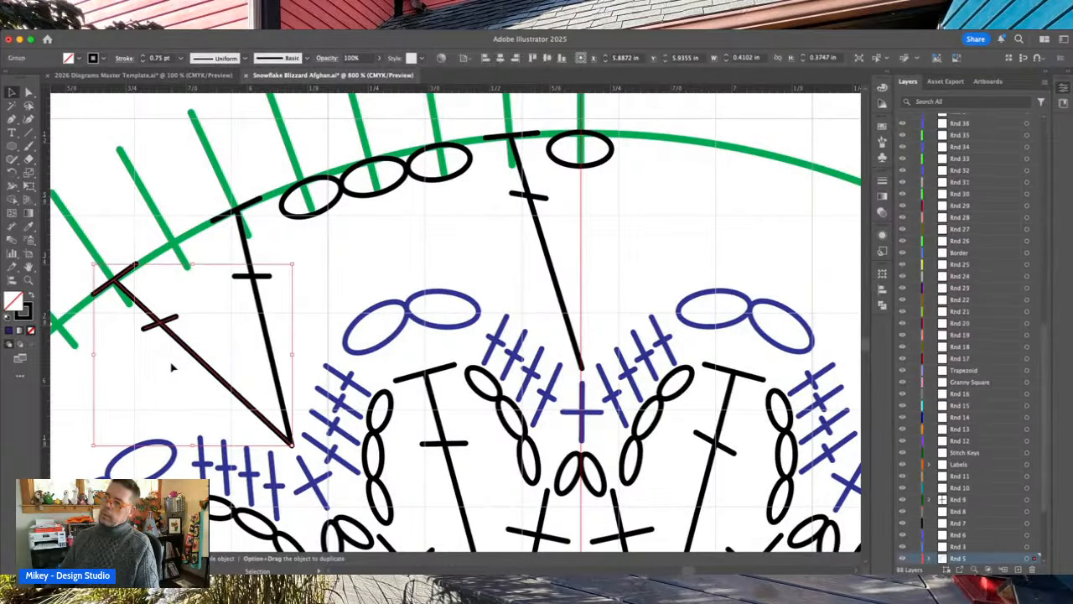
pyautogui.press('Delete')
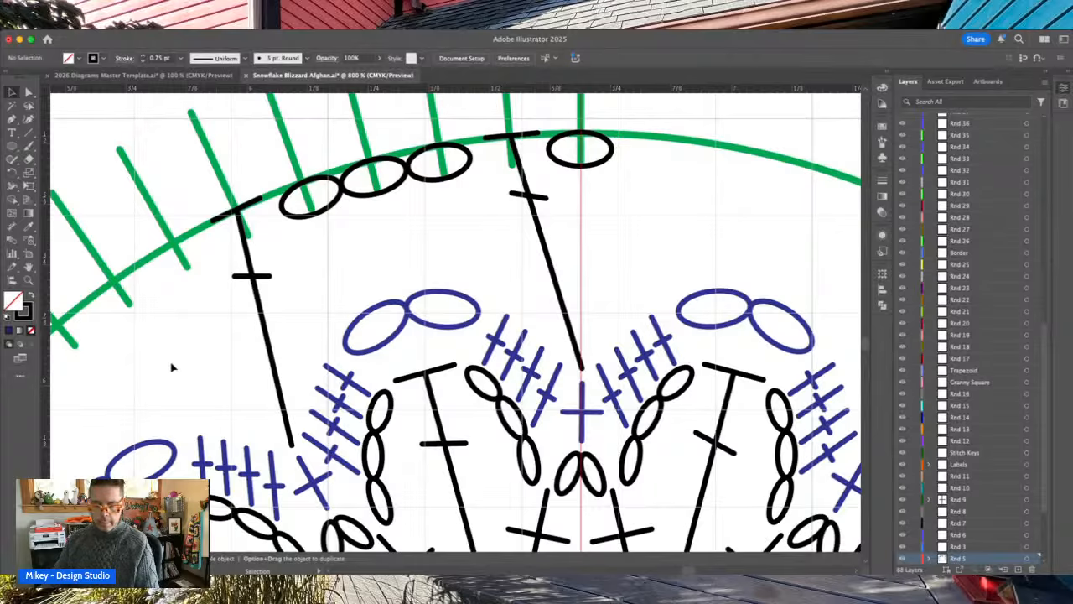
pyautogui.press('super+minus')
pyautogui.press('super+minus')
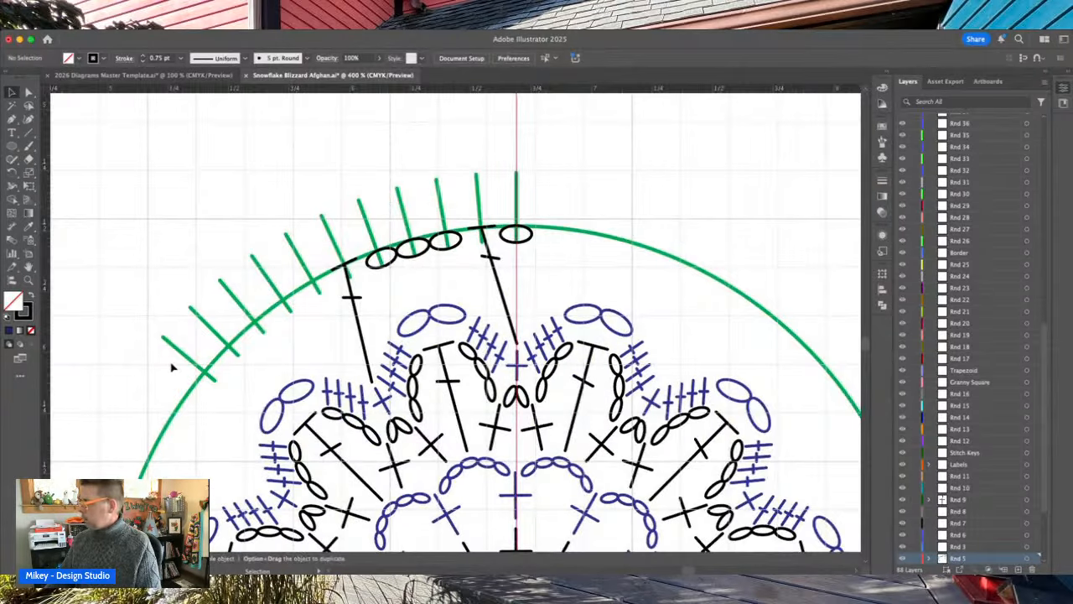
# - Move the three adjoining chains off the guide circle into the empty area outside its upper-left arc
pyautogui.scroll(-2, 208, 400)
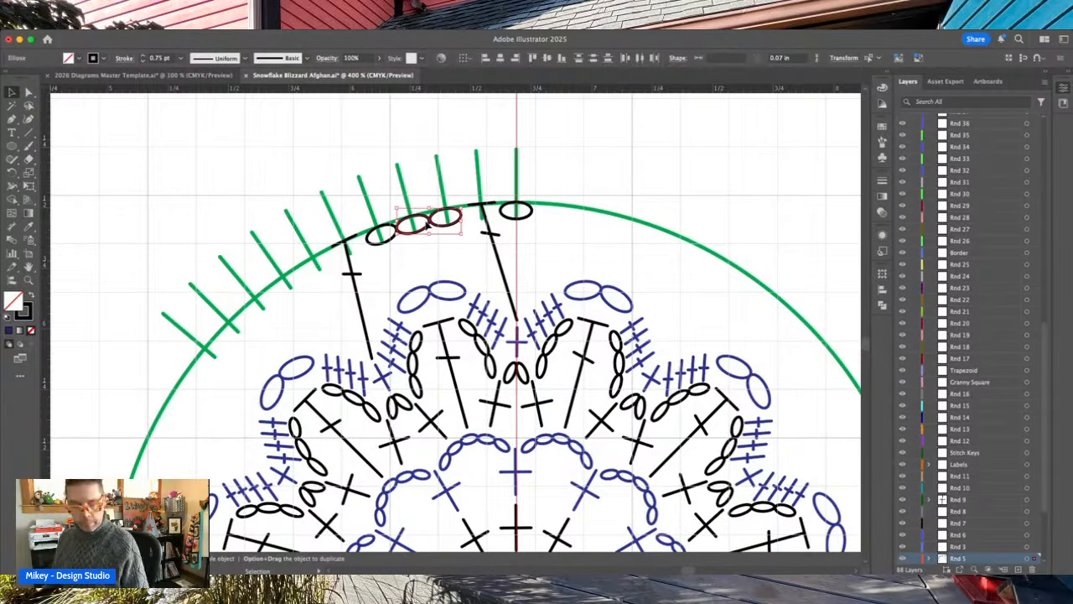
pyautogui.keyDown('shift'); pyautogui.click(377, 242); pyautogui.keyUp('shift')
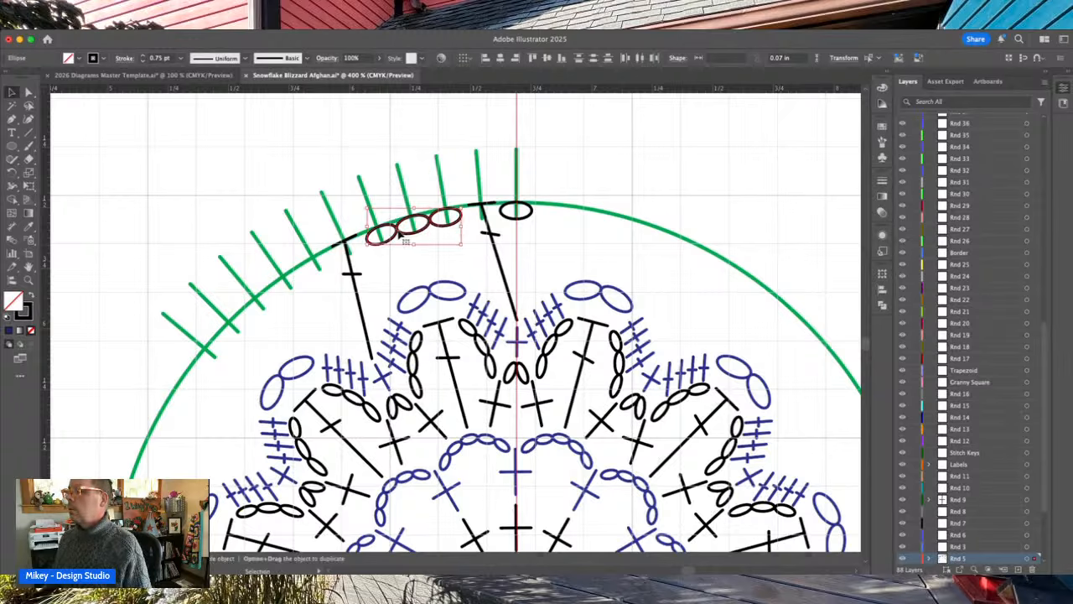
pyautogui.moveTo(406, 241); pyautogui.dragTo(219, 164)
pyautogui.click(406, 132)
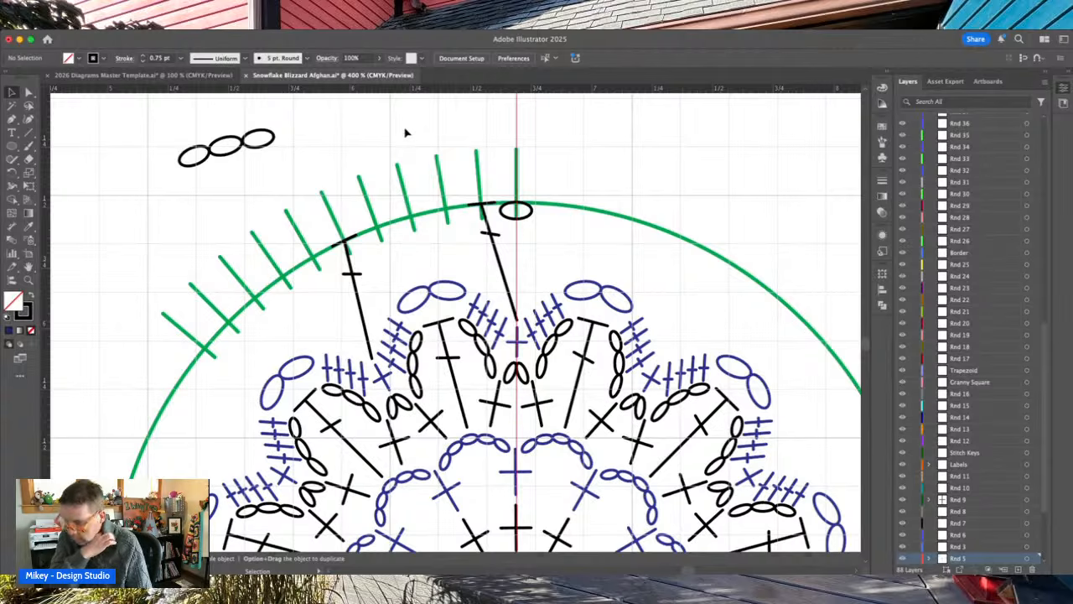
# - Copy the black single crochet symbol from the 2026 Diagrams Master Template into the Snowflake Blizzard Afghan file, above the blue two-chain loop
pyautogui.click(119, 76)
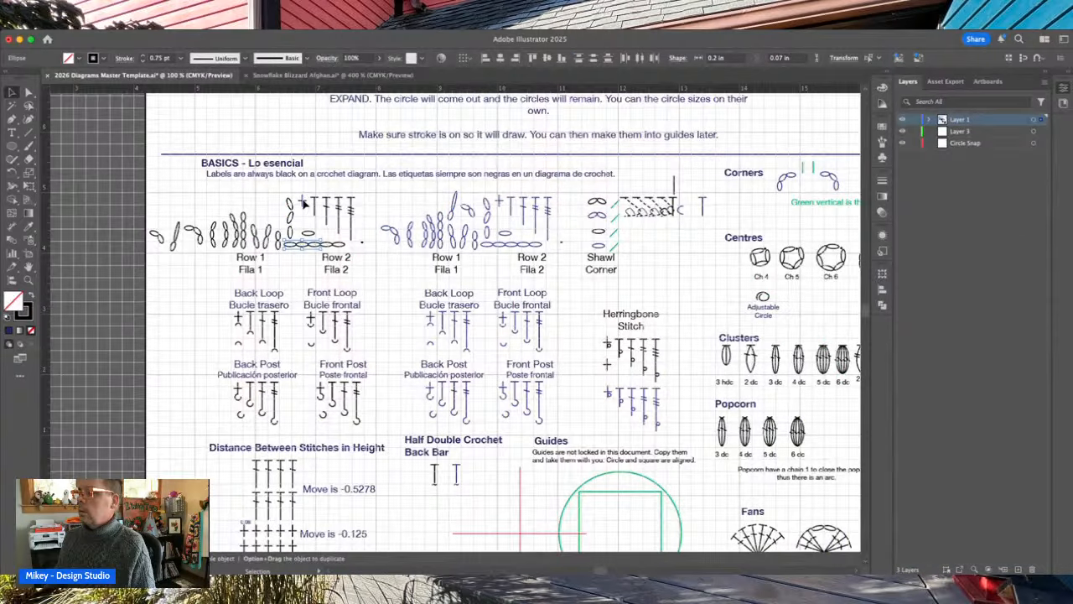
pyautogui.click(300, 202)
pyautogui.press('super+c')
pyautogui.click(332, 75)
pyautogui.press('super+v')
pyautogui.moveTo(456, 327); pyautogui.dragTo(437, 256)
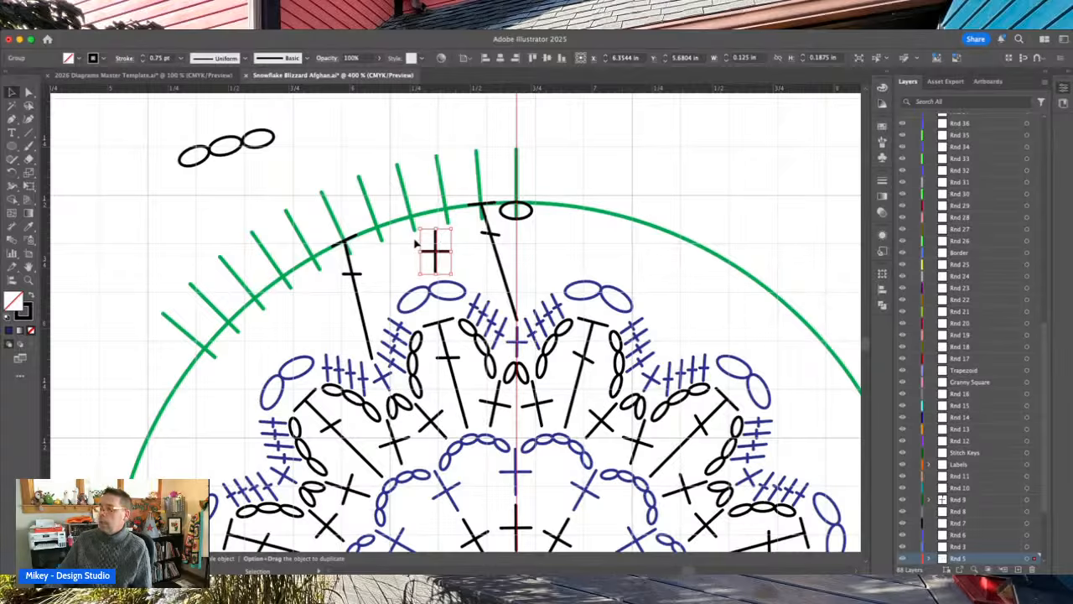
# - Park the single crochet symbol and both double crochets in the empty area to the left of the guide circle
pyautogui.press('super+minus')
pyautogui.press('super+minus')
pyautogui.scroll(-2, 415, 243)
pyautogui.scroll(-2, 416, 243)
pyautogui.moveTo(438, 226); pyautogui.dragTo(189, 248)
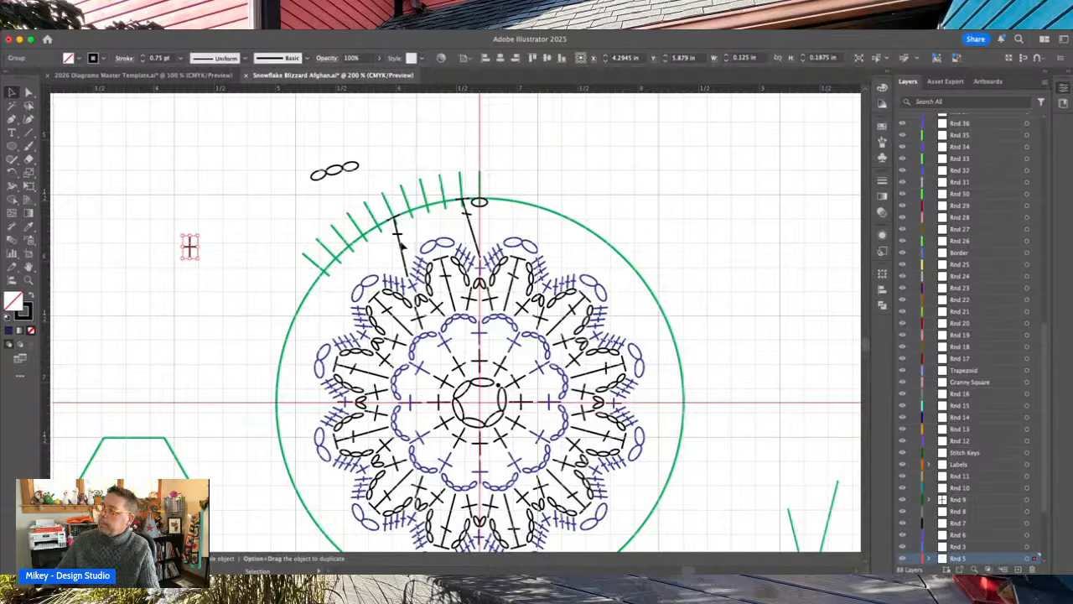
pyautogui.moveTo(401, 248); pyautogui.dragTo(175, 311)
pyautogui.moveTo(395, 223); pyautogui.dragTo(118, 308)
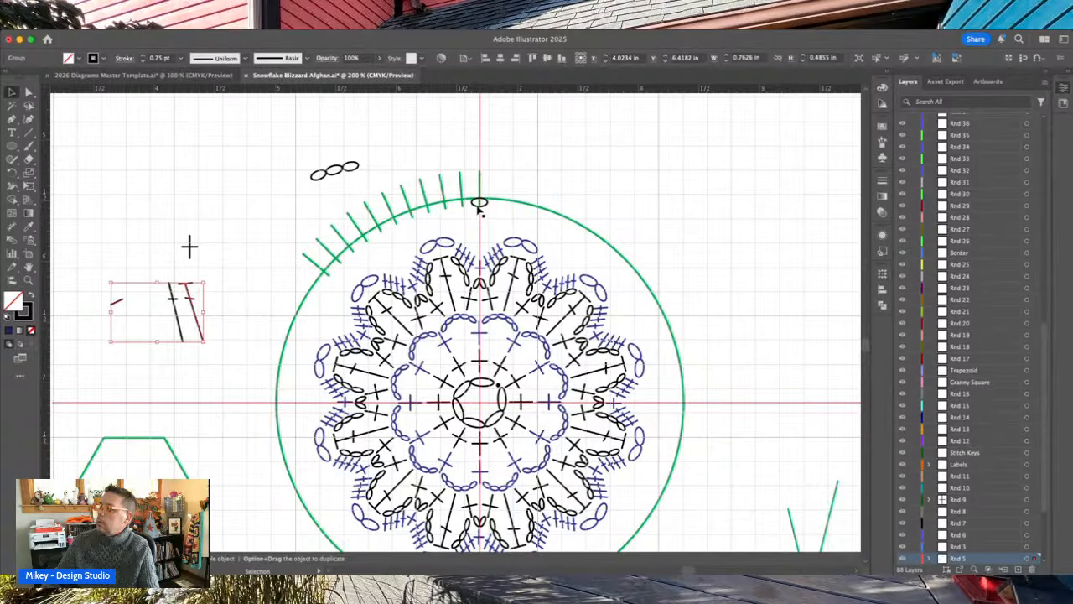
pyautogui.click(553, 169)
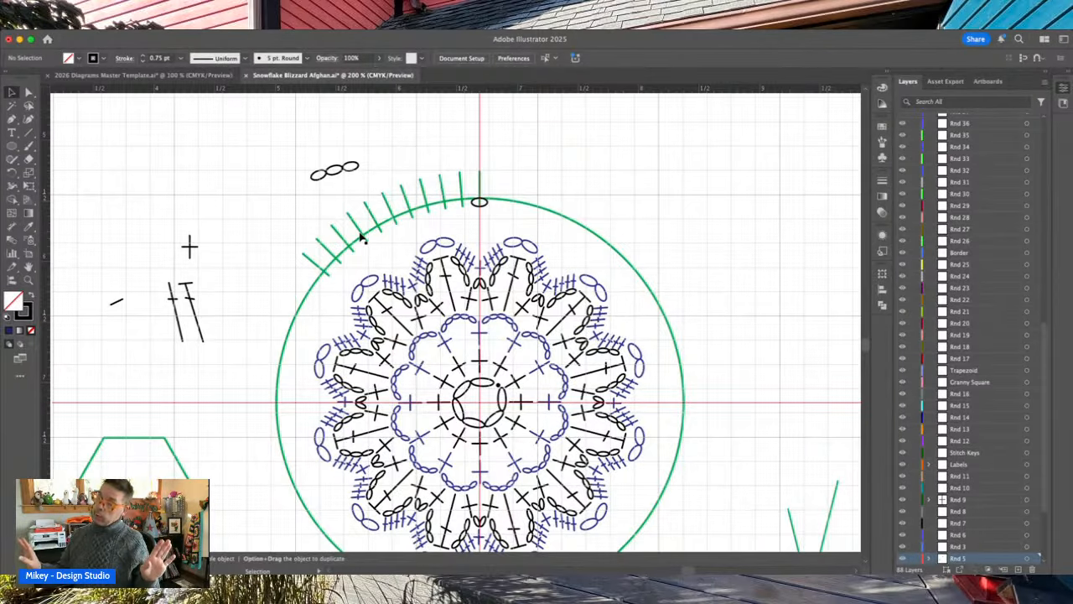
# - Hide the Rnd 2, Rnd 3, Rnd 4 and Rnd 5 layers
pyautogui.press('super+minus')
pyautogui.press('super+minus')
pyautogui.press('super+minus')
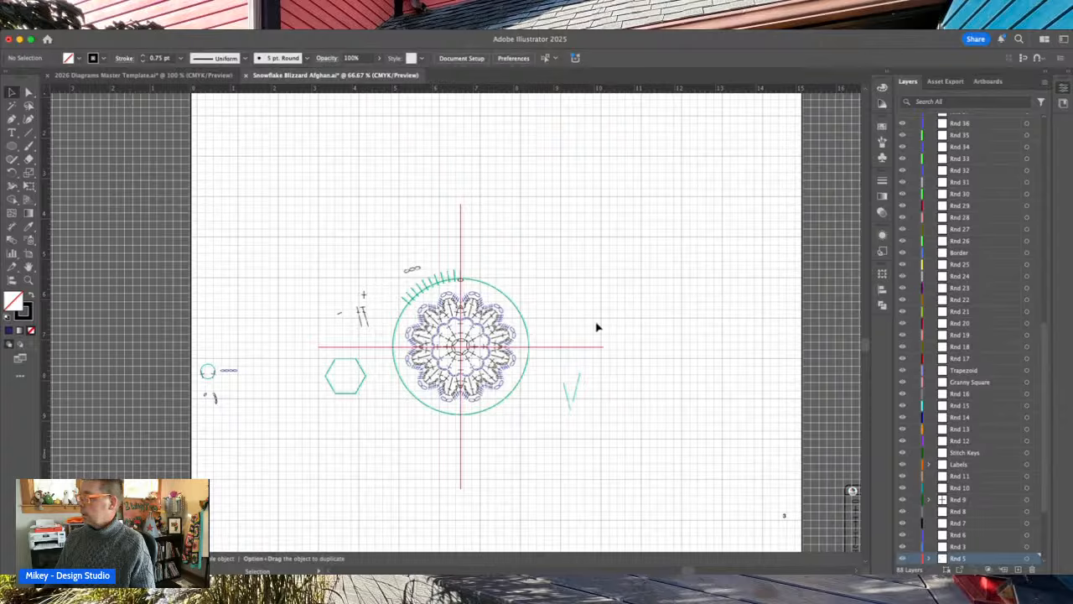
pyautogui.scroll(-3, 956, 534)
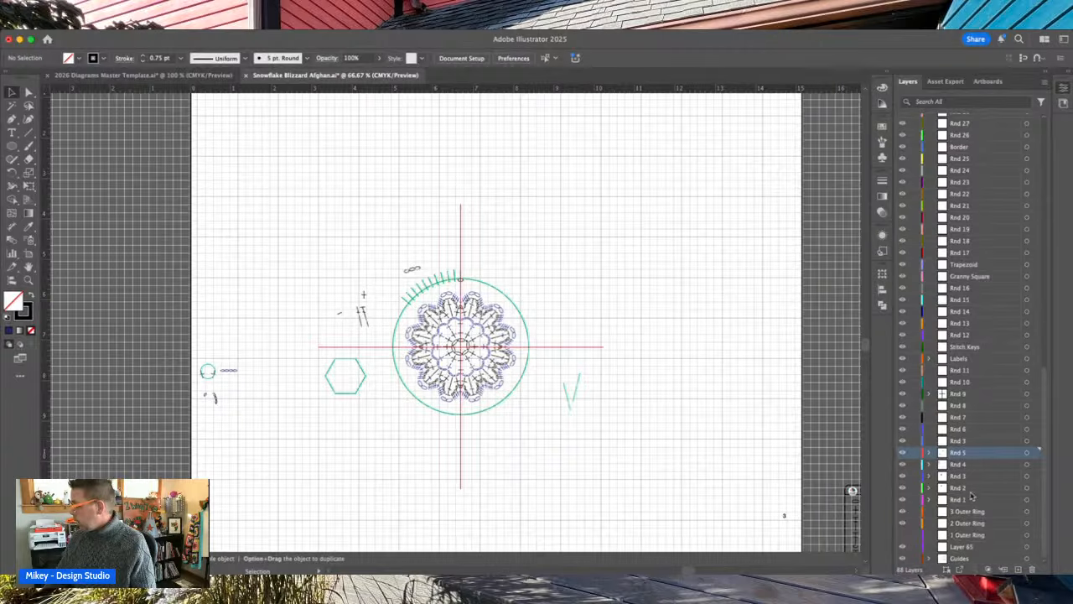
pyautogui.click(902, 487)
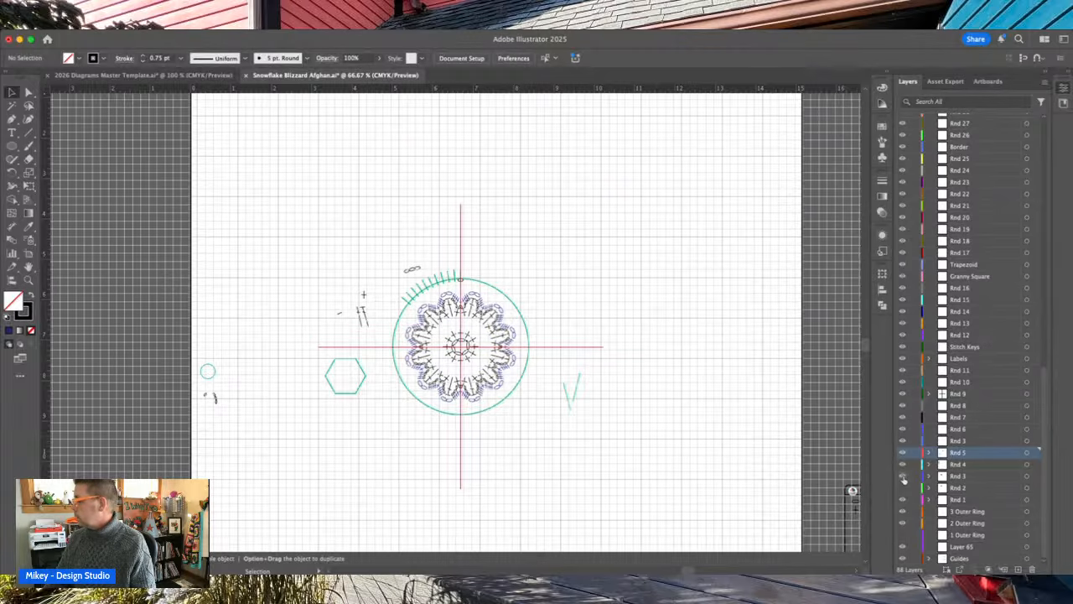
pyautogui.click(902, 476)
pyautogui.click(902, 463)
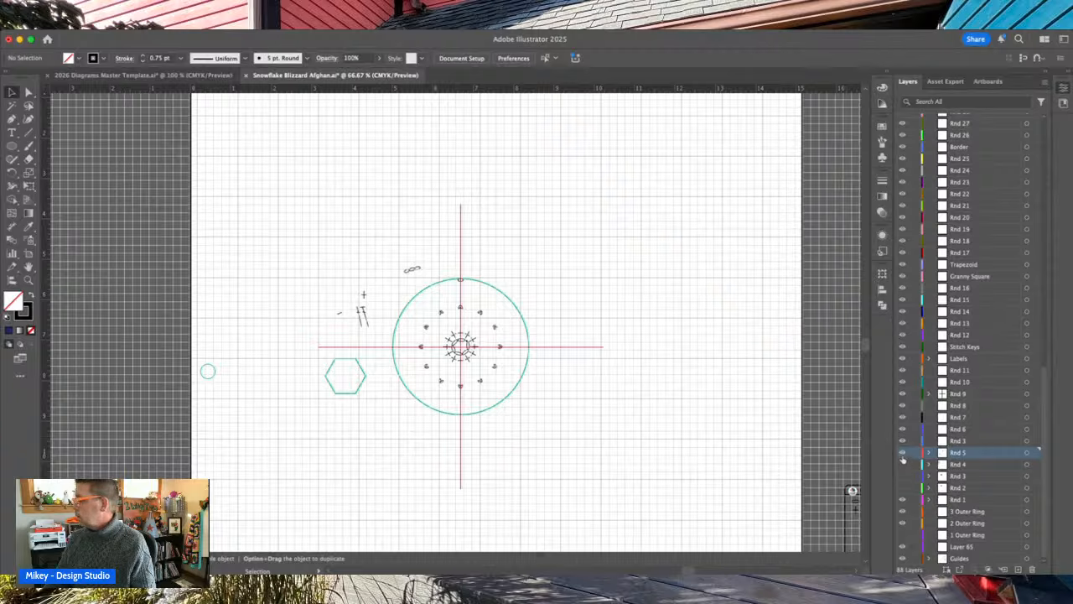
pyautogui.click(902, 453)
pyautogui.click(902, 453)
pyautogui.click(902, 453)
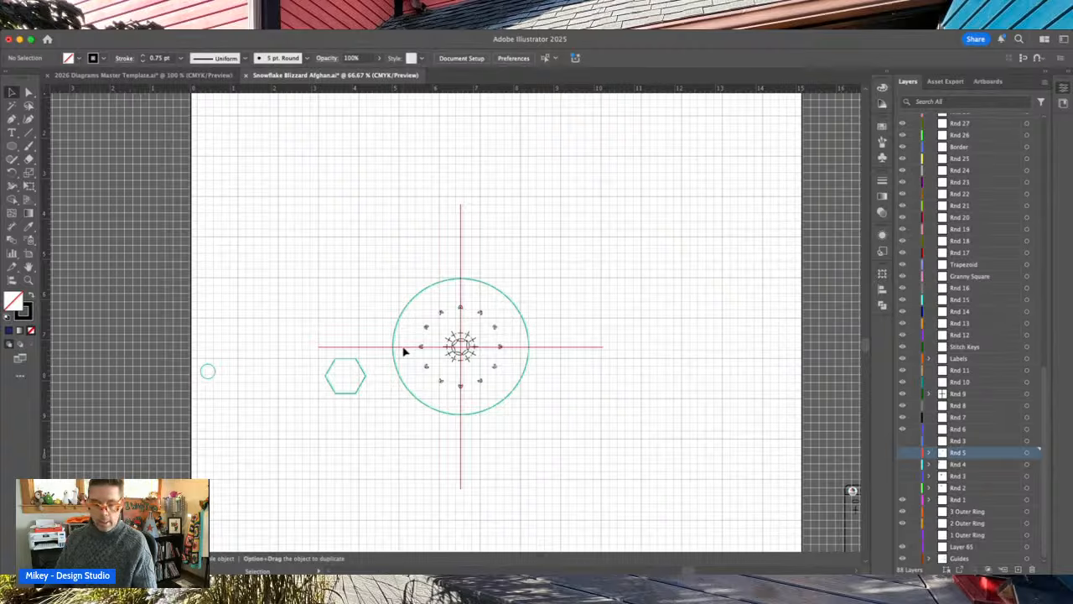
# - Delete the three uppermost chain pairs and the three on the right side of the ring around the centre
pyautogui.press('super+plus')
pyautogui.press('super+plus')
pyautogui.press('super+plus')
pyautogui.press('super+plus')
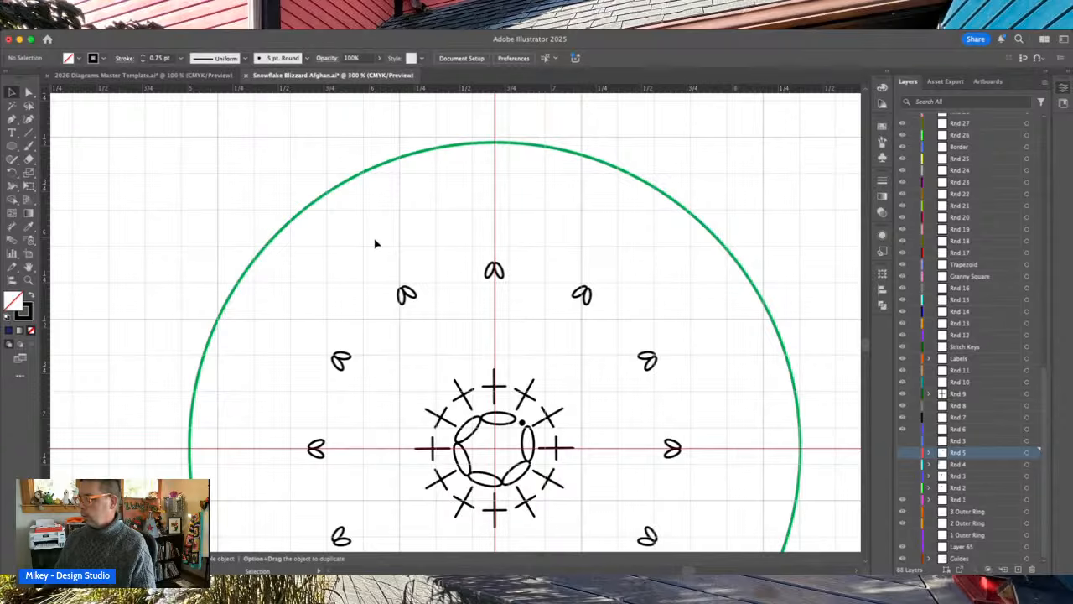
pyautogui.moveTo(376, 243); pyautogui.dragTo(661, 351)
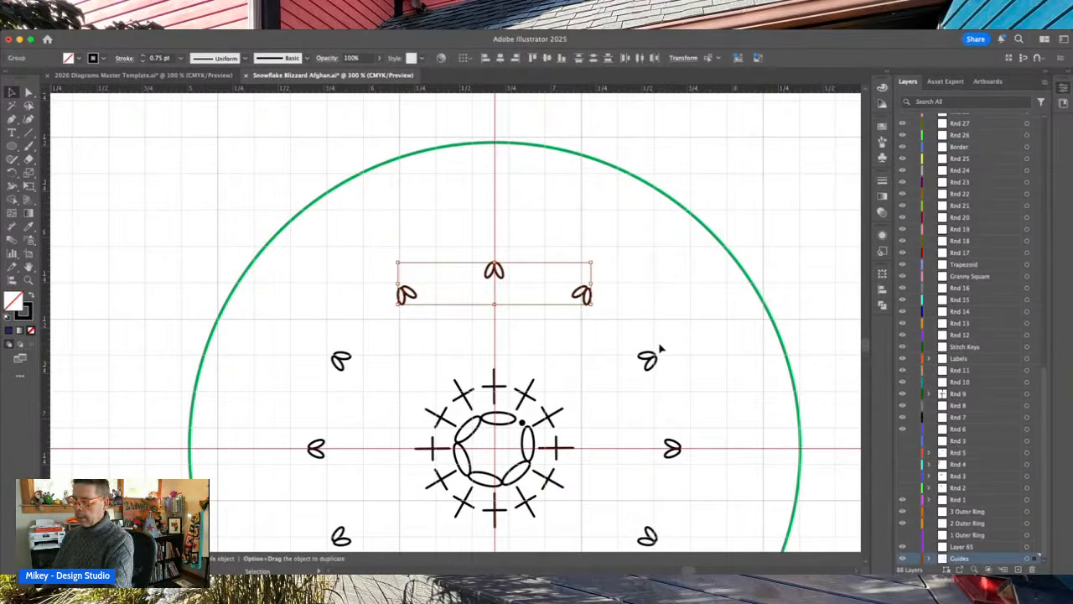
pyautogui.press('Delete')
pyautogui.scroll(-3, 654, 369)
pyautogui.moveTo(621, 233); pyautogui.dragTo(704, 484)
pyautogui.press('Delete')
pyautogui.scroll(-3, 587, 478)
pyautogui.scroll(-3, 495, 467)
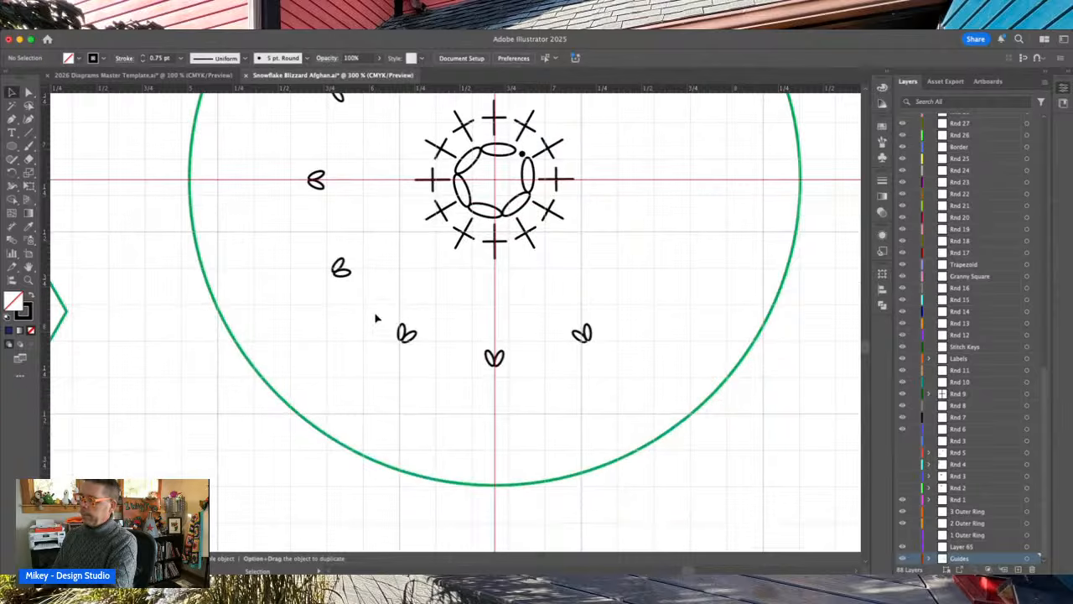
# - Move the chain pair just left of the ring's lowest one to the empty area outside the guide circle, below the hexagon
pyautogui.click(407, 333)
pyautogui.moveTo(406, 334); pyautogui.dragTo(51, 464)
pyautogui.scroll(-4, 156, 455)
pyautogui.hscroll(-4, 156, 455)
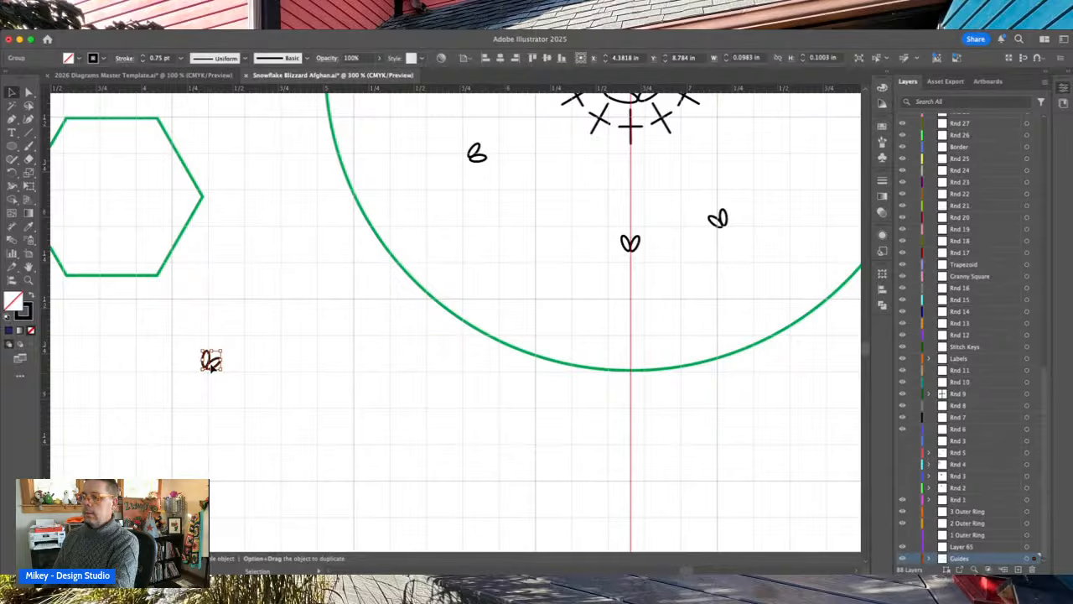
# - Park the loose chain pair farther toward the lower left and delete the remaining chain pairs to the left of and below the Rnd 1 ring
pyautogui.moveTo(208, 372); pyautogui.dragTo(106, 453)
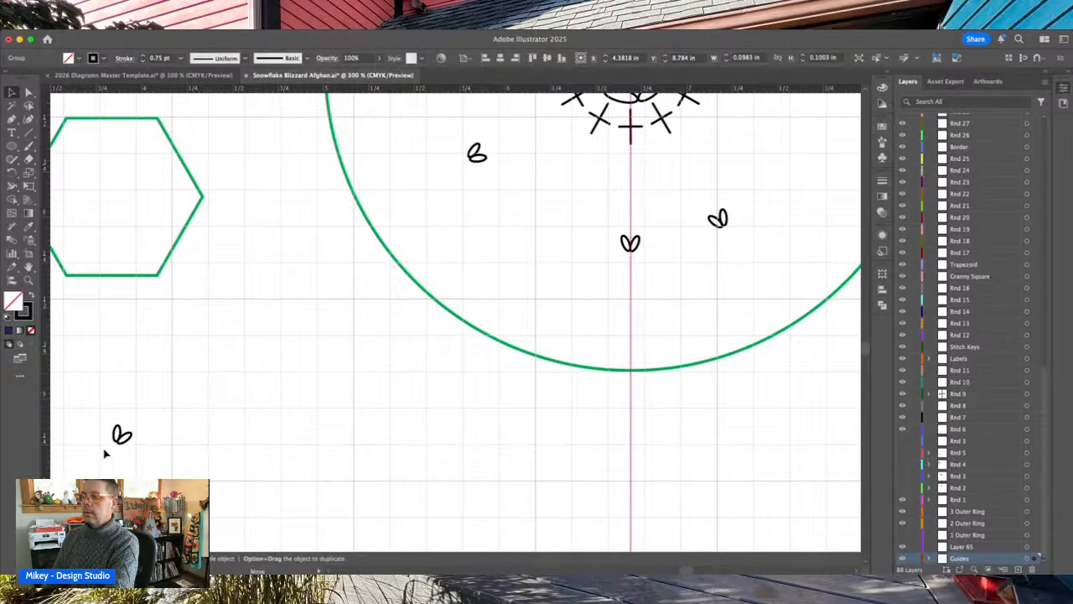
pyautogui.click(545, 196)
pyautogui.scroll(5, 546, 196)
pyautogui.moveTo(372, 281); pyautogui.dragTo(479, 500)
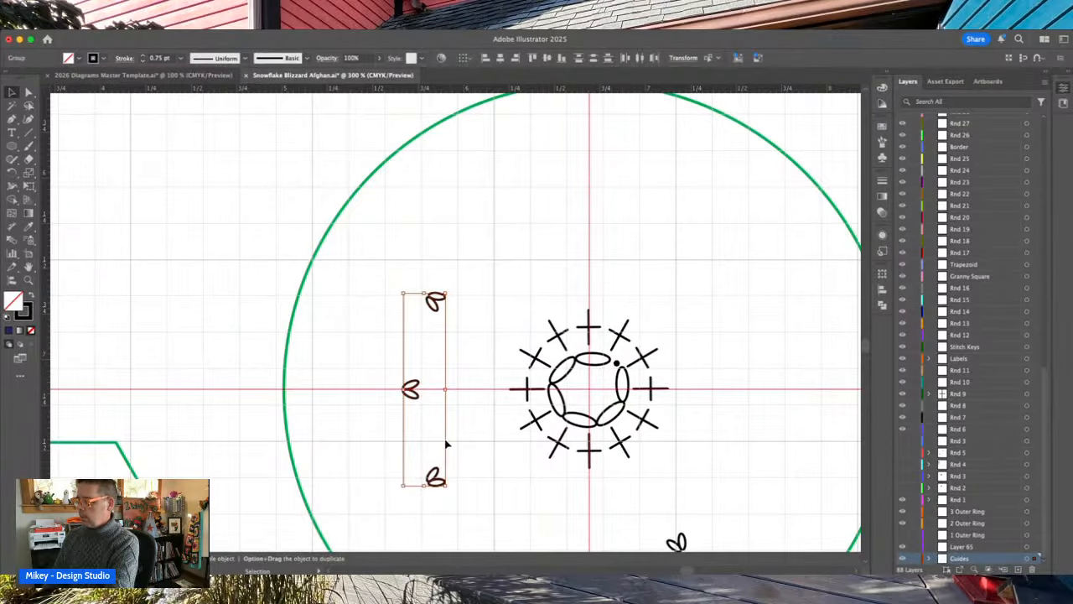
pyautogui.press('Delete')
pyautogui.scroll(-3, 642, 455)
pyautogui.moveTo(552, 433); pyautogui.dragTo(692, 474)
pyautogui.press('Delete')
pyautogui.scroll(2, 723, 443)
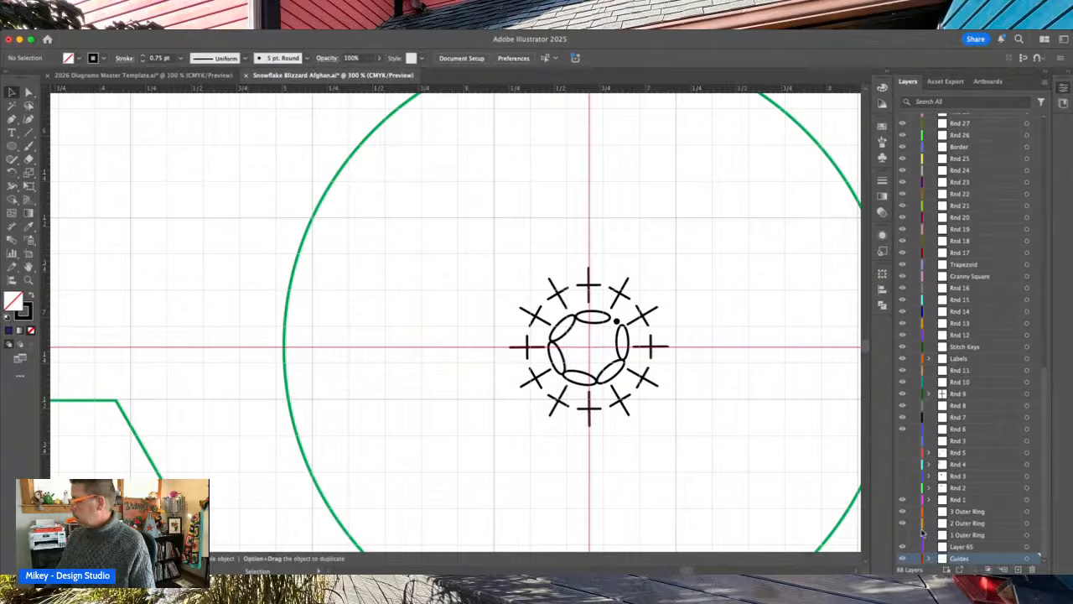
# - Show the Rnd 2 layer and move its chain arc just left of the vertical guide at the top out to the left of the guide circle
pyautogui.click(902, 476)
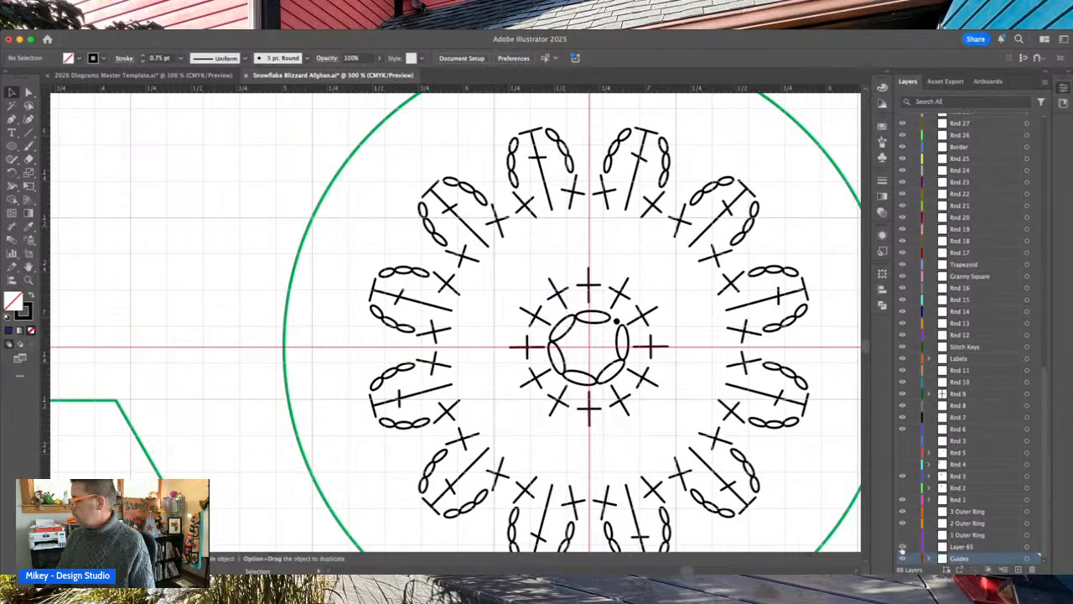
pyautogui.click(903, 476)
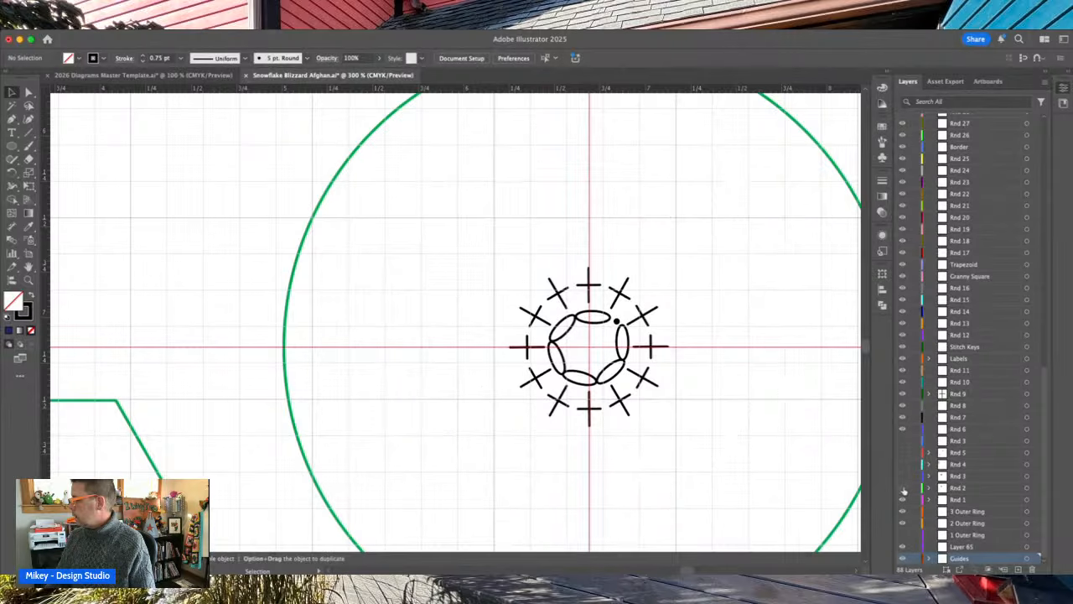
pyautogui.click(903, 489)
pyautogui.moveTo(554, 227); pyautogui.dragTo(116, 193)
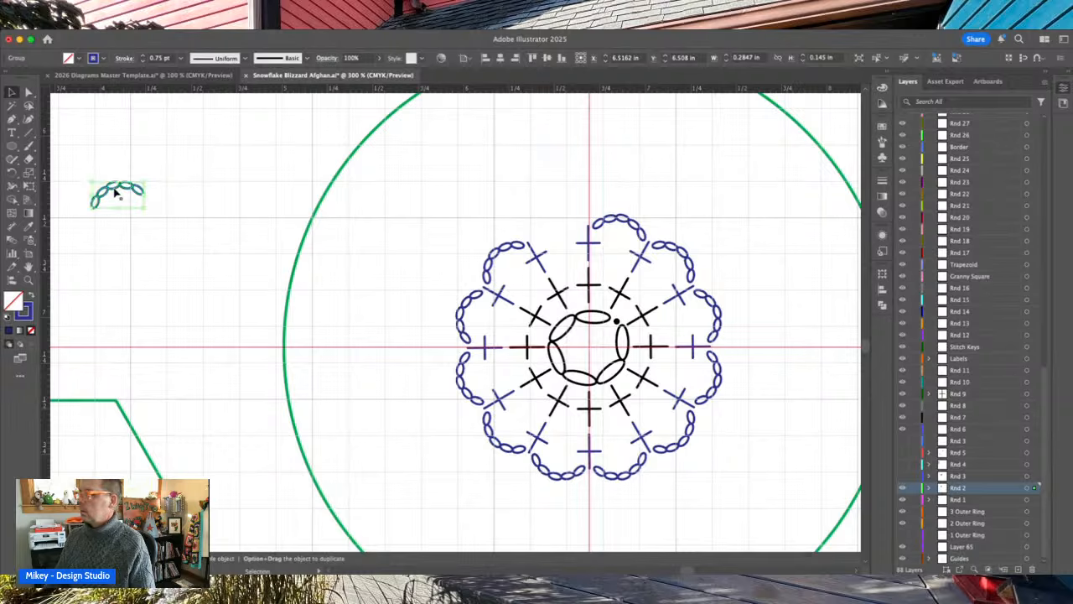
# - Create a layer named "Rnd 2 B" above Rnd 2 and transfer the set-aside chain arc to it
pyautogui.click(1018, 569)
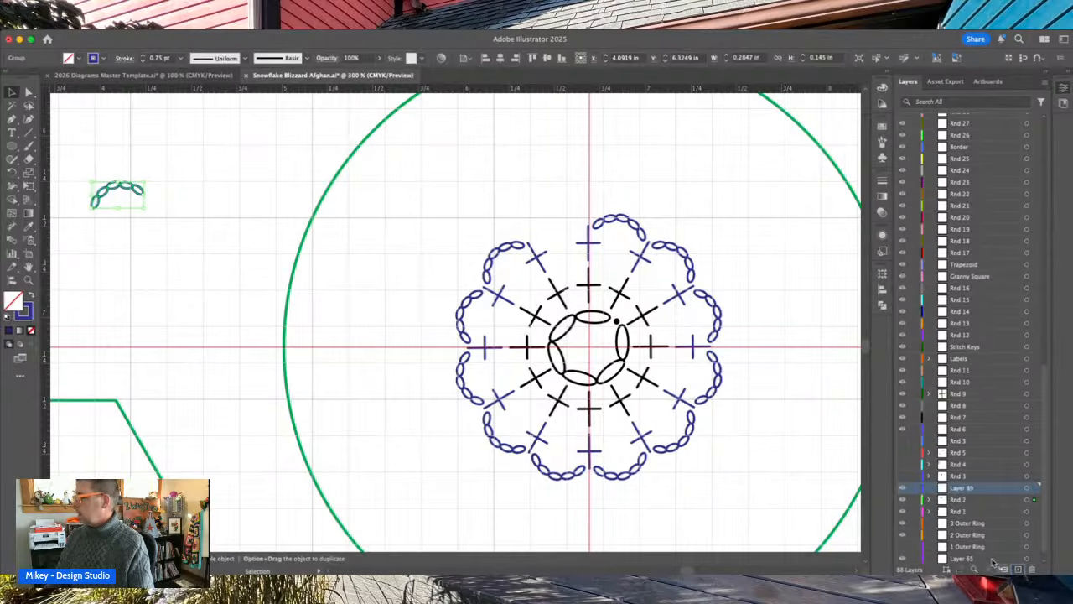
pyautogui.doubleClick(970, 487)
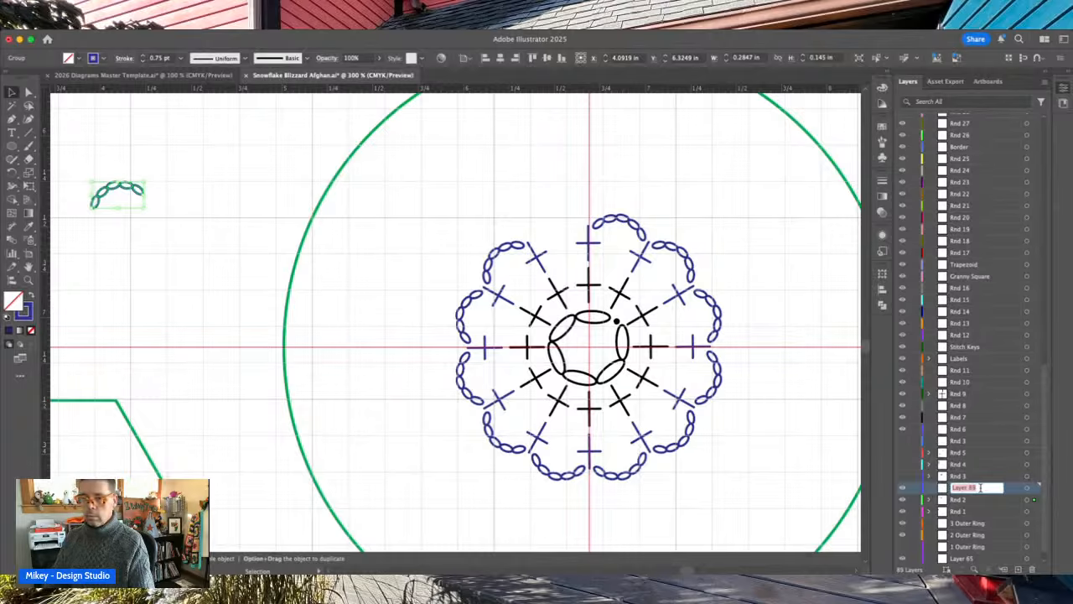
pyautogui.write('Rnd 2 B')
pyautogui.press('Return')
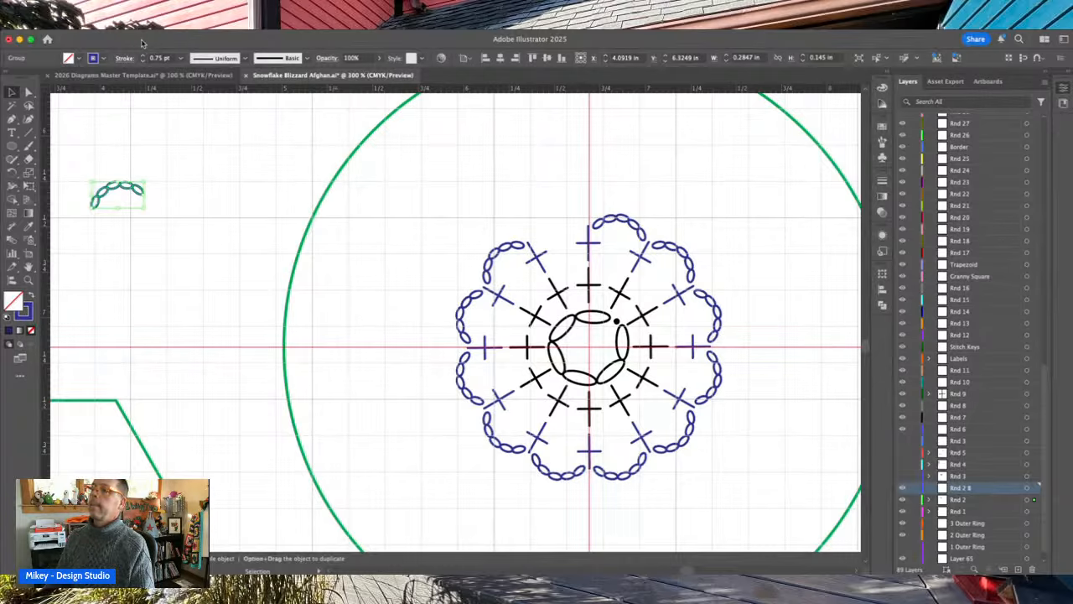
pyautogui.click(309, 109)
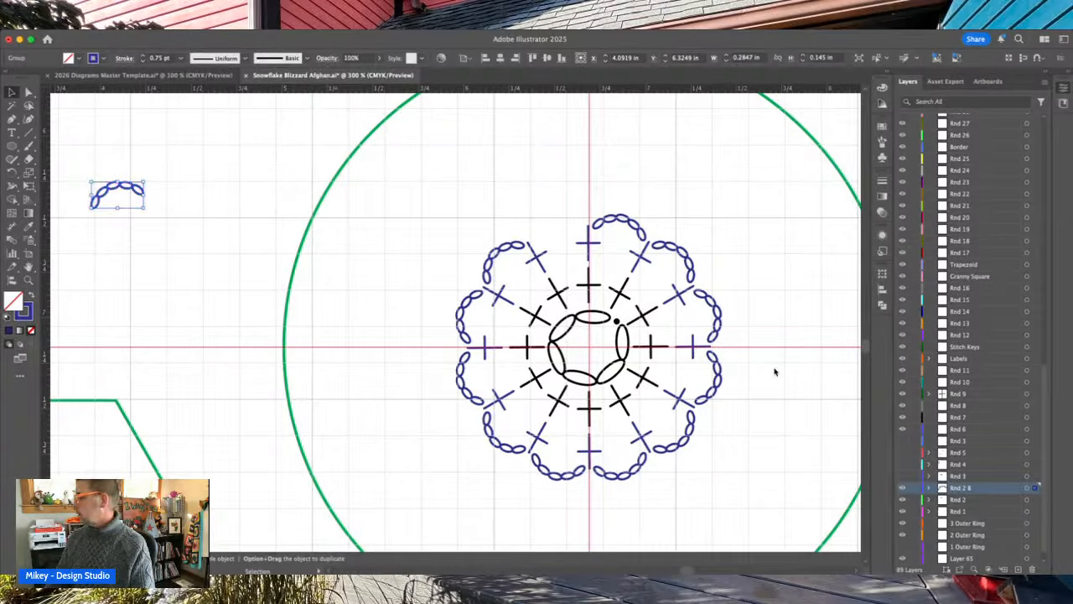
# - Hide the Rnd 2 layer and move the chain arc inside the guide circle, above and left of the Rnd 1 stitches
pyautogui.click(902, 499)
pyautogui.click(168, 165)
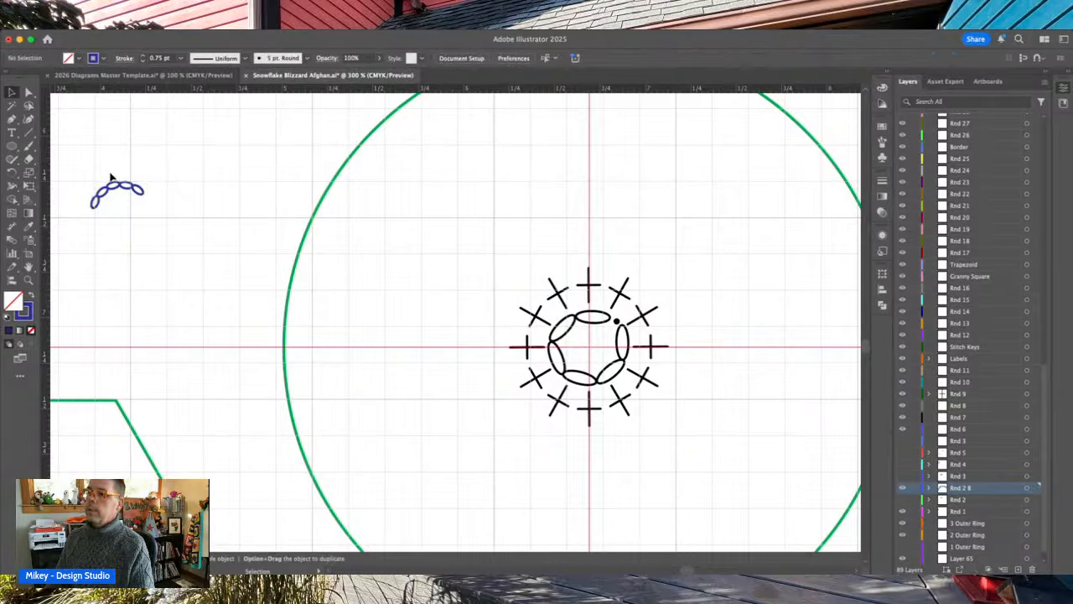
pyautogui.moveTo(136, 200); pyautogui.dragTo(494, 176)
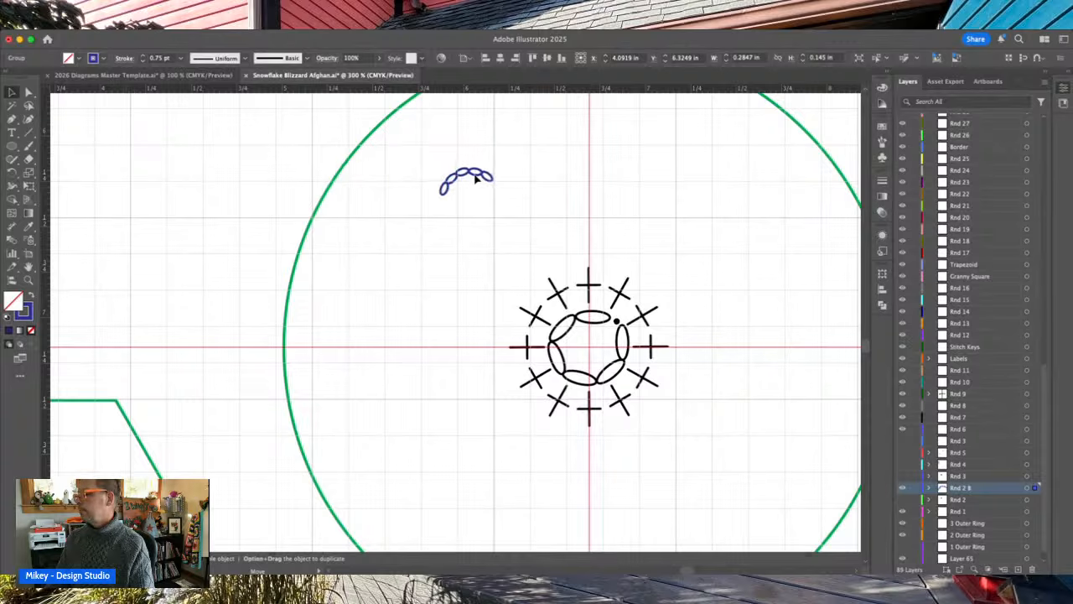
# - Duplicate Rnd 1's top single crochet straight up so it stands on the original, and put the copy on the Rnd 2 B layer
pyautogui.click(591, 289)
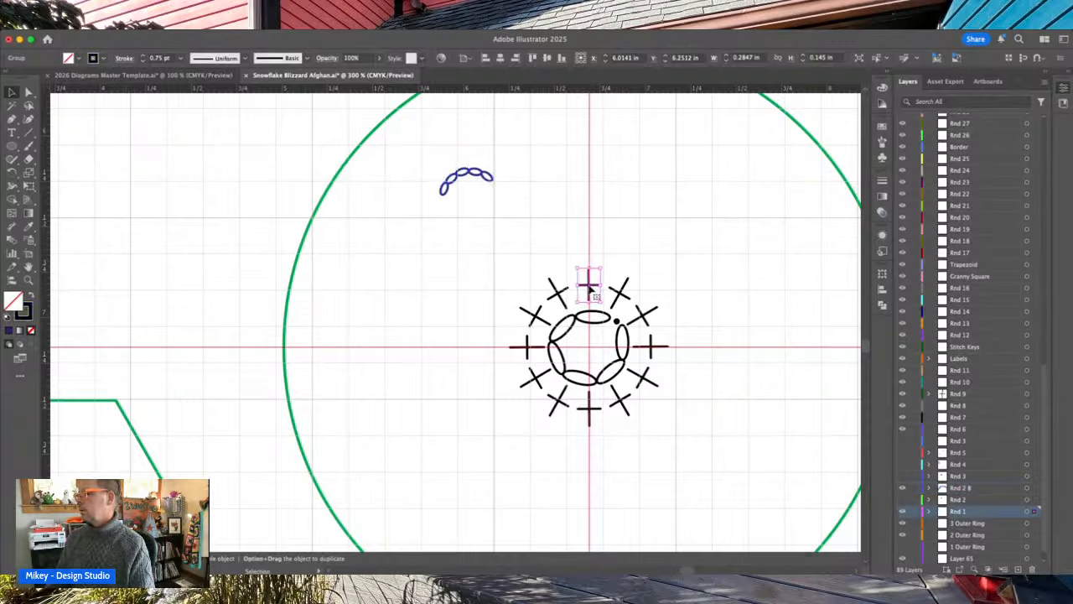
pyautogui.keyDown('alt'); pyautogui.keyDown('shift'); pyautogui.moveTo(590, 289); pyautogui.dragTo(590, 247); pyautogui.keyUp('shift'); pyautogui.keyUp('alt')
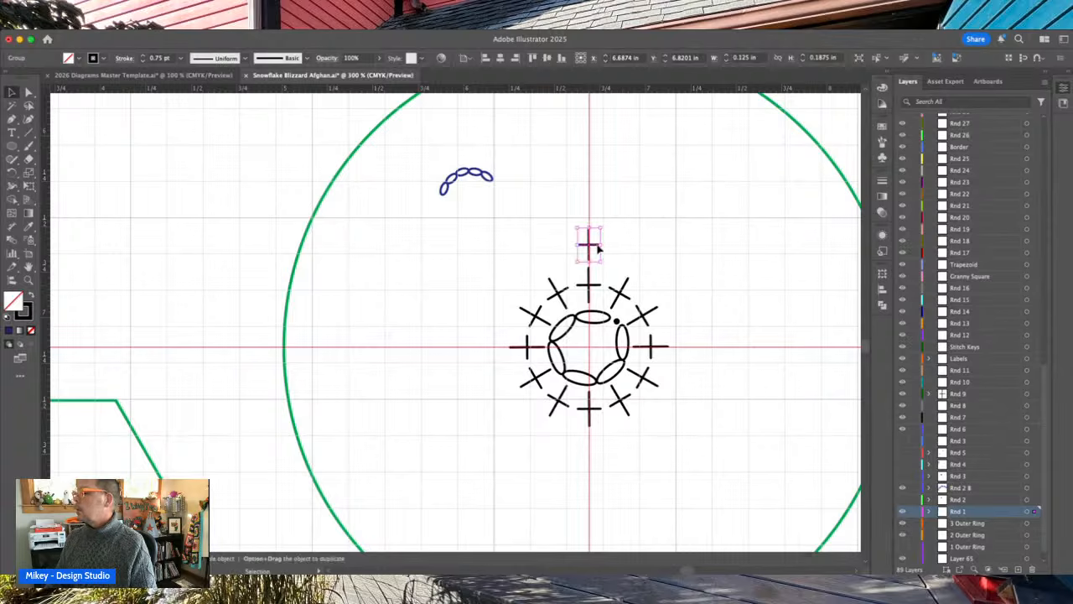
pyautogui.click(977, 488)
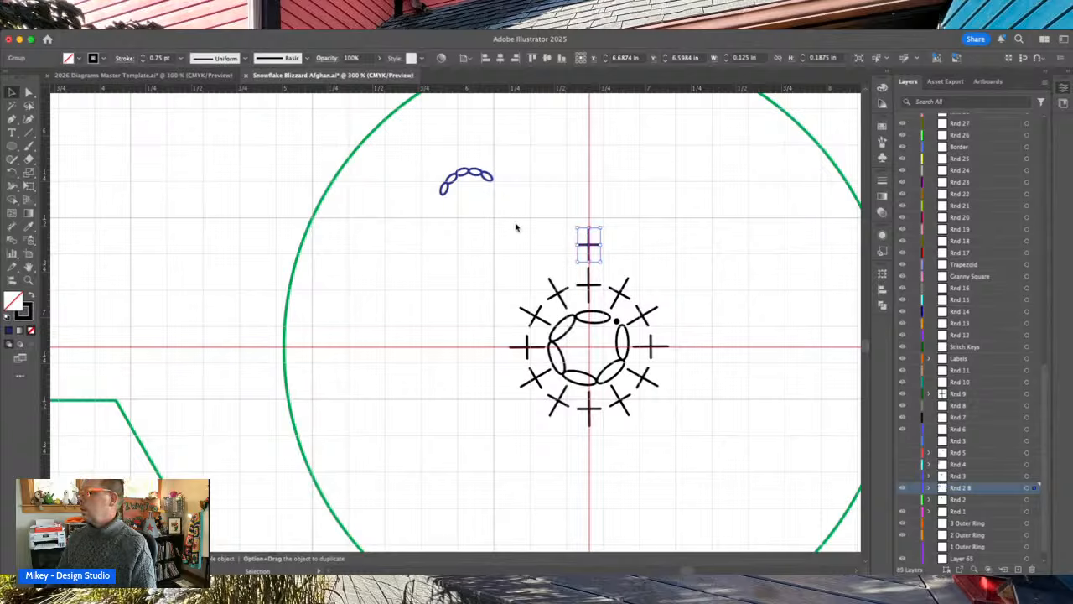
# - Change the copied single crochet's stroke colour to the same dark blue as the chain arc
pyautogui.click(694, 269)
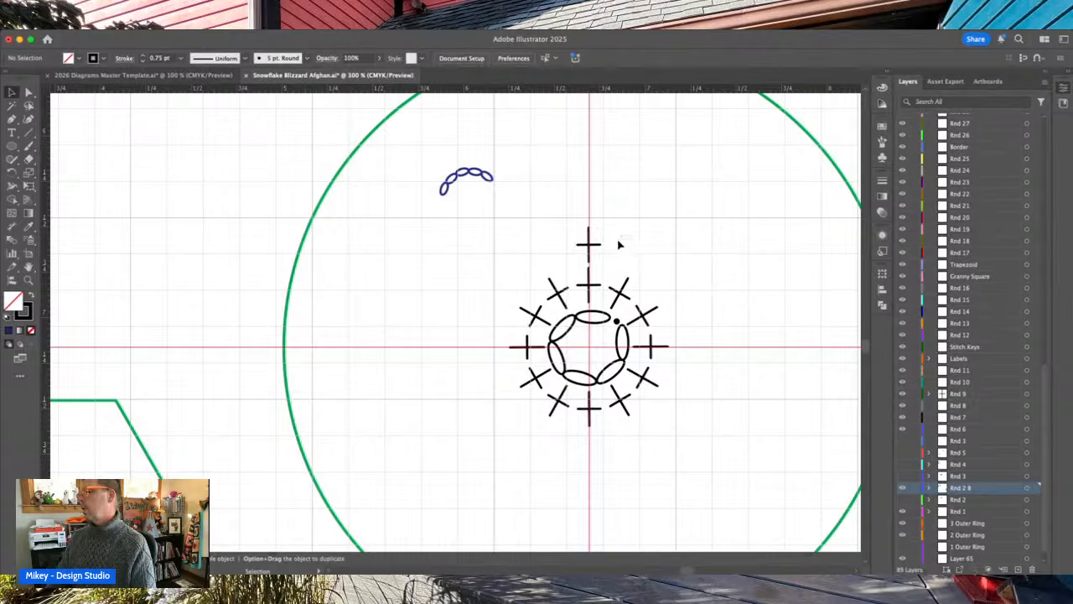
pyautogui.click(592, 245)
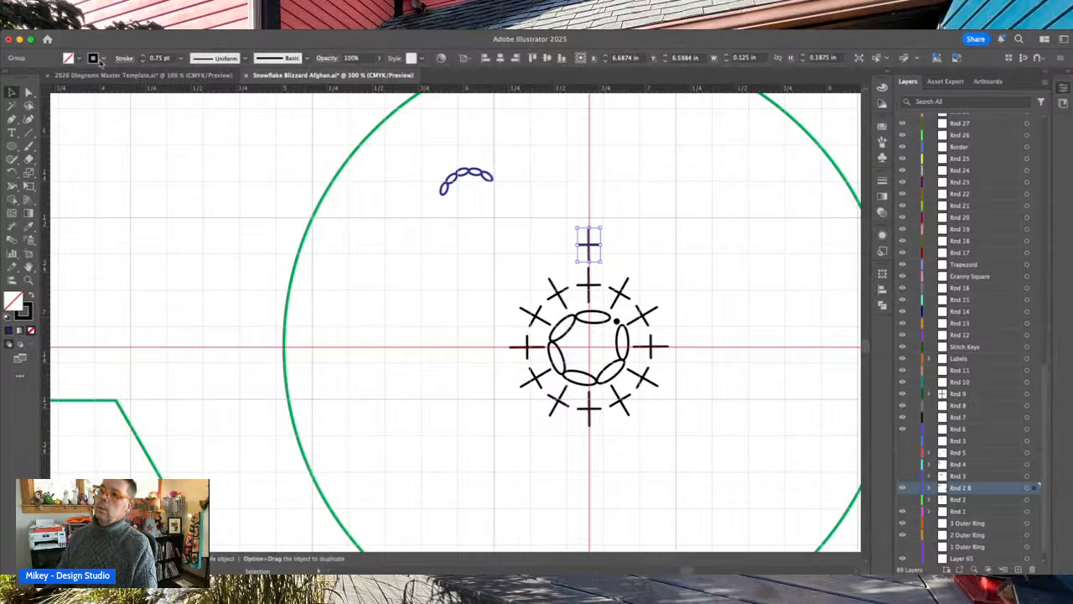
pyautogui.press(',')
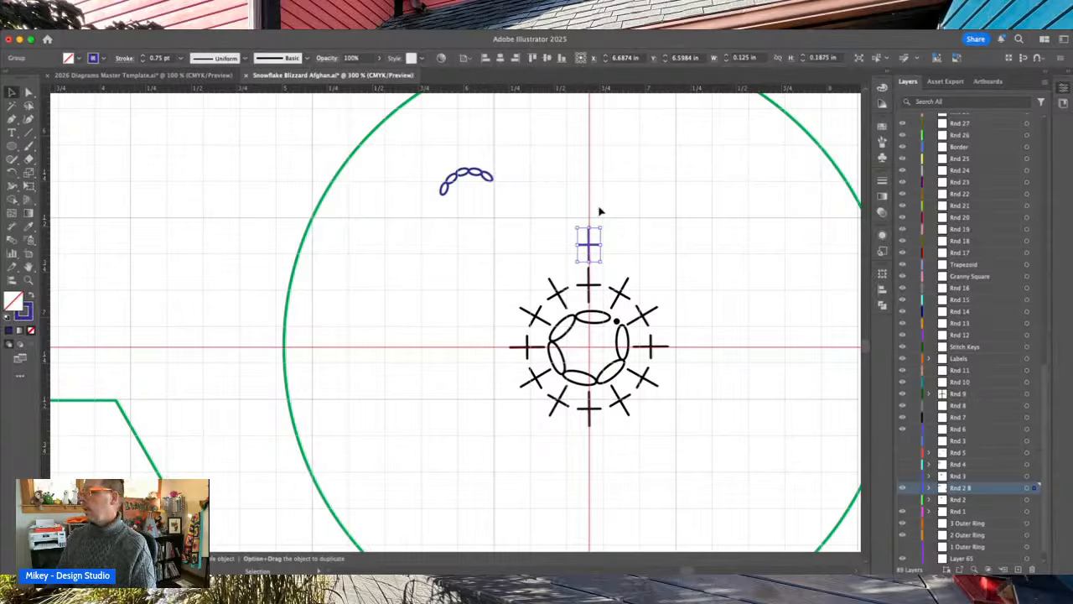
pyautogui.click(547, 234)
# - Rotate a copy of the blue single crochet counterclockwise about the ring's centre so it sits above the next Rnd 1 stitch
pyautogui.click(596, 248)
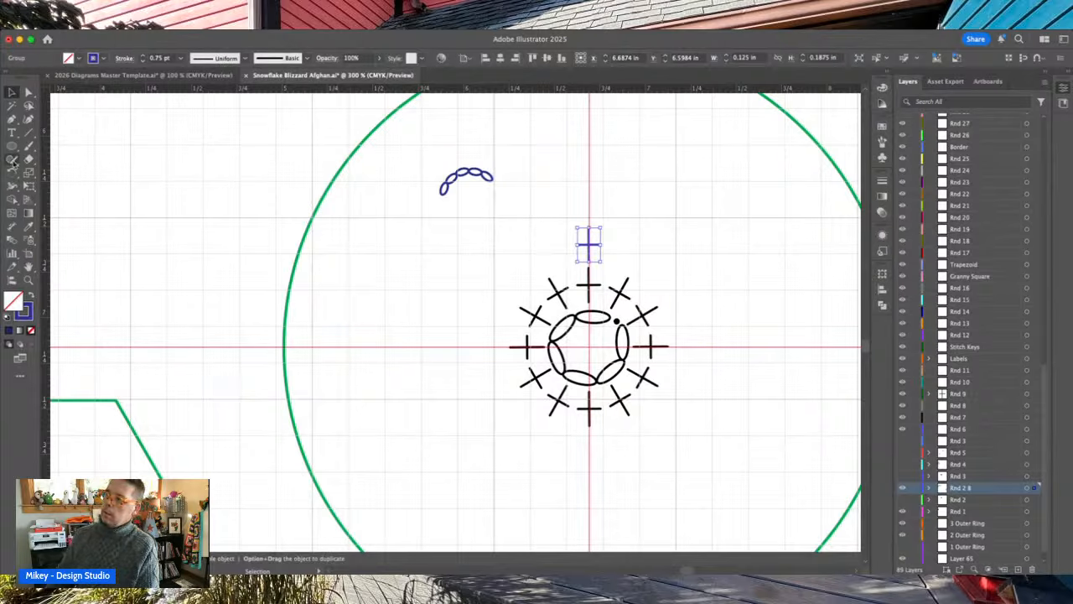
pyautogui.click(12, 173)
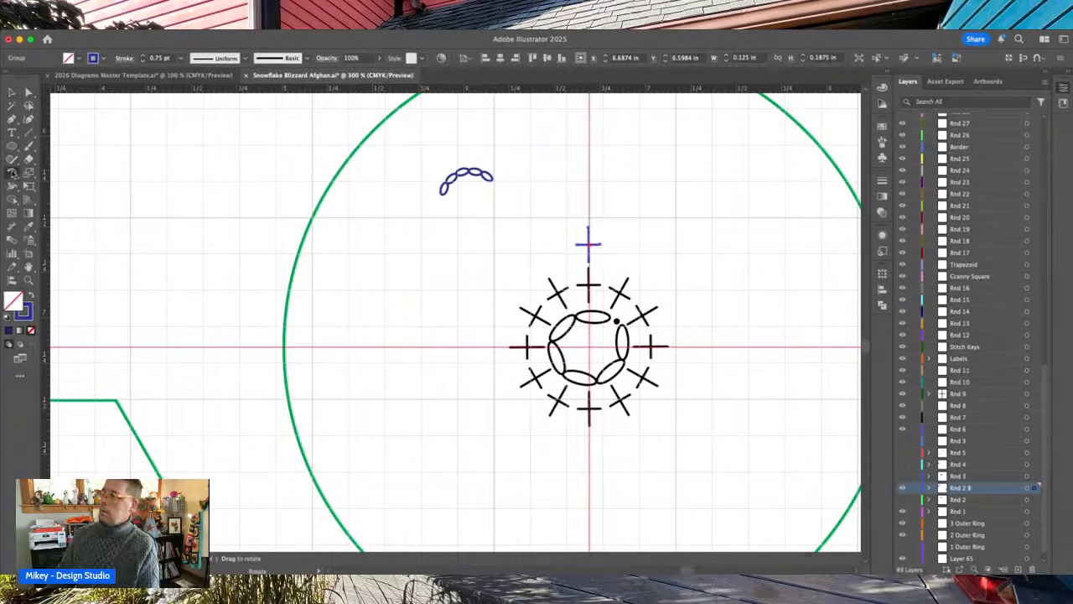
pyautogui.click(590, 346)
pyautogui.moveTo(587, 242); pyautogui.dragTo(535, 251)
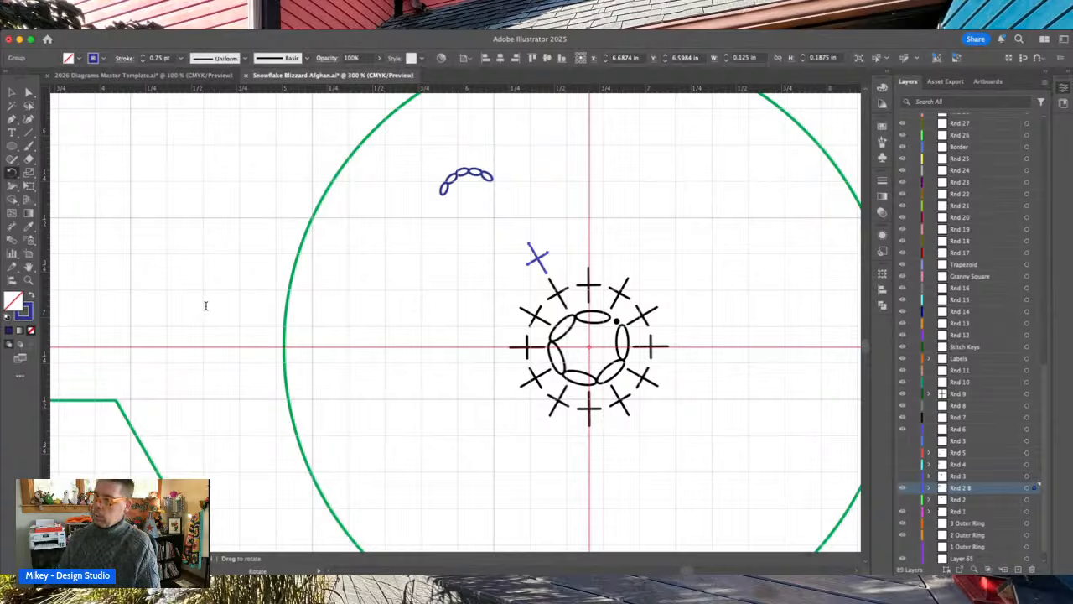
pyautogui.click(188, 373)
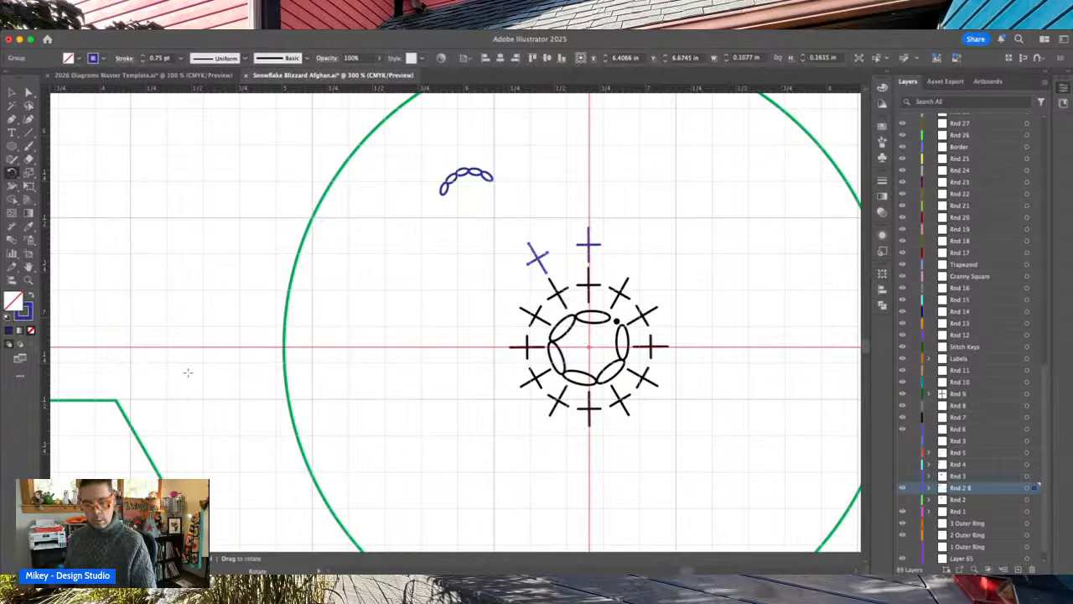
# - Repeat the rotated copy around the centre until all twelve Rnd 1 stitches have a blue single crochet outside them
pyautogui.press('v')
pyautogui.press('super+d')
pyautogui.press('super+d')
pyautogui.press('super+d')
pyautogui.press('super+d')
pyautogui.press('super+d')
pyautogui.press('super+d')
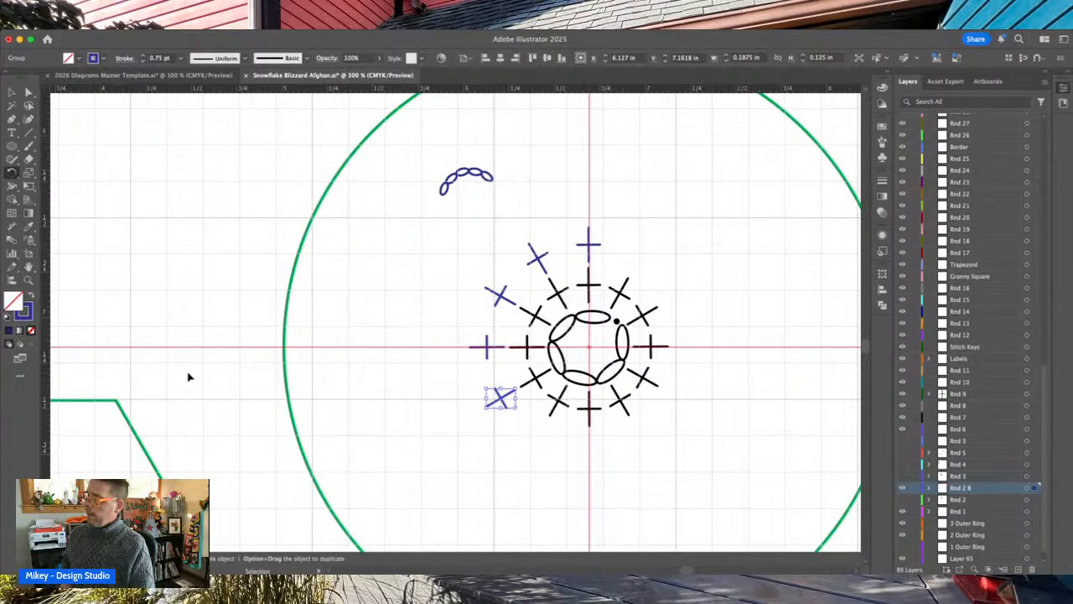
pyautogui.press('super+d')
pyautogui.press('super+d')
pyautogui.press('super+d')
pyautogui.press('super+d')
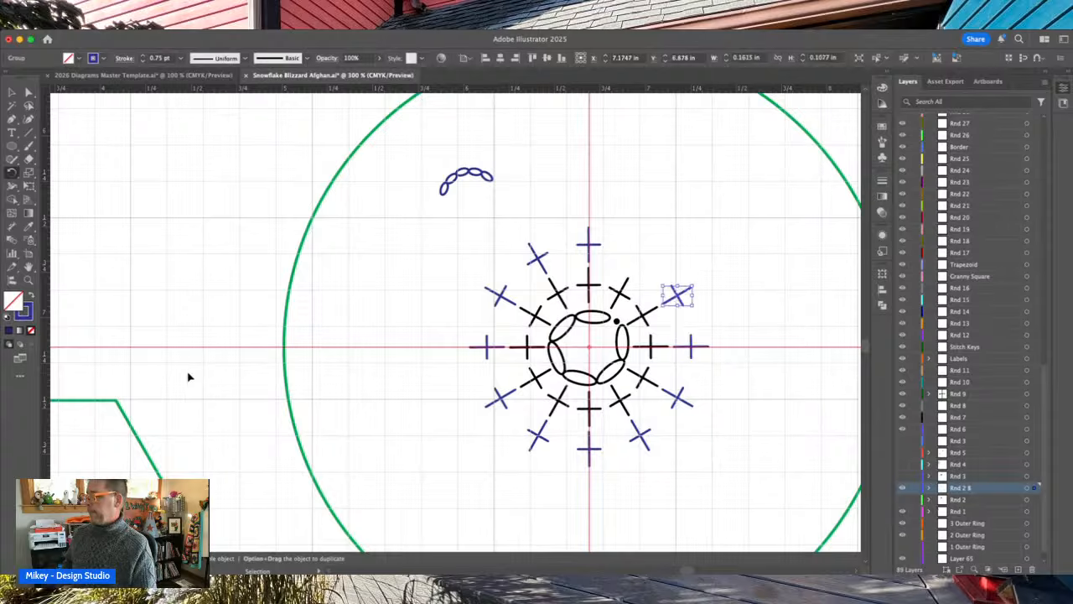
pyautogui.press('r')
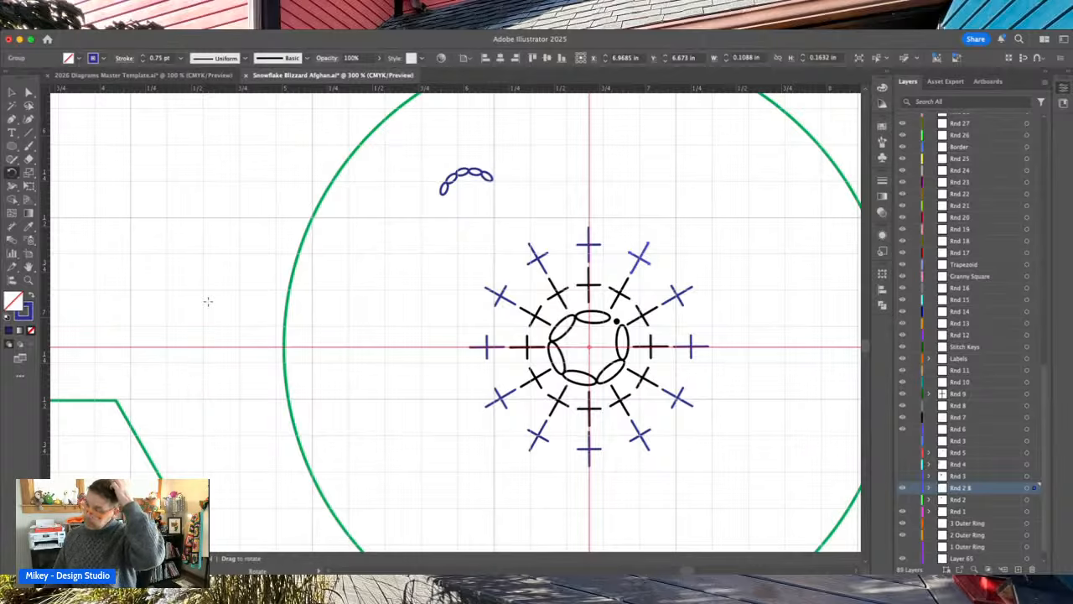
pyautogui.click(11, 91)
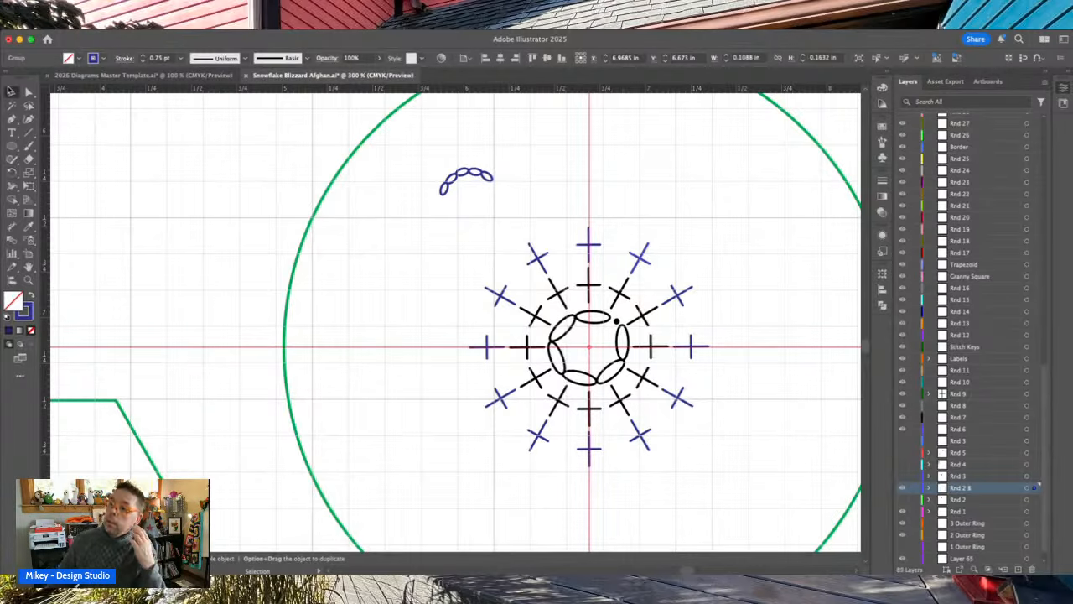
pyautogui.click(635, 123)
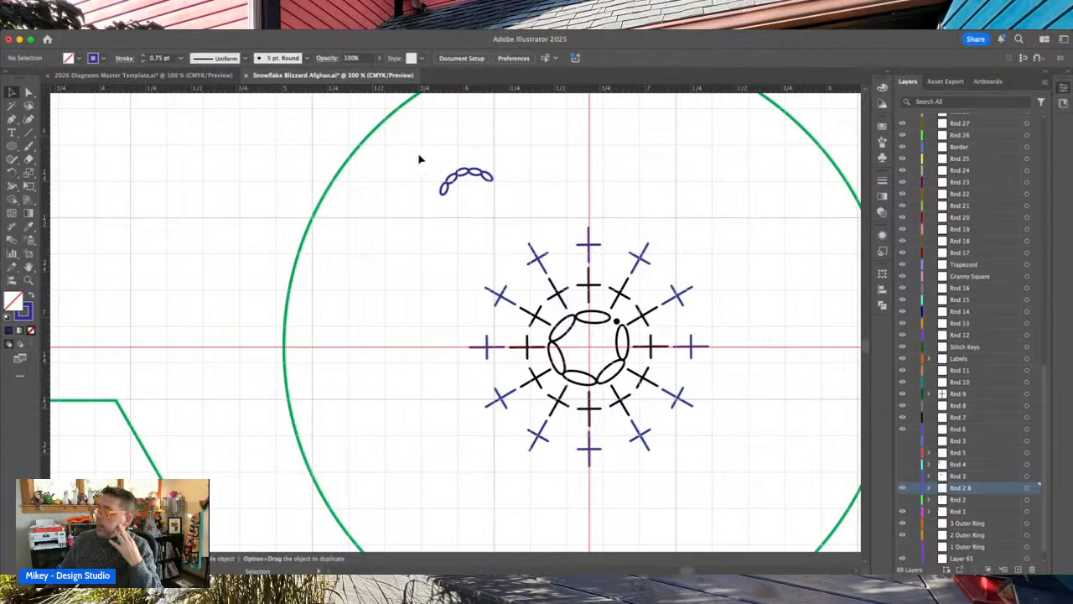
# - Move the chain arc so it bridges the top blue single crochet and its neighbour on the left
pyautogui.click(487, 183)
pyautogui.moveTo(464, 178); pyautogui.dragTo(555, 221)
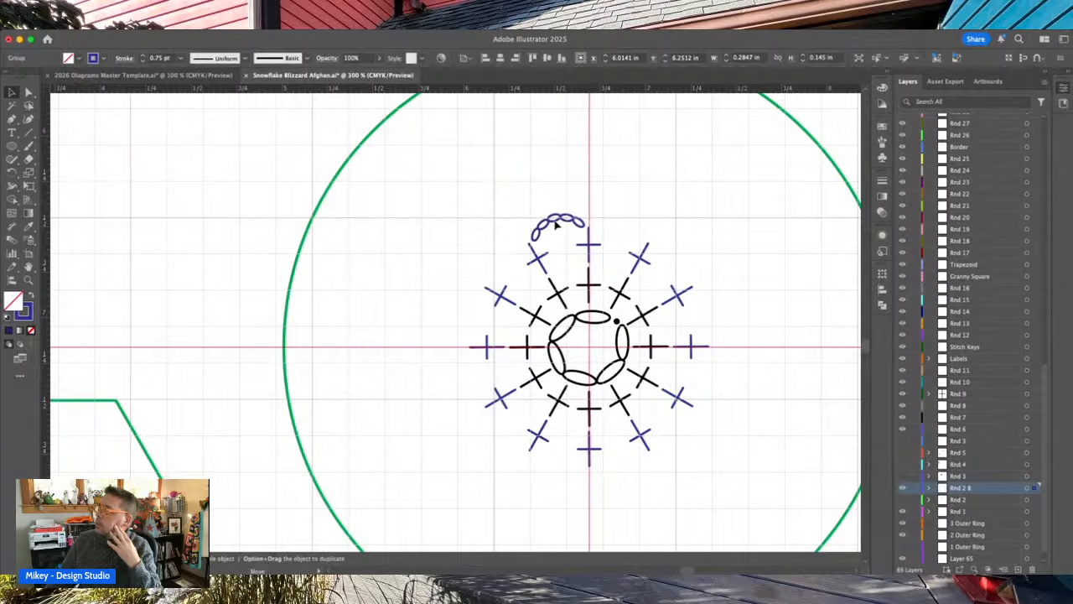
pyautogui.click(669, 216)
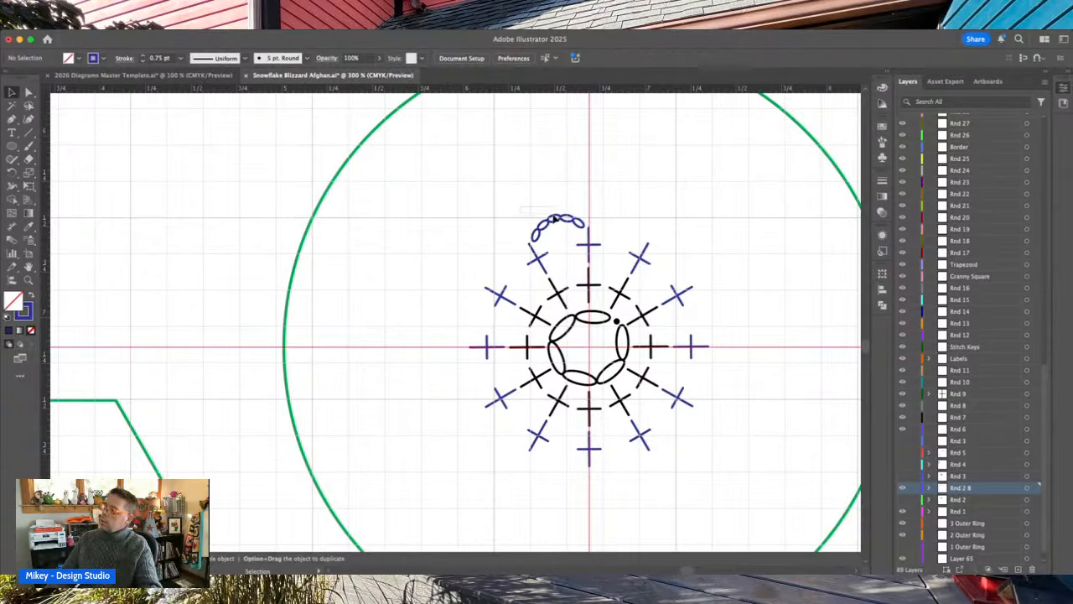
# - Rotate a copy of the chain arc counterclockwise about the ring's centre, leaving one gap between stitches empty
pyautogui.click(573, 226)
pyautogui.scroll(-3, 553, 239)
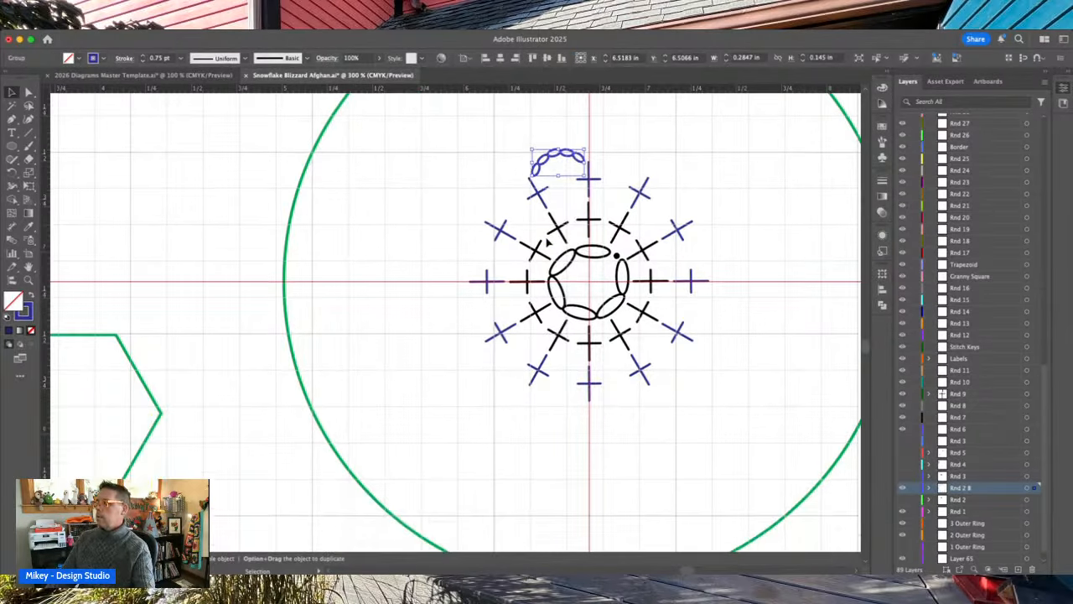
pyautogui.click(13, 172)
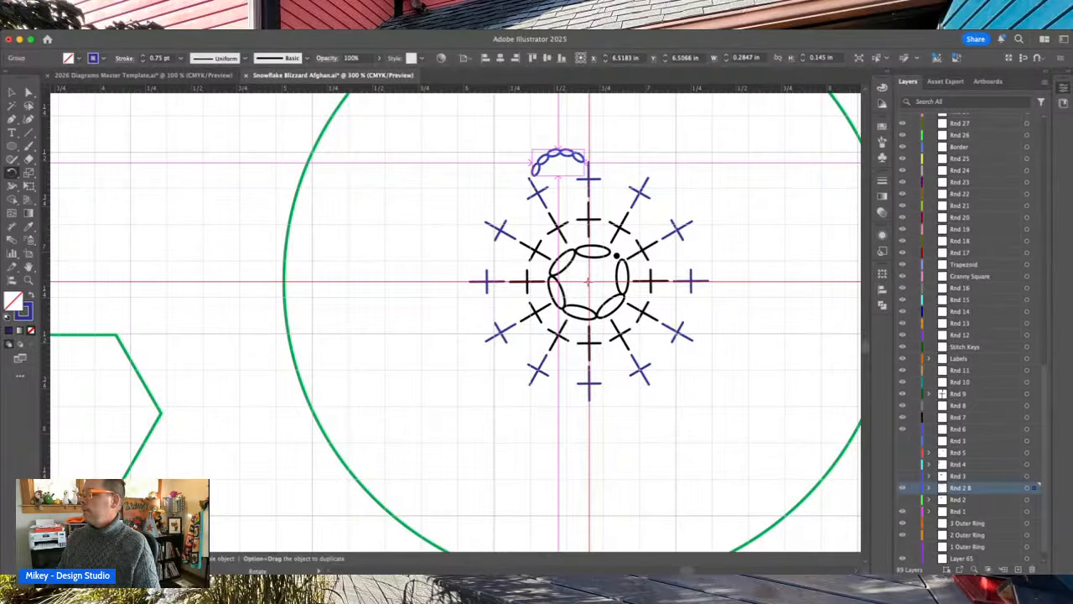
pyautogui.keyDown('alt'); pyautogui.click(589, 281); pyautogui.keyUp('alt')
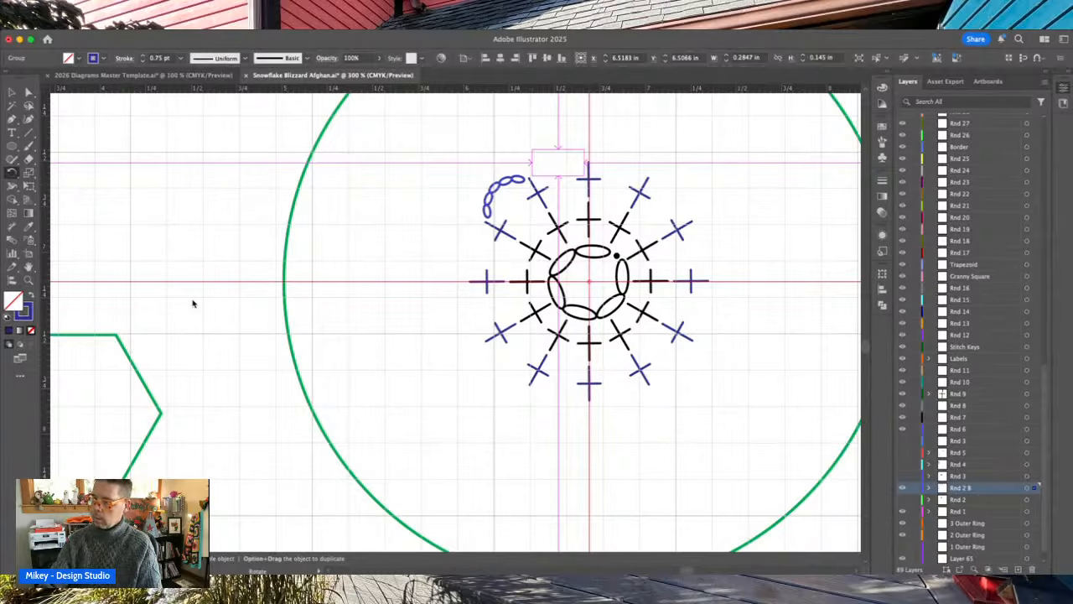
pyautogui.moveTo(192, 303); pyautogui.dragTo(173, 378)
# - Repeat the rotated chain arc around the centre so that six arcs bridge every second gap between the blue single crochets
pyautogui.press('v')
pyautogui.press('super+d')
pyautogui.press('super+d')
pyautogui.press('super+d')
pyautogui.press('super+d')
pyautogui.click(901, 500)
pyautogui.click(901, 501)
pyautogui.click(13, 94)
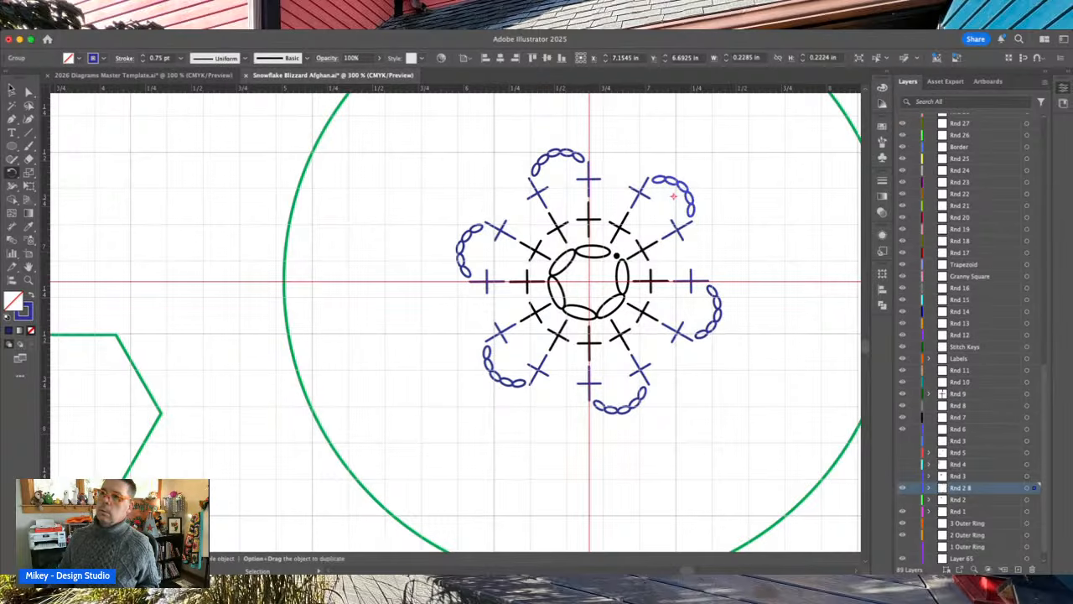
pyautogui.click(471, 185)
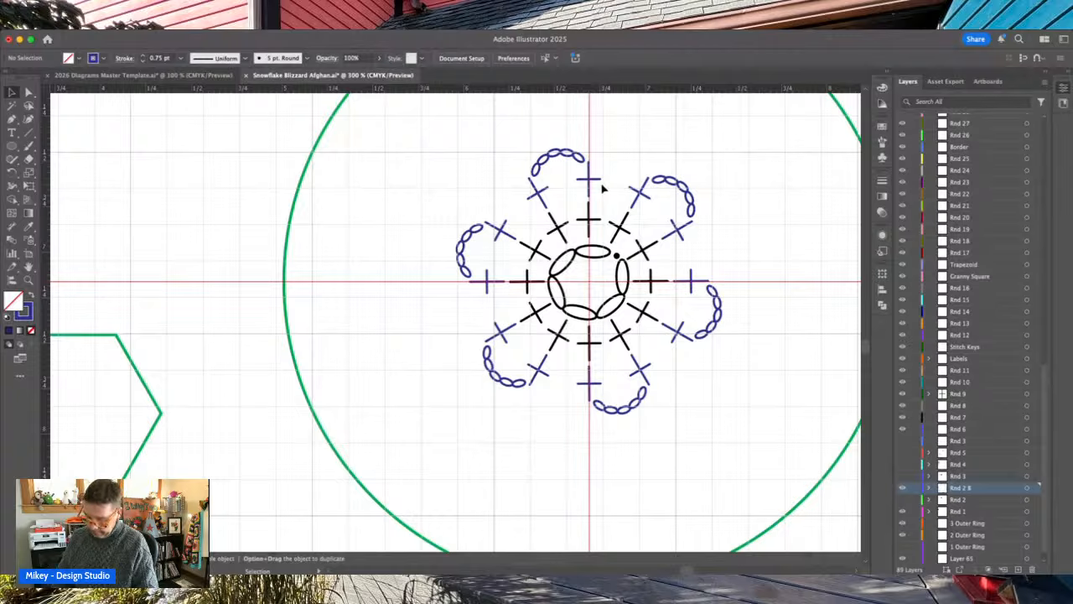
# - Show the Rnd 3 layer, move its upper-left petal outside the green circle, and add a layer named Rnd 3 B
pyautogui.click(904, 476)
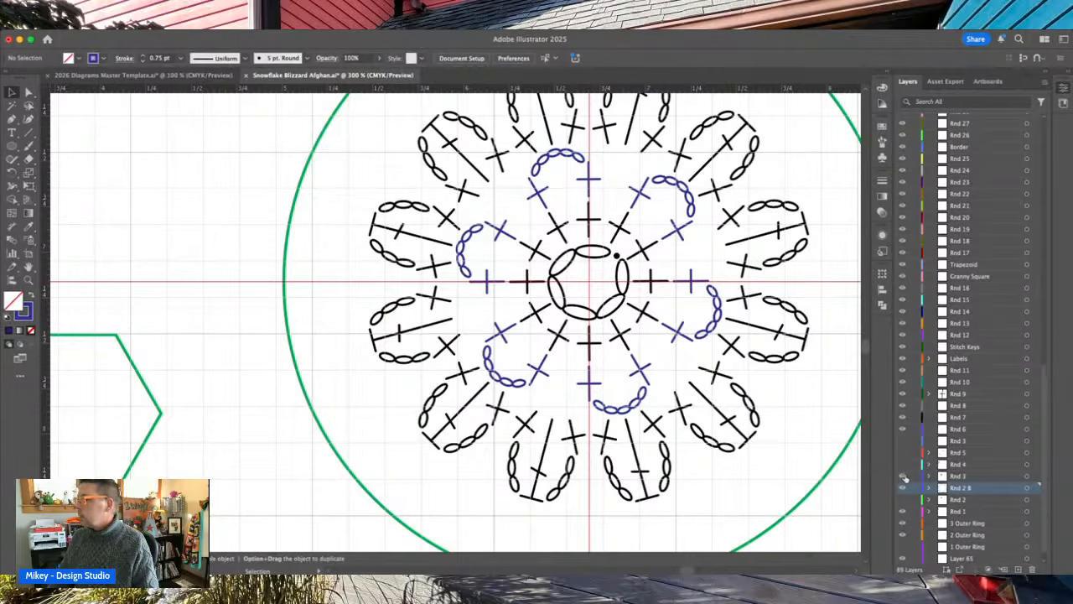
pyautogui.moveTo(383, 112); pyautogui.dragTo(238, 214)
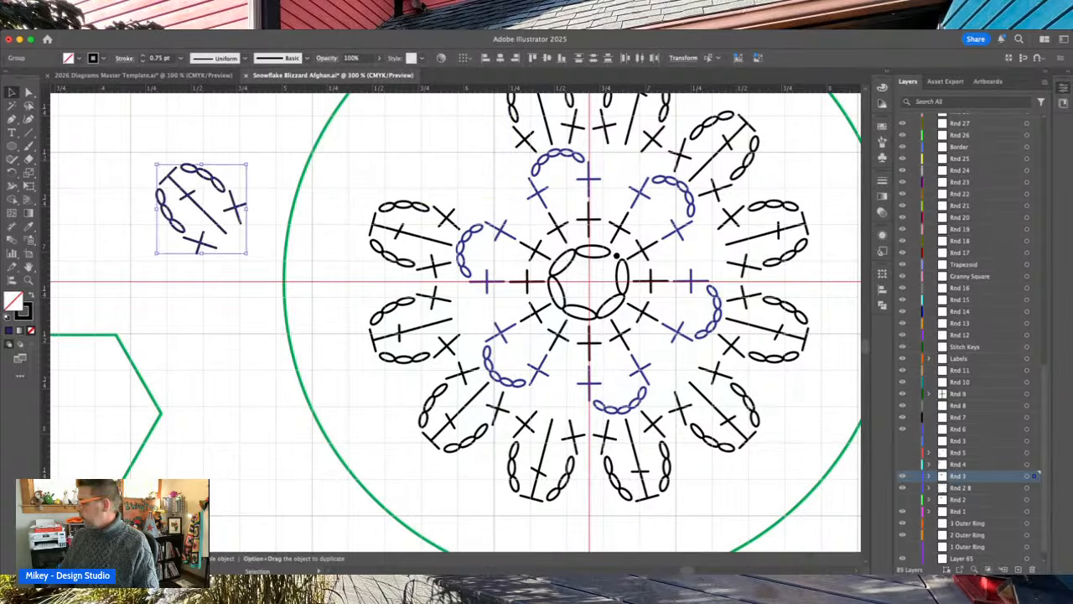
pyautogui.click(1019, 569)
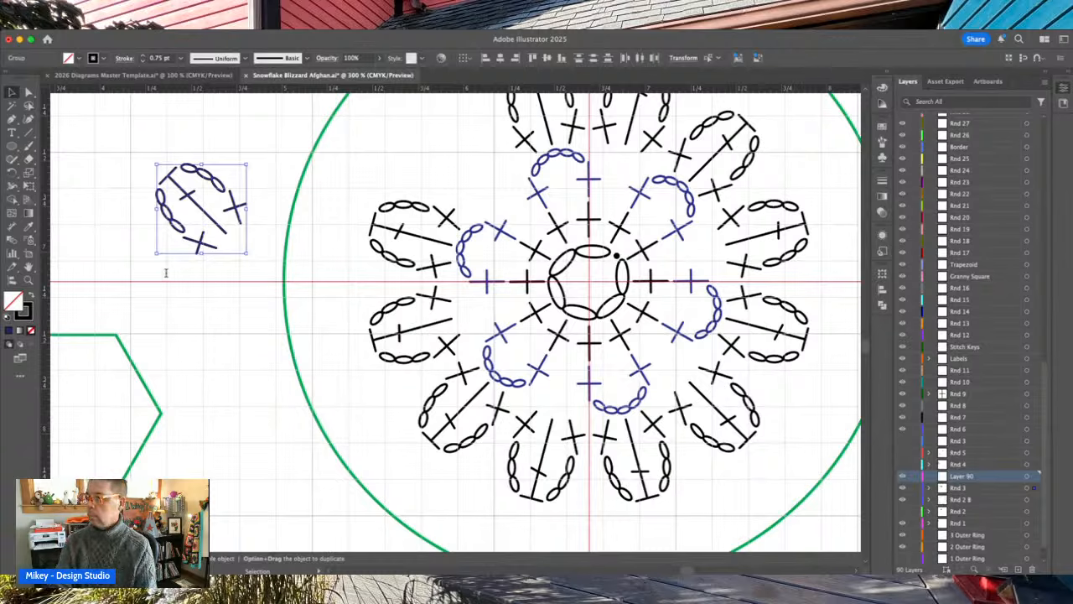
pyautogui.write('Rnd 3 B')
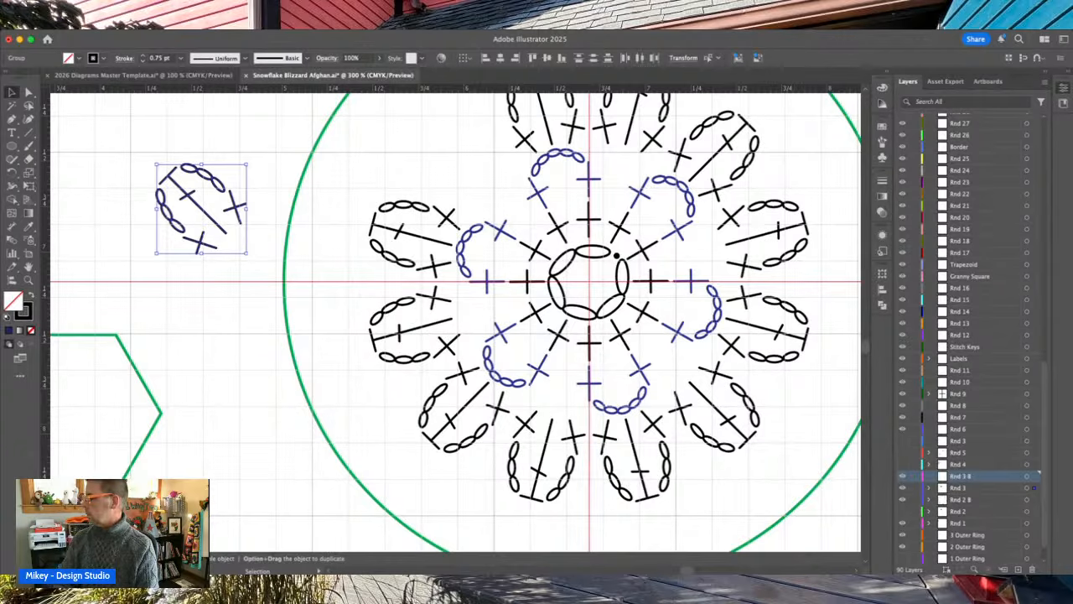
# - Transfer the separated petal from Rnd 3 to the Rnd 3 B layer and hide Rnd 3
pyautogui.click(902, 489)
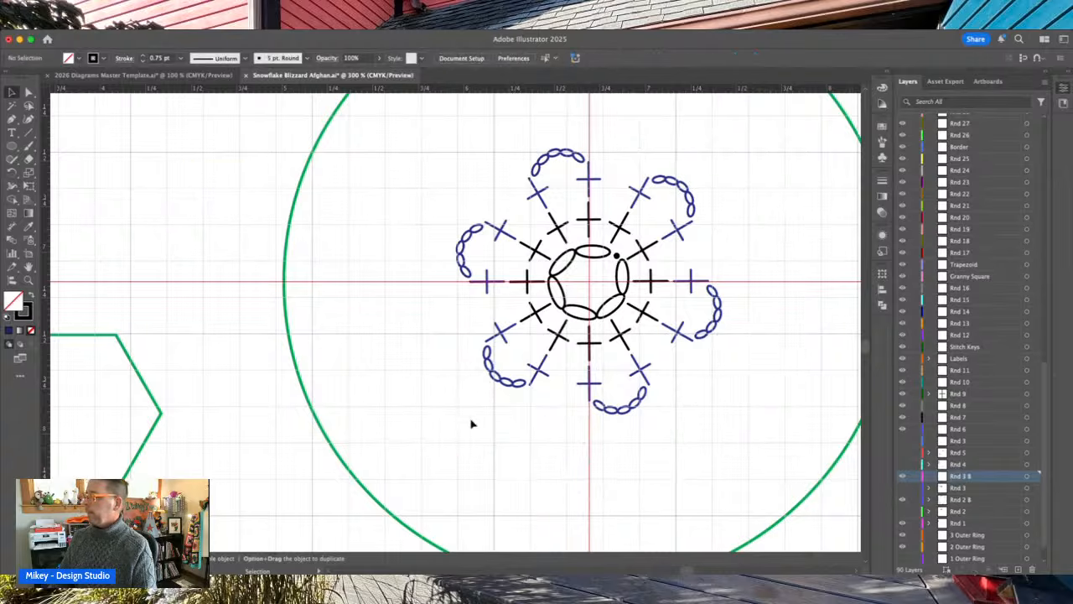
pyautogui.click(902, 489)
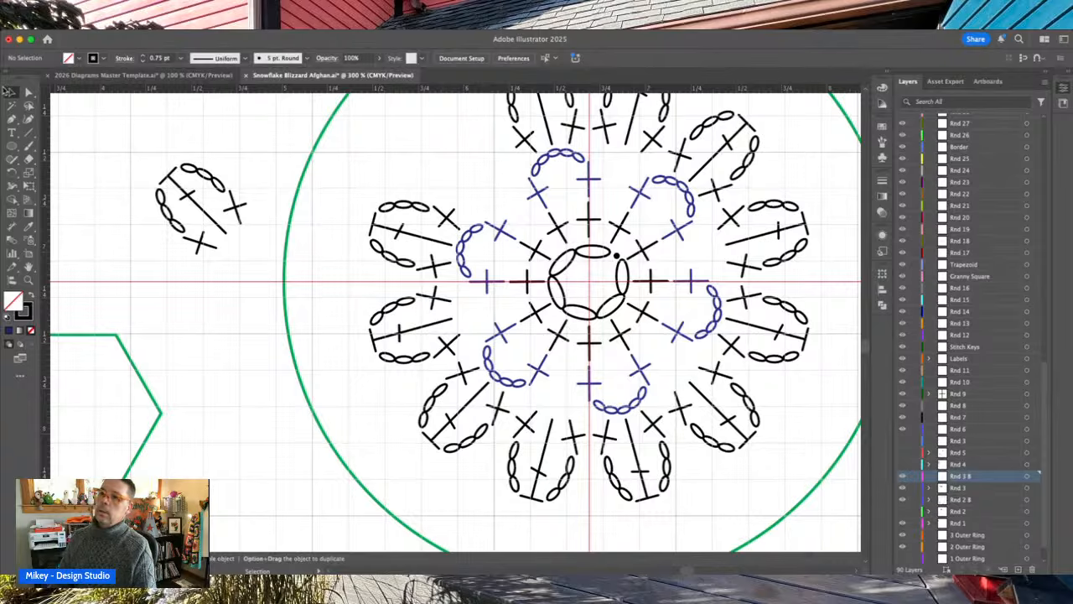
pyautogui.moveTo(125, 149); pyautogui.dragTo(243, 267)
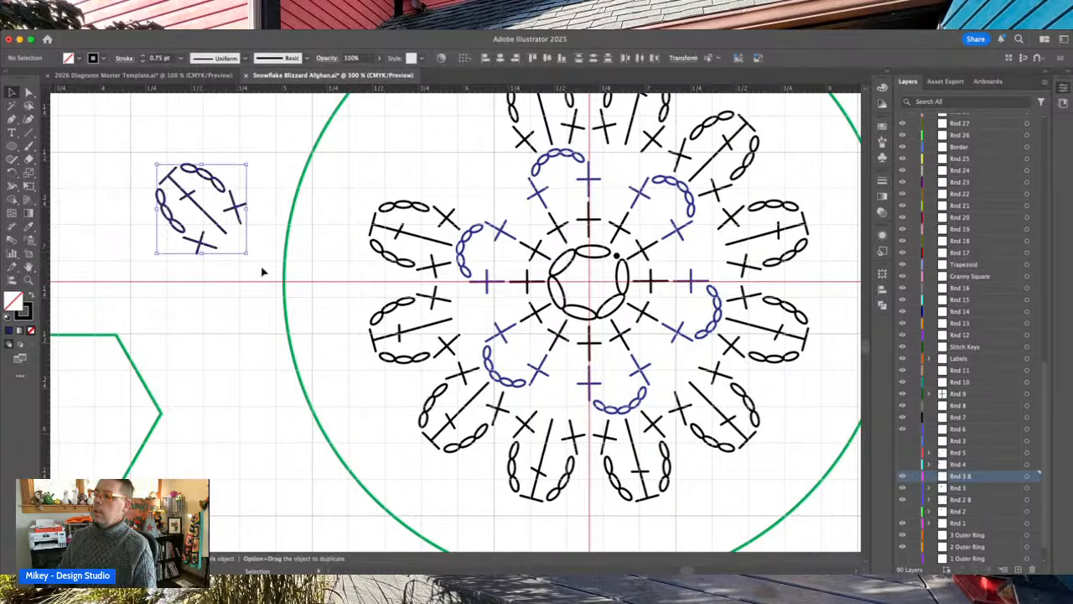
pyautogui.click(961, 475)
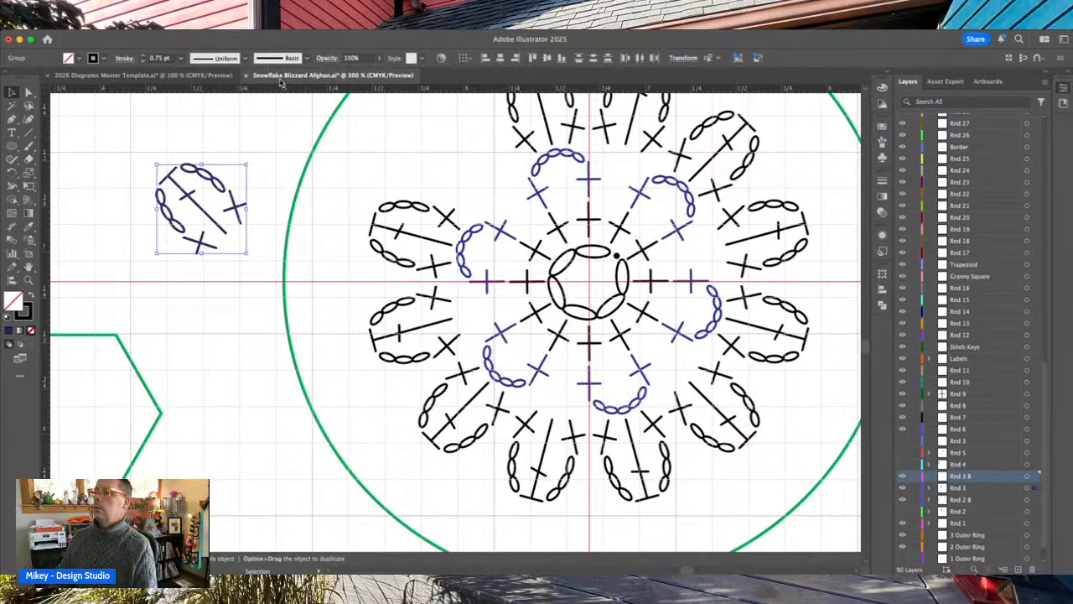
pyautogui.click(338, 129)
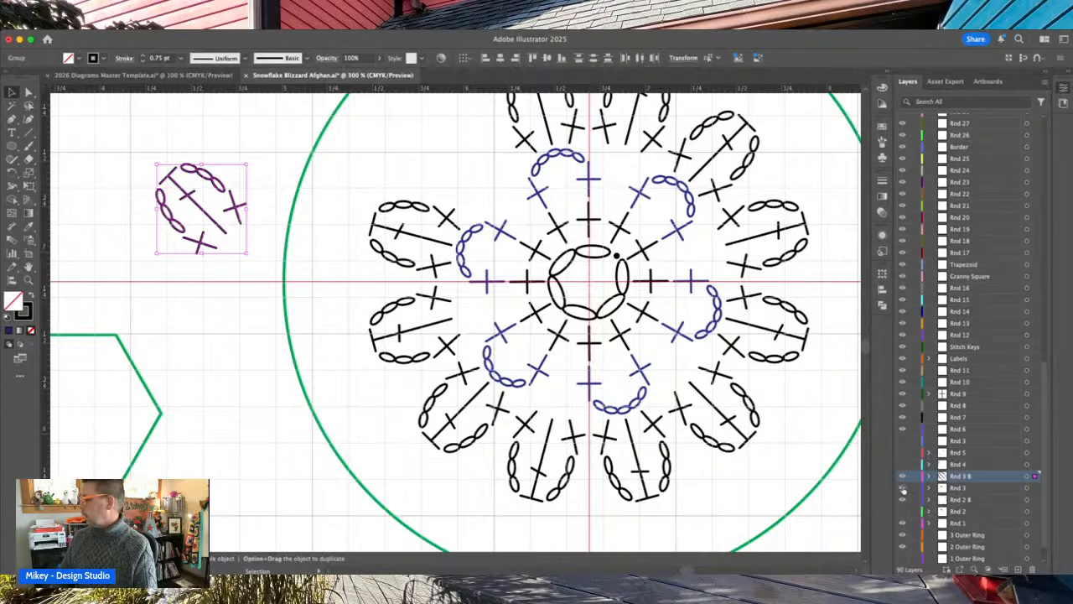
pyautogui.click(903, 487)
# - Try to group the Rnd 1 and Rnd 2 B stitches and rotate them clockwise to centre a chain arc at the top
pyautogui.scroll(3, 263, 314)
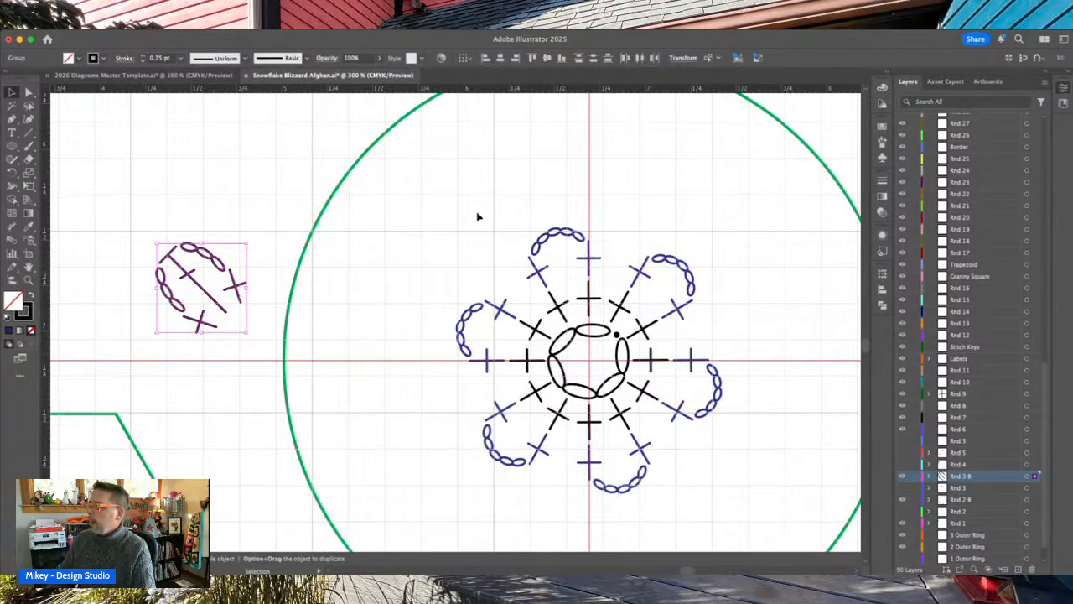
pyautogui.click(741, 511)
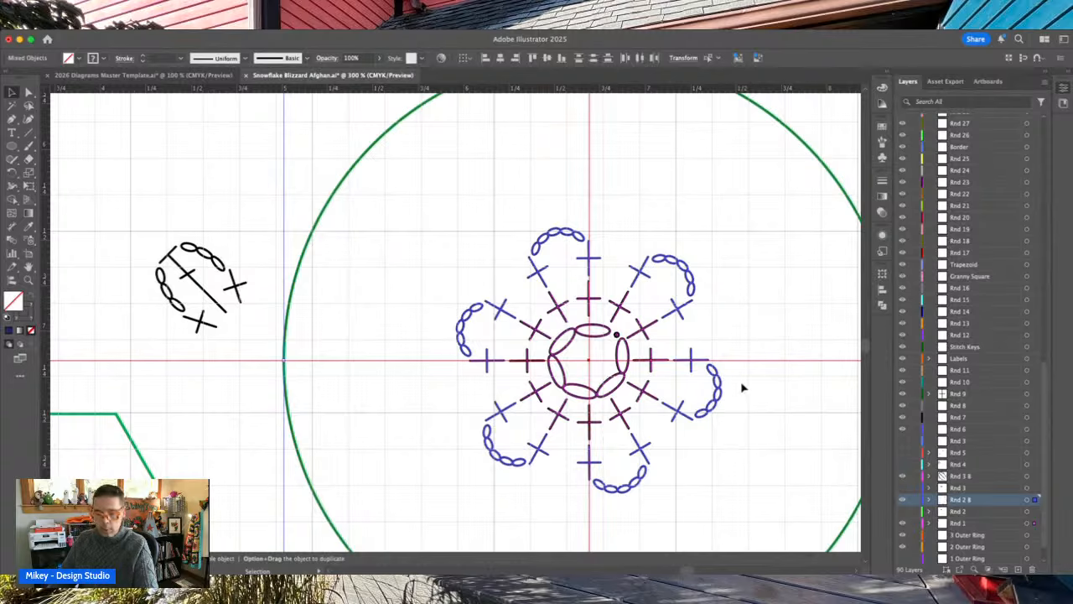
pyautogui.press('super+g')
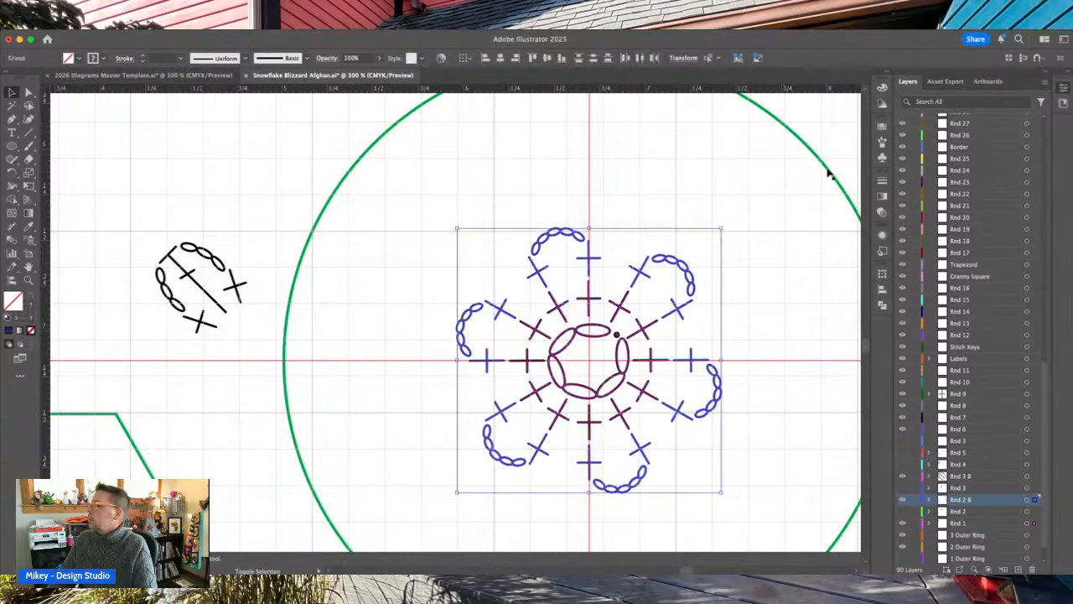
pyautogui.moveTo(723, 223); pyautogui.dragTo(752, 260)
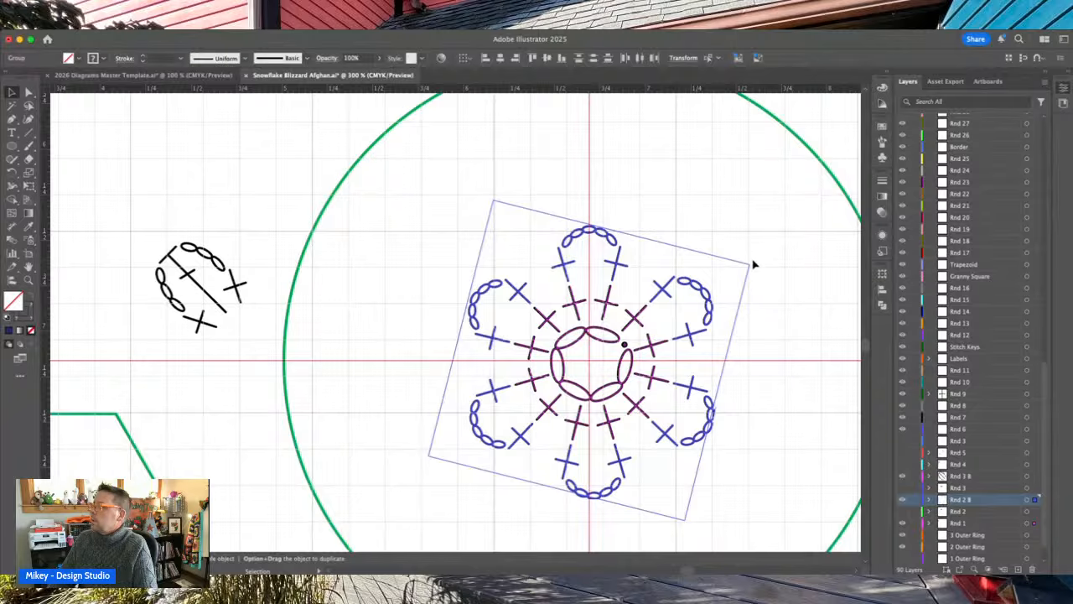
pyautogui.press('super+z')
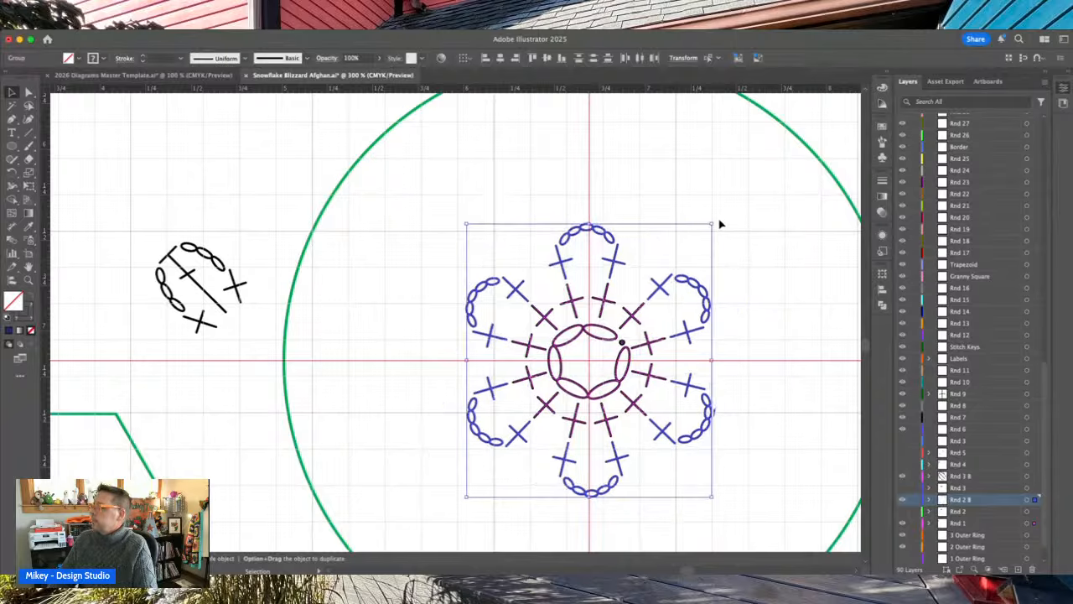
pyautogui.moveTo(716, 219); pyautogui.dragTo(723, 224)
pyautogui.press('super+z')
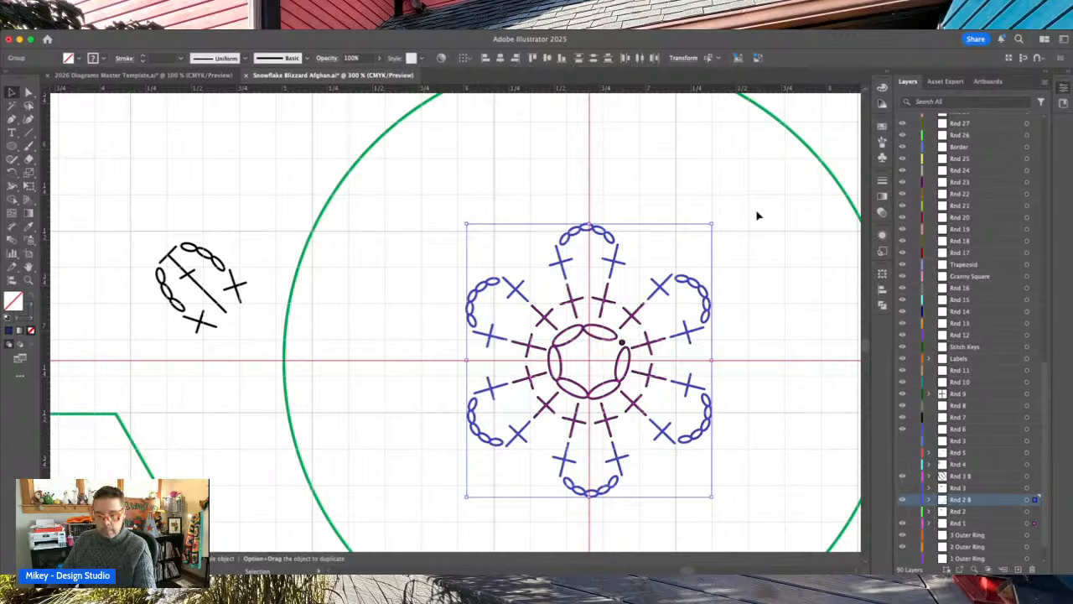
pyautogui.press('super+z')
# - Rotate the inner stitches together with the green circle clockwise until one blue chain arc is centred on the vertical guide
pyautogui.click(759, 216)
pyautogui.moveTo(319, 189); pyautogui.dragTo(709, 407)
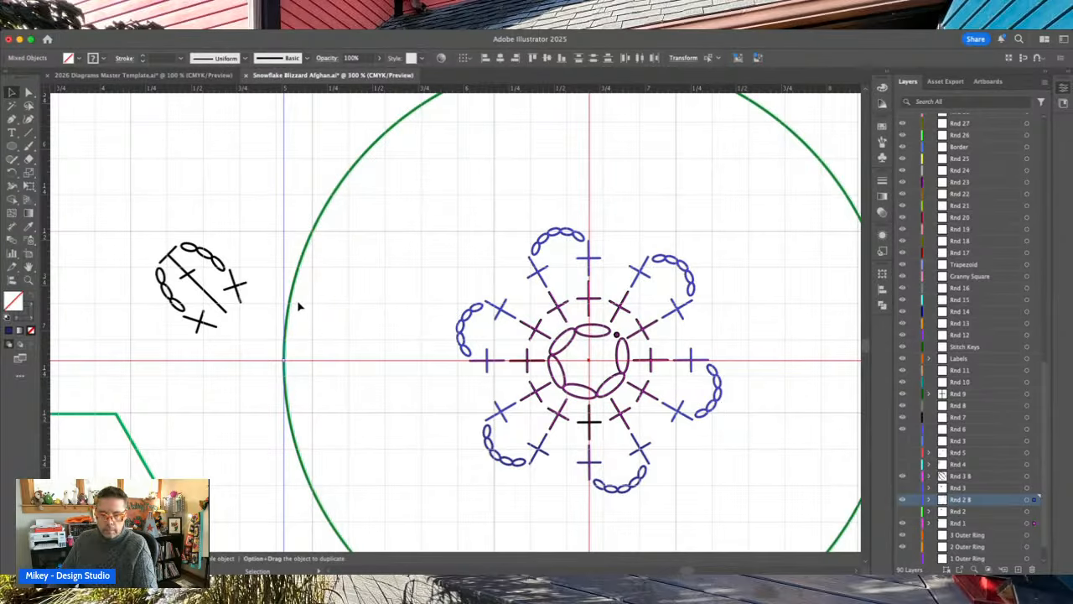
pyautogui.keyDown('shift'); pyautogui.click(308, 248); pyautogui.keyUp('shift')
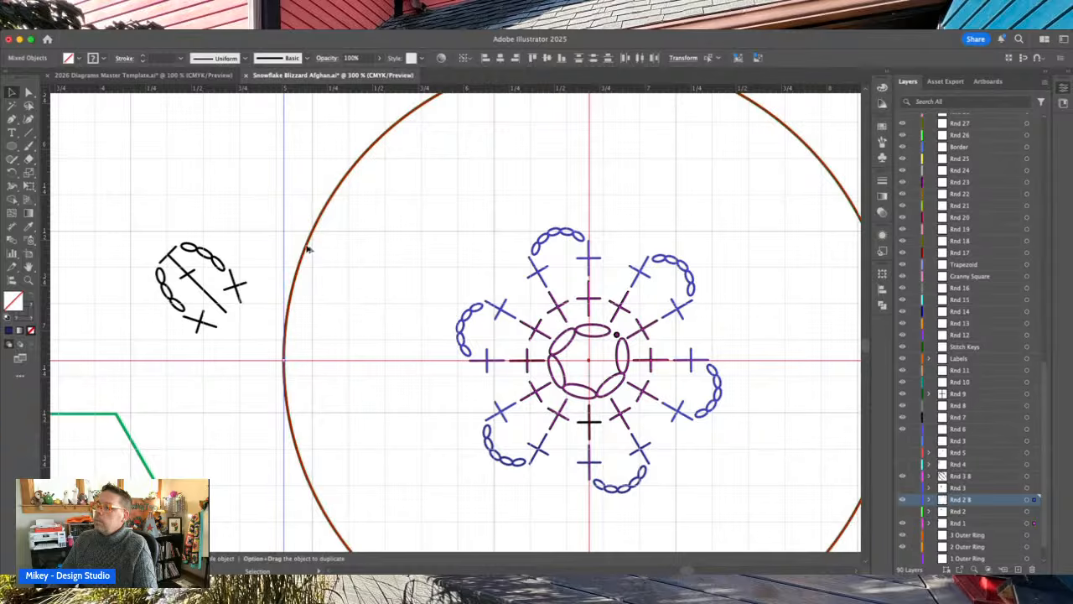
pyautogui.scroll(3, 680, 281)
pyautogui.hscroll(5, 677, 280)
pyautogui.scroll(1, 677, 280)
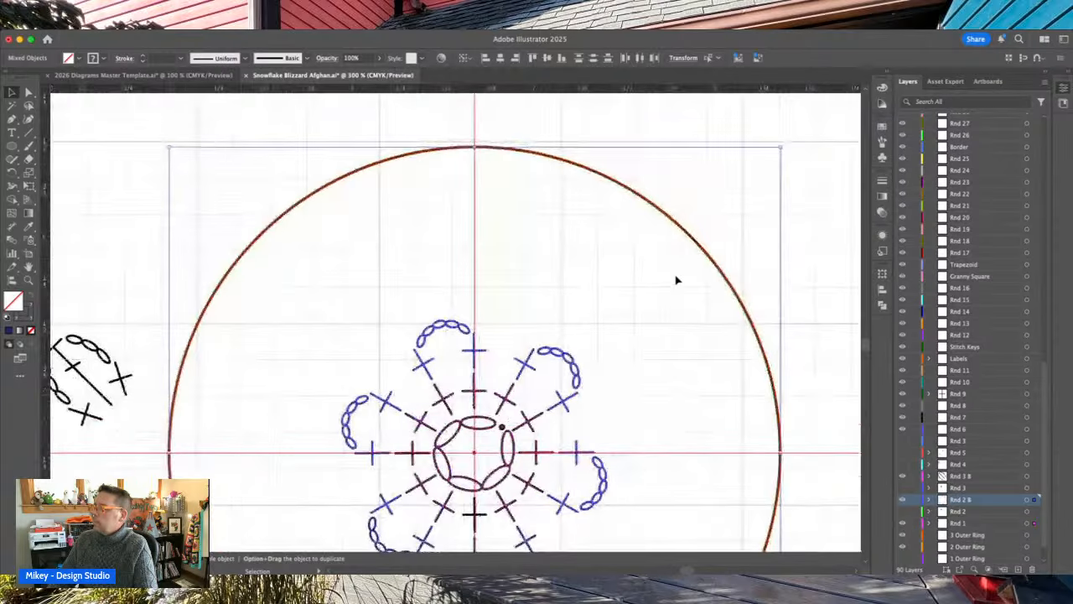
pyautogui.moveTo(784, 142); pyautogui.dragTo(853, 225)
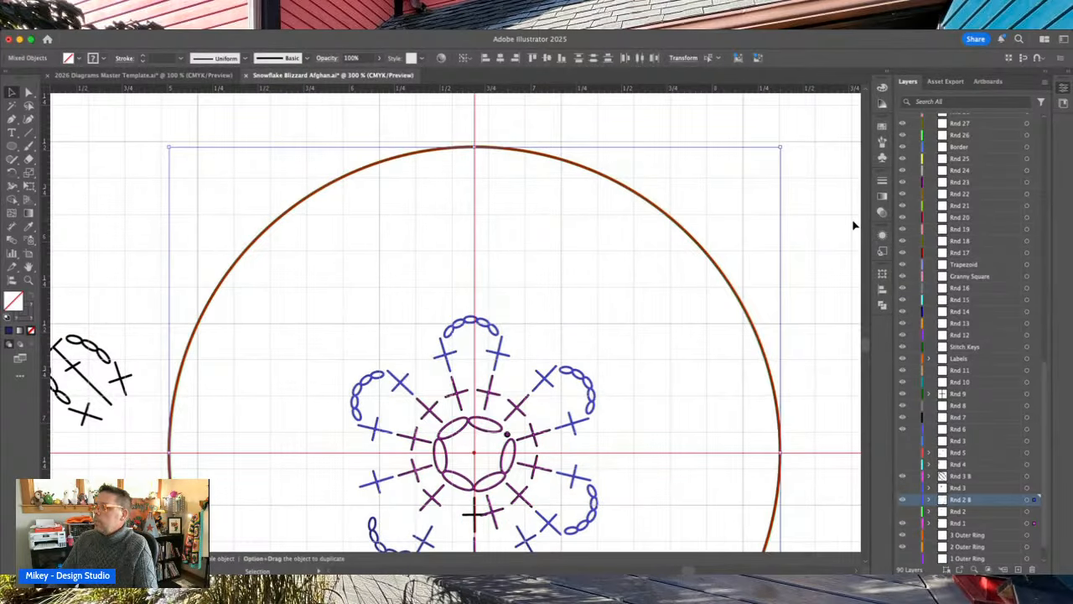
pyautogui.moveTo(786, 141); pyautogui.dragTo(798, 150)
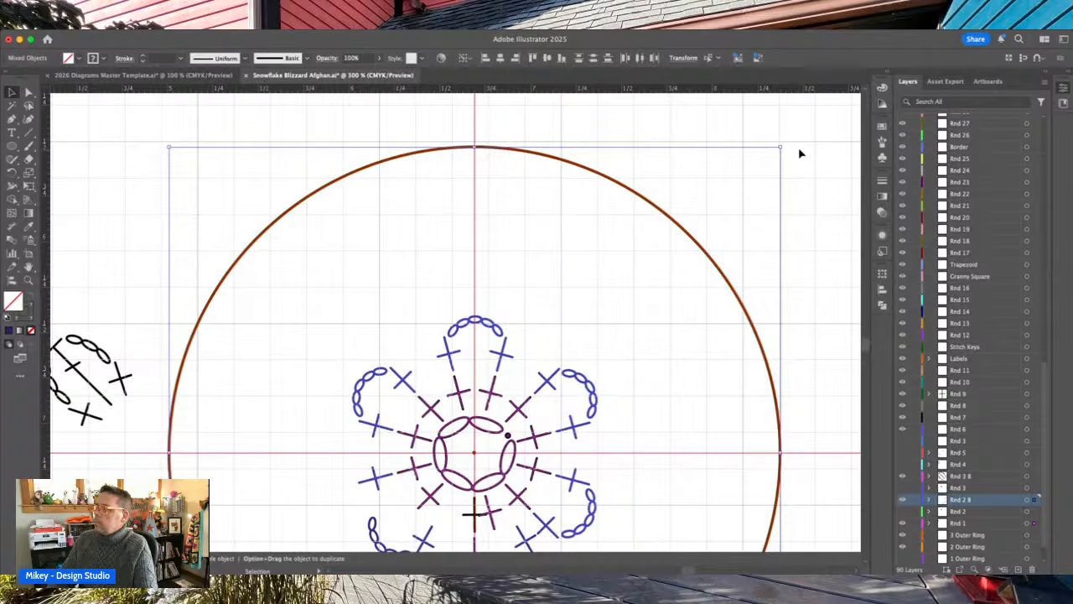
pyautogui.click(802, 312)
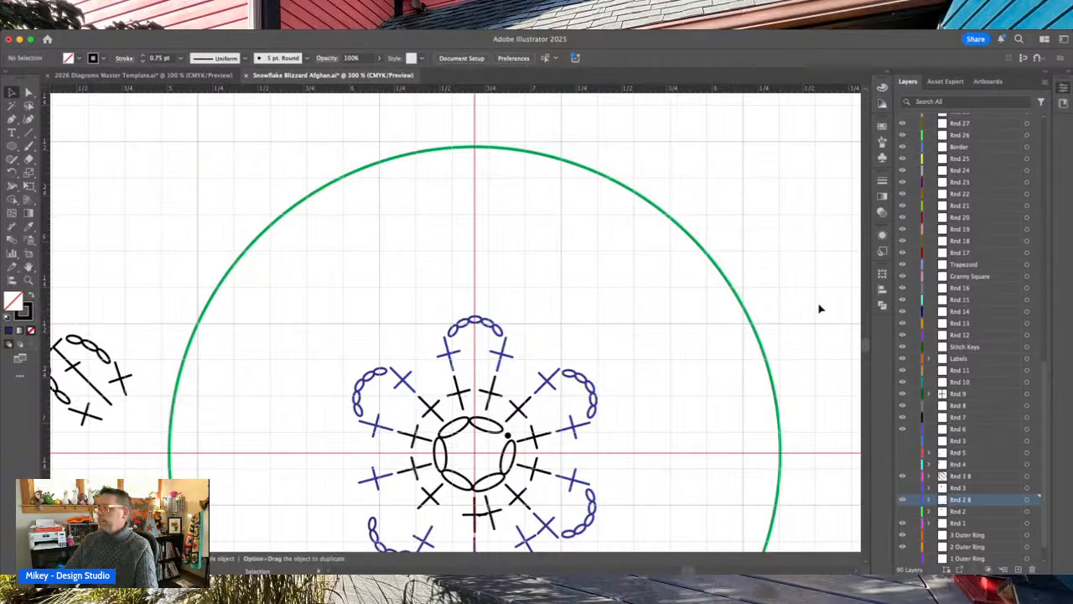
# - Place the separated petal upright above the top chain arc, centred on the vertical guide, and compare its position with Rnd 3
pyautogui.scroll(-2, 797, 314)
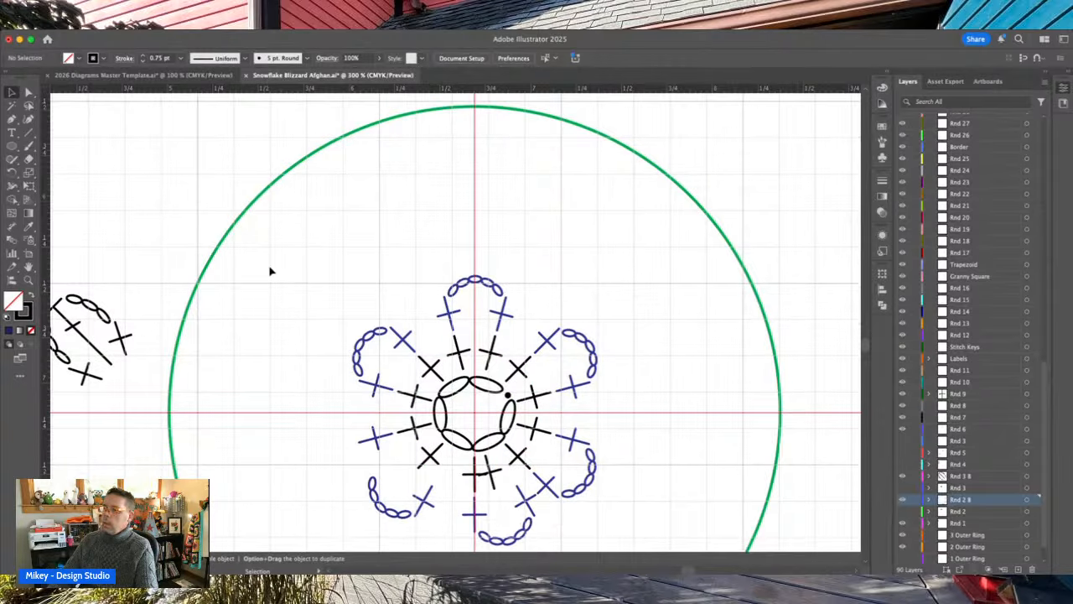
pyautogui.click(84, 374)
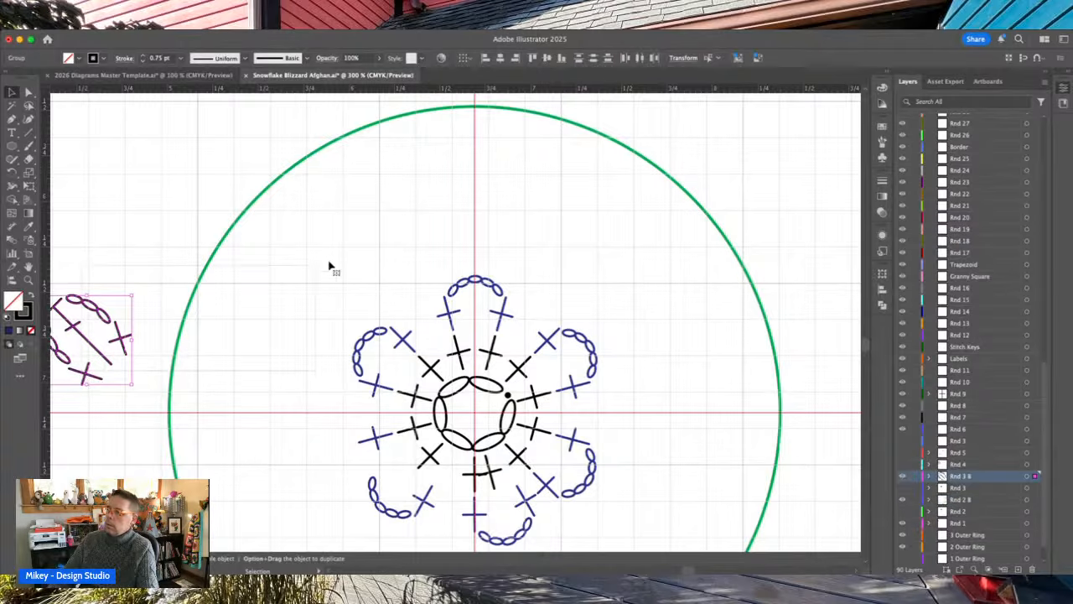
pyautogui.moveTo(103, 310); pyautogui.dragTo(510, 238)
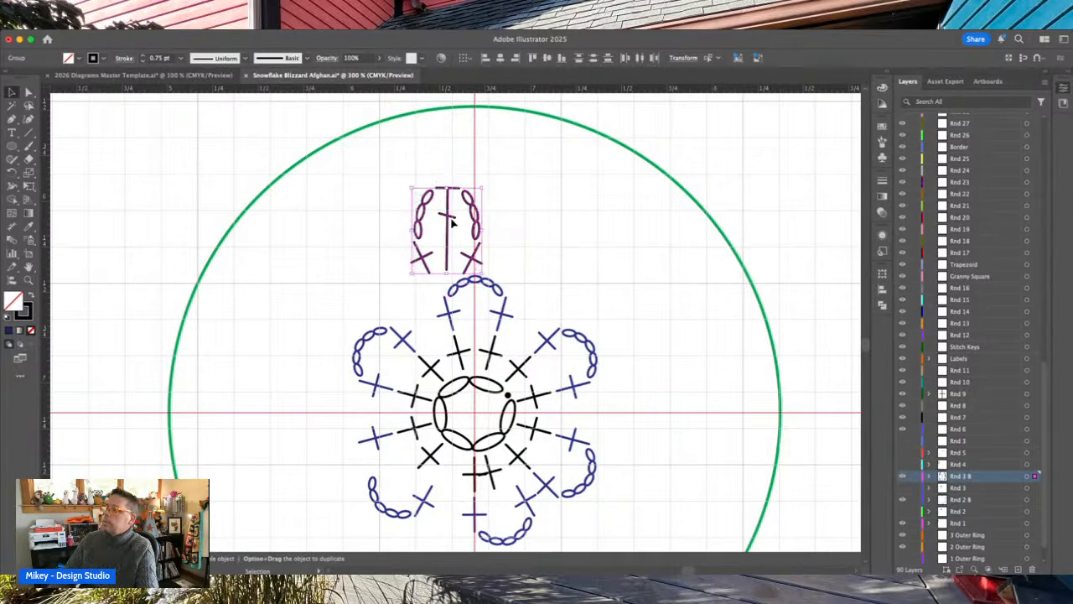
pyautogui.moveTo(448, 220); pyautogui.dragTo(476, 218)
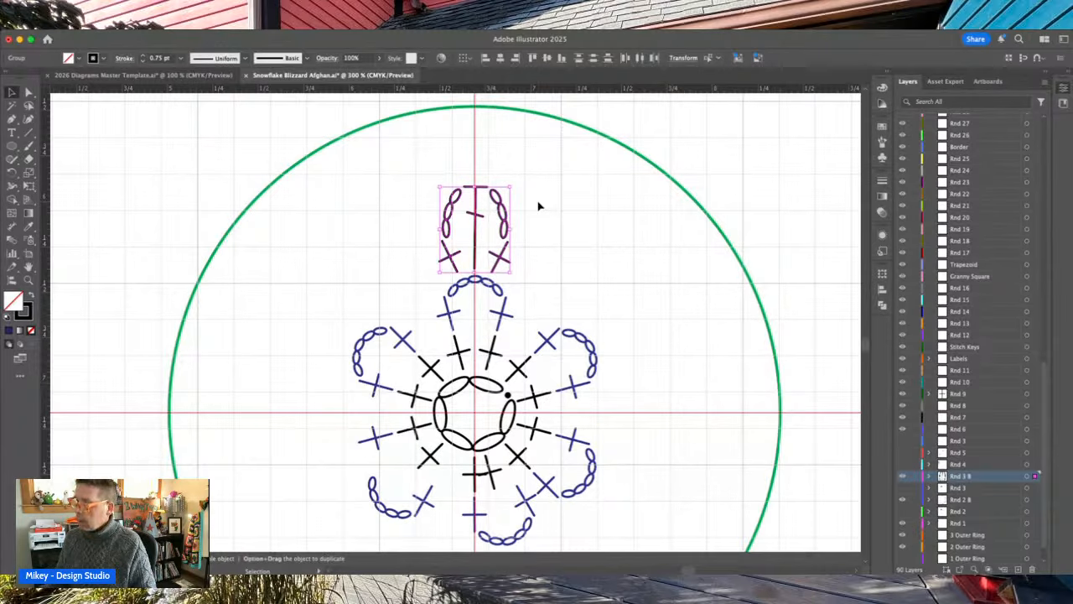
pyautogui.click(902, 489)
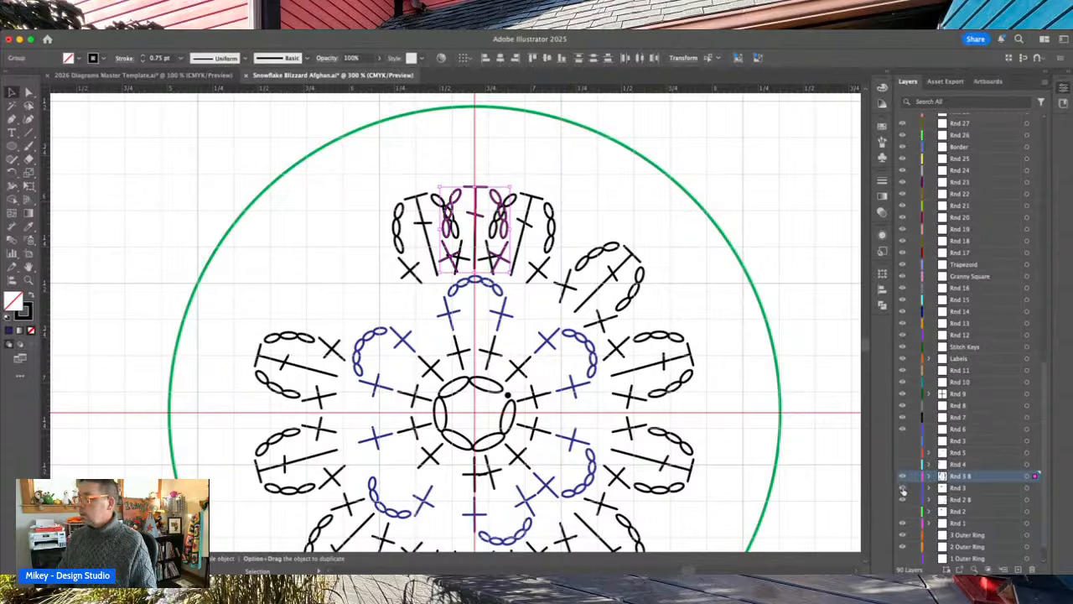
pyautogui.click(903, 490)
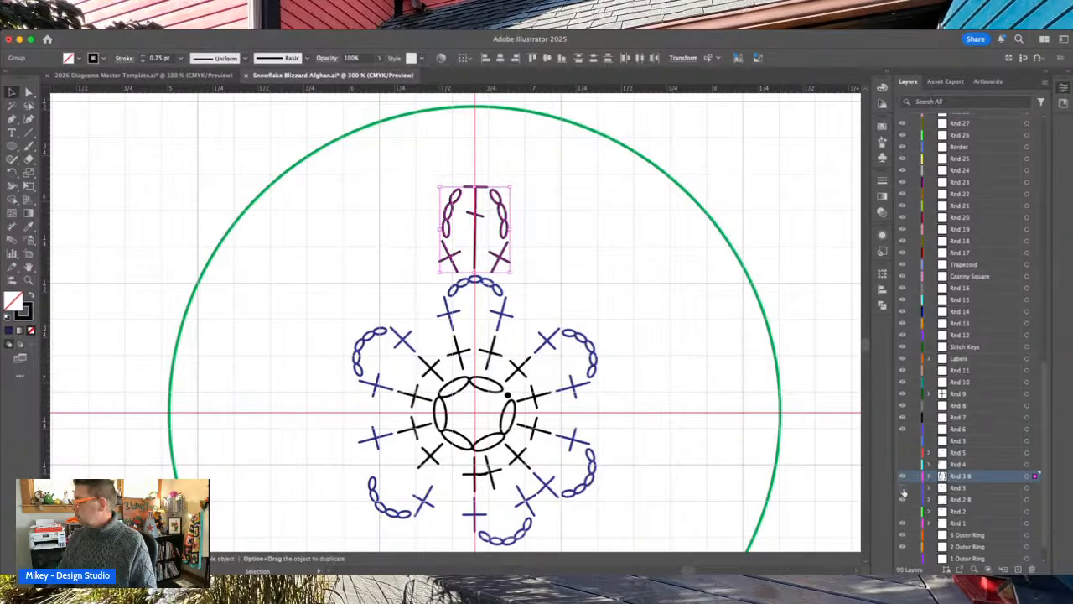
pyautogui.click(903, 488)
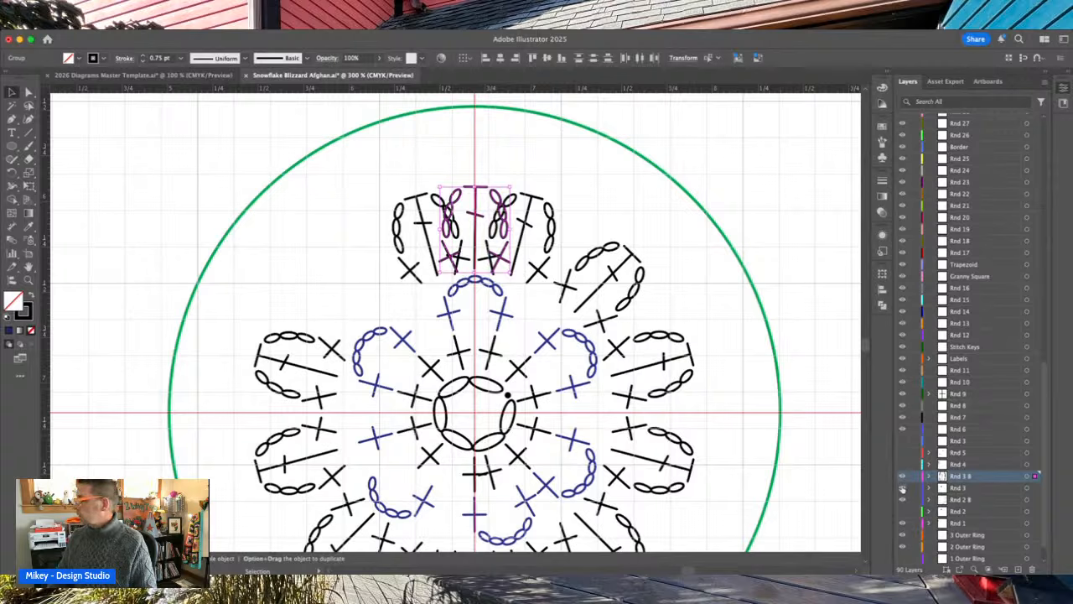
pyautogui.click(903, 489)
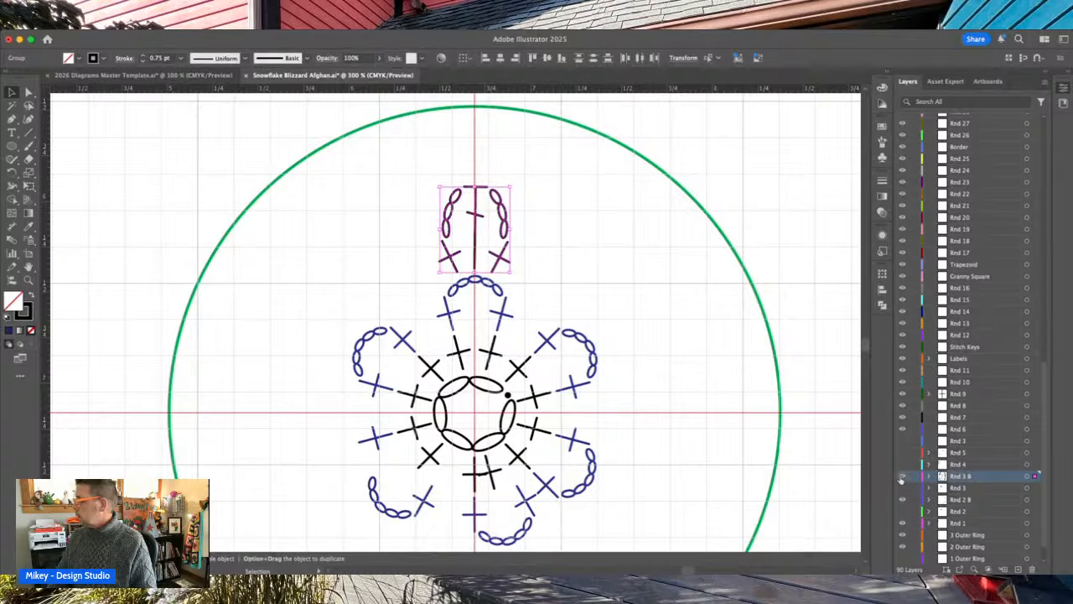
# - Bring a pair of chain ovals from elsewhere in the document into the green circle, to the left of the upright petal
pyautogui.scroll(-10, 610, 405)
pyautogui.hscroll(-8, 610, 406)
pyautogui.scroll(-5, 610, 406)
pyautogui.hscroll(-4, 611, 406)
pyautogui.moveTo(170, 432); pyautogui.dragTo(588, 146)
pyautogui.scroll(5, 589, 146)
pyautogui.hscroll(5, 588, 147)
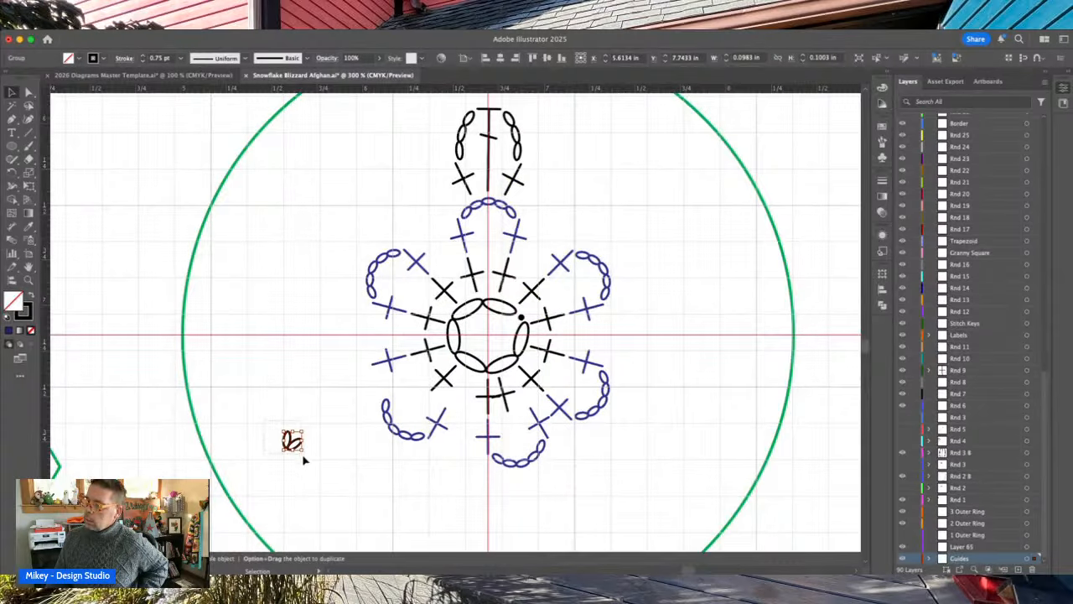
pyautogui.moveTo(294, 443); pyautogui.dragTo(334, 143)
pyautogui.click(412, 144)
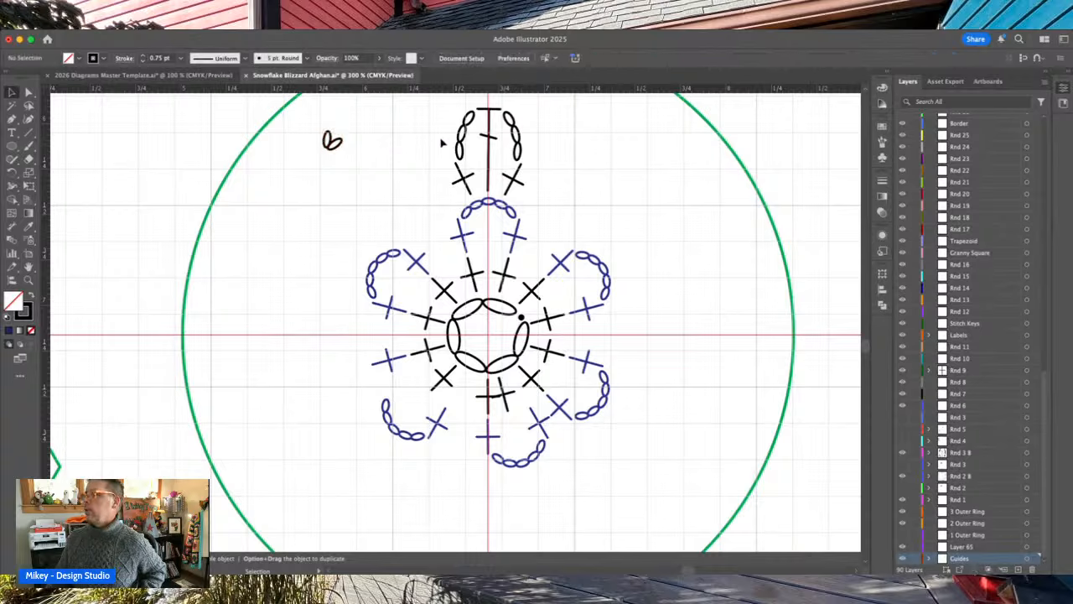
# - Rotate a copy of the upright petal counterclockwise about the ring's centre to sit outside the next chain arc
pyautogui.click(520, 183)
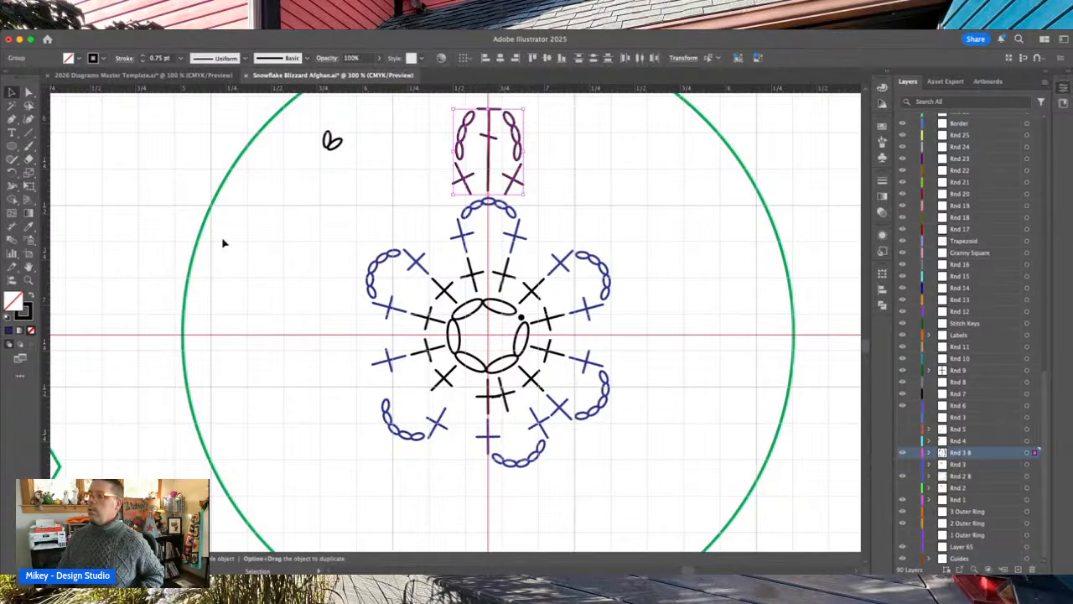
pyautogui.click(11, 172)
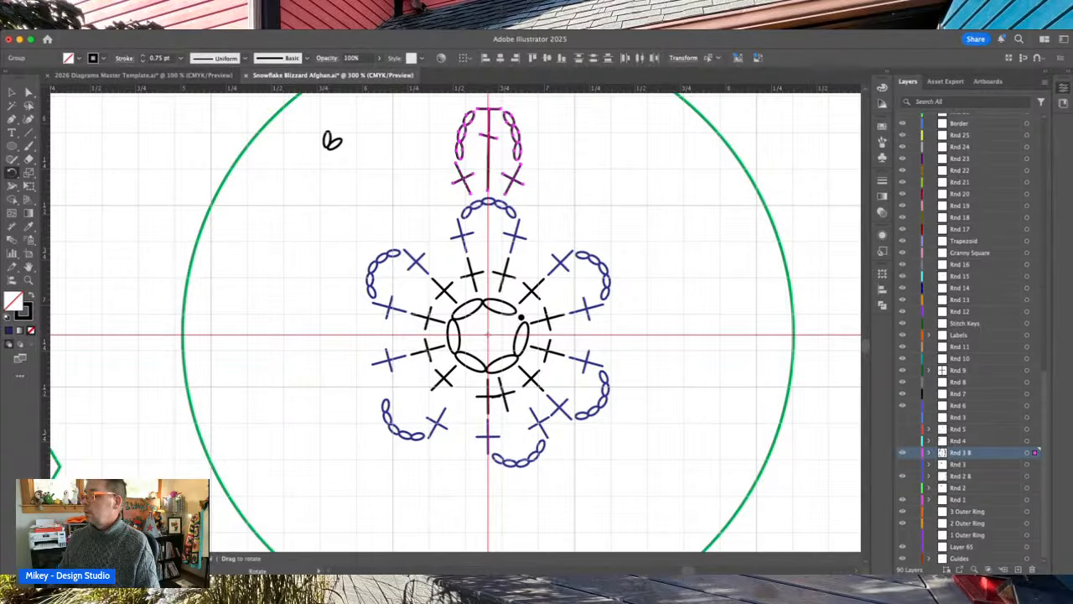
pyautogui.moveTo(493, 332); pyautogui.dragTo(489, 337)
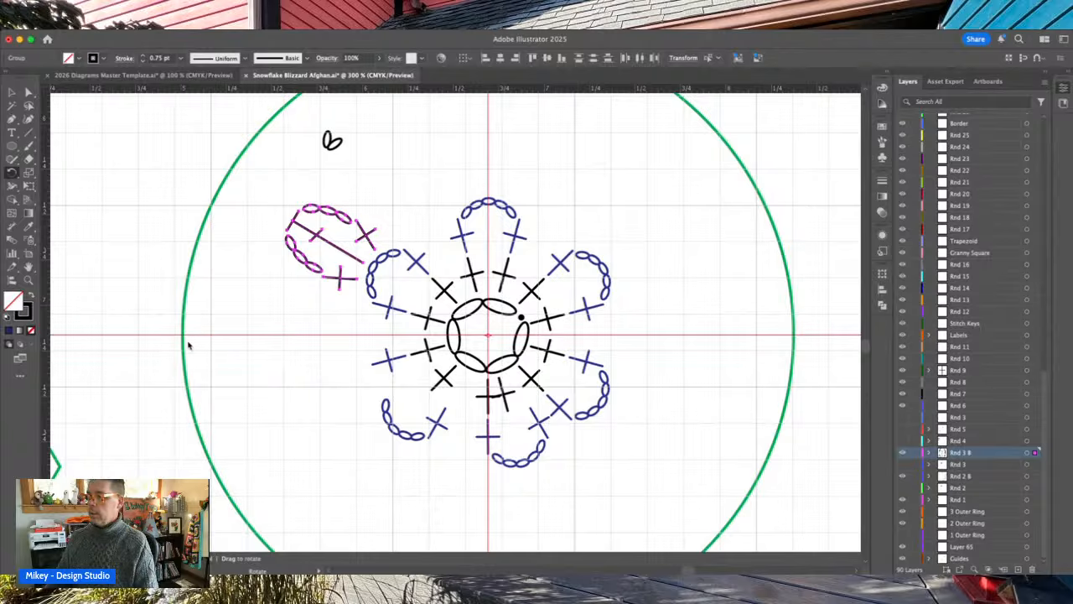
pyautogui.click(168, 376)
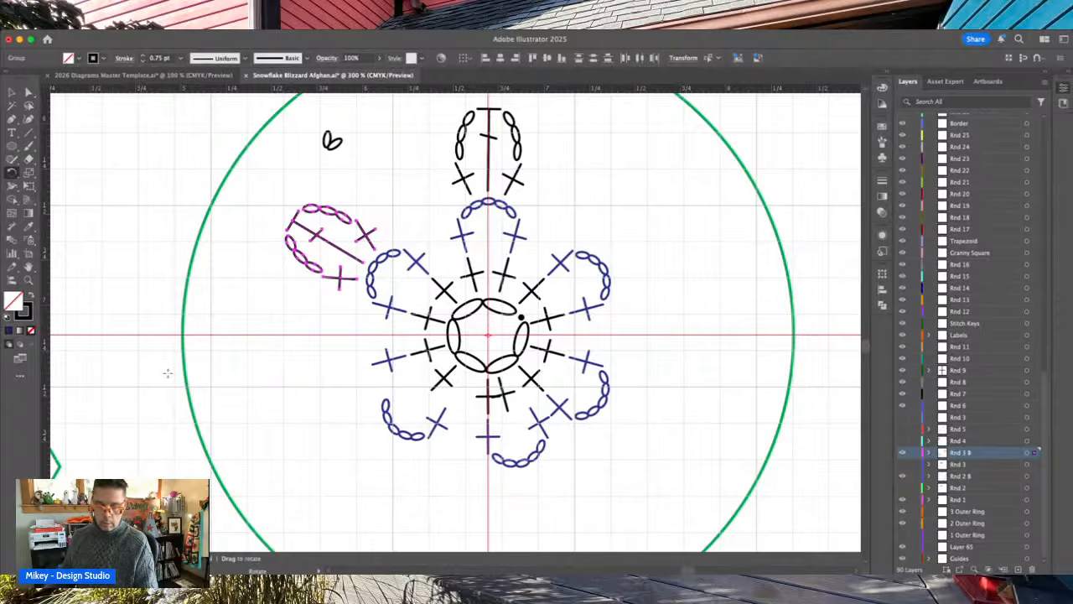
# - Repeat the rotated petal copy four more times around the ring to make six petals
pyautogui.press('super+d')
pyautogui.press('super+d')
pyautogui.press('super+d')
pyautogui.press('super+d')
pyautogui.press('r')
pyautogui.press('v')
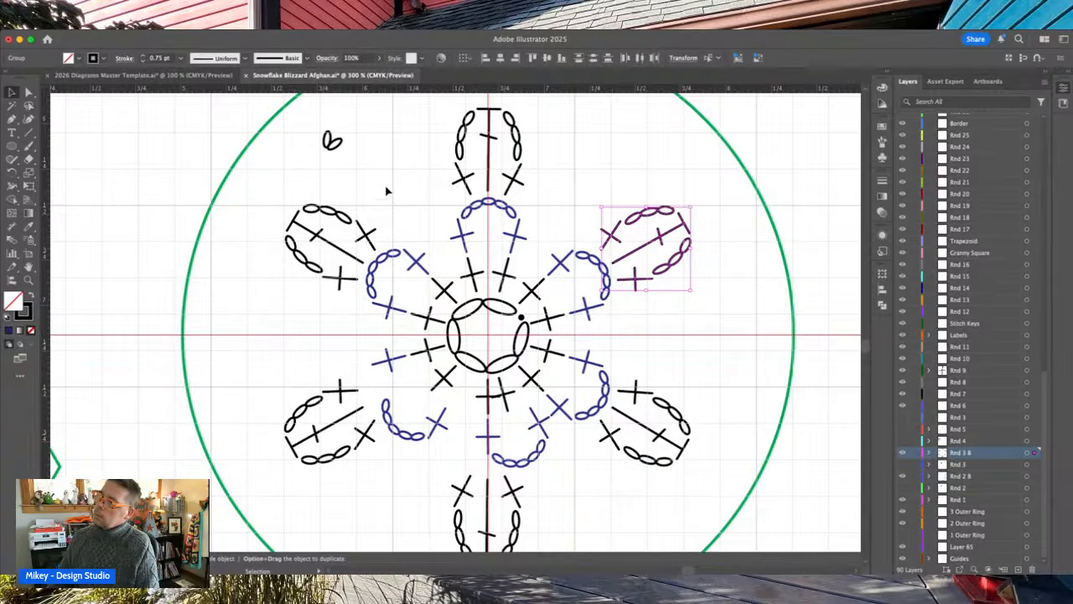
pyautogui.click(402, 157)
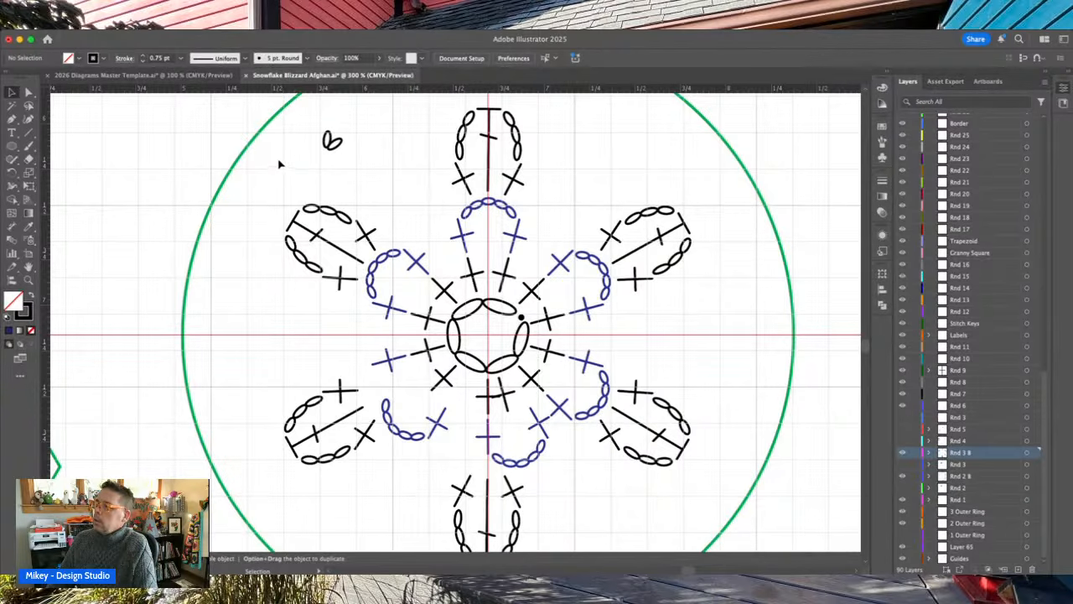
pyautogui.scroll(3, 280, 165)
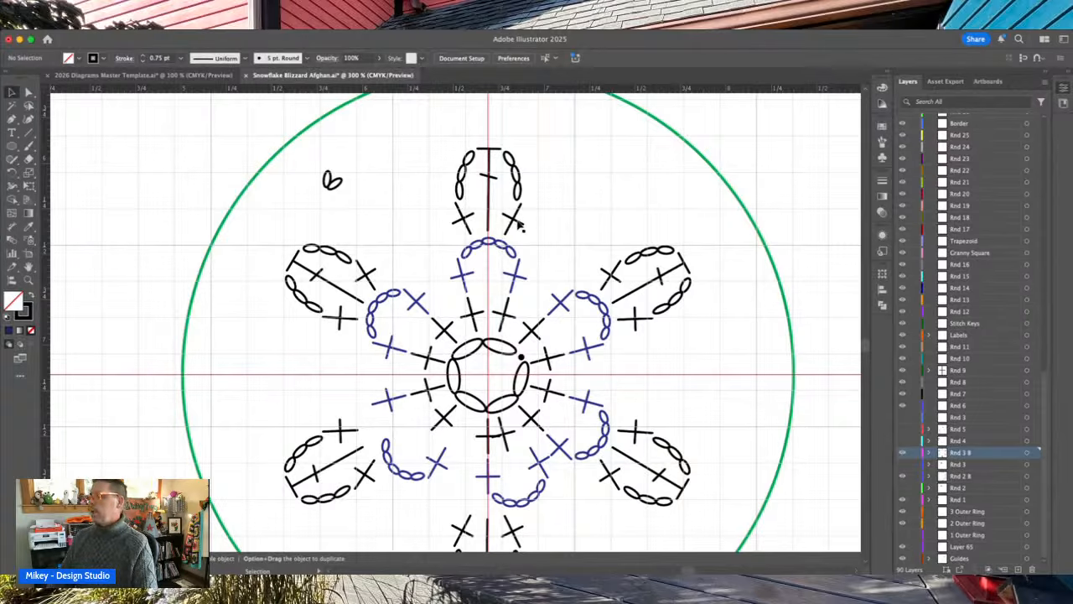
# - Undo the rotated petal copies back to the single upright petal above the top chain arc
pyautogui.press('super+z')
pyautogui.press('super+z')
pyautogui.press('super+z')
pyautogui.press('super+z')
pyautogui.press('super+z')
pyautogui.click(562, 223)
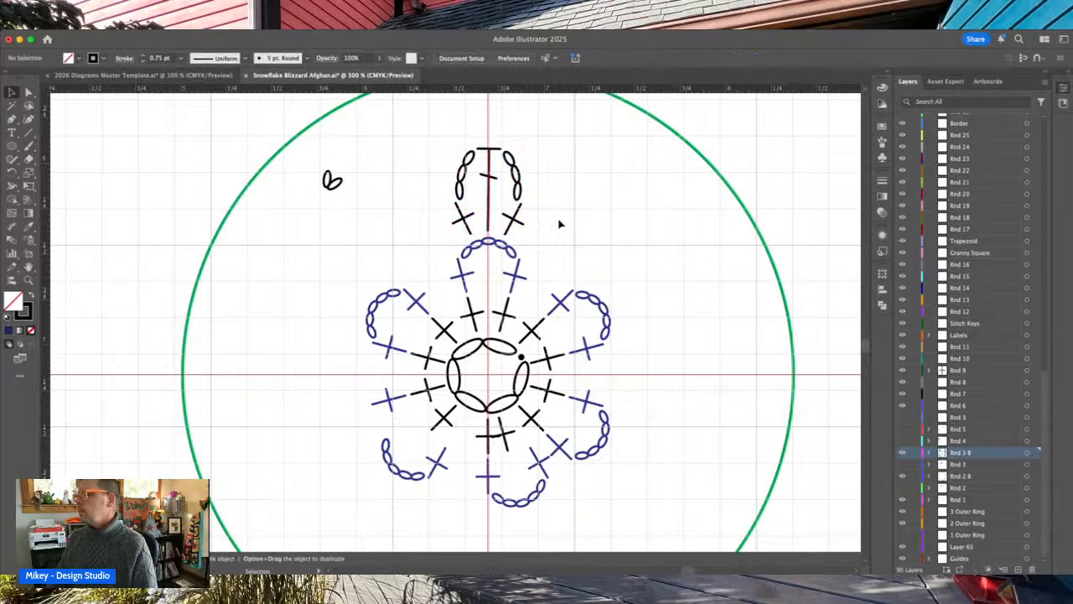
# - Shift and tilt the upright petal's right cross stitch outward, and delete the petal's two small side chains
pyautogui.click(516, 221)
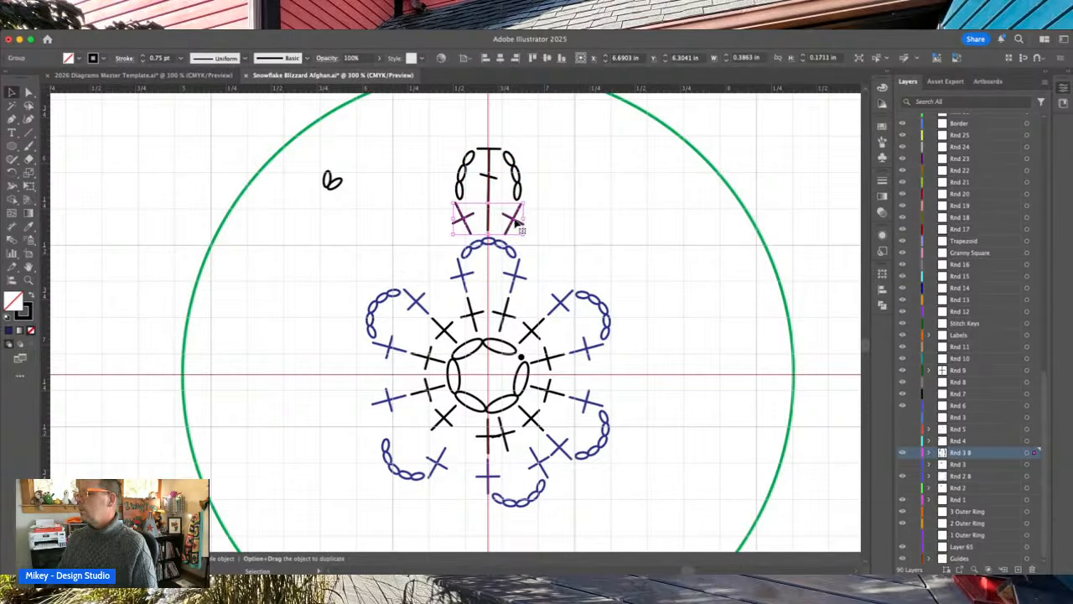
pyautogui.doubleClick(517, 223)
pyautogui.press('Escape')
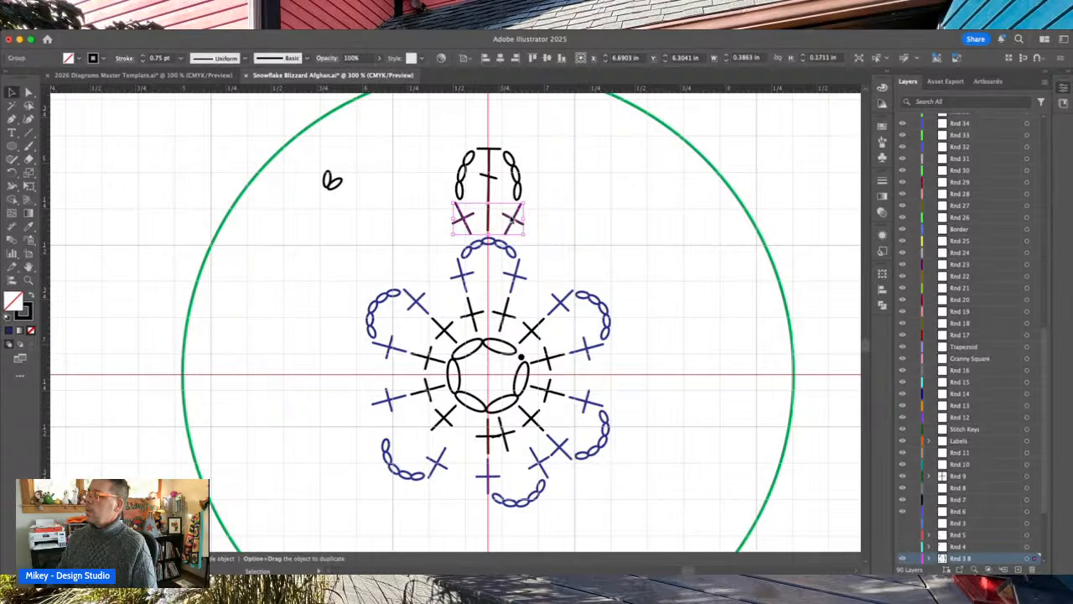
pyautogui.click(588, 198)
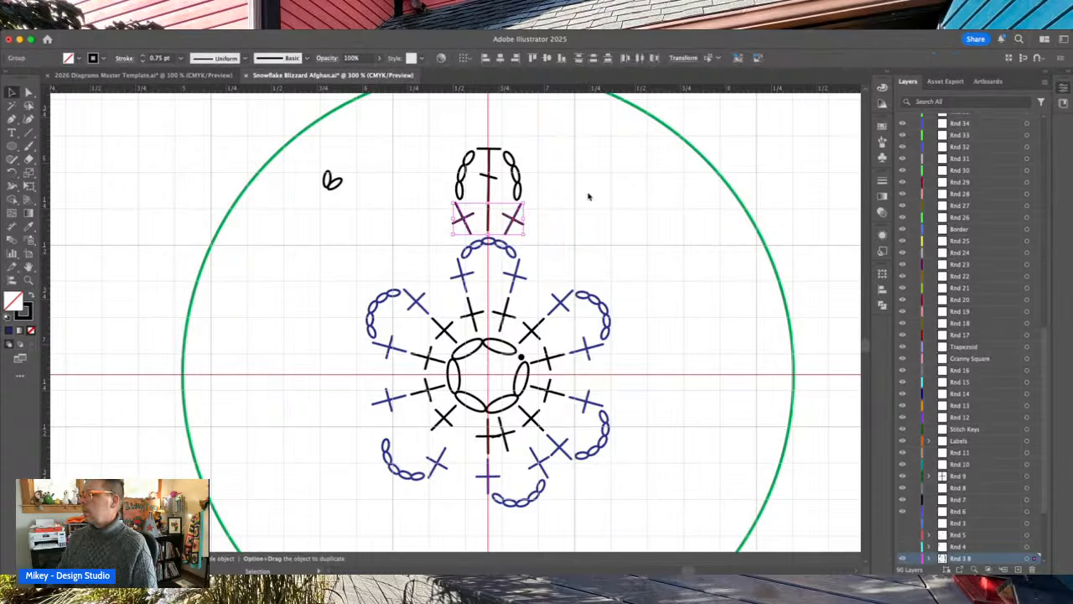
pyautogui.click(517, 225)
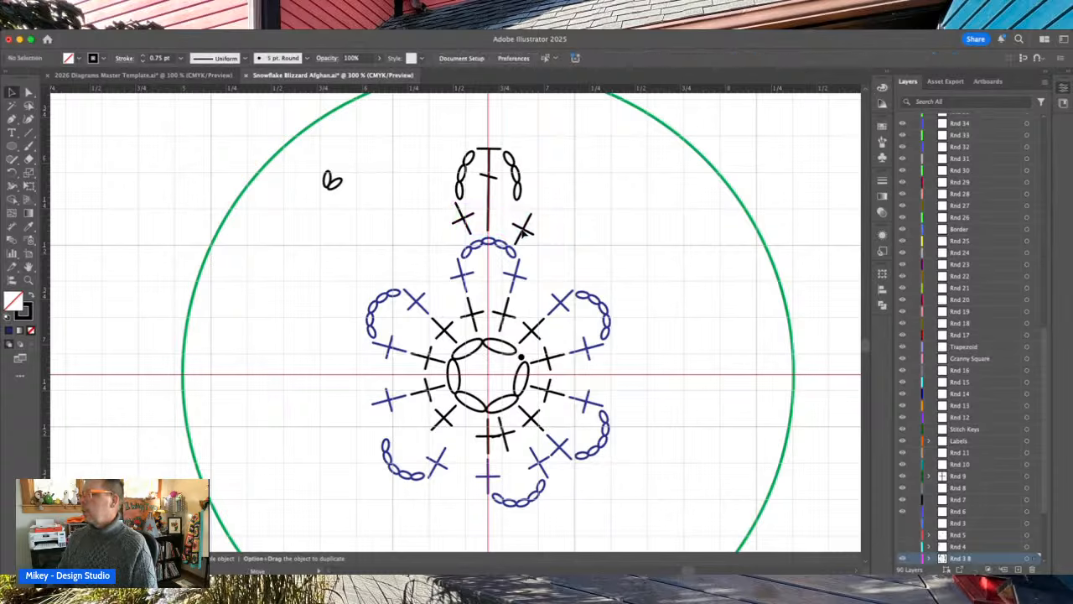
pyautogui.moveTo(538, 212); pyautogui.dragTo(529, 235)
pyautogui.click(544, 160)
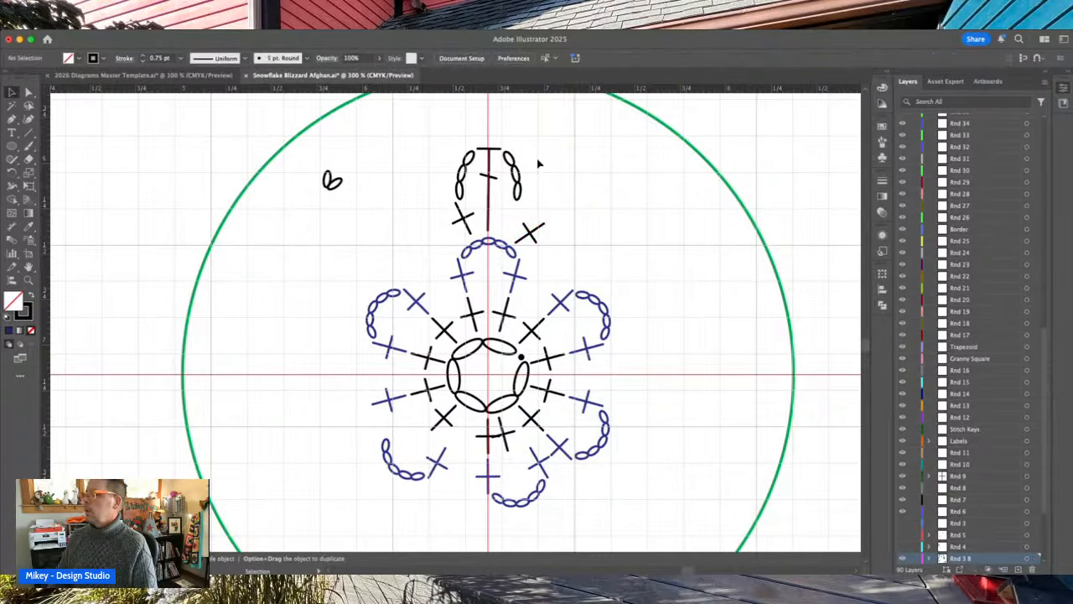
pyautogui.click(510, 202)
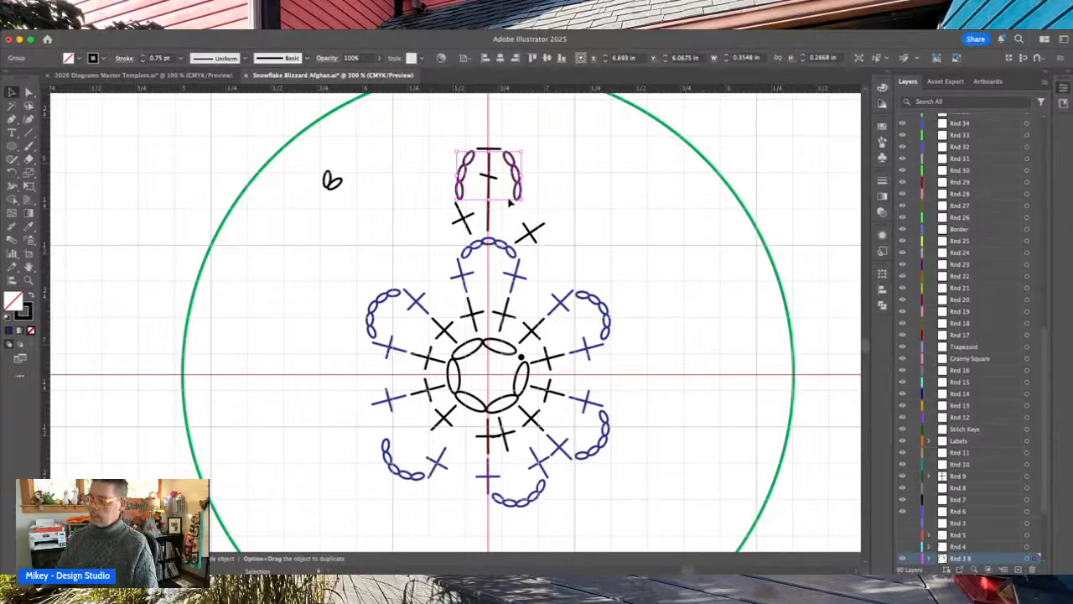
pyautogui.press('Delete')
# - Copy three black chain ovals from the 2026 Diagrams Master Template and arrange them slanting from the tall stitch's top to the right cross
pyautogui.click(138, 74)
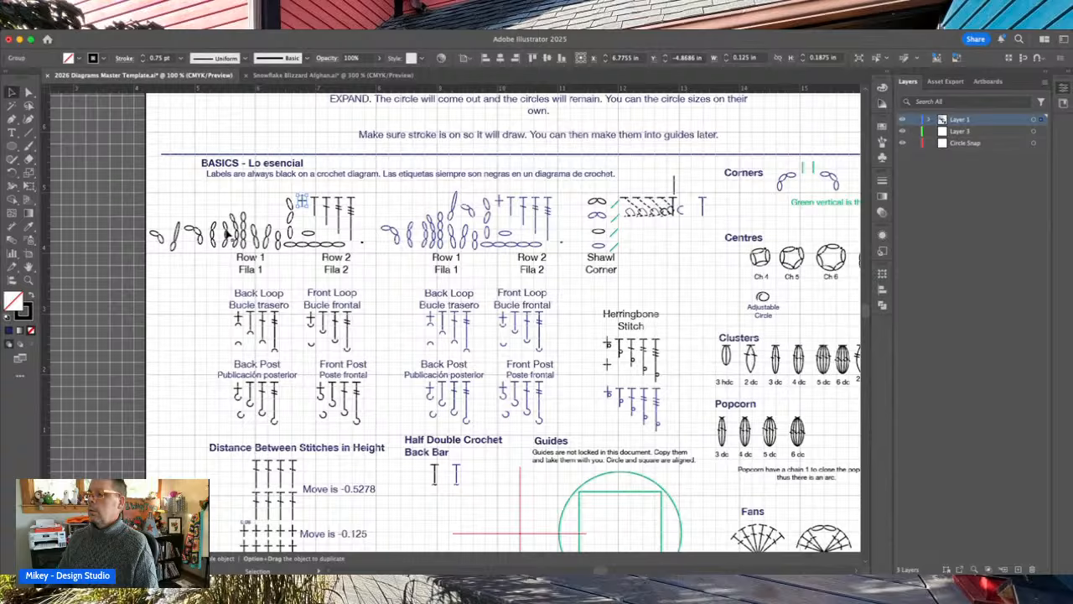
pyautogui.click(291, 243)
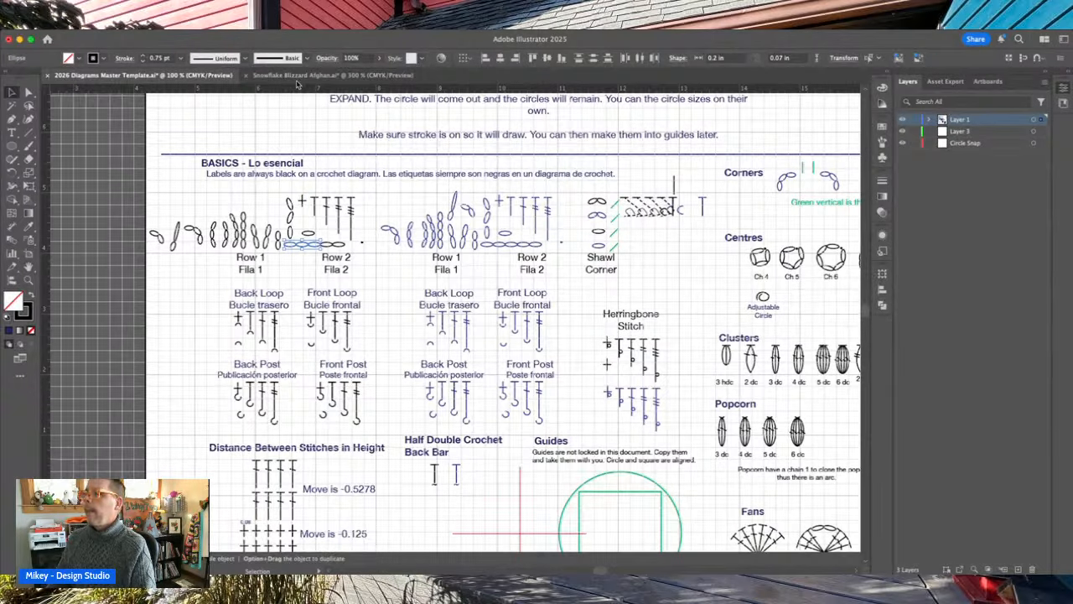
pyautogui.click(327, 75)
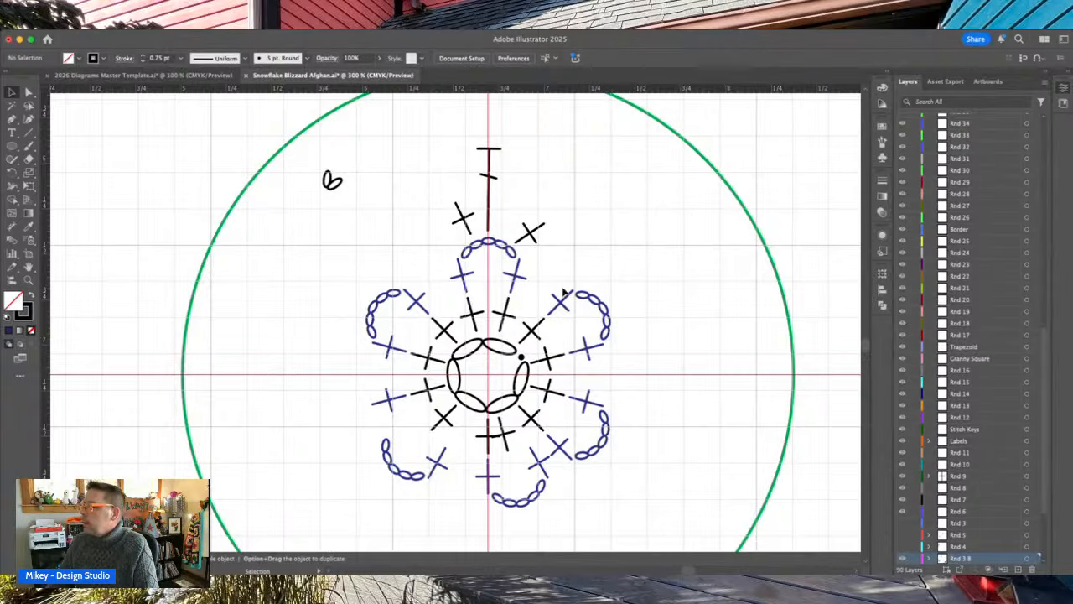
pyautogui.press('a')
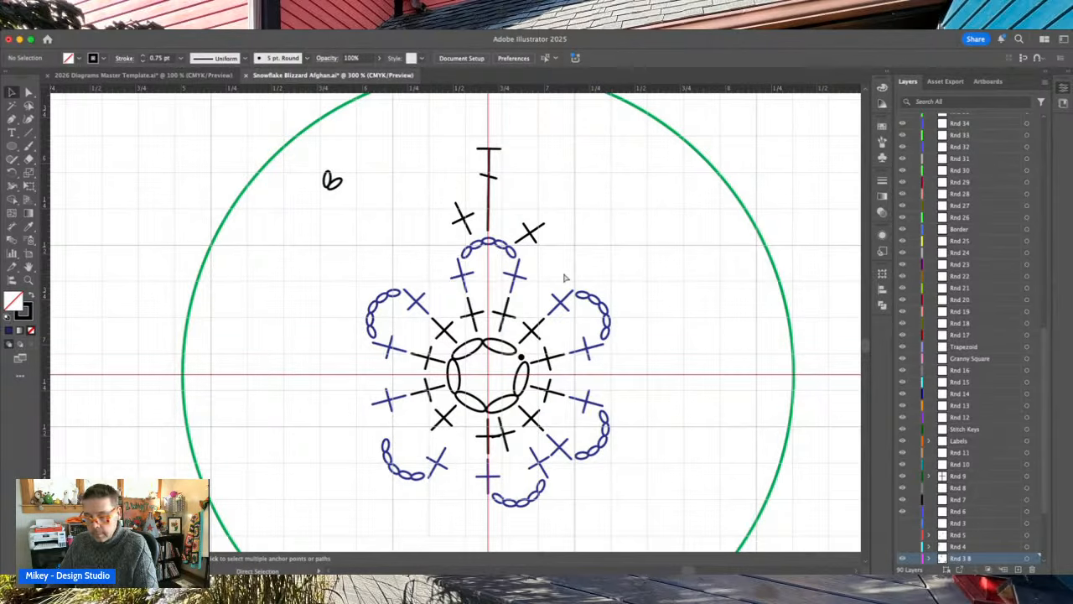
pyautogui.press('super+v')
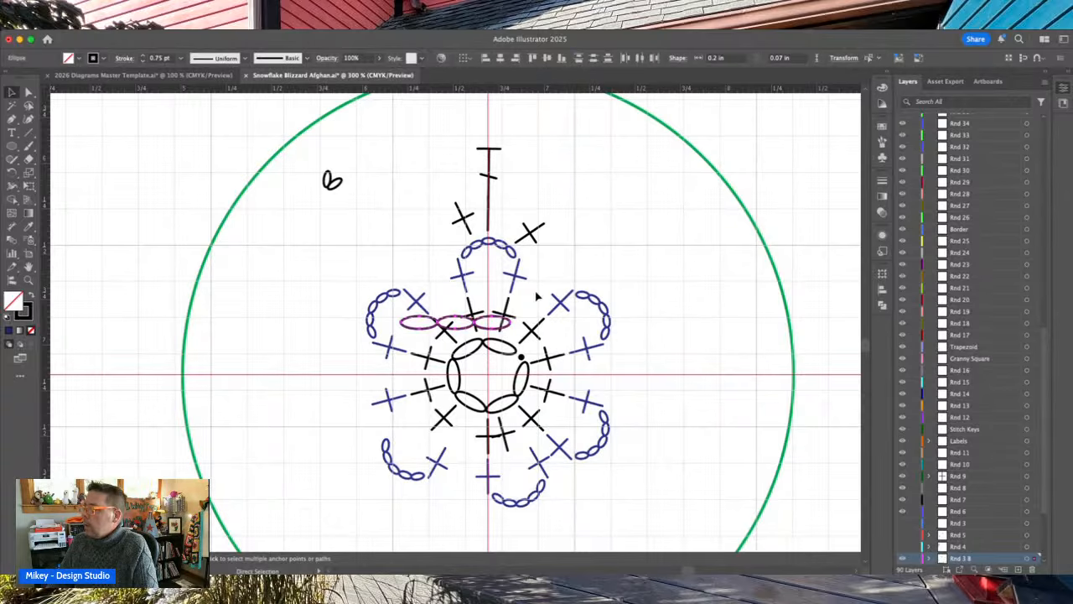
pyautogui.moveTo(481, 323); pyautogui.dragTo(530, 201)
pyautogui.click(578, 199)
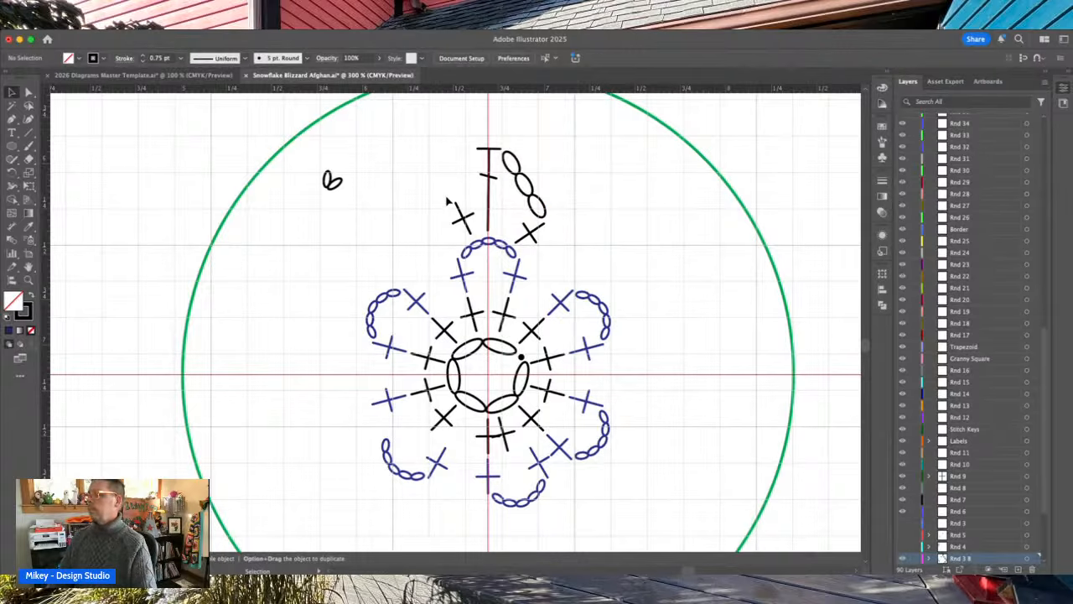
# - Delete the petal's left cross stitch and group the three right chain ovals with the right cross
pyautogui.click(474, 228)
pyautogui.press('Delete')
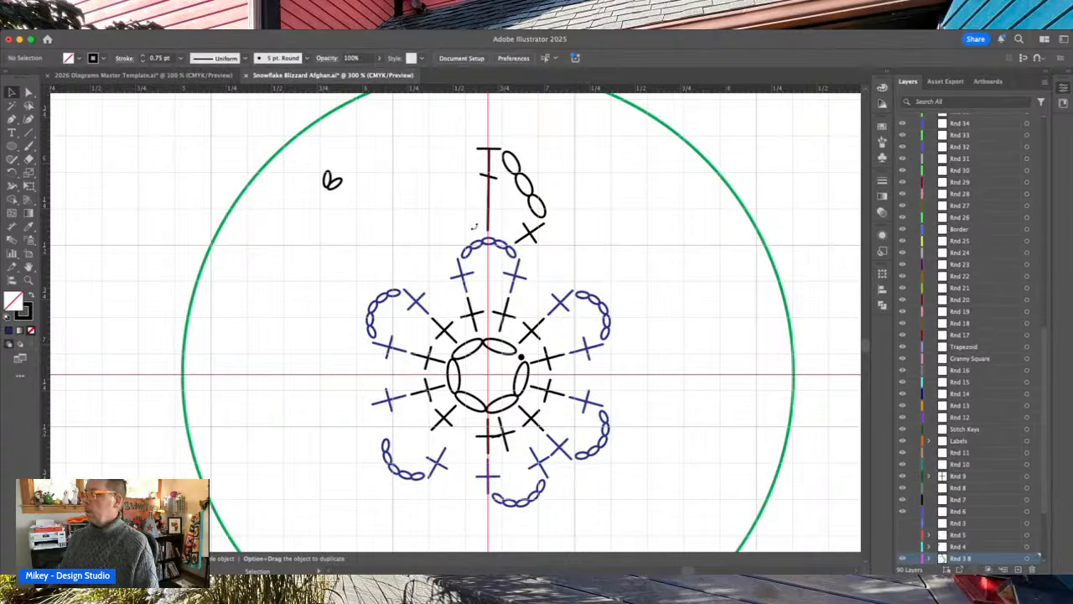
pyautogui.moveTo(583, 202); pyautogui.dragTo(535, 242)
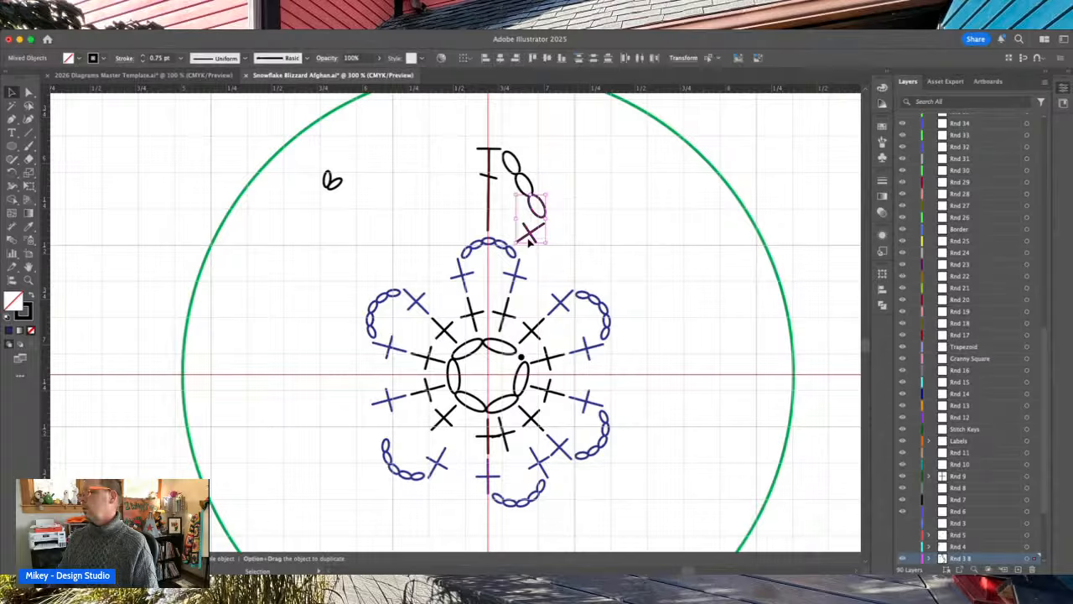
pyautogui.click(568, 206)
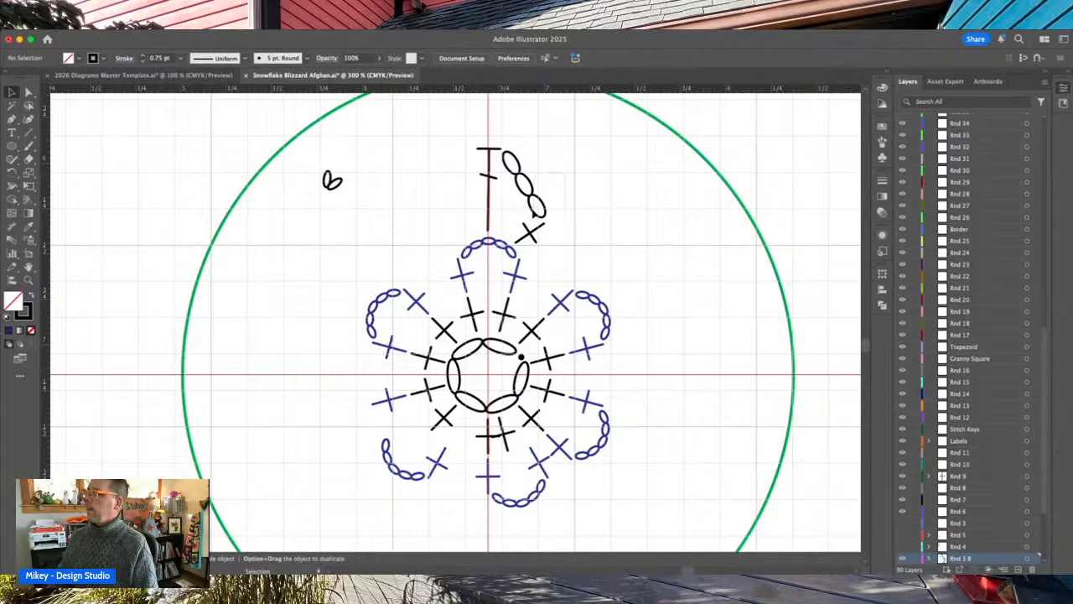
pyautogui.moveTo(517, 239); pyautogui.dragTo(517, 238)
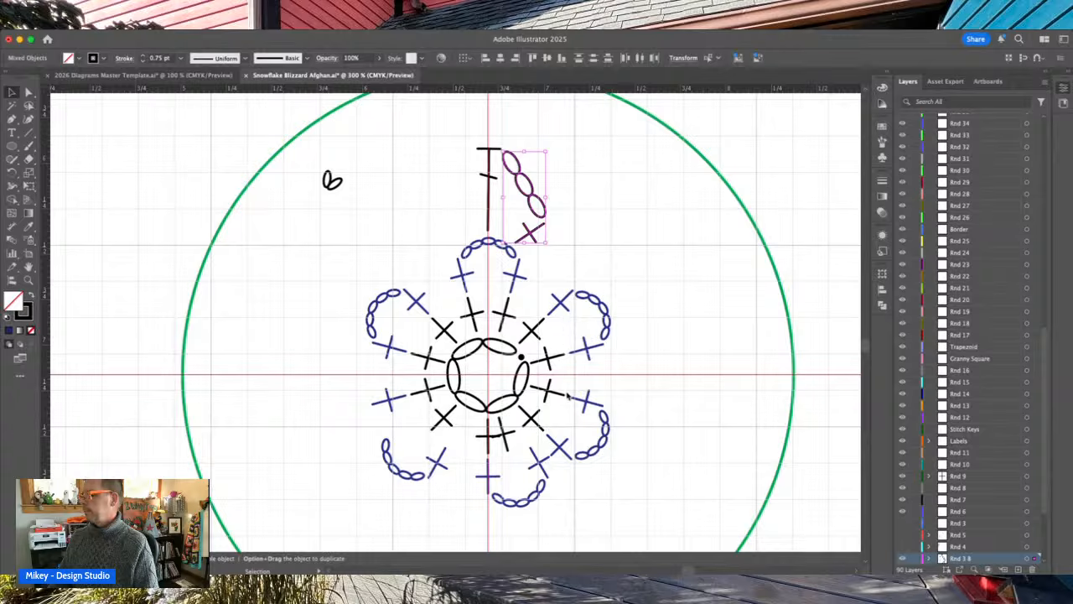
pyautogui.press('super+g')
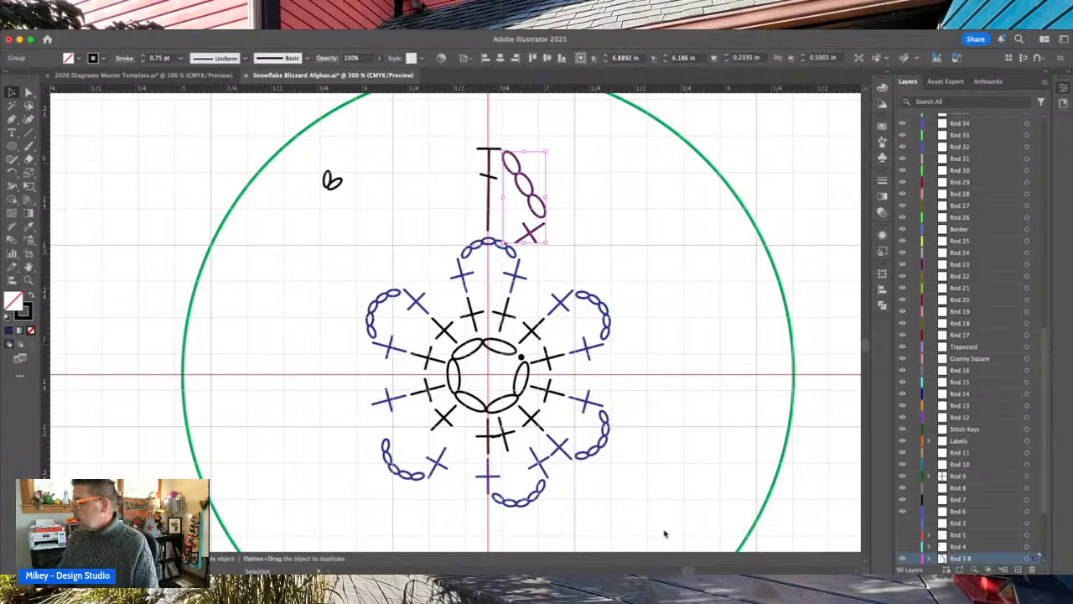
# - Place a mirrored copy of the chain-and-cross group on the other side of the tall stitch
pyautogui.press('super+z')
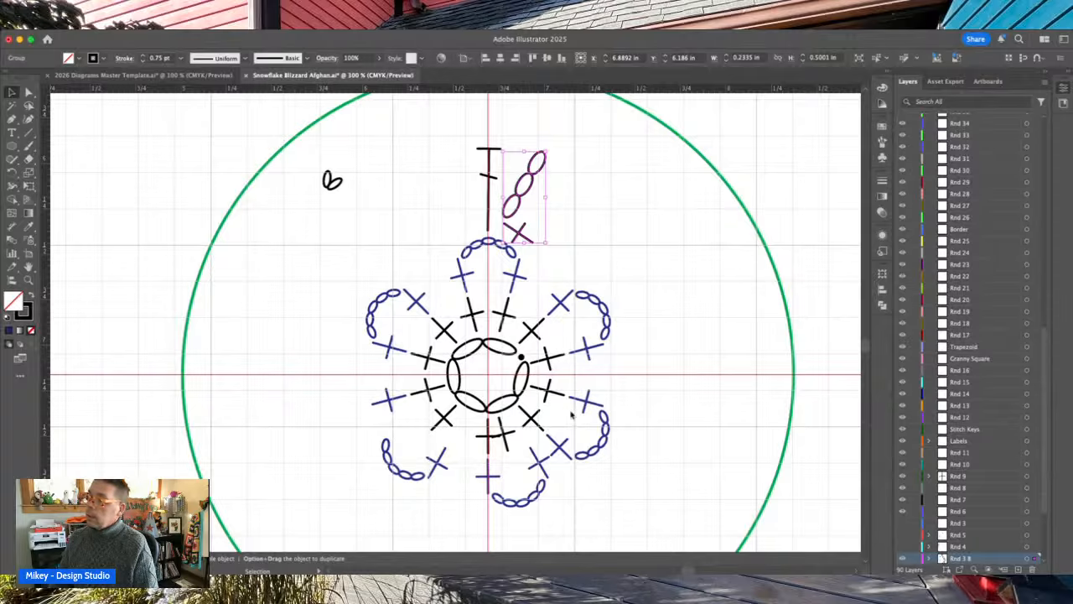
pyautogui.press('super+z')
pyautogui.press('F2')
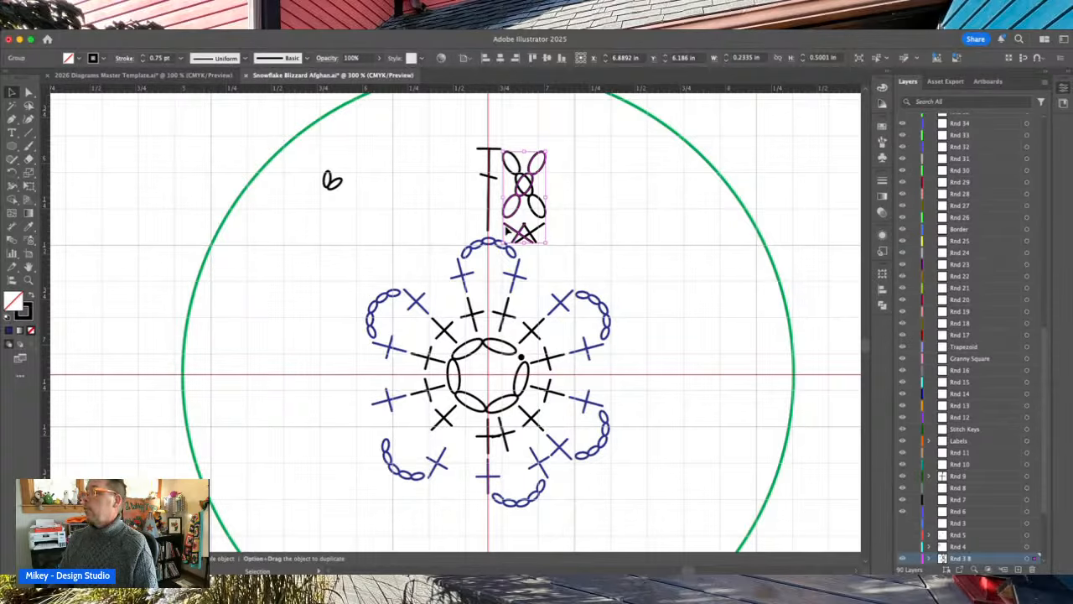
pyautogui.moveTo(520, 212); pyautogui.dragTo(448, 212)
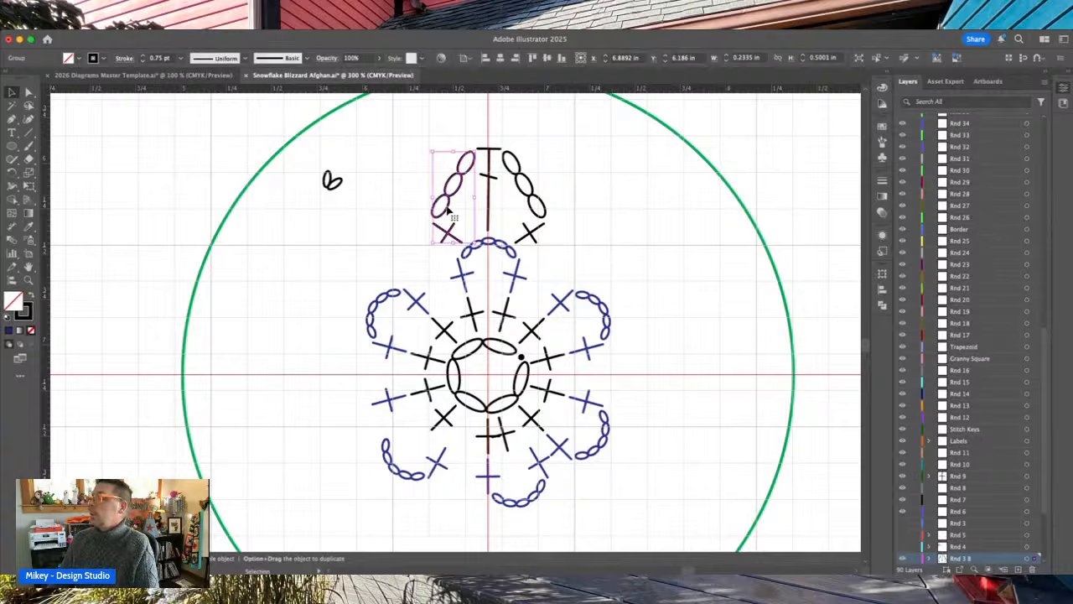
pyautogui.click(407, 170)
# - Group the two chain-and-cross sides and centre them horizontally on the tall stitch
pyautogui.click(450, 192)
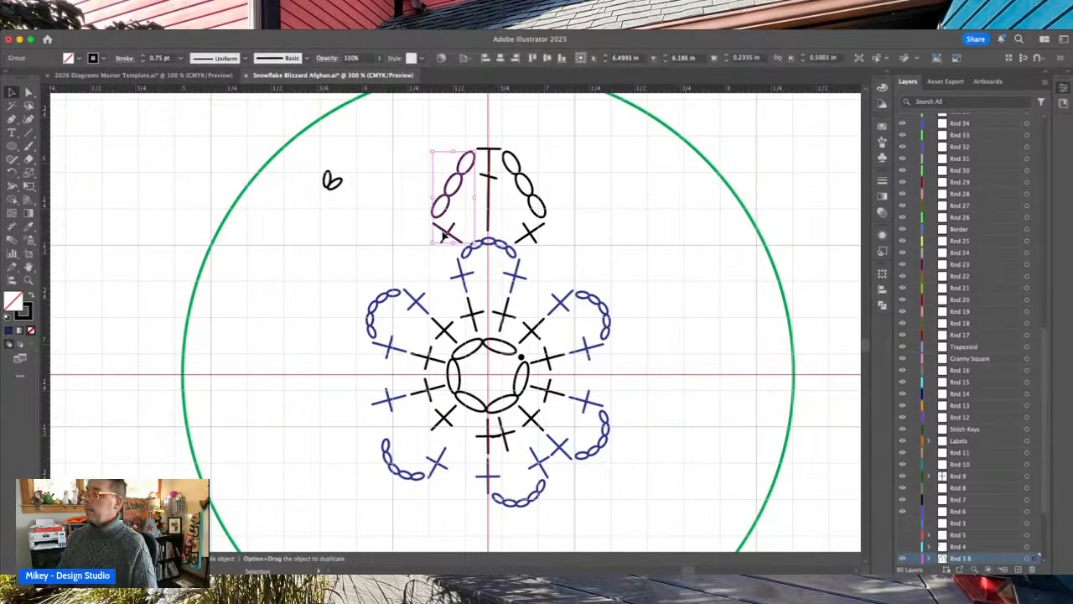
pyautogui.keyDown('shift'); pyautogui.click(538, 213); pyautogui.keyUp('shift')
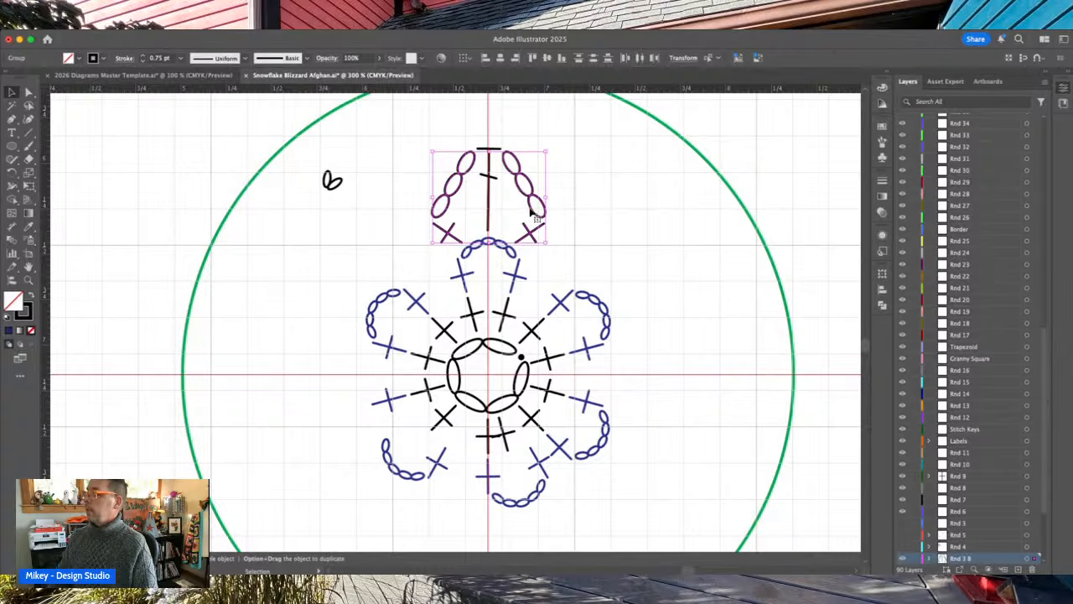
pyautogui.click(578, 230)
pyautogui.click(547, 213)
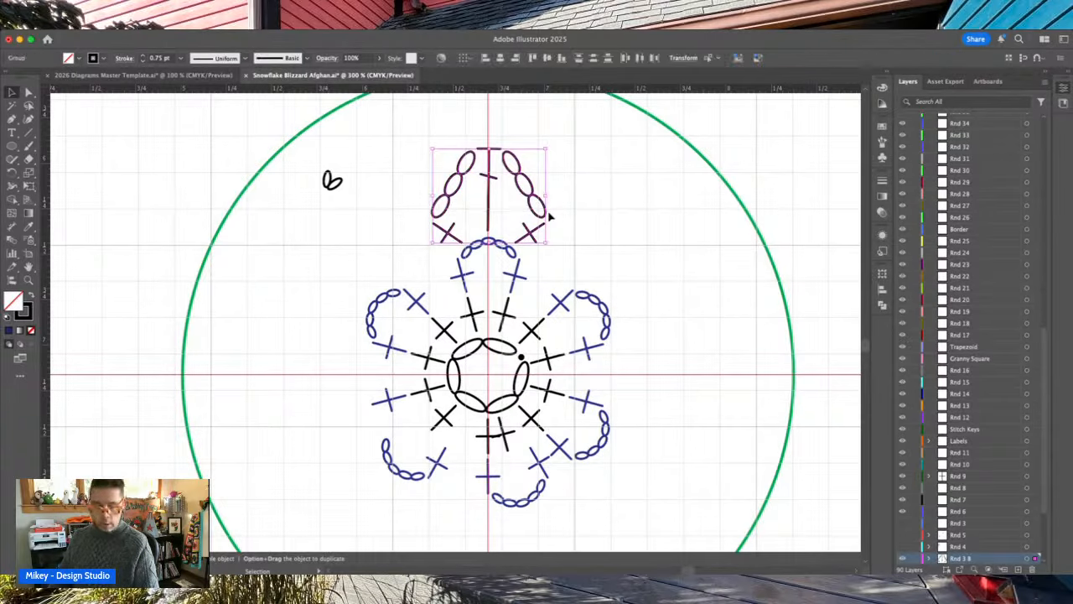
pyautogui.click(491, 163)
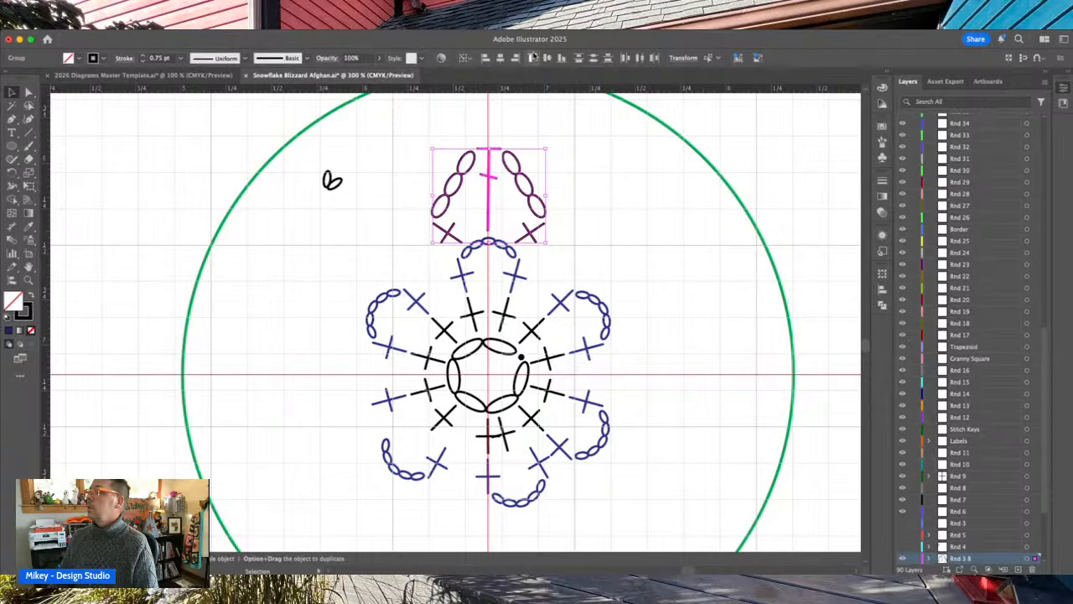
pyautogui.click(500, 61)
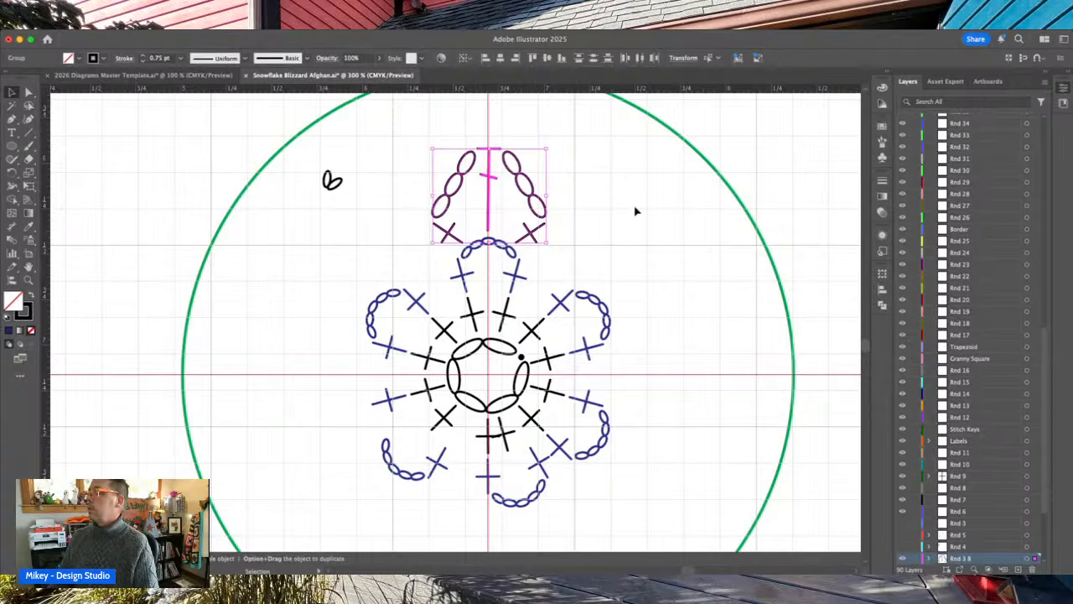
pyautogui.click(635, 212)
# - Rotate a copy of the widened upright petal counterclockwise about the ring's centre to sit outside the next chain arc
pyautogui.moveTo(398, 137); pyautogui.dragTo(561, 231)
pyautogui.click(12, 172)
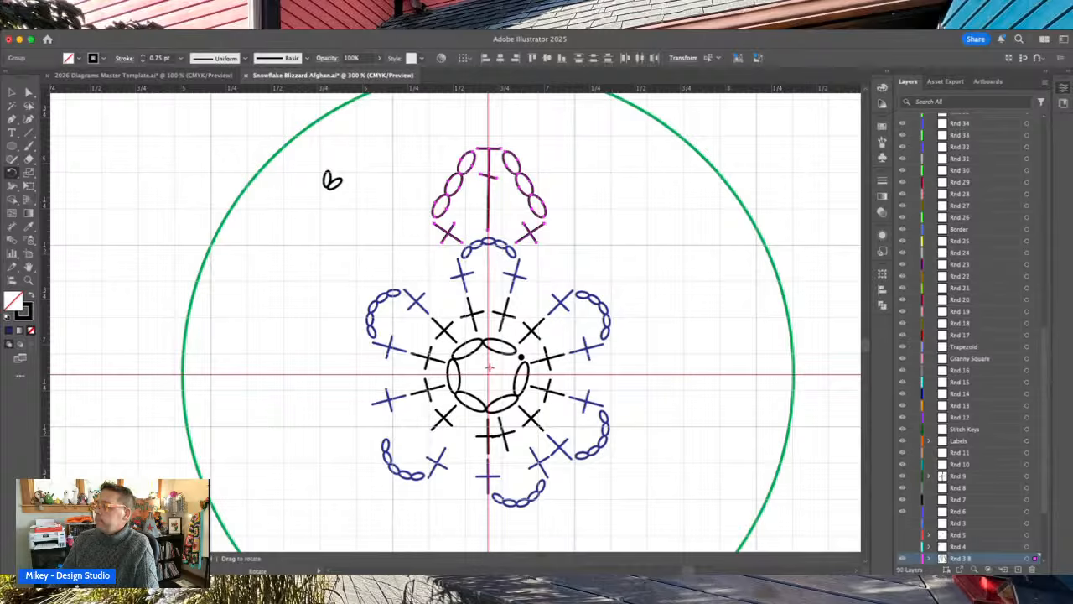
pyautogui.keyDown('alt'); pyautogui.click(488, 374); pyautogui.keyUp('alt')
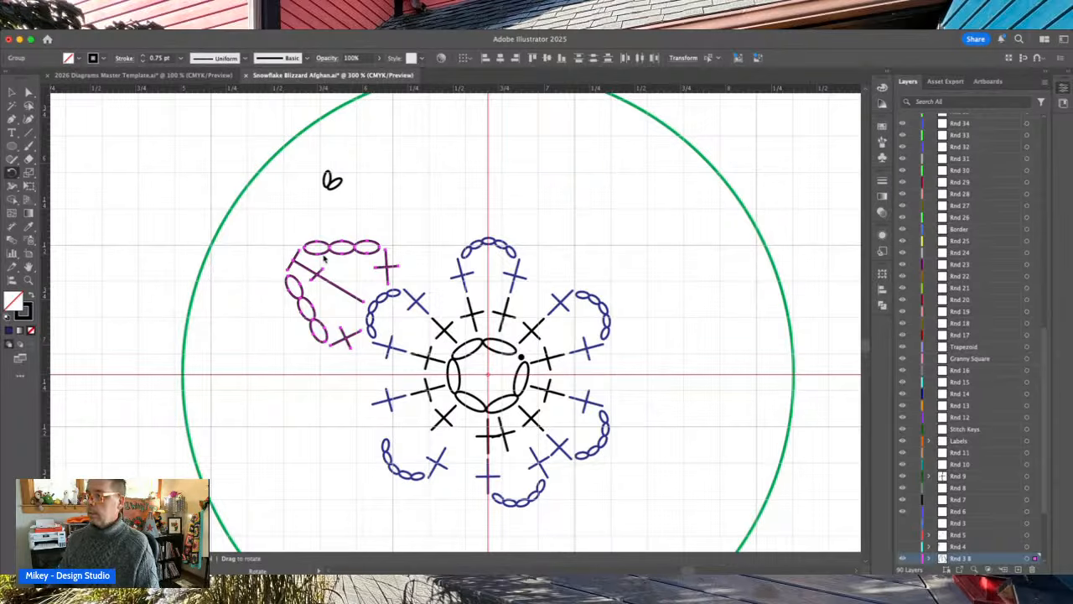
pyautogui.click(184, 377)
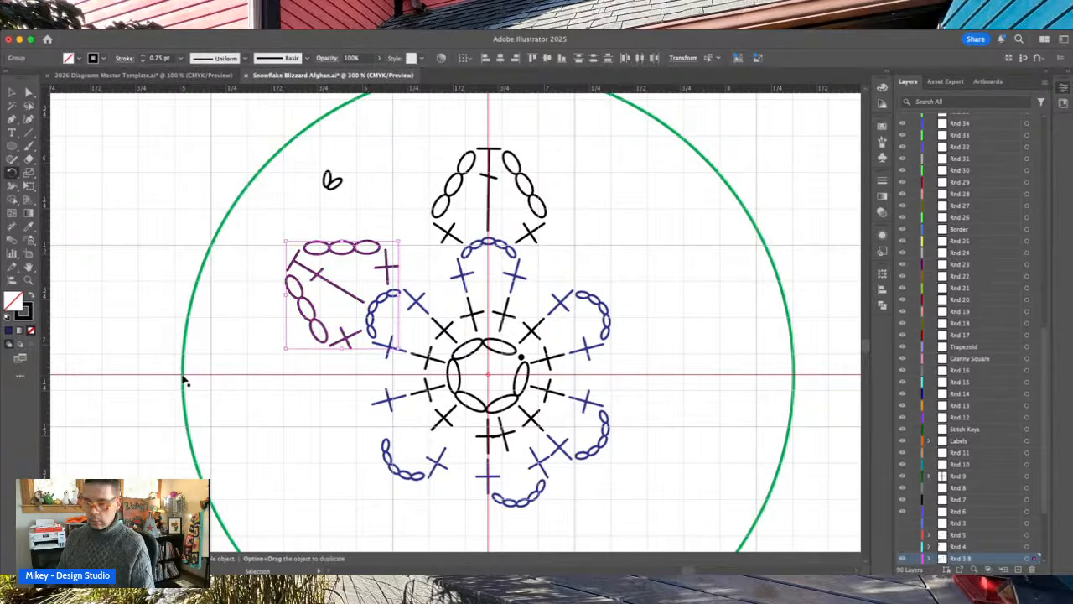
# - Repeat the rotated copy of the widened petal four more times to complete six petals around the ring
pyautogui.press('super+d')
pyautogui.press('super+d')
pyautogui.press('super+d')
pyautogui.press('super+d')
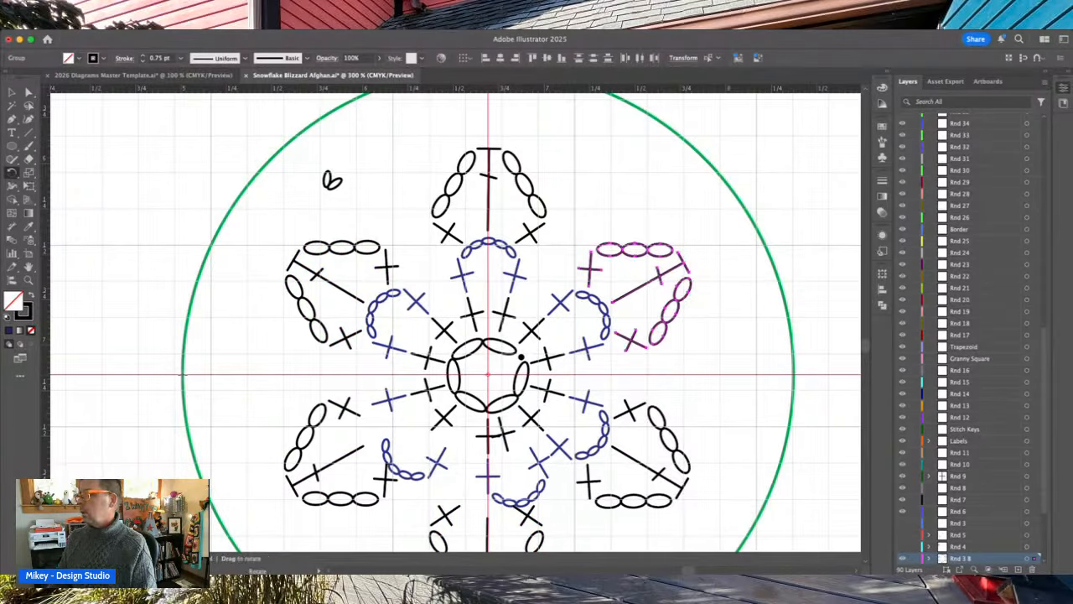
pyautogui.press('v')
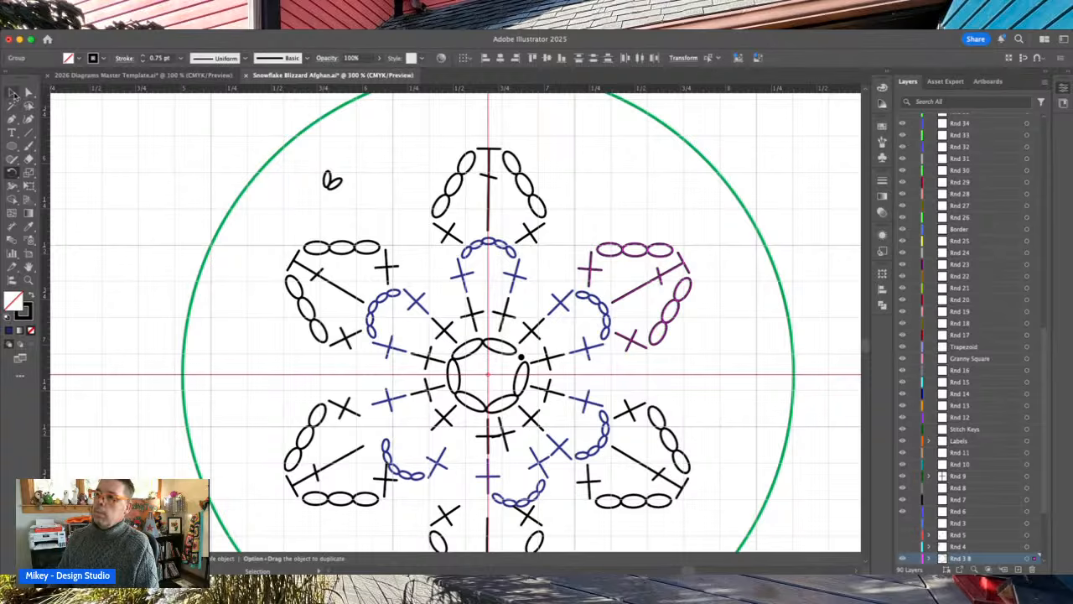
pyautogui.click(347, 136)
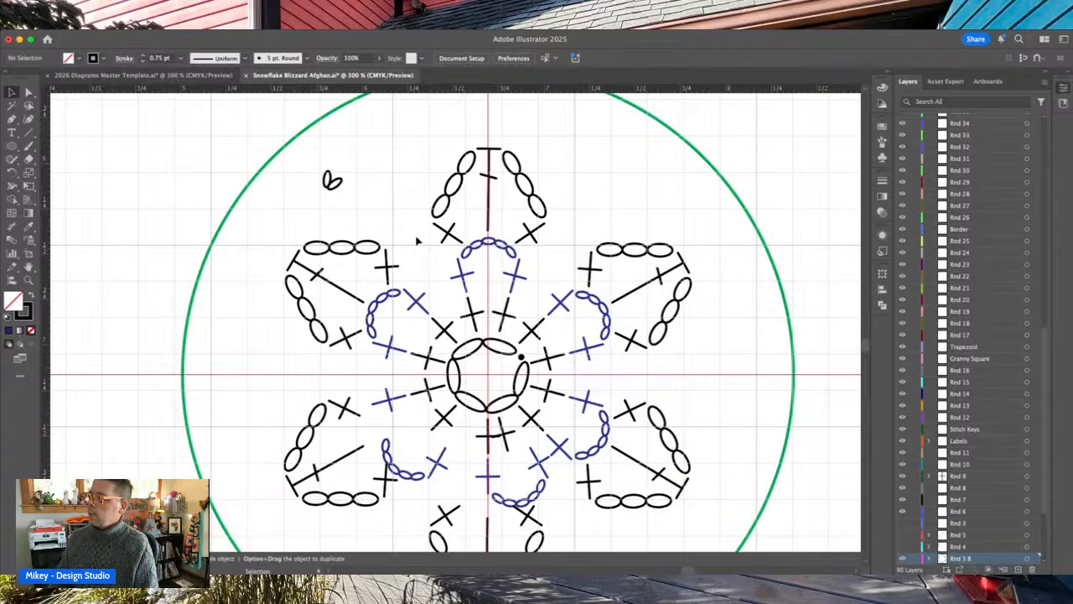
# - Delete the stray small chain pair and paste in the two black horizontal chain ovals from the 2026 Diagrams Master Template
pyautogui.moveTo(315, 174); pyautogui.dragTo(359, 197)
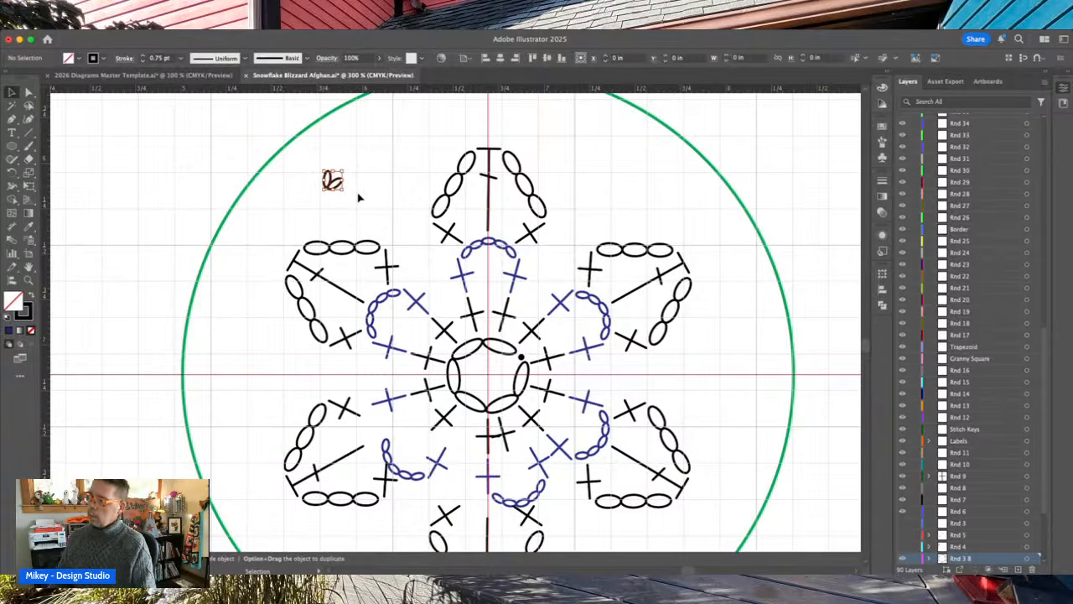
pyautogui.press('Delete')
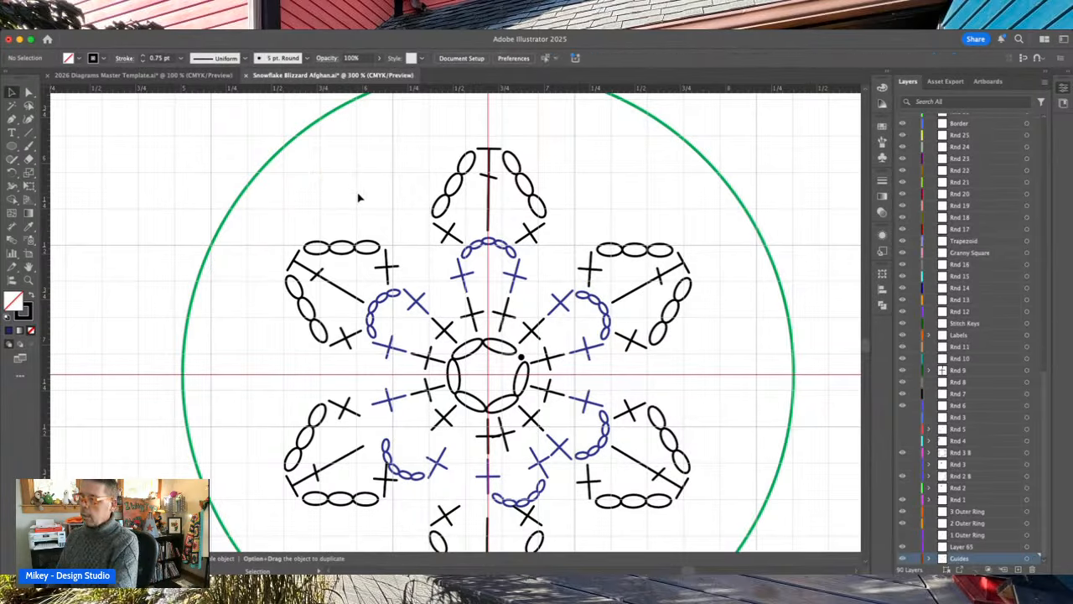
pyautogui.click(143, 75)
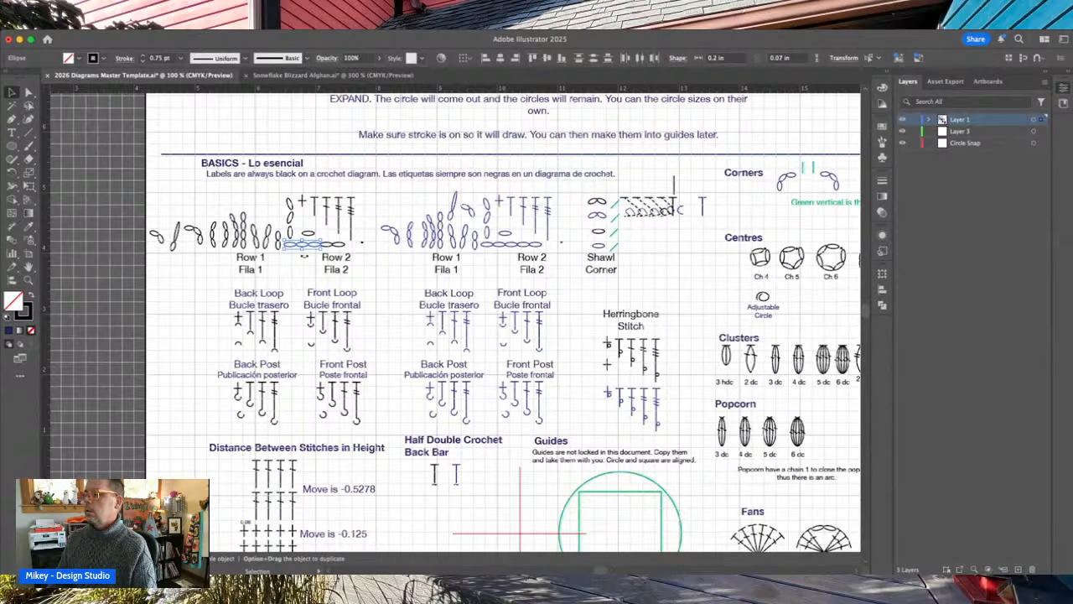
pyautogui.click(204, 271)
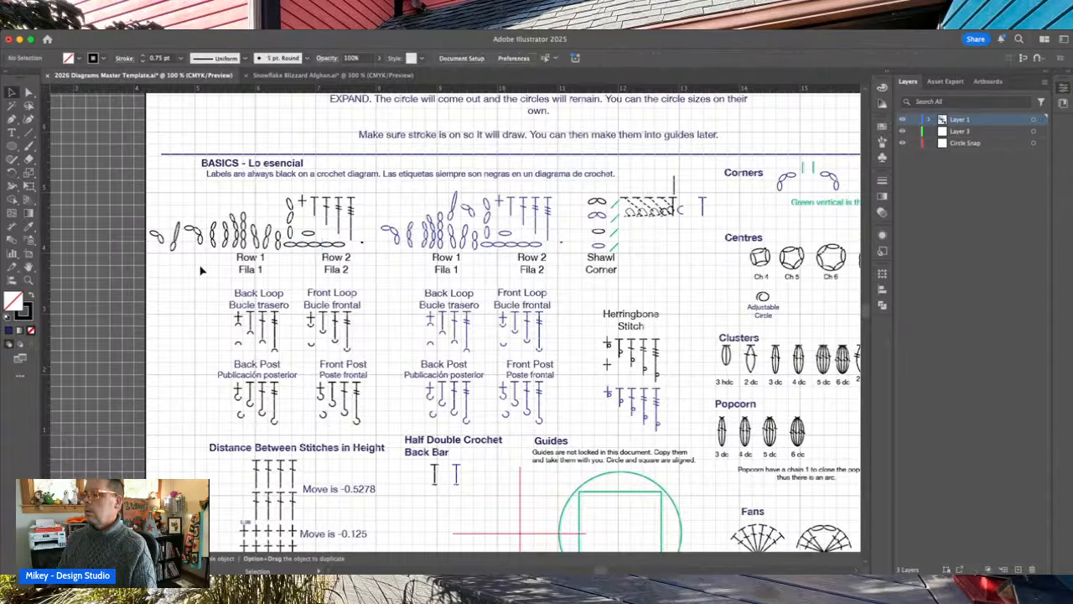
pyautogui.click(293, 244)
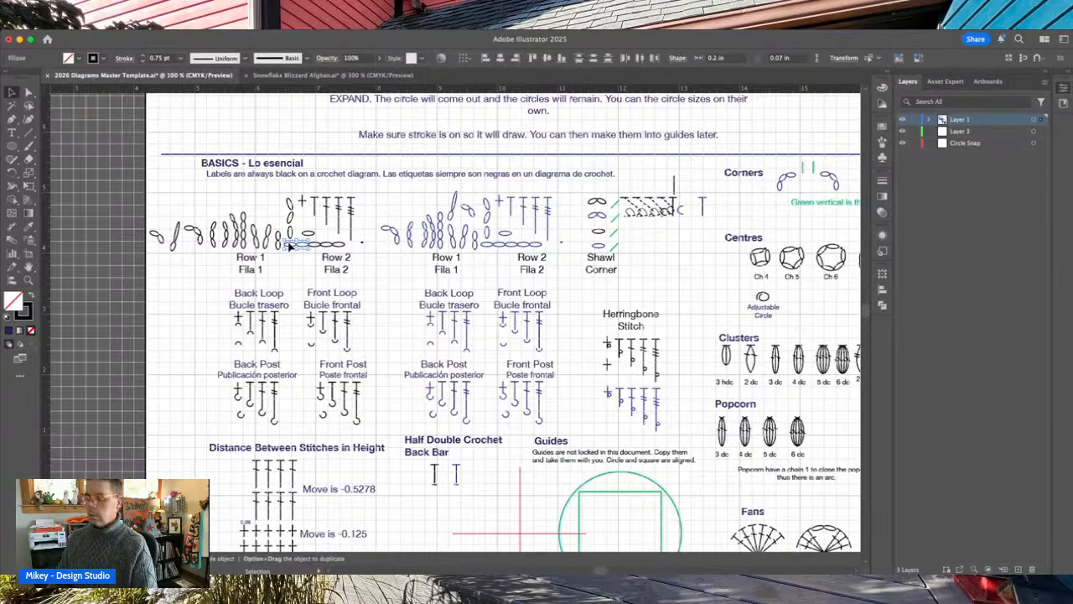
pyautogui.press('a')
pyautogui.press('super+c')
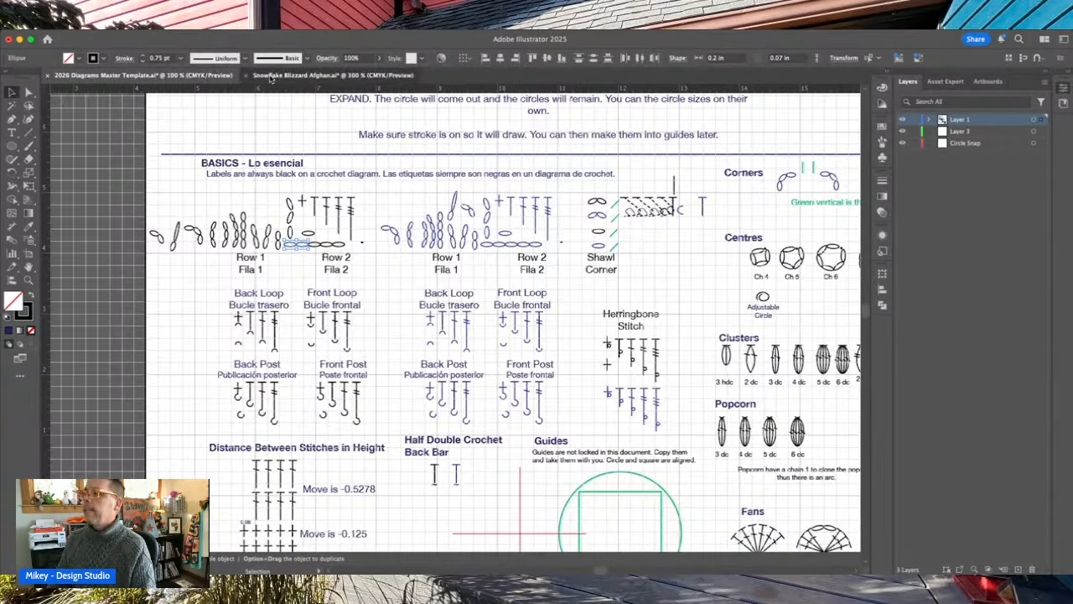
pyautogui.click(268, 76)
pyautogui.press('super+v')
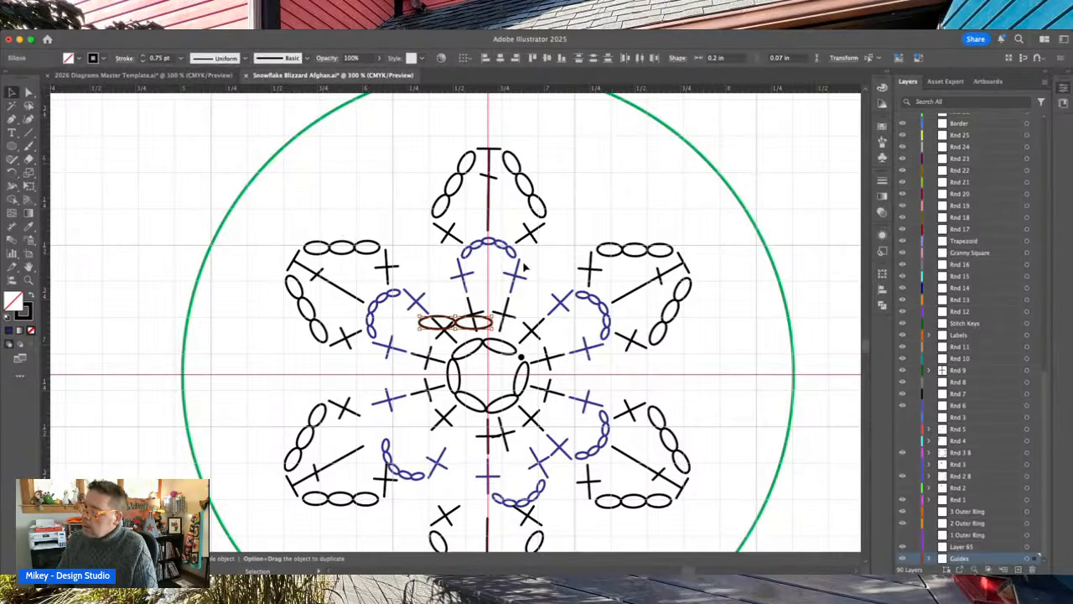
# - Tilt the pasted chain pair counterclockwise, place it outside the gap beside the upright petal, and assign it to layer Rnd 3 B
pyautogui.moveTo(497, 329); pyautogui.dragTo(500, 304)
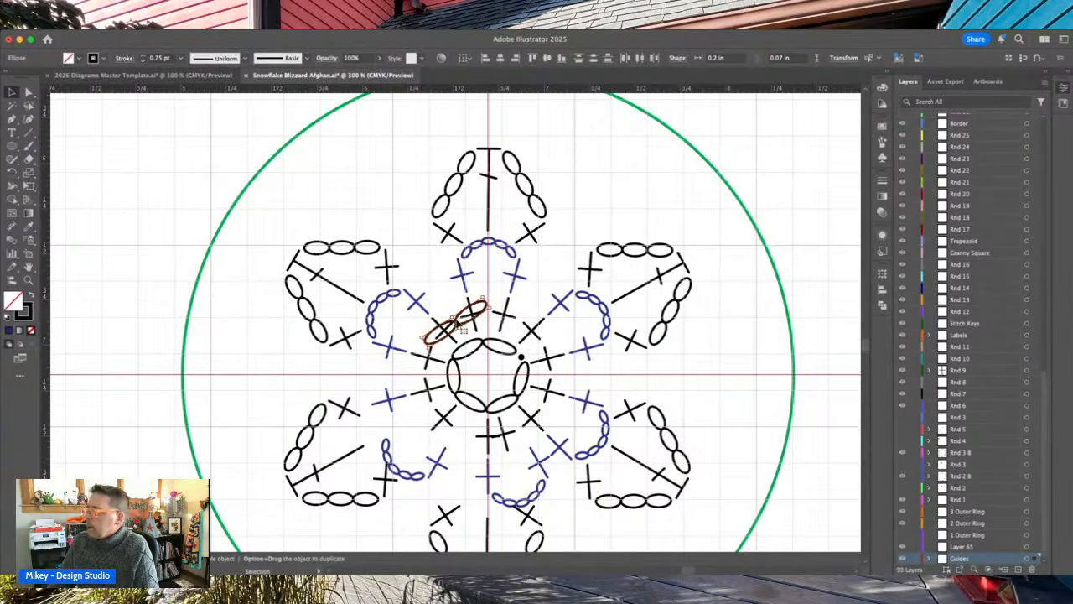
pyautogui.moveTo(461, 328); pyautogui.dragTo(397, 207)
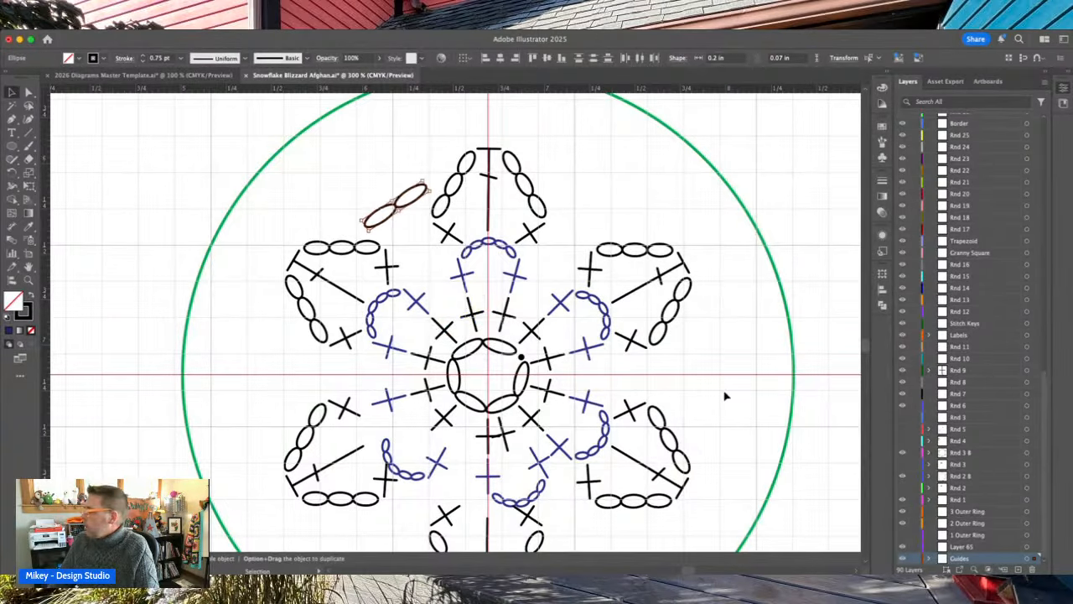
pyautogui.click(970, 453)
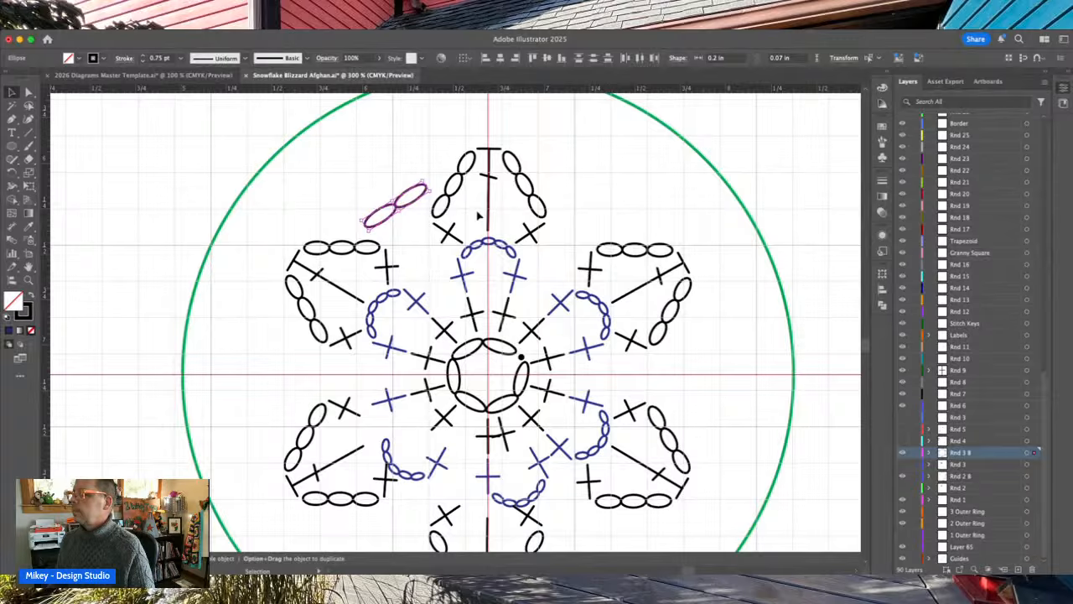
pyautogui.click(452, 139)
pyautogui.click(517, 205)
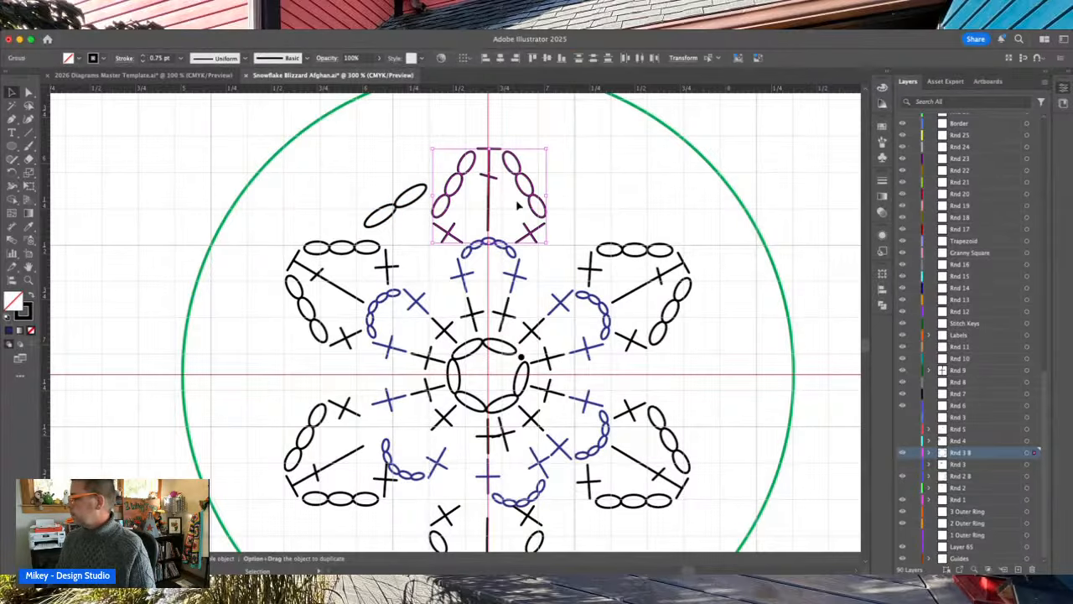
pyautogui.click(404, 209)
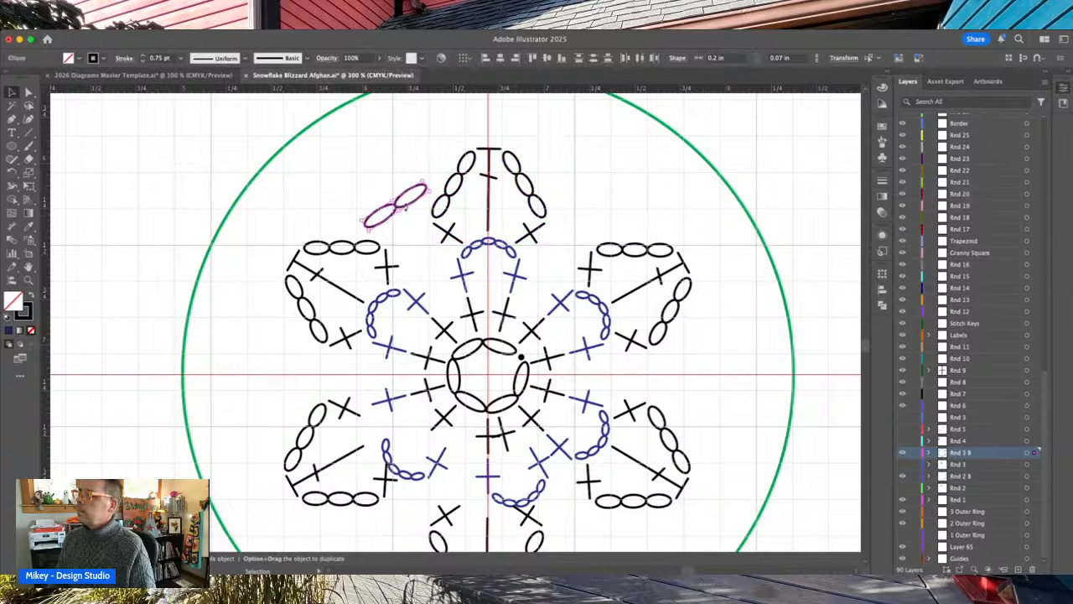
# - Fit the chain pair between the upright petal and its upper-left neighbour, shrinking each oval to about 0.12 by 0.05 in
pyautogui.moveTo(402, 211); pyautogui.dragTo(406, 239)
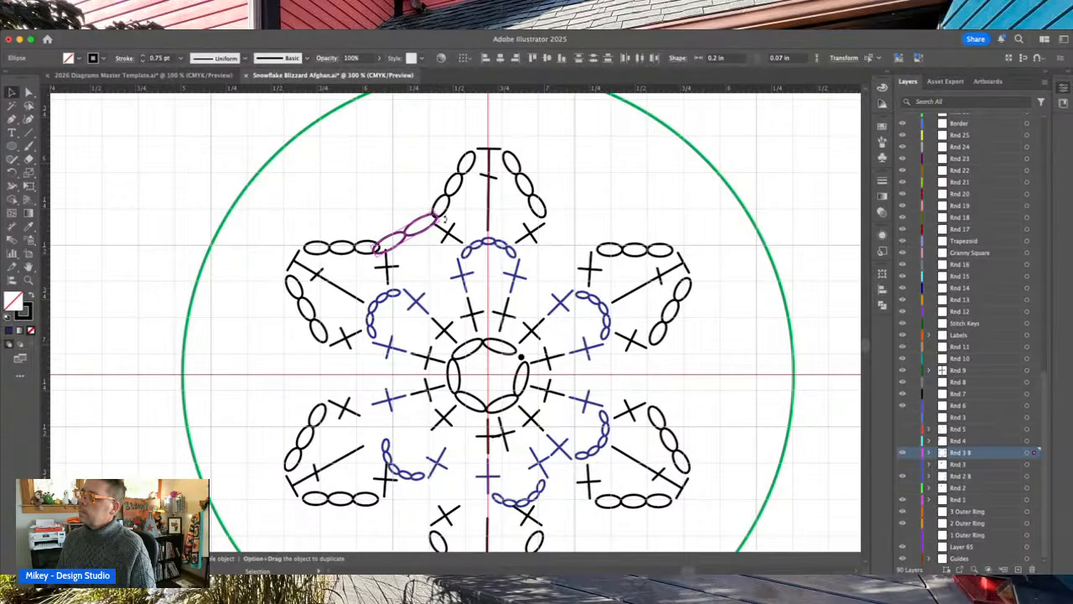
pyautogui.moveTo(438, 217); pyautogui.dragTo(427, 223)
pyautogui.moveTo(374, 253); pyautogui.dragTo(419, 247)
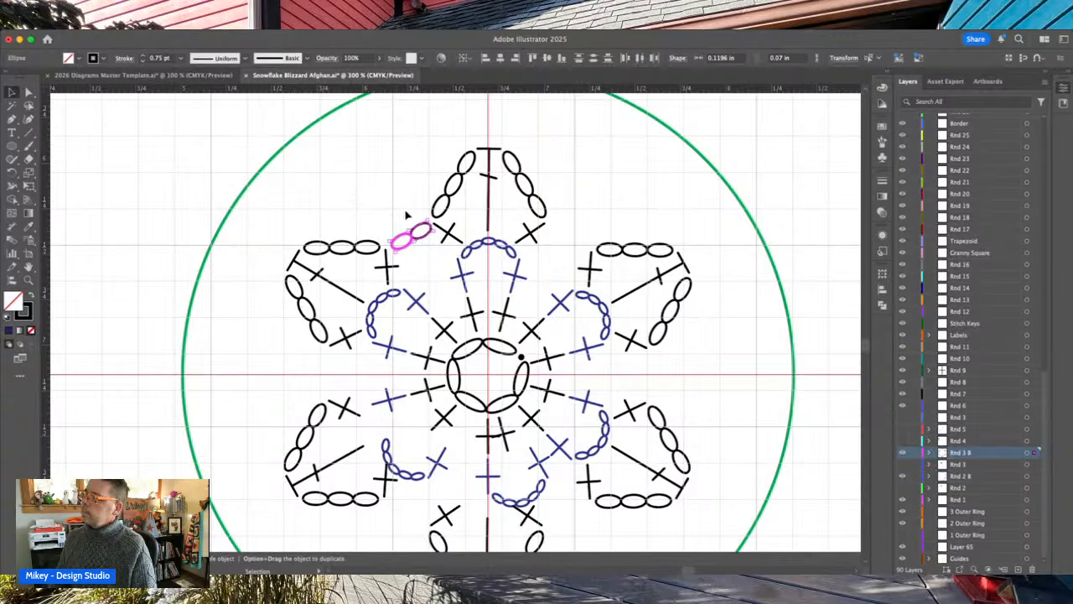
pyautogui.moveTo(414, 240); pyautogui.dragTo(412, 237)
pyautogui.click(404, 211)
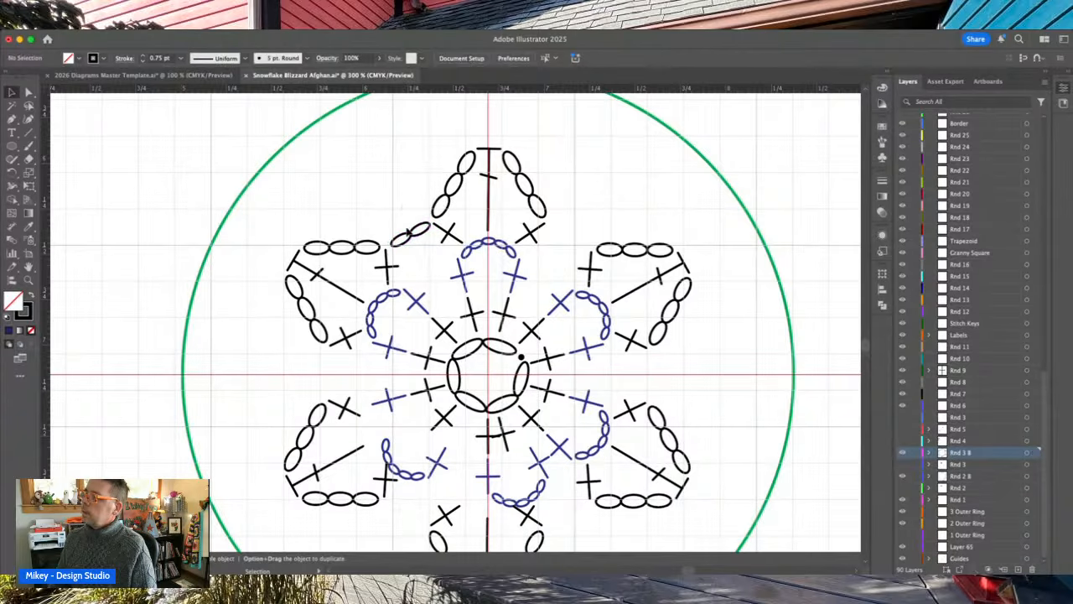
# - Group the two small chain ovals and nudge the group slightly down in the gap between the petals
pyautogui.click(414, 236)
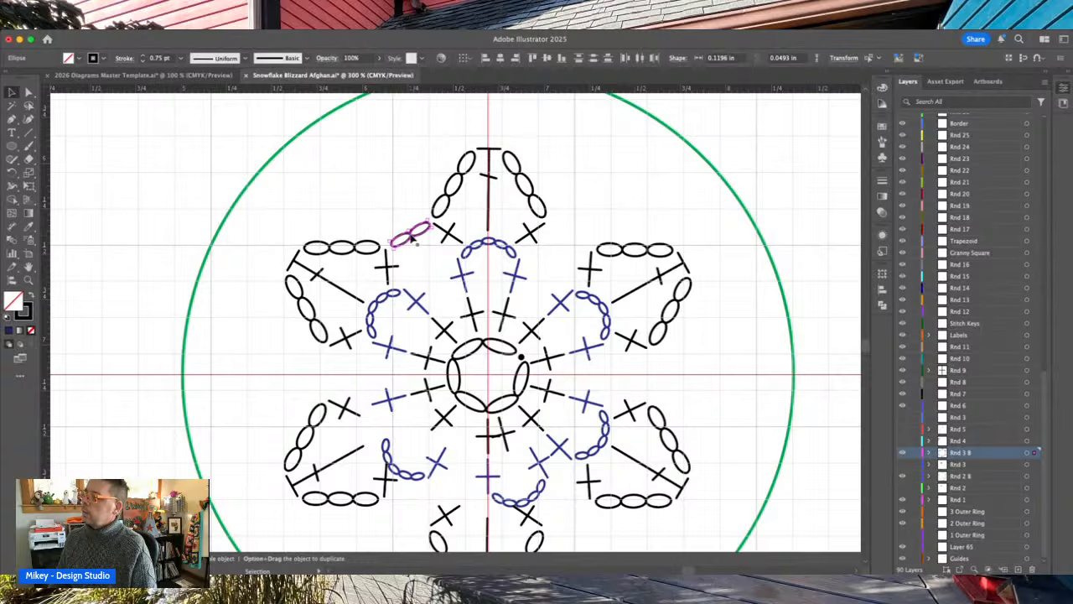
pyautogui.press('super+g')
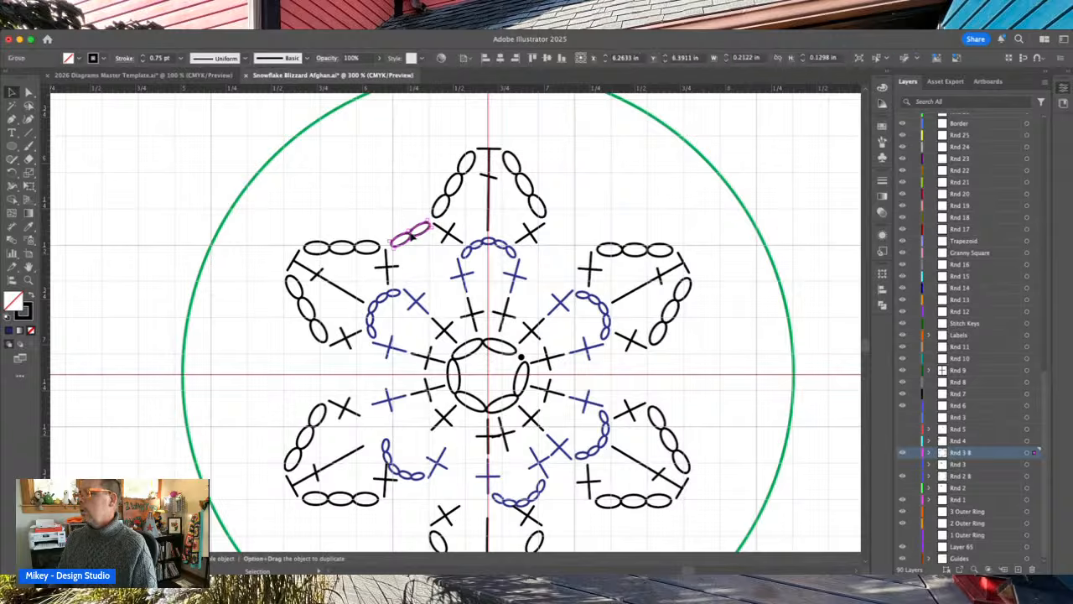
pyautogui.moveTo(411, 235); pyautogui.dragTo(412, 240)
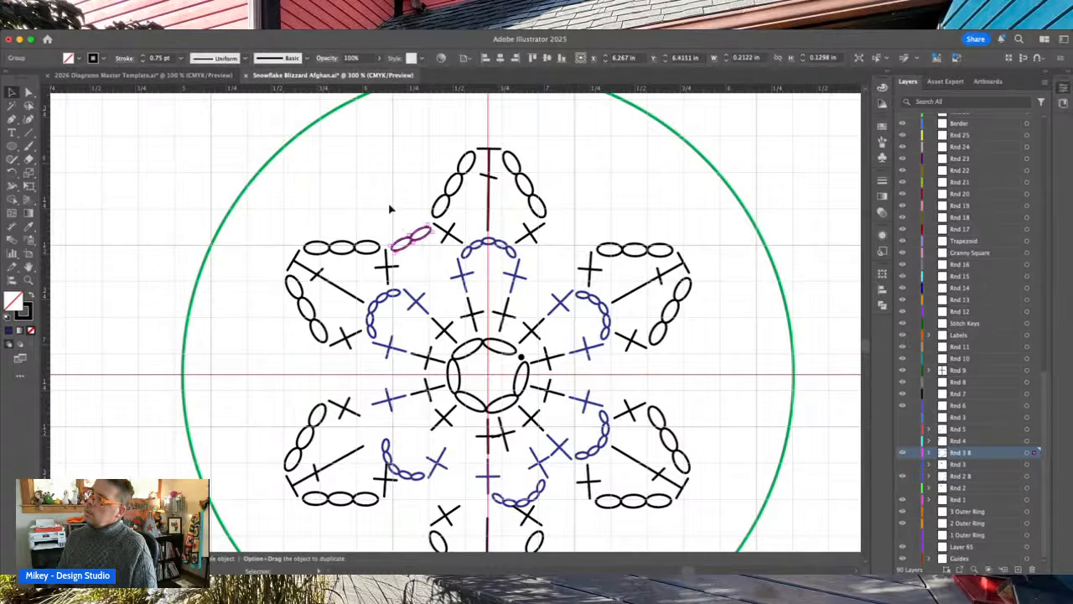
pyautogui.click(389, 205)
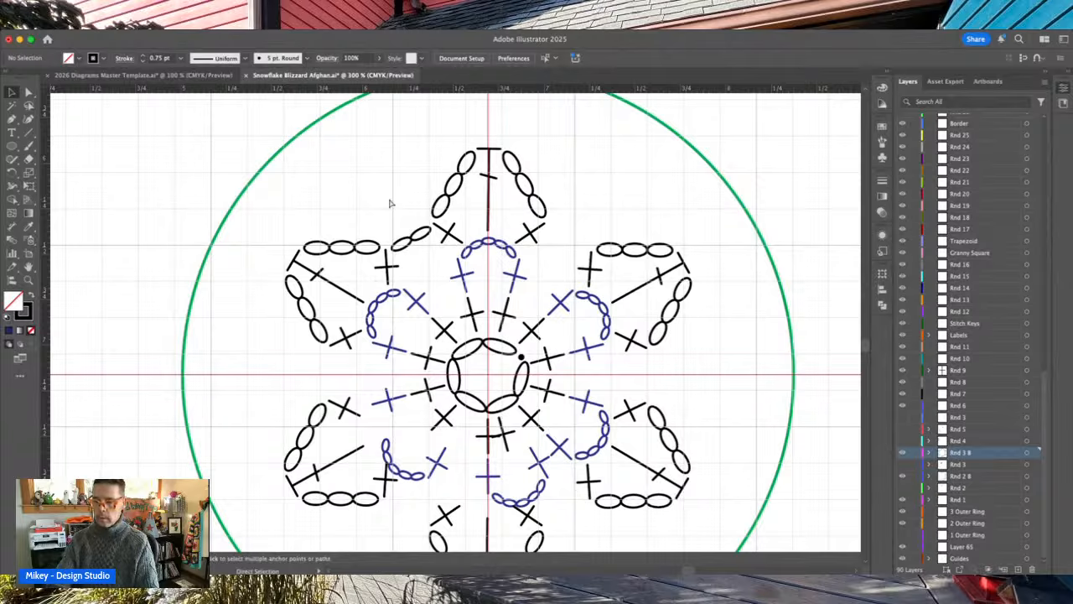
# - Rotate a copy of the chain pair counterclockwise about the ring's centre into the next gap between petals
pyautogui.press('super+minus')
pyautogui.press('super+minus')
pyautogui.scroll(-3, 389, 203)
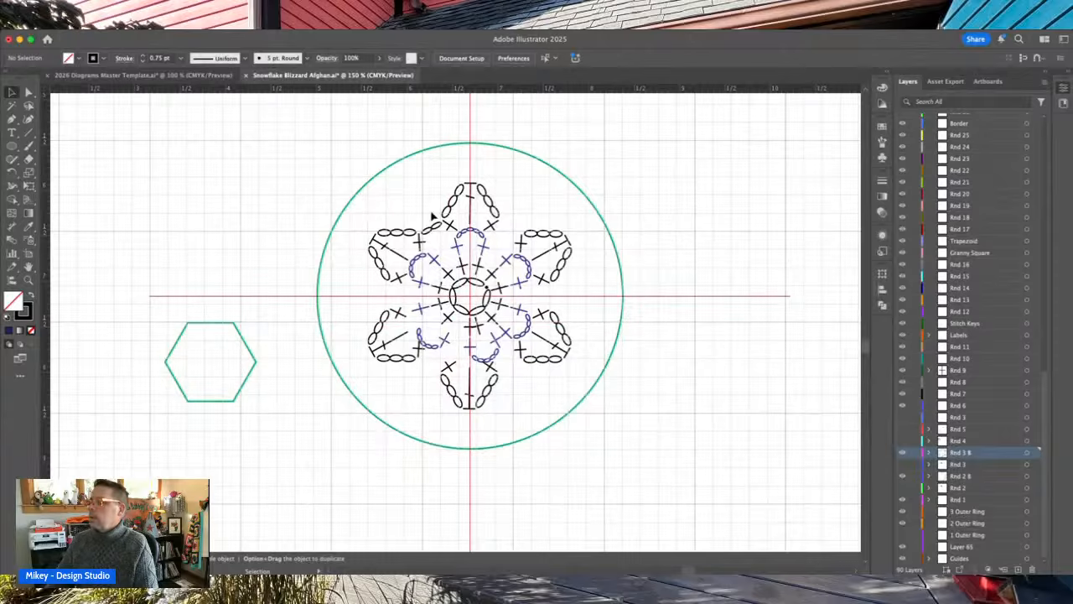
pyautogui.click(438, 231)
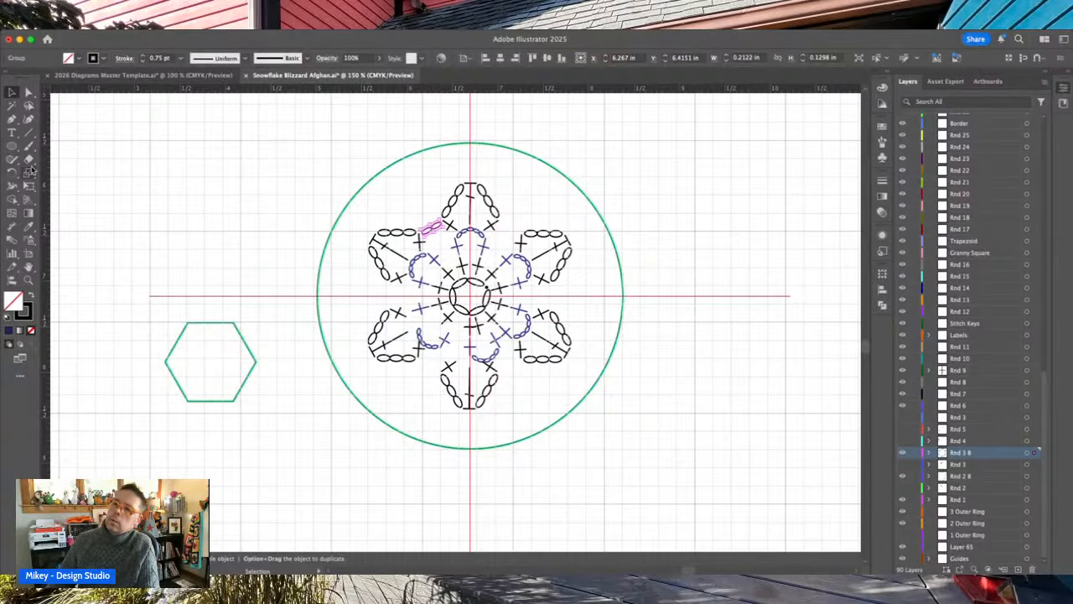
pyautogui.click(12, 173)
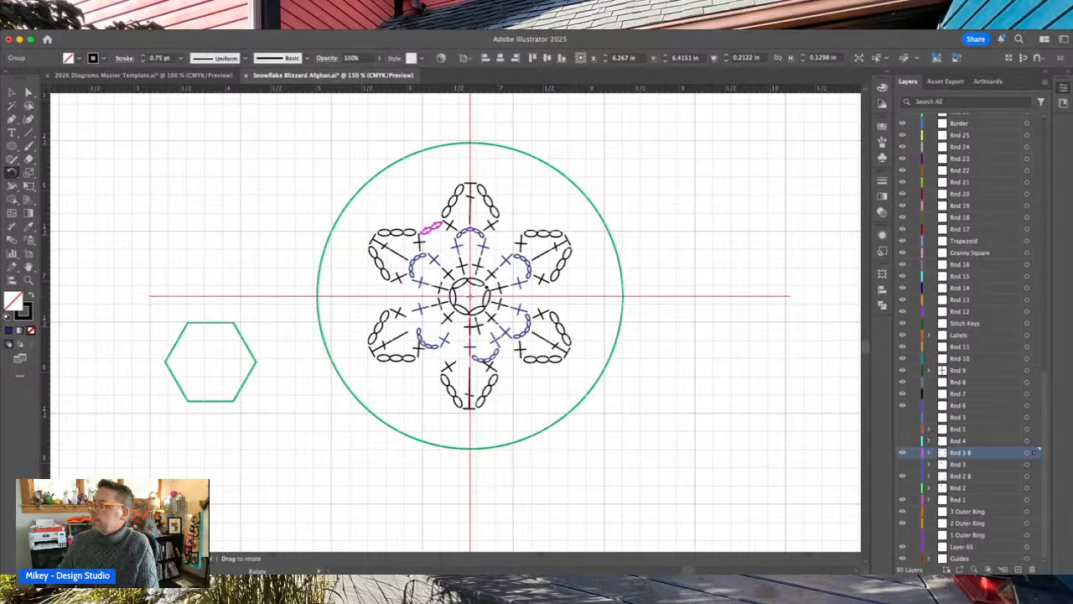
pyautogui.keyDown('alt'); pyautogui.click(470, 296); pyautogui.keyUp('alt')
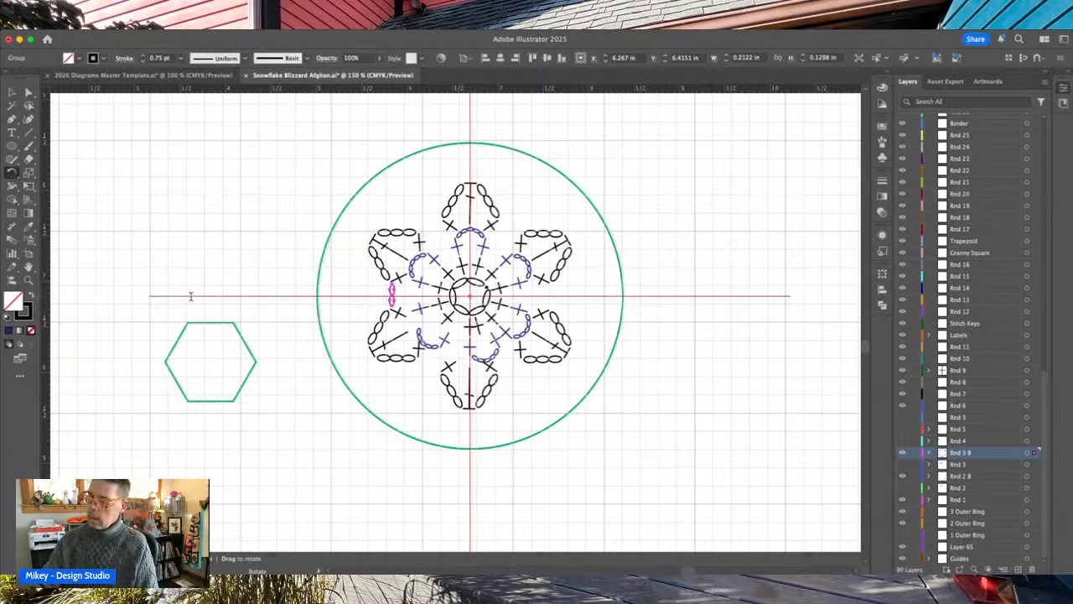
pyautogui.click(173, 378)
# - Repeat the rotated copy of the chain pair four more times to fill all six gaps between petals
pyautogui.press('v')
pyautogui.press('super+d')
pyautogui.press('super+d')
pyautogui.press('super+d')
pyautogui.press('r')
pyautogui.press('v')
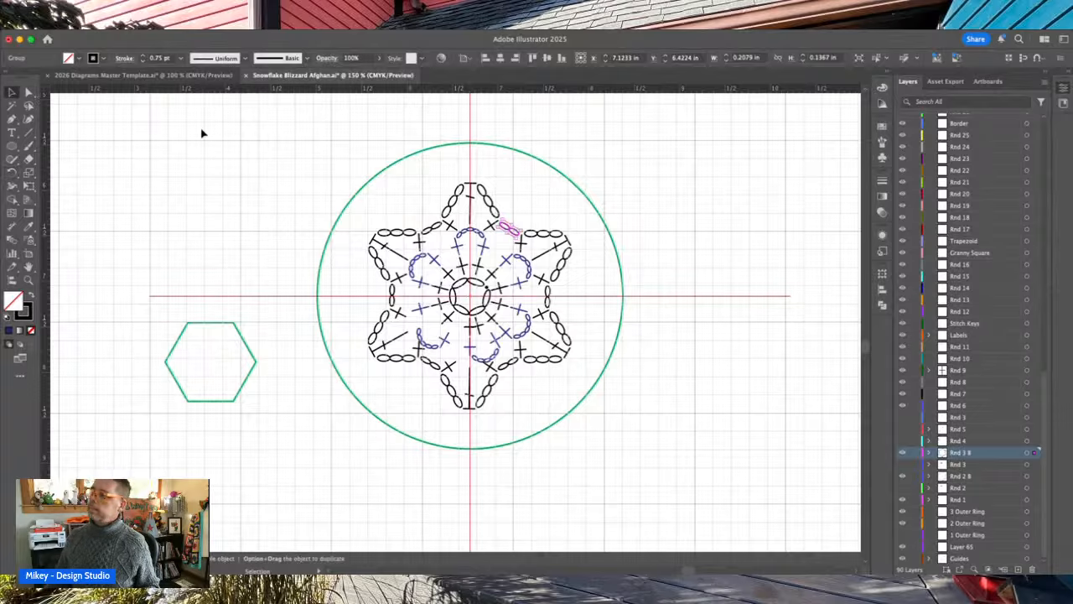
pyautogui.click(385, 139)
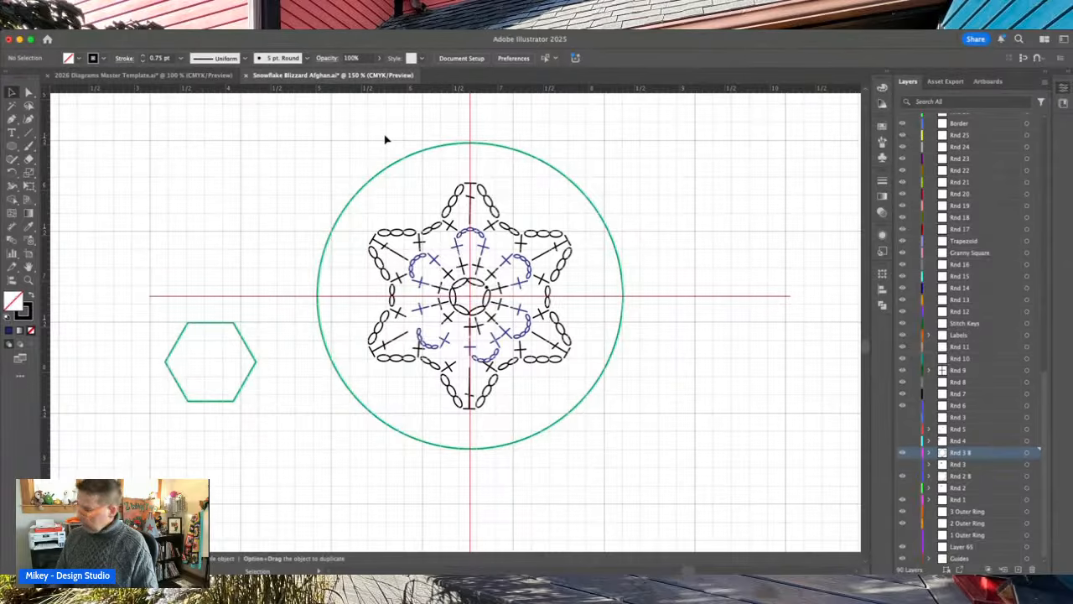
# - Create a new layer above Rnd 3 B and name it Rnd 4 B
pyautogui.click(903, 442)
pyautogui.click(903, 442)
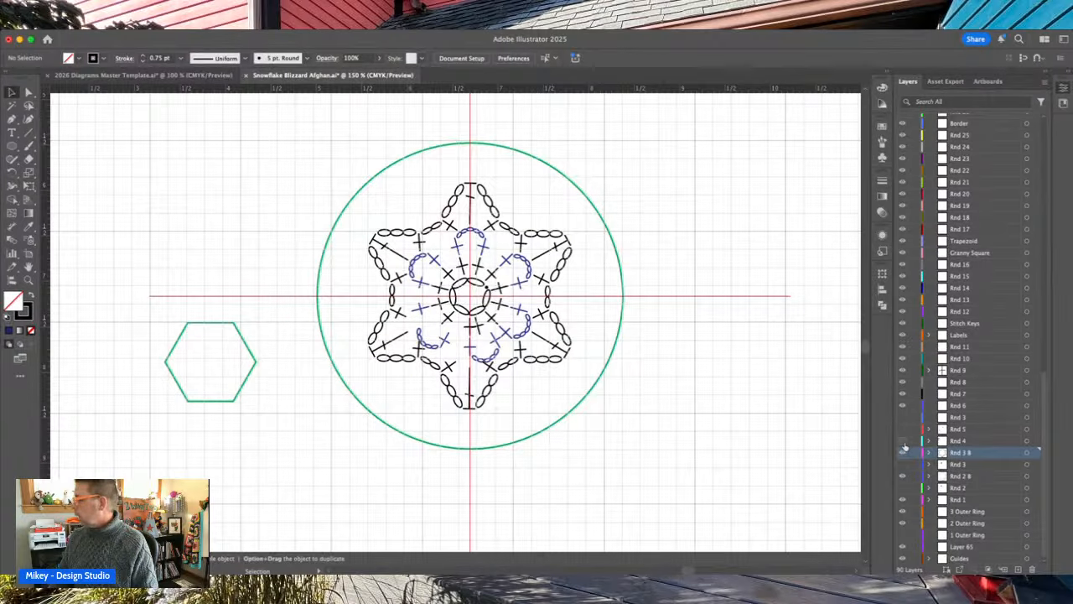
pyautogui.click(1019, 569)
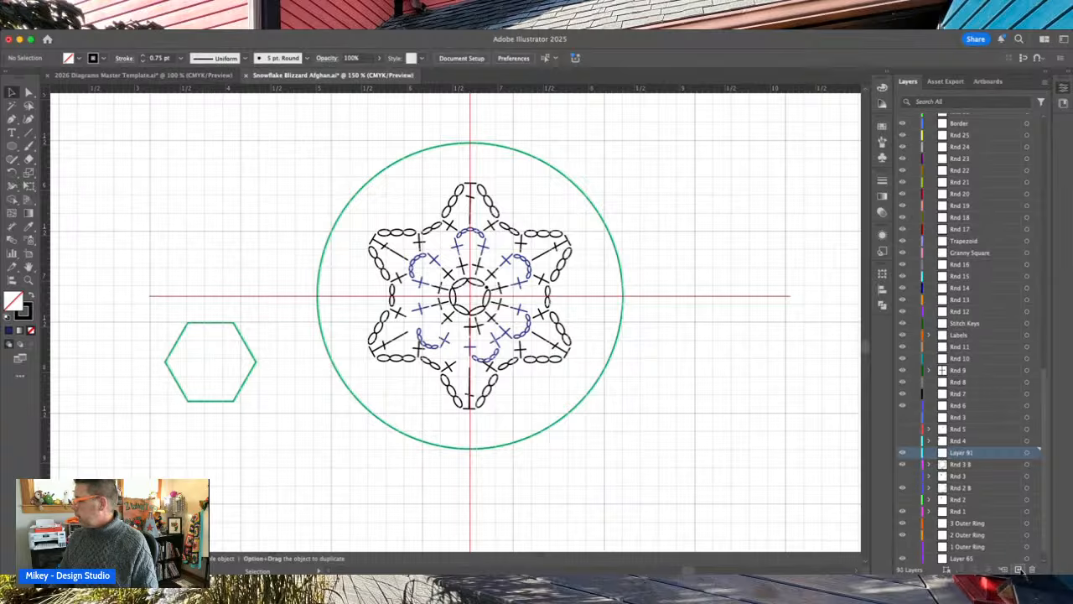
pyautogui.doubleClick(975, 452)
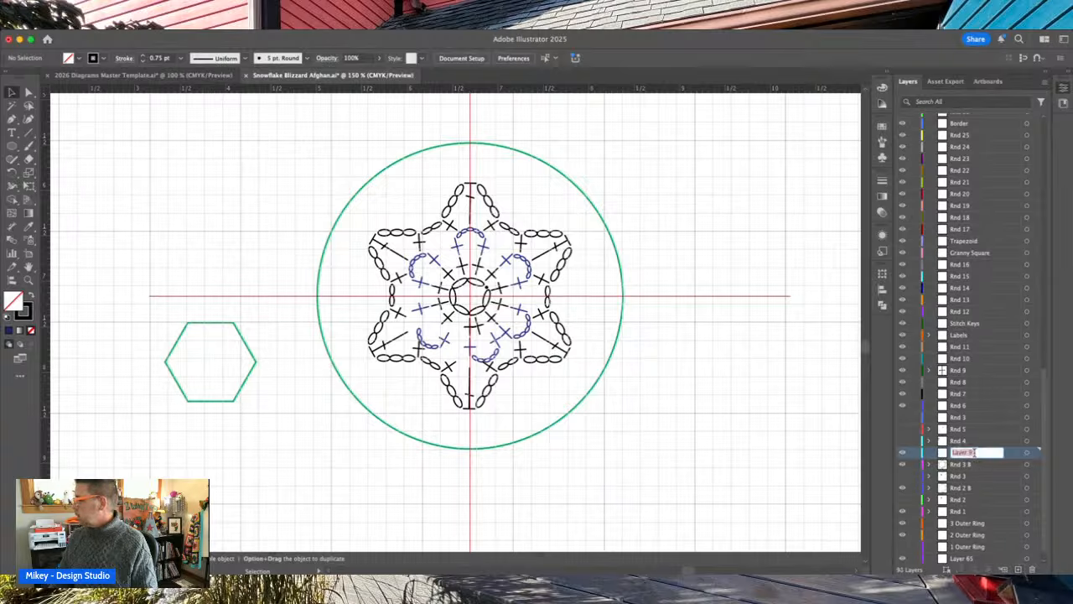
pyautogui.write('Rnd')
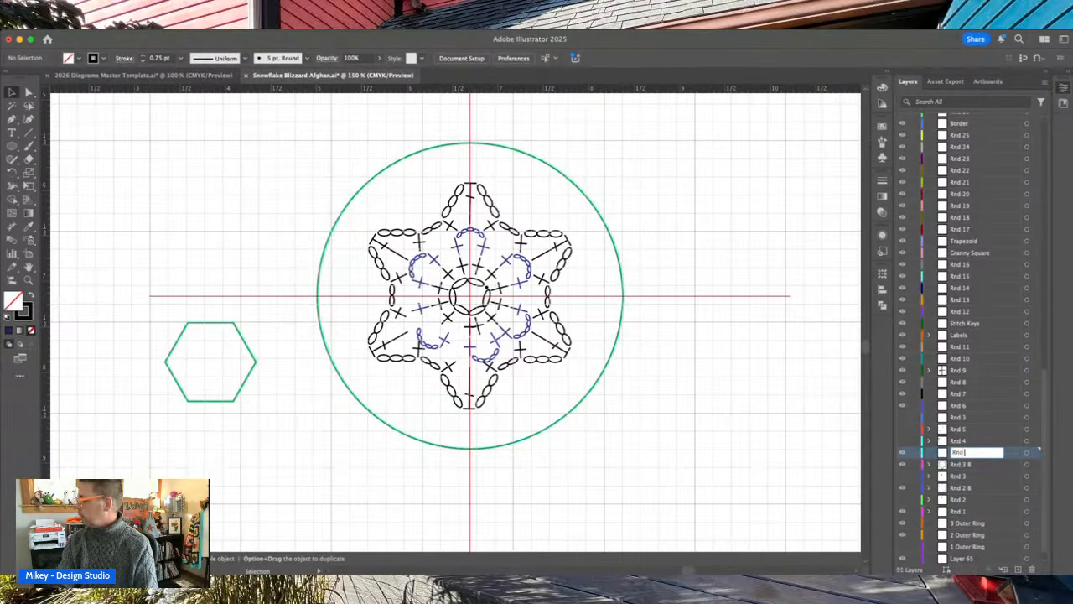
pyautogui.write(' 4 B')
pyautogui.press('Return')
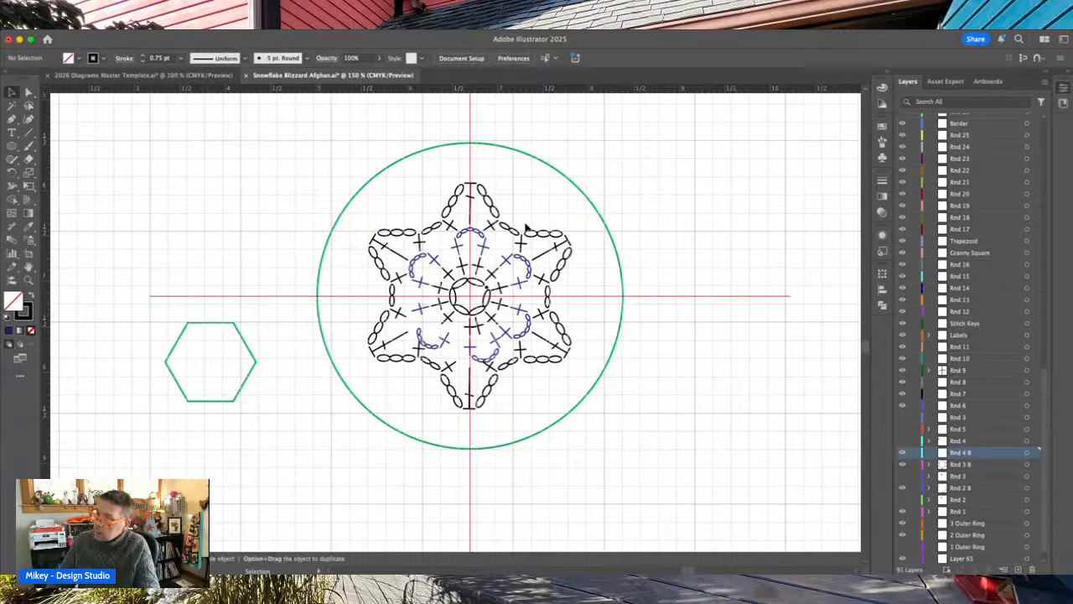
# - Rotate the whole motif with its green circle clockwise until two opposite petals lie along the horizontal guide
pyautogui.moveTo(464, 267); pyautogui.dragTo(663, 434)
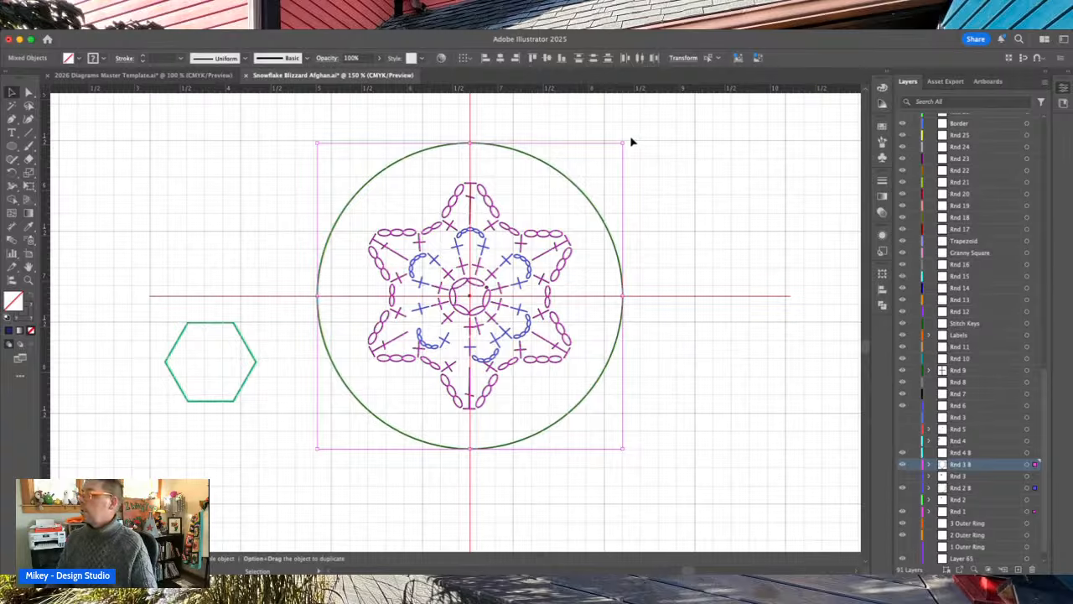
pyautogui.moveTo(627, 136); pyautogui.dragTo(671, 242)
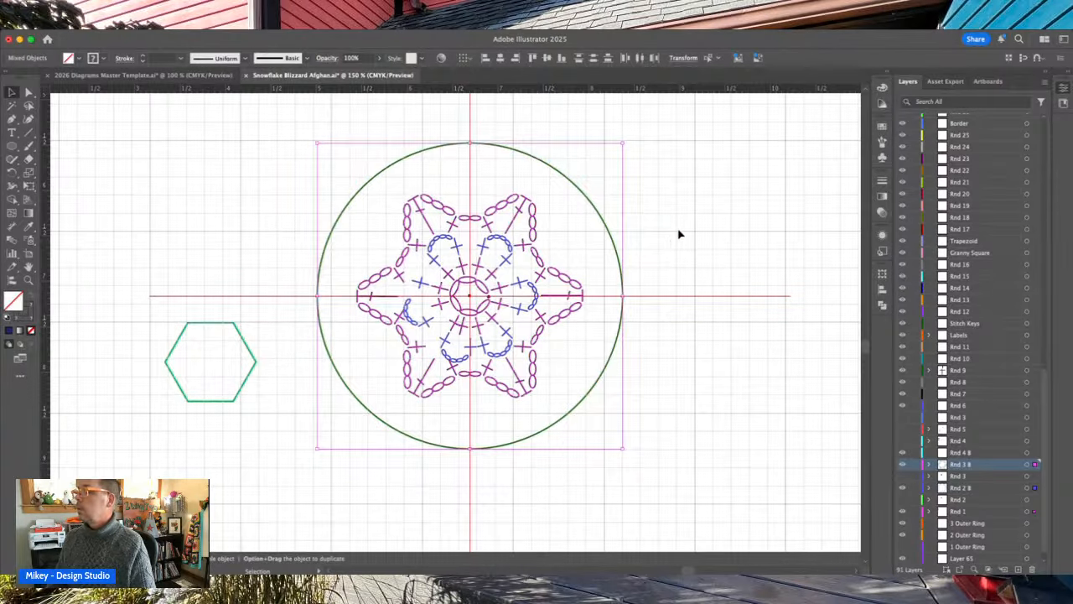
pyautogui.click(679, 232)
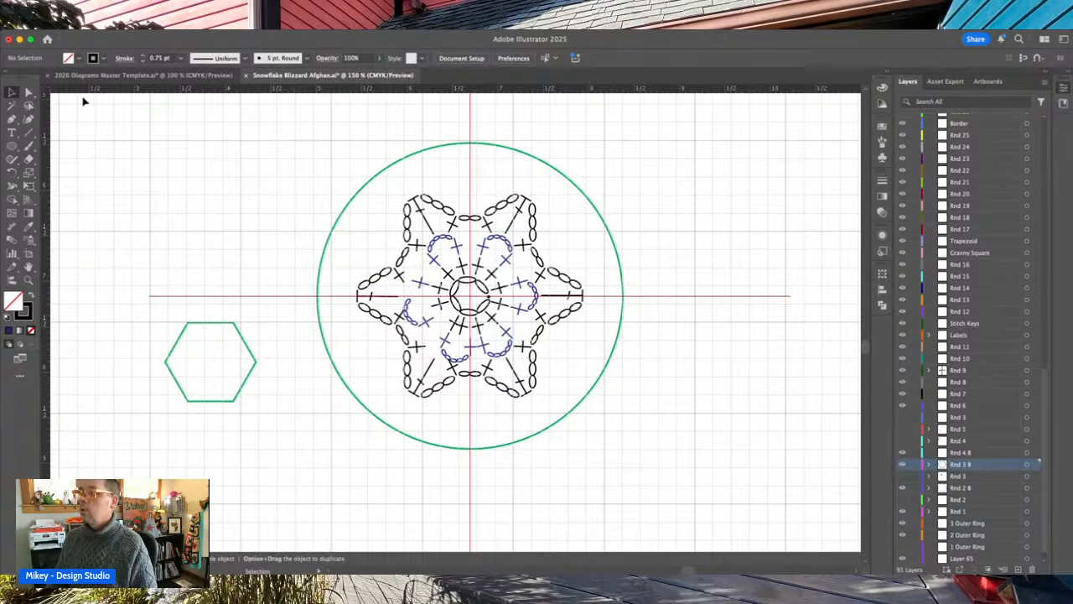
# - Copy the blue single crochet symbol from the template and place it on layer Rnd 4 B, centred above the chain pair in the upper gap
pyautogui.click(970, 453)
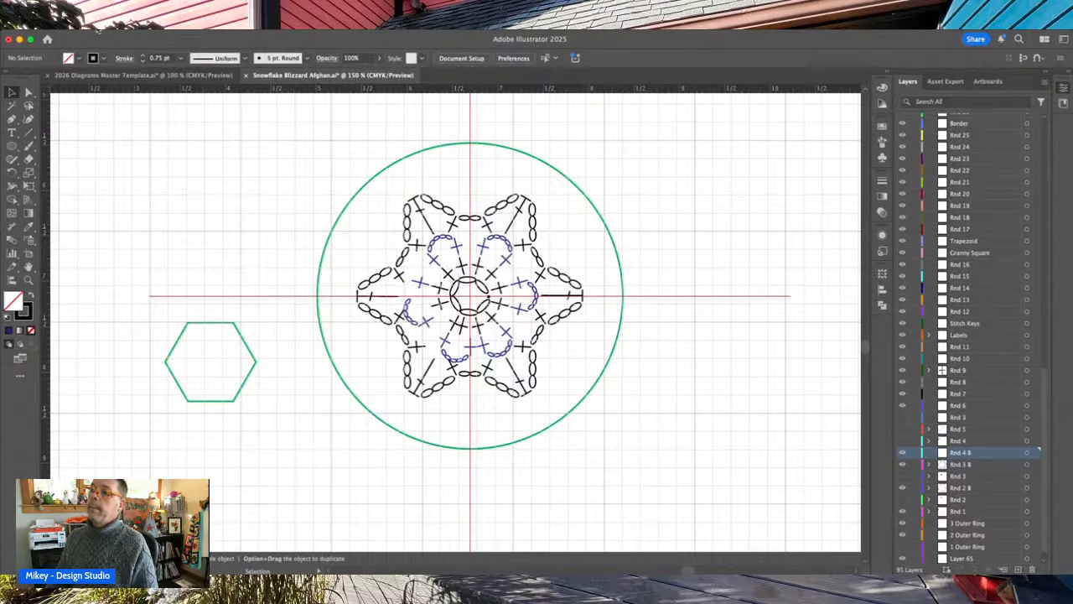
pyautogui.click(120, 77)
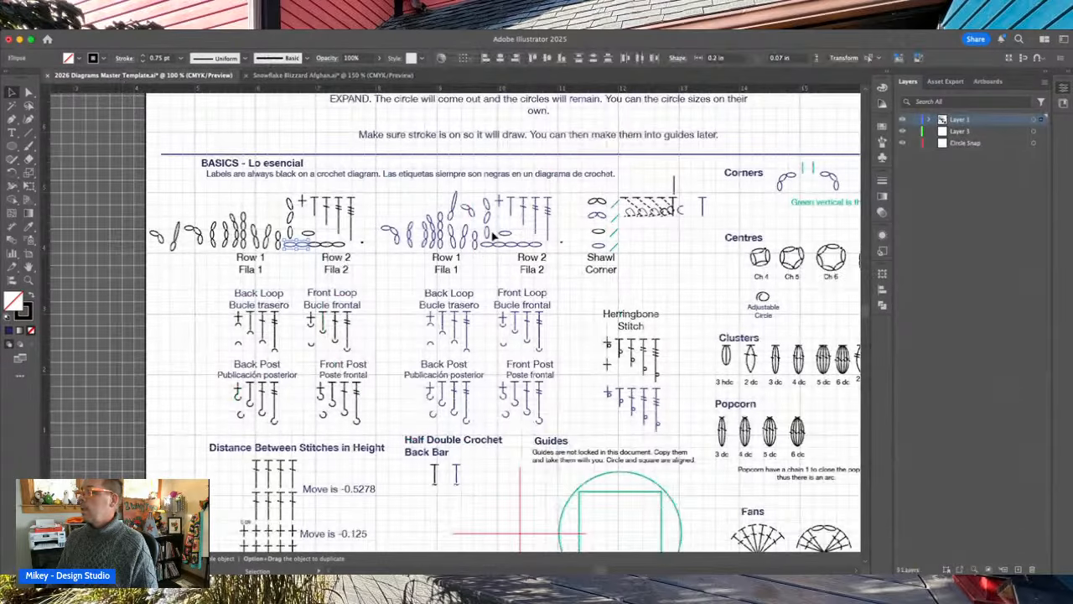
pyautogui.click(500, 202)
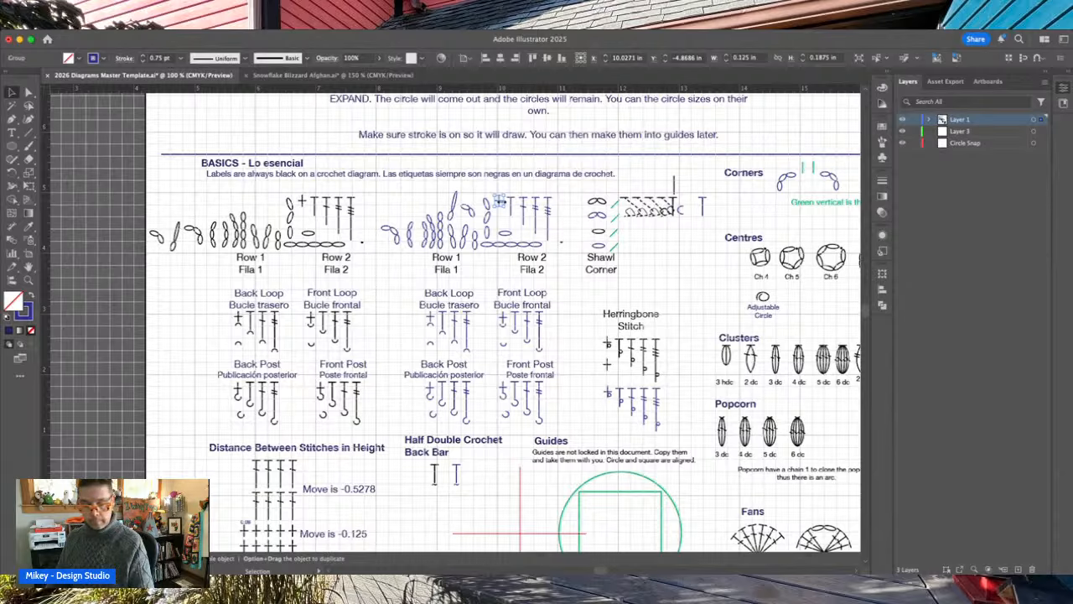
pyautogui.click(292, 76)
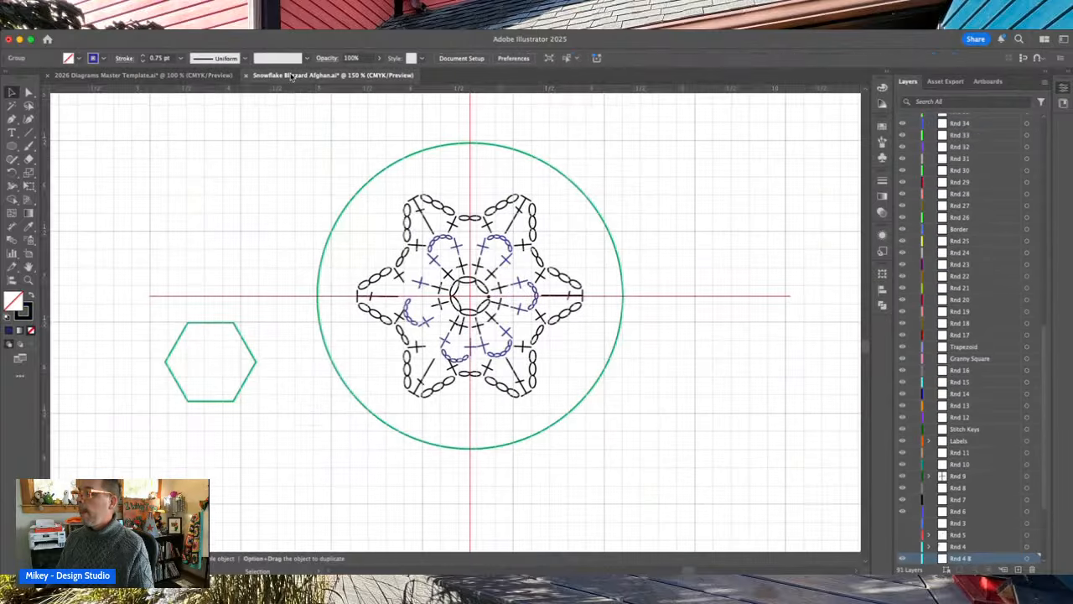
pyautogui.press('a')
pyautogui.press('super+v')
pyautogui.moveTo(457, 327); pyautogui.dragTo(470, 204)
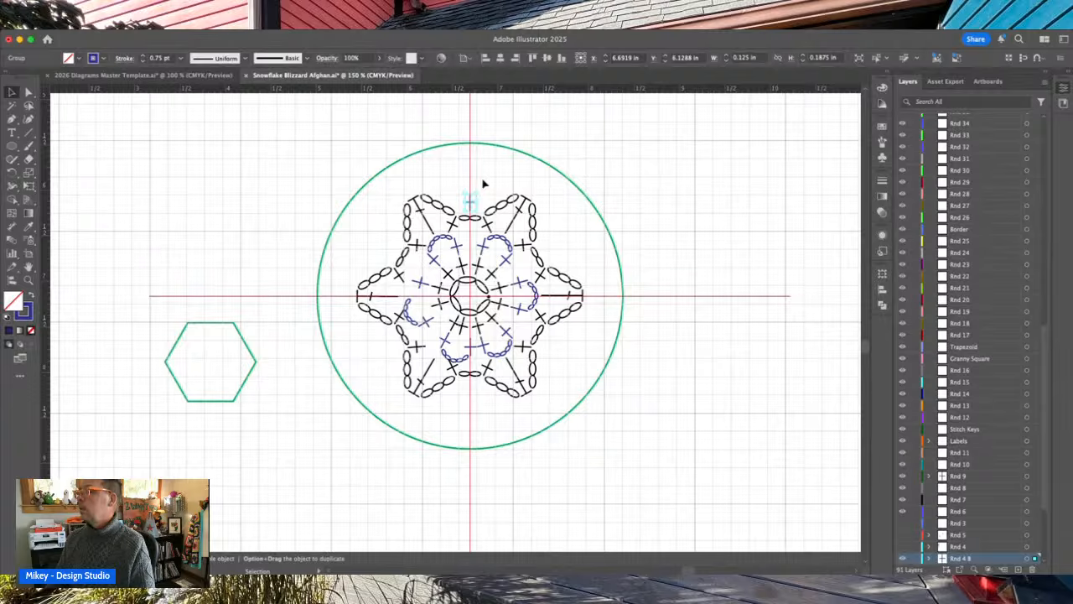
pyautogui.click(482, 182)
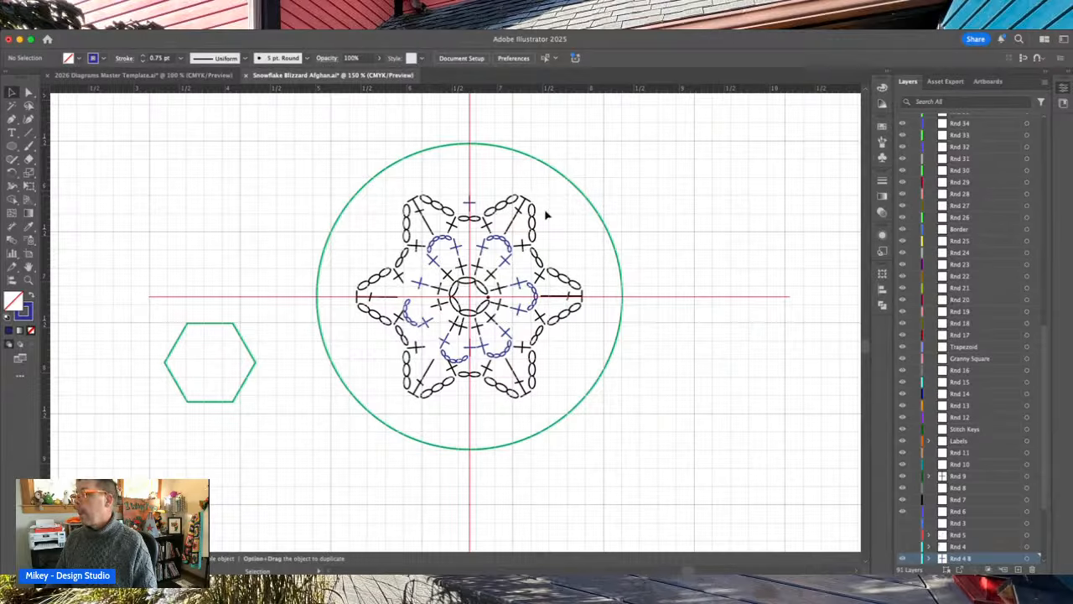
# - Rotate the whole motif with its green circle counterclockwise until one petal points straight up along the vertical guide
pyautogui.moveTo(321, 158); pyautogui.dragTo(652, 455)
pyautogui.moveTo(627, 139); pyautogui.dragTo(523, 104)
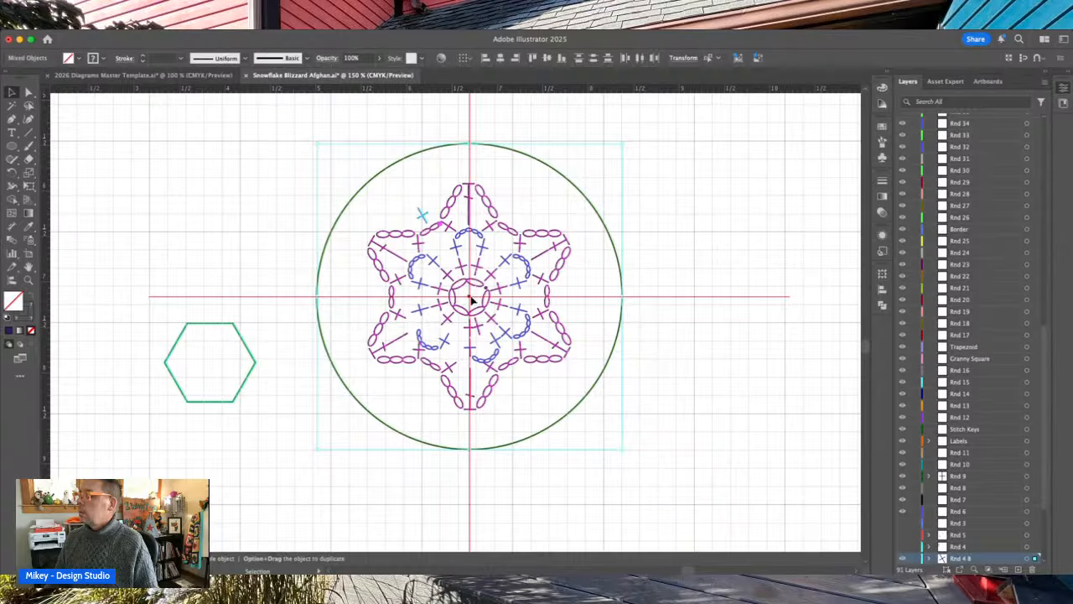
pyautogui.press('super+shift+a')
pyautogui.moveTo(470, 296); pyautogui.dragTo(470, 296)
pyautogui.click(678, 259)
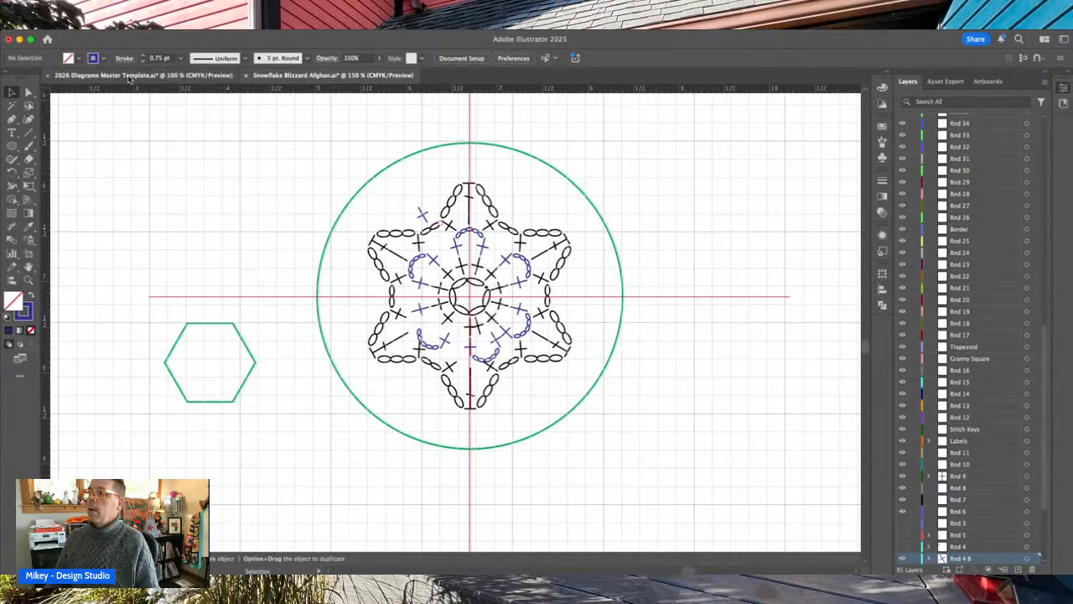
# - Copy the blue two-chain corner from the template and place it above the tip of the upward-pointing petal
pyautogui.click(100, 76)
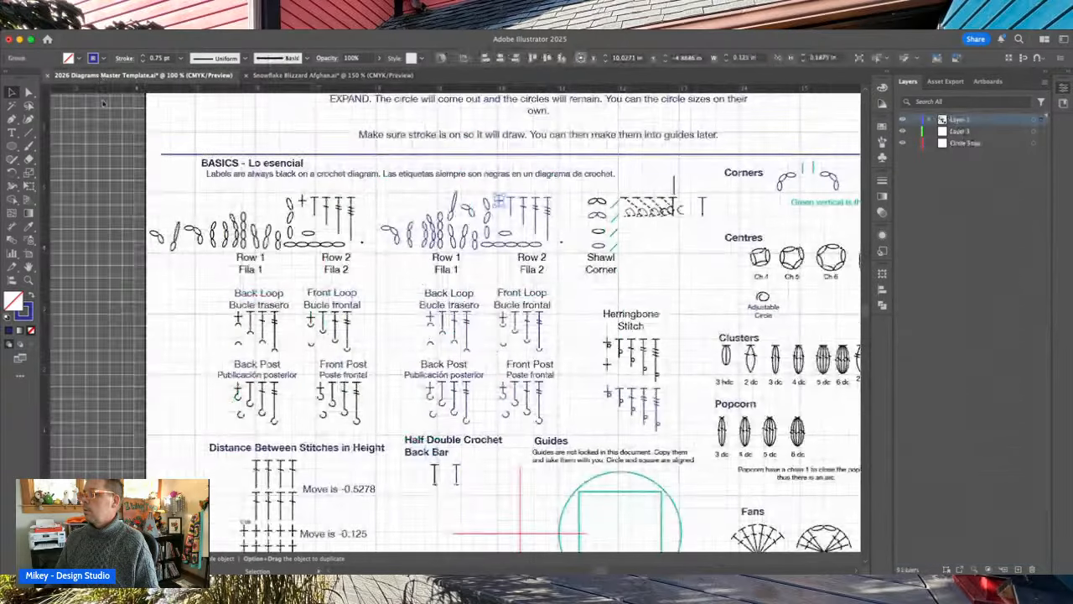
pyautogui.click(466, 212)
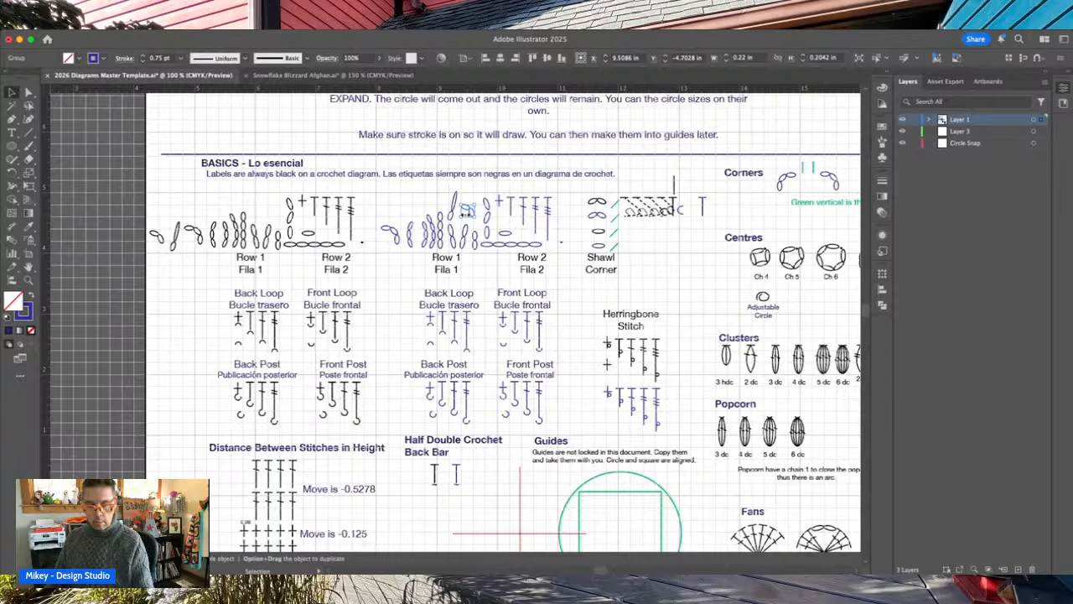
pyautogui.press('a')
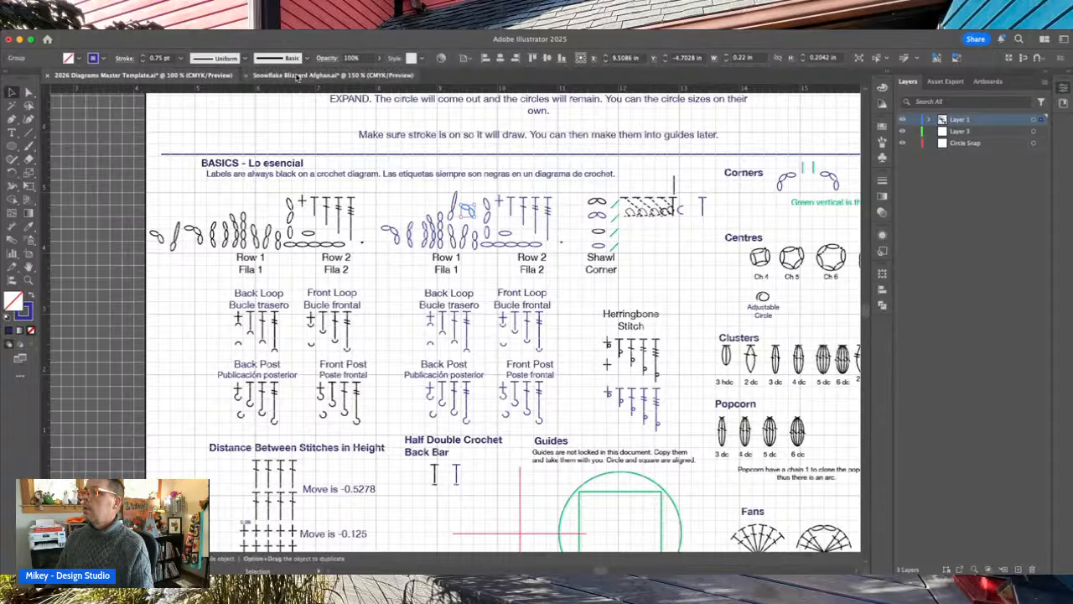
pyautogui.click(333, 75)
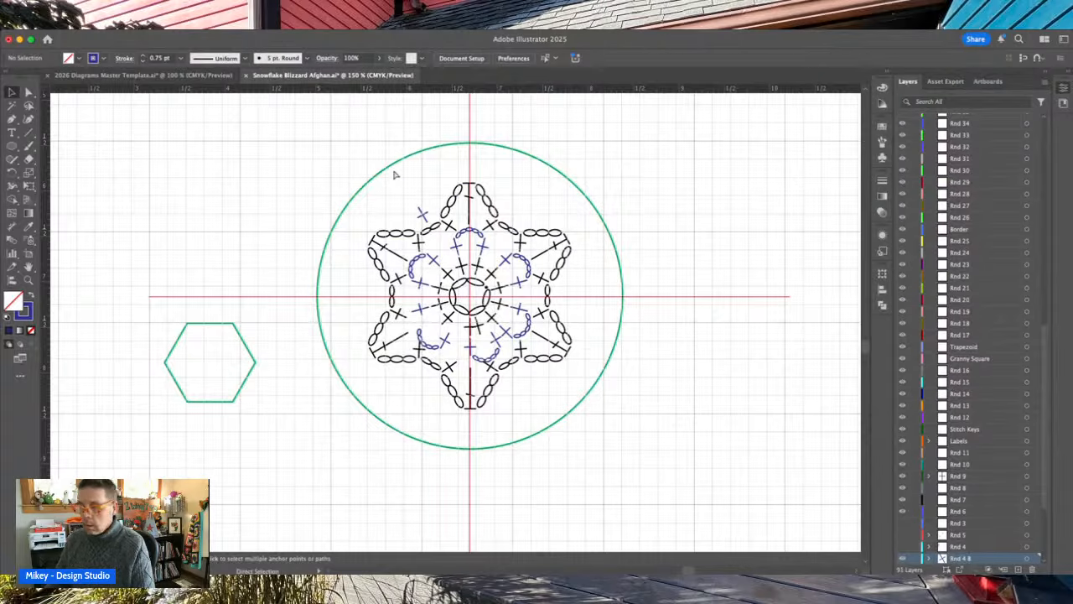
pyautogui.click(457, 324)
pyautogui.moveTo(455, 317); pyautogui.dragTo(472, 168)
pyautogui.hscroll(-1, 476, 171)
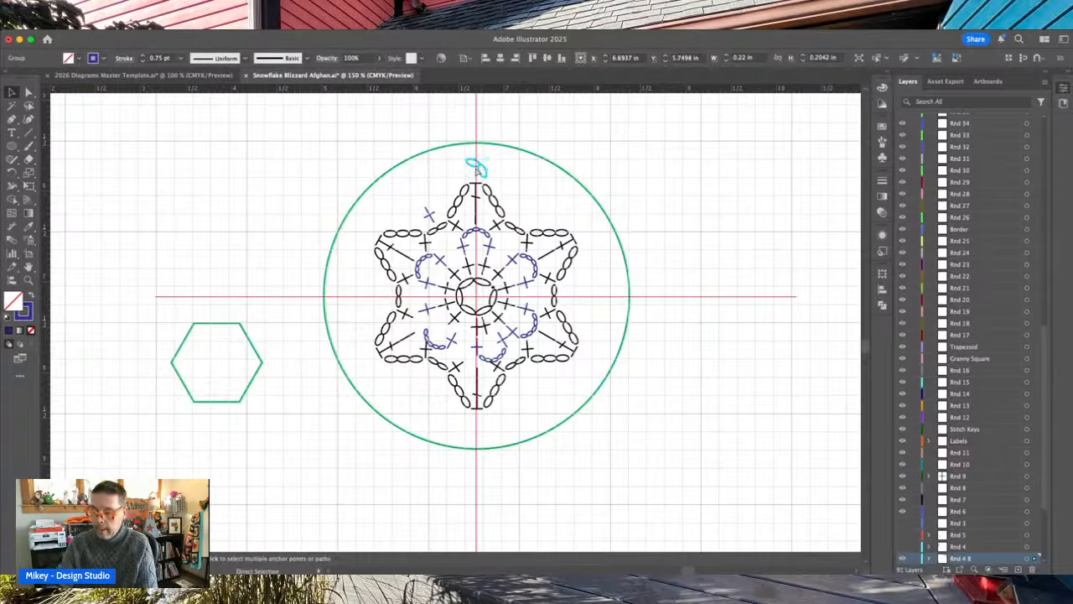
# - Nudge the ovals of the blue chain pair so they meet cleanly end to end
pyautogui.press('super+equal')
pyautogui.press('super+equal')
pyautogui.press('super+equal')
pyautogui.press('super+equal')
pyautogui.press('super+equal')
pyautogui.press('super+equal')
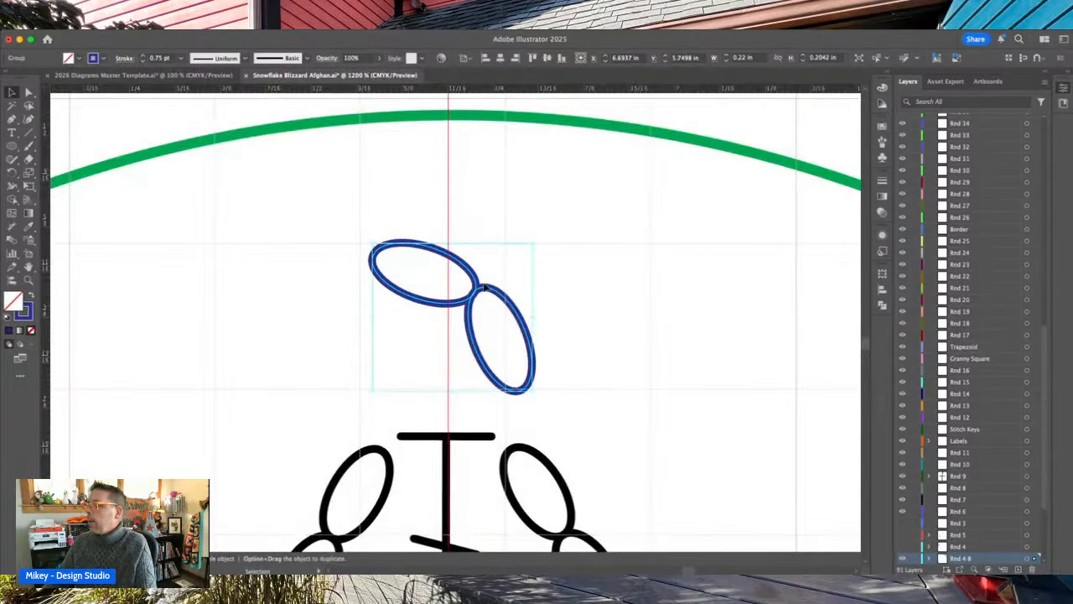
pyautogui.moveTo(515, 311); pyautogui.dragTo(514, 309)
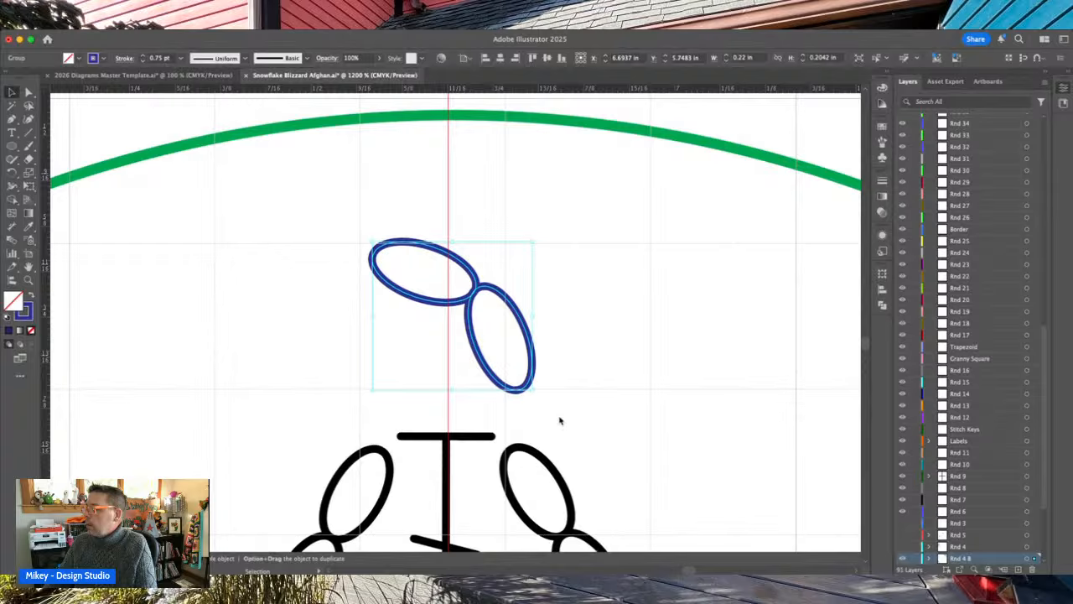
pyautogui.moveTo(520, 315); pyautogui.dragTo(519, 319)
pyautogui.doubleClick(520, 318)
pyautogui.doubleClick(587, 302)
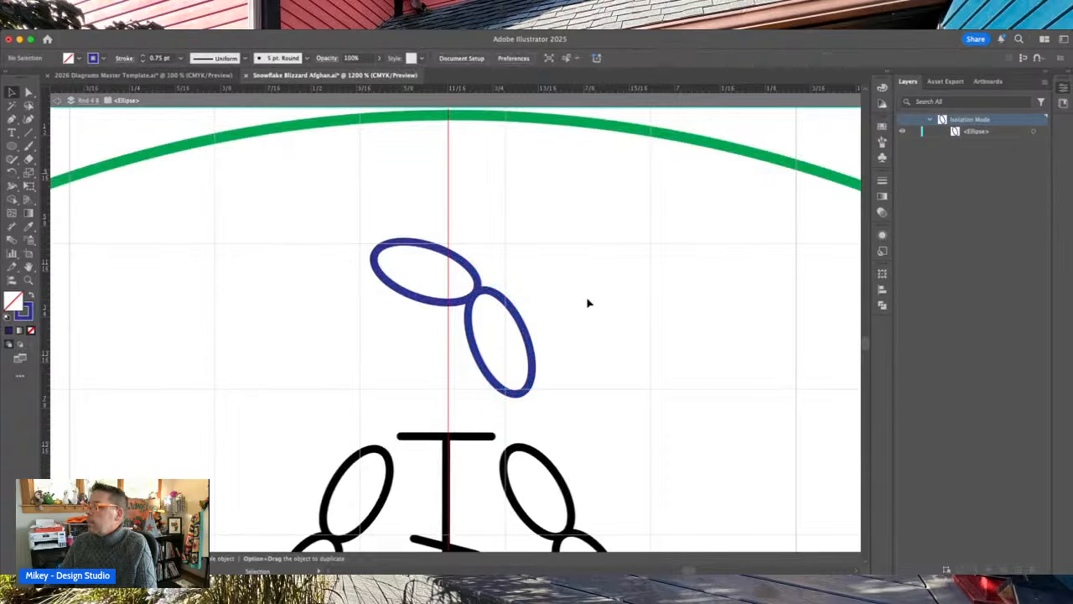
# - Rotate the chain pair into a symmetrical arch and centre it on the vertical guide above the petal tip
pyautogui.moveTo(328, 216); pyautogui.dragTo(475, 347)
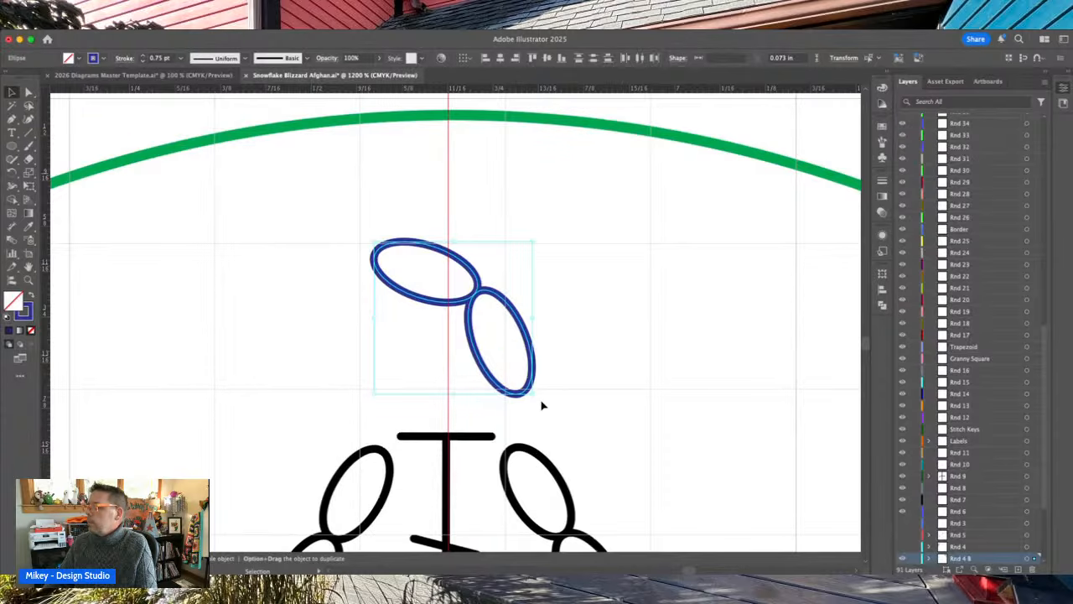
pyautogui.moveTo(532, 394); pyautogui.dragTo(565, 315)
pyautogui.moveTo(457, 289)
pyautogui.mouseDown()
pyautogui.moveTo(448, 391)
pyautogui.moveTo(450, 298)
pyautogui.mouseUp()
pyautogui.click(482, 246)
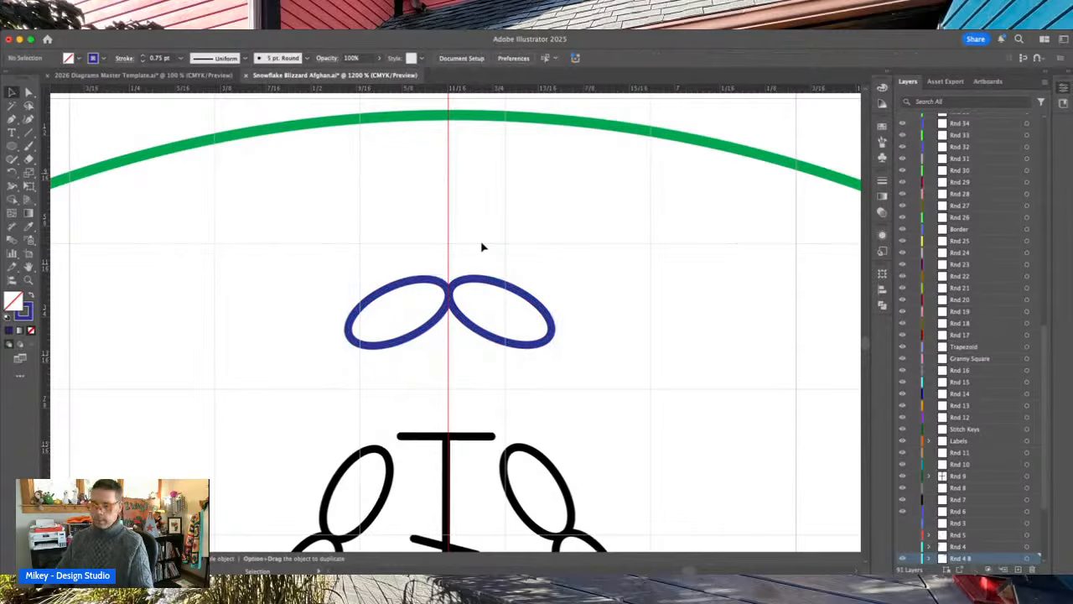
# - Copy the blue single crochet symbol from the template again and paste it into the afghan diagram near the petal tip
pyautogui.press('super+minus')
pyautogui.press('super+minus')
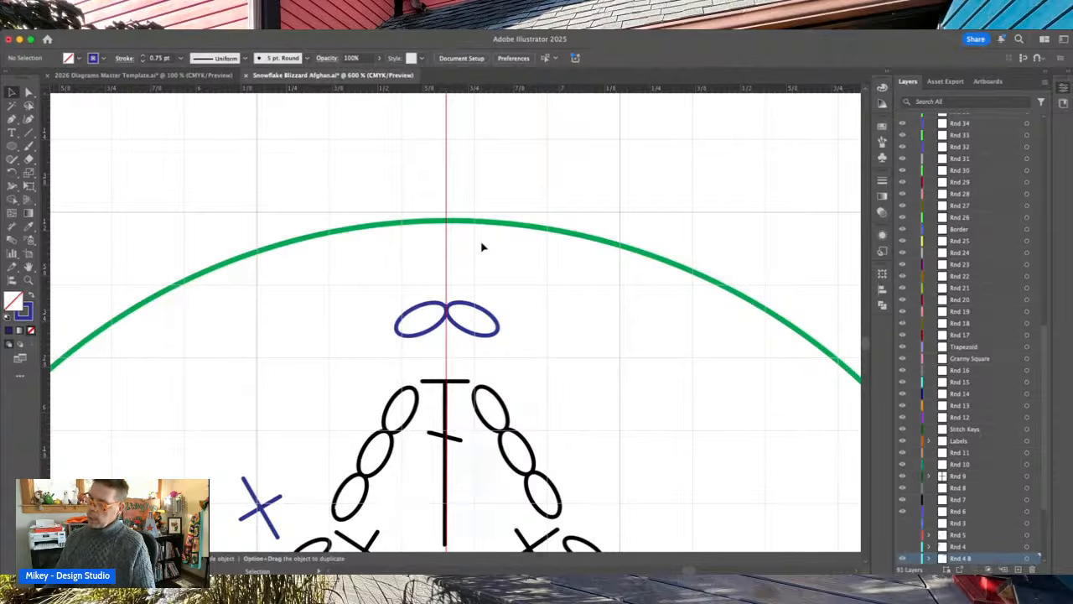
pyautogui.scroll(-2, 483, 245)
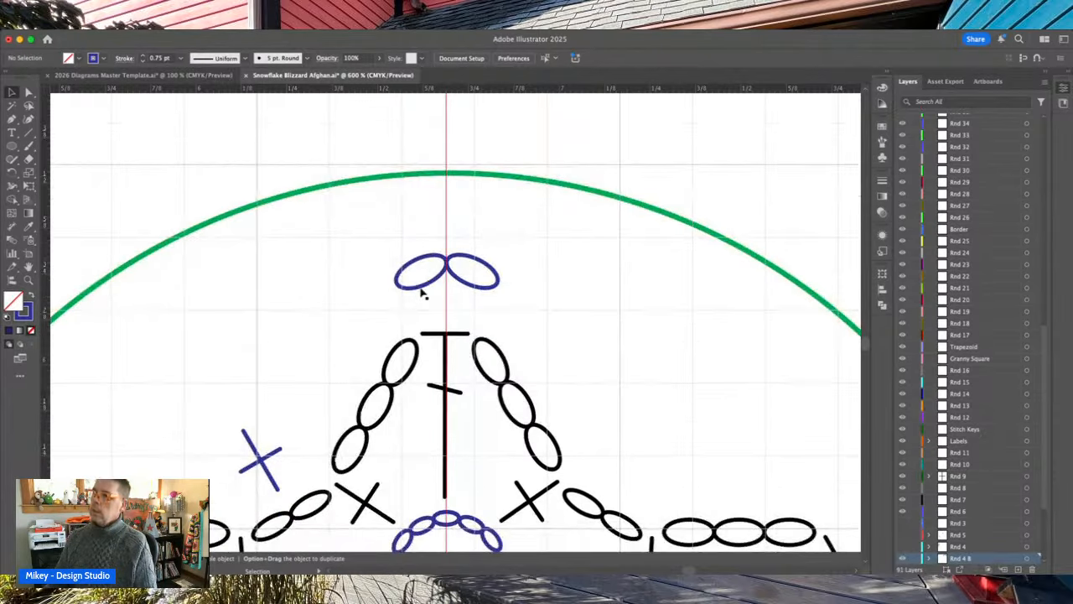
pyautogui.click(134, 76)
pyautogui.click(501, 202)
pyautogui.press('super+c')
pyautogui.press('v')
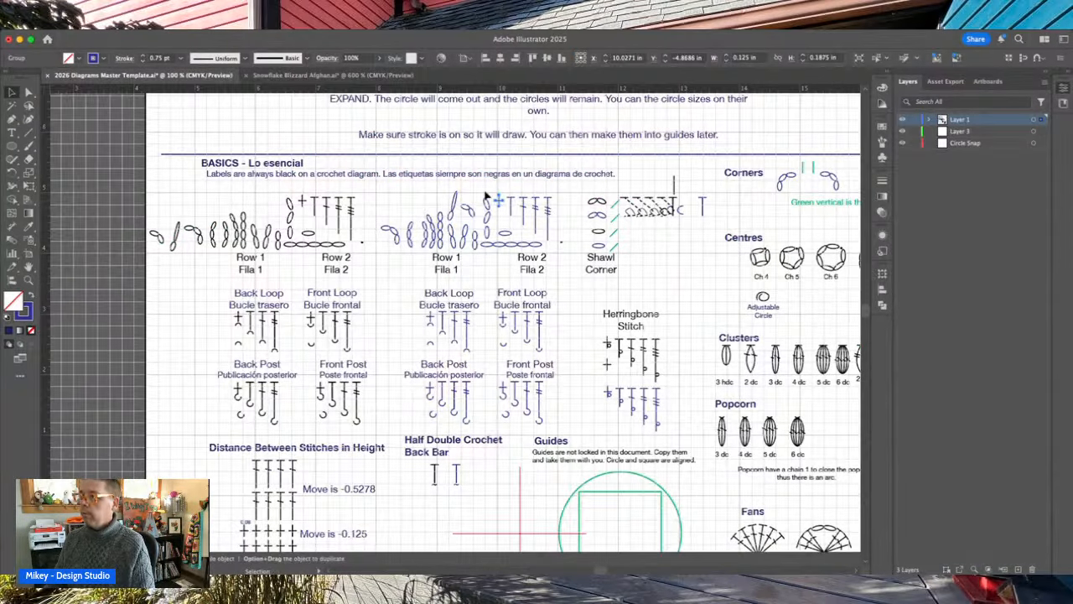
pyautogui.click(281, 77)
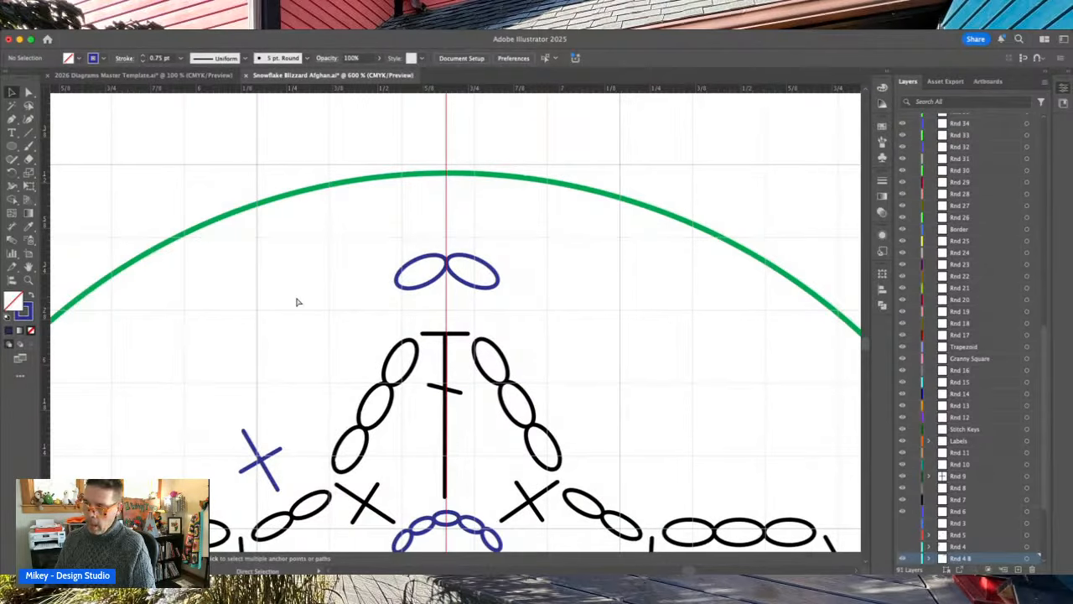
pyautogui.press('super+v')
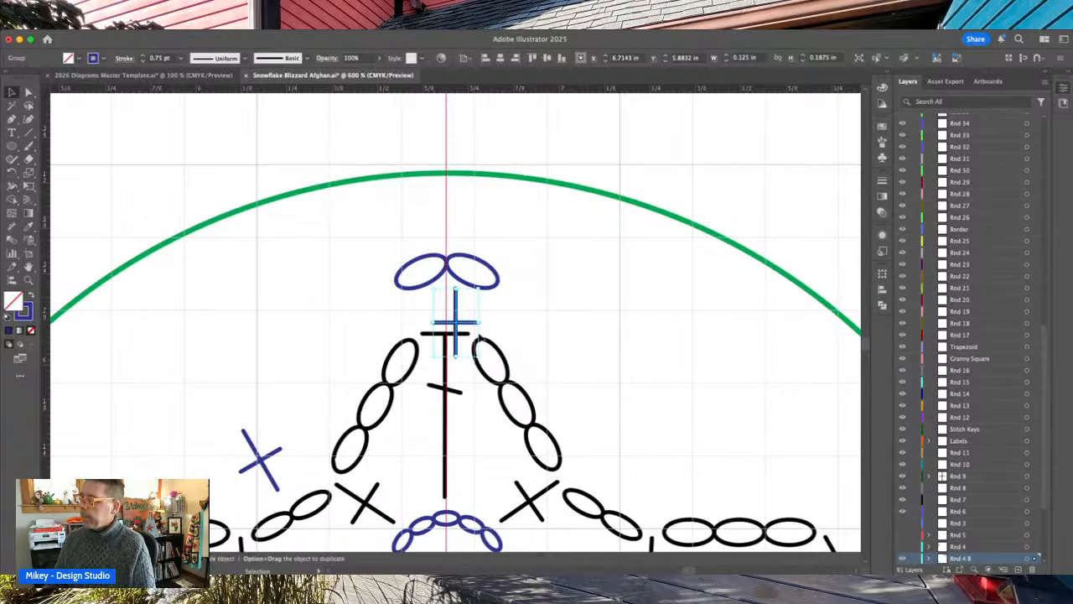
# - Move the pasted single crochet to the lower-left end of the chain arch and tilt it counterclockwise to follow the petal's edge
pyautogui.moveTo(458, 330); pyautogui.dragTo(376, 334)
pyautogui.moveTo(402, 291); pyautogui.dragTo(374, 271)
pyautogui.moveTo(375, 333); pyautogui.dragTo(376, 316)
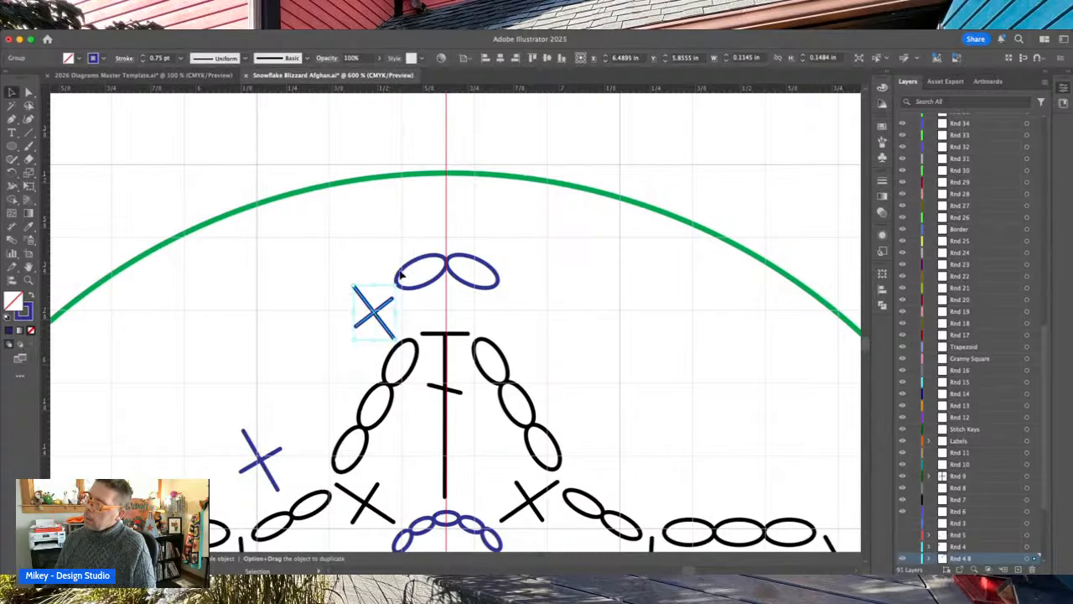
pyautogui.moveTo(399, 282); pyautogui.dragTo(375, 311)
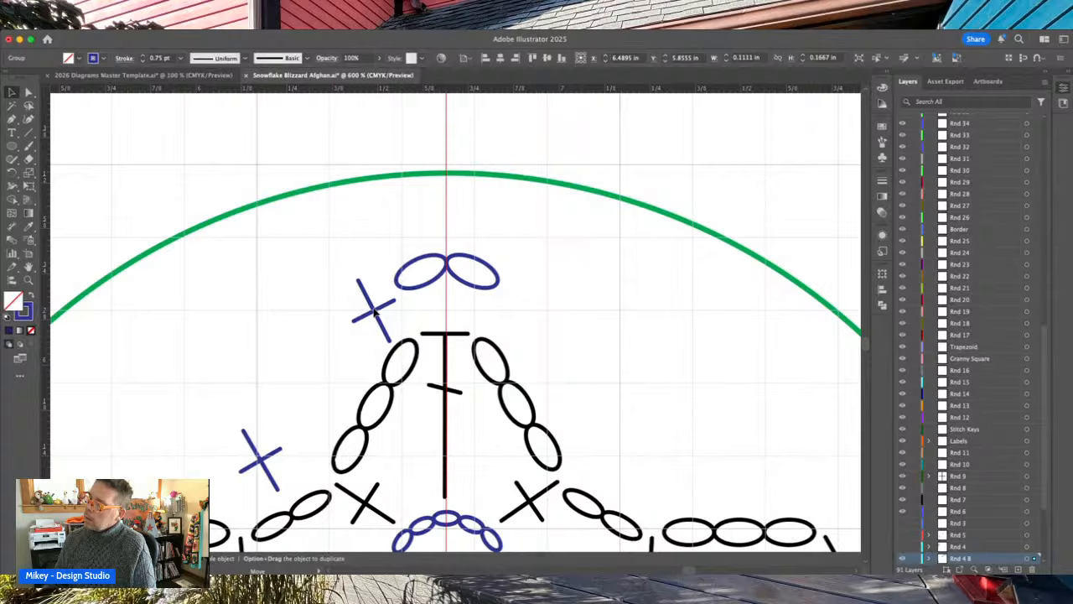